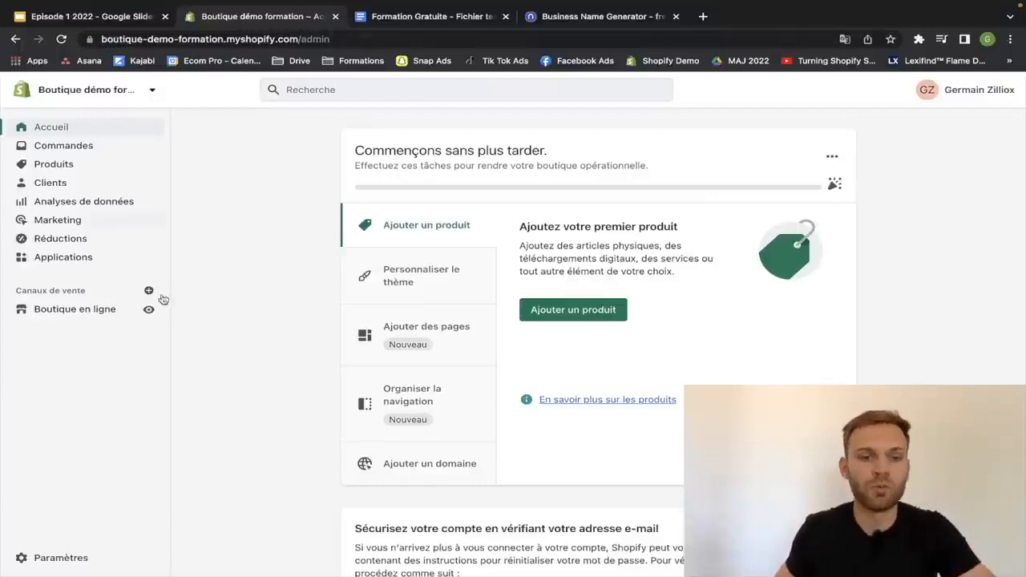
Step: Open the store's Domains settings and look at the default myshopify address
left_click(68, 559)
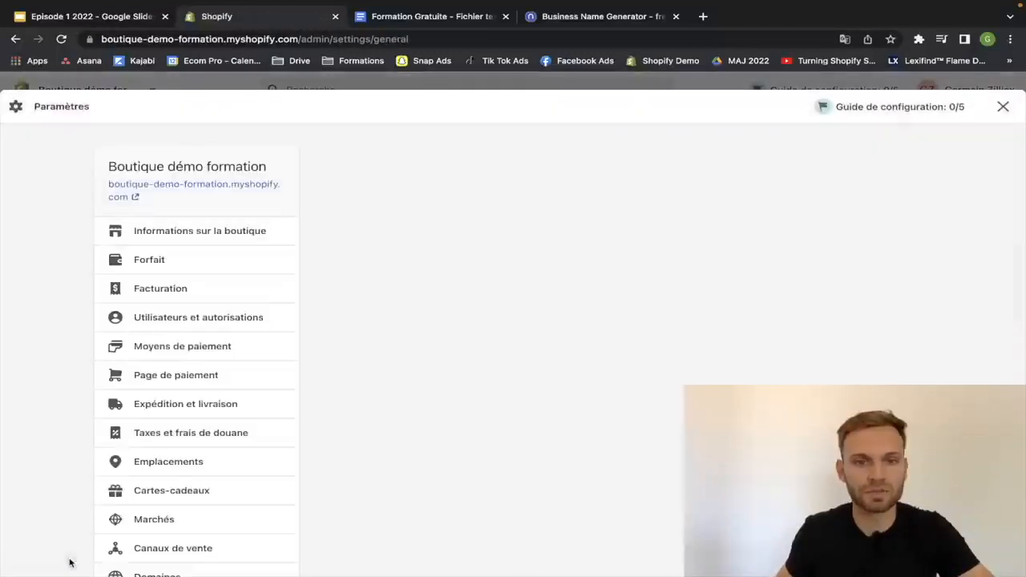
scroll(148, 474, "down", 2)
left_click(161, 475)
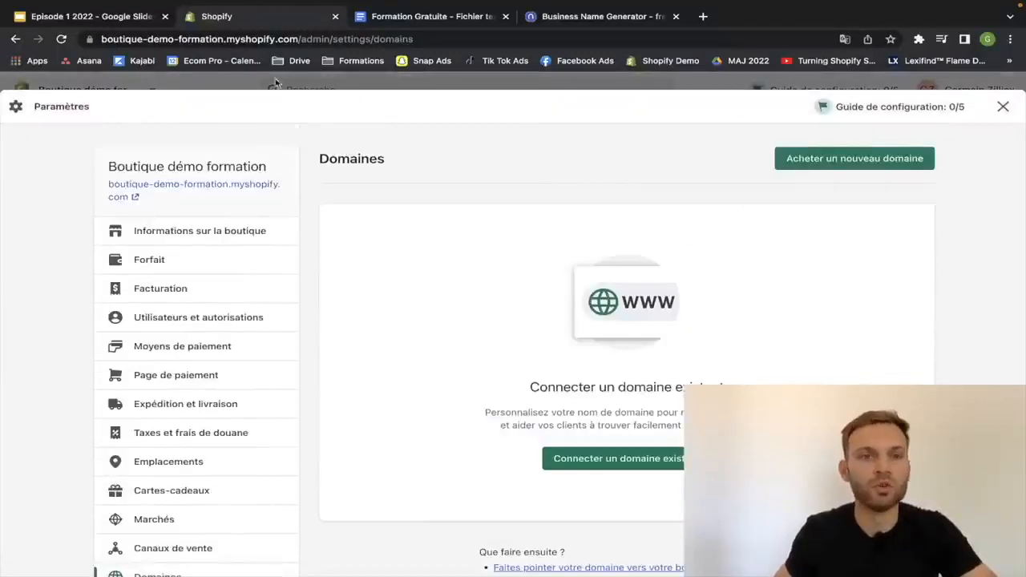
left_click_drag(101, 39, 228, 39)
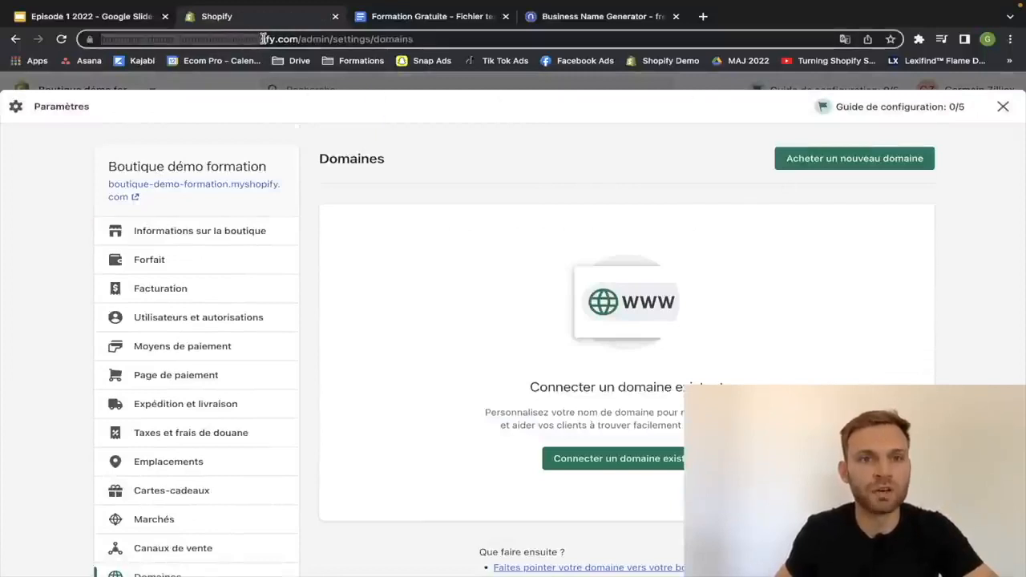
left_click(570, 135)
Step: Start buying a new domain, leave the field empty, and bring up the Namelix generator
left_click(886, 160)
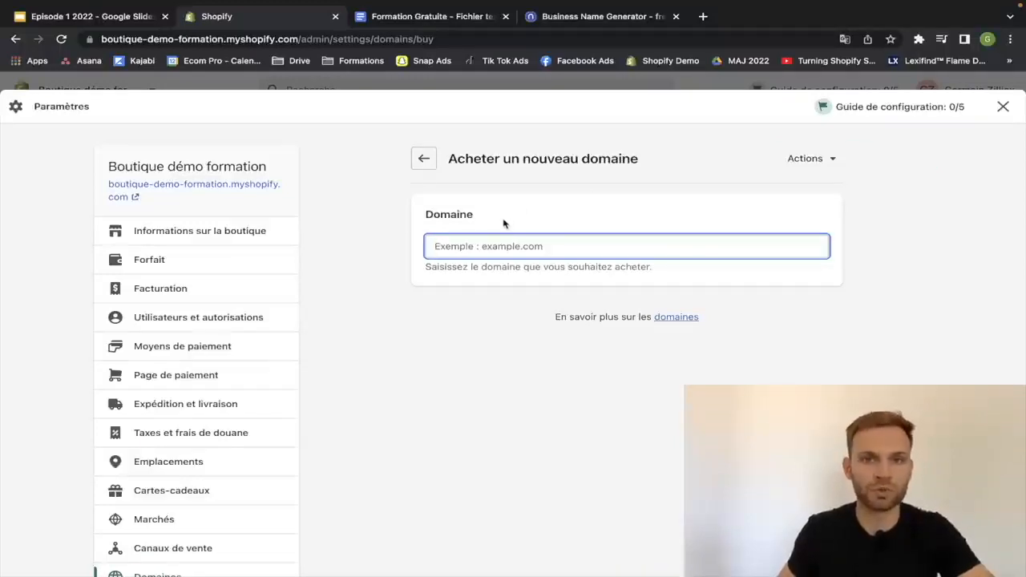
left_click(404, 245)
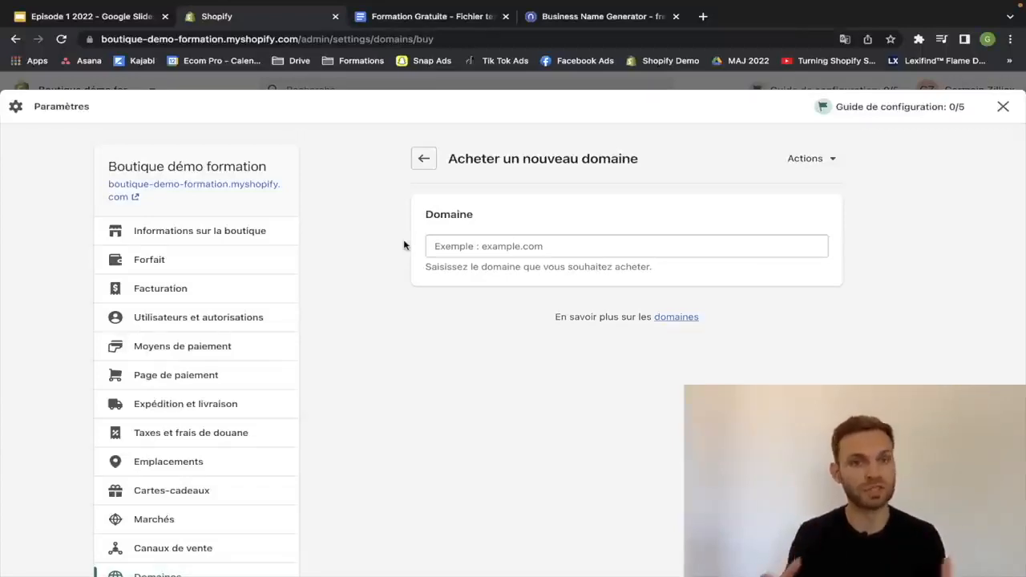
left_click(575, 19)
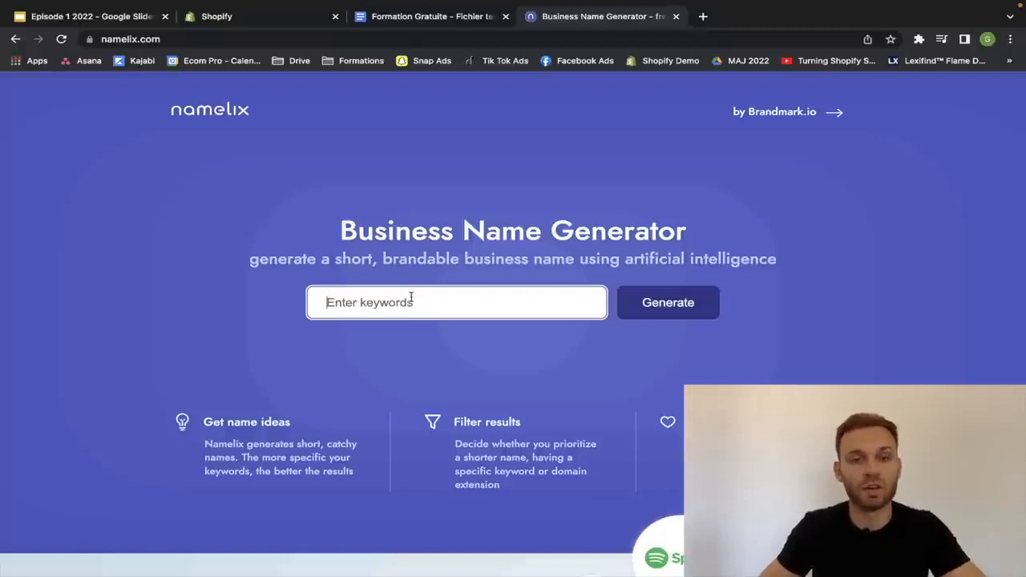
Step: Generate Namelix brand names from the keywords 'diffuseur flamme zen' and browse the suggestions
type("diffuseur ")
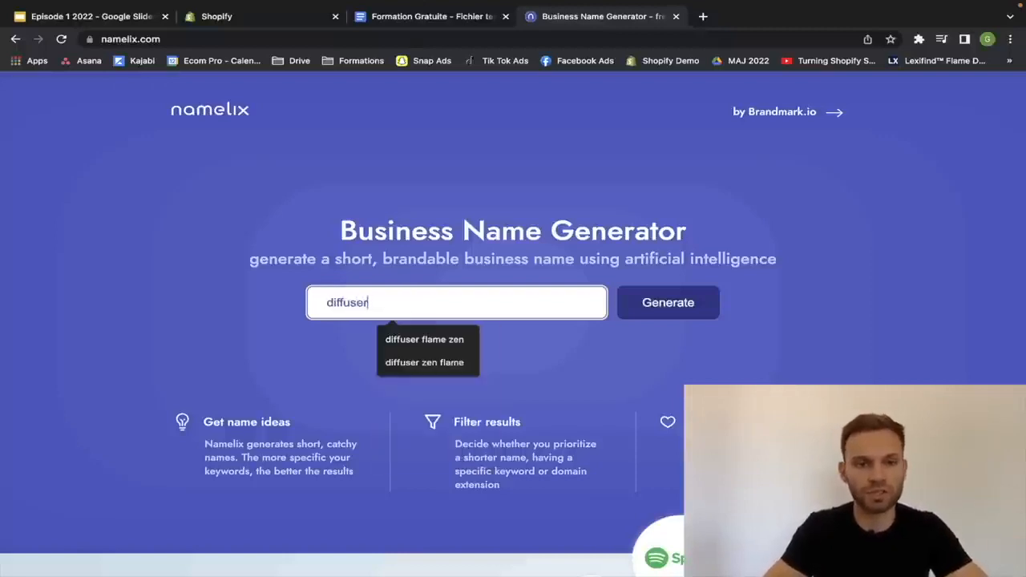
type("flamme ")
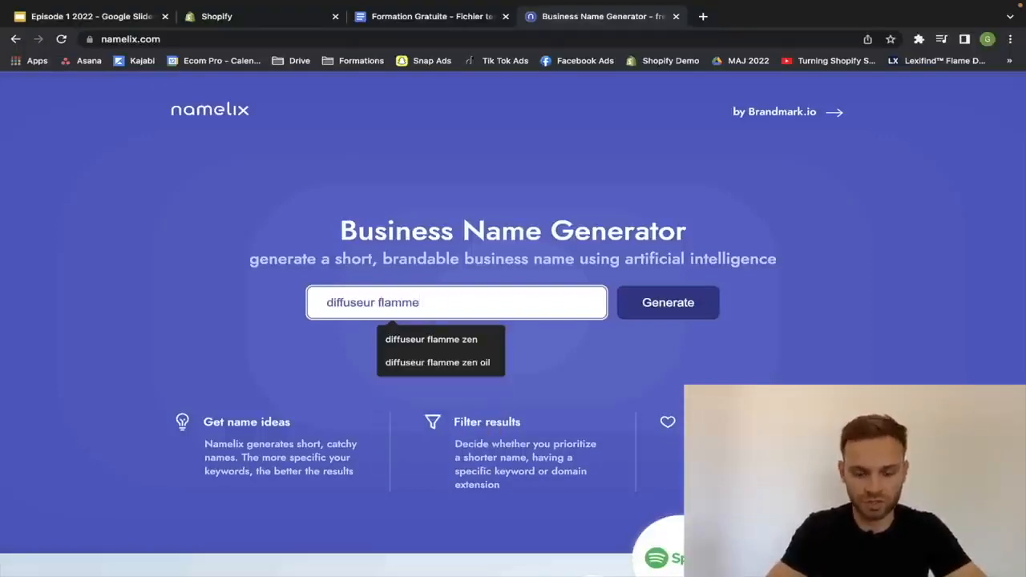
type("zen")
left_click(668, 302)
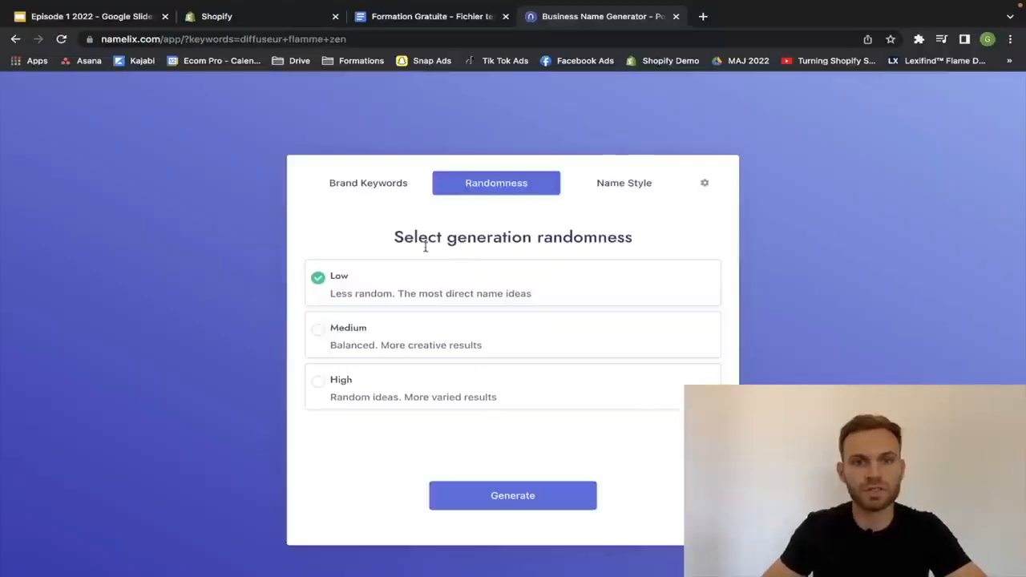
left_click(481, 503)
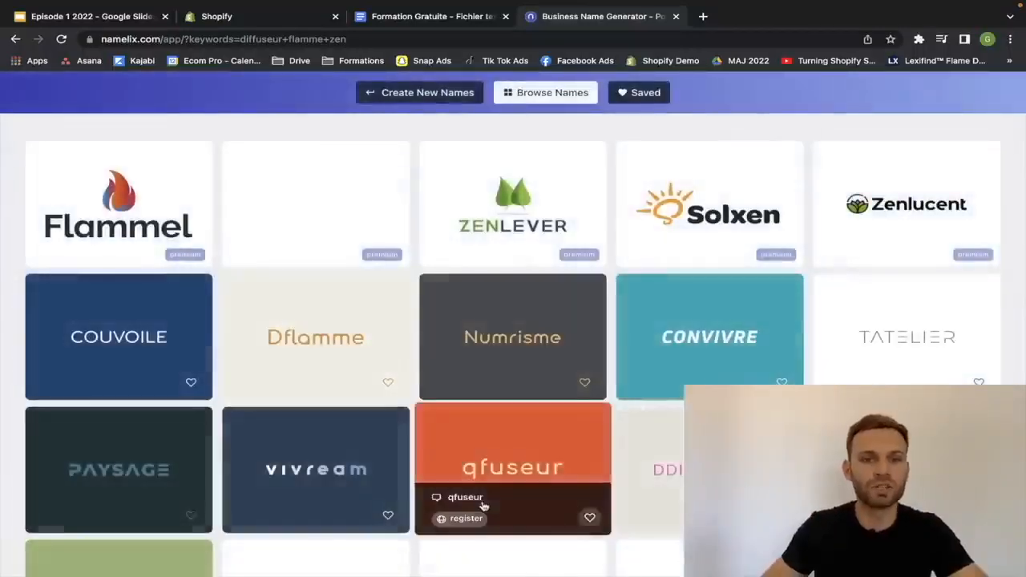
scroll(594, 295, "down", 1)
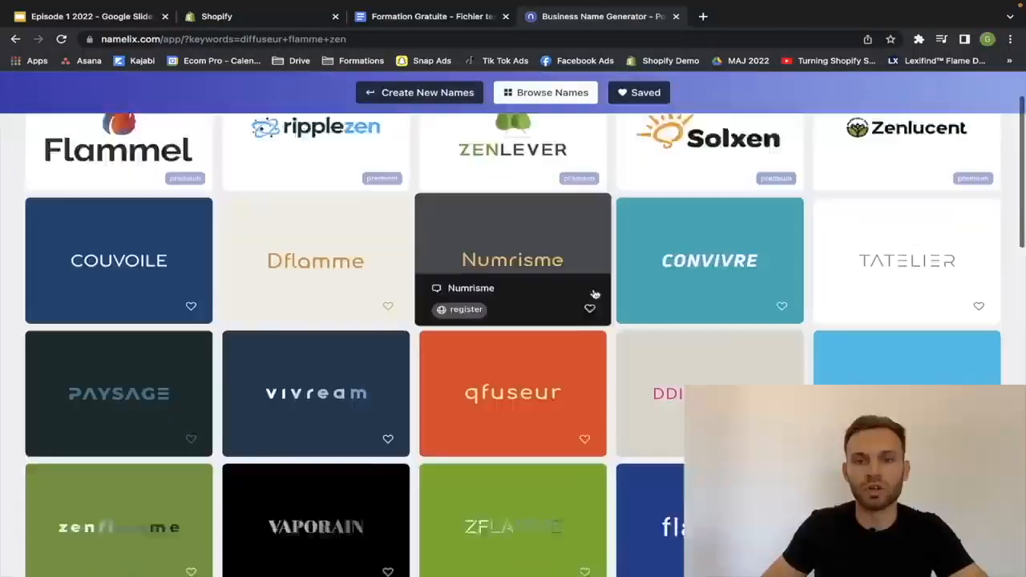
scroll(595, 294, "down", 1)
scroll(579, 323, "down", 1)
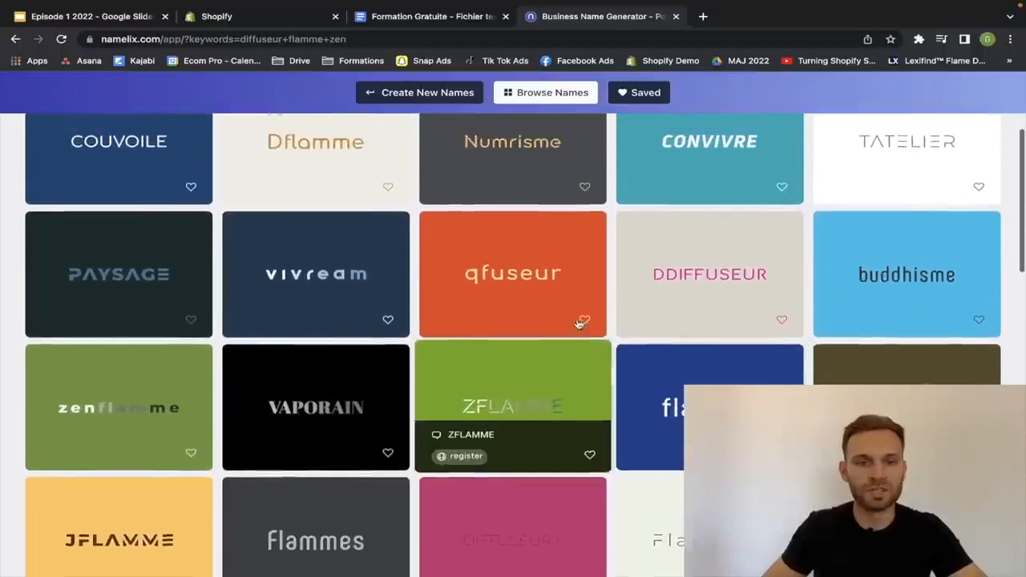
scroll(579, 323, "up", 2)
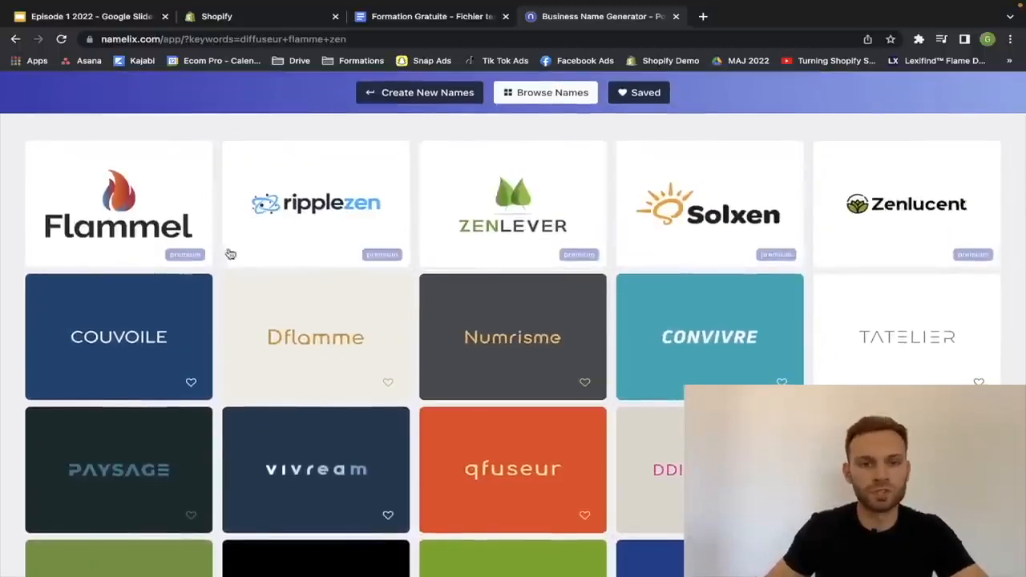
scroll(307, 272, "down", 2)
scroll(305, 294, "down", 1)
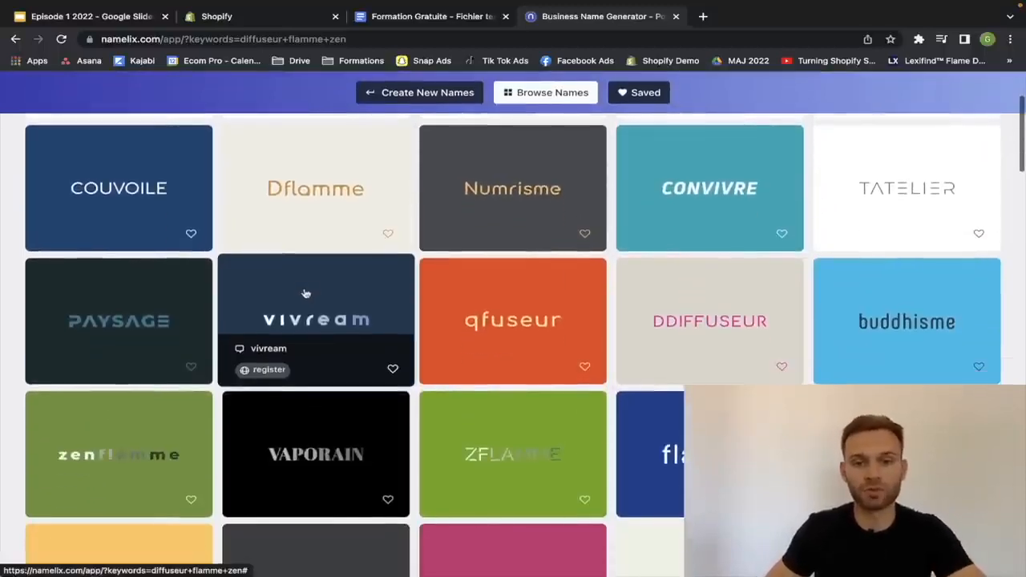
scroll(305, 293, "up", 2)
scroll(345, 329, "down", 4)
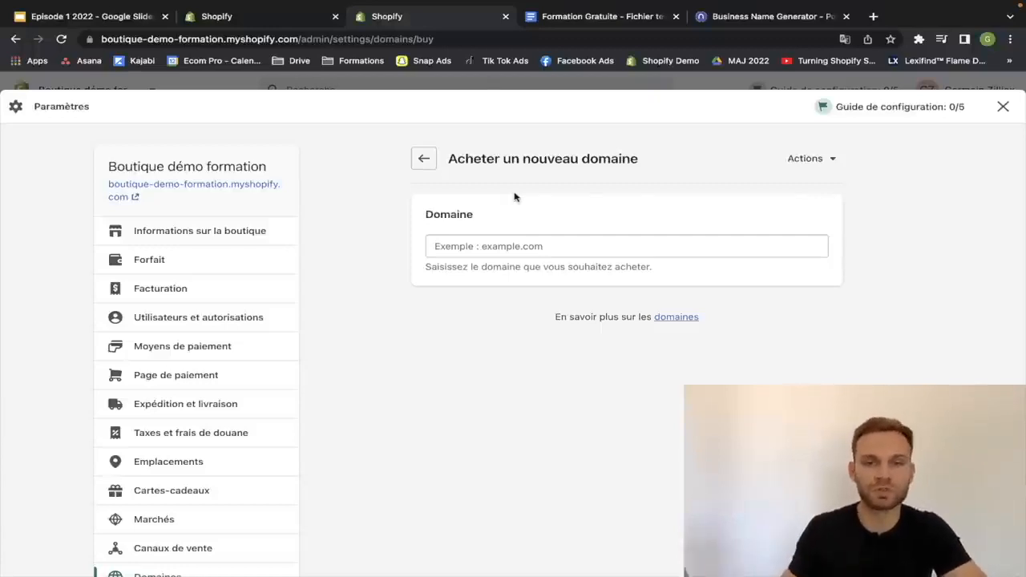
Step: Check availability of le-diffuzen.com in the domain search, also trying the .fr extension
left_click(507, 245)
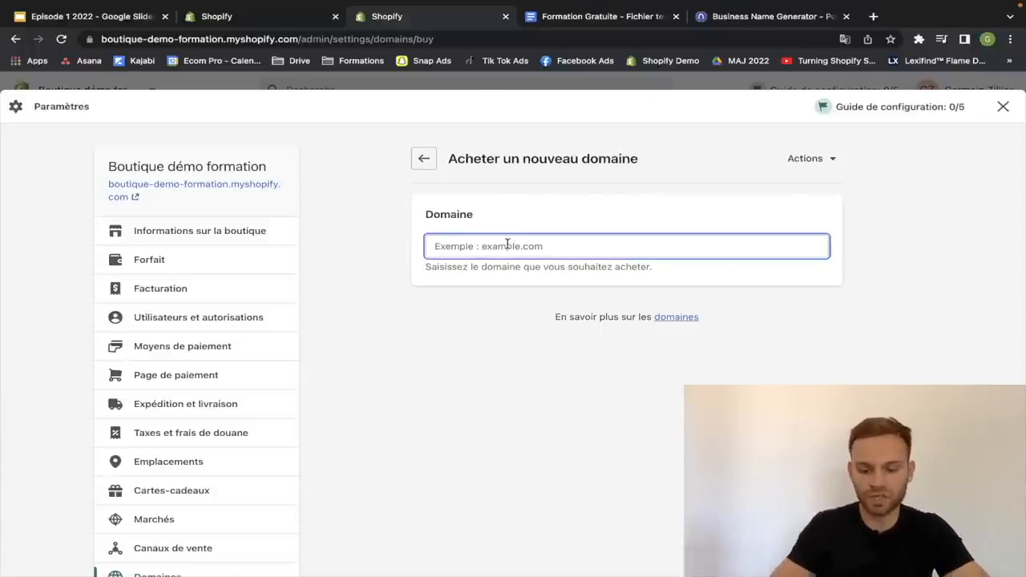
type("diffuzen")
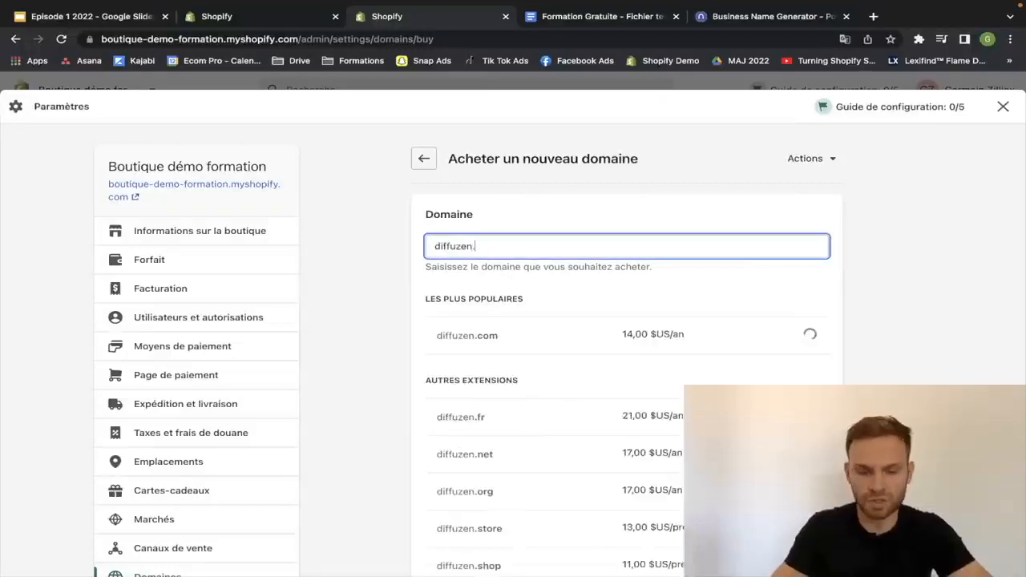
type(".com")
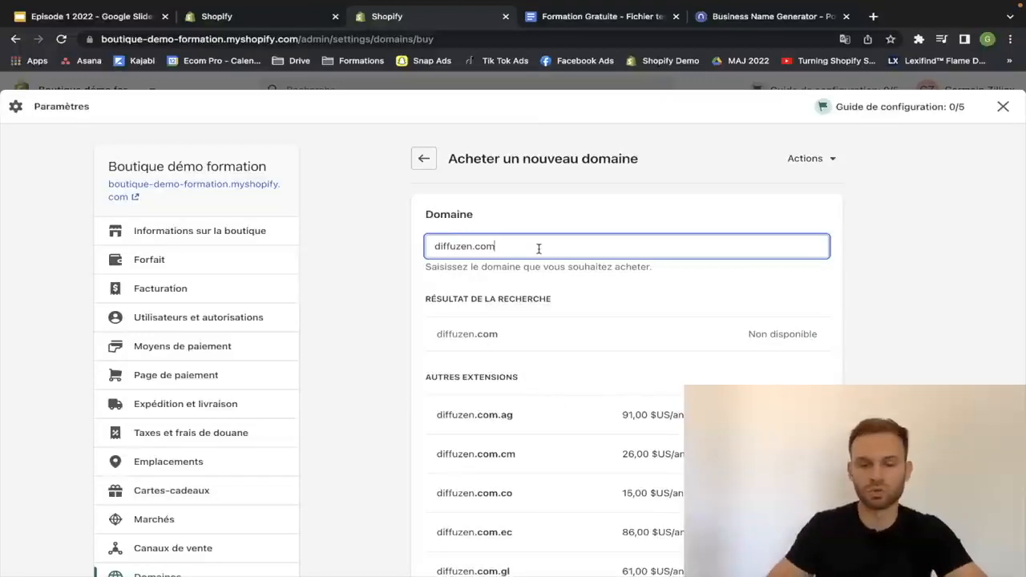
left_click(433, 248)
type("le-")
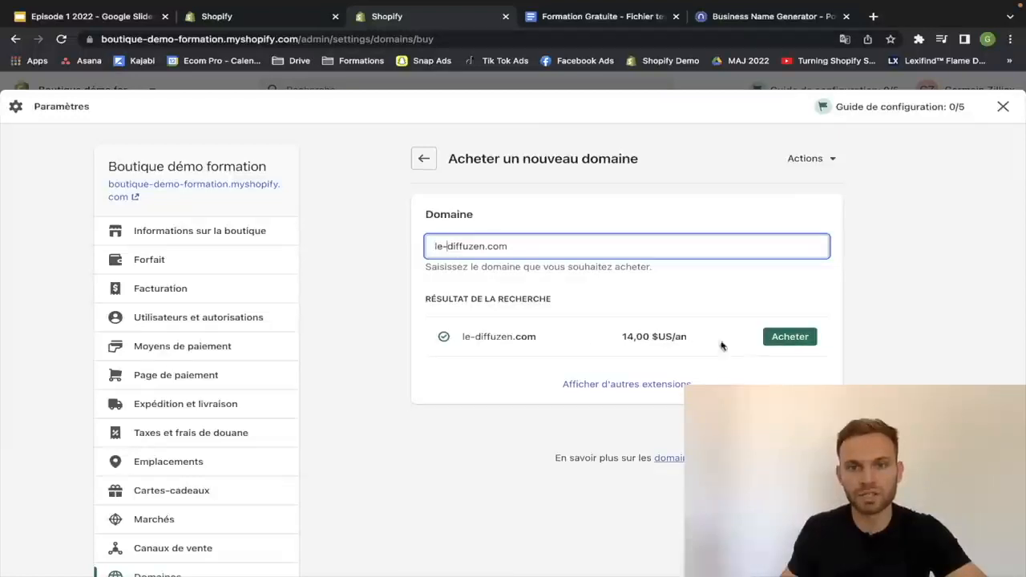
key("BackSpace")
key("BackSpace")
key("BackSpace")
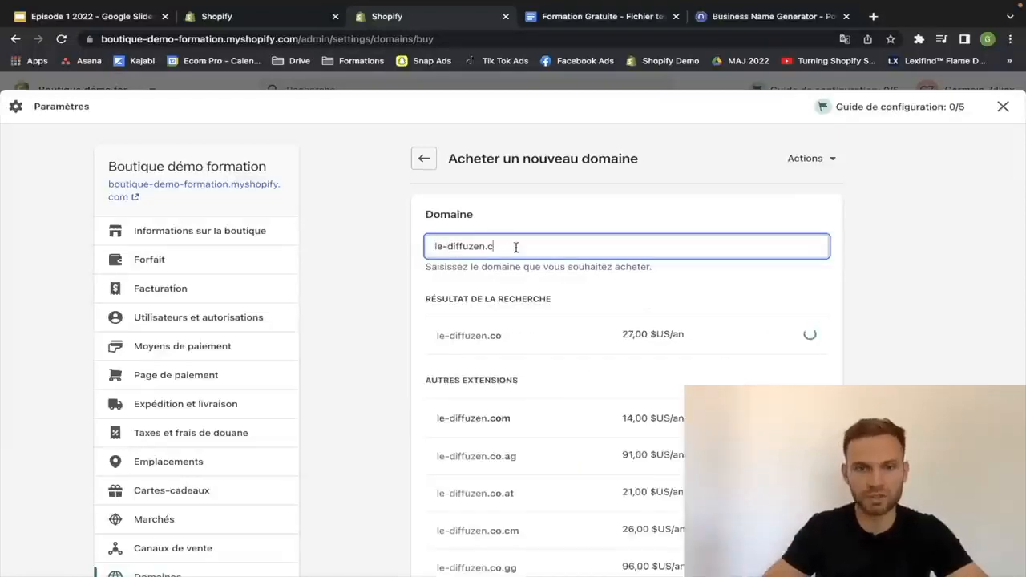
type("fr")
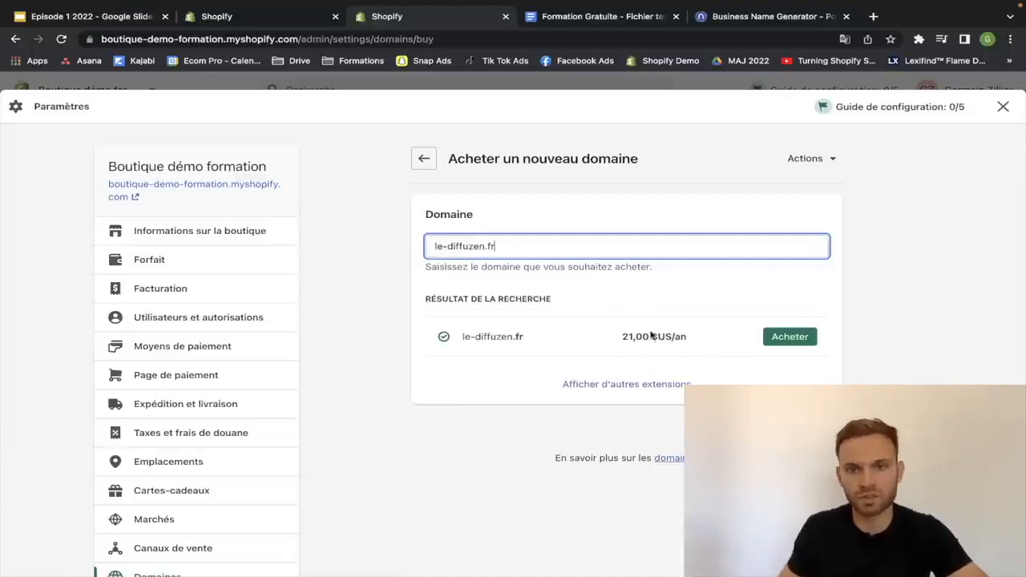
key("BackSpace")
key("BackSpace")
type("com")
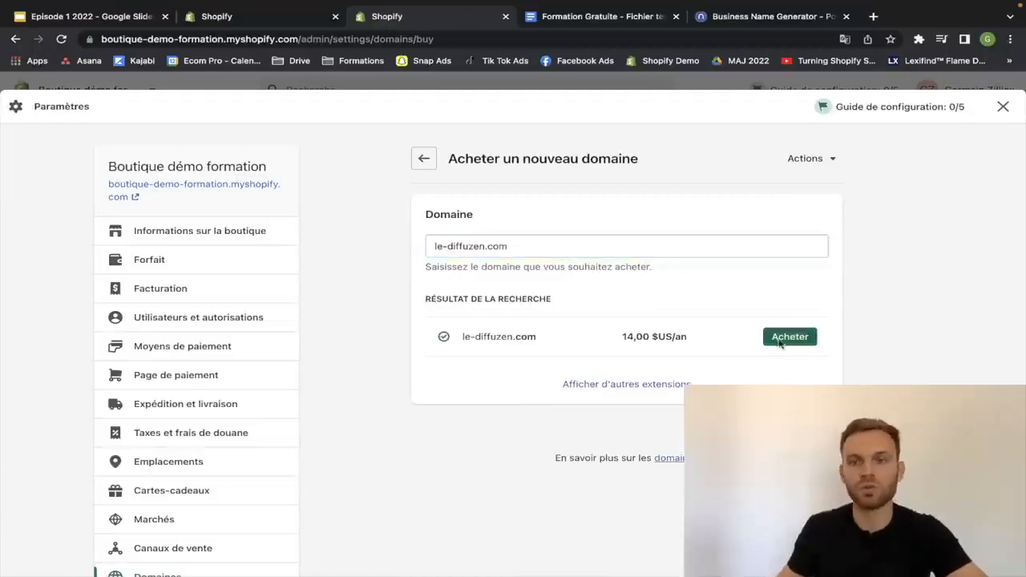
Step: Review le-diffuzen.com at 14,00 $ USD per year and choose to buy it
left_click_drag(542, 342, 460, 337)
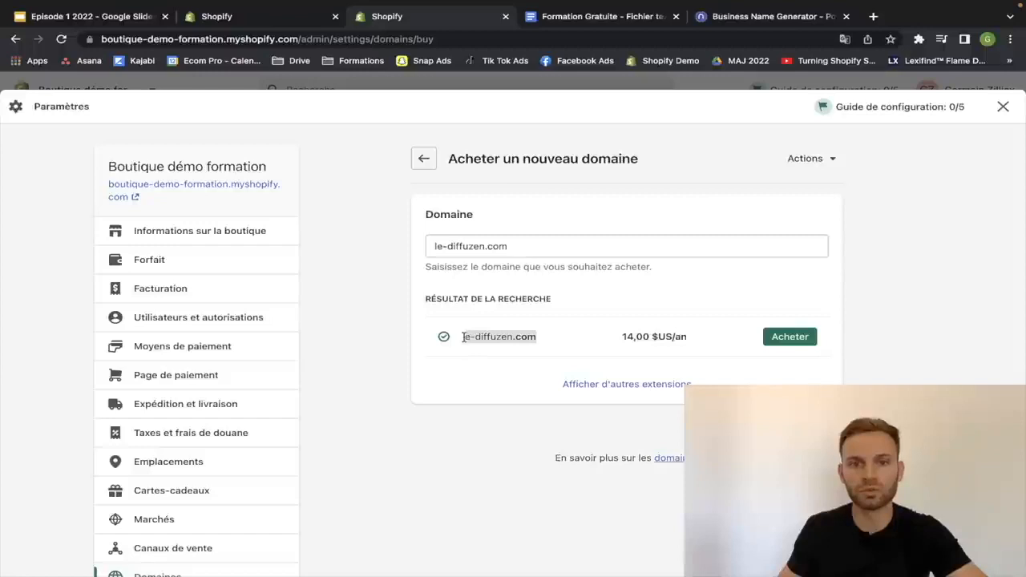
left_click(683, 340)
left_click_drag(686, 340, 651, 340)
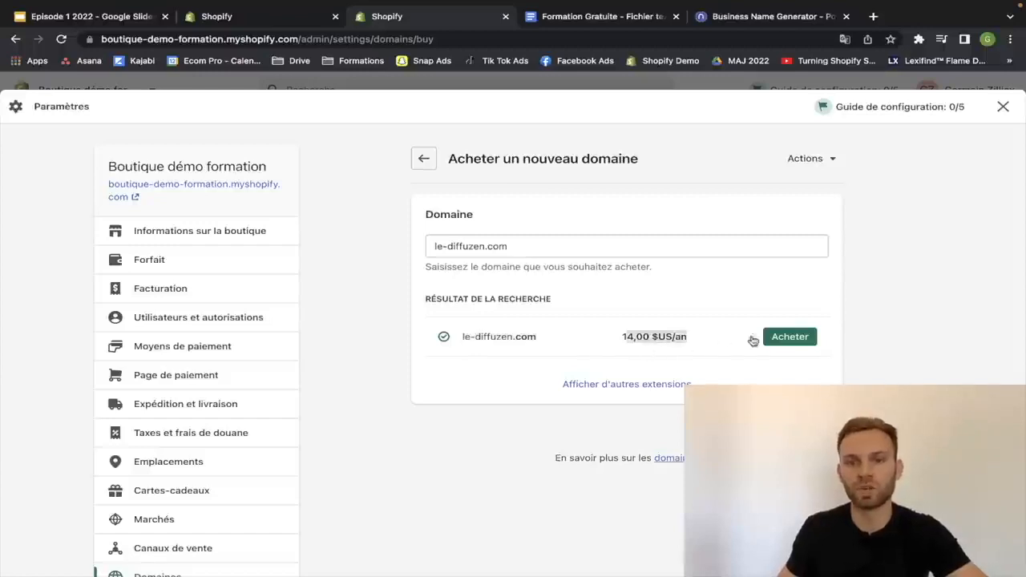
left_click(778, 338)
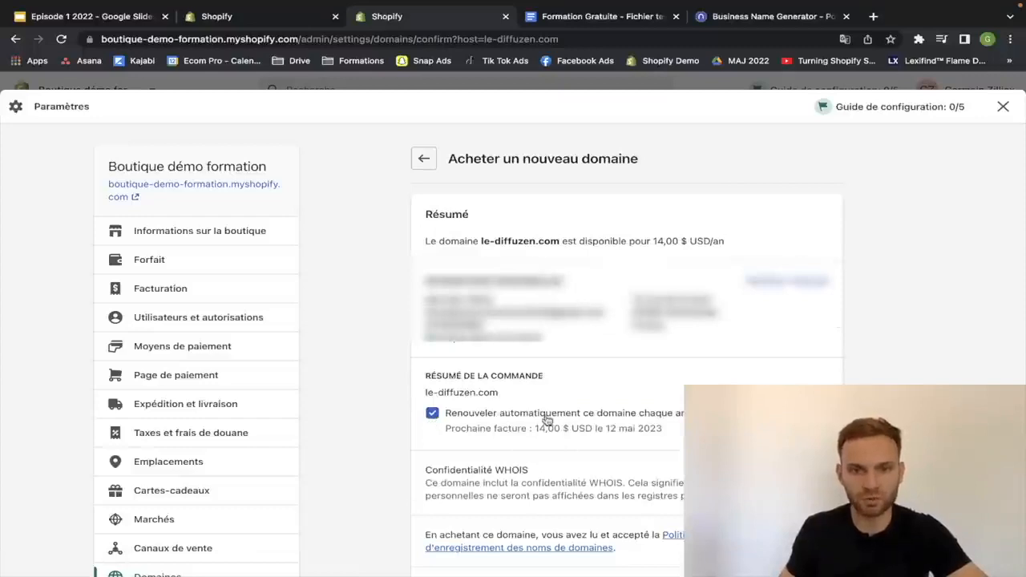
Step: Turn off automatic yearly renewal for le-diffuzen.com and review the purchase summary
left_click(430, 414)
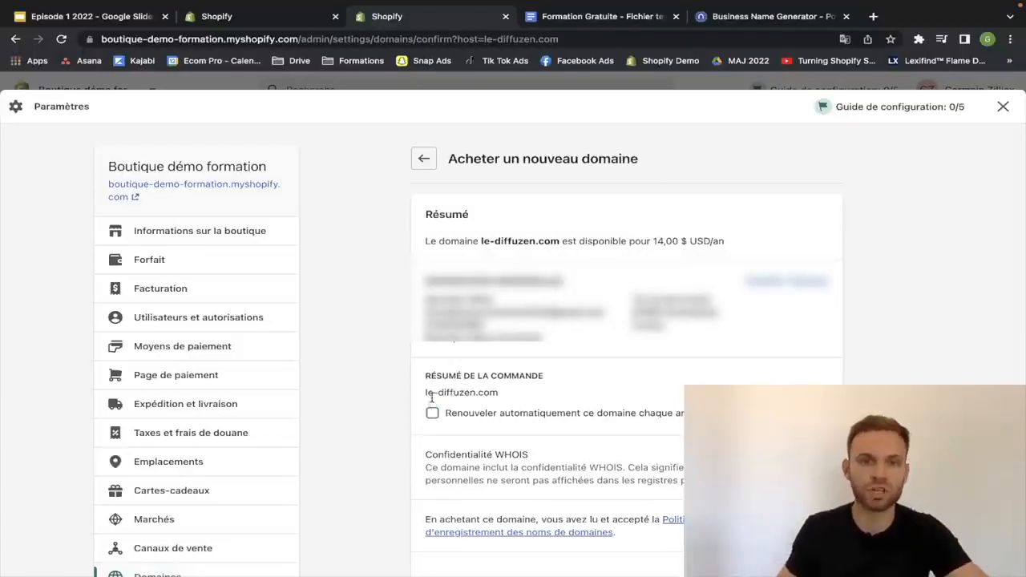
scroll(431, 403, "down", 1)
scroll(433, 400, "down", 3)
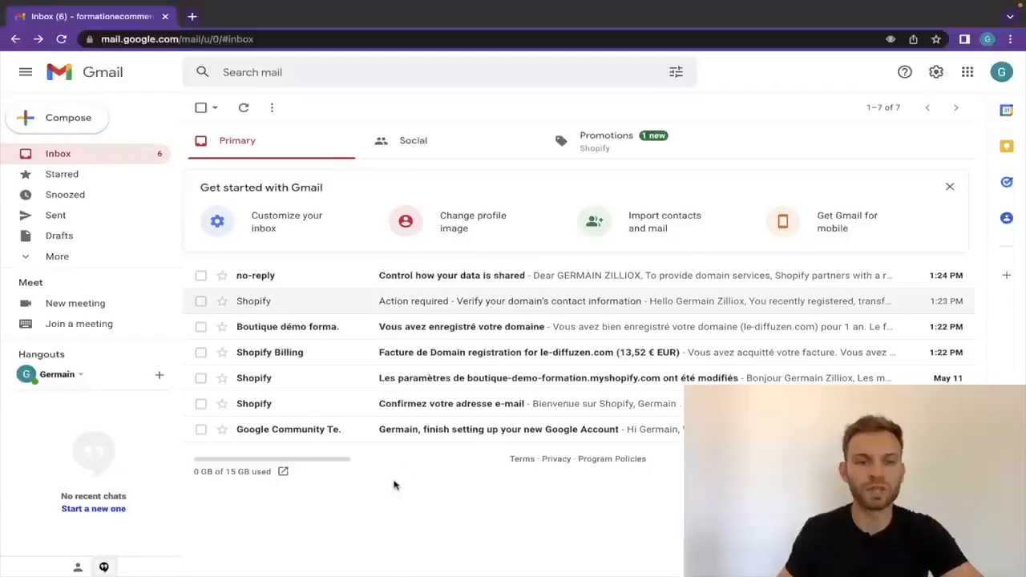
Step: Verify the store account's e-mail address through Shopify's 'Confirmez votre adresse e-mail' message
left_click(459, 407)
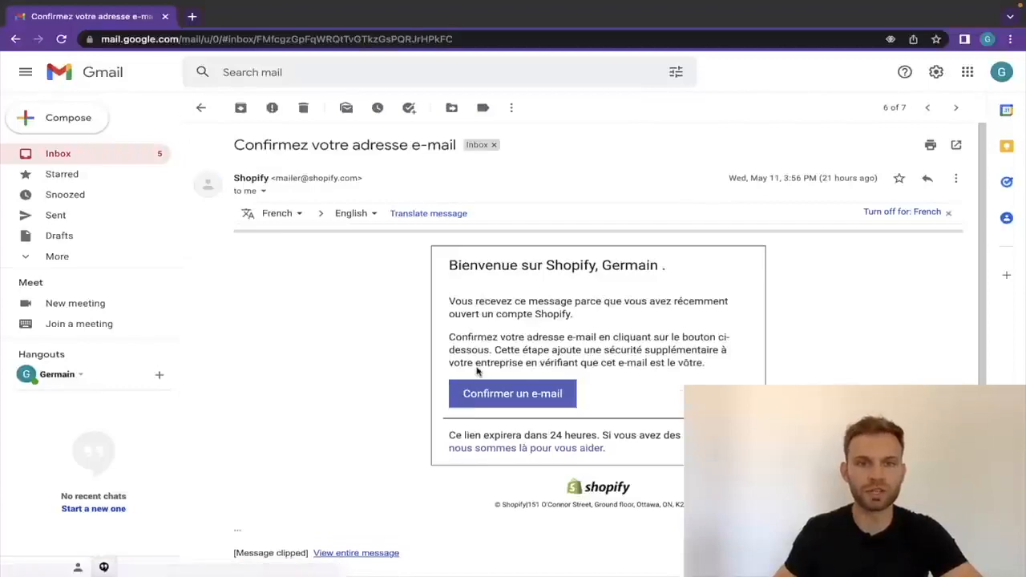
left_click(484, 395)
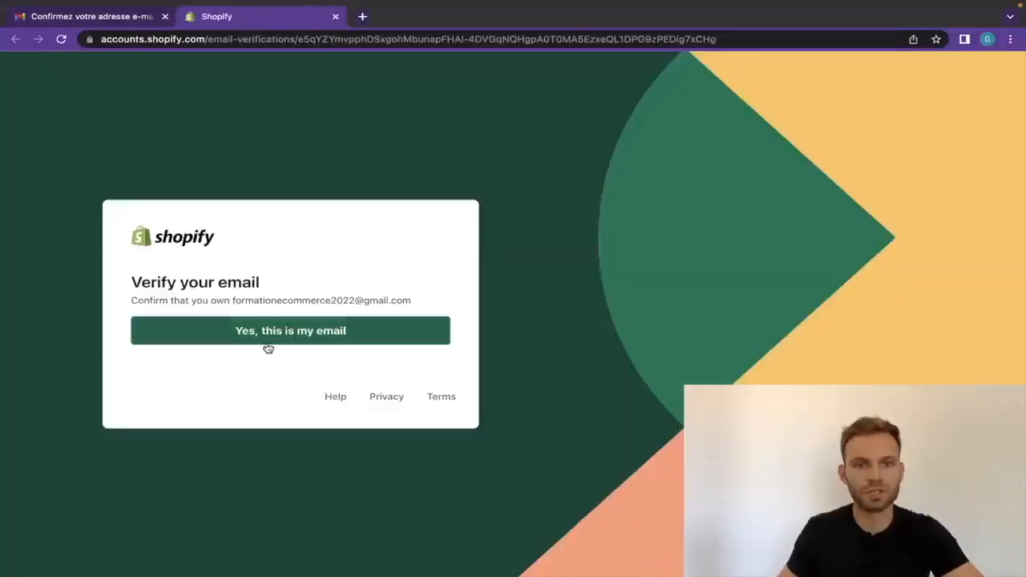
left_click(268, 348)
left_click_drag(117, 148, 252, 147)
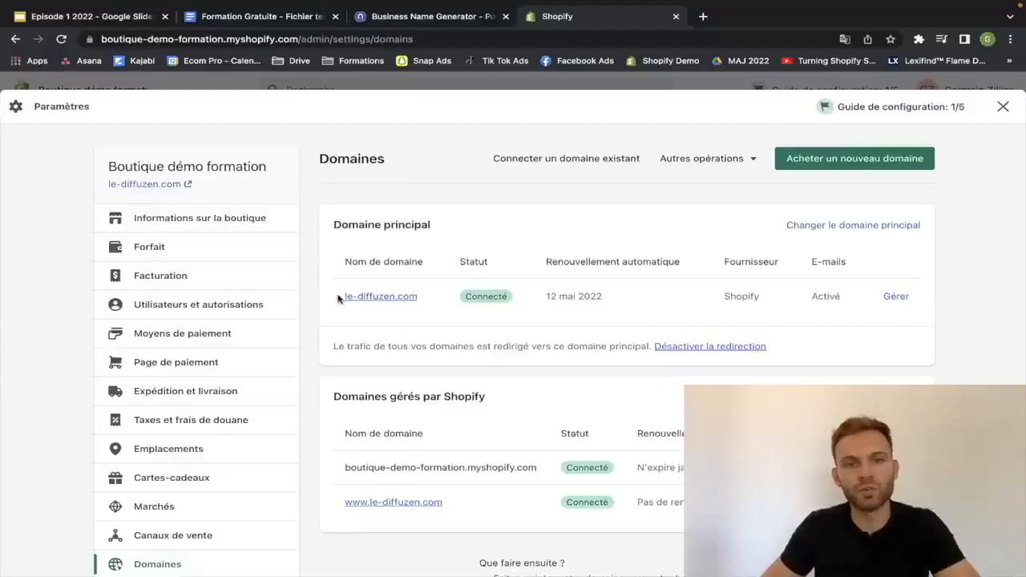
Step: Load the live storefront at le-diffuzen.com in a new tab, then view the AliExpress diffuser listing
left_click_drag(339, 295, 424, 301)
key("ctrl+c")
left_click(448, 297)
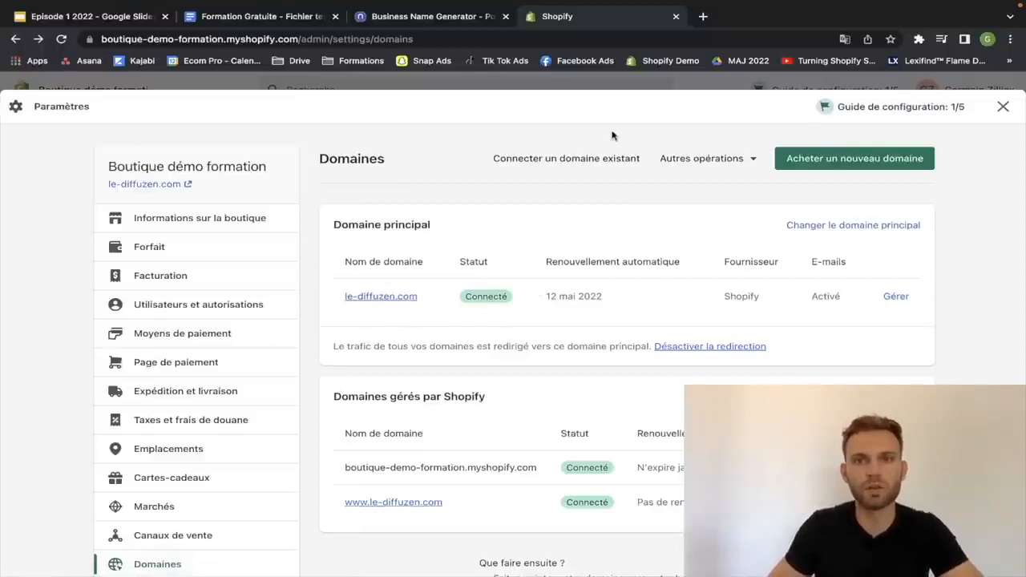
left_click(705, 19)
key("ctrl+v")
key("Return")
type("e-diffuzen.com")
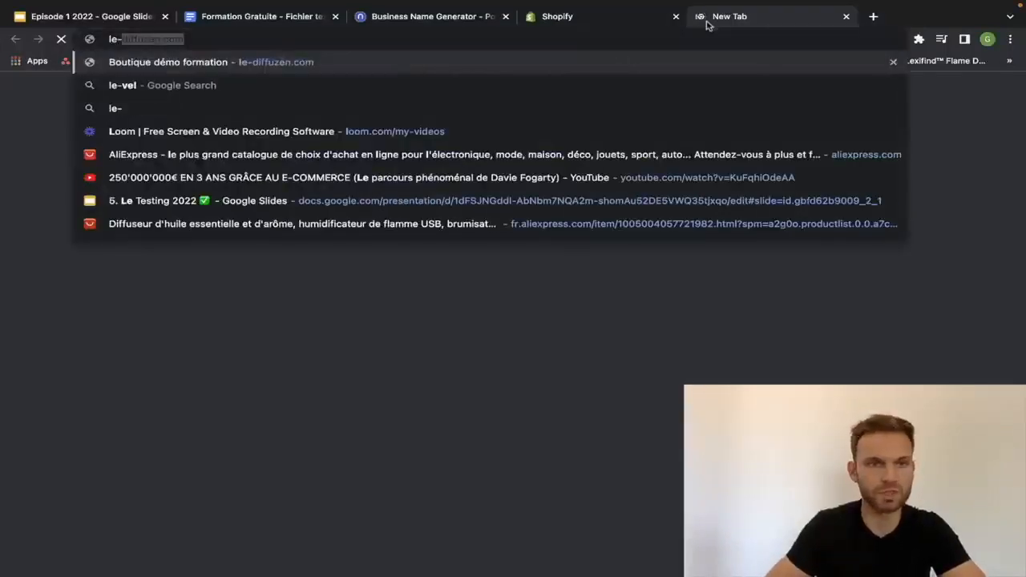
key("Return")
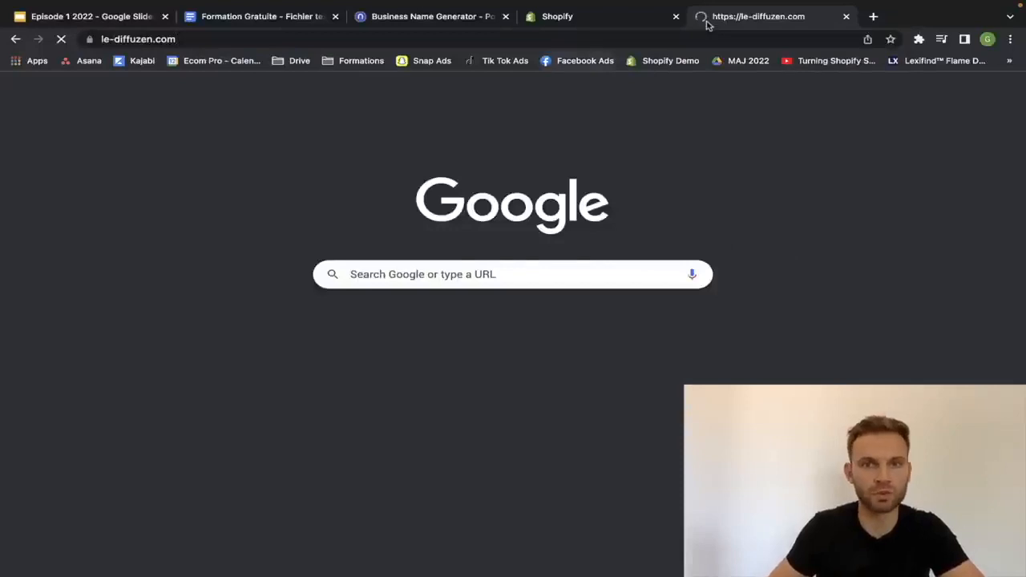
scroll(542, 255, "down", 15)
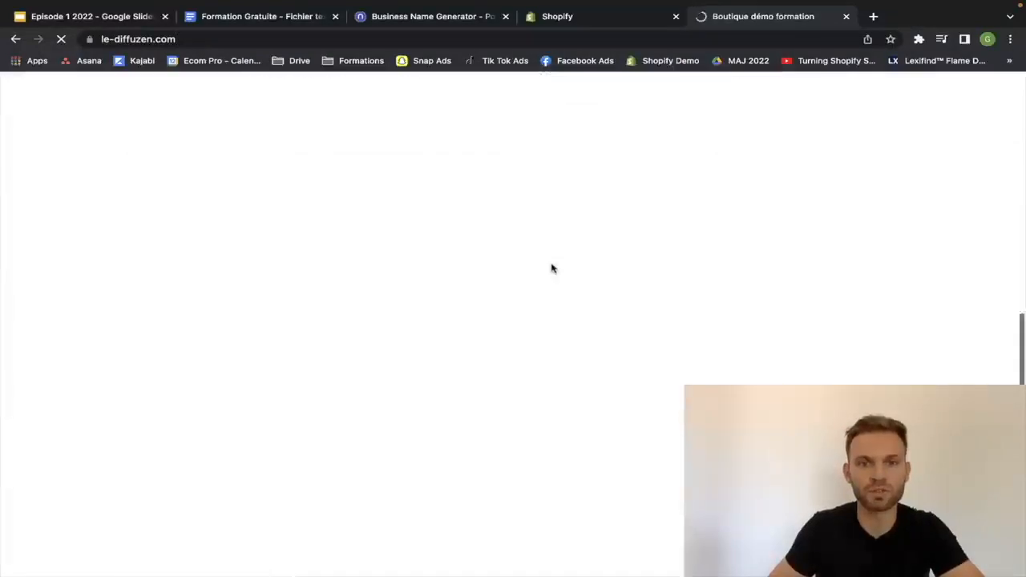
scroll(552, 258, "up", 15)
scroll(550, 250, "up", 1)
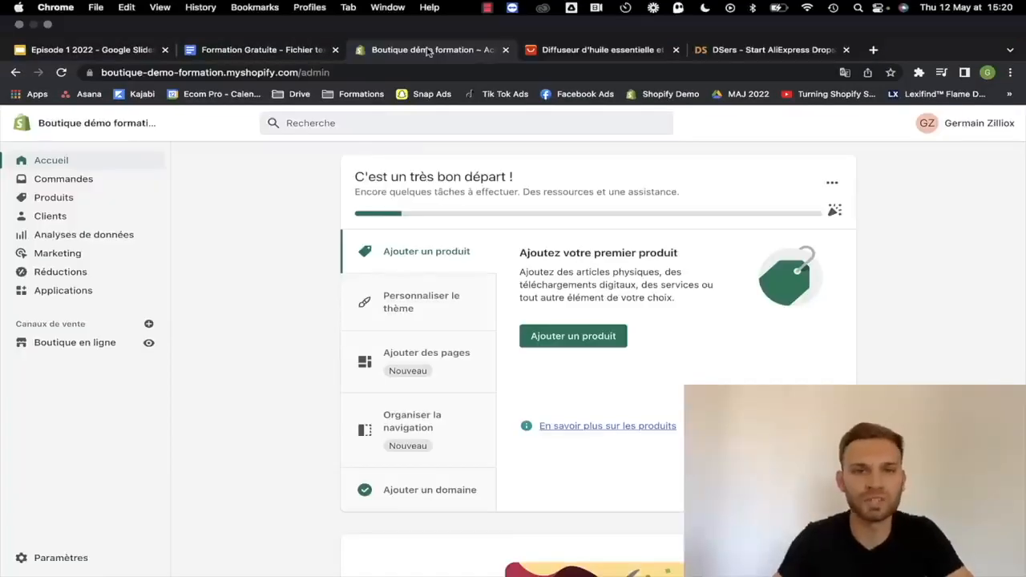
left_click(553, 49)
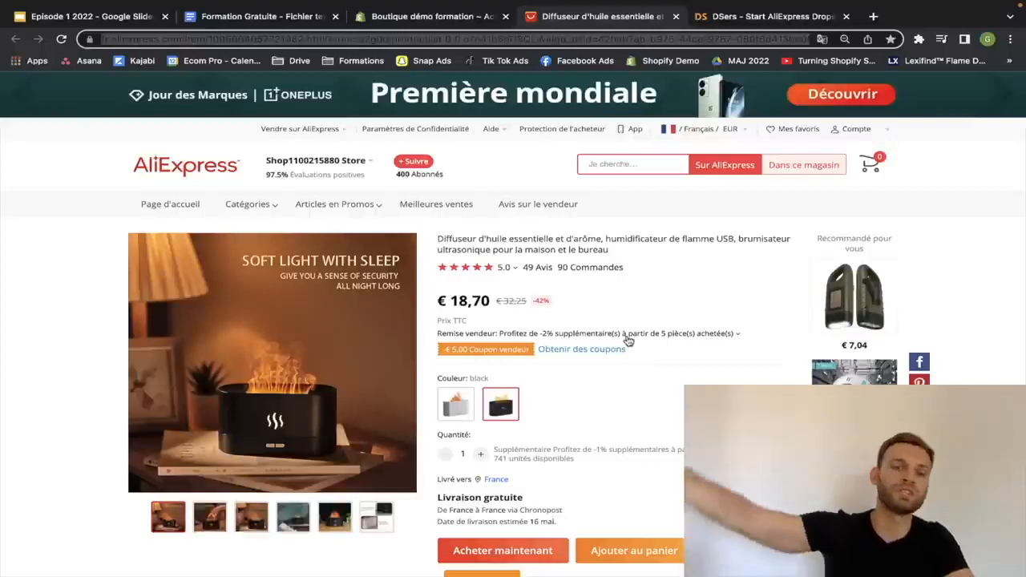
Step: Switch to the DSers tab showing the 30-day free trial welcome page
left_click(765, 18)
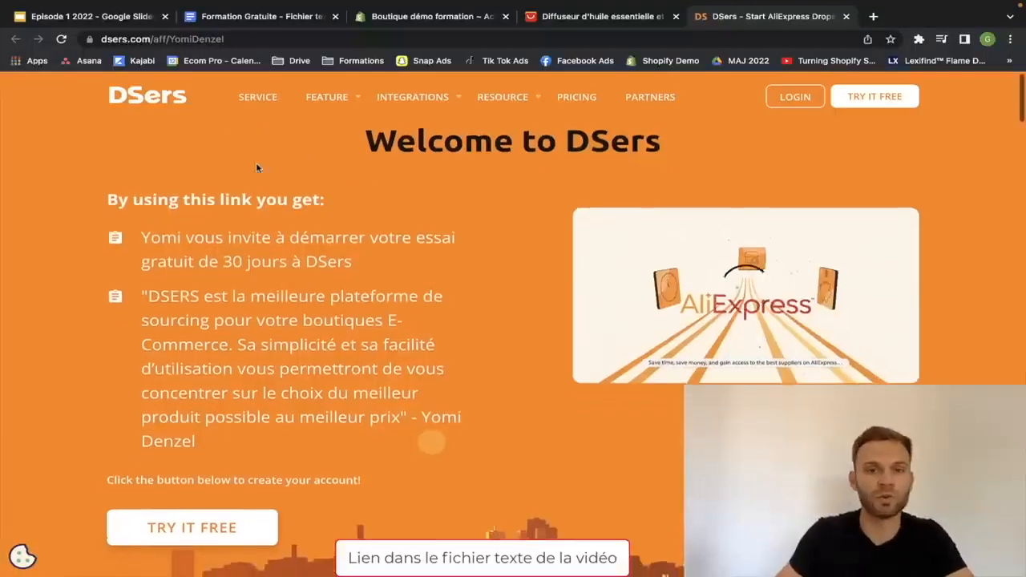
Step: Start the DSers free trial sign-up and choose Shopify as the platform
scroll(256, 165, "down", 1)
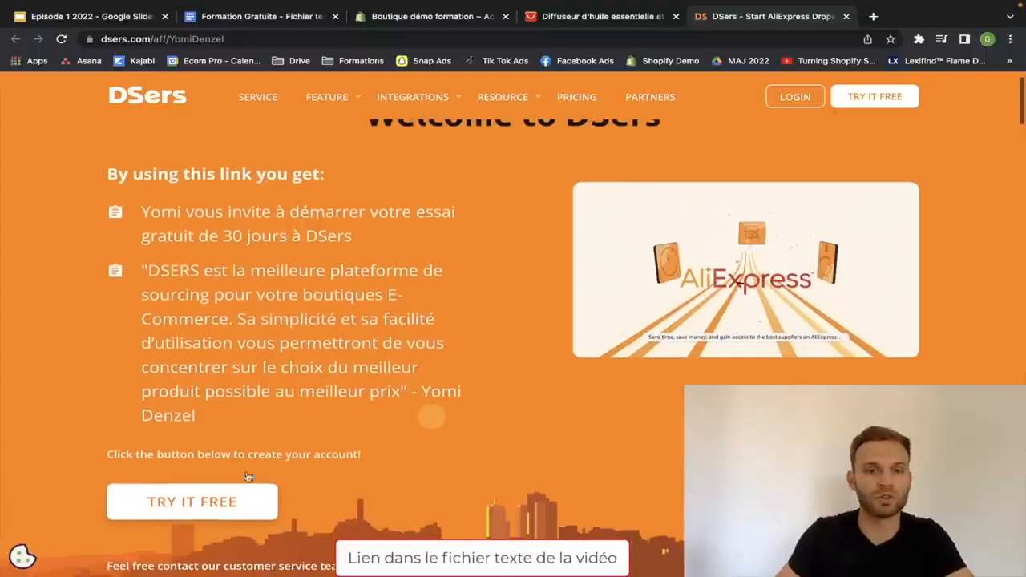
left_click(189, 500)
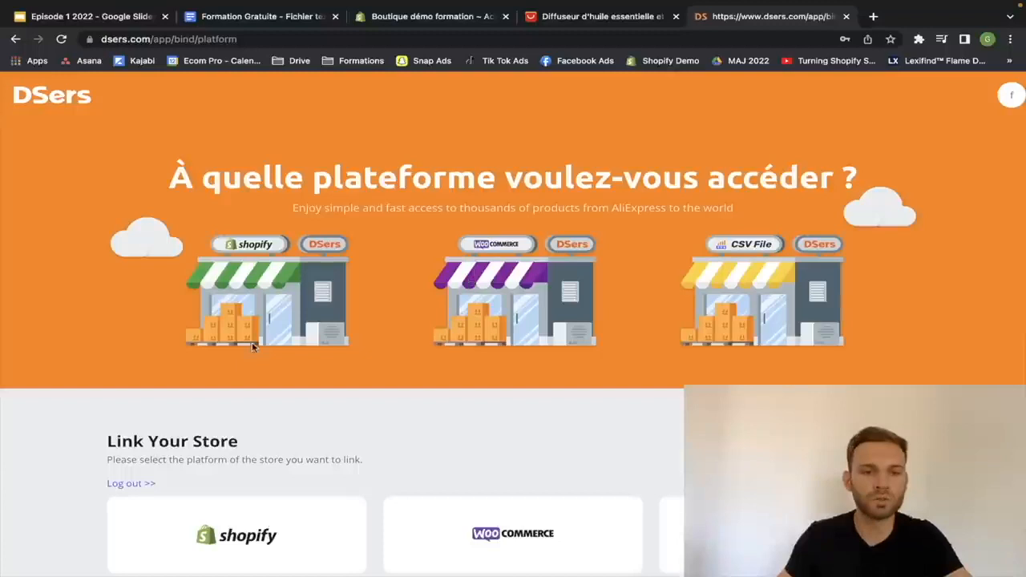
scroll(257, 347, "down", 1)
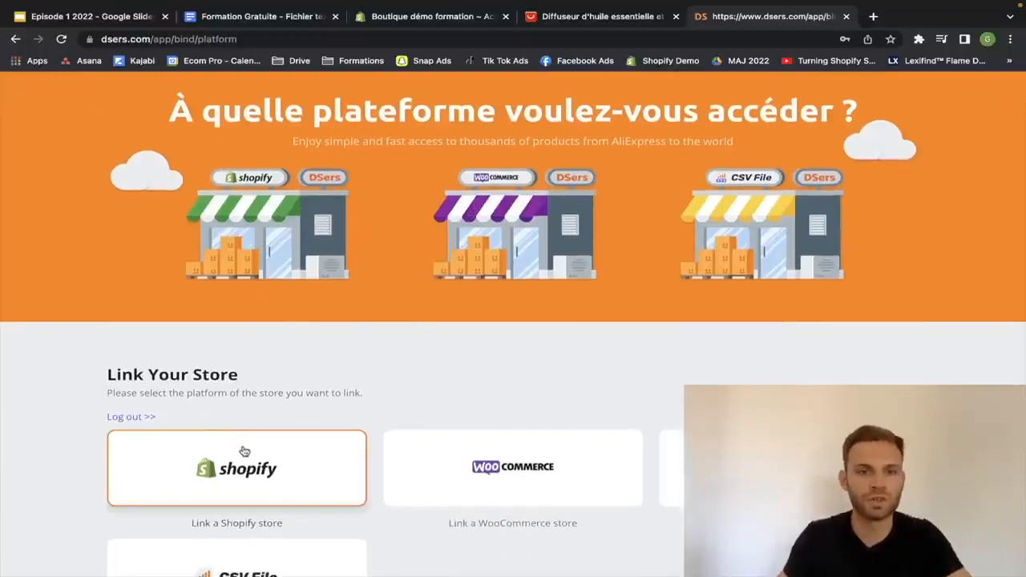
left_click(203, 476)
left_click(272, 414)
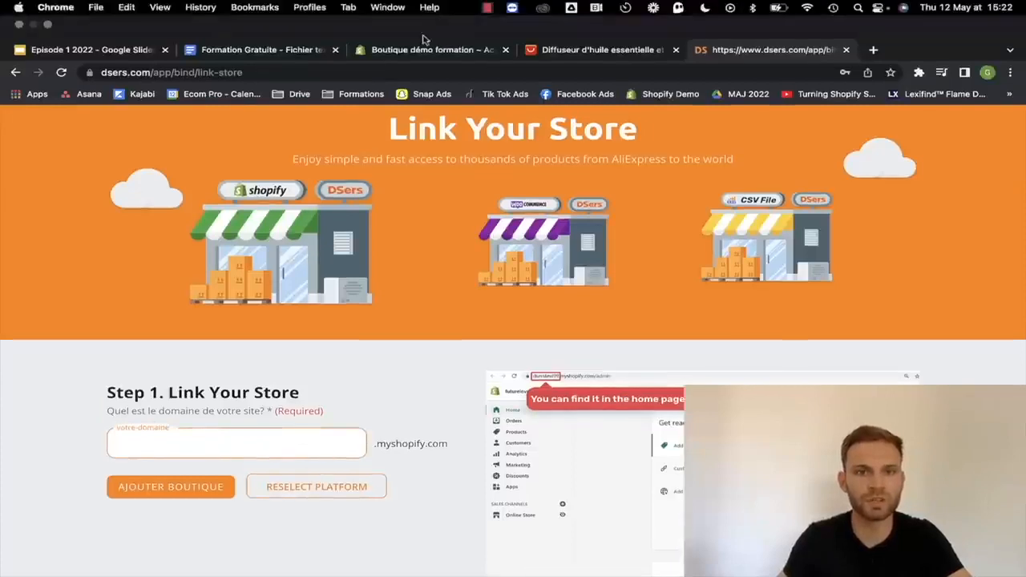
Step: Add the boutique-demo-formation store to DSers and install the app, noting the Pro plan's 30-day trial
left_click(420, 16)
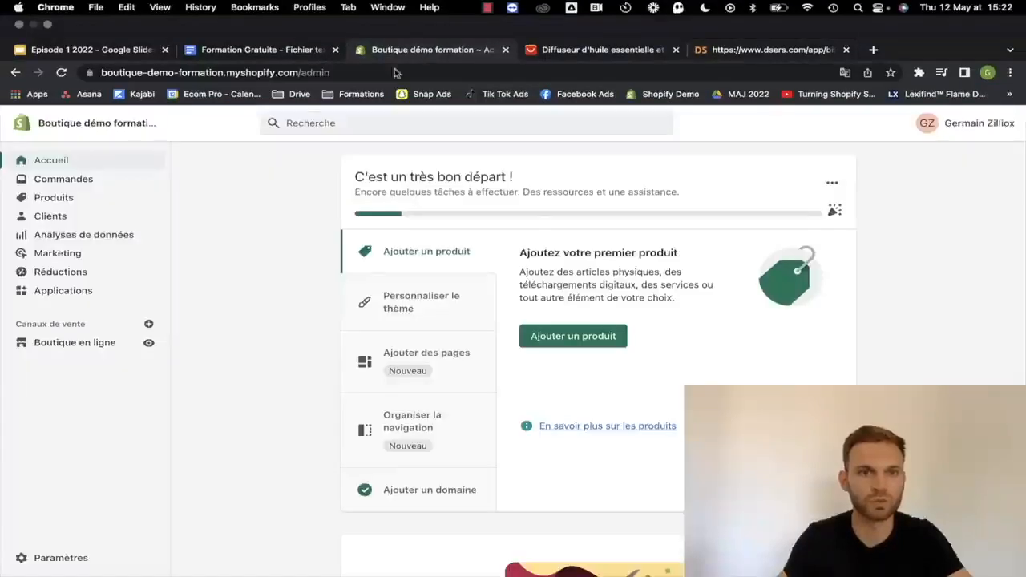
left_click_drag(105, 72, 256, 72)
key("ctrl+c")
left_click(769, 49)
scroll(313, 446, "down", 1)
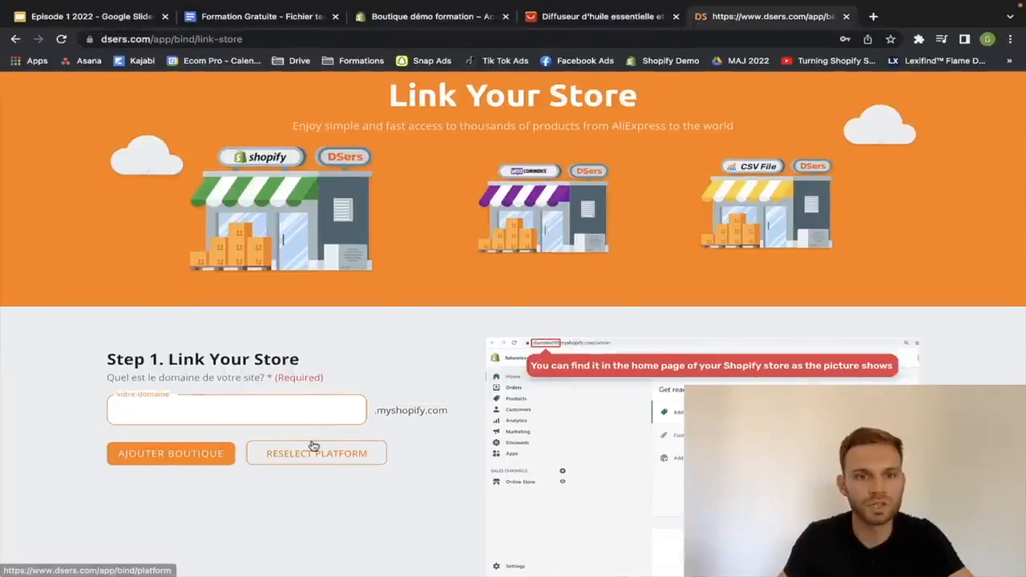
key("ctrl+v")
left_click(186, 456)
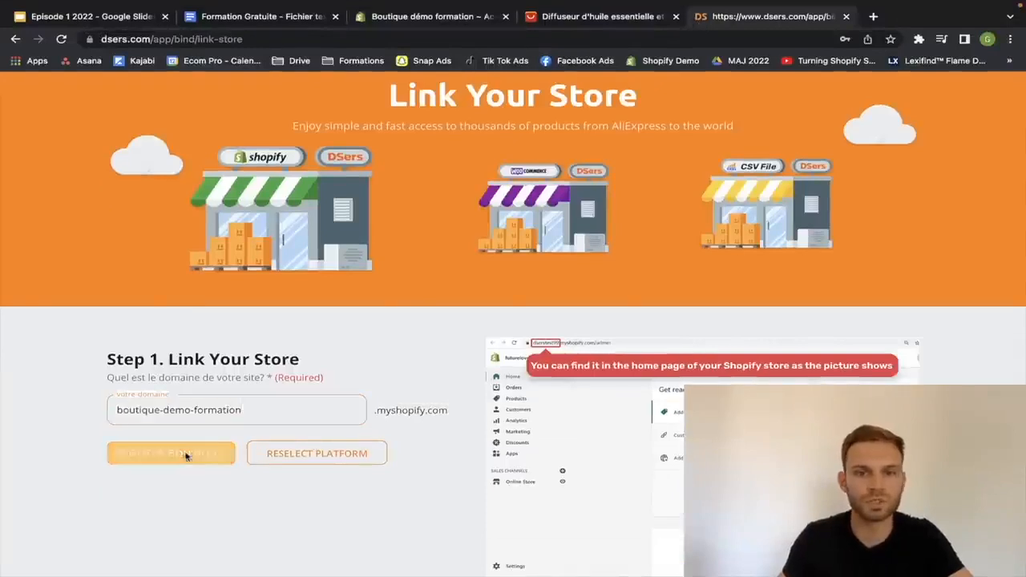
left_click(763, 138)
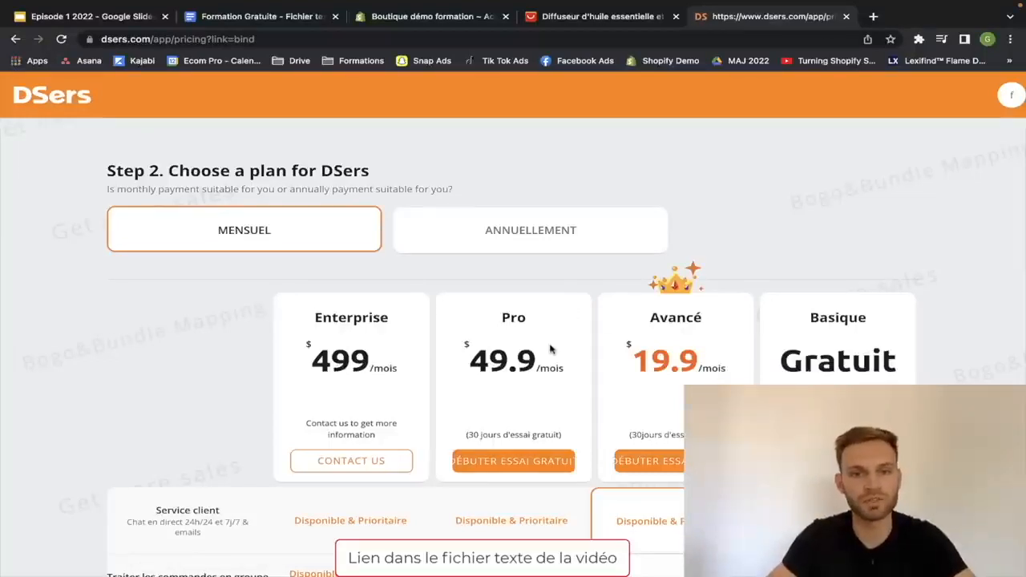
left_click_drag(465, 435, 569, 433)
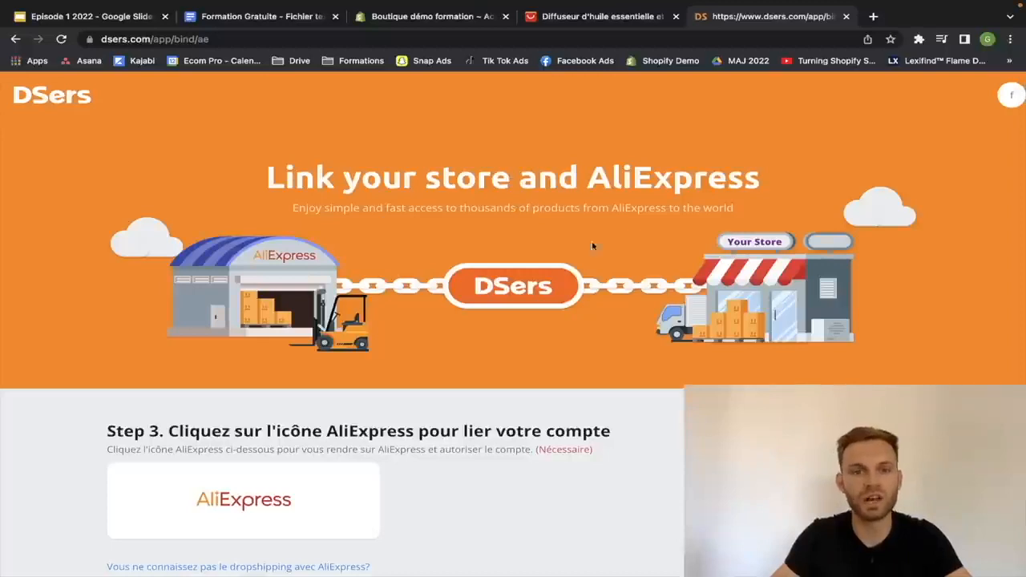
Step: Register a new AliExpress account by e-mail and submit the e-mail verification code
left_click(302, 511)
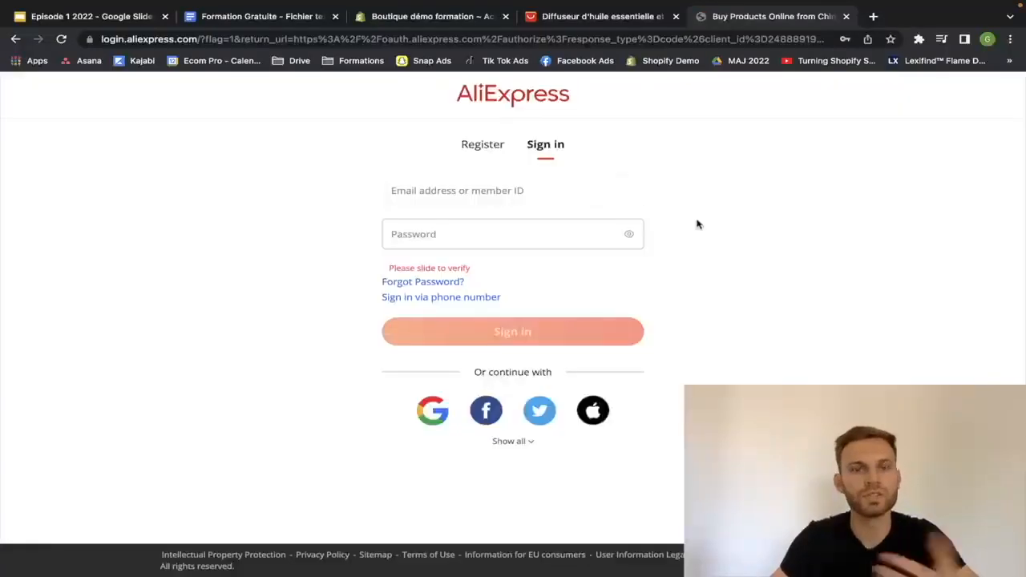
left_click(485, 146)
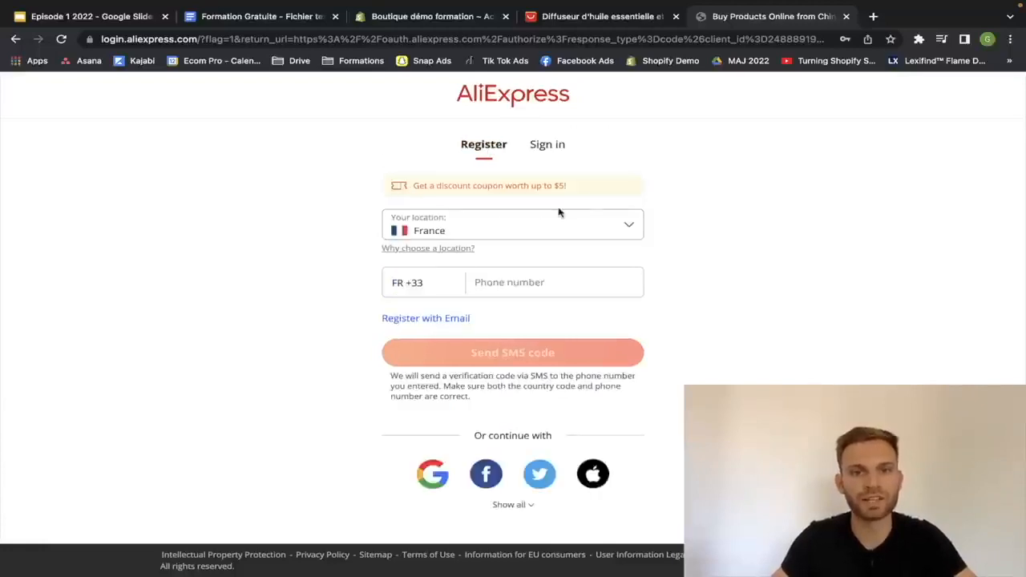
left_click(444, 320)
left_click(443, 320)
left_click(448, 284)
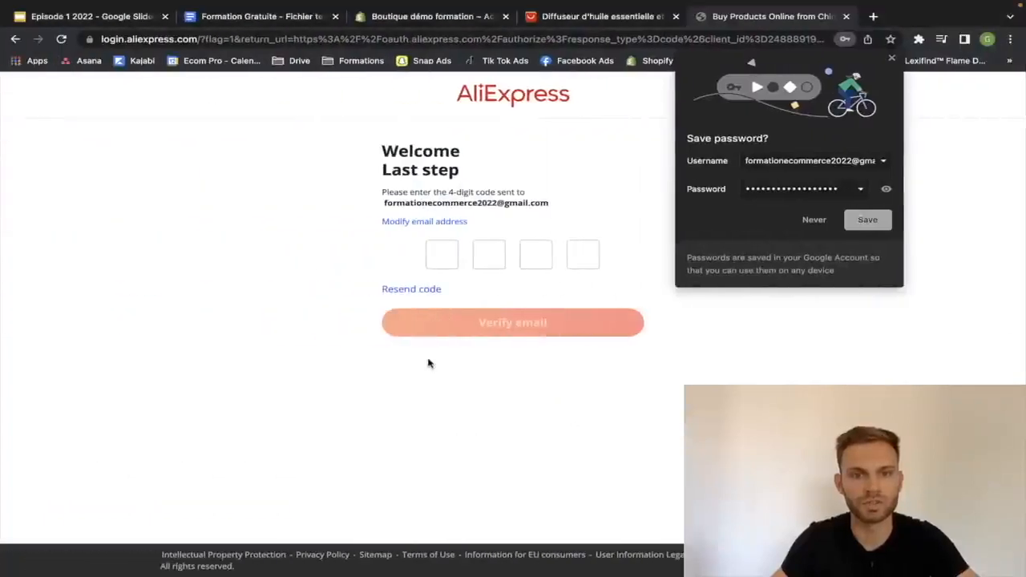
left_click(442, 255)
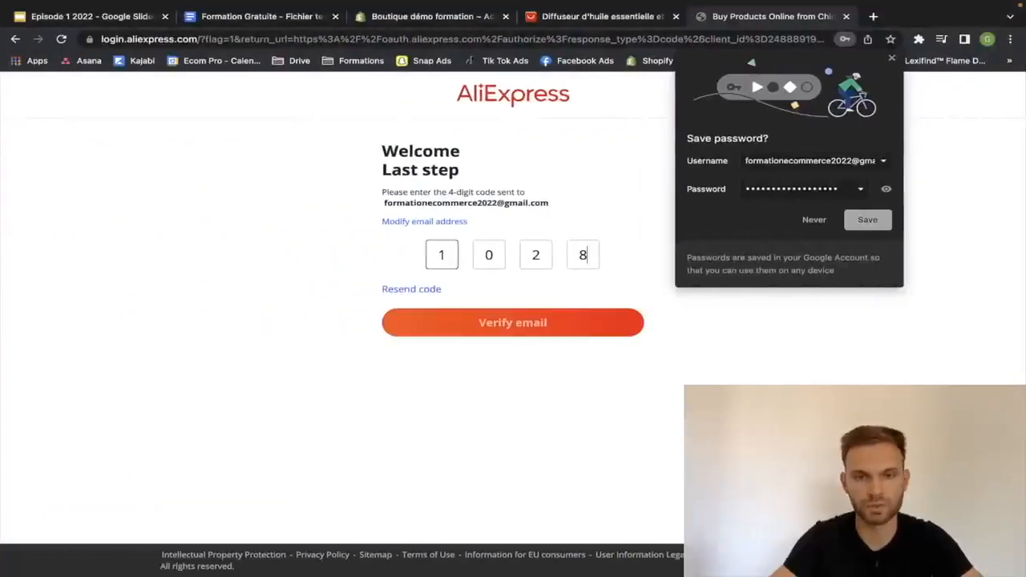
left_click(476, 321)
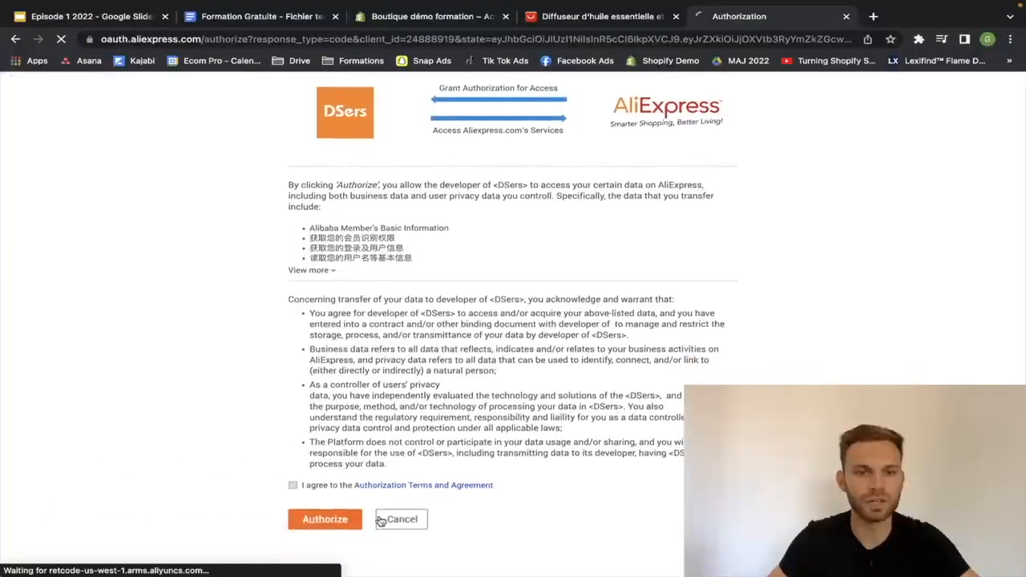
Step: Accept the terms, authorize DSers, and sign in passing the slide-to-verify check
left_click(291, 486)
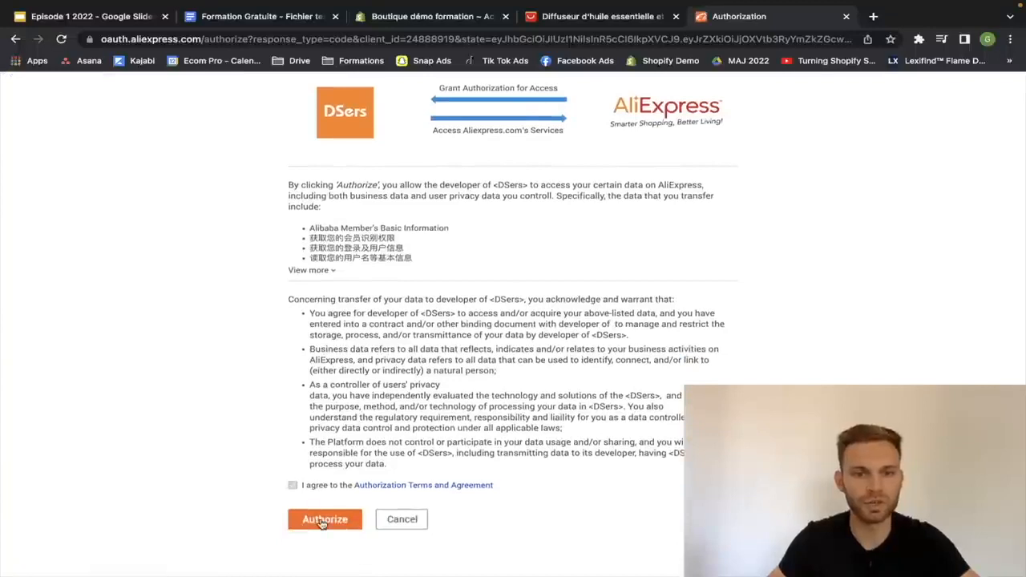
left_click(324, 519)
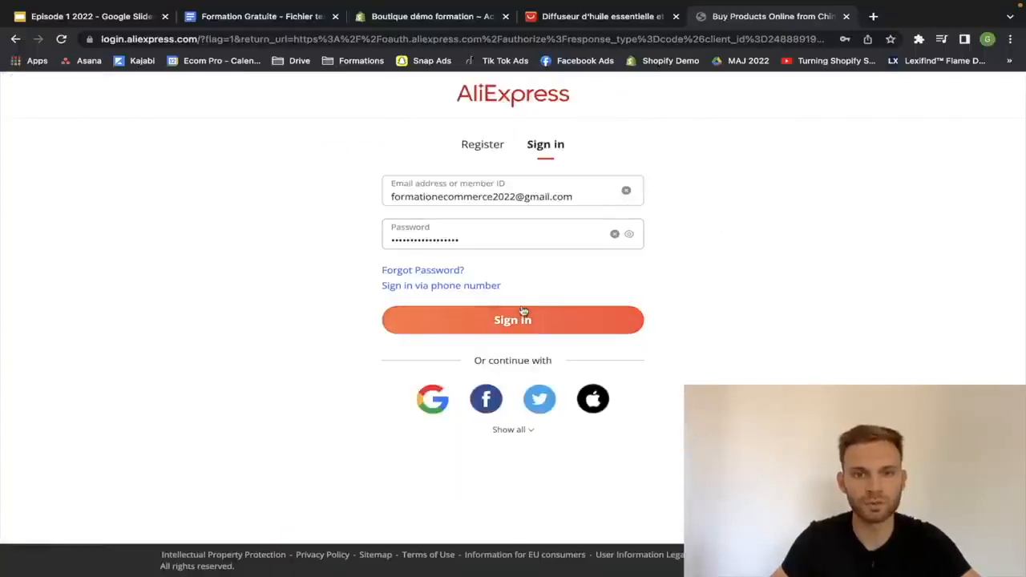
left_click(538, 329)
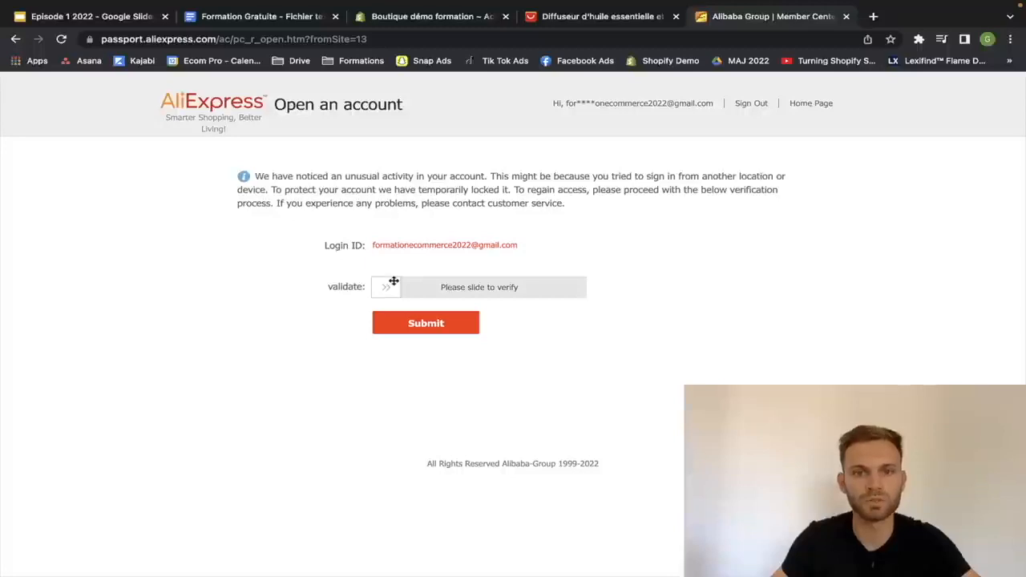
left_click_drag(394, 281, 583, 290)
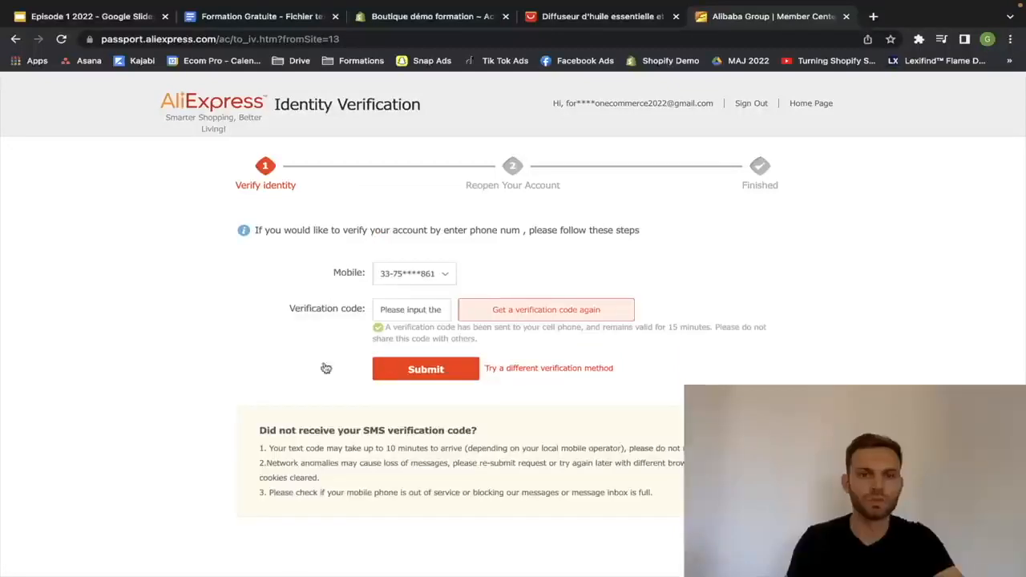
Step: Verify the AliExpress sign-in with the SMS code and reopen the account
left_click(597, 312)
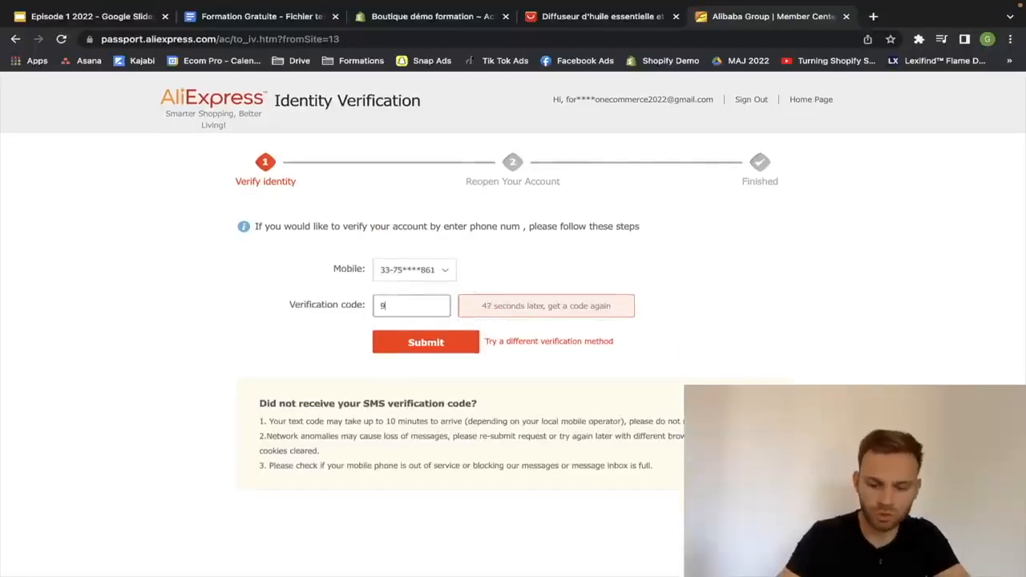
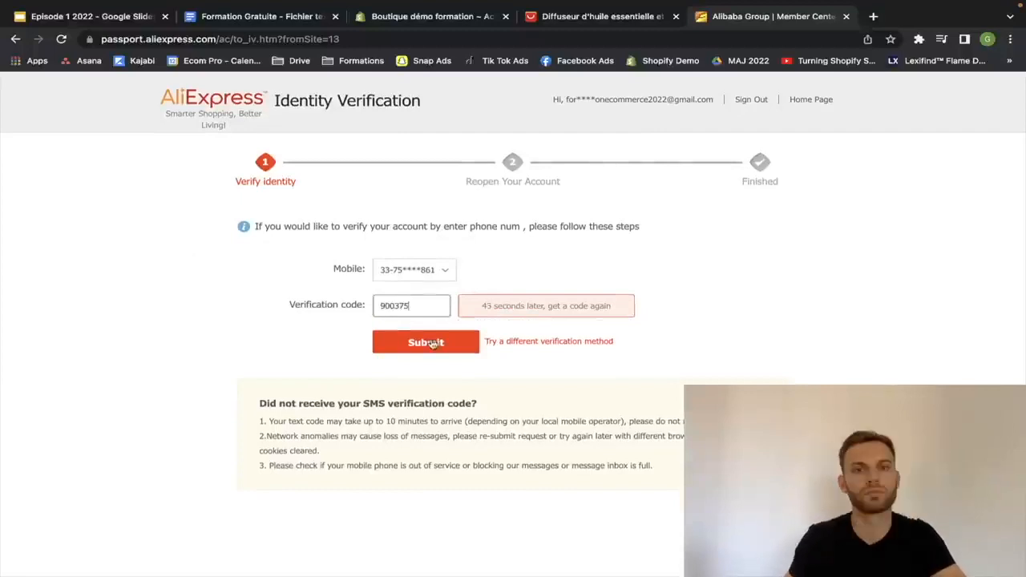
left_click(432, 343)
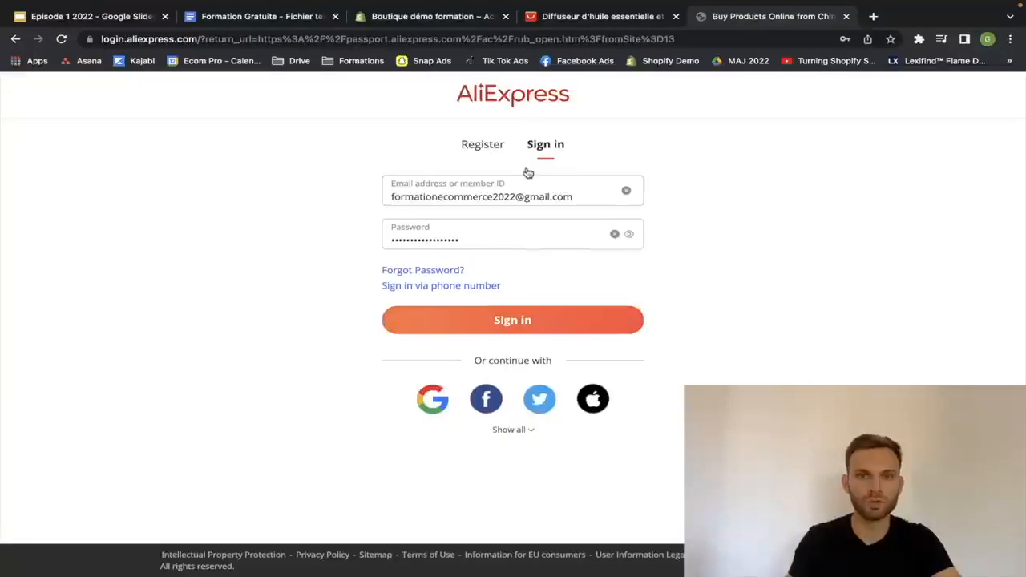
left_click(524, 321)
left_click(443, 327)
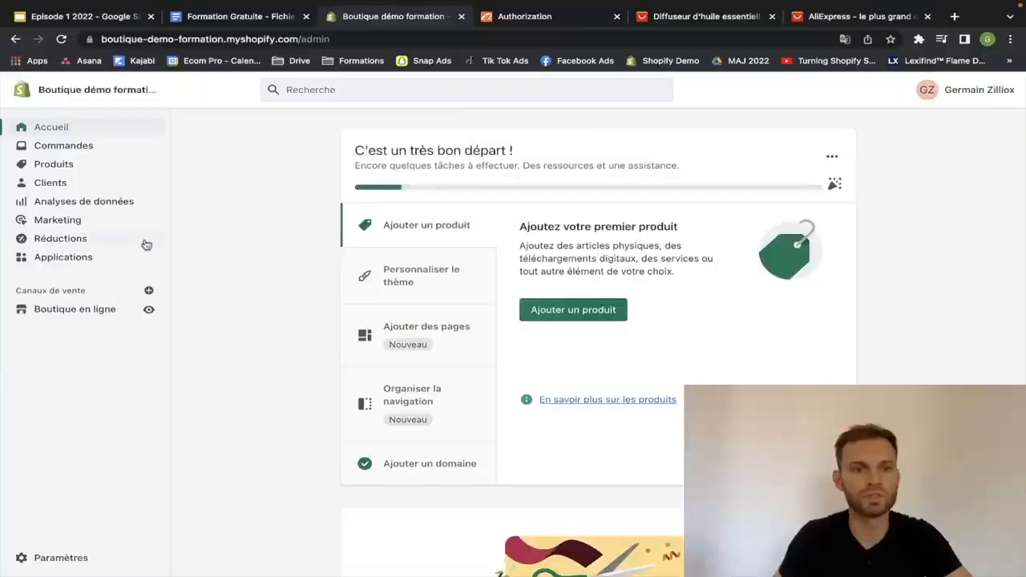
Step: Open DSers from the store's apps, authorize AliExpress, and open the Chrome extension page from Accueil
left_click(93, 262)
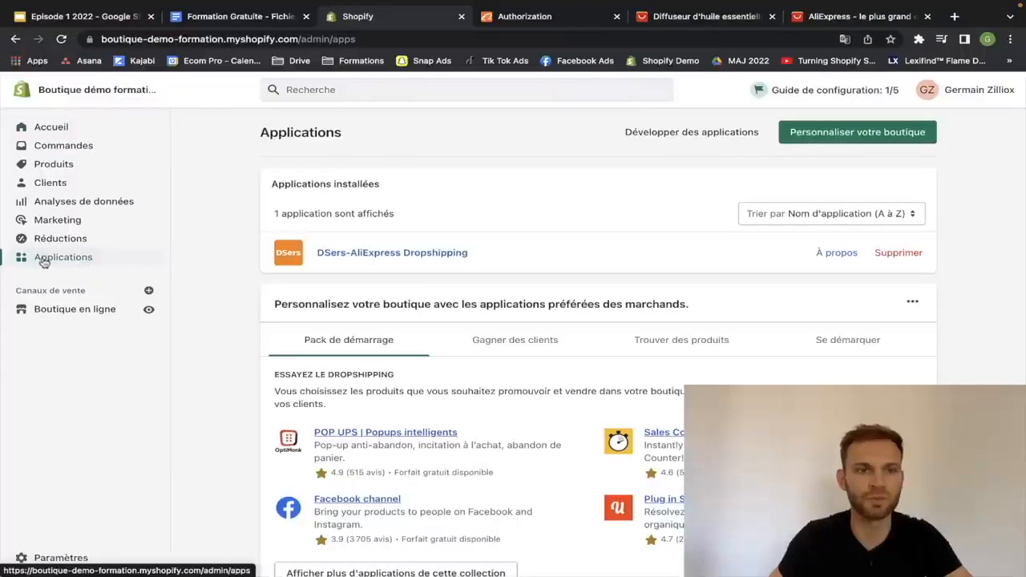
left_click(422, 265)
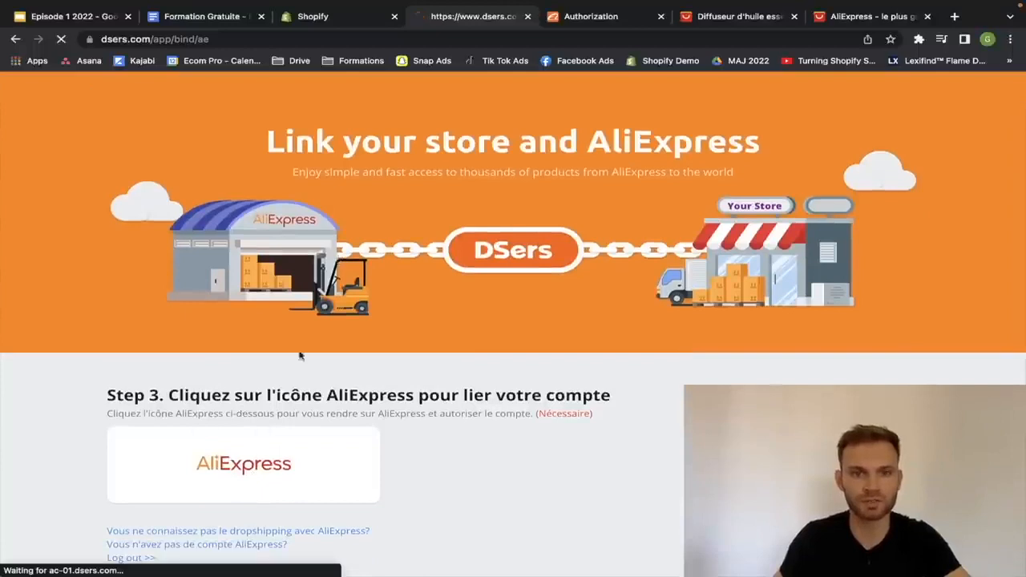
left_click(319, 549)
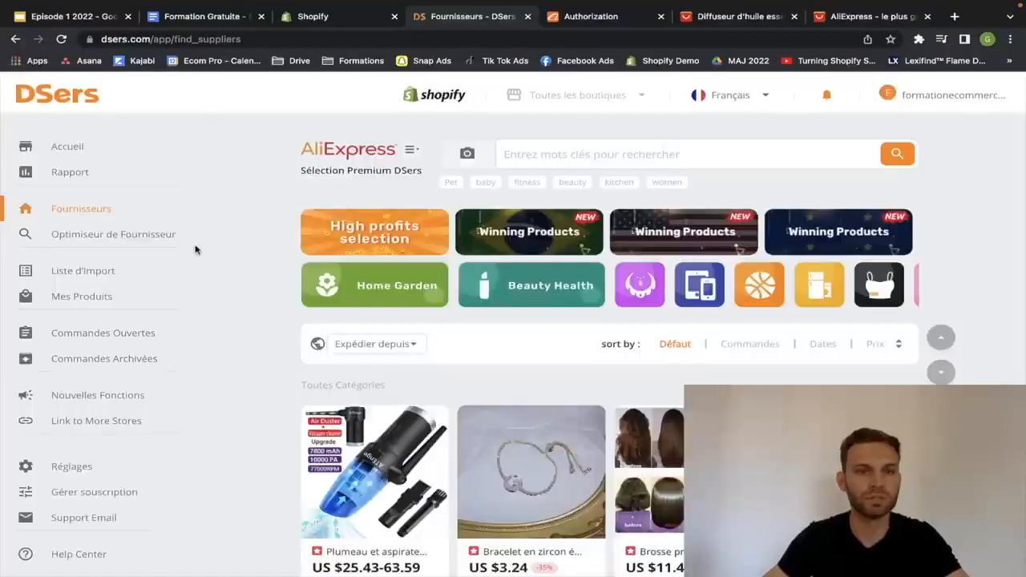
left_click(72, 150)
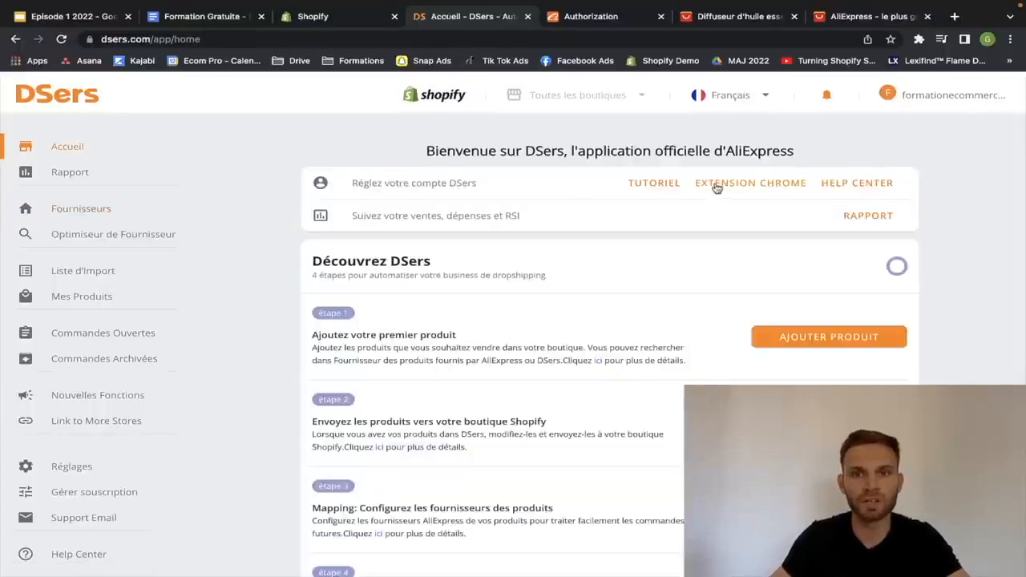
left_click(717, 186)
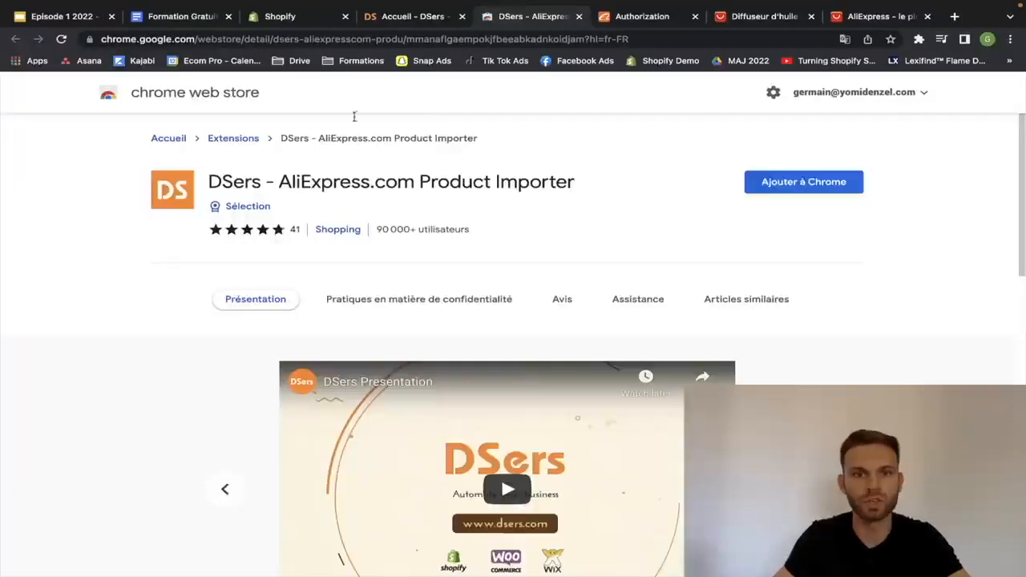
Step: Add the DSers AliExpress Product Importer extension to Chrome
left_click(783, 192)
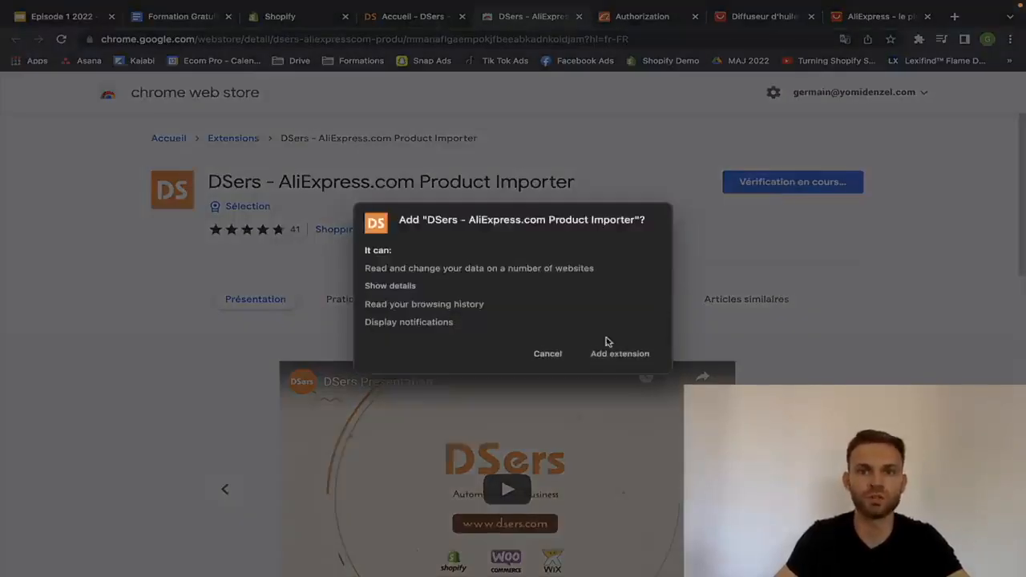
left_click(607, 358)
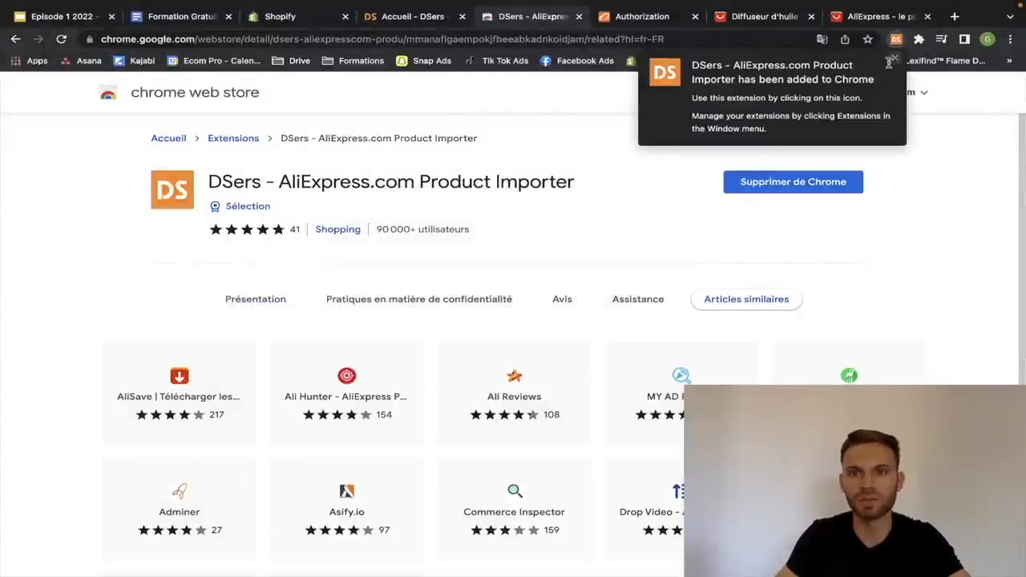
left_click(895, 58)
Step: Pin the DSers extension to the toolbar and log in to DSers from its popup
left_click(878, 16)
left_click(804, 21)
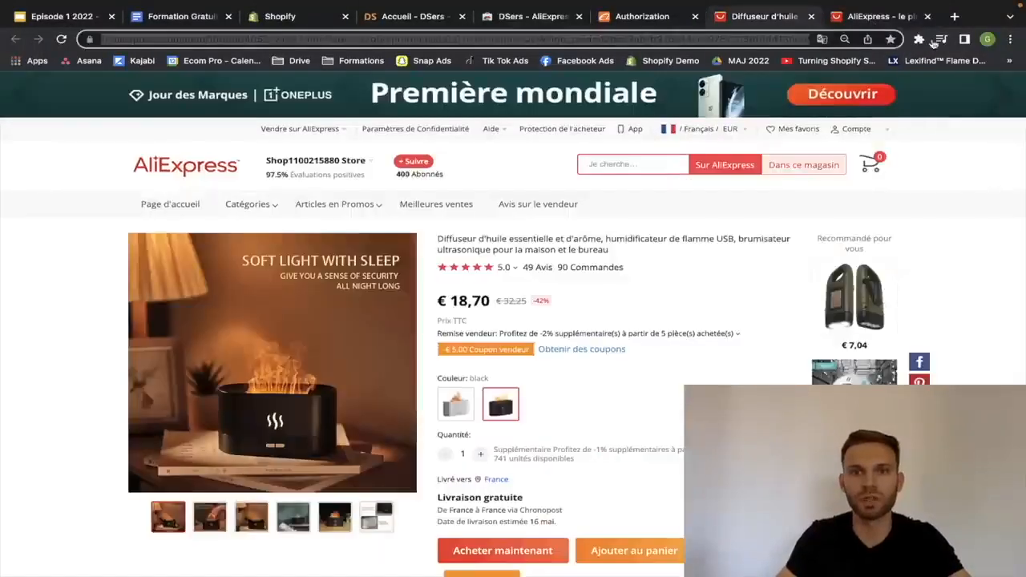
left_click(919, 39)
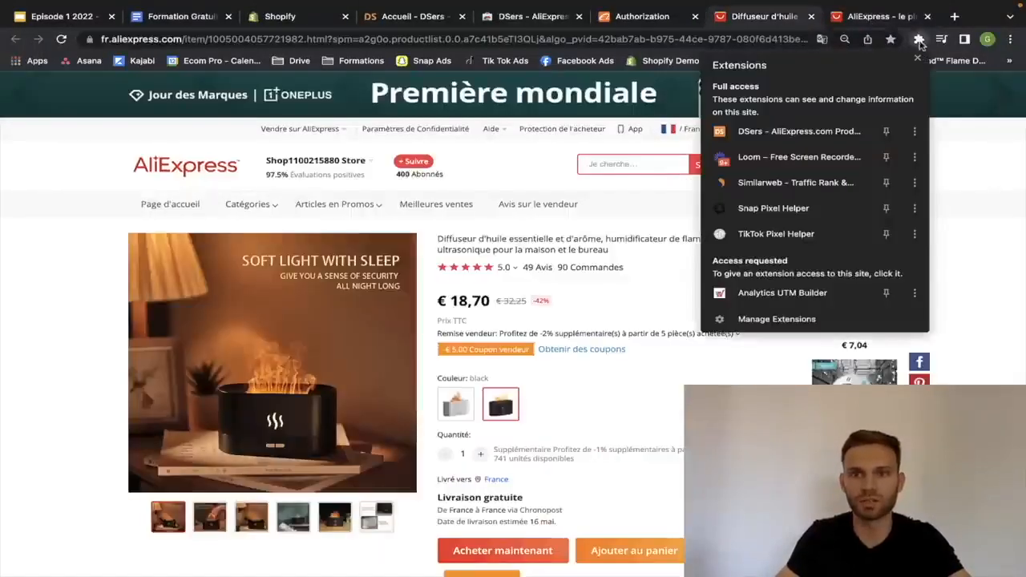
left_click(886, 133)
left_click(896, 40)
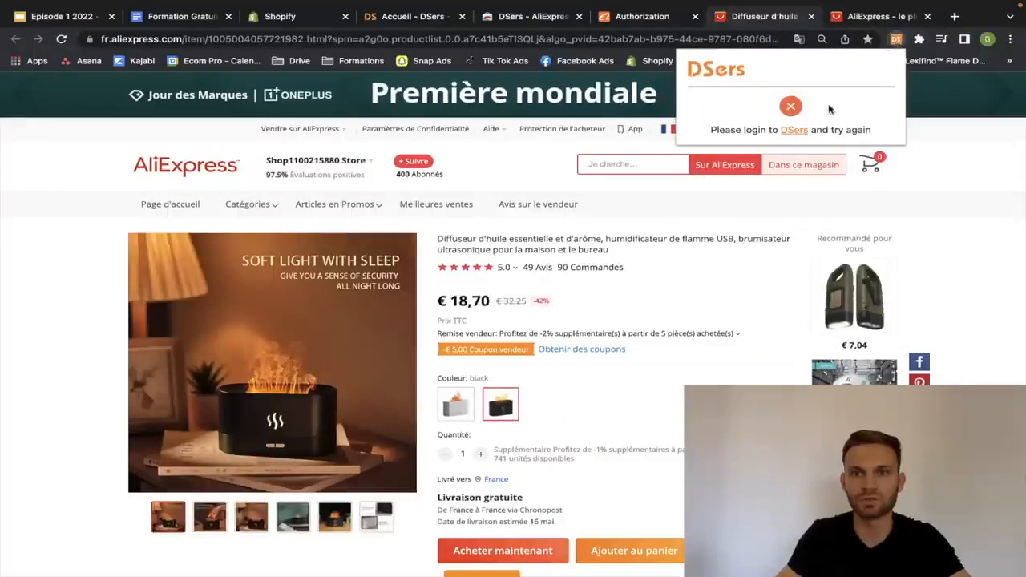
left_click(794, 131)
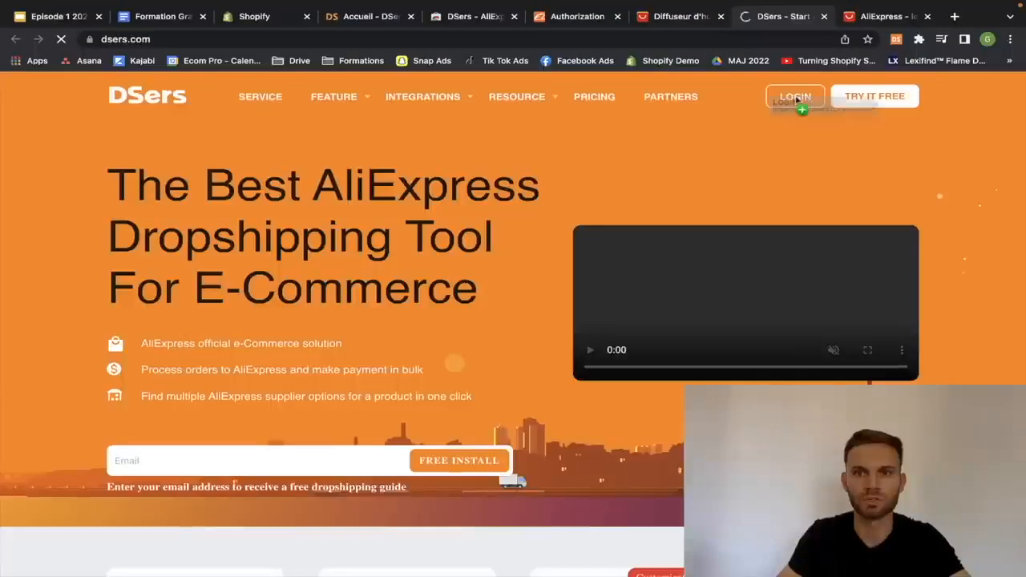
left_click(792, 97)
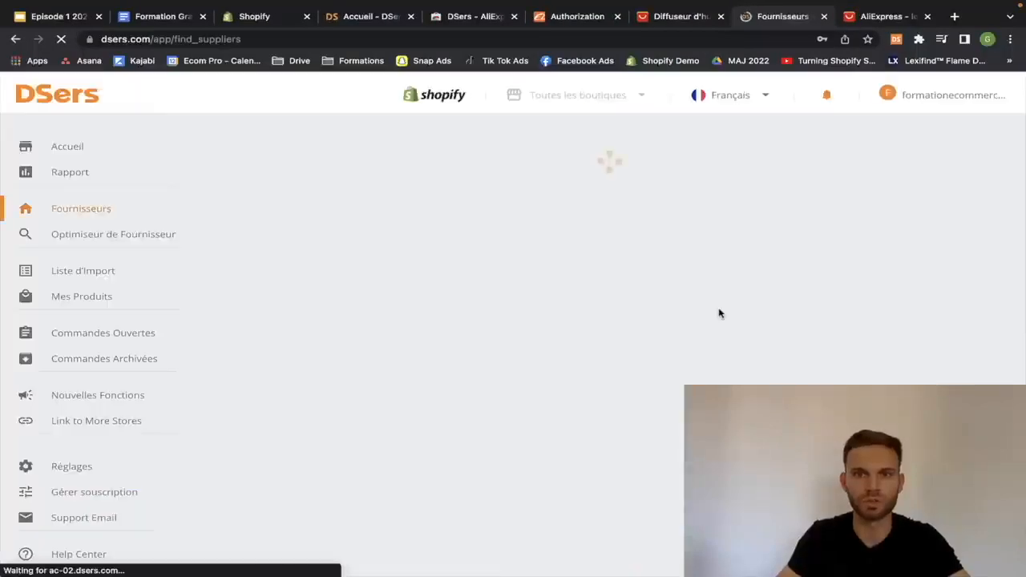
Step: Set the DSers extension to shipping All, country France and currency EUR, and update settings
left_click(649, 16)
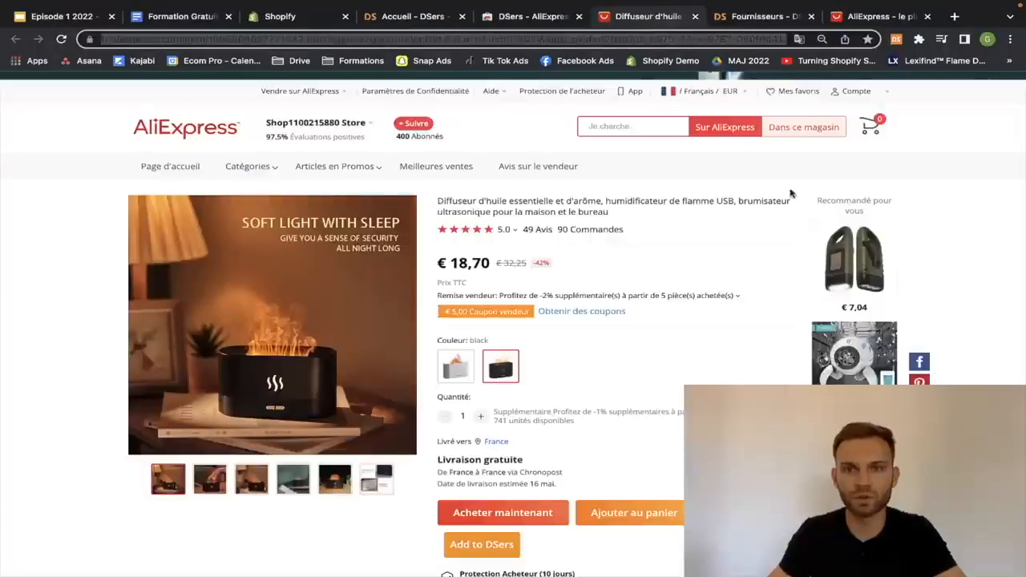
left_click(919, 39)
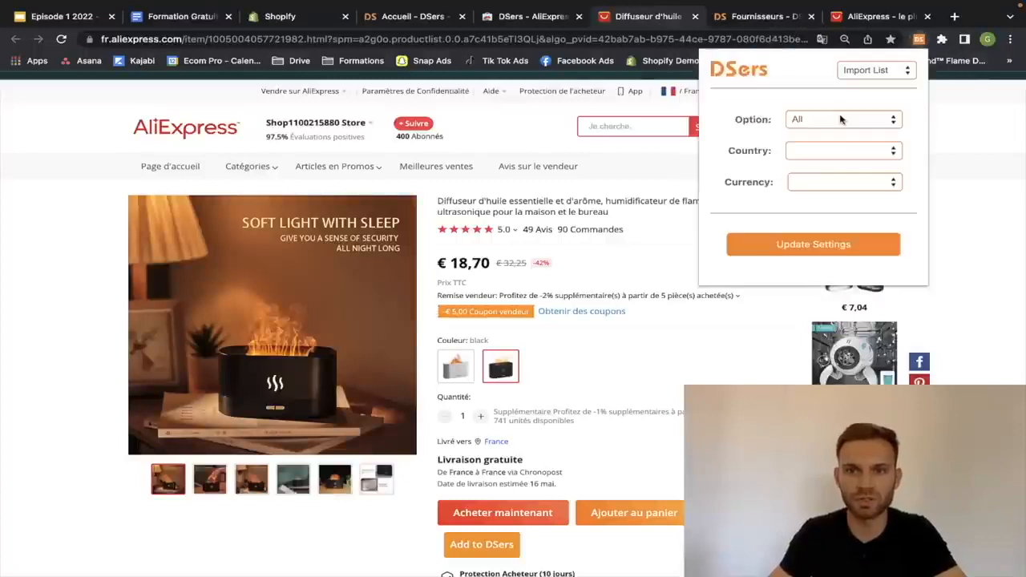
left_click(841, 119)
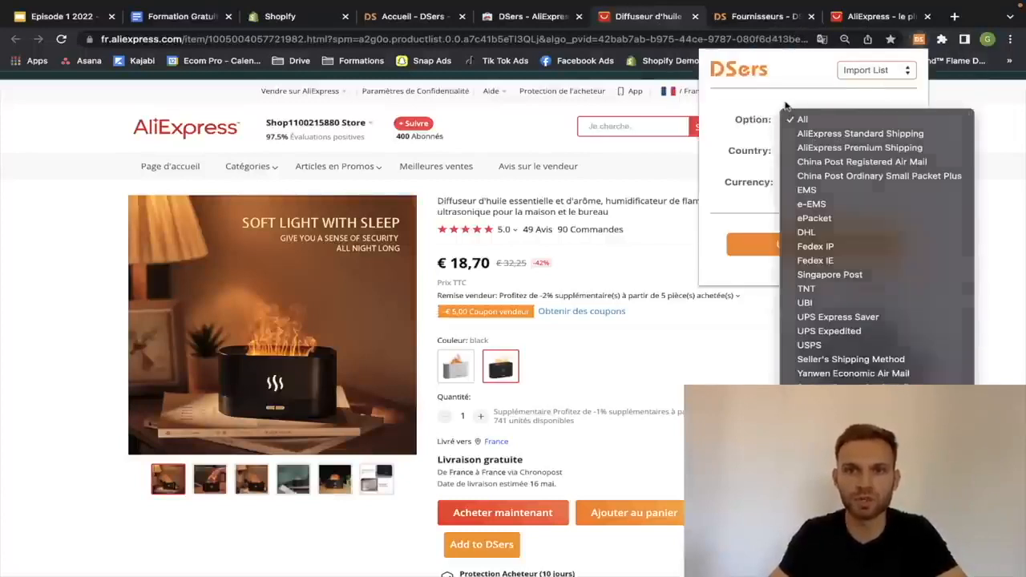
left_click(804, 118)
left_click(808, 152)
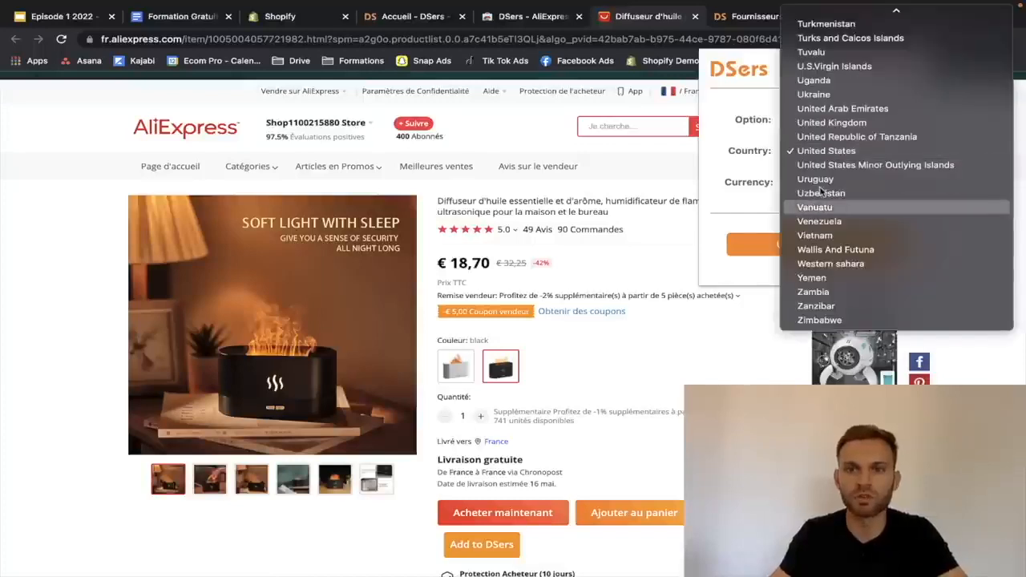
scroll(829, 186, "up", 3)
scroll(829, 186, "up", 15)
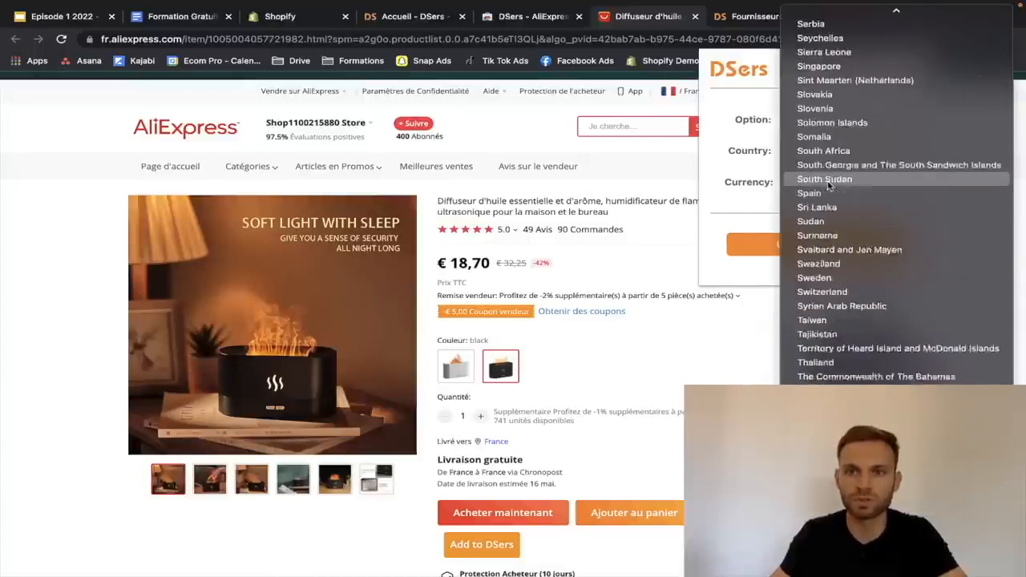
scroll(830, 186, "up", 15)
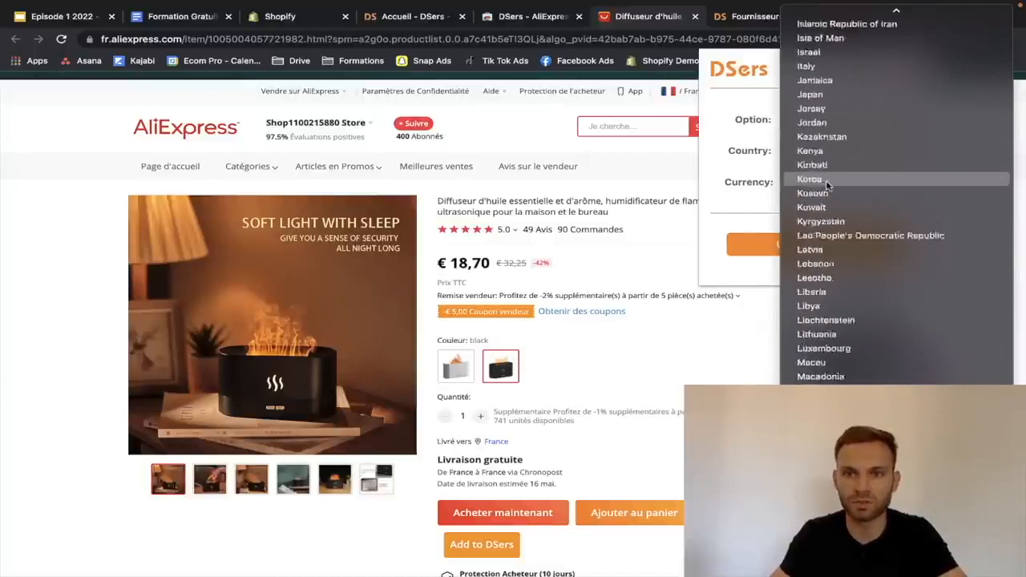
left_click(812, 94)
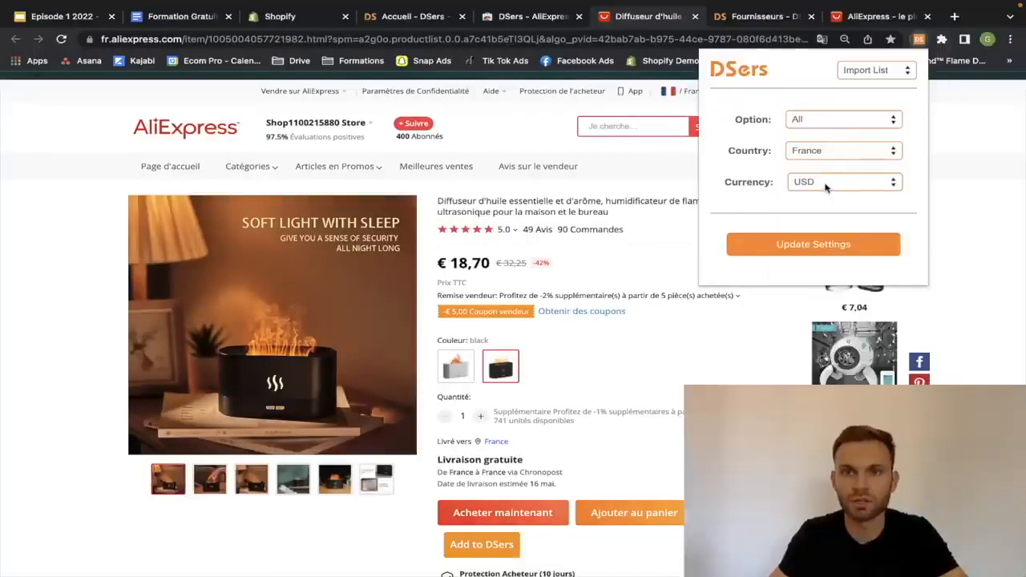
left_click(826, 186)
left_click(802, 152)
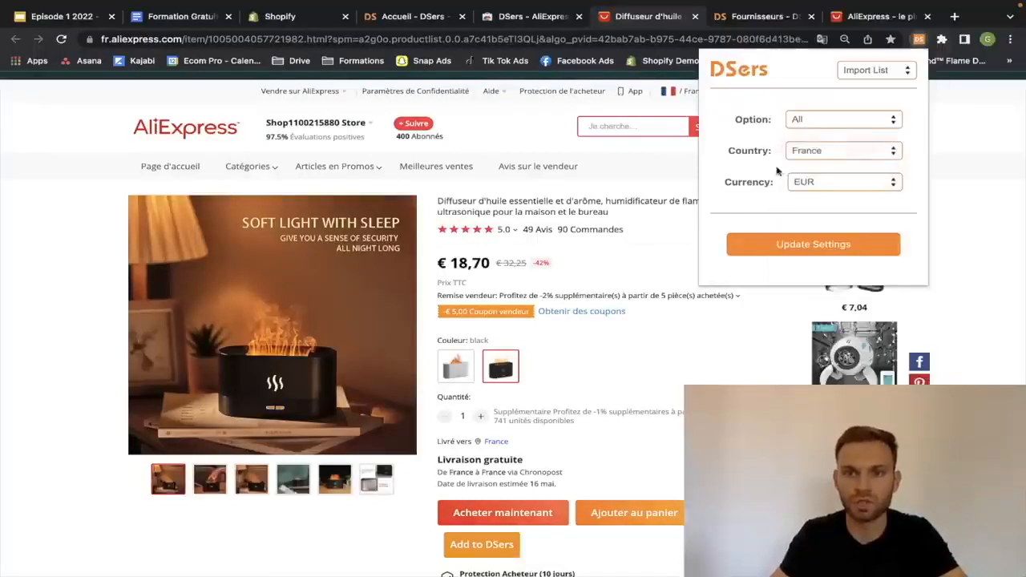
left_click(789, 247)
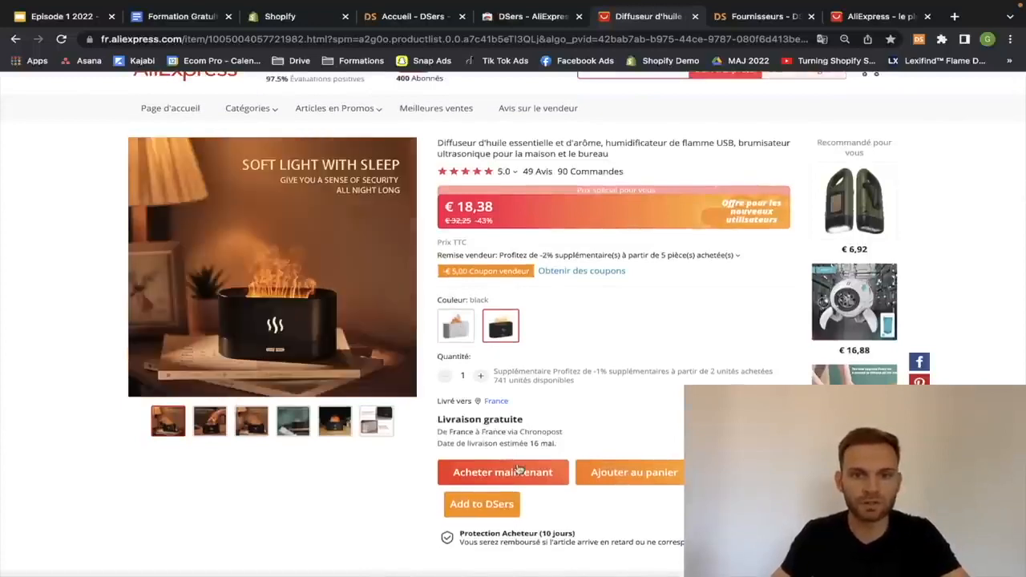
Step: Import the flame oil diffuser into DSers and open it for editing from the Liste d'Import
left_click(506, 510)
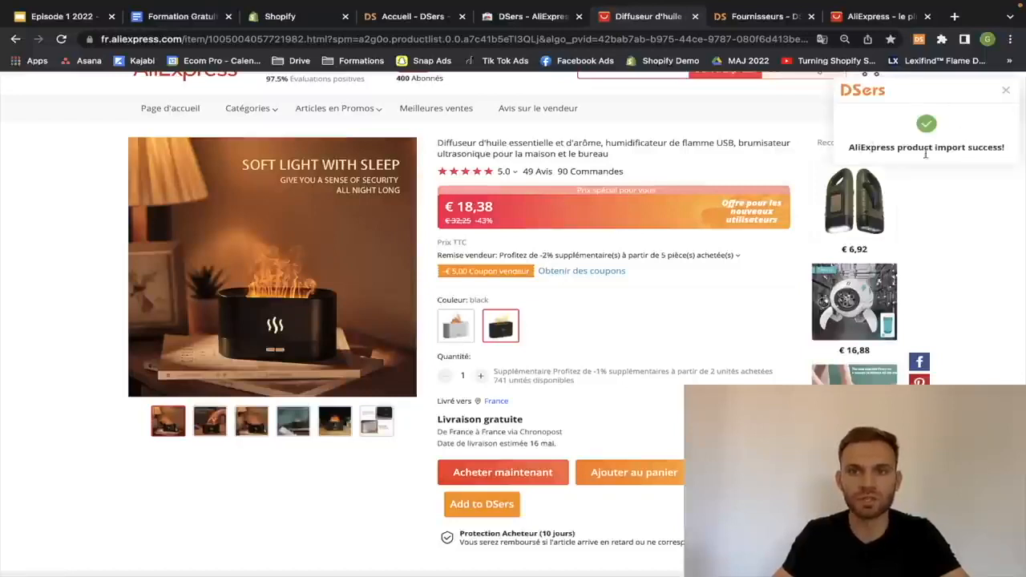
left_click(766, 17)
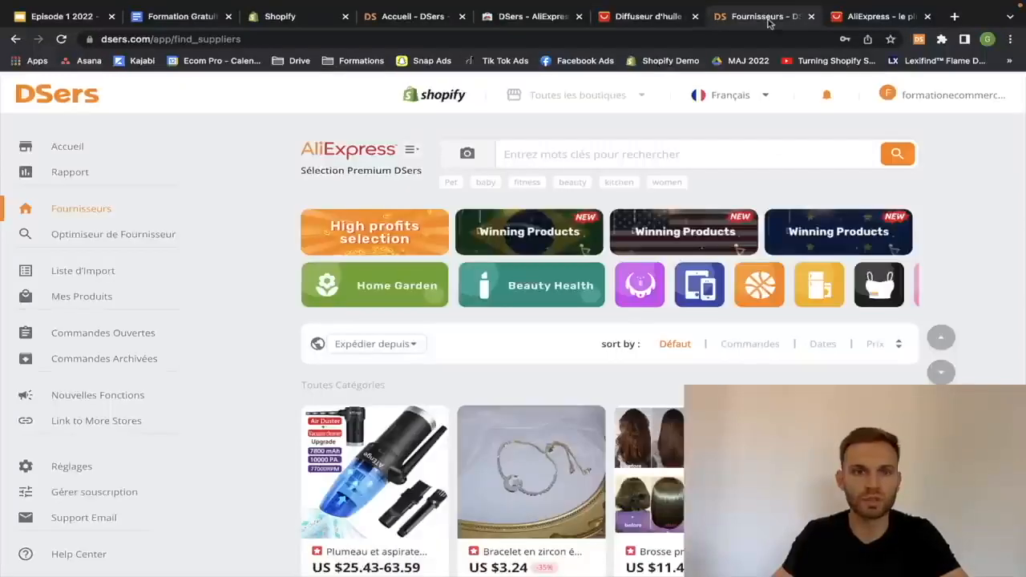
left_click(80, 270)
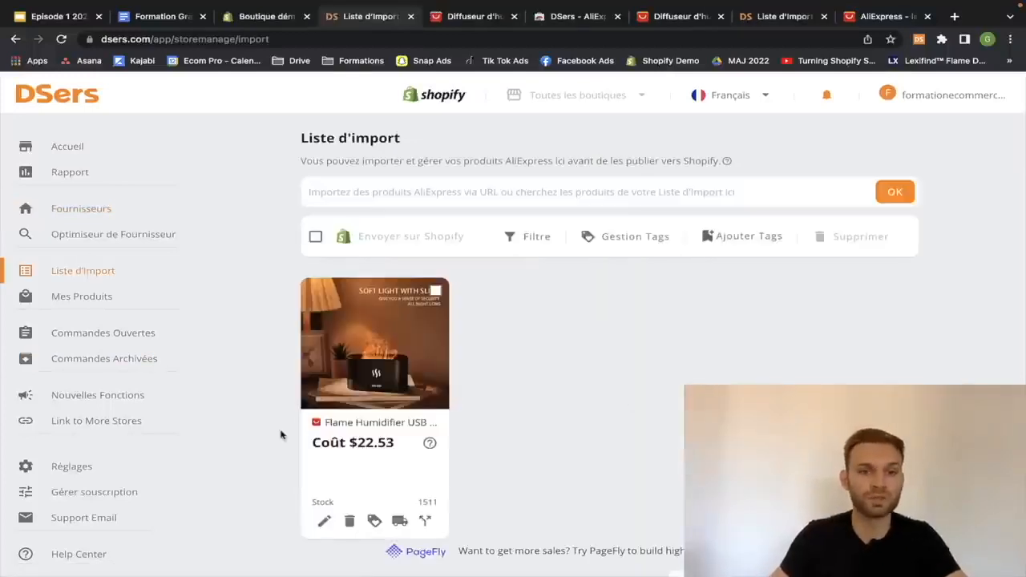
left_click(325, 522)
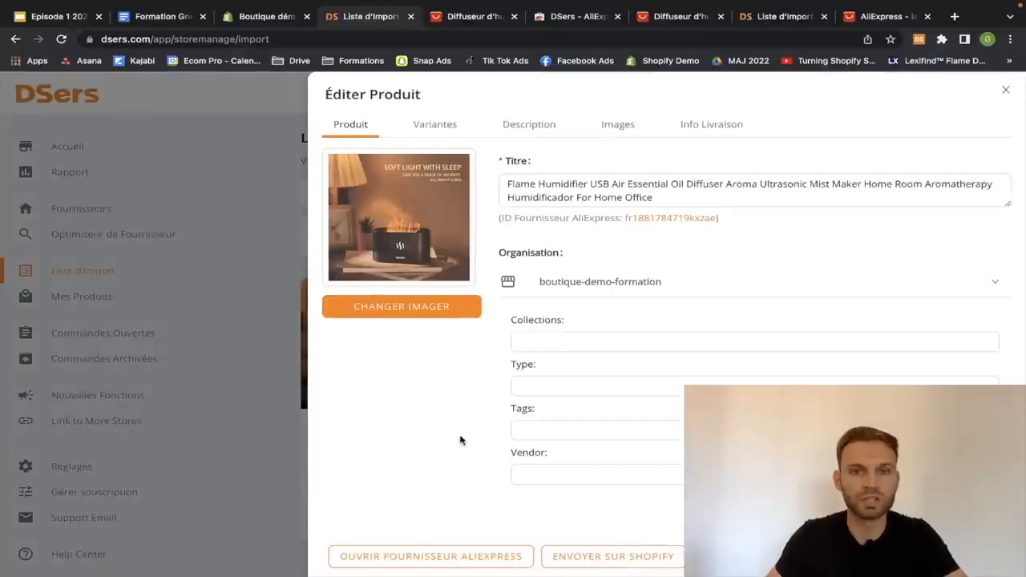
Step: Delete the white variant from the diffuser product
left_click(442, 128)
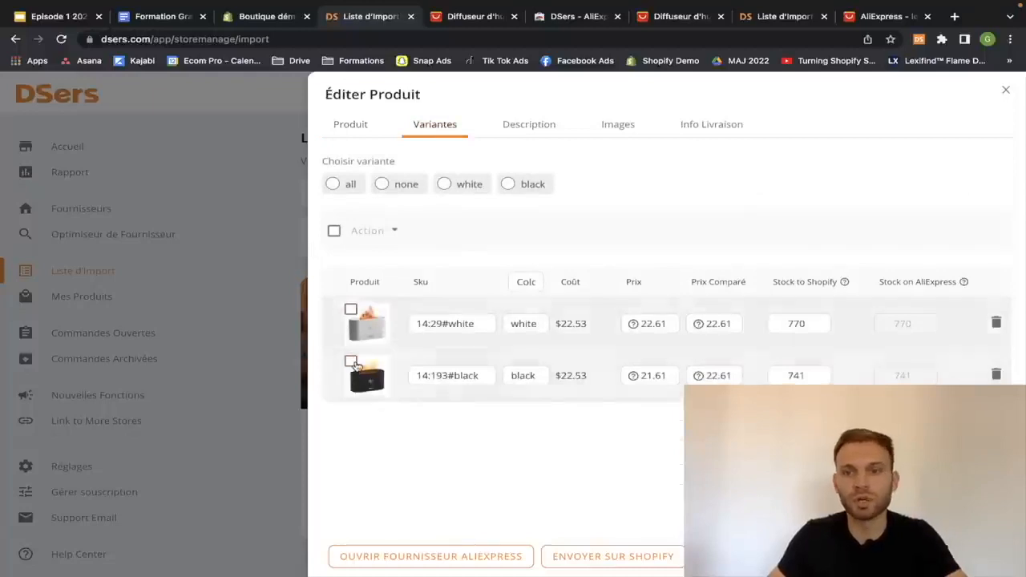
left_click(995, 324)
left_click(622, 228)
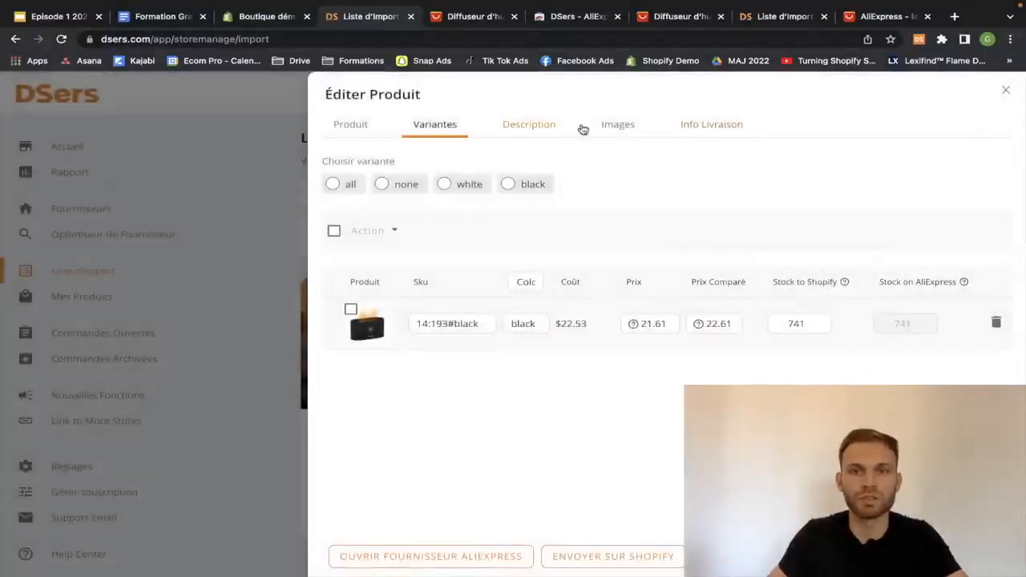
Step: Show the product's shipping carriers for France
left_click(700, 128)
left_click(424, 249)
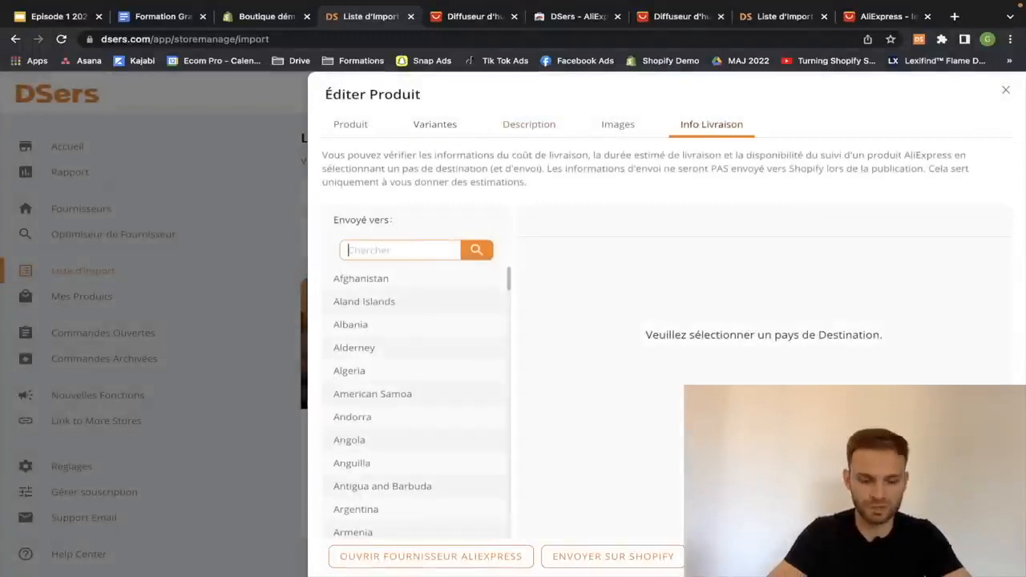
type("France")
left_click(466, 257)
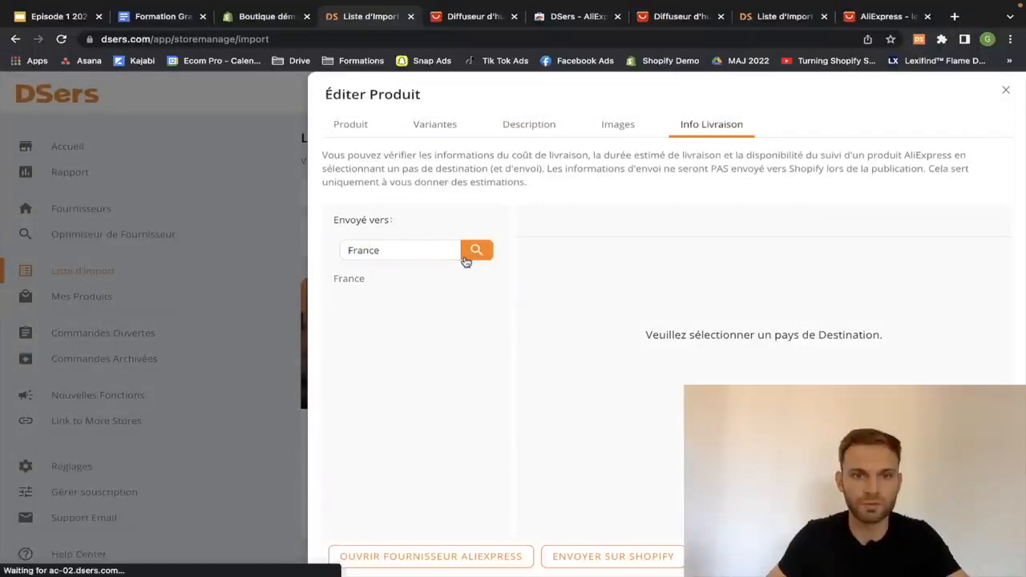
left_click(354, 280)
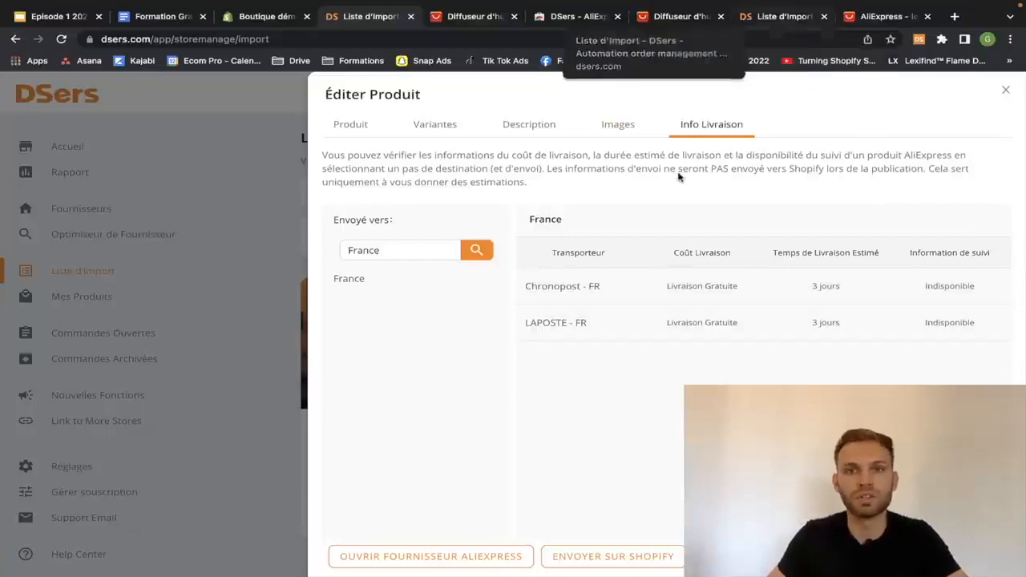
Step: Check the France delivery method details on the AliExpress diffuser page
left_click(670, 17)
scroll(672, 23, "up", 1)
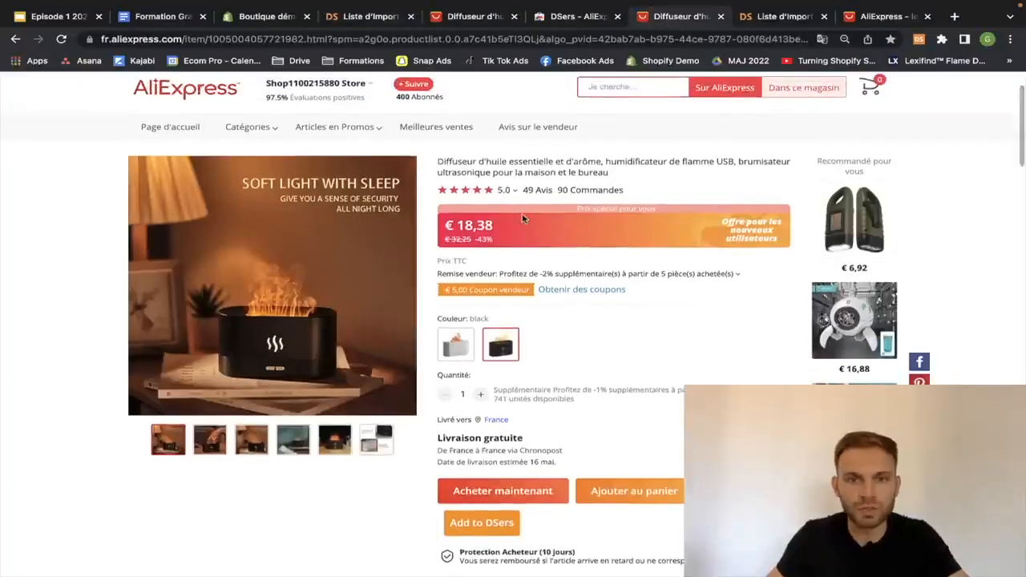
scroll(524, 218, "down", 1)
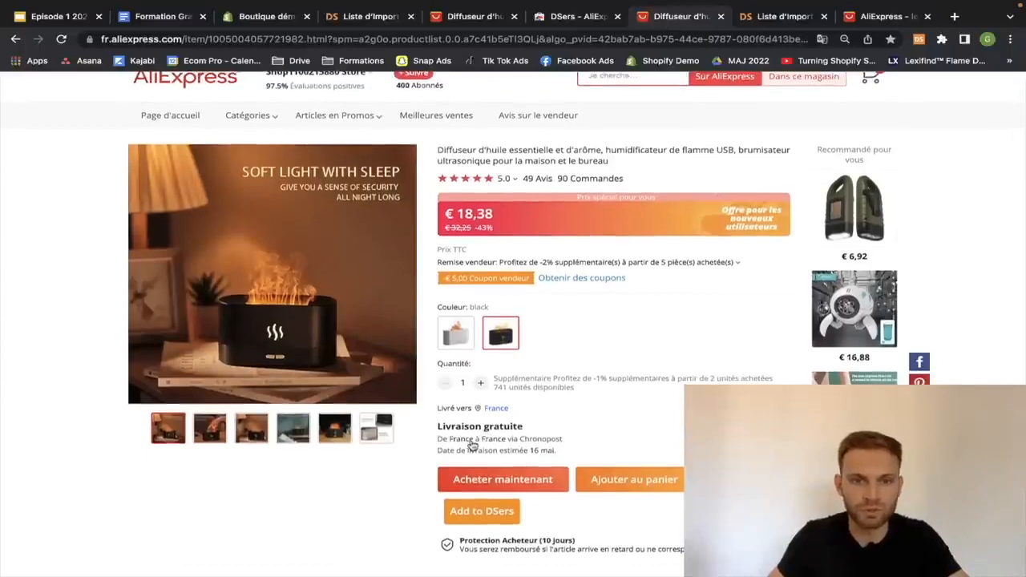
left_click(536, 453)
left_click(718, 168)
Step: Return to the DSers tab and close the Éditer Produit window
left_click(348, 6)
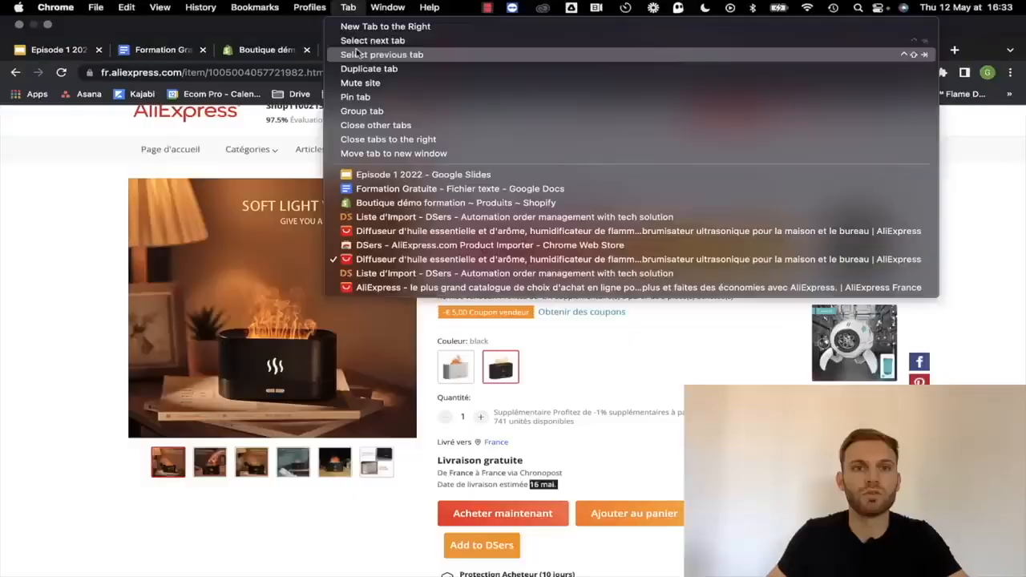
left_click(310, 28)
left_click(365, 44)
left_click(1005, 91)
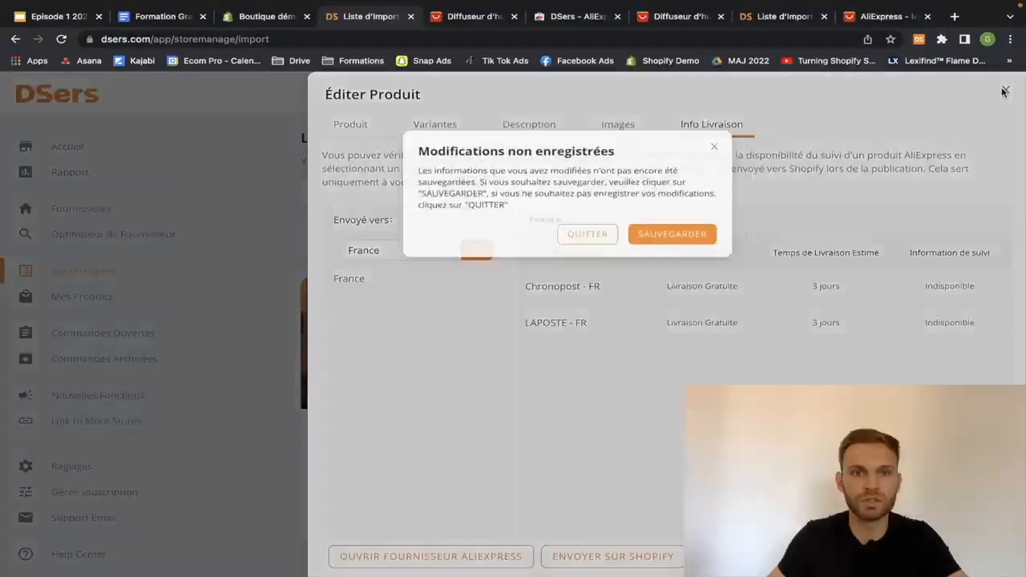
Step: Save the product edits and select the Flame Humidifier card in the import list
left_click(643, 261)
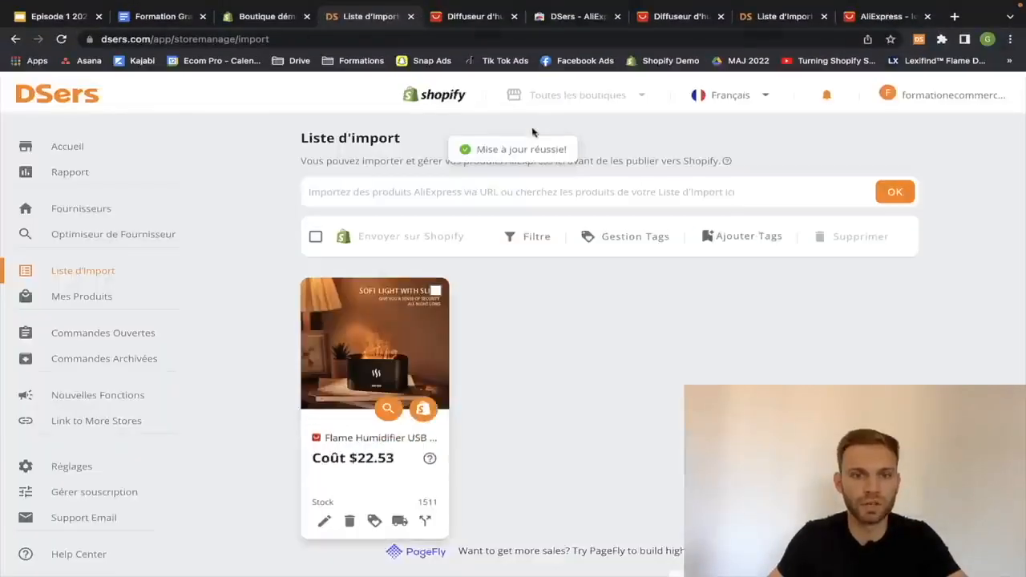
left_click(436, 291)
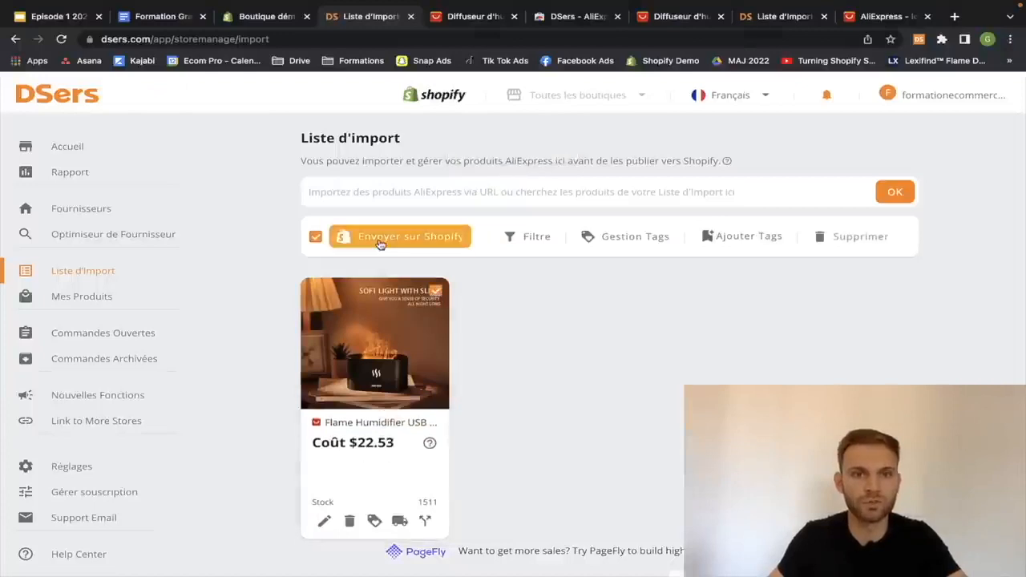
left_click(272, 18)
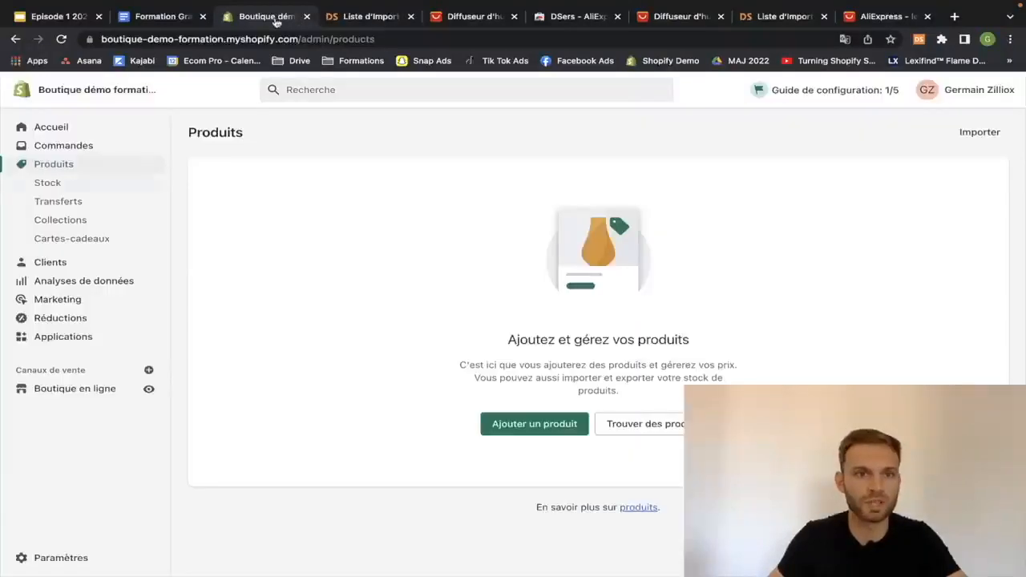
left_click(377, 20)
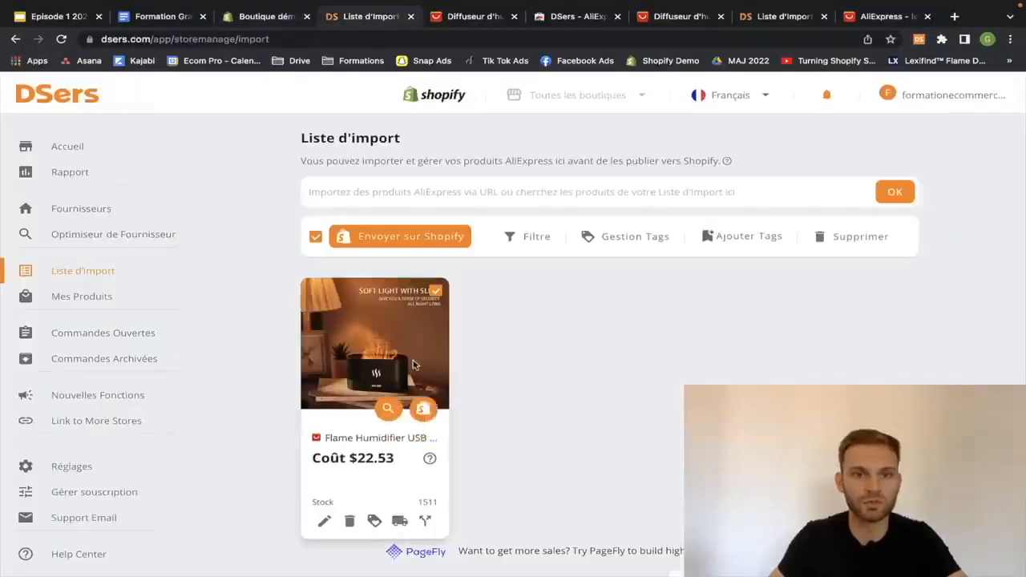
Step: Send the product to Shopify with Tarification and Publier dans la Boutique, then reload Shopify Produits
left_click(419, 237)
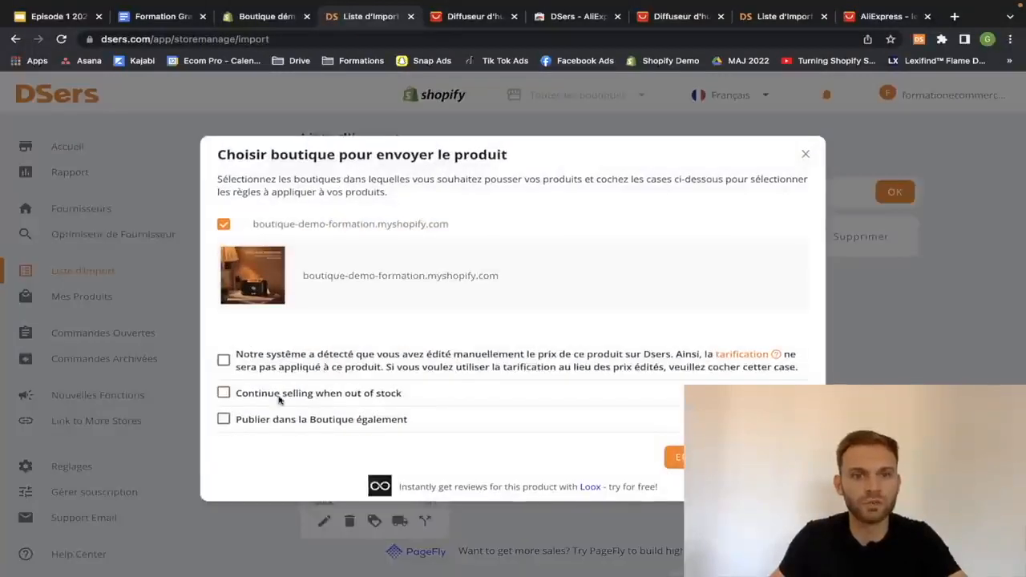
left_click(224, 360)
left_click(224, 419)
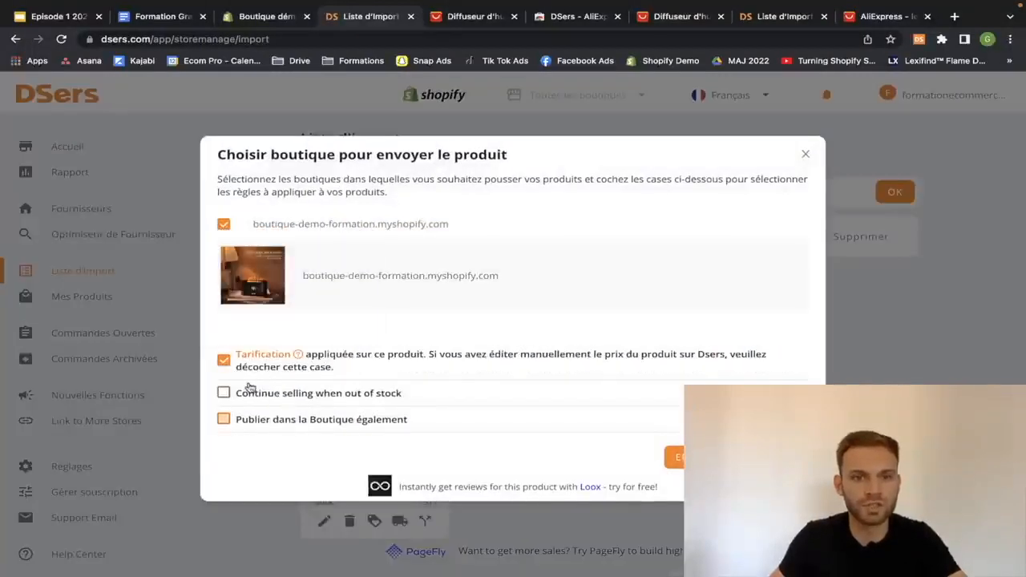
left_click(721, 457)
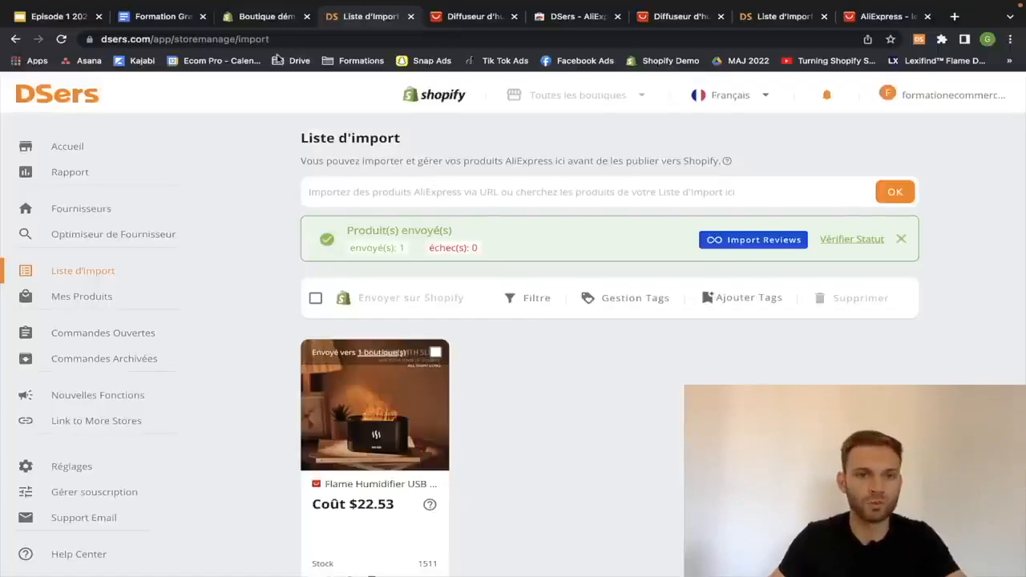
left_click(264, 18)
key("super+r")
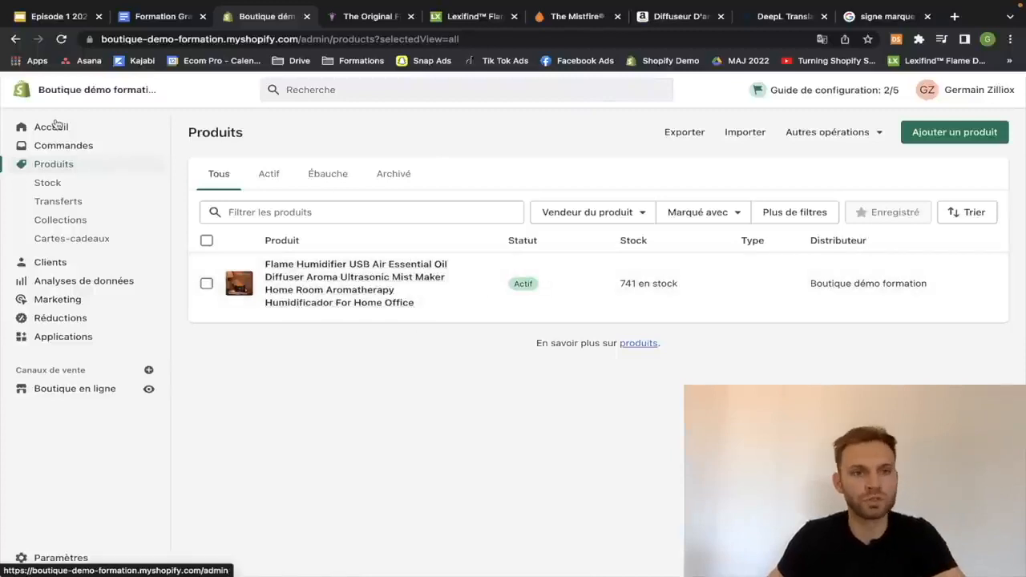
Step: Rename the imported product's title to 'Le Diffuzen®'
left_click(291, 269)
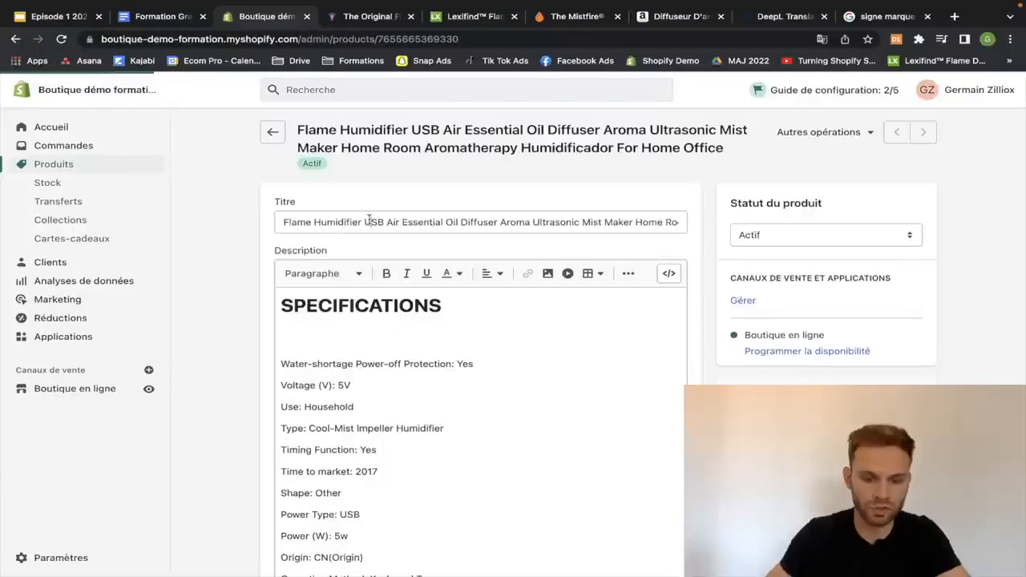
left_click(366, 217)
key("super+a")
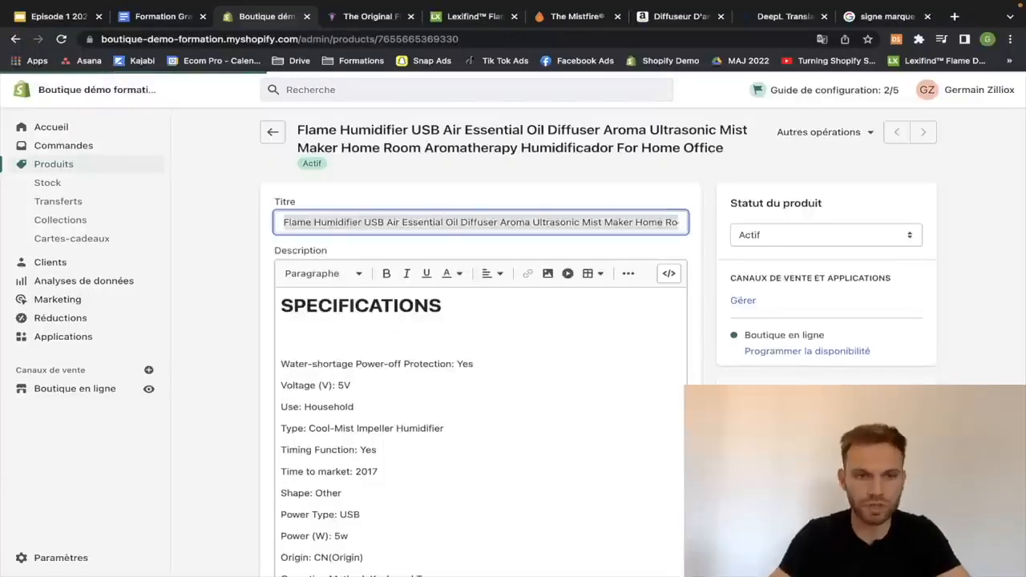
type("Le")
type("Diffuzen®")
Step: Delete the entire imported specifications description
left_click(355, 312)
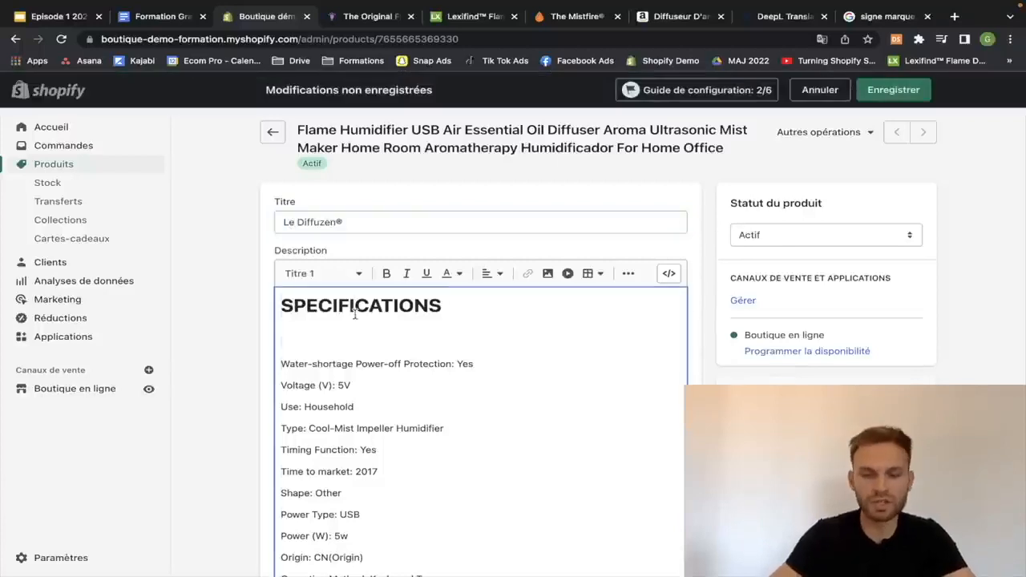
key("super+a")
scroll(376, 368, "down", 5)
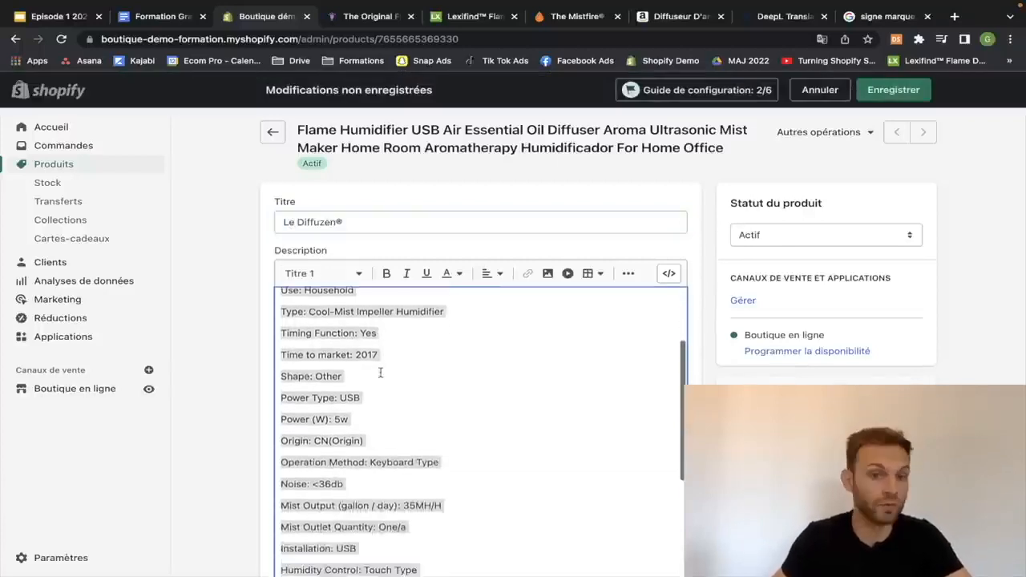
scroll(379, 373, "down", 2)
scroll(320, 369, "up", 5)
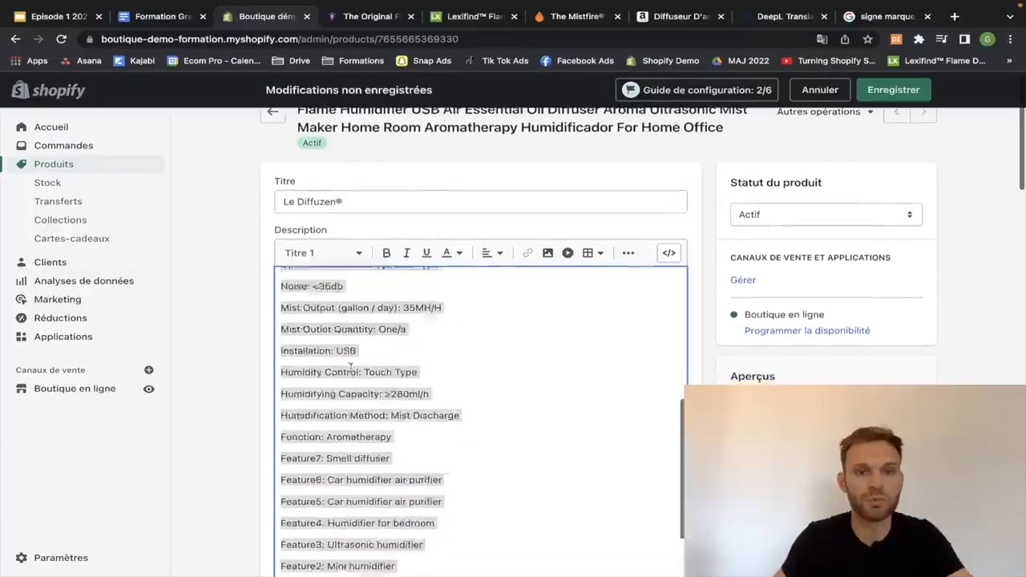
scroll(350, 366, "up", 1)
key("BackSpace")
scroll(352, 372, "down", 3)
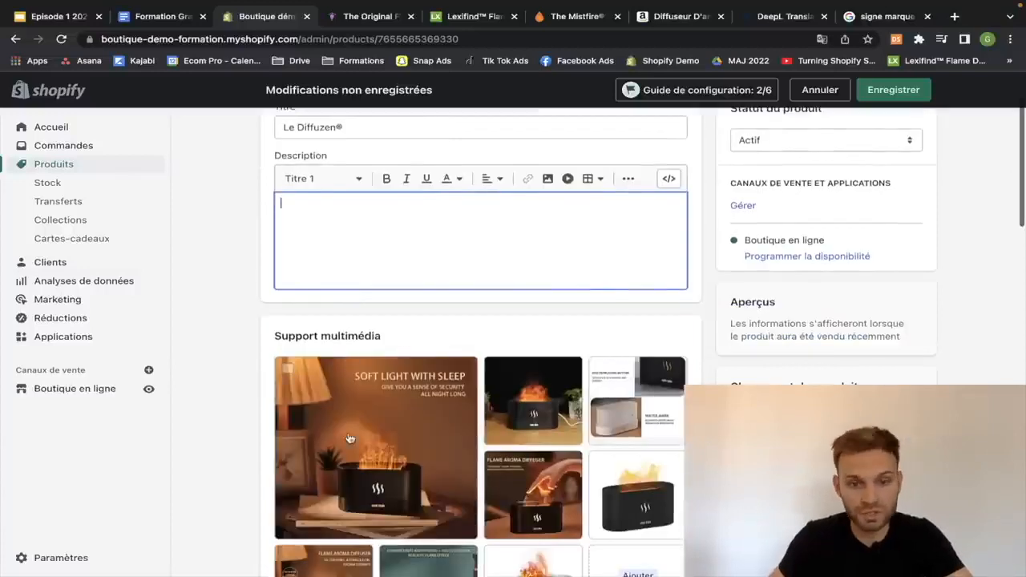
scroll(353, 490, "down", 1)
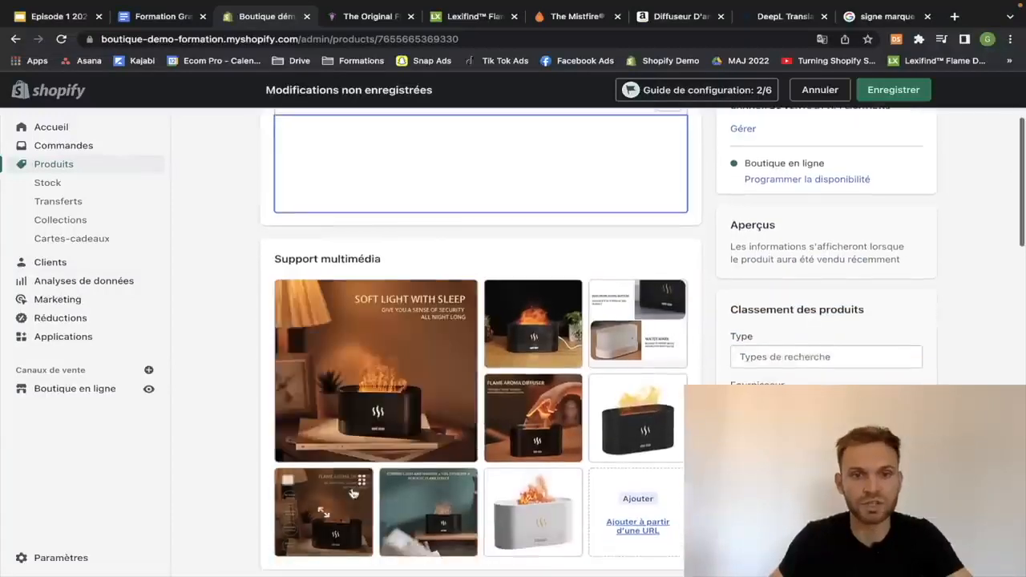
scroll(401, 337, "down", 1)
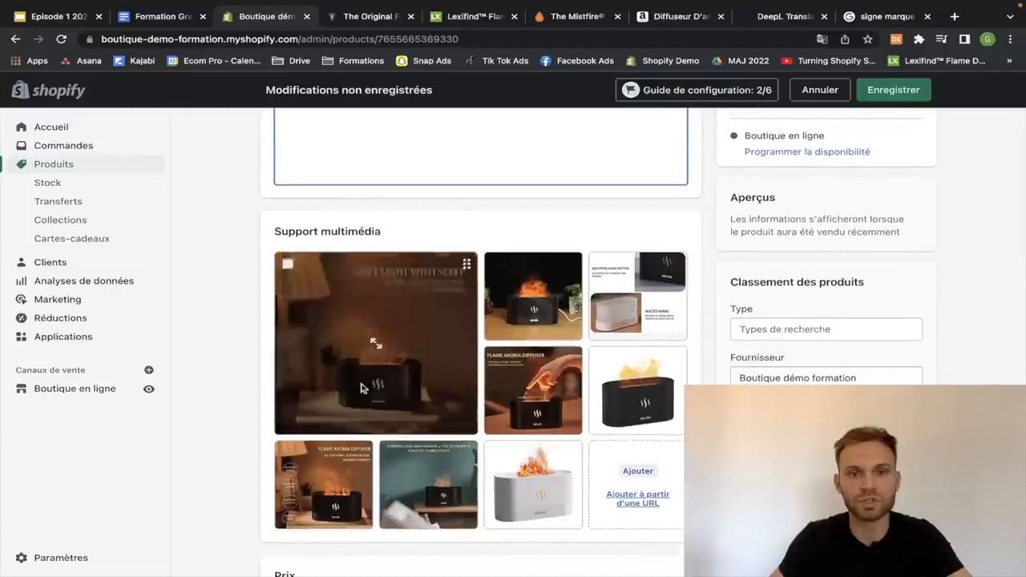
scroll(423, 314, "up", 1)
scroll(419, 307, "up", 4)
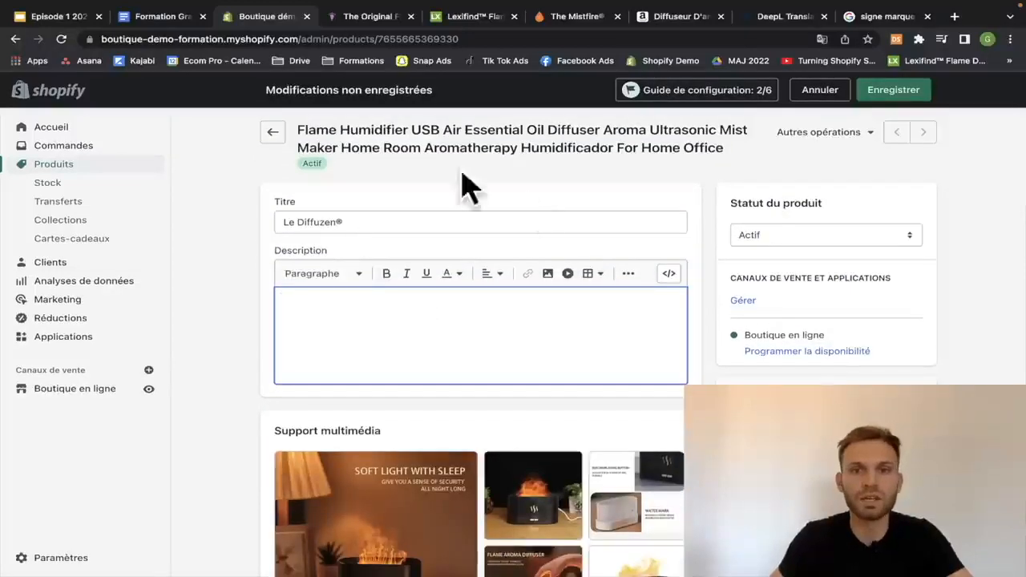
scroll(417, 241, "down", 1)
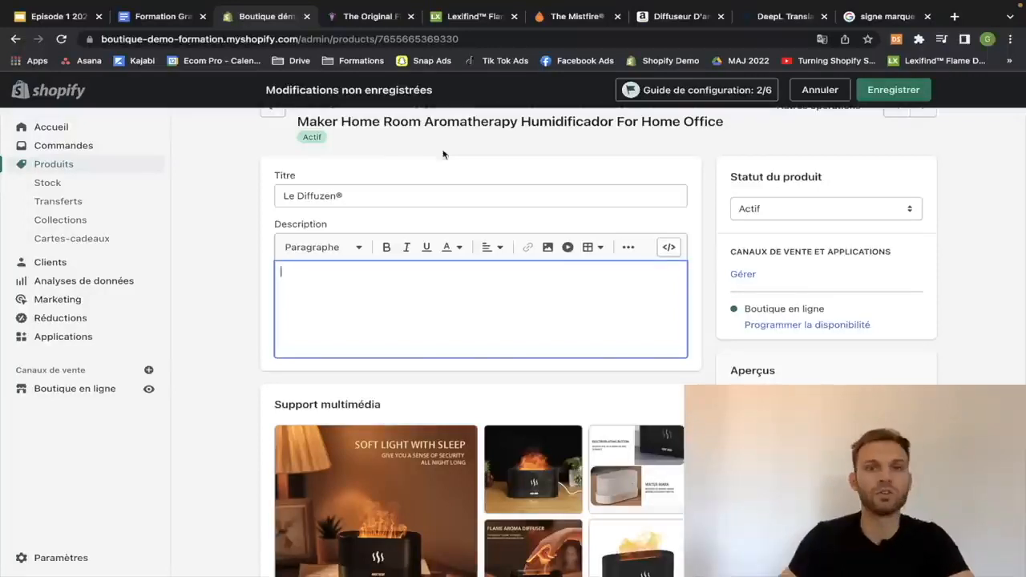
Step: Review the Lightstrips, Lexifind and Mistfire competitor pages, highlighting the Combats dryness text
left_click(365, 16)
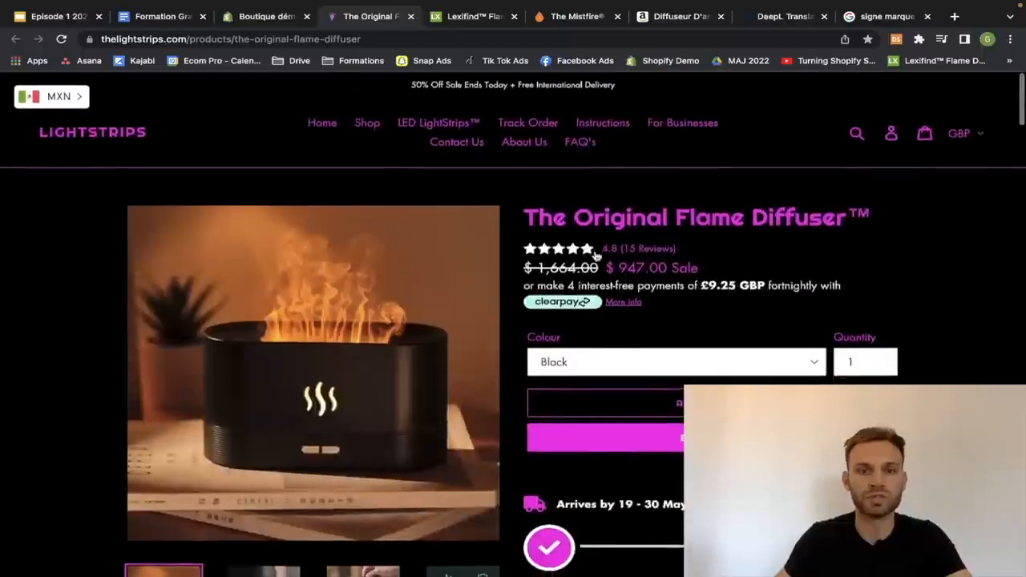
scroll(595, 252, "down", 2)
scroll(596, 255, "down", 4)
left_click_drag(526, 261, 792, 307)
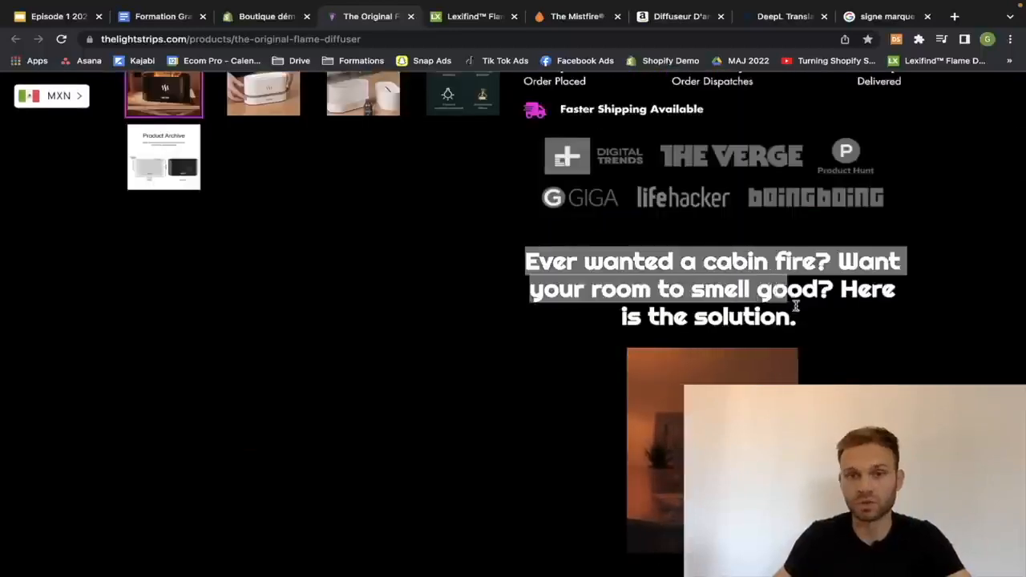
scroll(575, 200, "down", 5)
left_click_drag(542, 143, 829, 271)
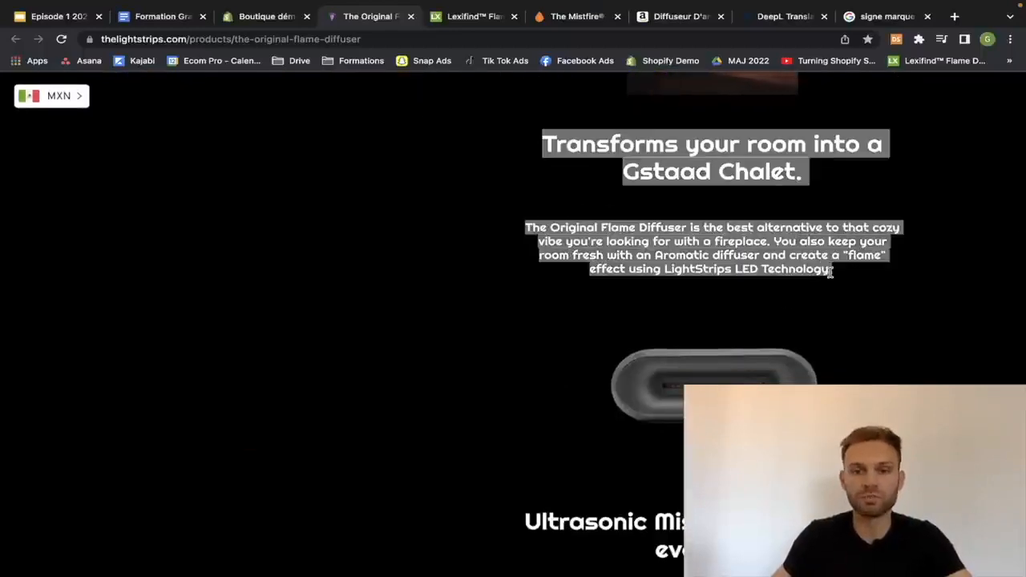
scroll(821, 289, "down", 2)
scroll(821, 288, "down", 5)
left_click(481, 16)
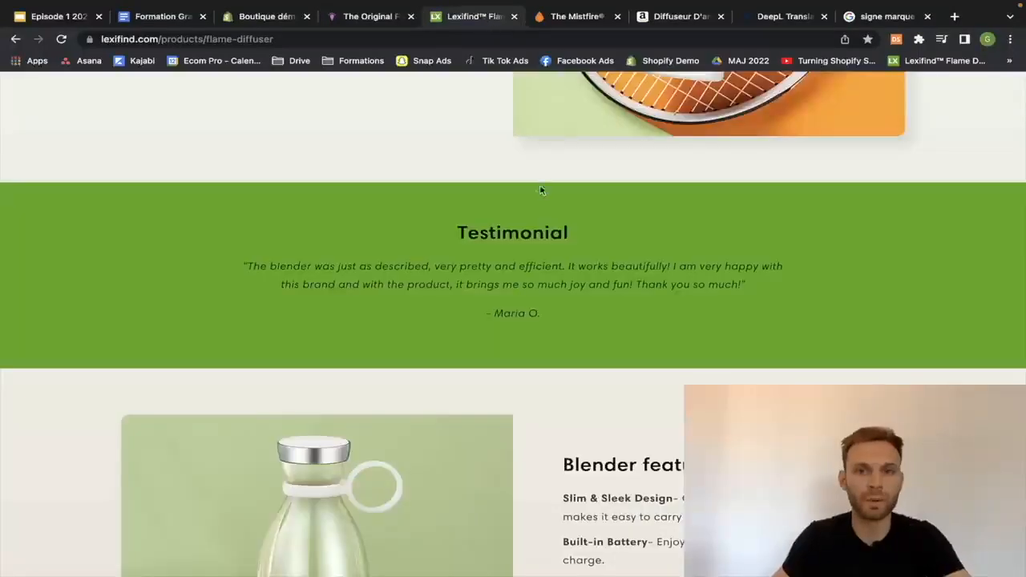
scroll(542, 189, "up", 10)
scroll(548, 188, "up", 5)
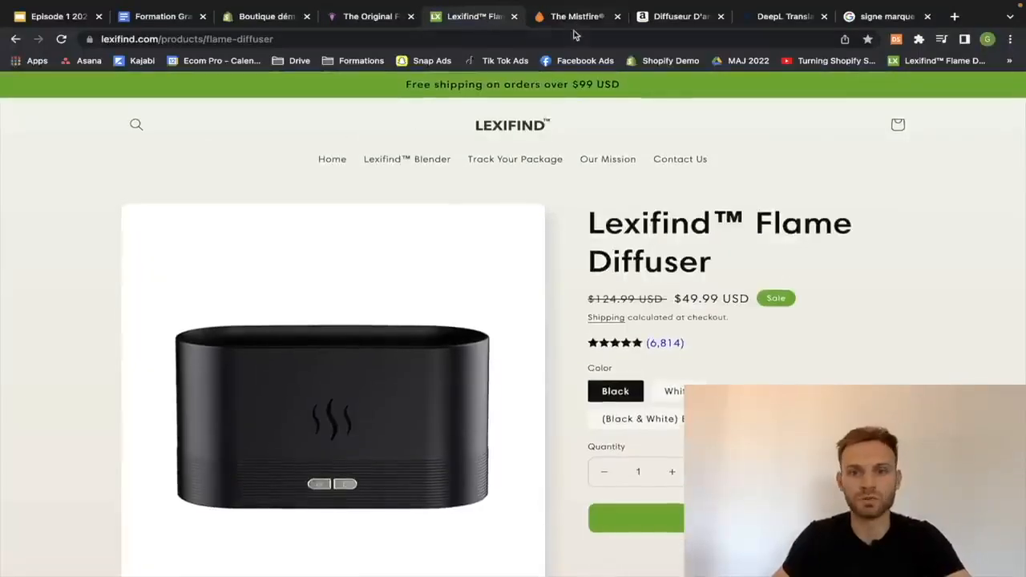
scroll(635, 216, "down", 5)
scroll(636, 217, "down", 5)
left_click(577, 16)
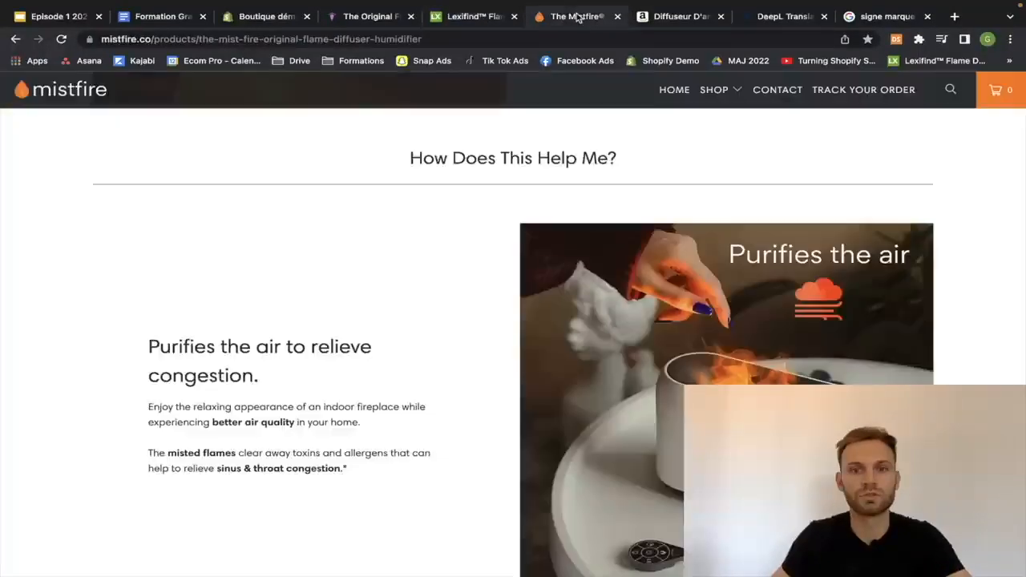
scroll(604, 325, "down", 5)
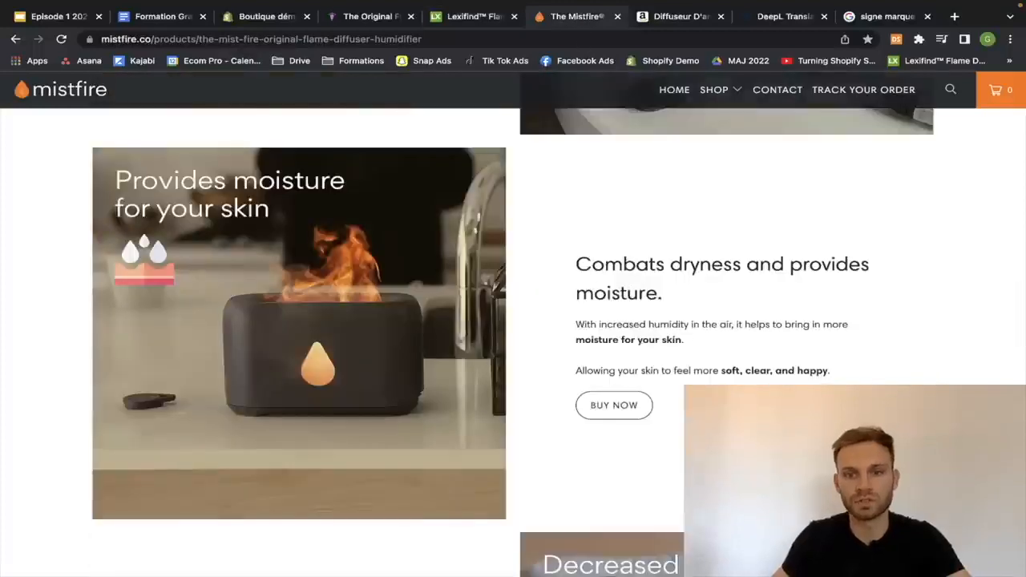
left_click_drag(830, 370, 577, 258)
key("ctrl+c")
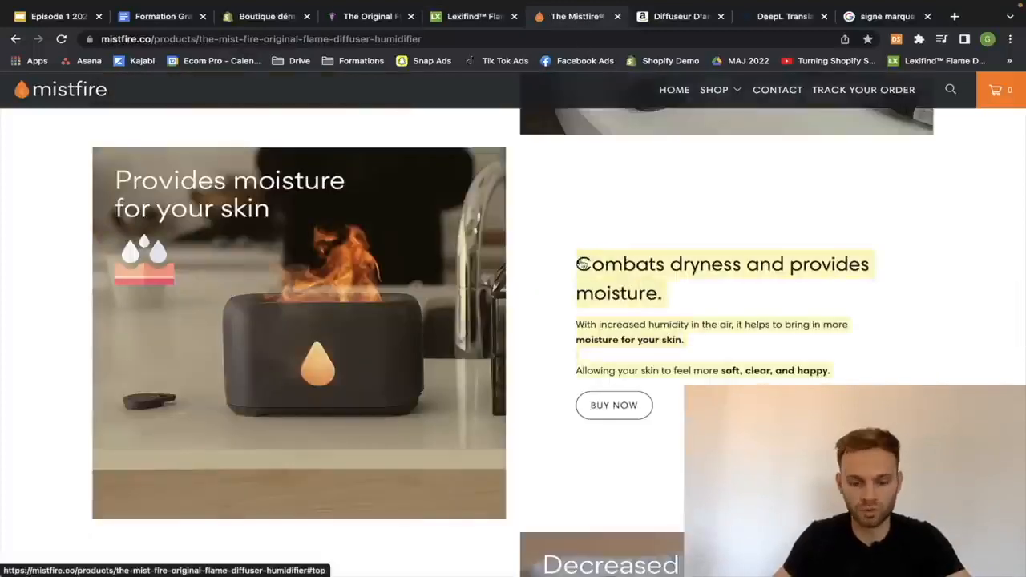
Step: Clear the English source text in the DeepL translator
left_click(781, 16)
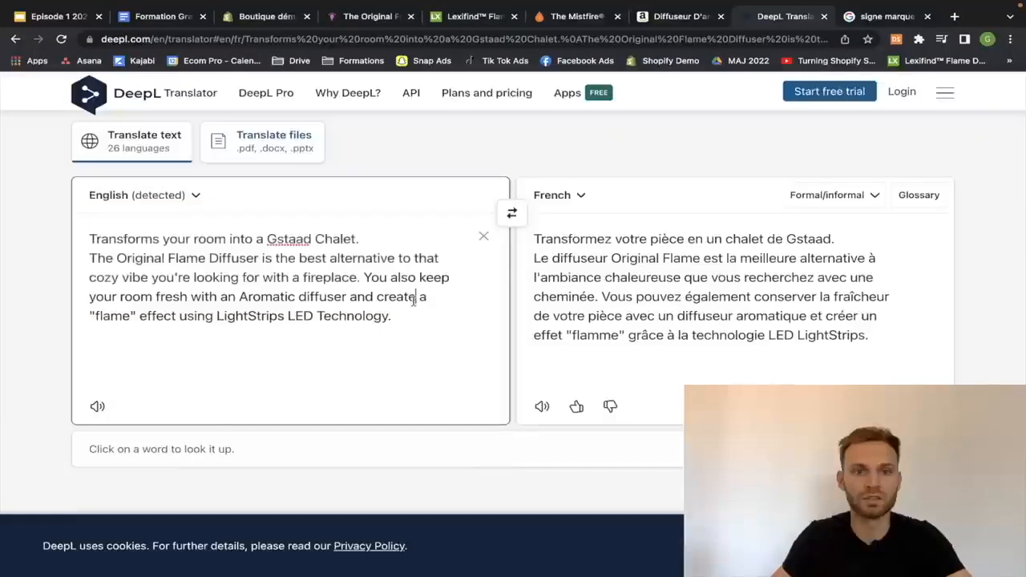
key("ctrl+a")
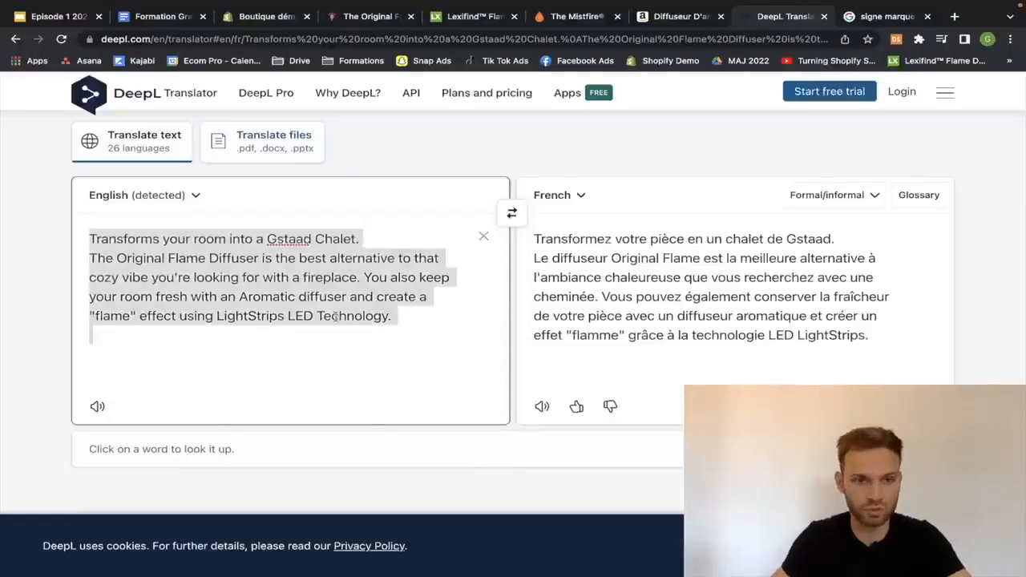
key("BackSpace")
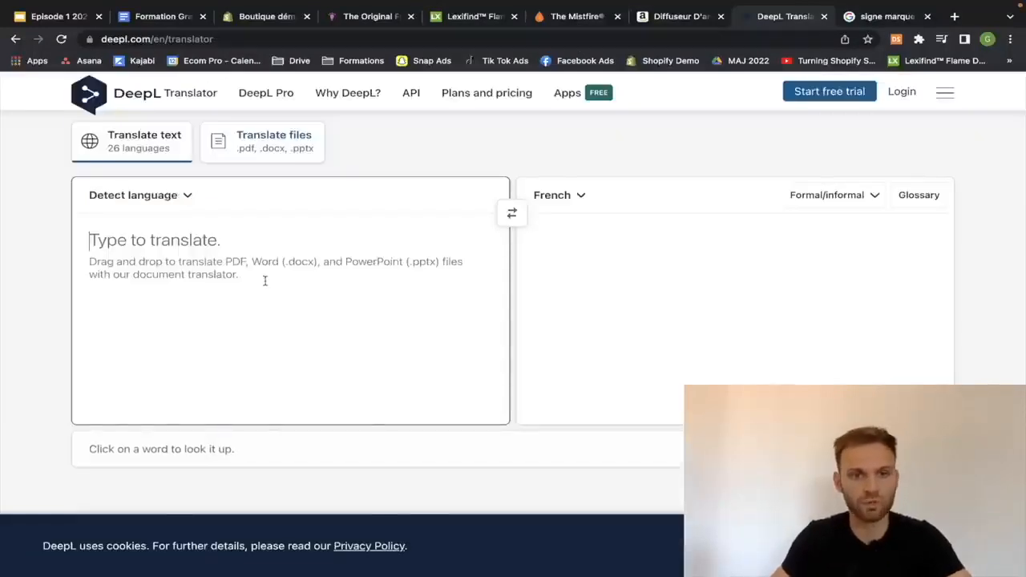
key("ctrl+v")
key("ctrl+shift+Tab")
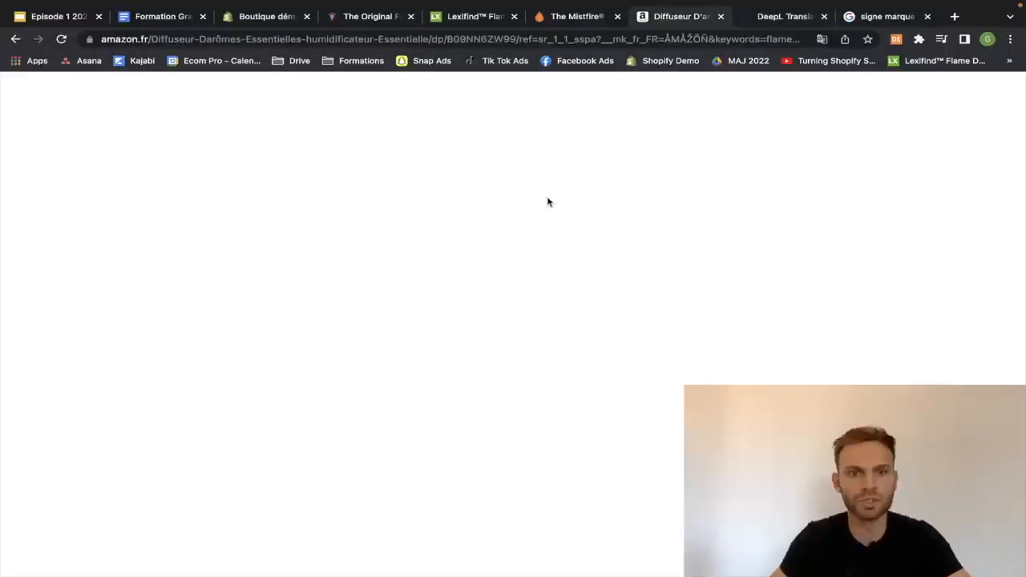
scroll(527, 222, "up", 1)
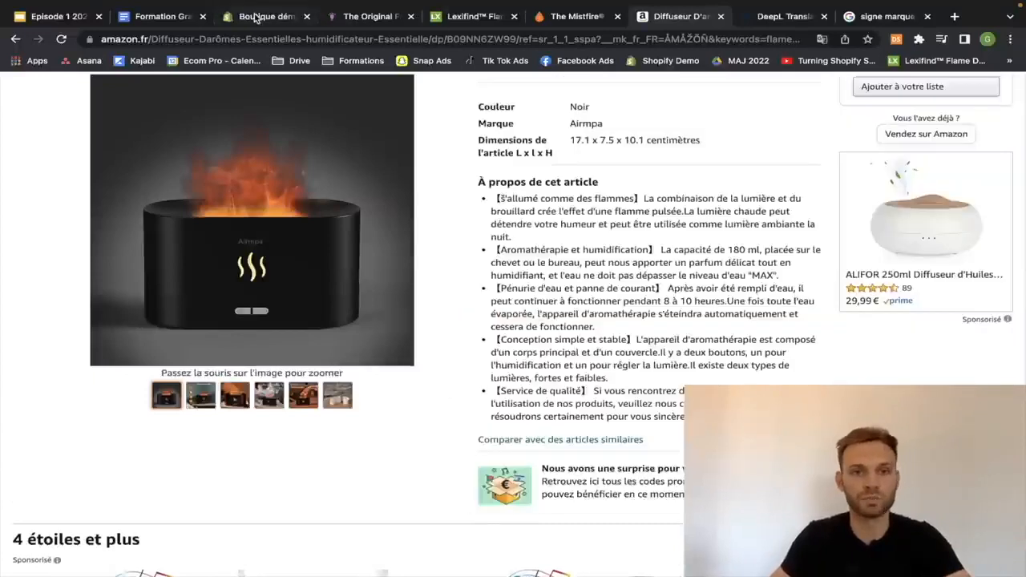
Step: Paste the French translation into the empty Shopify product description
left_click(272, 13)
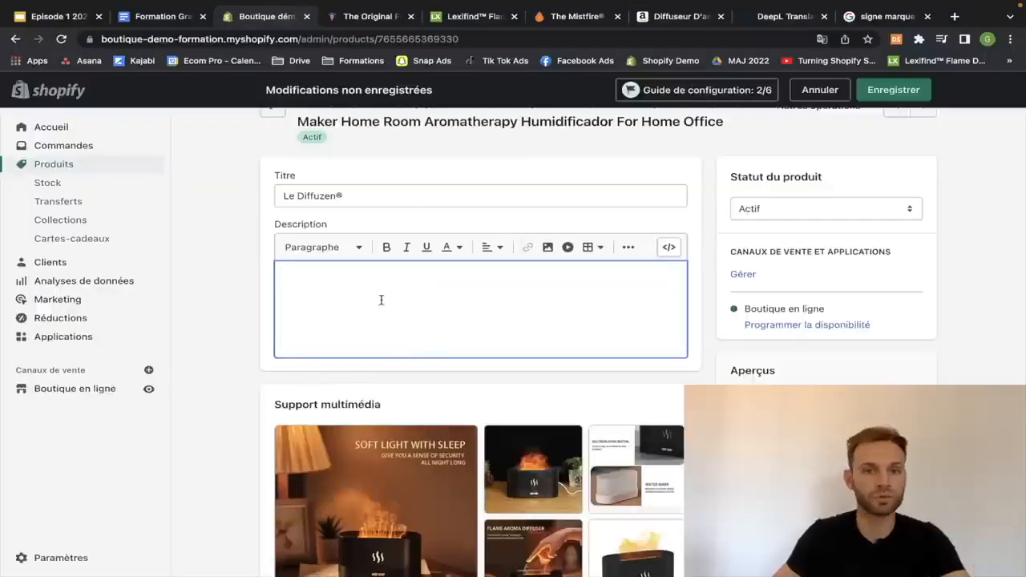
key("ctrl+v")
scroll(359, 236, "down", 1)
scroll(358, 237, "up", 1)
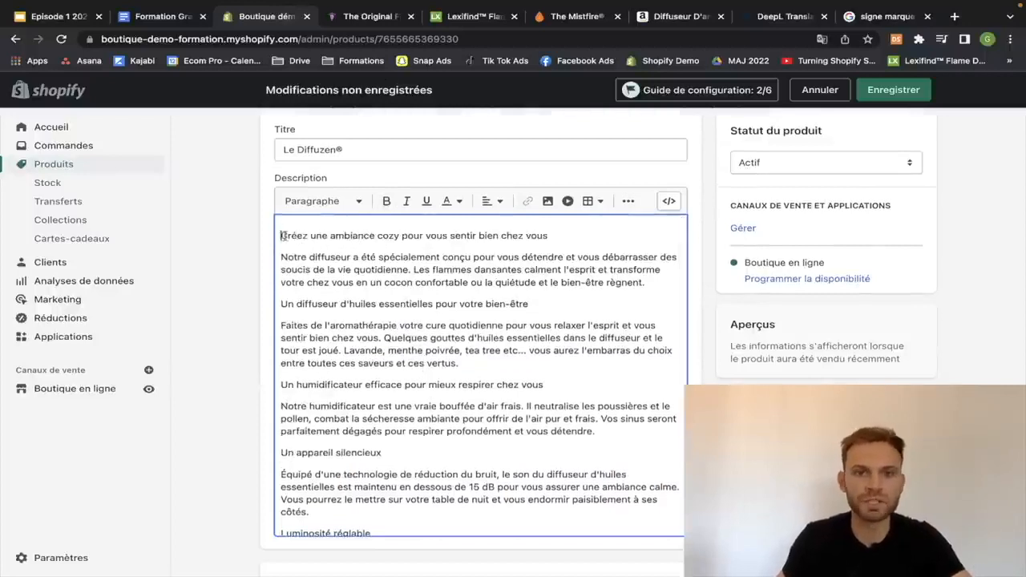
Step: Format the first description line 'Créez une ambiance cozy…' as a Titre 3 heading
left_click_drag(283, 236, 253, 239)
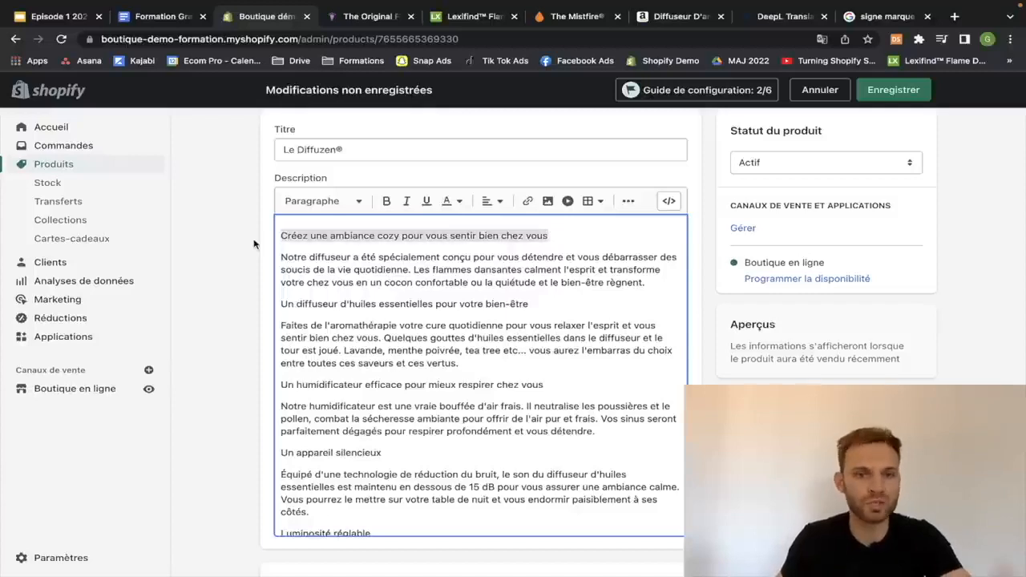
left_click(279, 254)
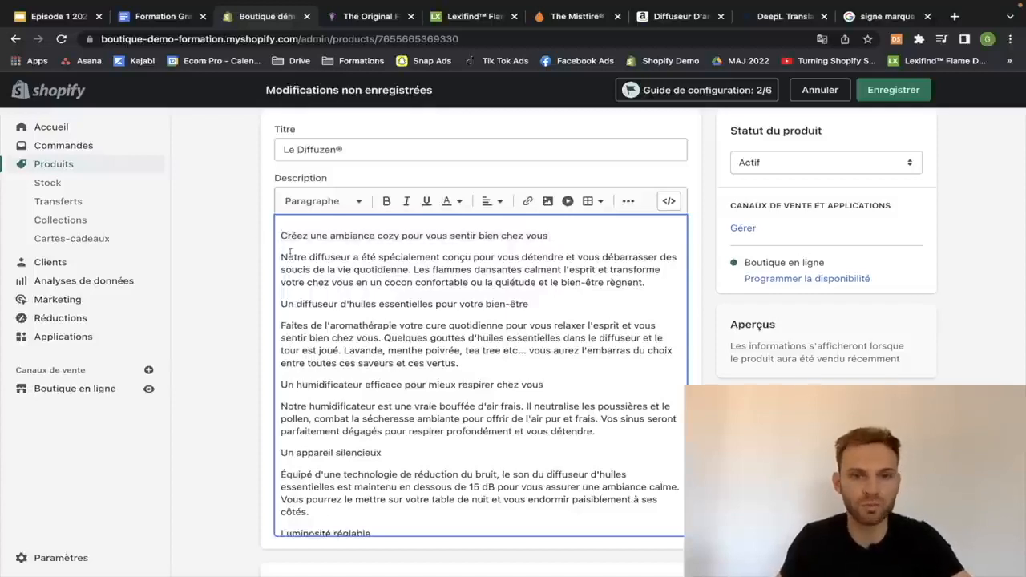
left_click(644, 283)
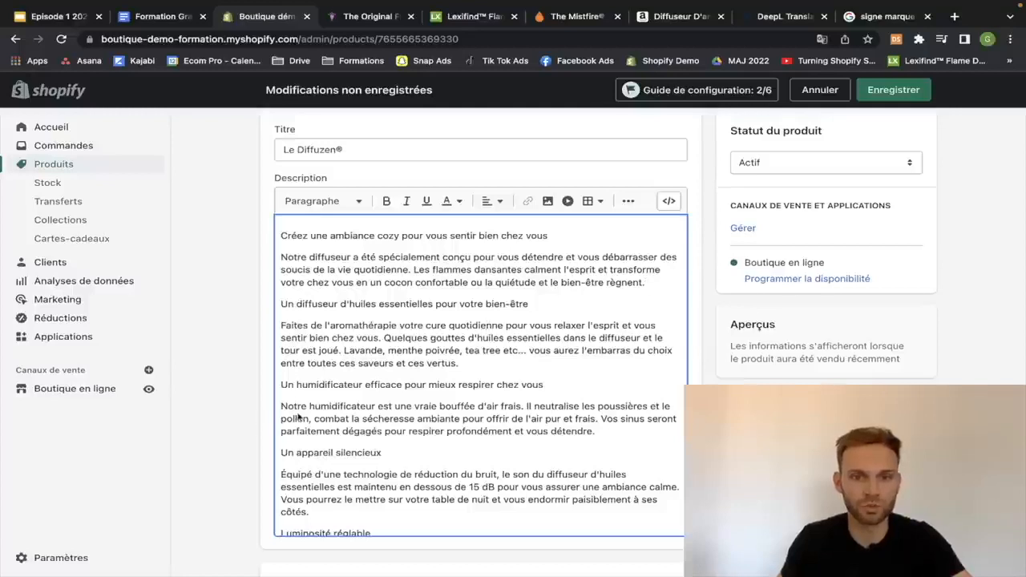
scroll(298, 417, "up", 1)
left_click(332, 279)
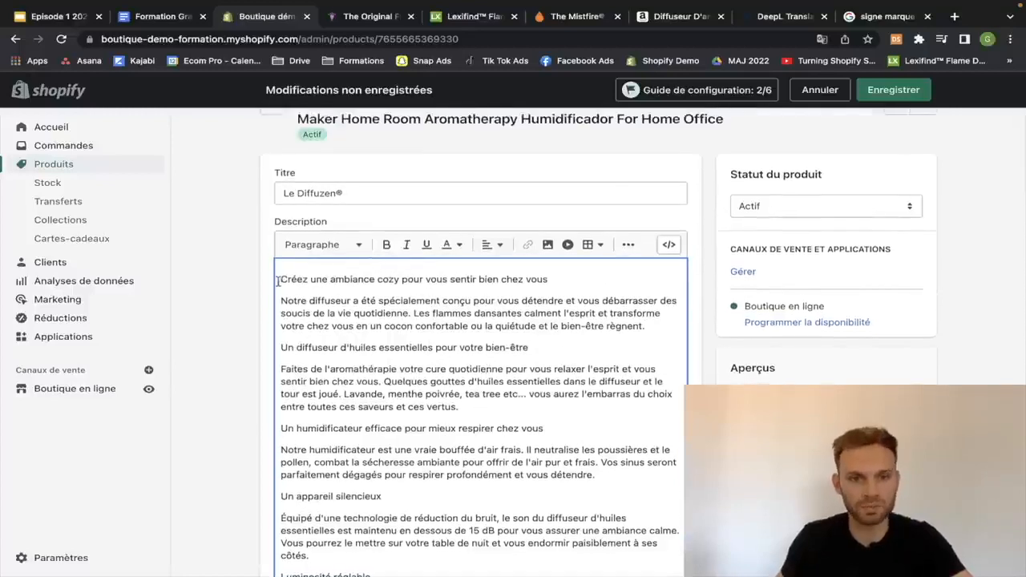
left_click_drag(548, 279, 282, 275)
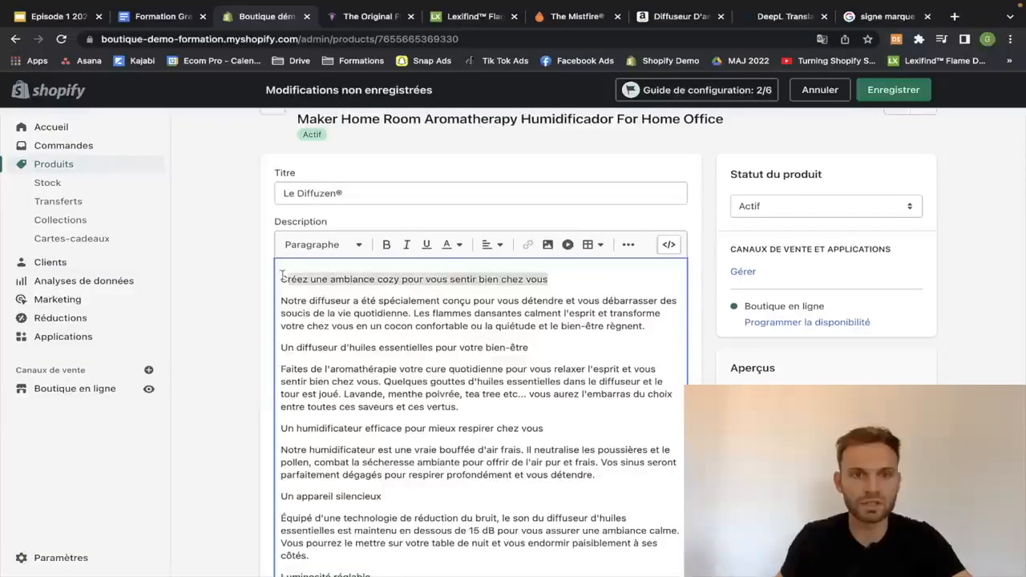
left_click(326, 245)
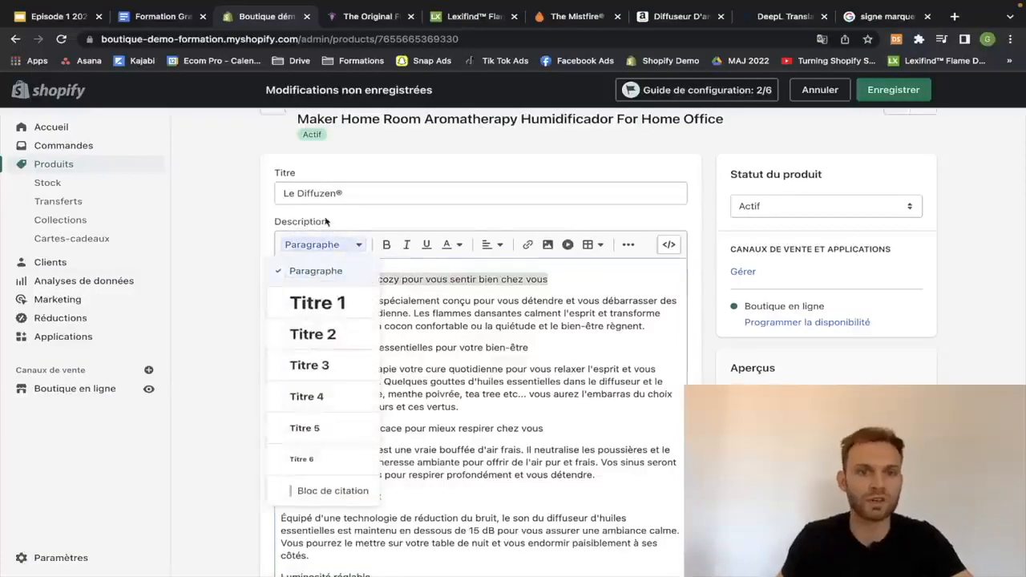
left_click(304, 311)
left_click(310, 362)
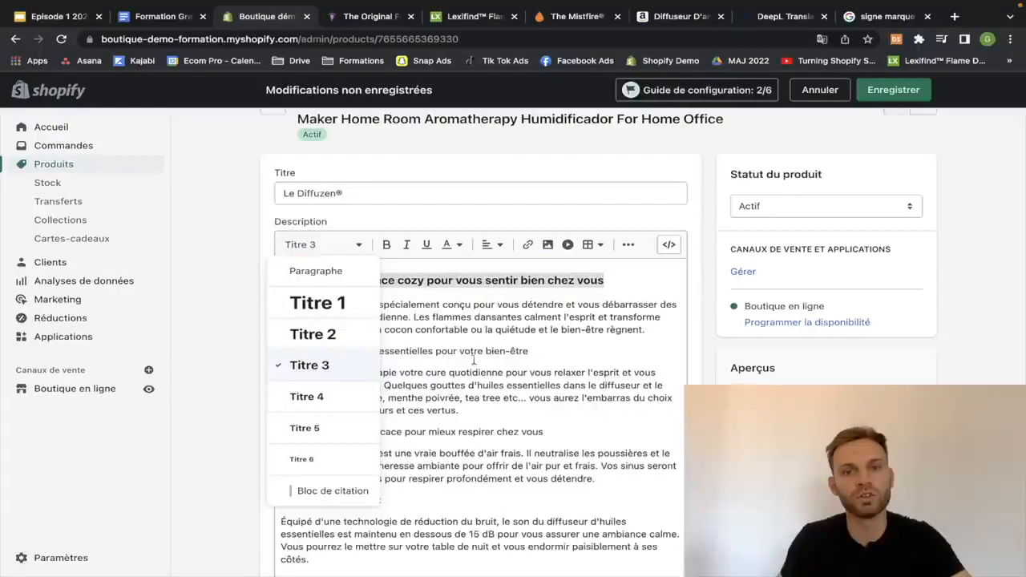
left_click(529, 351)
Step: Select the description body text, then clear the selection
left_click_drag(529, 351, 233, 345)
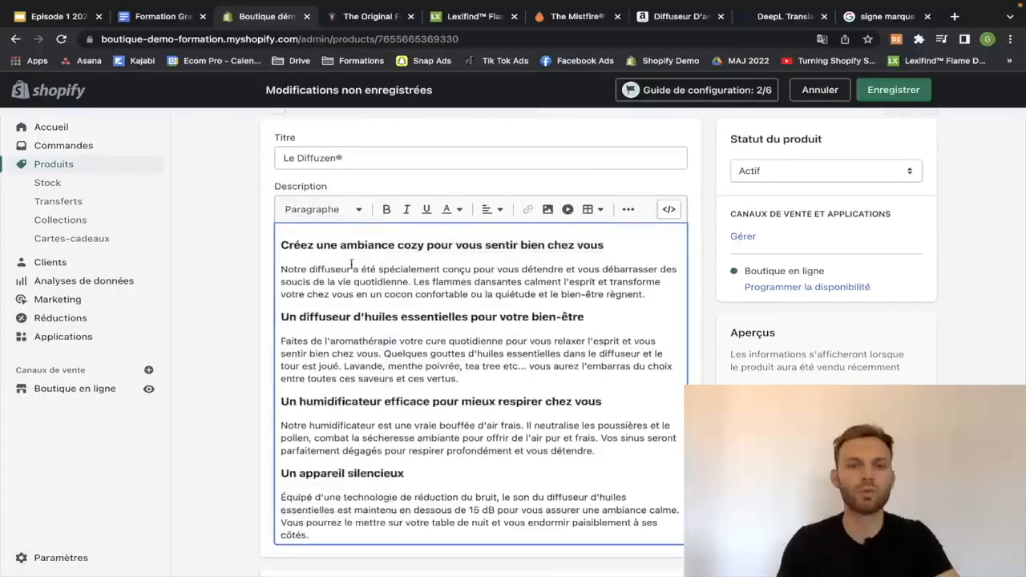
scroll(351, 264, "down", 2)
scroll(351, 264, "up", 2)
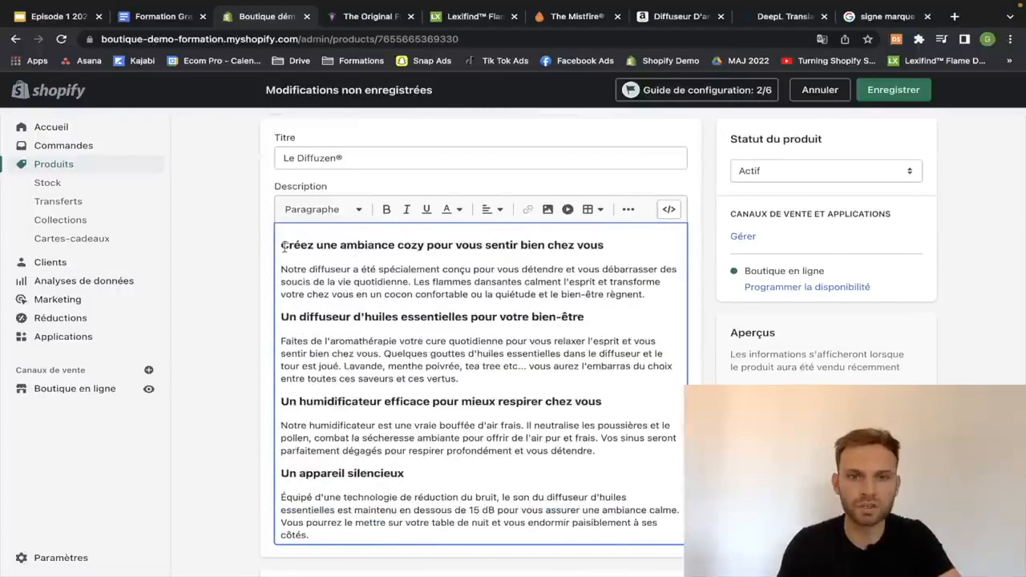
left_click_drag(281, 245, 657, 342)
scroll(629, 340, "down", 4)
scroll(598, 329, "up", 3)
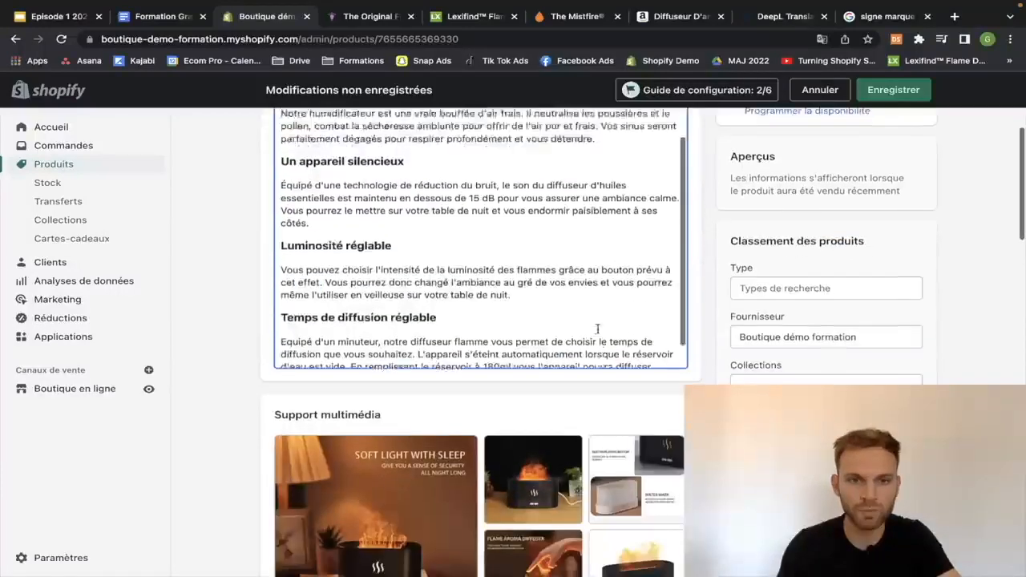
scroll(418, 330, "up", 3)
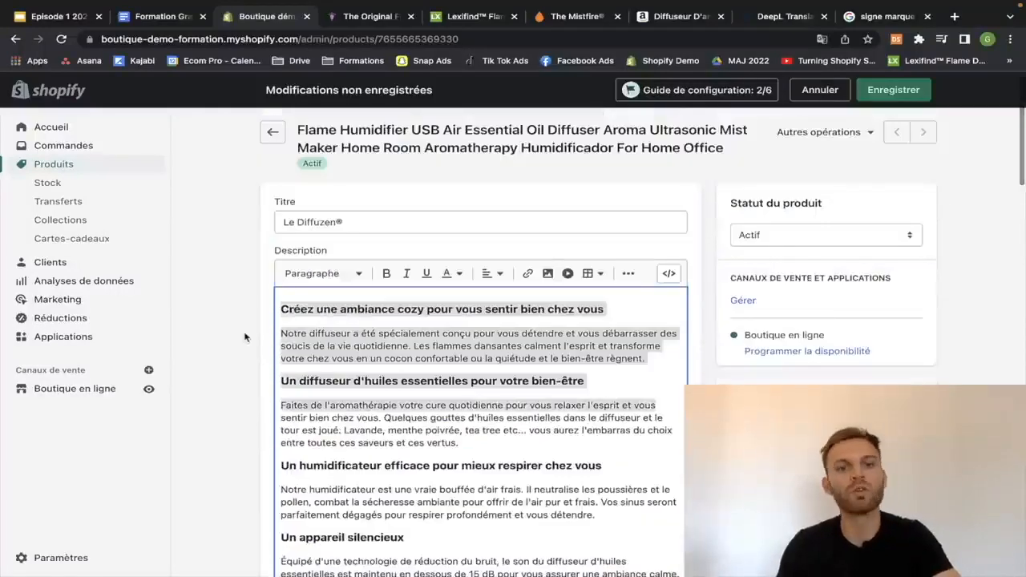
left_click(339, 323)
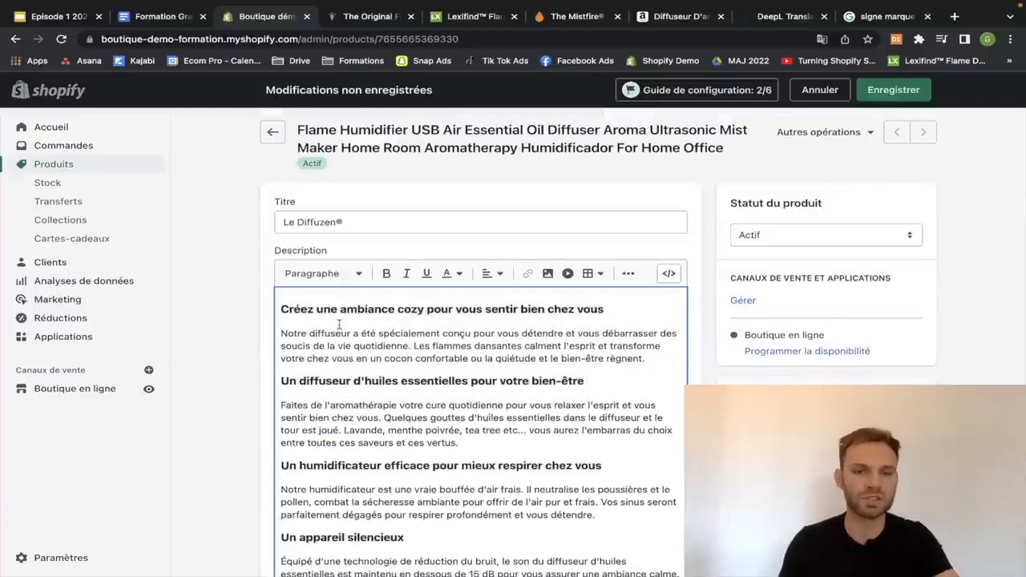
Step: Select the first heading to verify its Titre 3 style, then deselect it
scroll(264, 322, "down", 2)
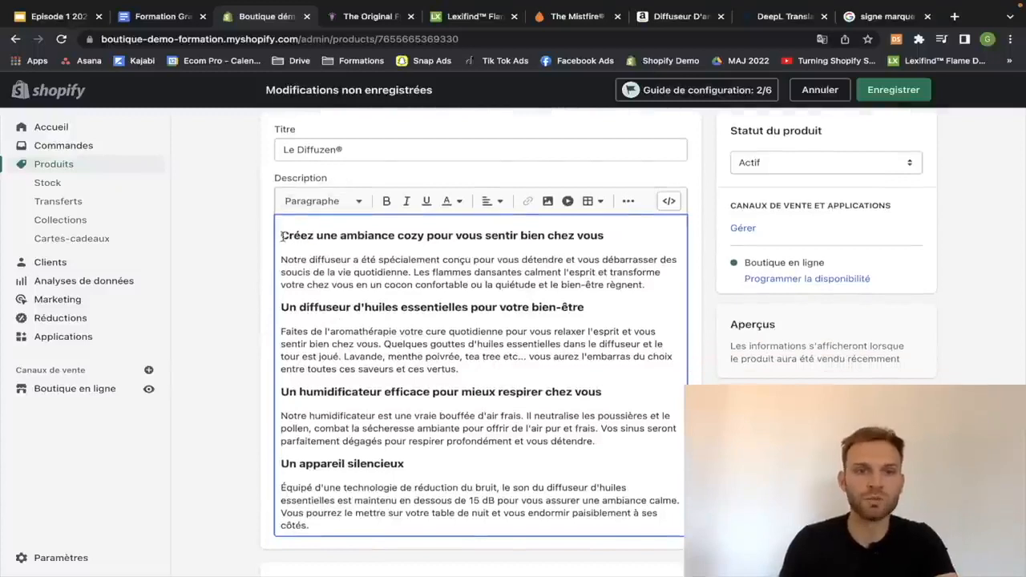
left_click_drag(282, 236, 587, 250)
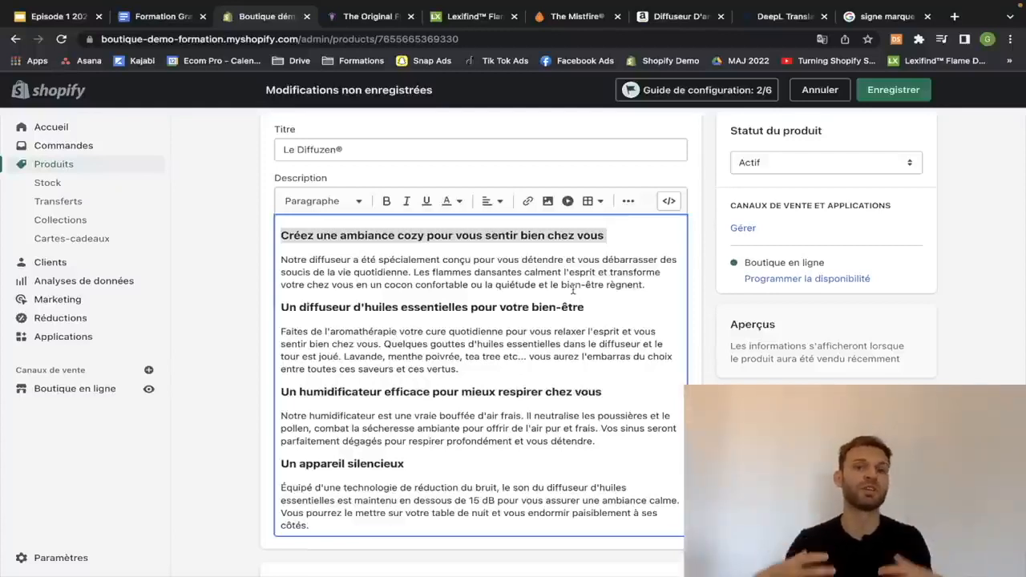
left_click(336, 245)
scroll(428, 304, "down", 1)
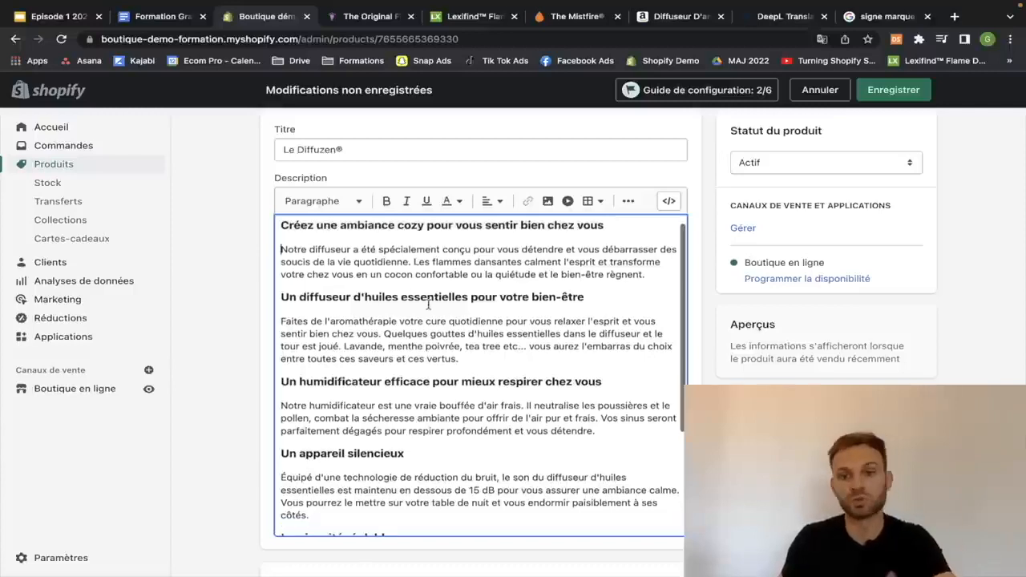
scroll(437, 301, "down", 5)
scroll(437, 321, "up", 6)
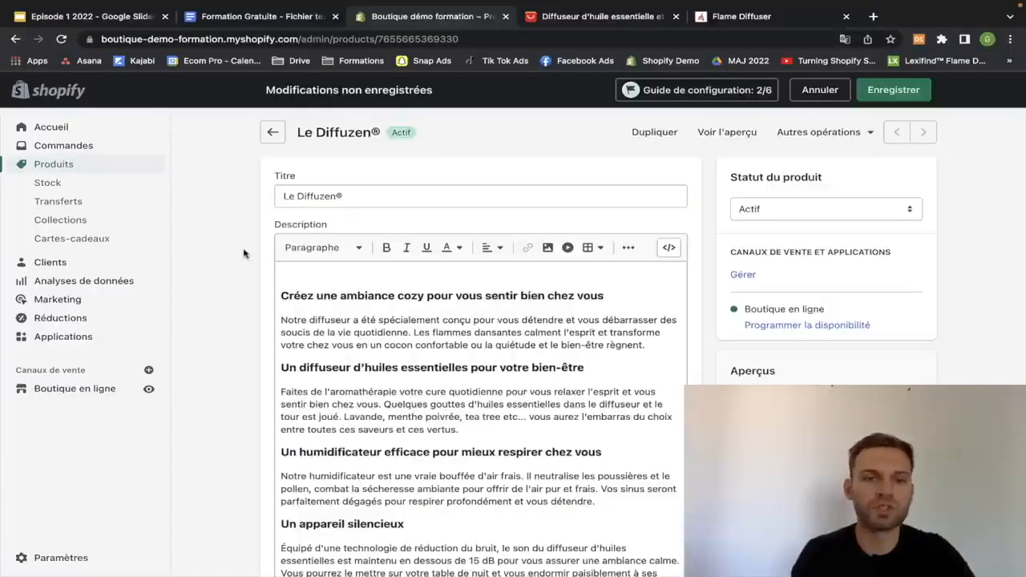
Step: From the empty Prix field, check the AliExpress €18,38 price and free France delivery
scroll(245, 254, "down", 6)
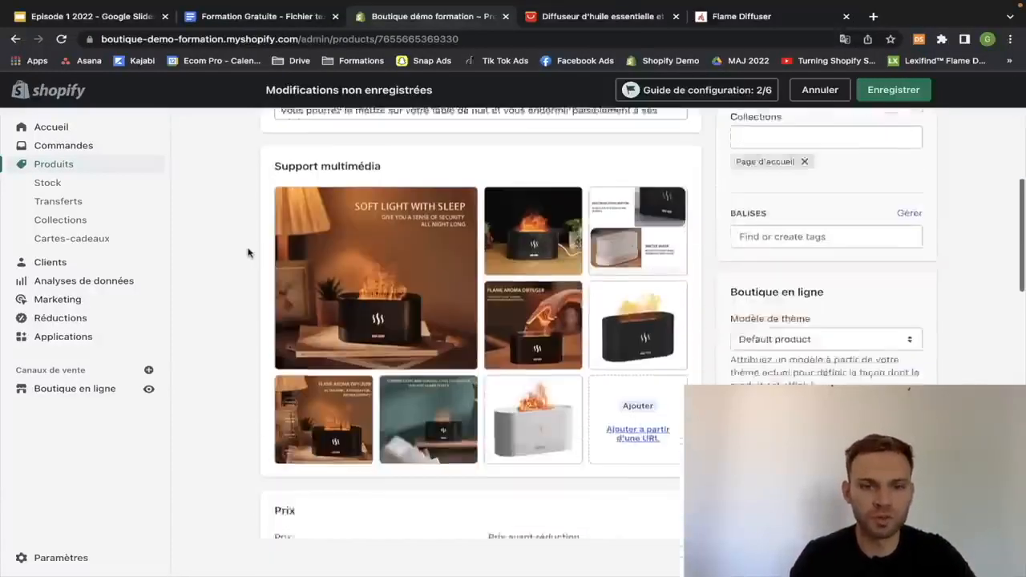
scroll(248, 253, "down", 4)
left_click(309, 261)
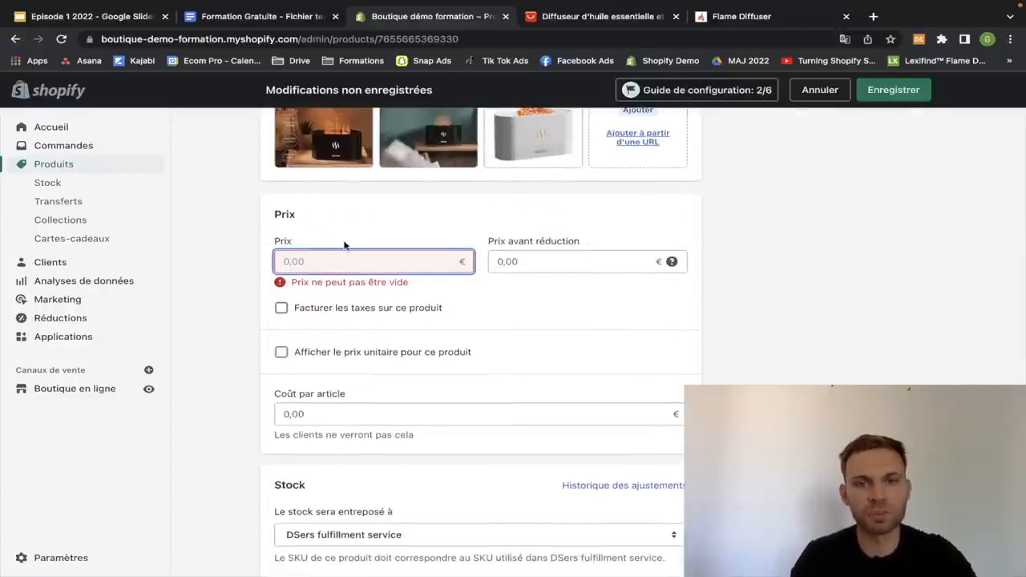
left_click(597, 18)
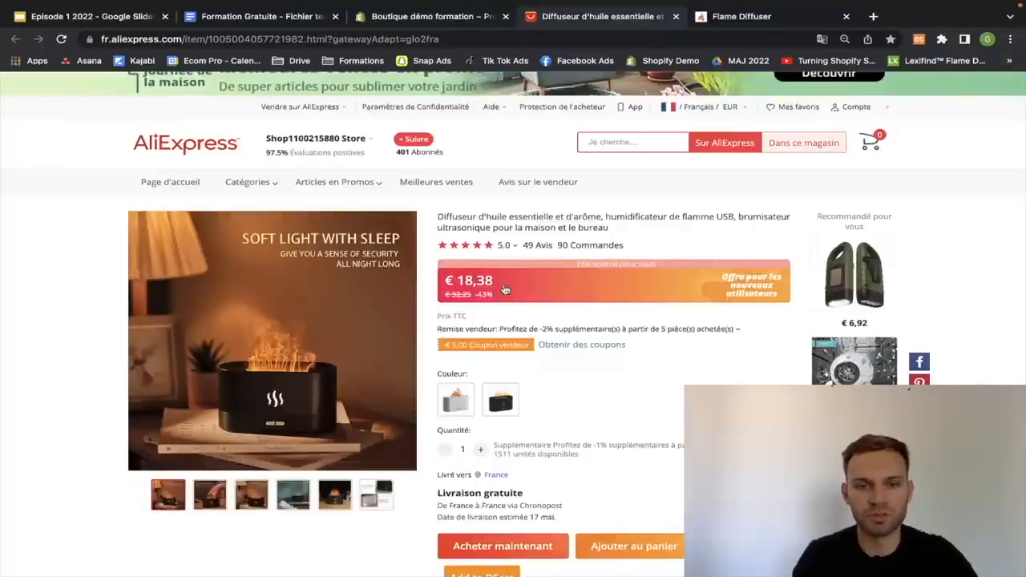
left_click_drag(437, 497, 534, 497)
left_click(559, 486)
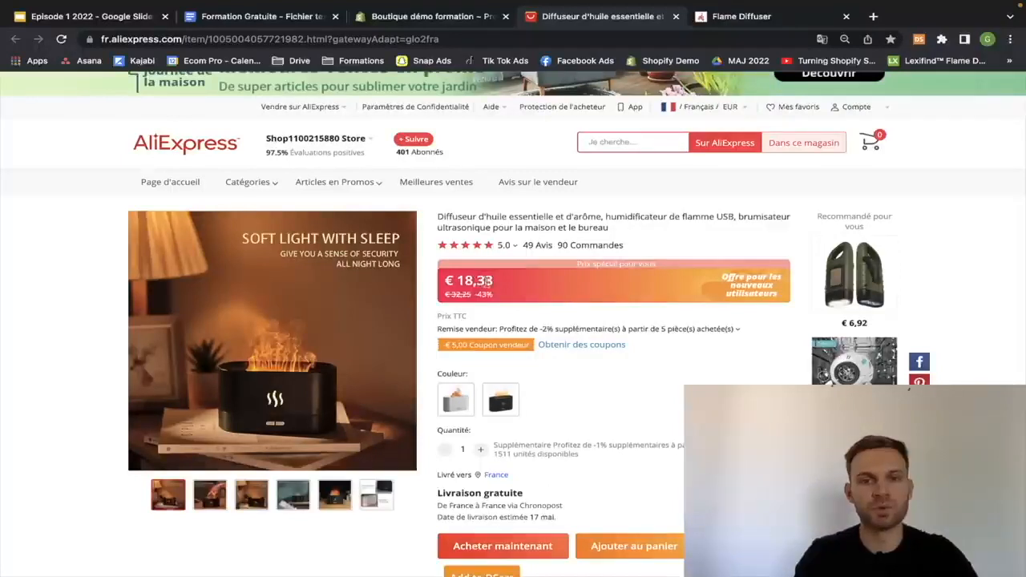
left_click(433, 16)
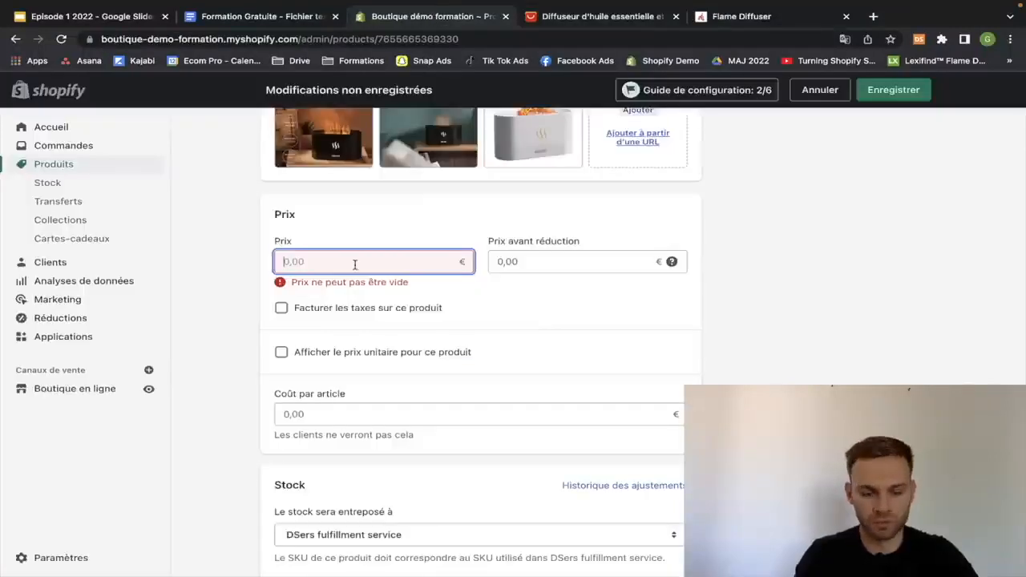
Step: Set the price to 49,99 € and the compare-at price to 69,99 € from the live page
type("49,99")
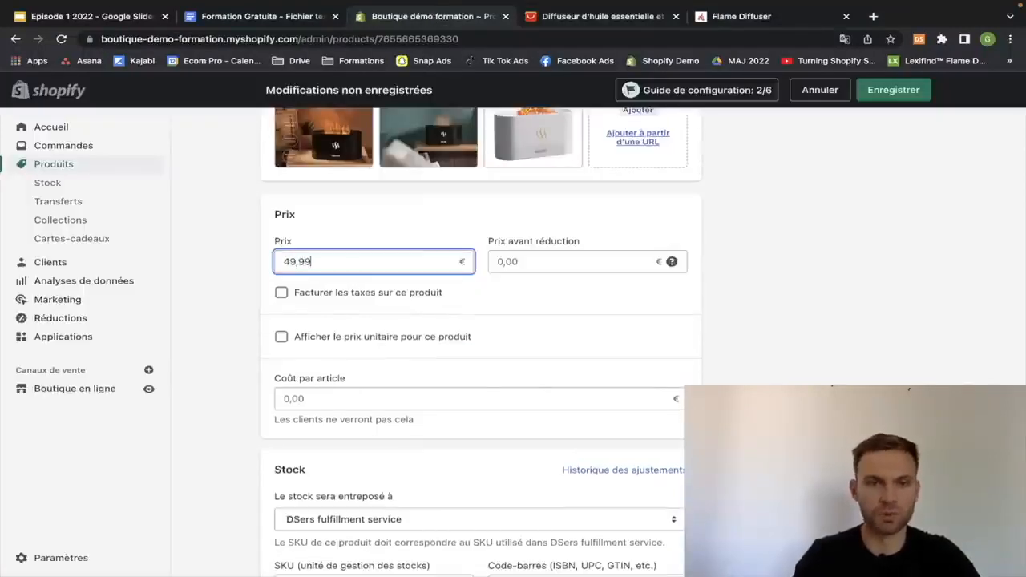
key("Tab")
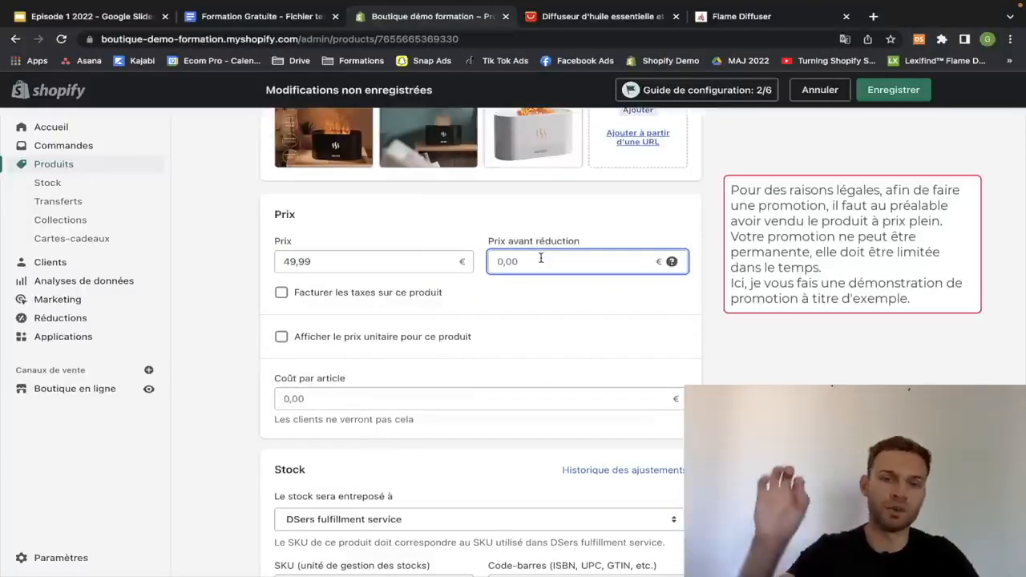
left_click(756, 23)
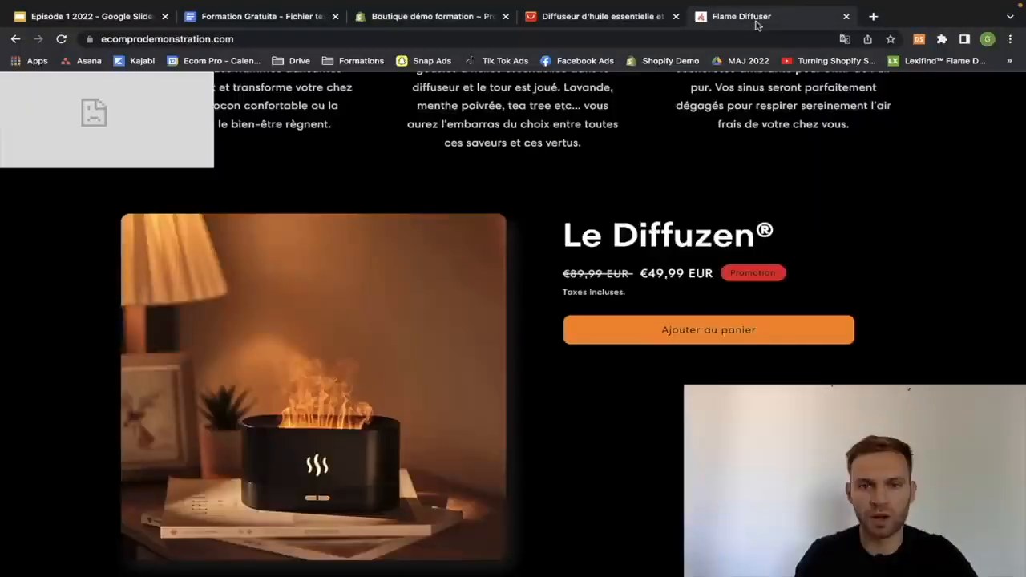
left_click_drag(563, 274, 626, 275)
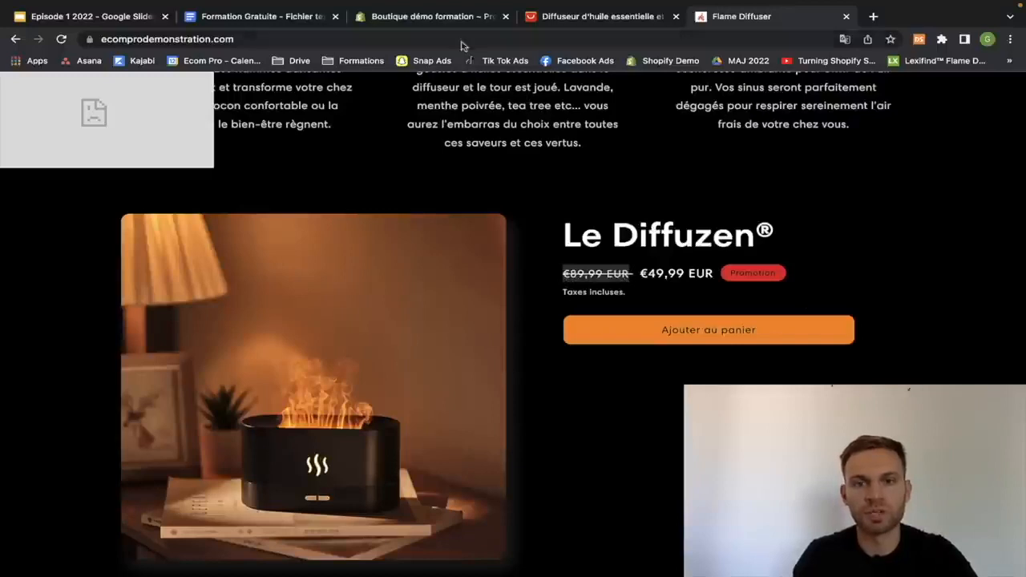
left_click(556, 279)
left_click_drag(559, 277, 633, 274)
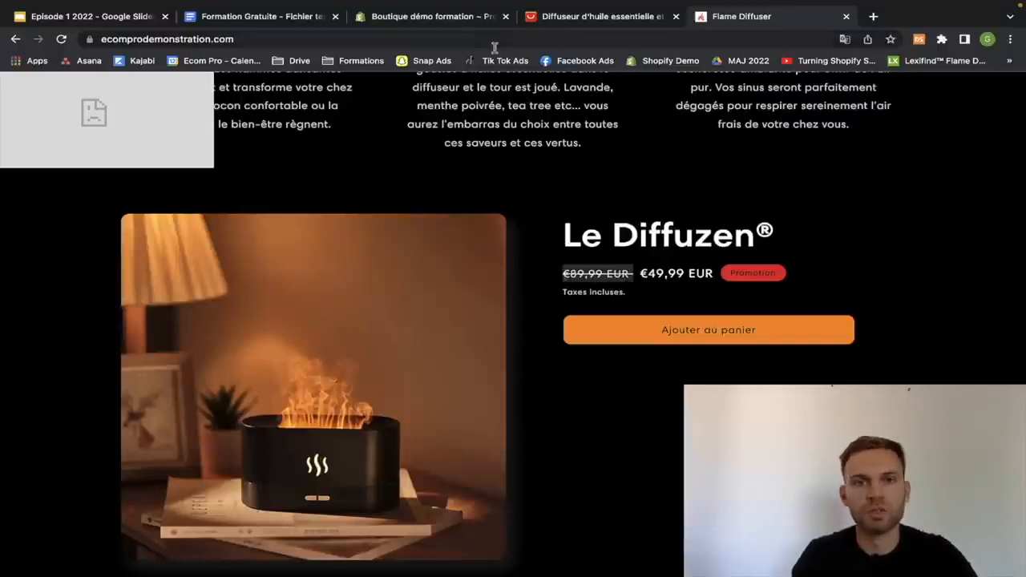
left_click(495, 16)
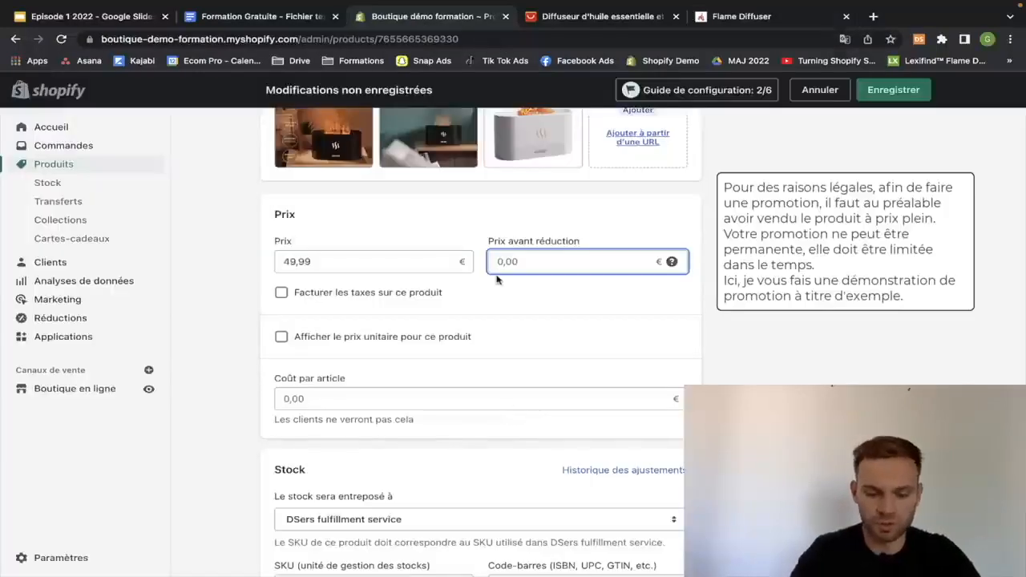
type("69,99")
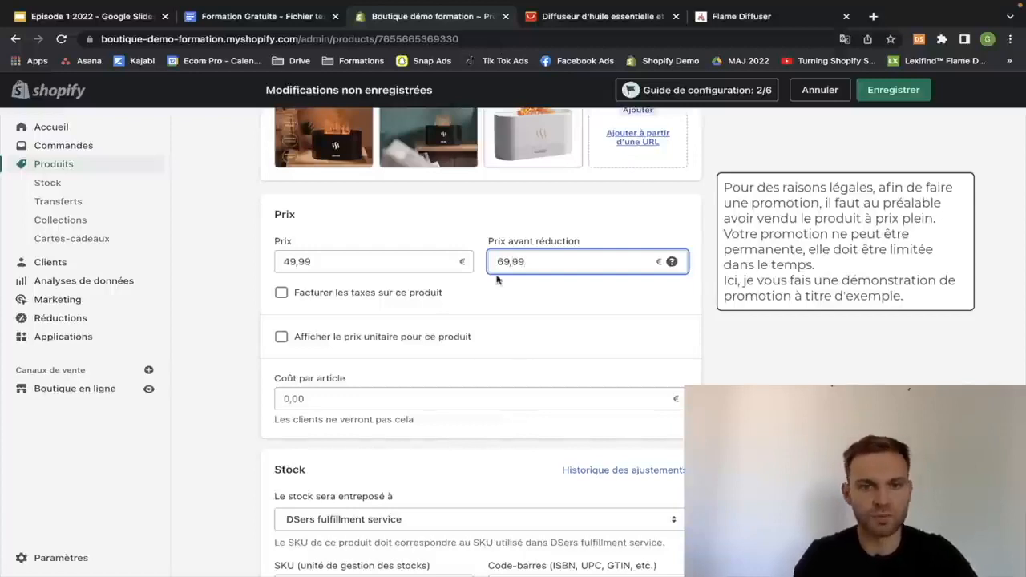
Step: Enter 18,38 € as the cost per item, matching the AliExpress supplier price
left_click(401, 367)
type("18")
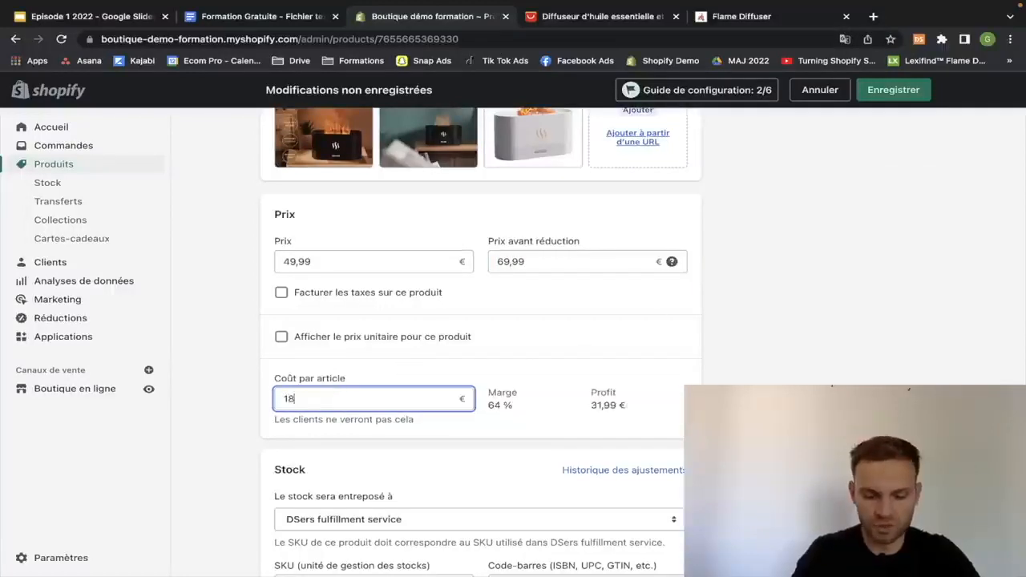
type(",38")
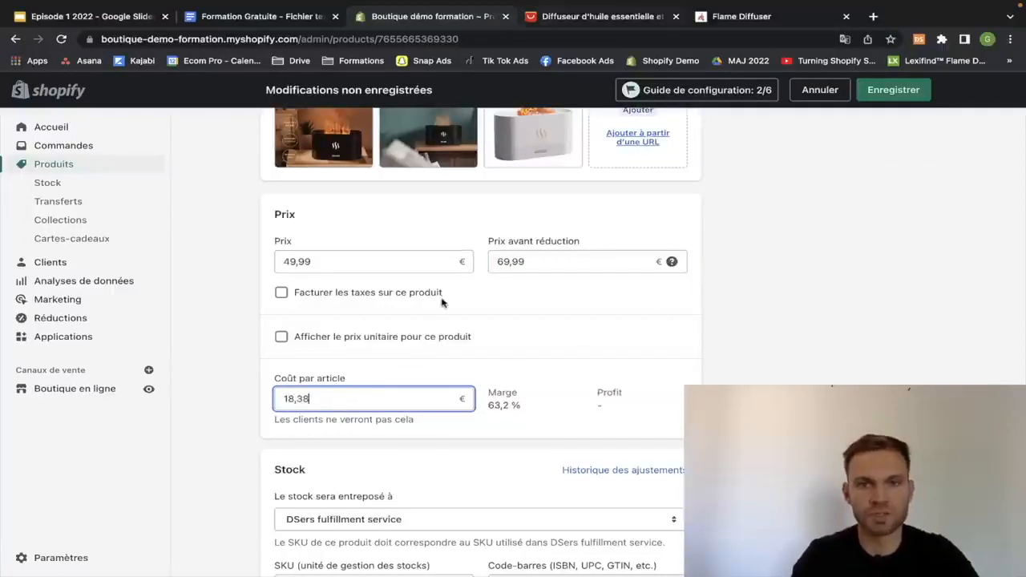
left_click(555, 16)
left_click(445, 20)
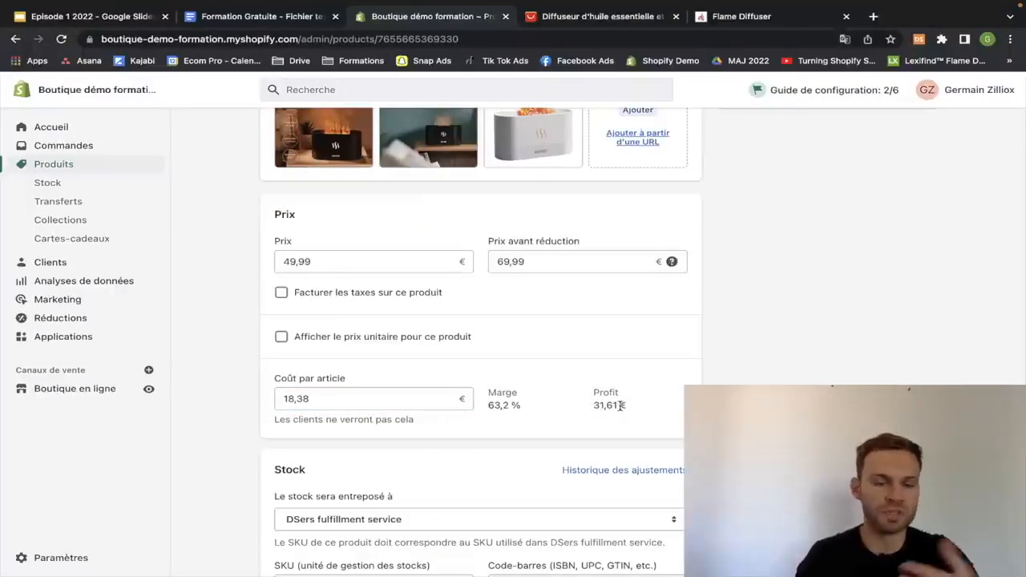
Step: Replace the product's long URL handle with le-diffuzen in the search engine listing
scroll(620, 406, "down", 12)
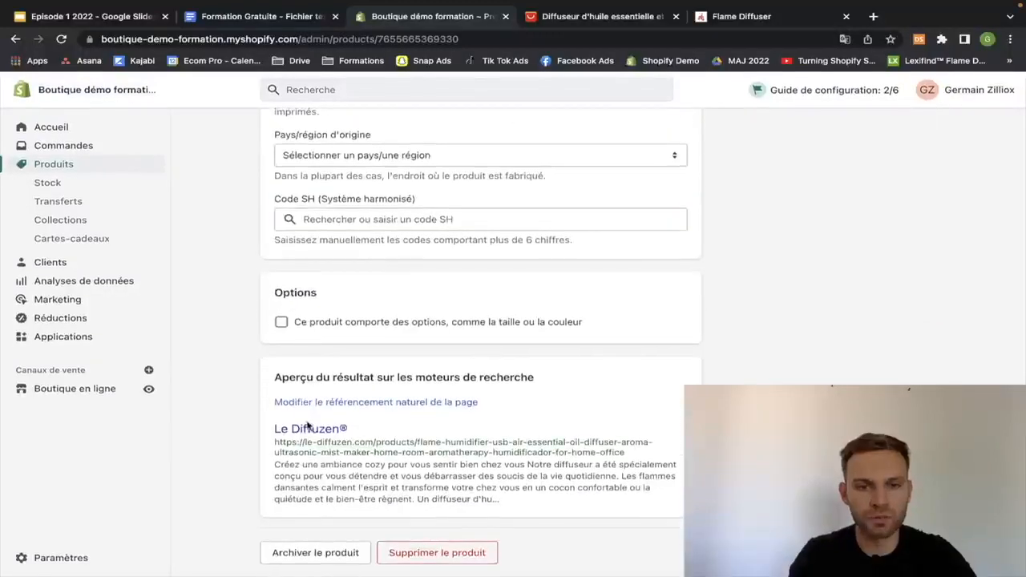
left_click(317, 402)
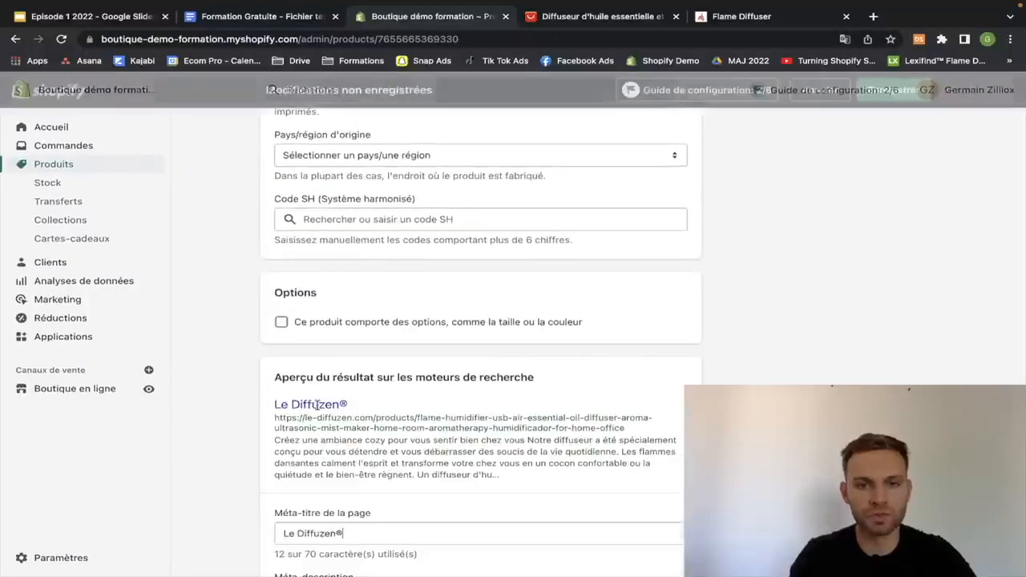
scroll(372, 375, "down", 3)
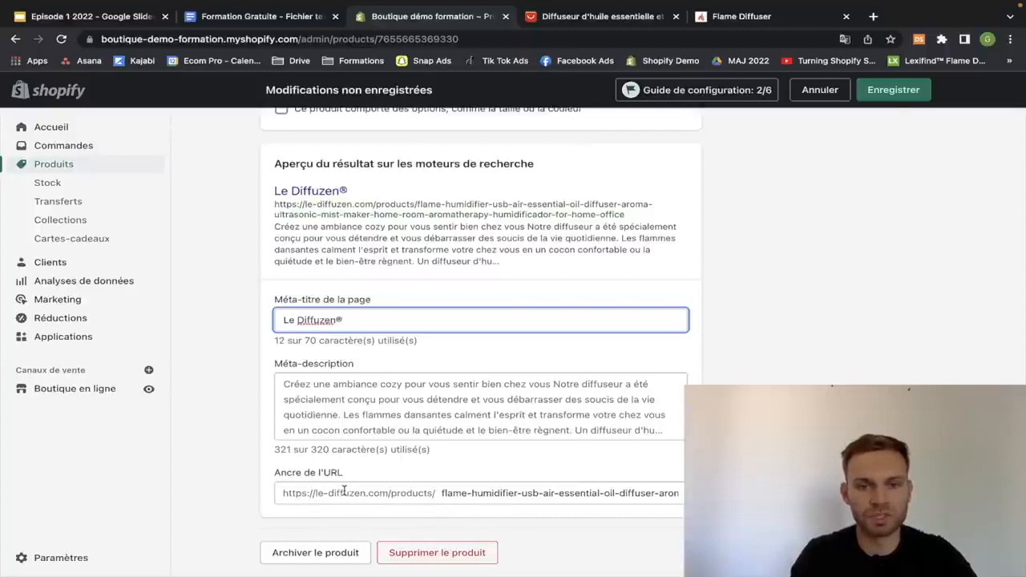
left_click(433, 491)
left_click_drag(438, 489, 540, 495)
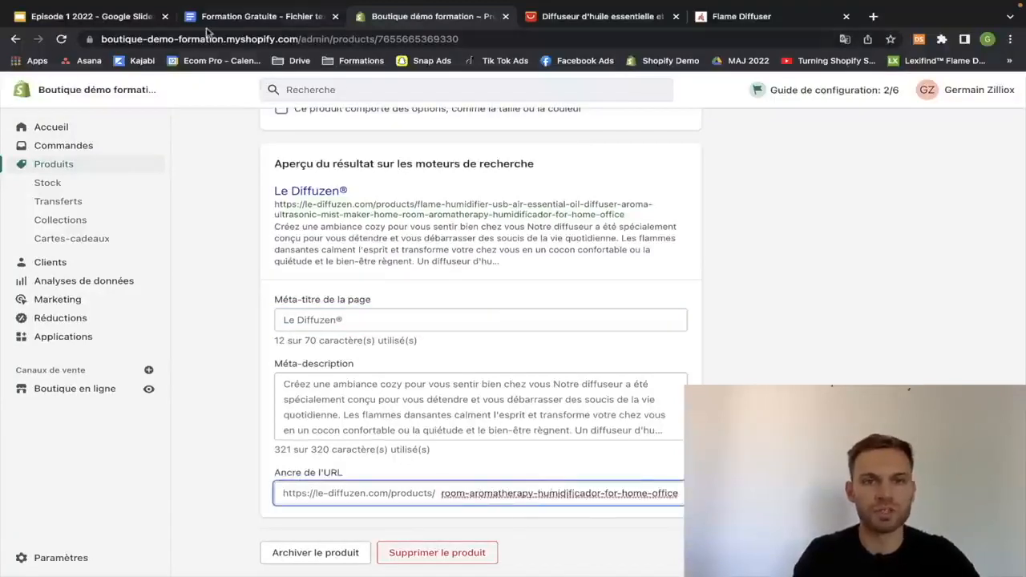
key("super+a")
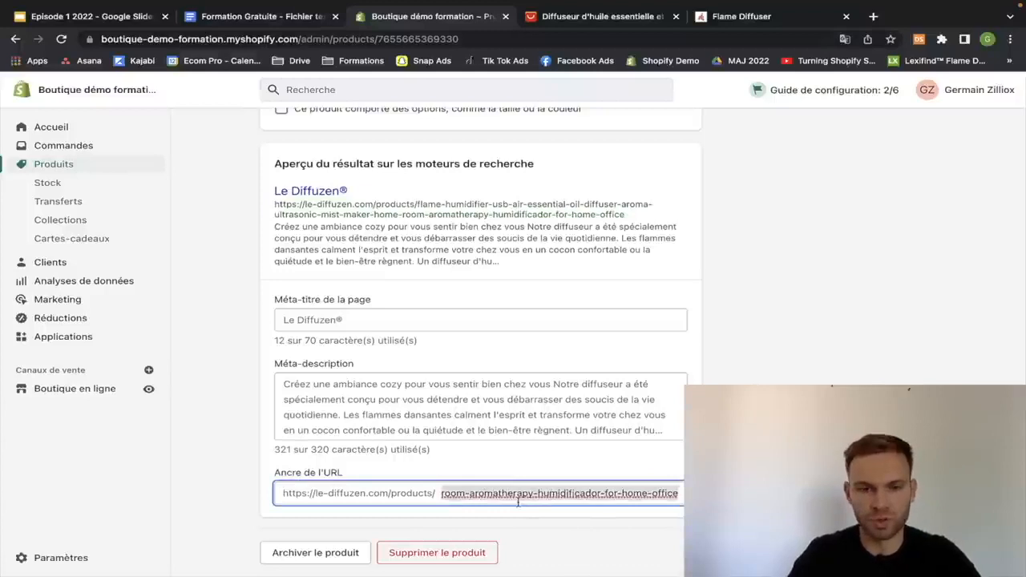
left_click(535, 493)
scroll(534, 493, "left", 5)
scroll(536, 494, "right", 5)
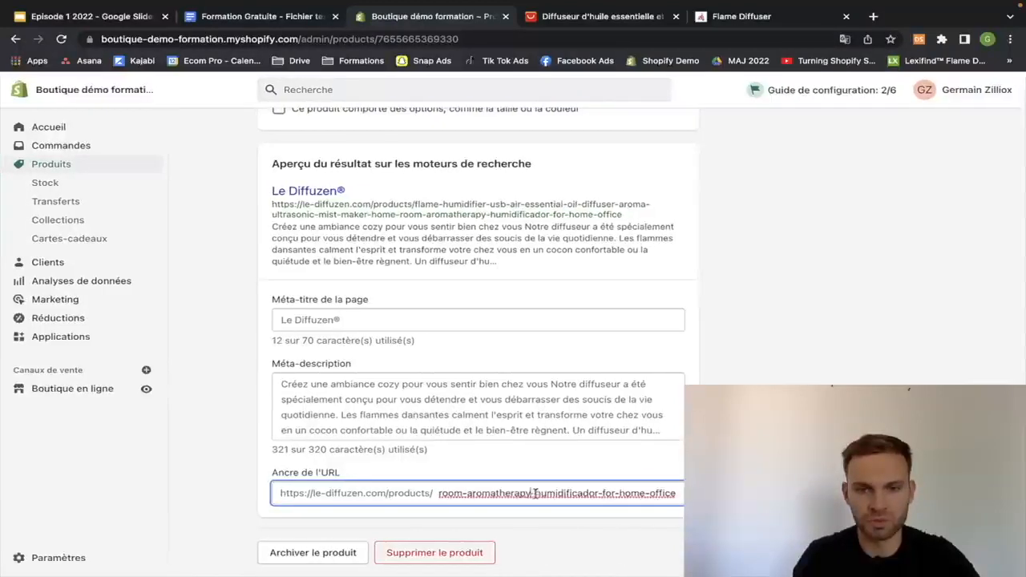
key("super+a")
type("le-diffuzen")
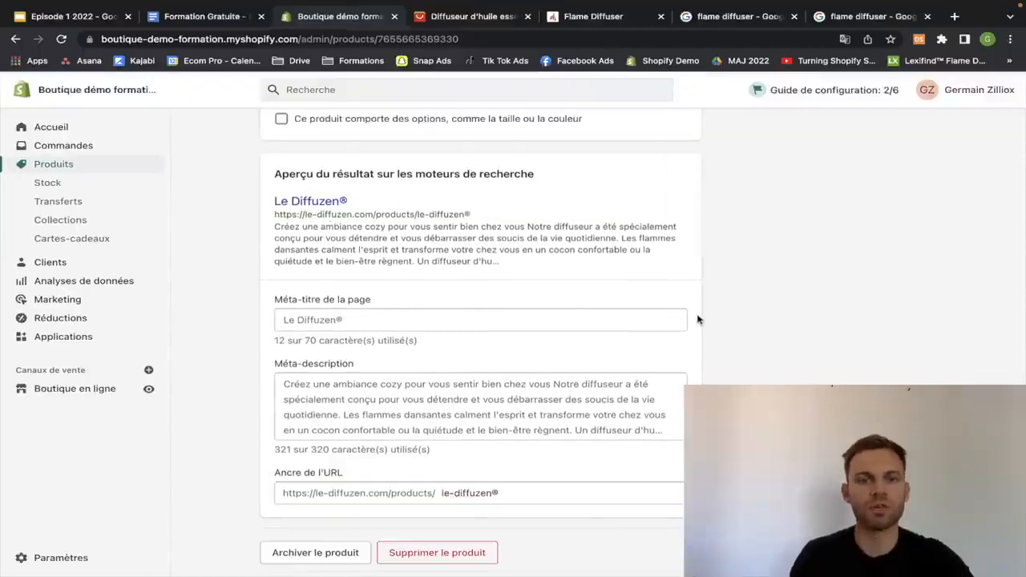
scroll(697, 319, "up", 15)
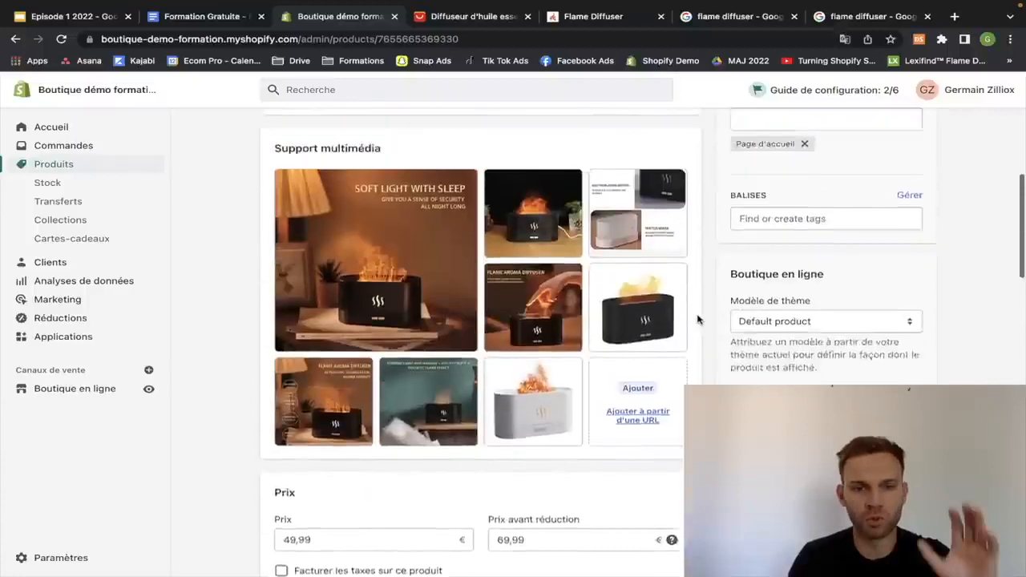
Step: Page through the product's 8 media images to image 6, then return to the AliExpress listing
scroll(698, 319, "up", 2)
left_click(390, 291)
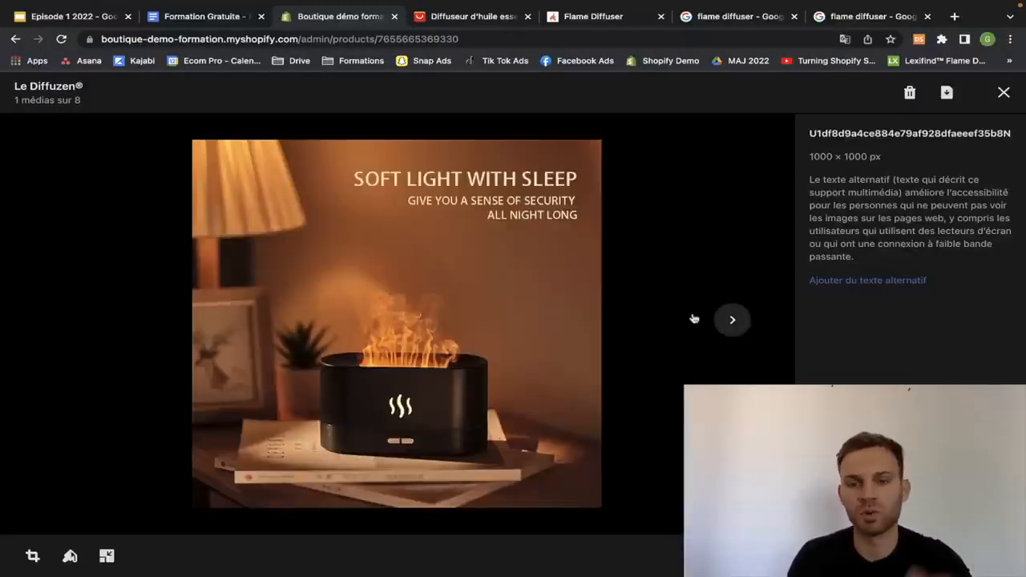
left_click(732, 320)
left_click(733, 320)
left_click(733, 319)
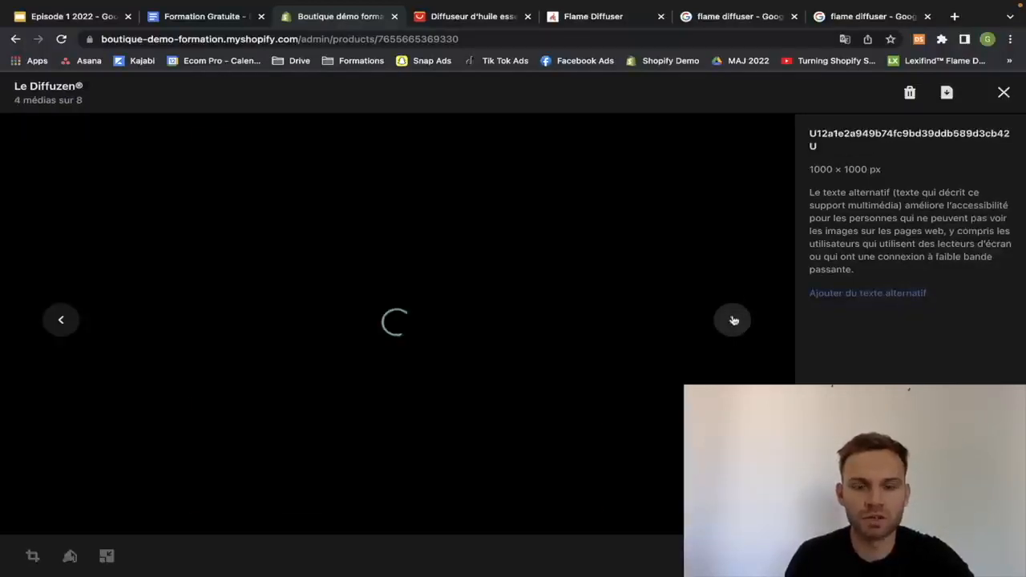
left_click(732, 327)
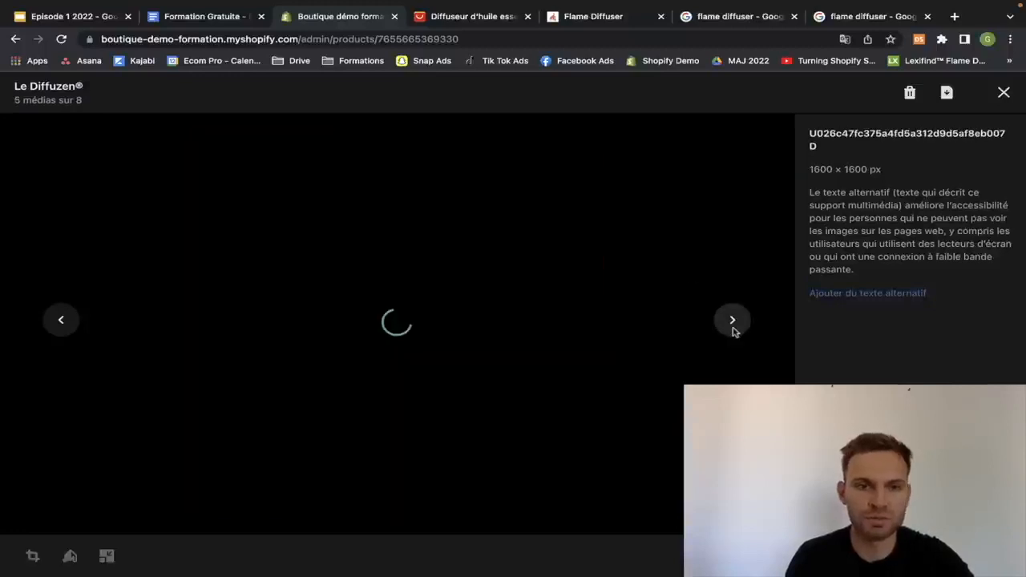
key("Right")
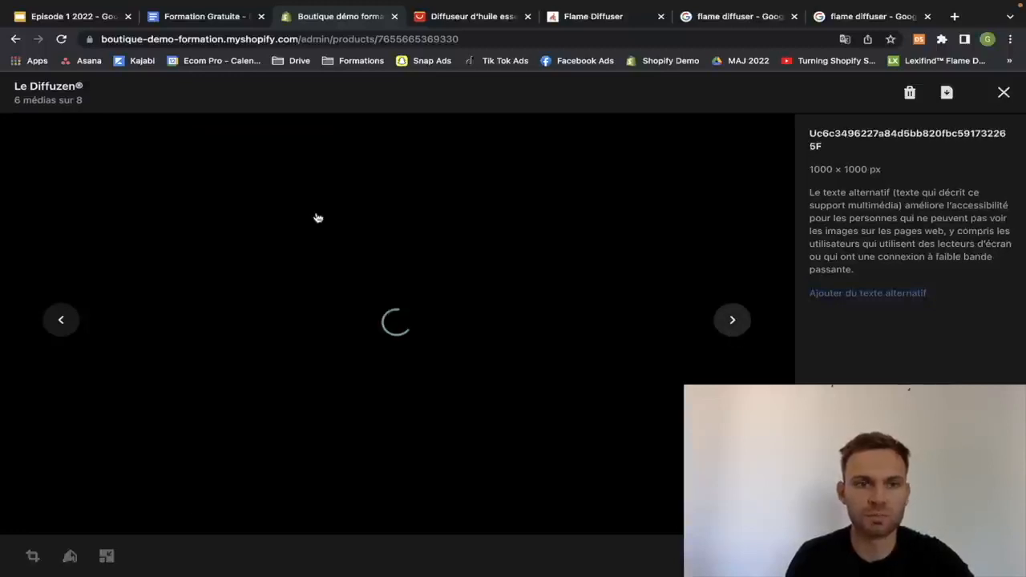
key("ctrl+Tab")
scroll(380, 87, "down", 5)
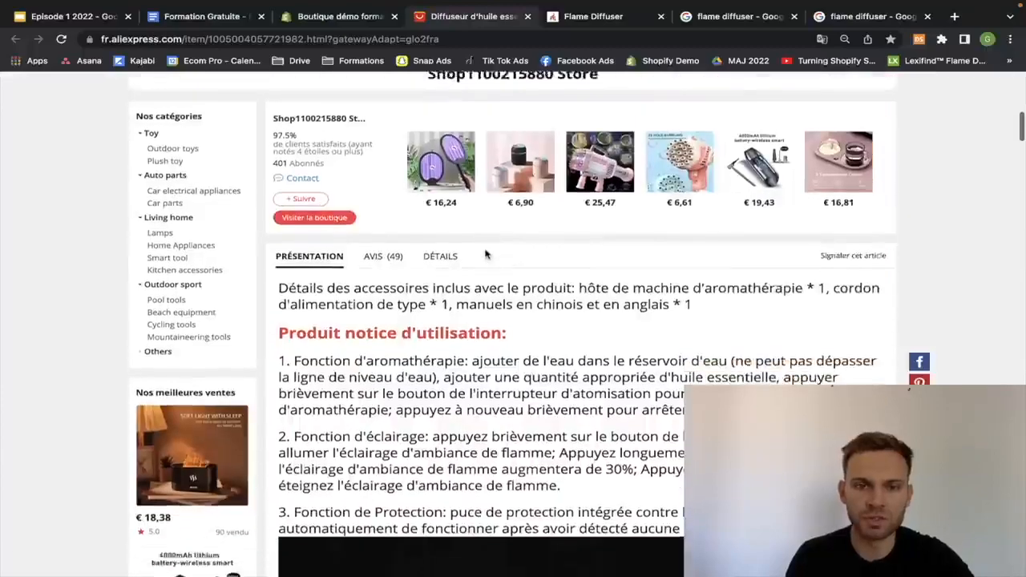
Step: Scroll through the AliExpress listing images and screenshot the FLAME AROMA DIFFUSER image
scroll(485, 250, "down", 3)
scroll(486, 250, "down", 20)
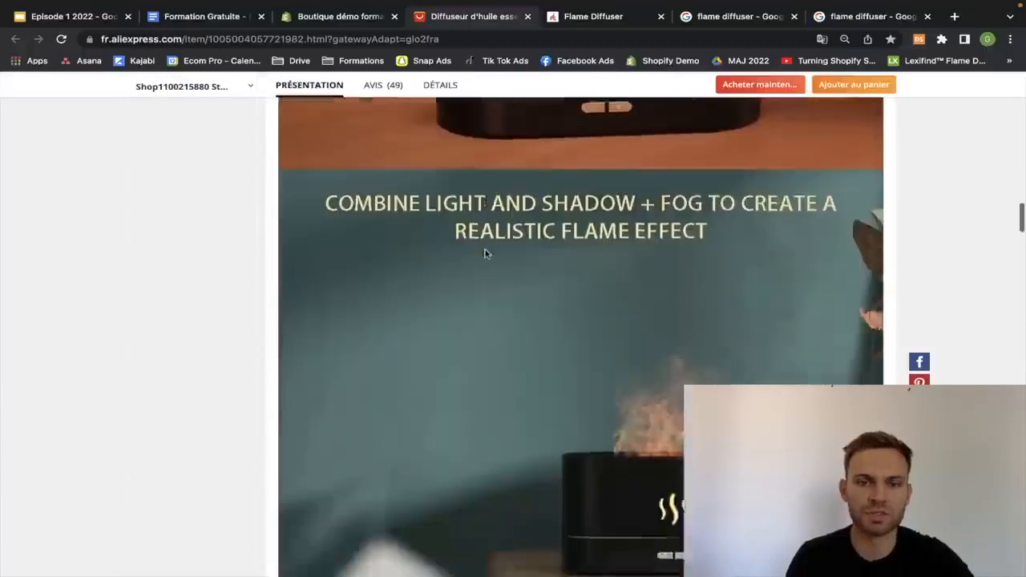
scroll(486, 252, "down", 15)
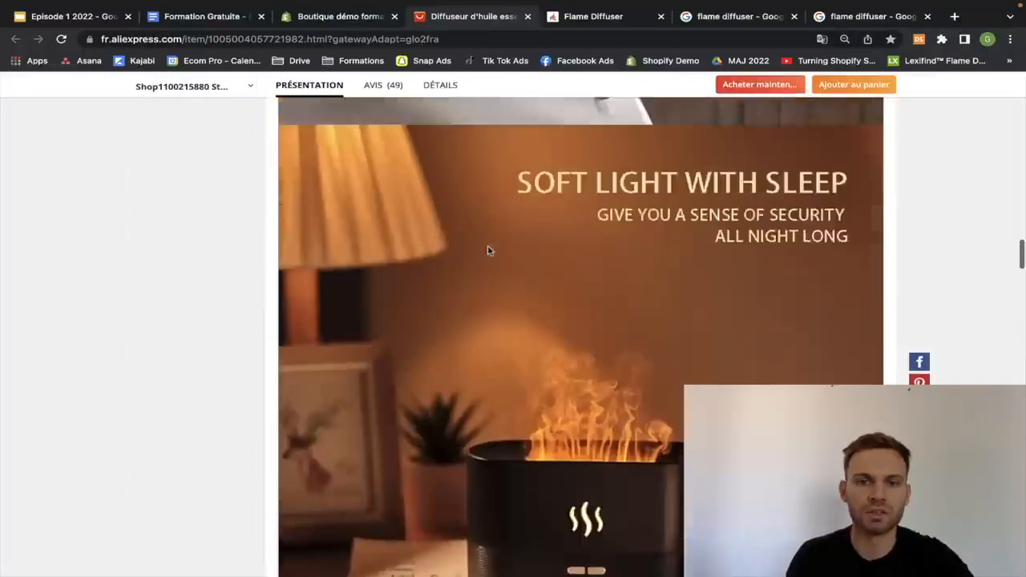
scroll(487, 249, "up", 3)
scroll(487, 250, "down", 2)
scroll(682, 286, "down", 2)
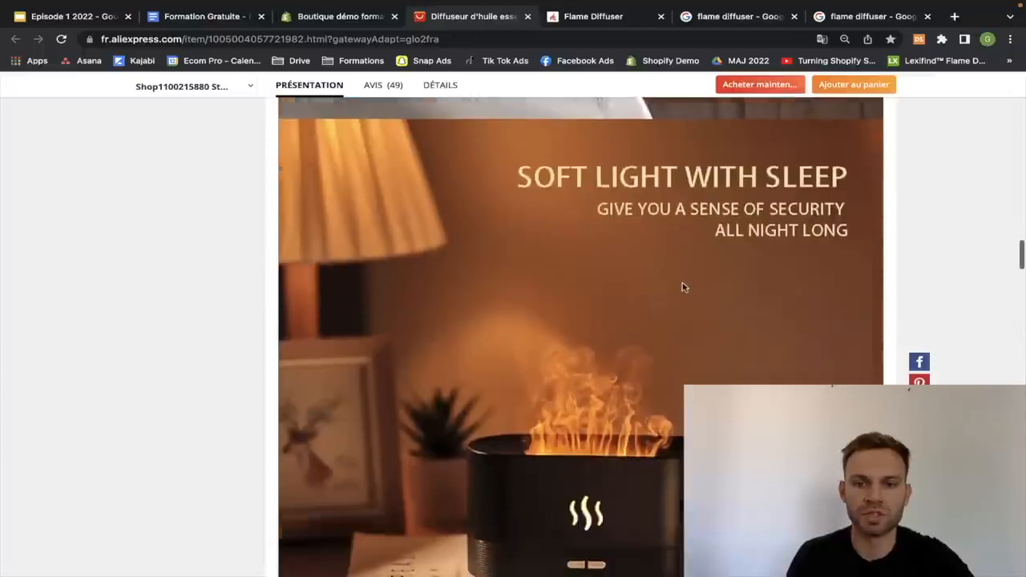
scroll(682, 286, "up", 5)
scroll(682, 286, "up", 4)
scroll(635, 292, "down", 7)
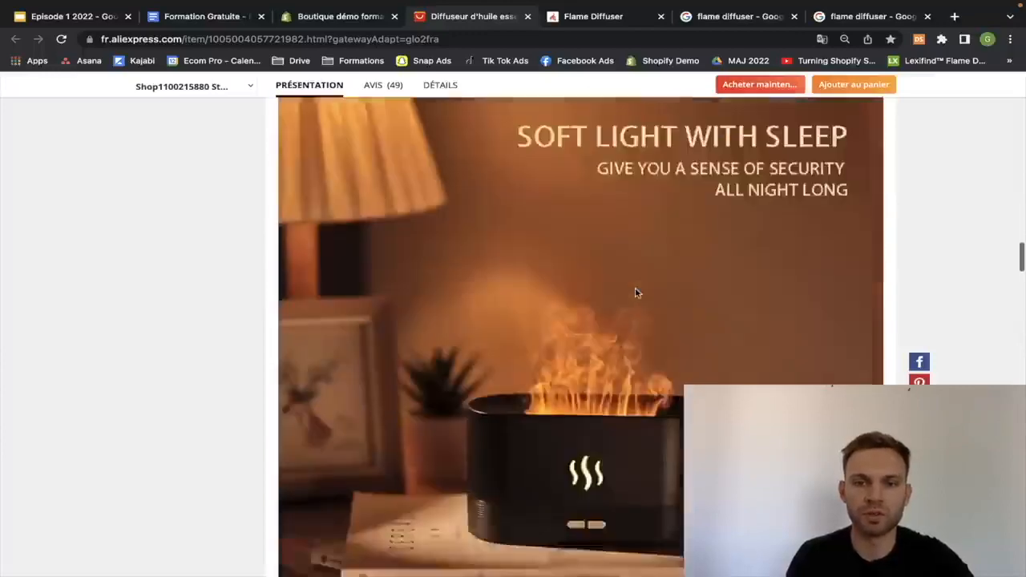
scroll(635, 292, "up", 13)
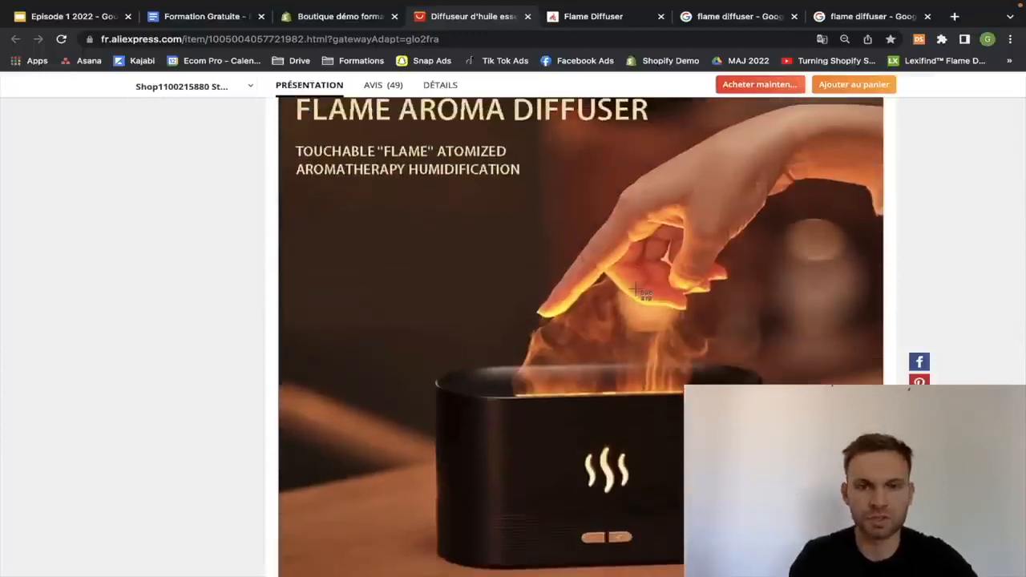
left_click_drag(340, 178, 856, 574)
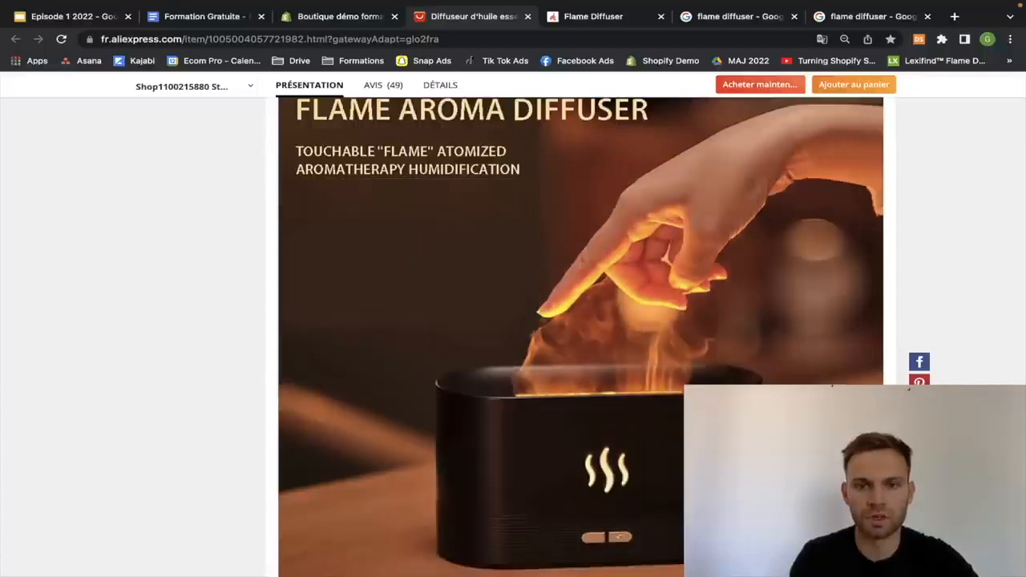
Step: Browse the Google Images 'flame diffuser' results
scroll(581, 336, "down", 10)
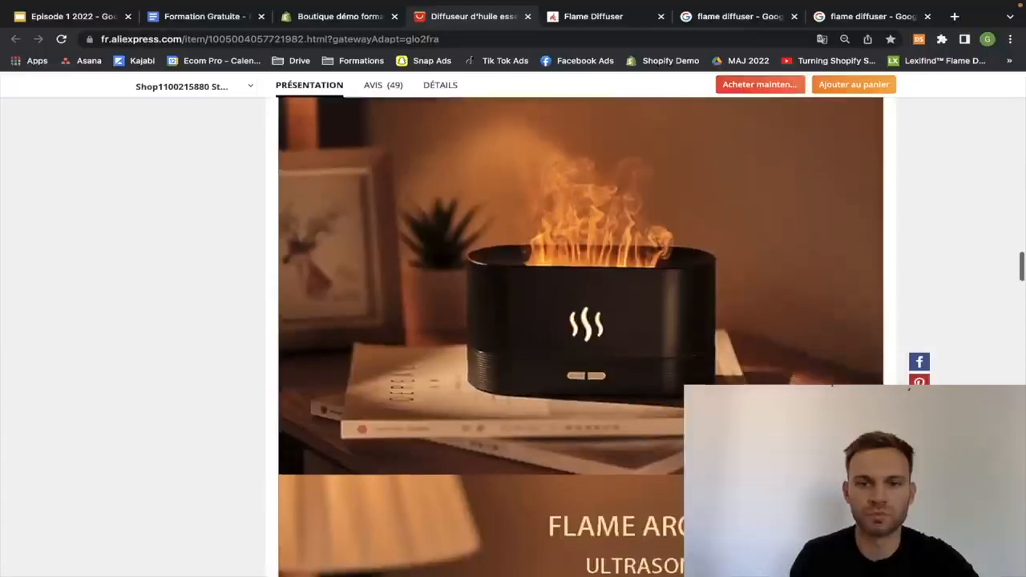
scroll(614, 325, "down", 5)
left_click(729, 24)
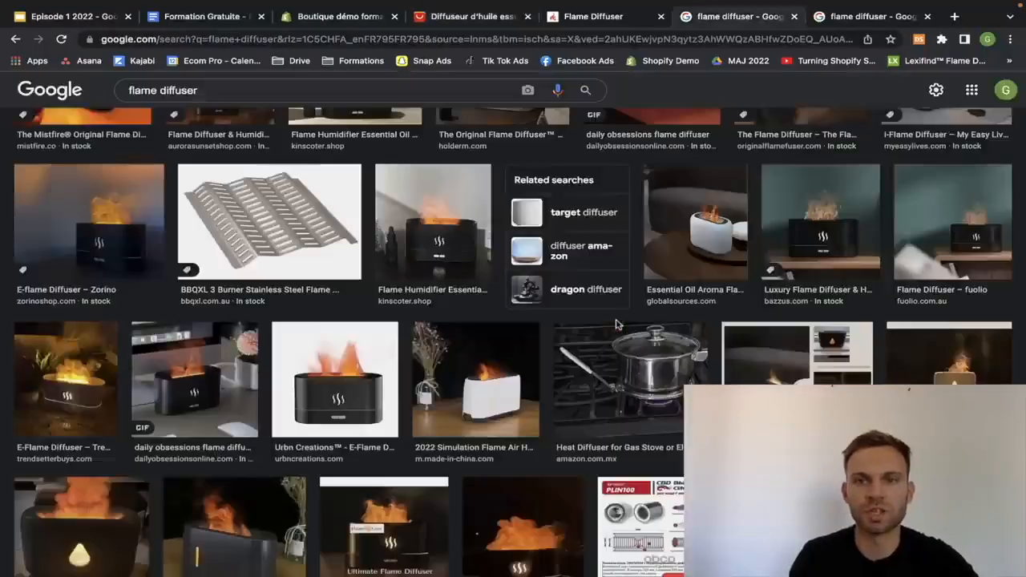
scroll(728, 24, "up", 15)
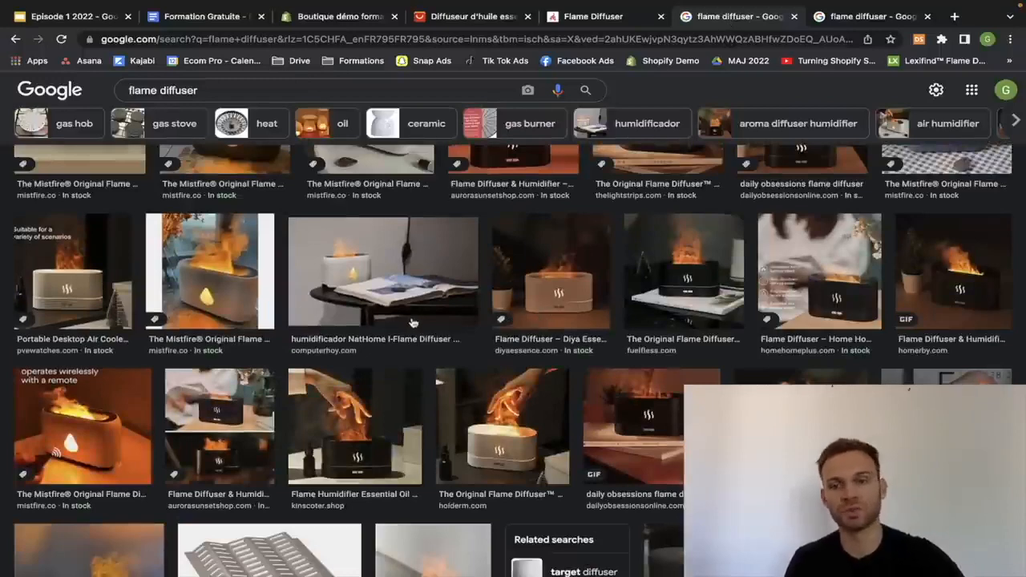
scroll(447, 331, "down", 2)
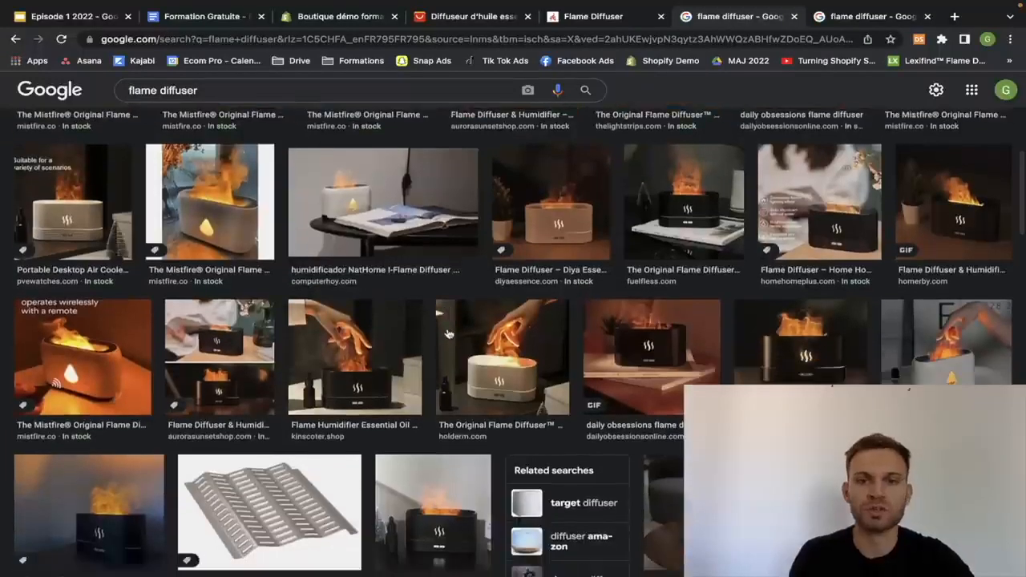
Step: Recheck the AliExpress listing, then return to the Shopify Le Diffuzen® media gallery
key("ctrl+shift+Tab")
key("ctrl+shift+Tab")
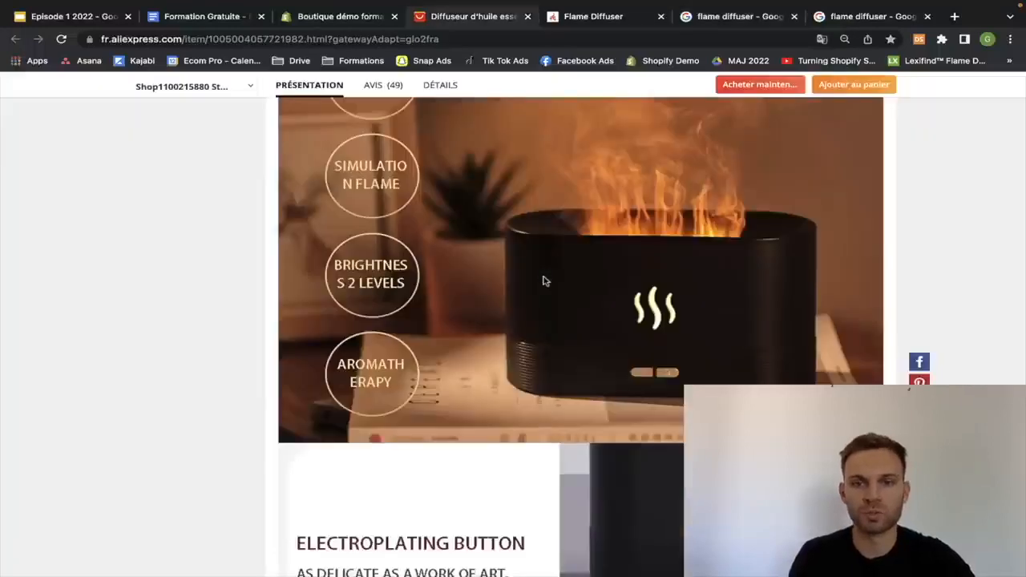
scroll(543, 278, "down", 10)
scroll(559, 294, "down", 6)
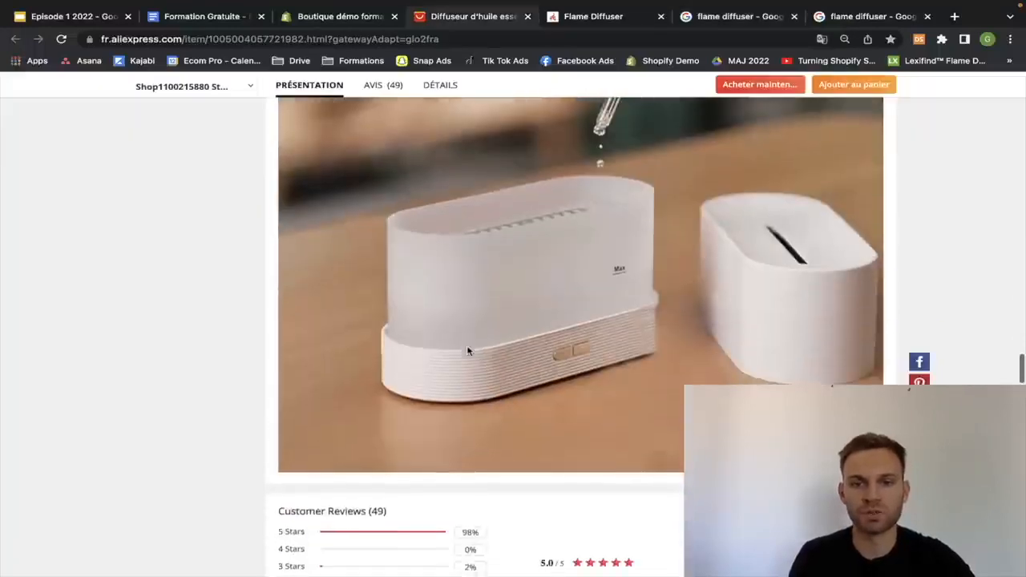
scroll(556, 276, "up", 7)
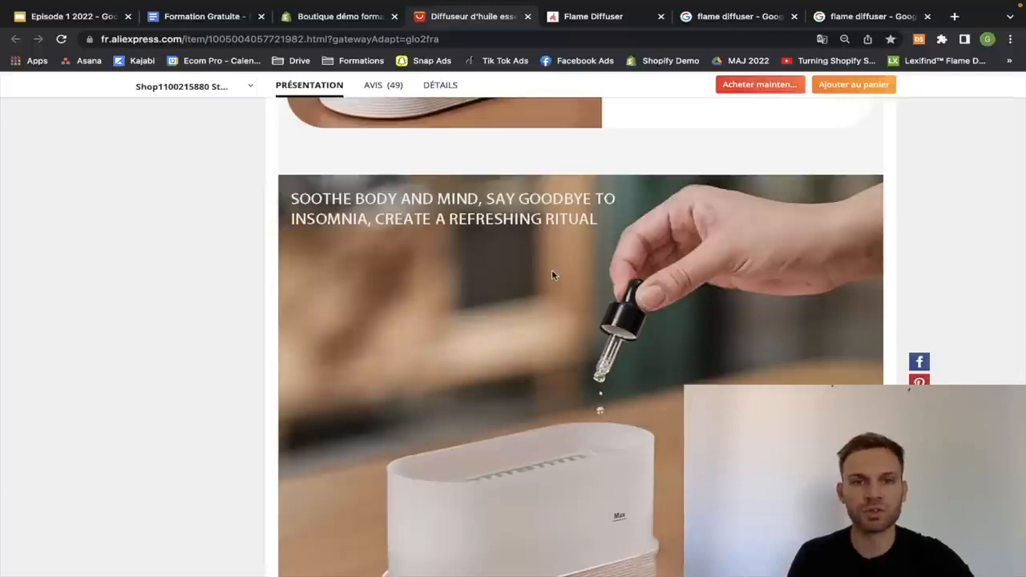
left_click(345, 17)
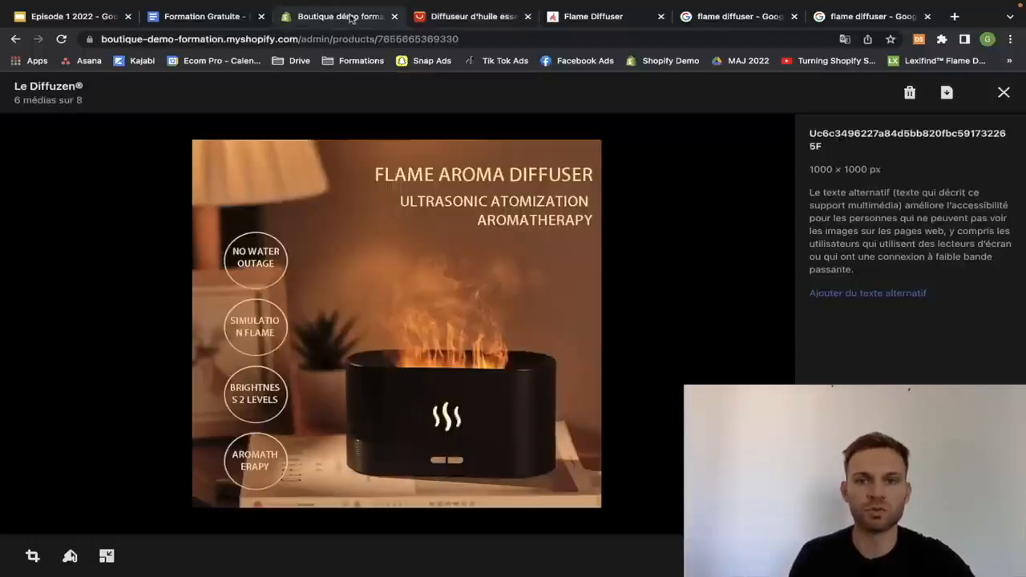
Step: Delete five of the old images from Le Diffuzen®'s media gallery
left_click(1003, 92)
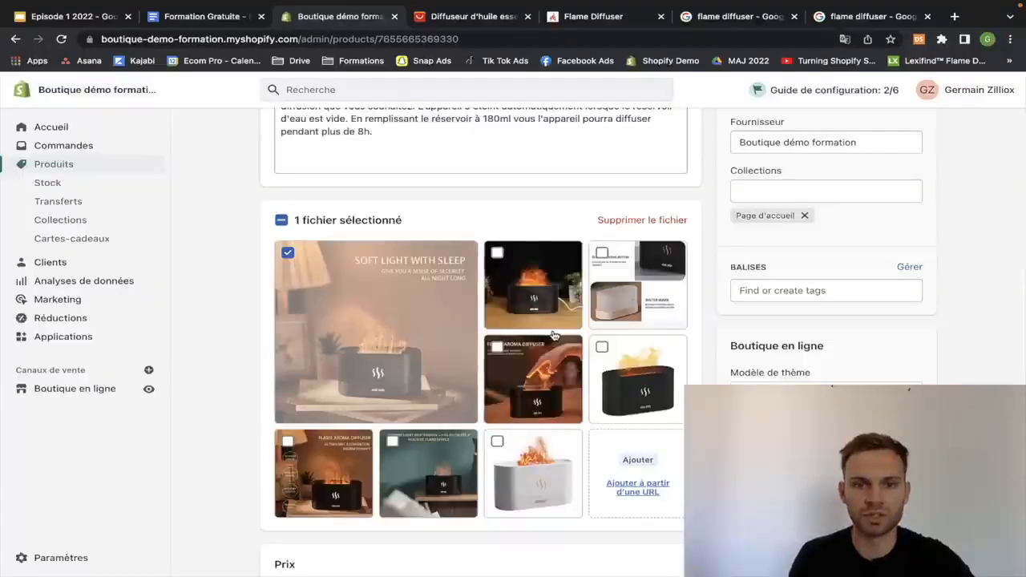
left_click(497, 347)
left_click(602, 252)
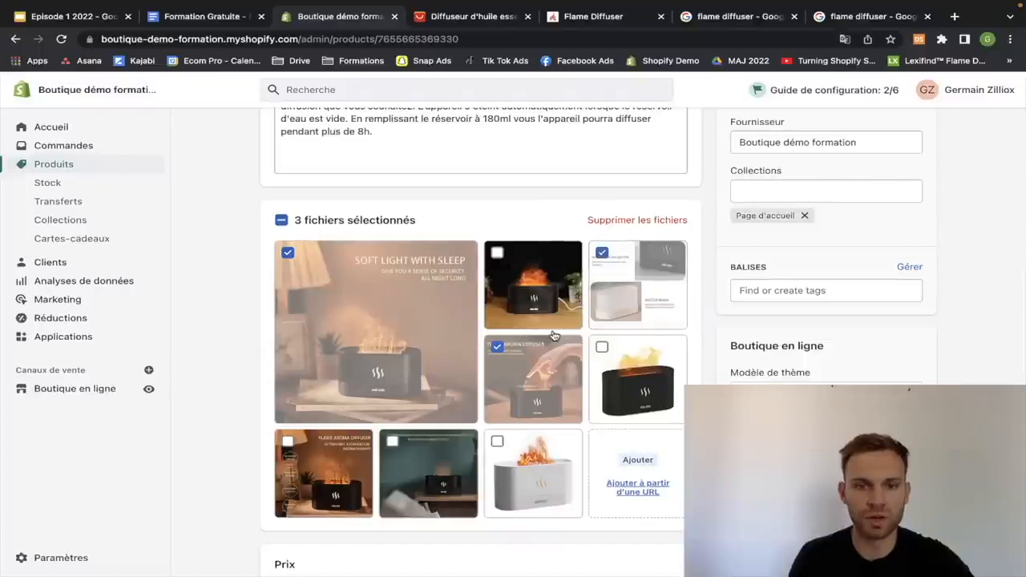
left_click(392, 440)
left_click(287, 440)
left_click(659, 221)
left_click(688, 366)
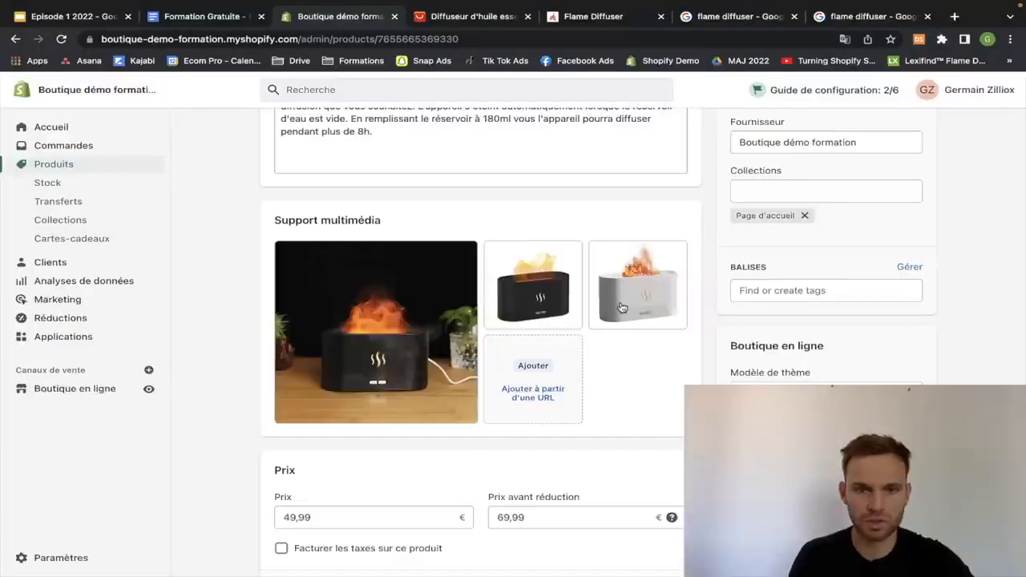
Step: Upload the flame diffuser screenshots and move the black diffuser and oil-dropper images earlier
left_click(533, 366)
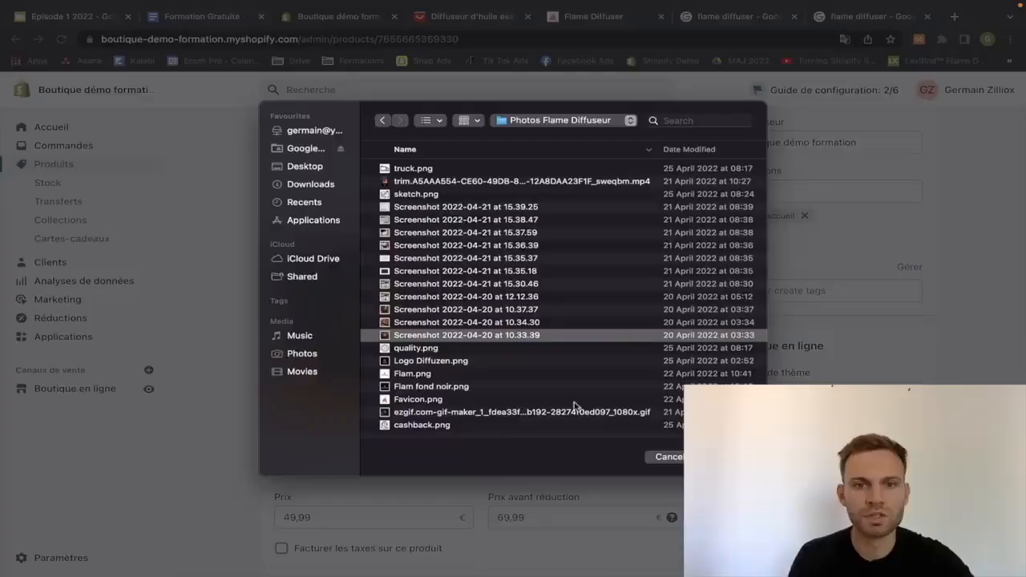
left_click(518, 208, "shift")
left_click(730, 457)
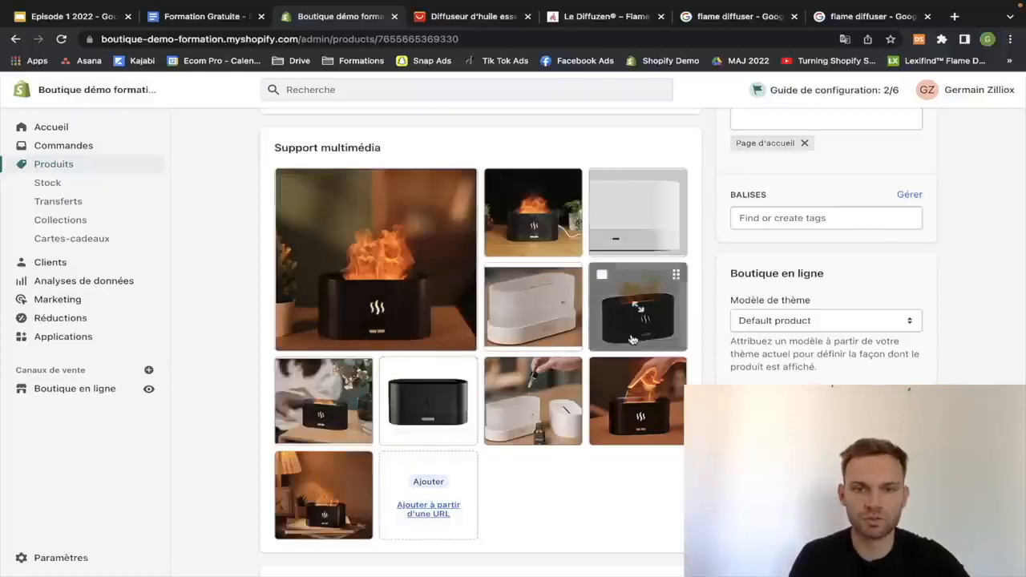
left_click_drag(649, 344, 579, 276)
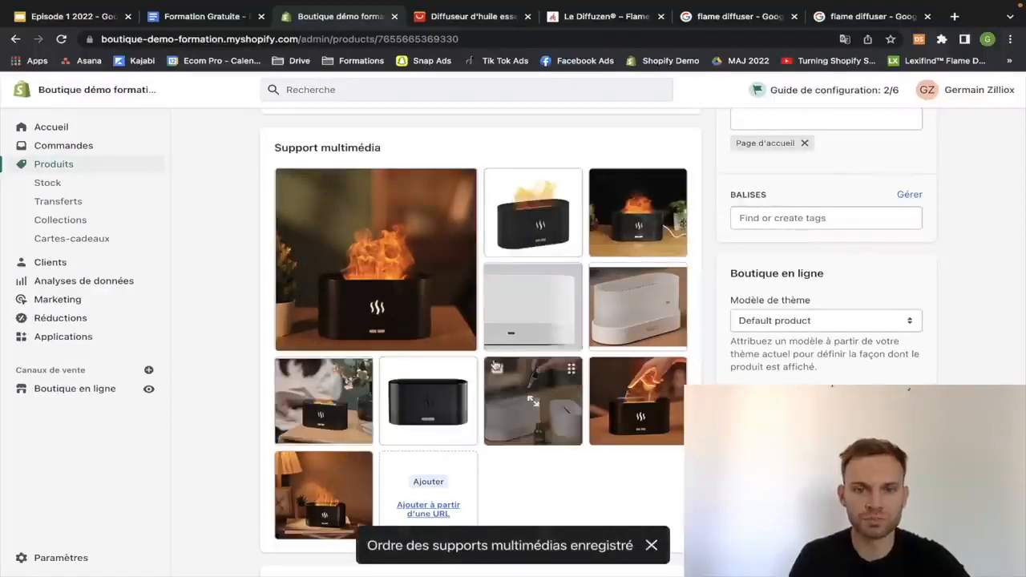
left_click_drag(541, 385, 548, 345)
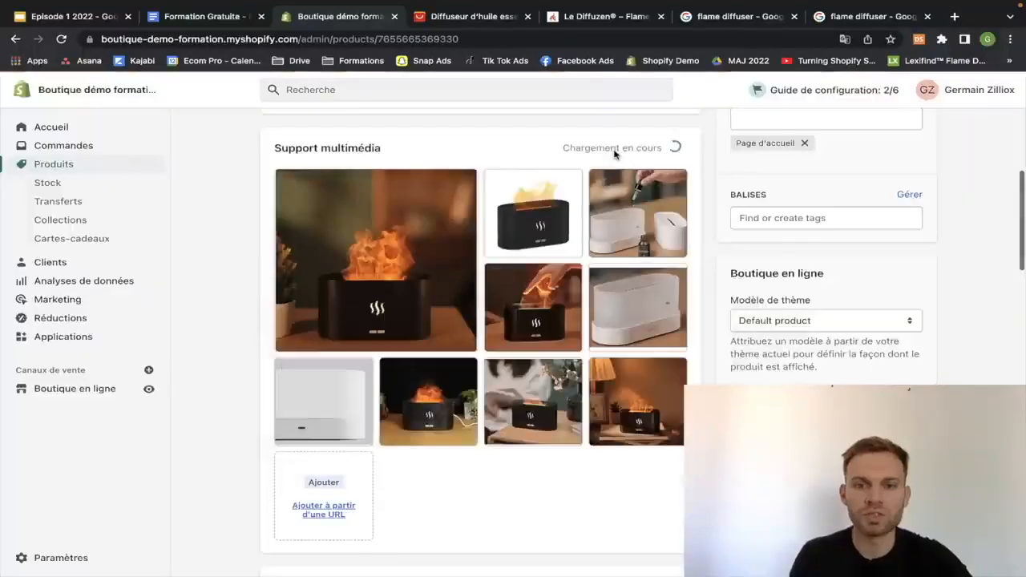
scroll(614, 152, "up", 2)
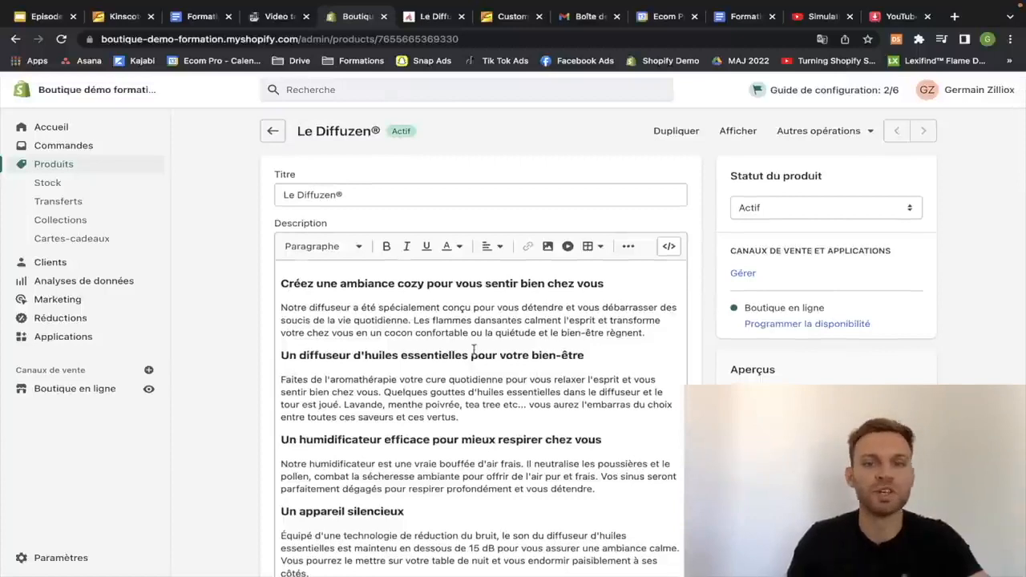
Step: Skim the Le Diffuzen® description, then bring up the Alibaba custom-logo flame diffuser listing
scroll(473, 353, "down", 1)
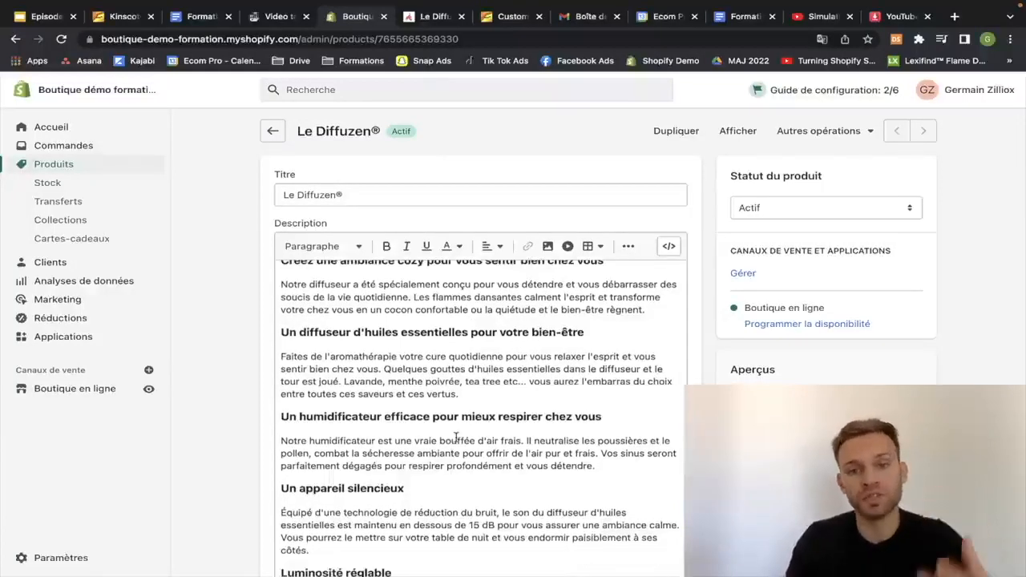
left_click(504, 16)
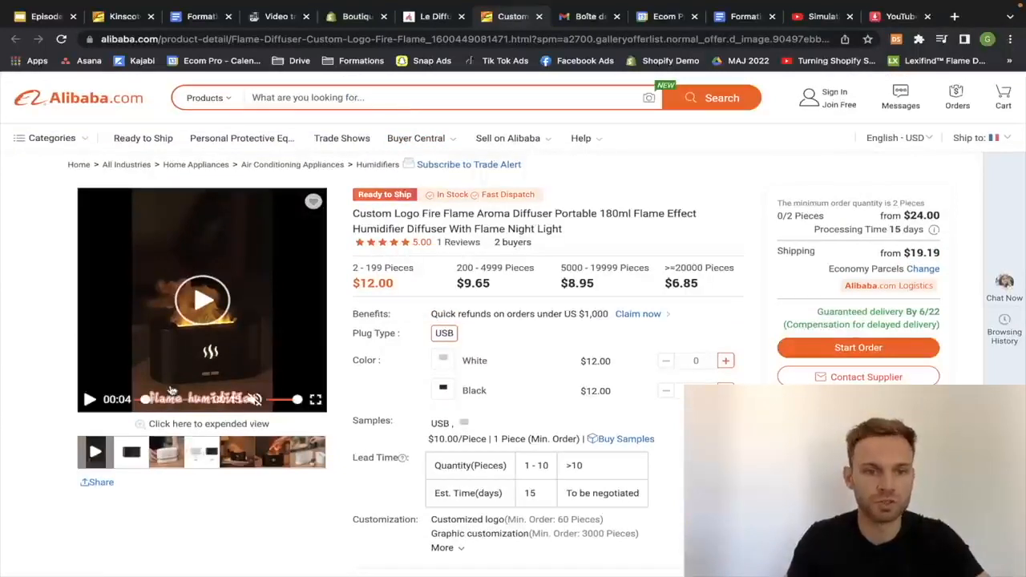
Step: Watch the Alibaba listing's product video, restarting and pausing it
left_click(92, 401)
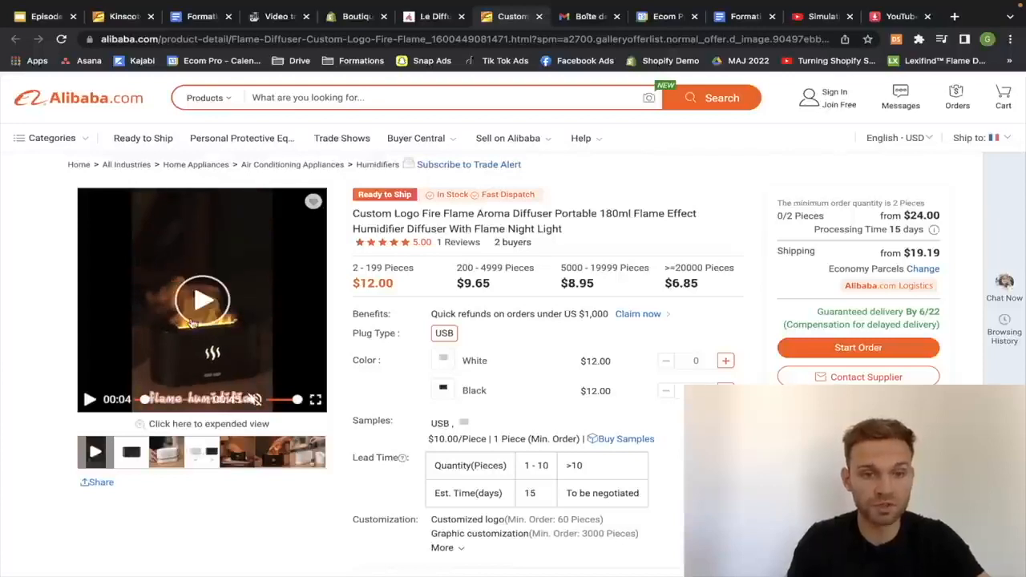
left_click(90, 401)
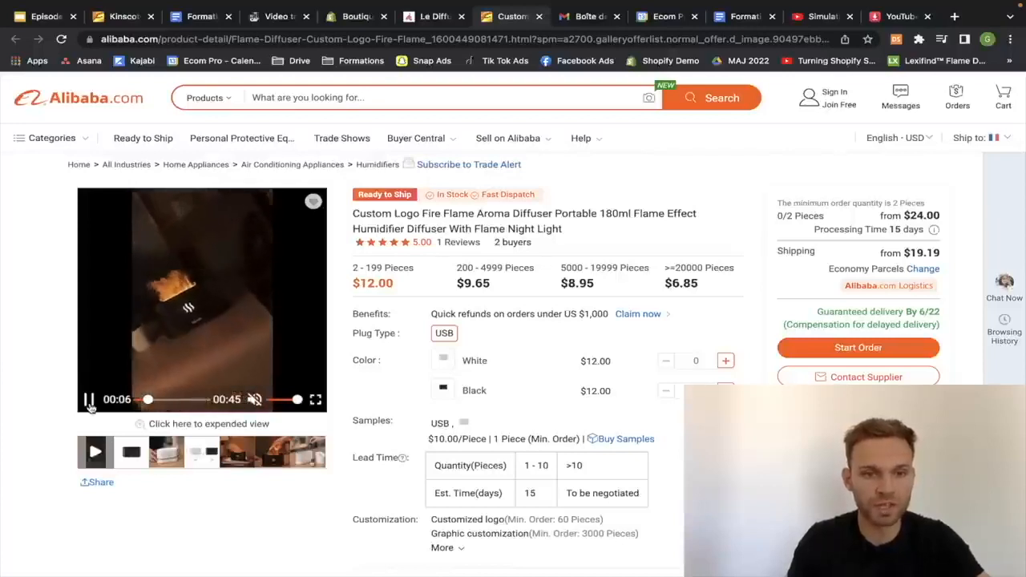
left_click(135, 401)
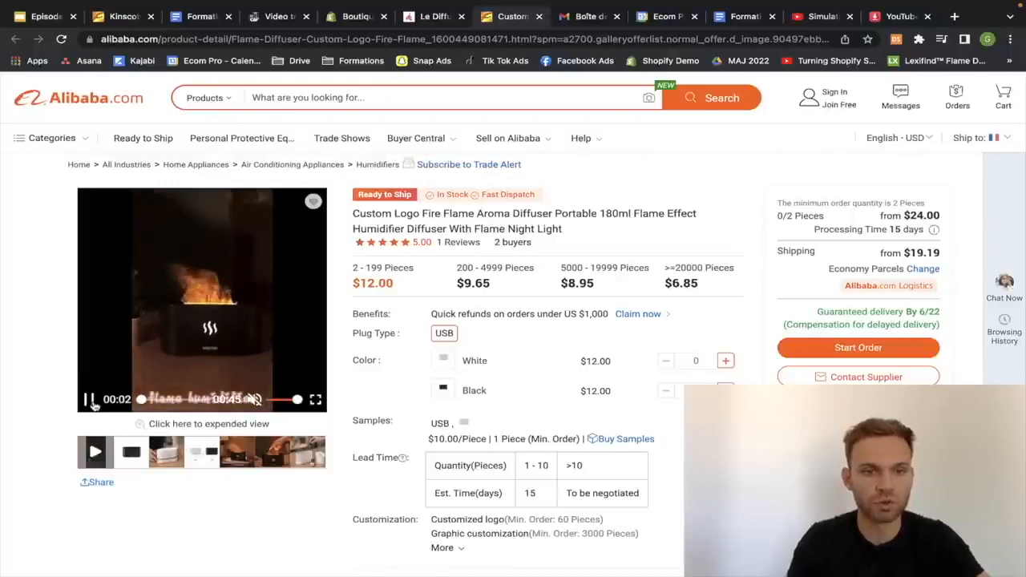
left_click(92, 401)
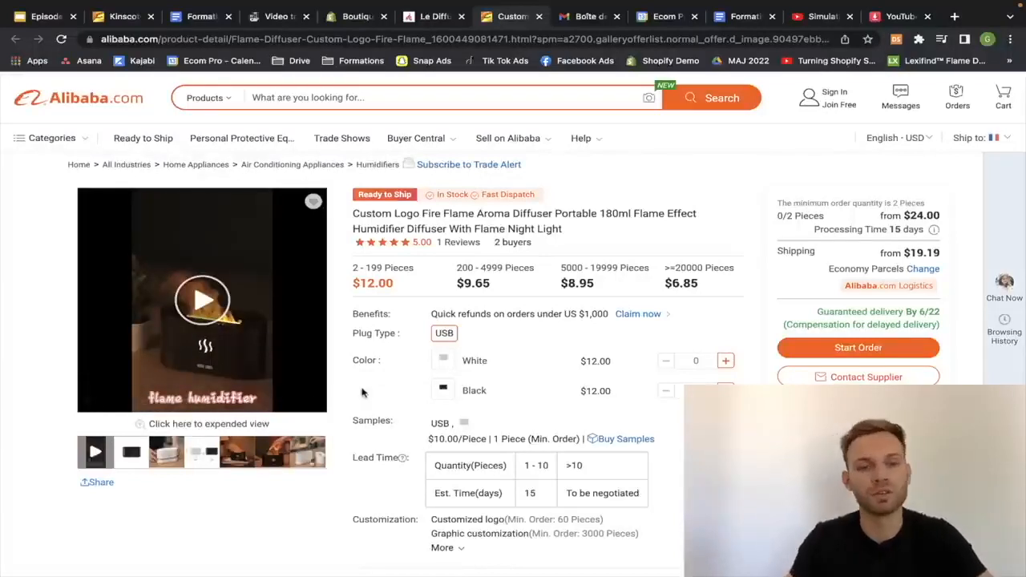
left_click(819, 17)
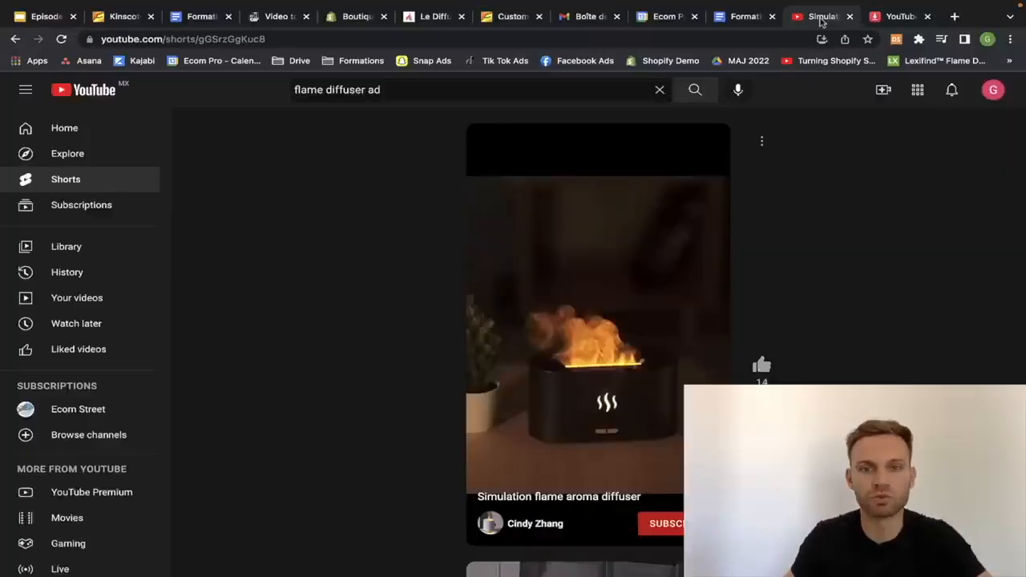
Step: Search YouTube for 'flame diffuser ad' and copy the Simulation flame aroma diffuser Short's URL
left_click(408, 89)
key("Return")
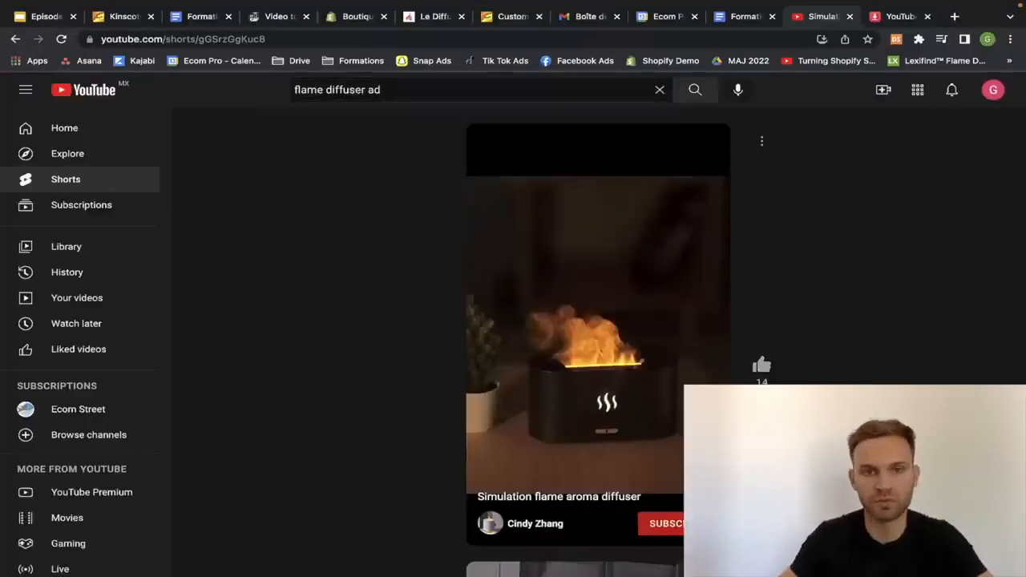
scroll(374, 328, "down", 10)
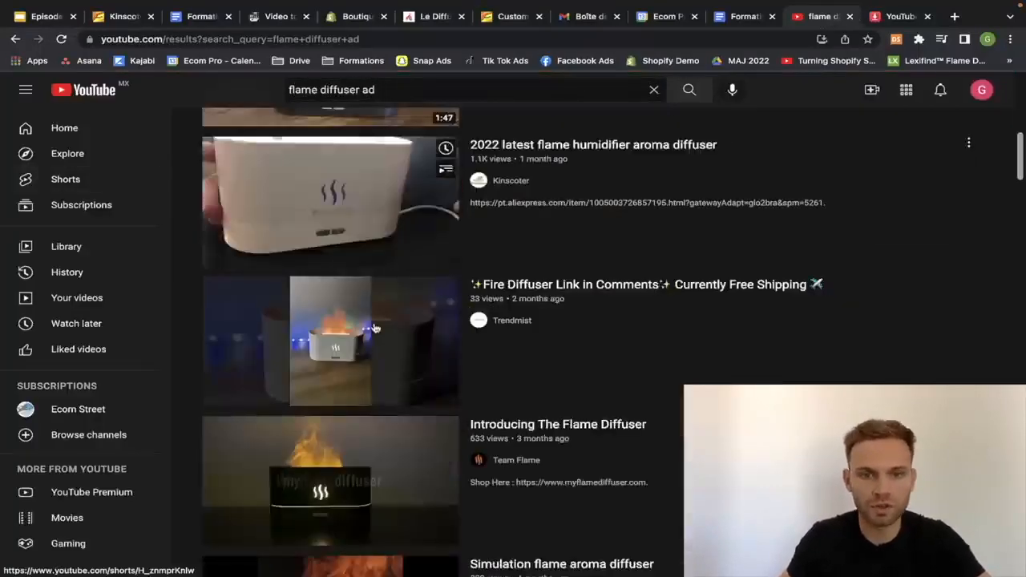
left_click(375, 329)
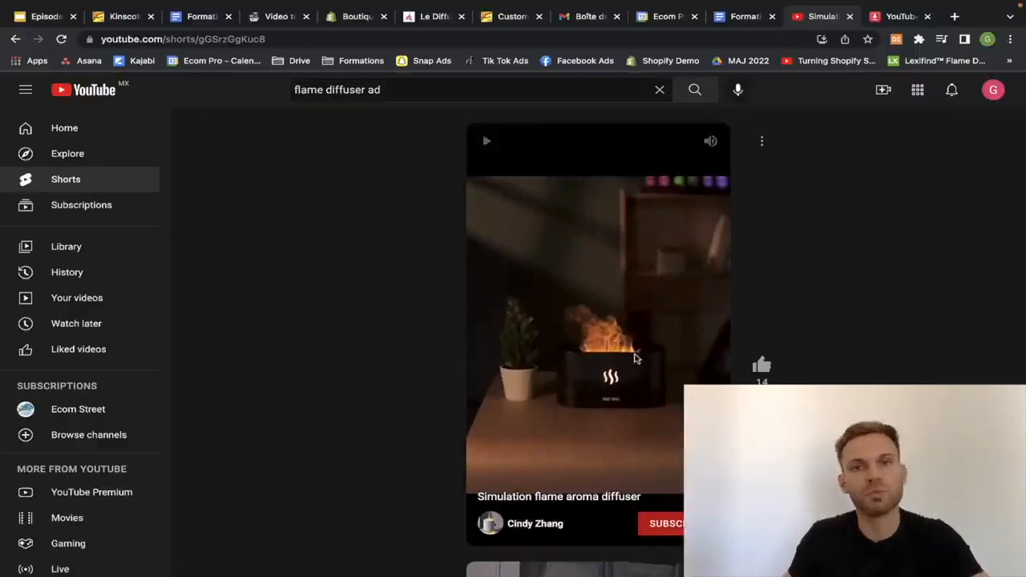
right_click(582, 350)
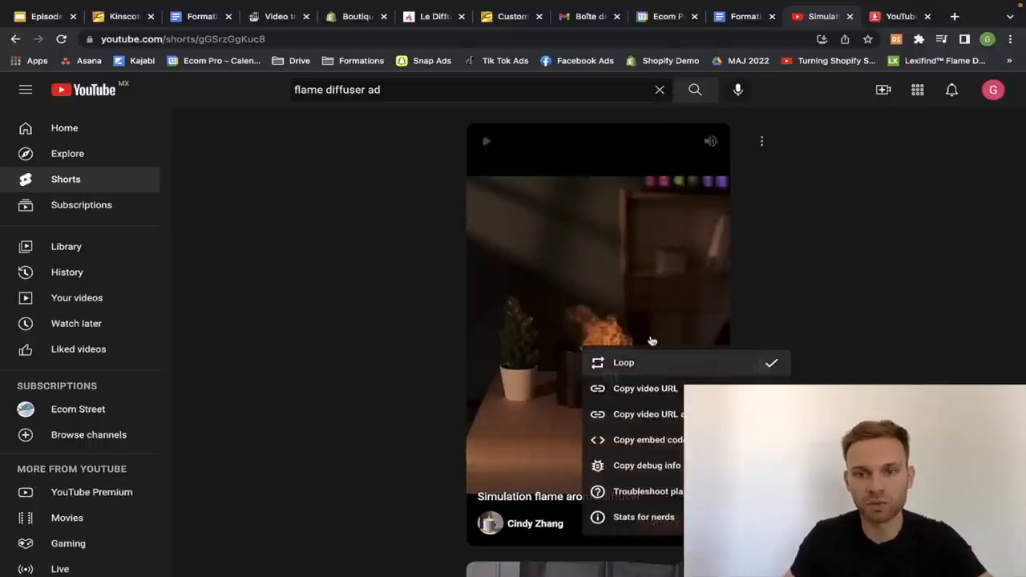
left_click(648, 390)
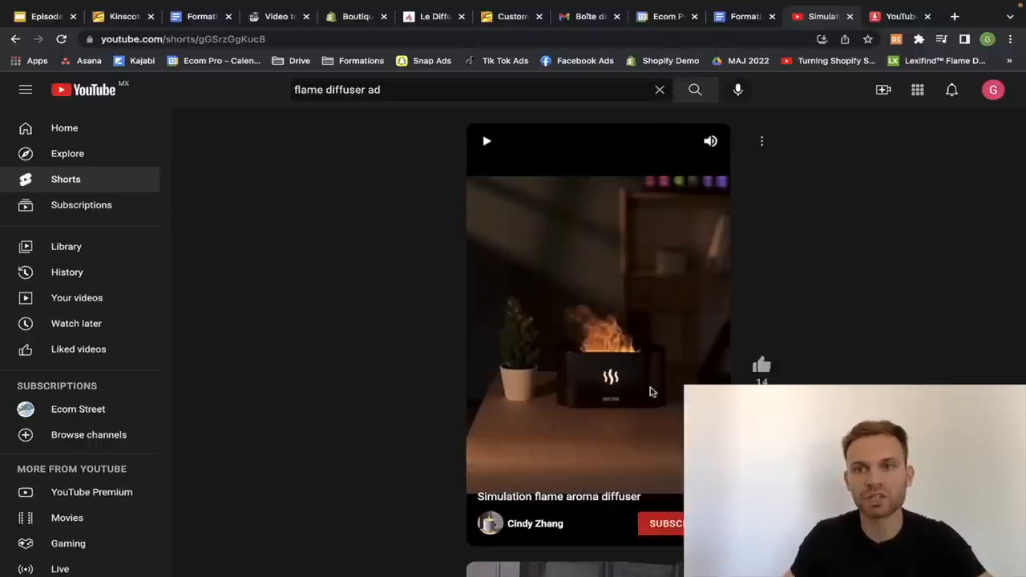
key("ctrl+Tab")
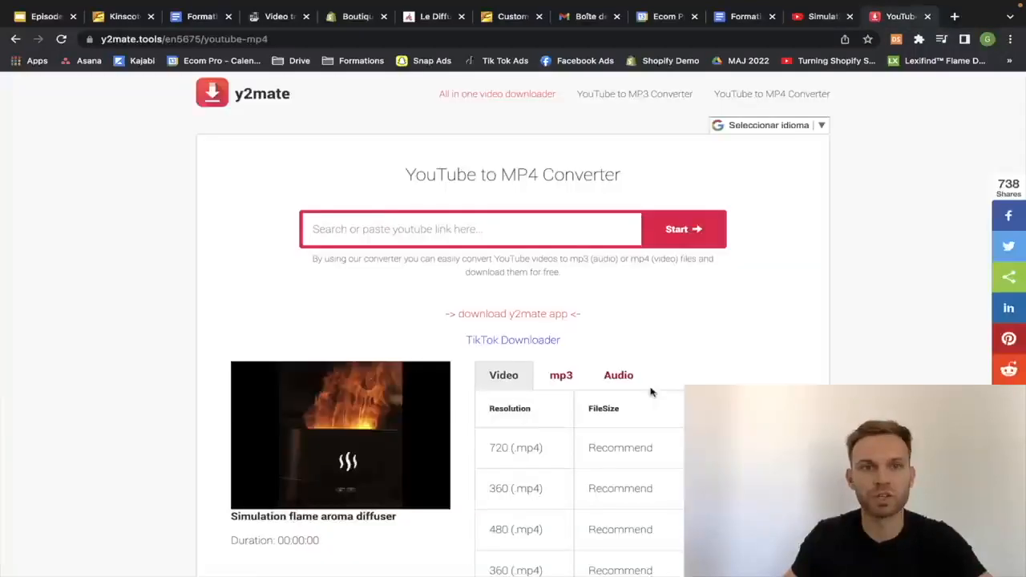
Step: Convert the copied YouTube link in y2mate and download the 720p MP4
left_click(300, 46)
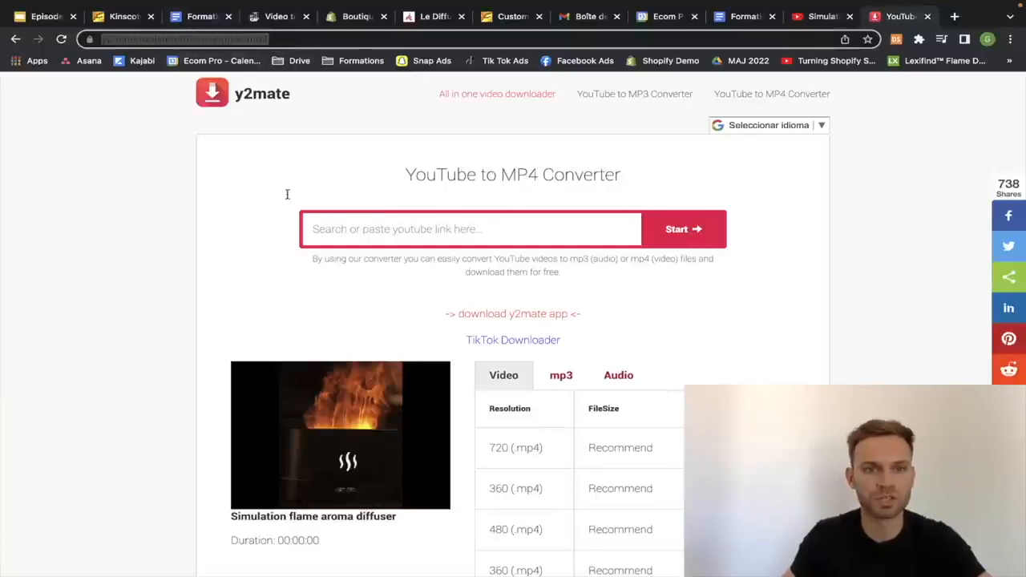
left_click(318, 231)
key("ctrl+v")
left_click(425, 217)
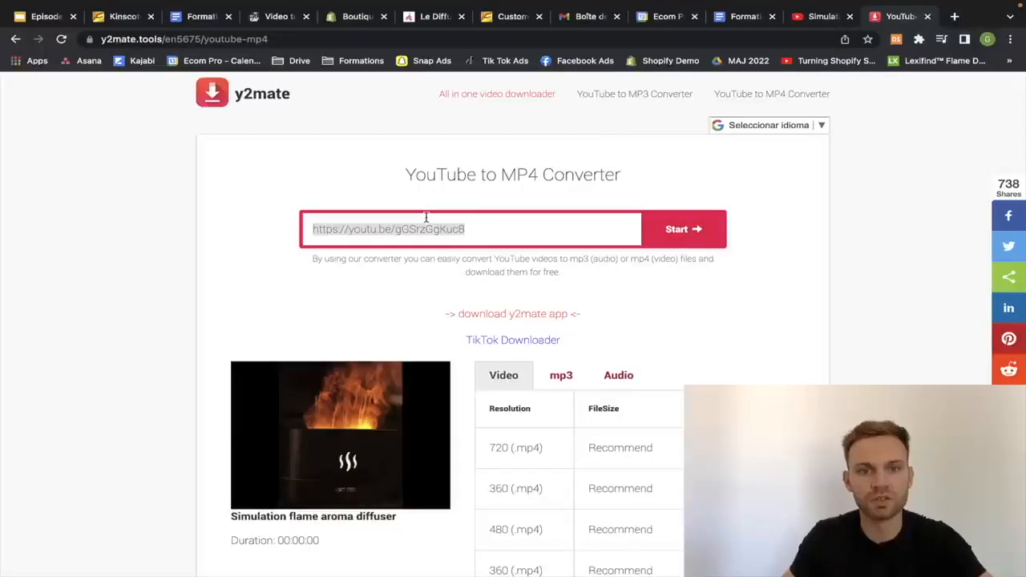
left_click(677, 231)
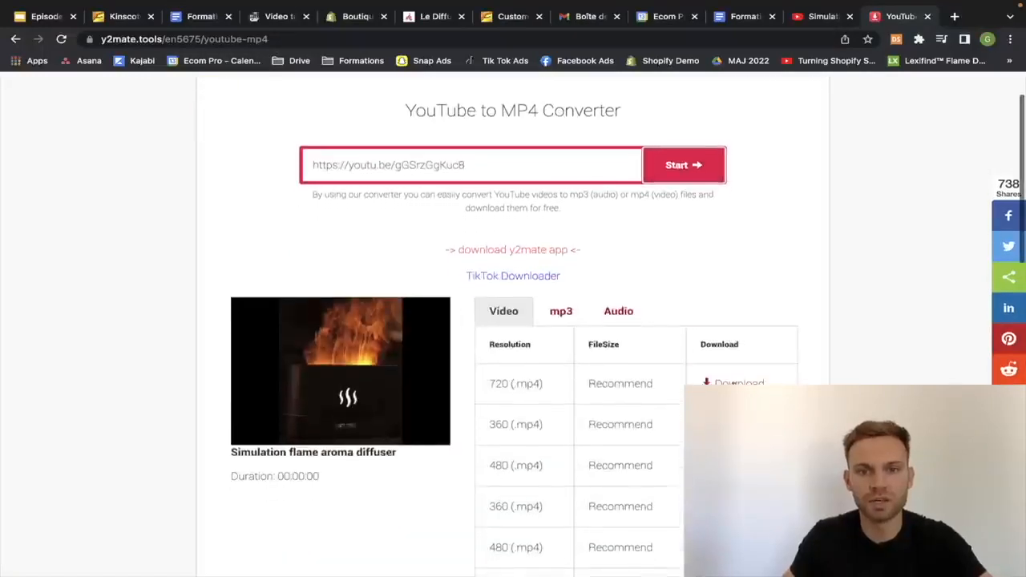
left_click(735, 381)
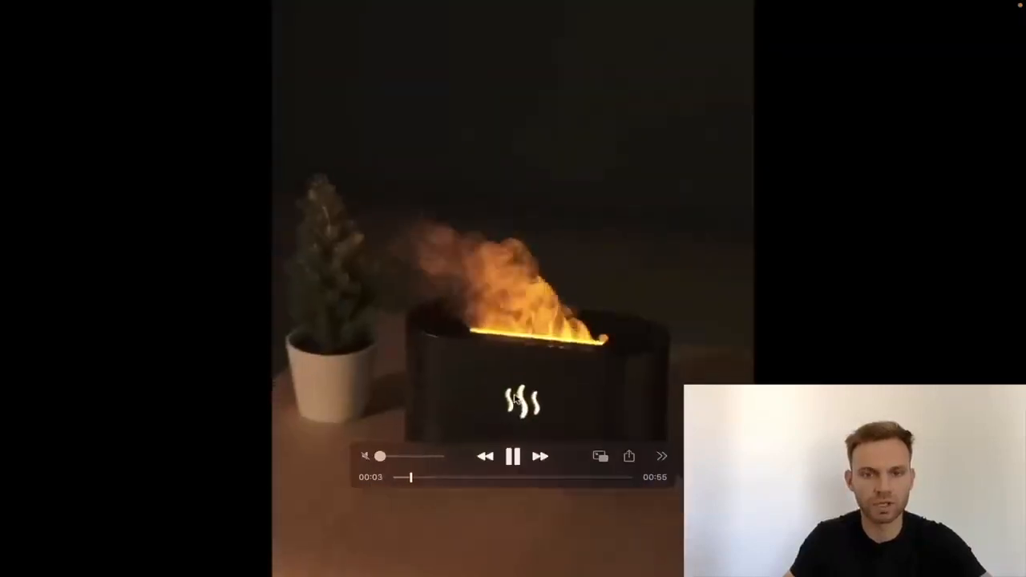
Step: Play and pause the flame diffuser video, then jump back to its start
key("super+Right")
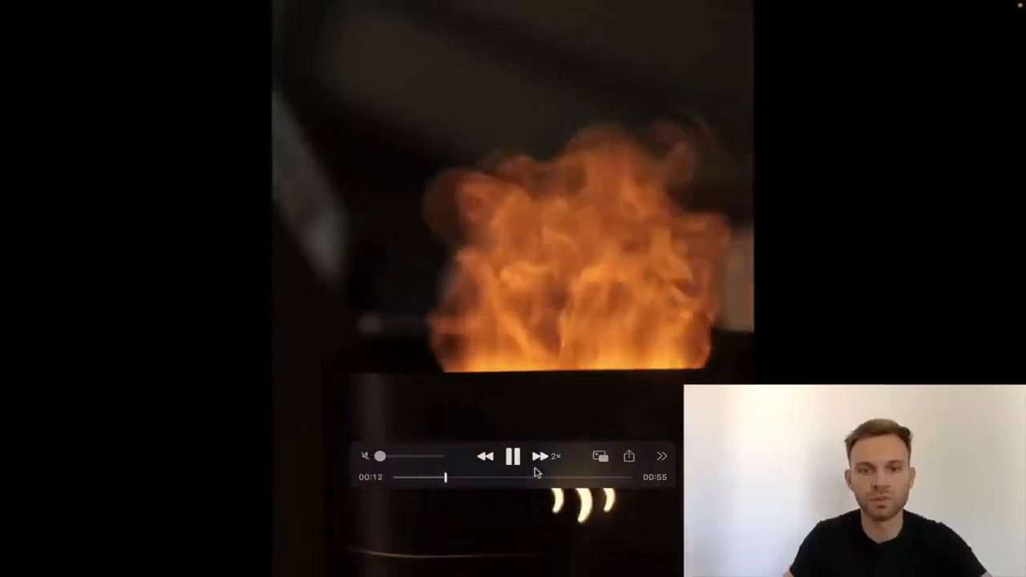
key("space")
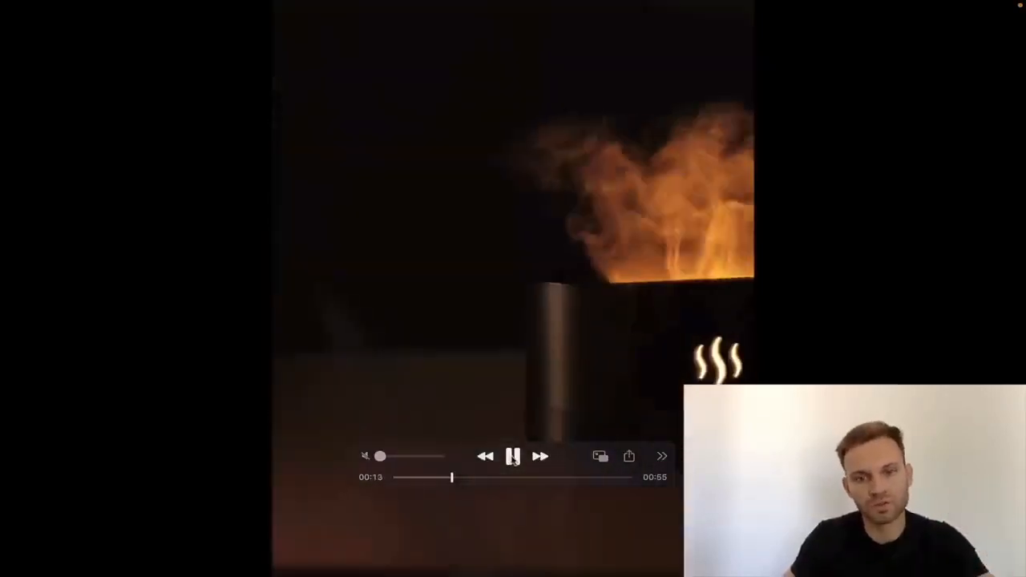
left_click(512, 459)
left_click_drag(428, 478, 403, 491)
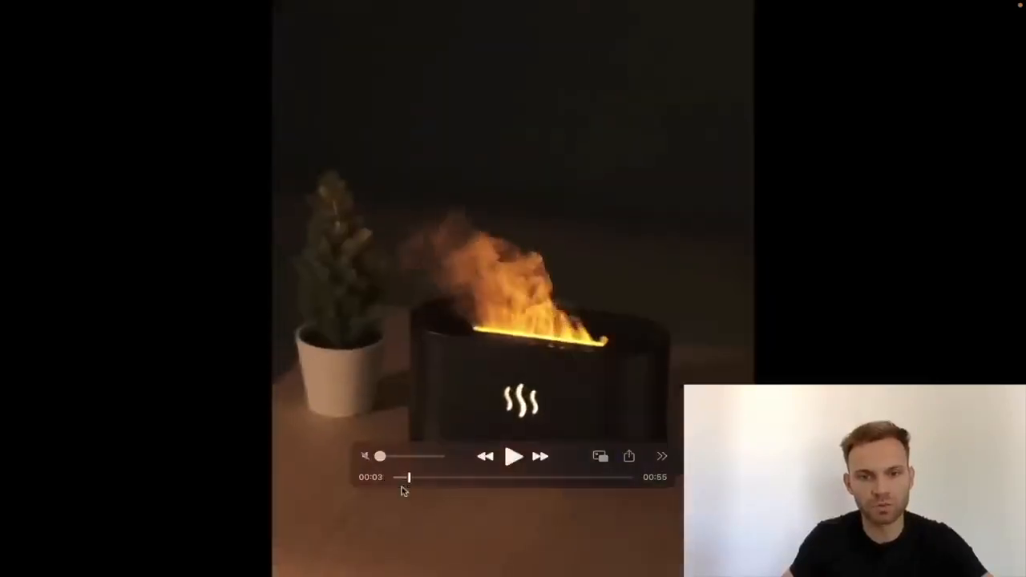
Step: Scrub through the video's scenes and stop around 00:32
scroll(404, 491, "right", 3)
scroll(403, 491, "left", 1)
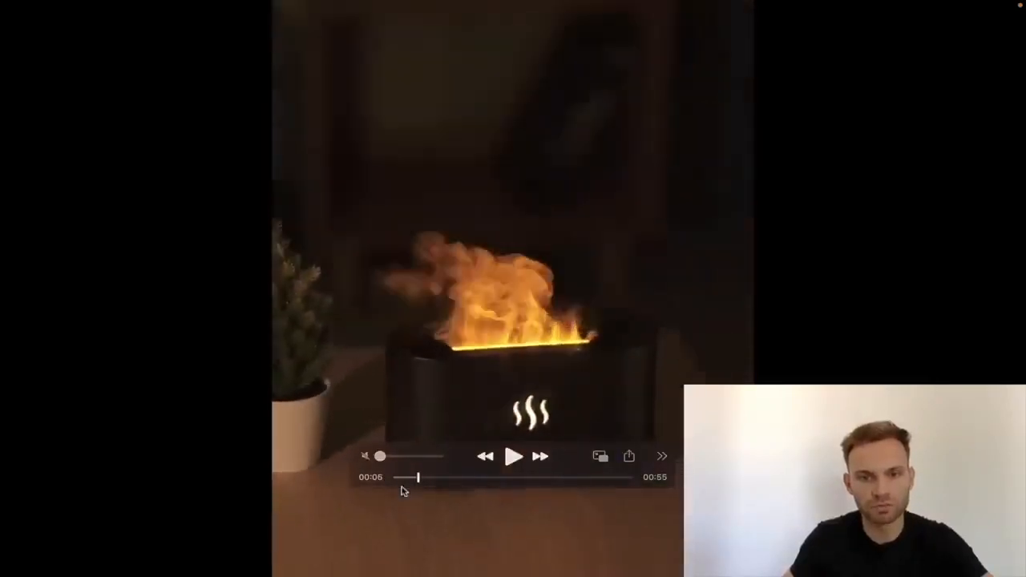
scroll(403, 491, "right", 2)
scroll(403, 492, "right", 10)
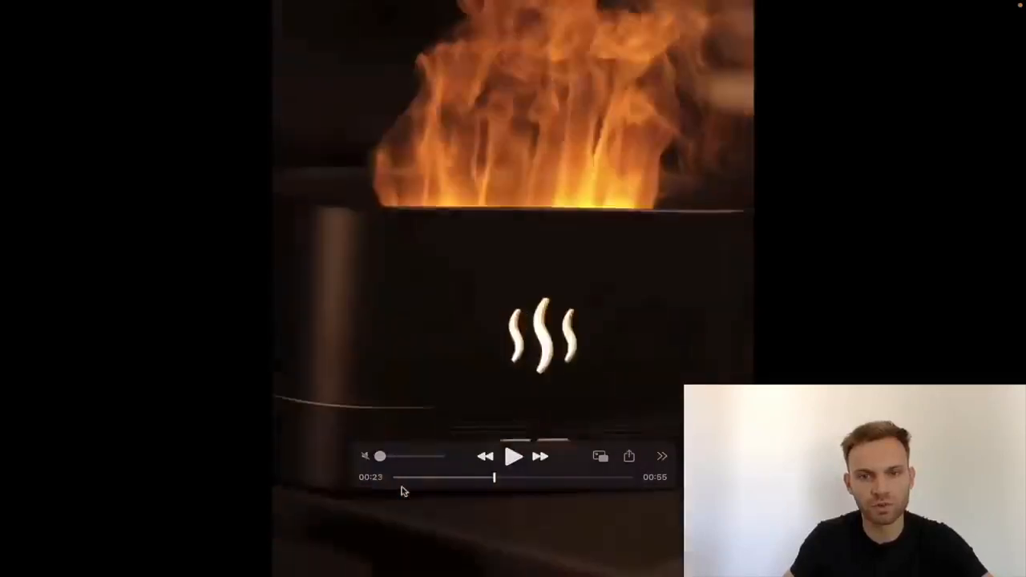
scroll(550, 485, "left", 5)
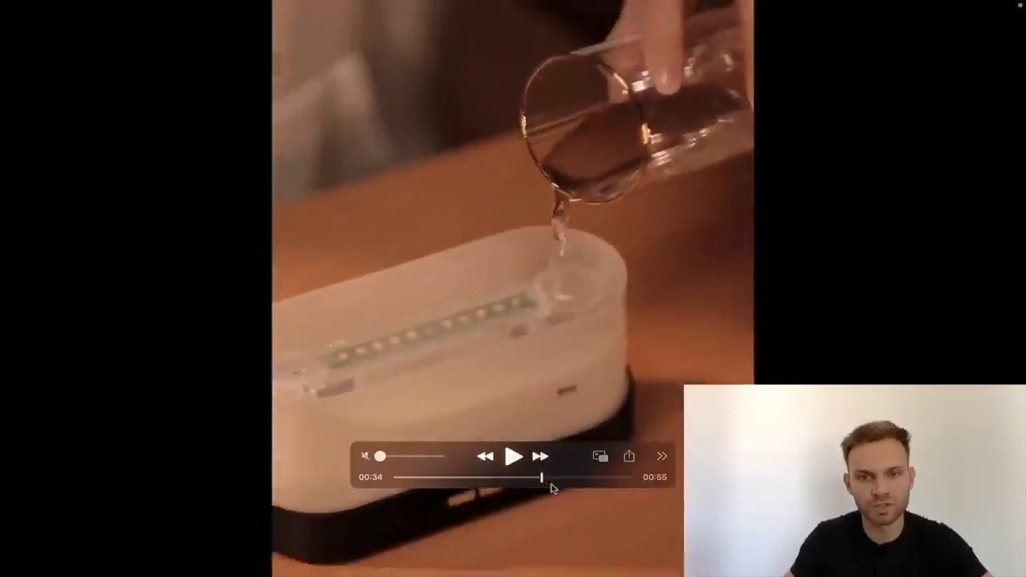
scroll(551, 488, "right", 4)
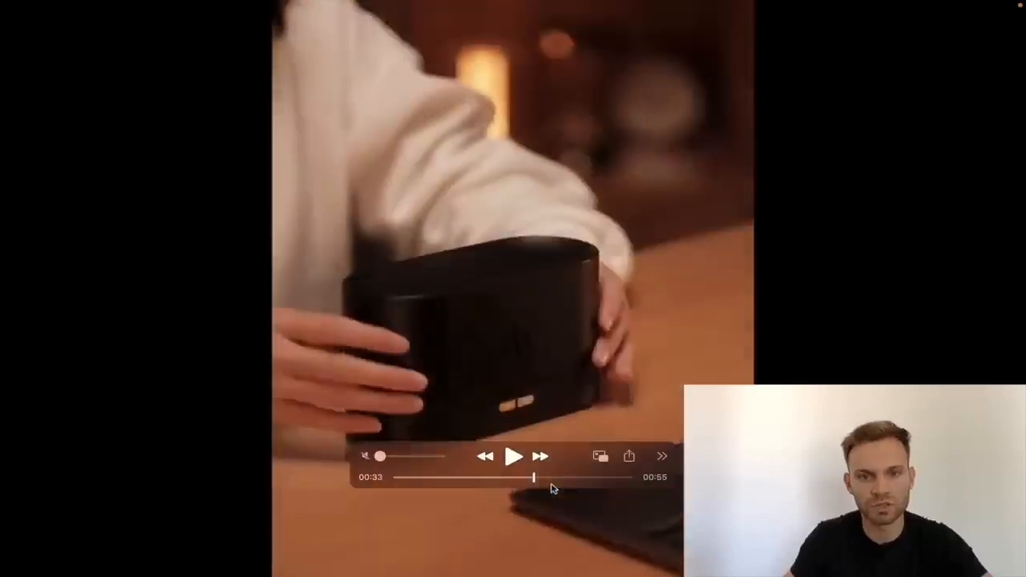
scroll(536, 488, "right", 7)
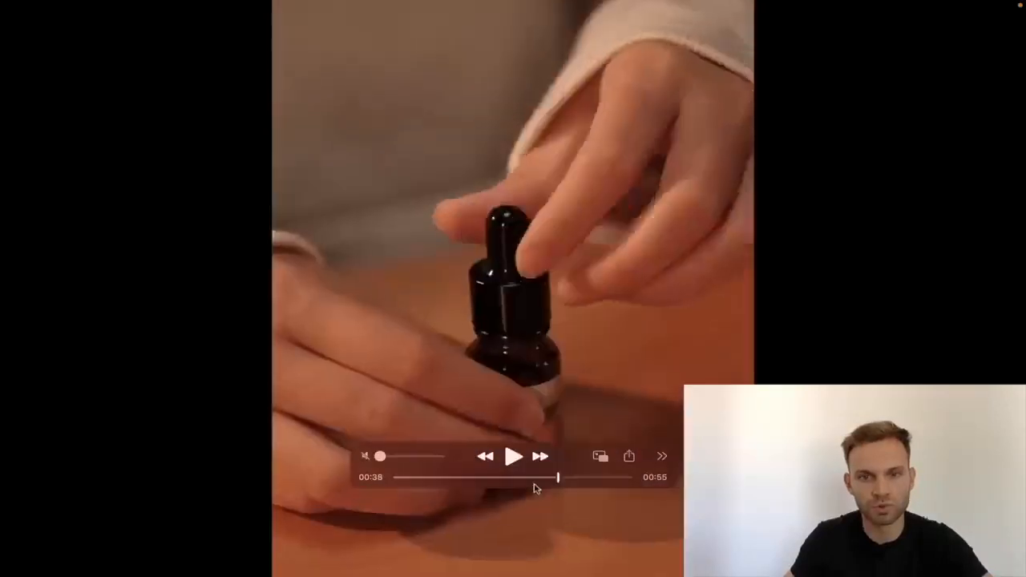
scroll(574, 487, "right", 1)
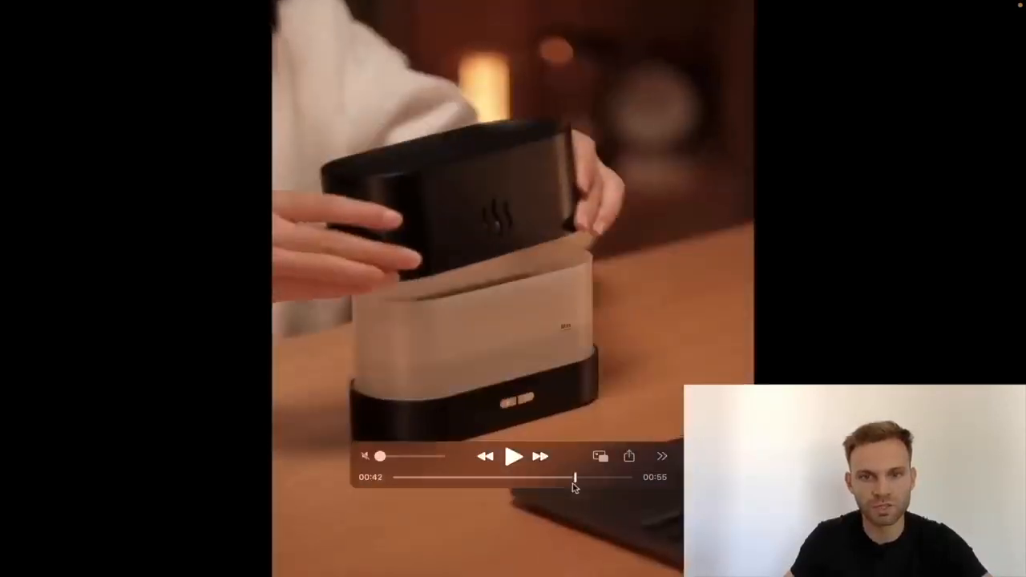
scroll(543, 351, "left", 20)
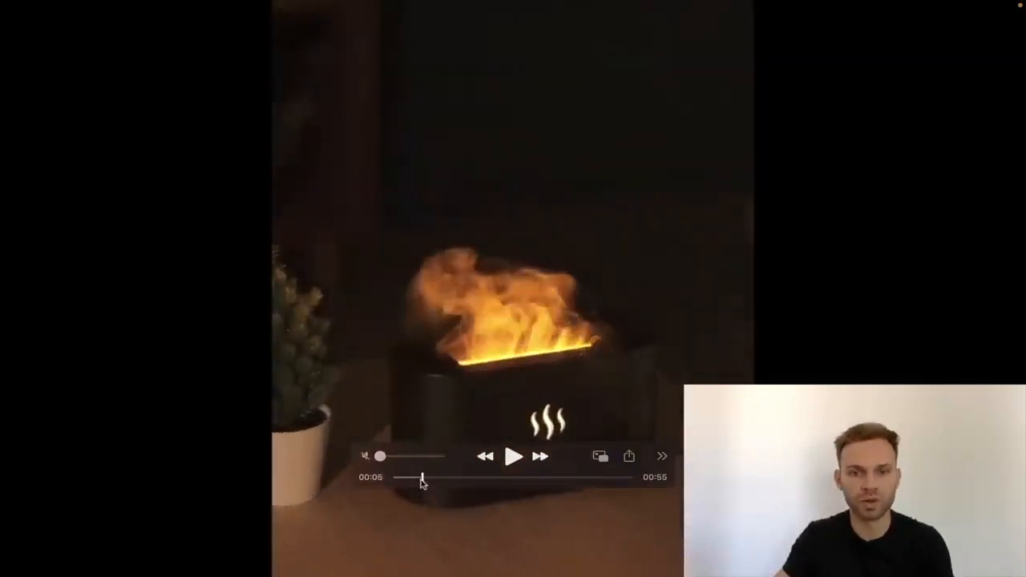
left_click_drag(423, 478, 559, 478)
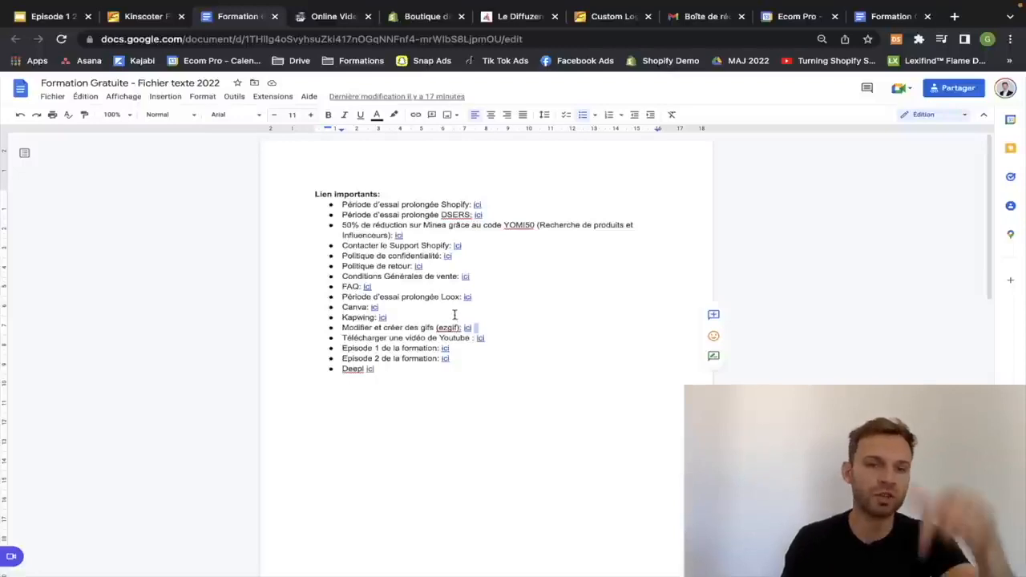
Step: Follow the 'Modifier et créer des gifs (ezgif)' link to the ezgif Video Cutter
left_click(466, 327)
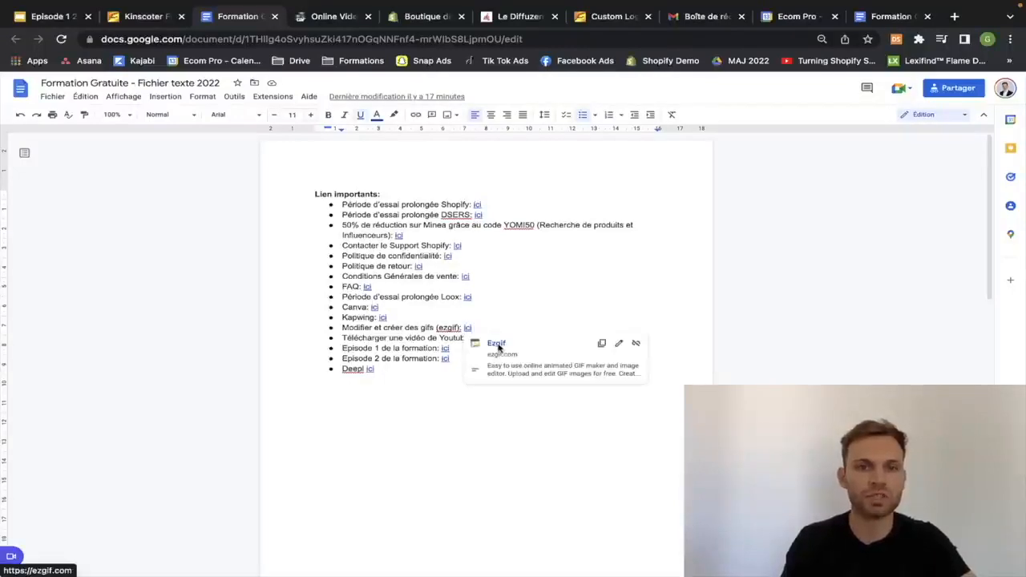
left_click(328, 19)
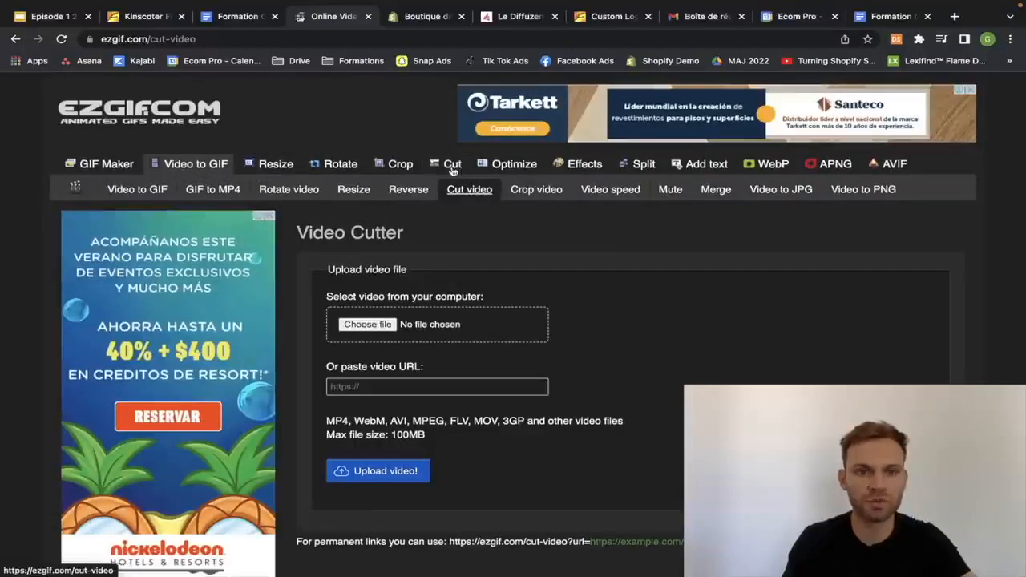
Step: Upload 'Simulation flame aroma diffuser.mp4' to ezgif's video cutter
left_click(381, 326)
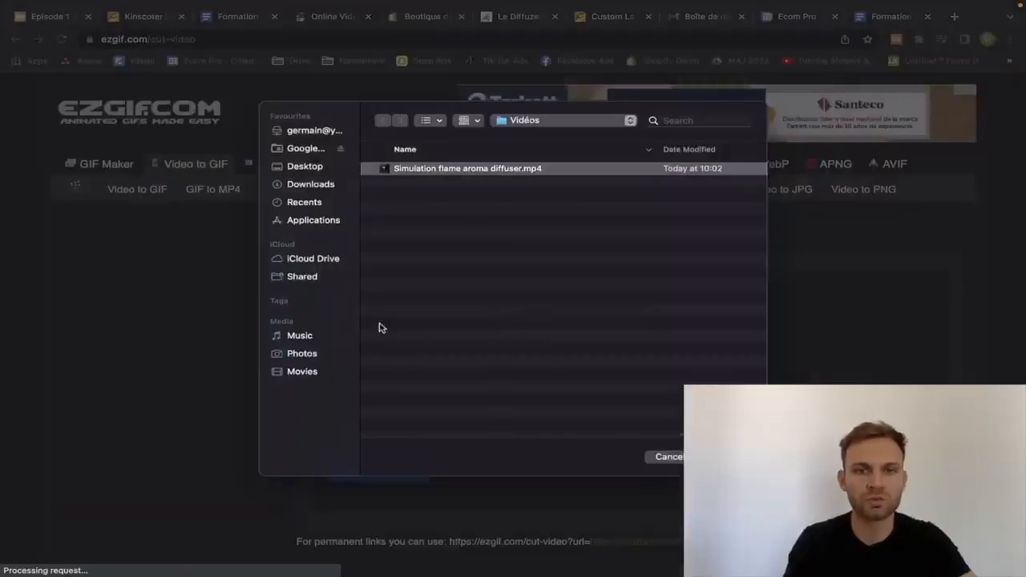
key("Return")
scroll(381, 327, "down", 2)
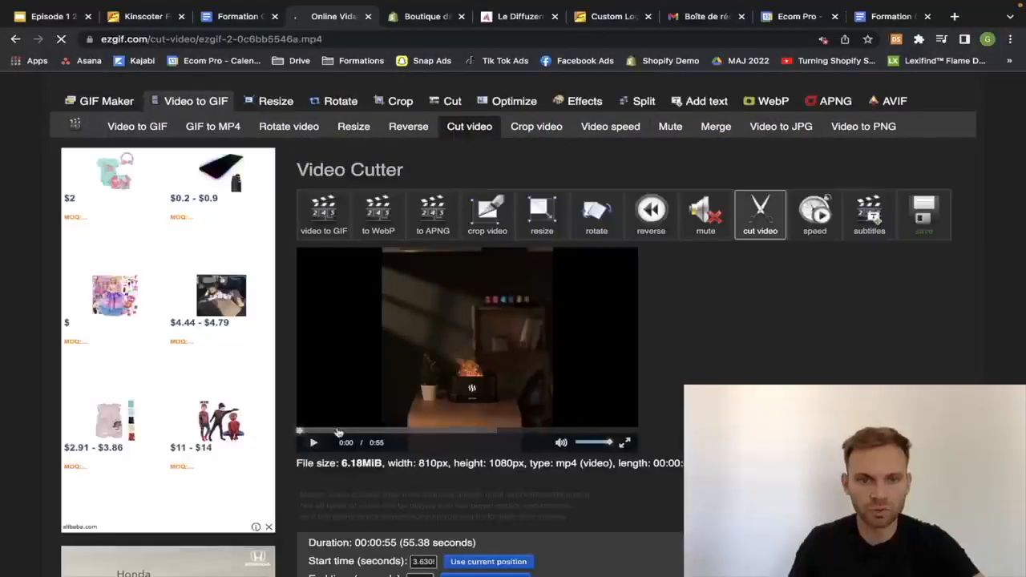
scroll(337, 432, "down", 1)
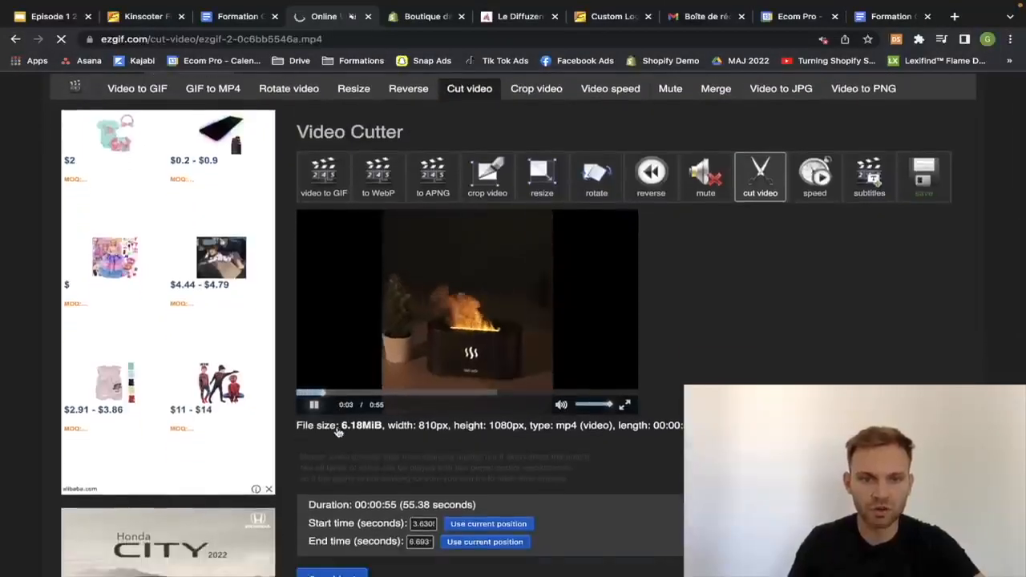
Step: Cut the video to a 3-second clip from about 3.3 s to 6.5 s
left_click(316, 405)
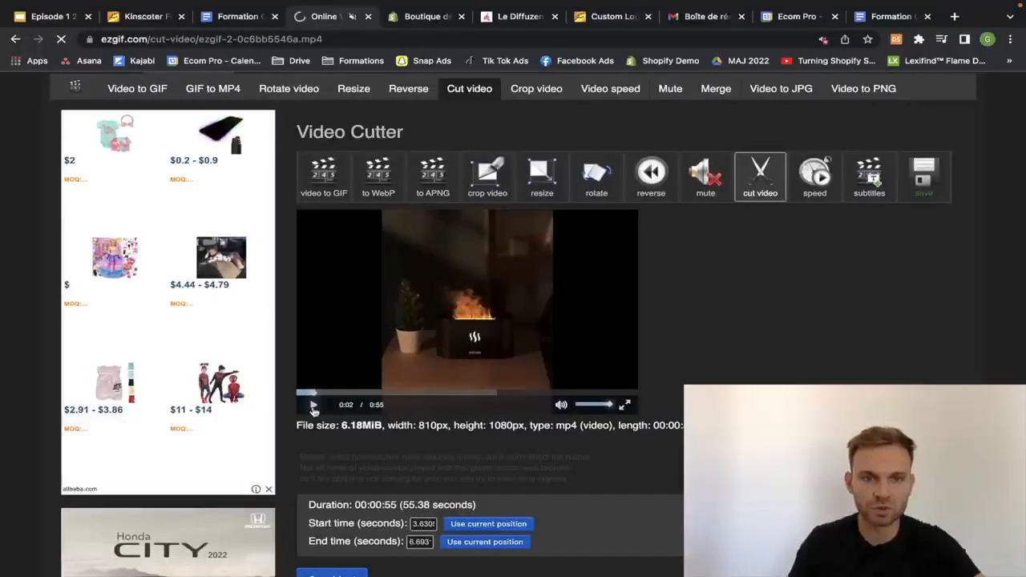
left_click(313, 407)
left_click(313, 404)
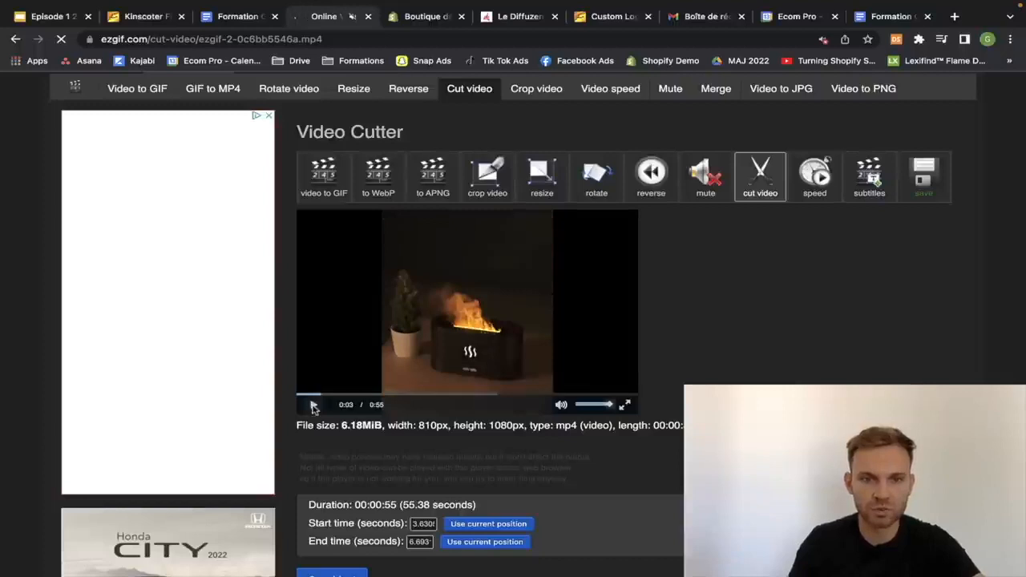
scroll(313, 410, "down", 1)
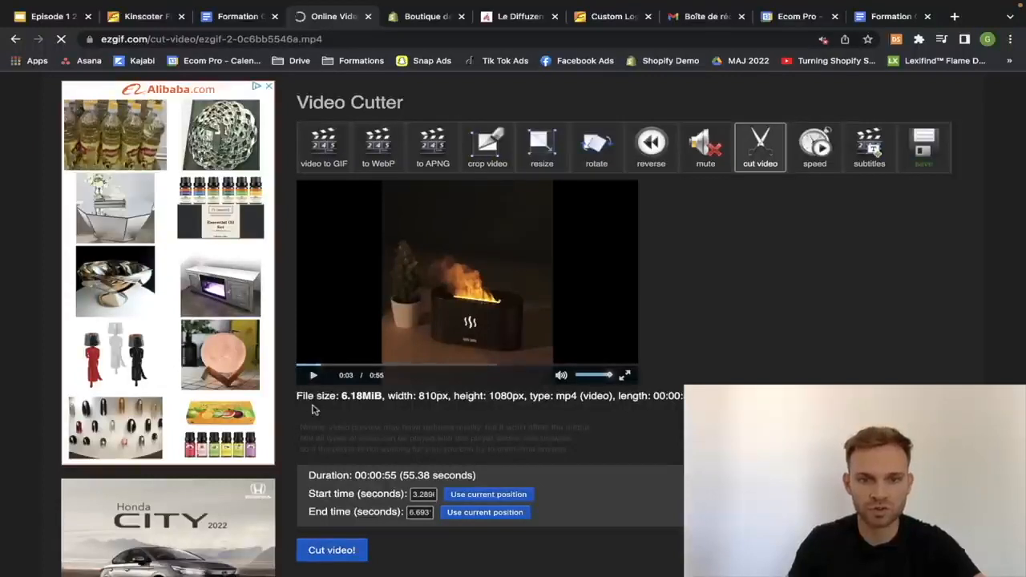
left_click(314, 376)
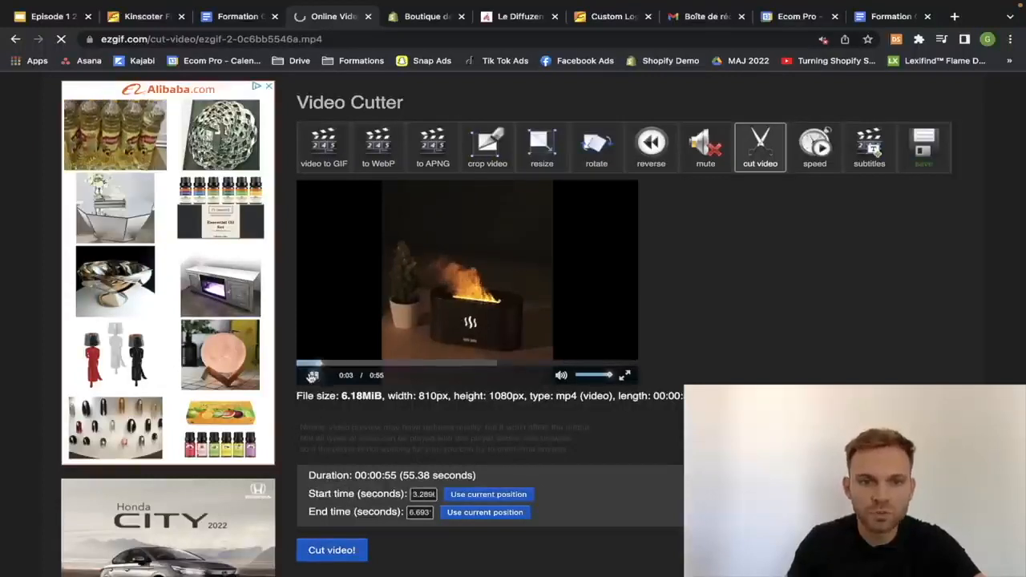
left_click(314, 375)
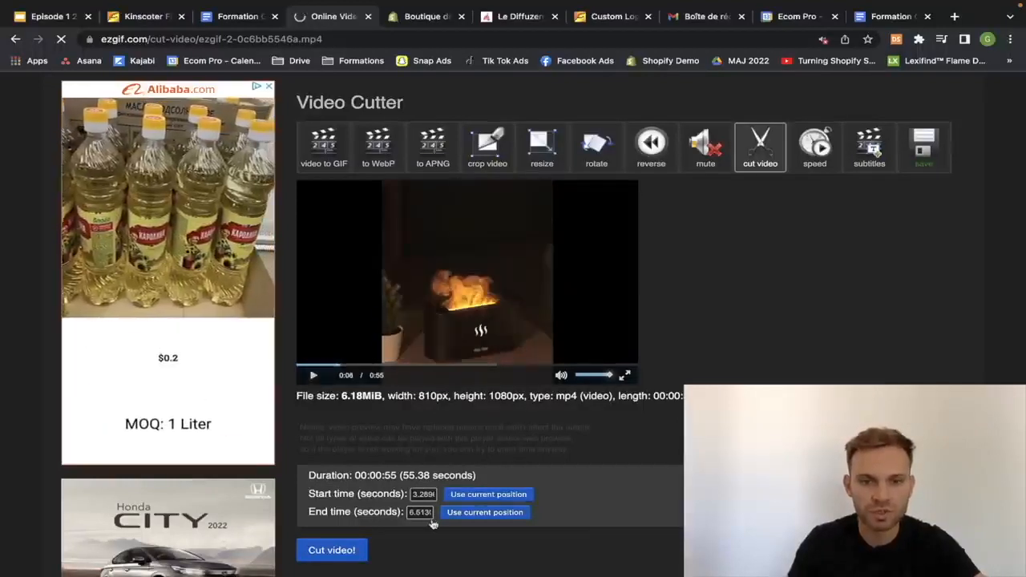
scroll(433, 523, "down", 1)
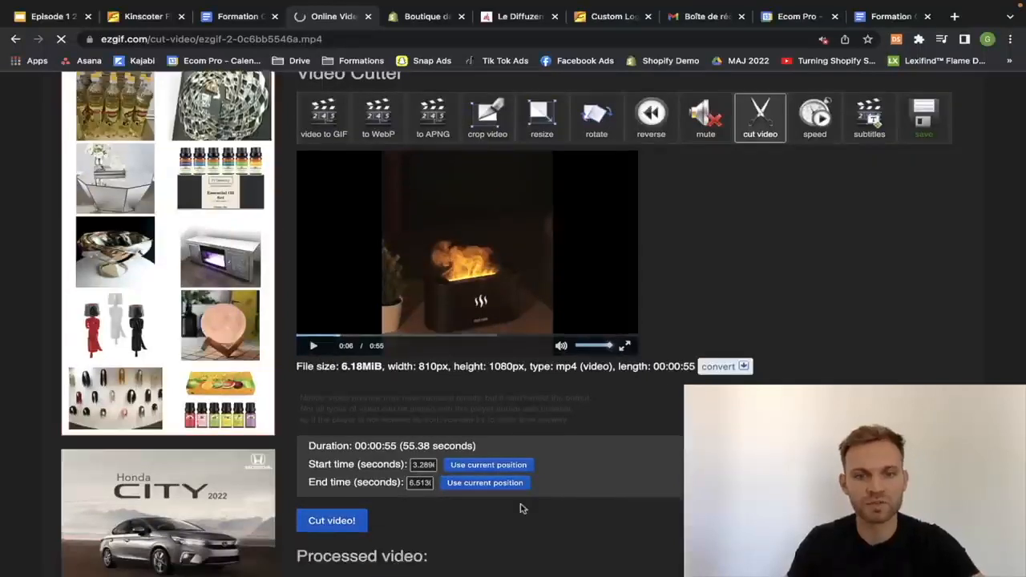
scroll(521, 508, "down", 1)
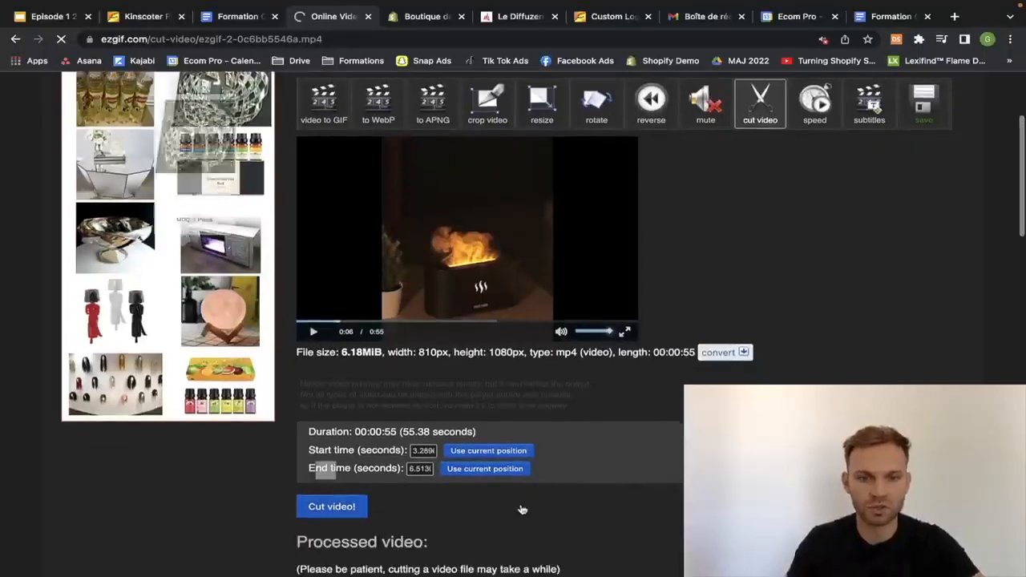
scroll(661, 446, "down", 10)
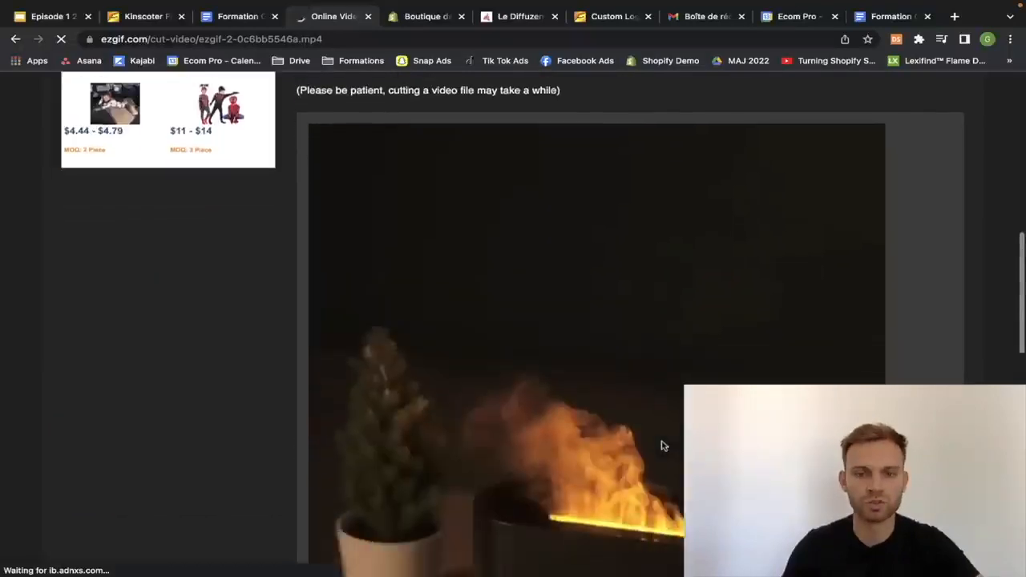
scroll(562, 320, "down", 2)
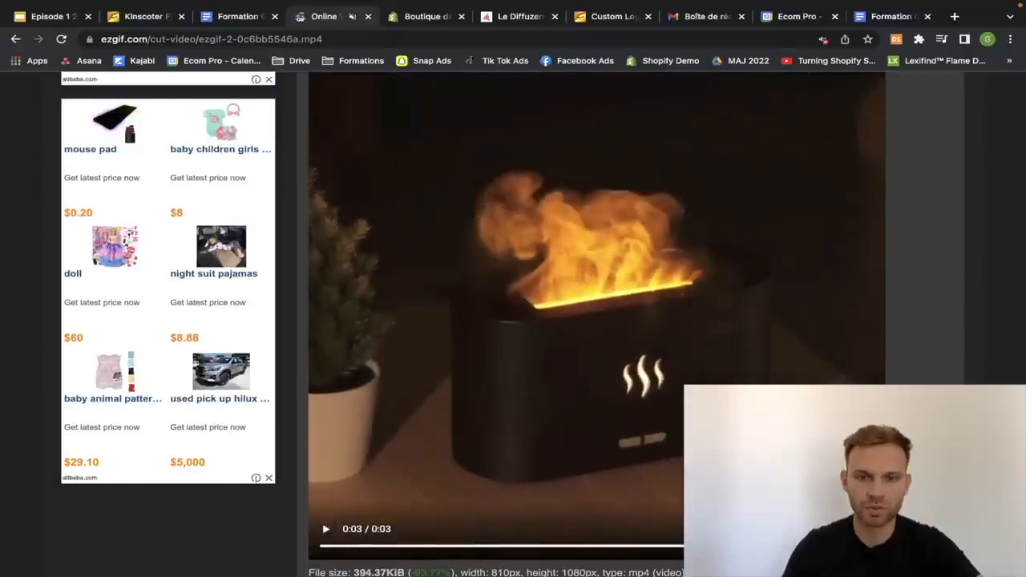
Step: Download the cut 3-second clip as an MP4
scroll(561, 321, "up", 1)
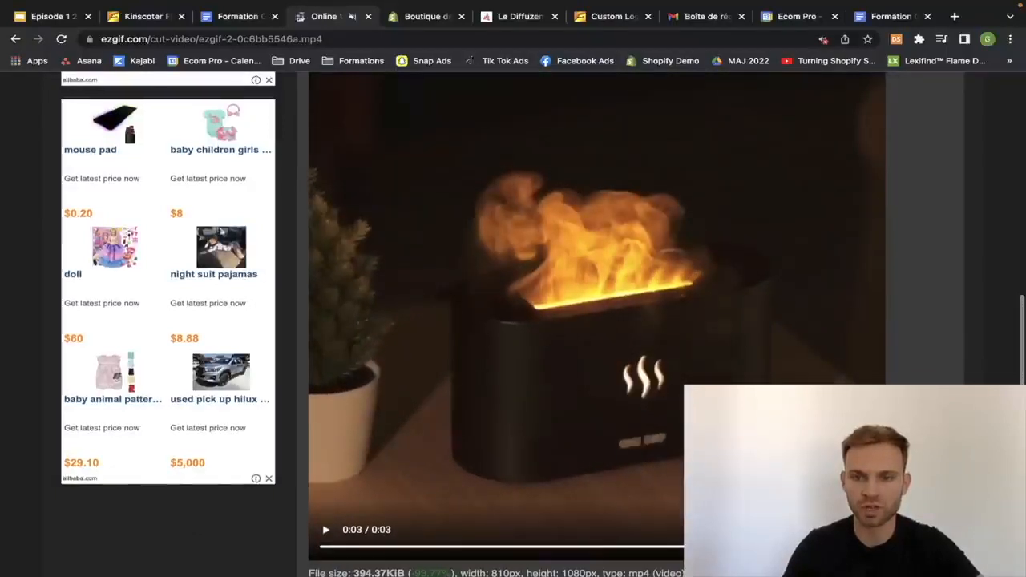
scroll(689, 437, "up", 1)
left_click(871, 533)
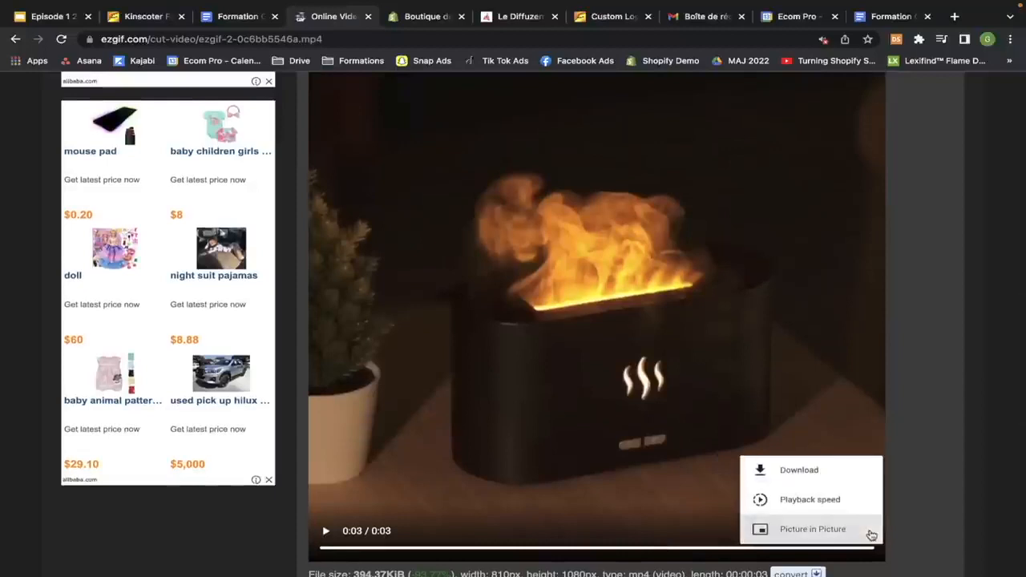
key("Up")
key("Up")
key("Return")
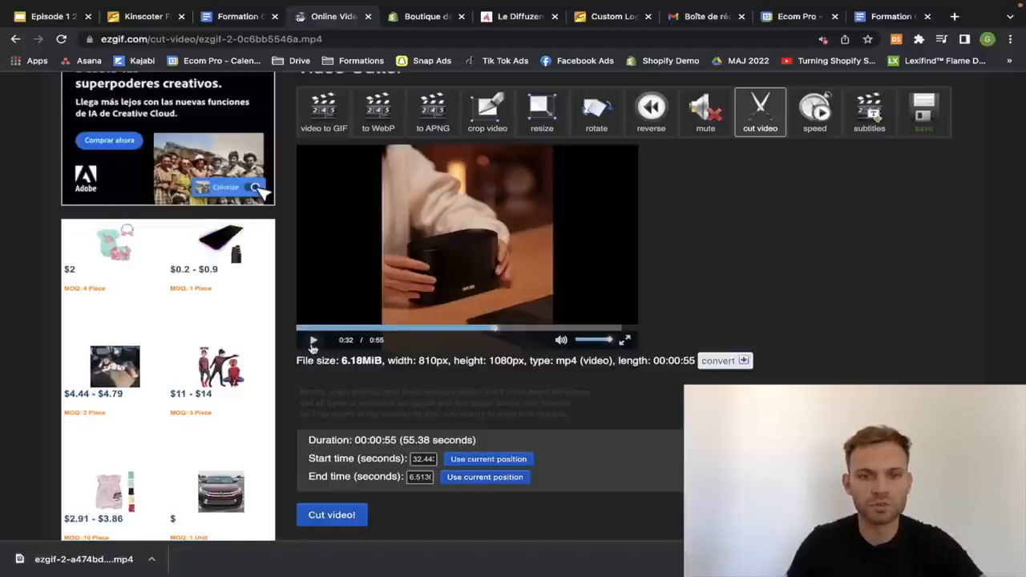
Step: Cut a second 10-second clip ending at 42.18 s and download it as MP4
left_click(313, 341)
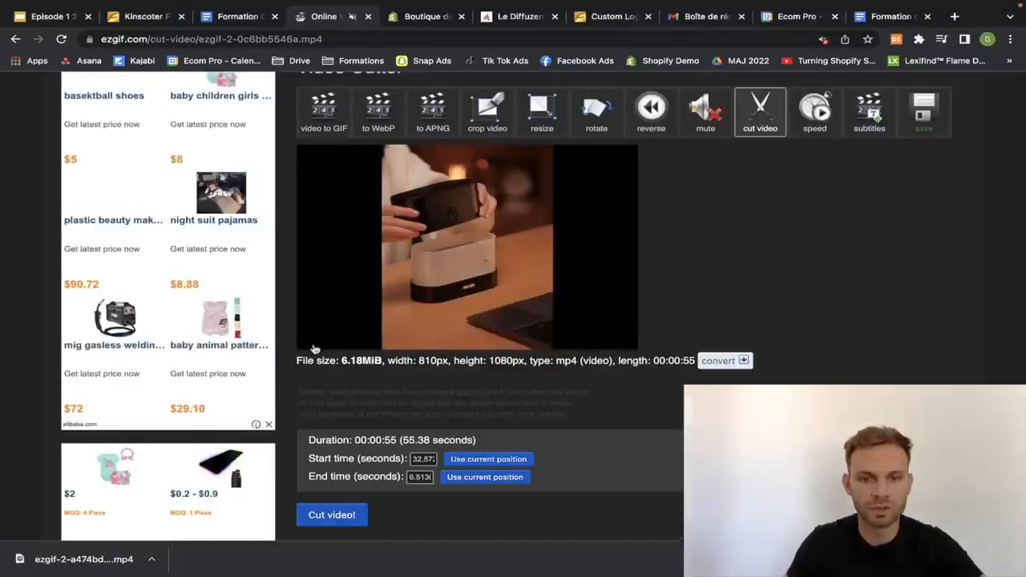
left_click(451, 476)
scroll(452, 473, "down", 1)
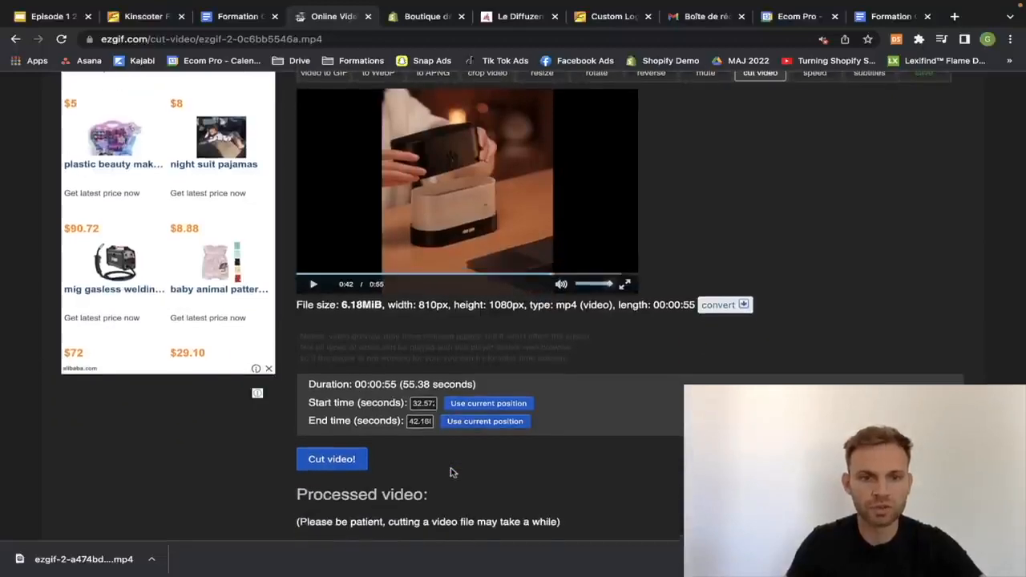
scroll(564, 348, "down", 6)
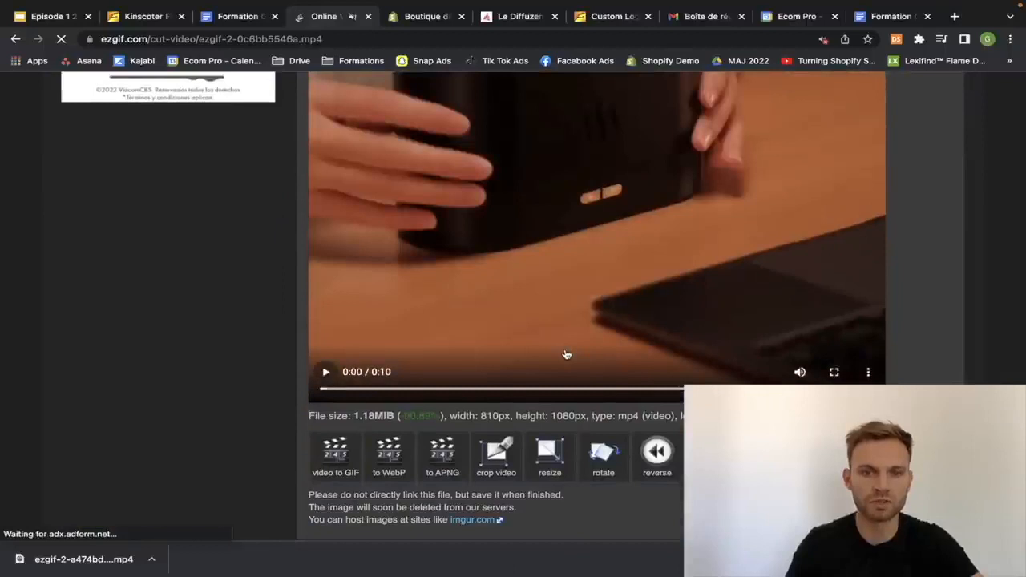
scroll(564, 353, "up", 3)
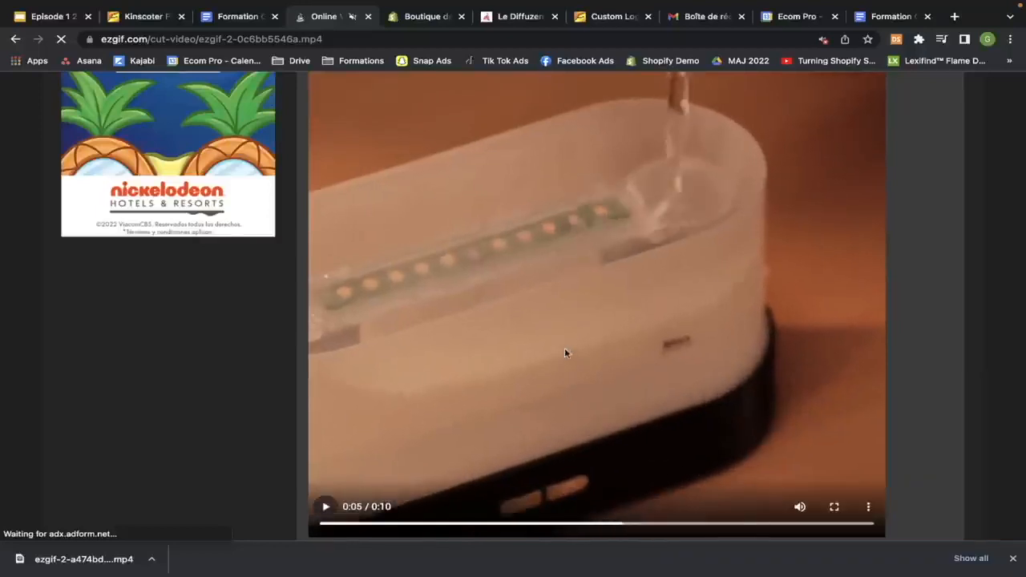
left_click(868, 506)
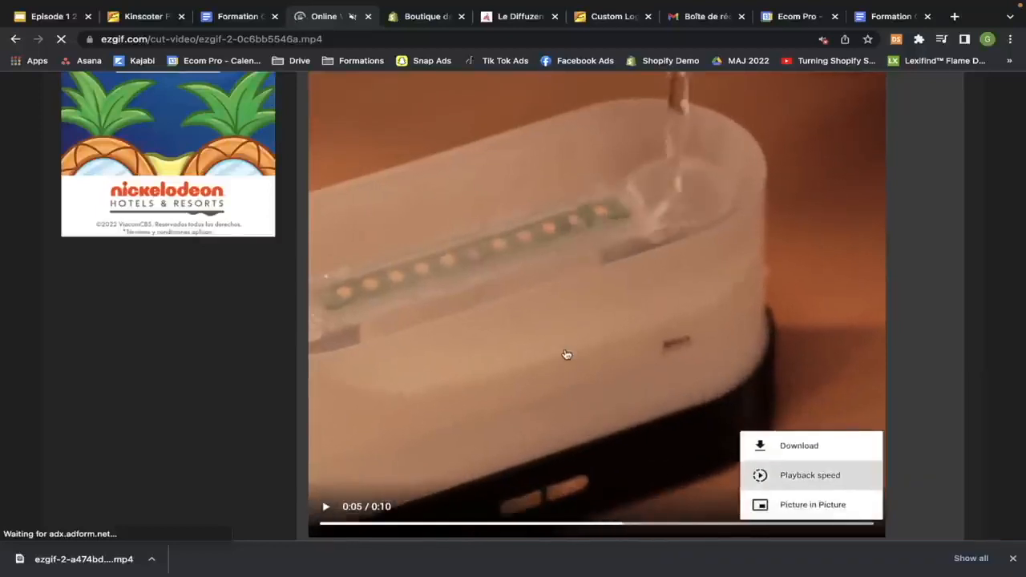
left_click(816, 448)
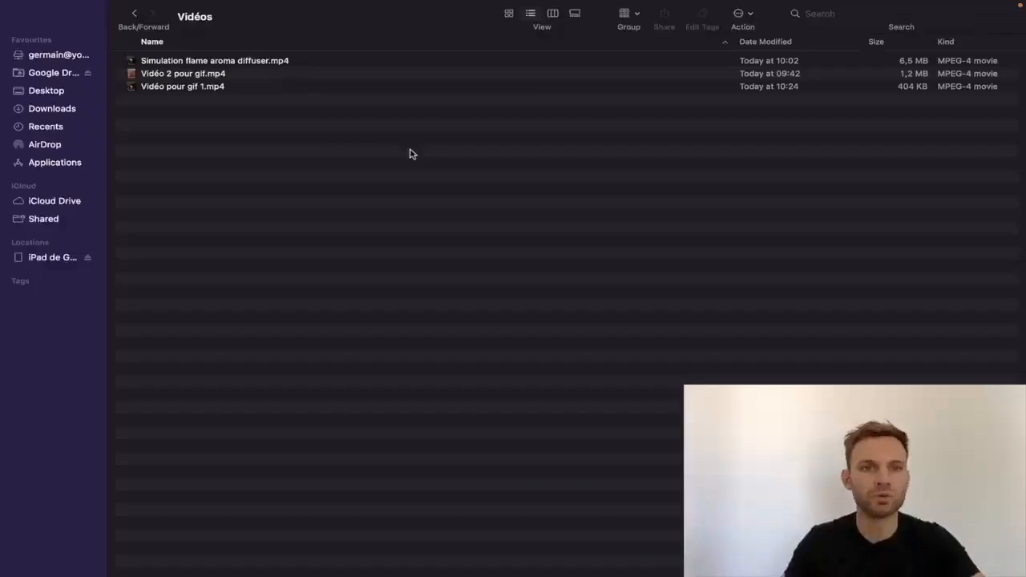
Step: Select Vidéo pour gif 1.mp4 in the Vidéos folder, then return to ezgif's Video to GIF page
key("Up")
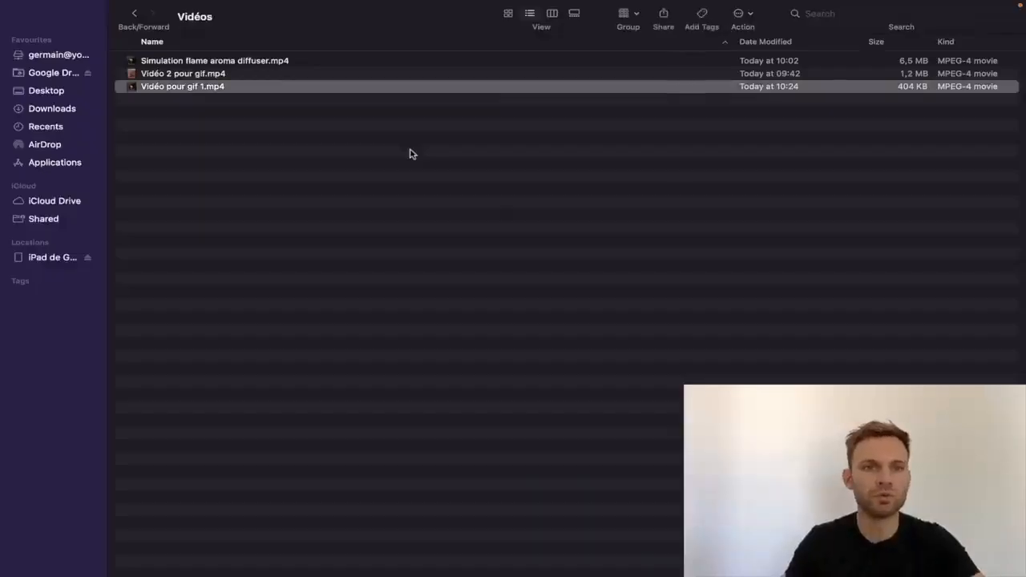
key("Up")
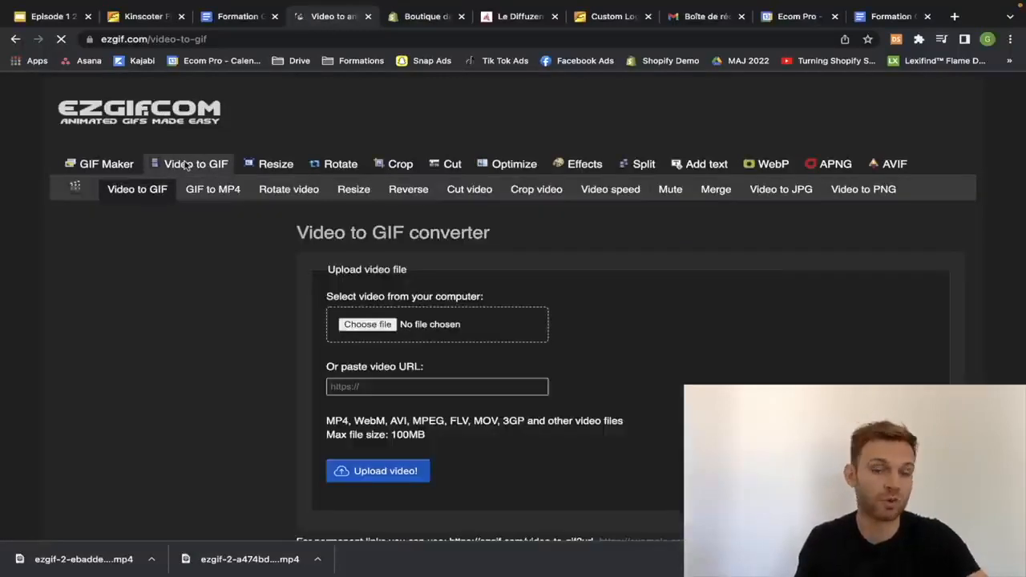
Step: Load Vidéo pour gif 1.mp4 and convert it to a GIF at 5 fps
left_click(367, 324)
left_click(453, 172)
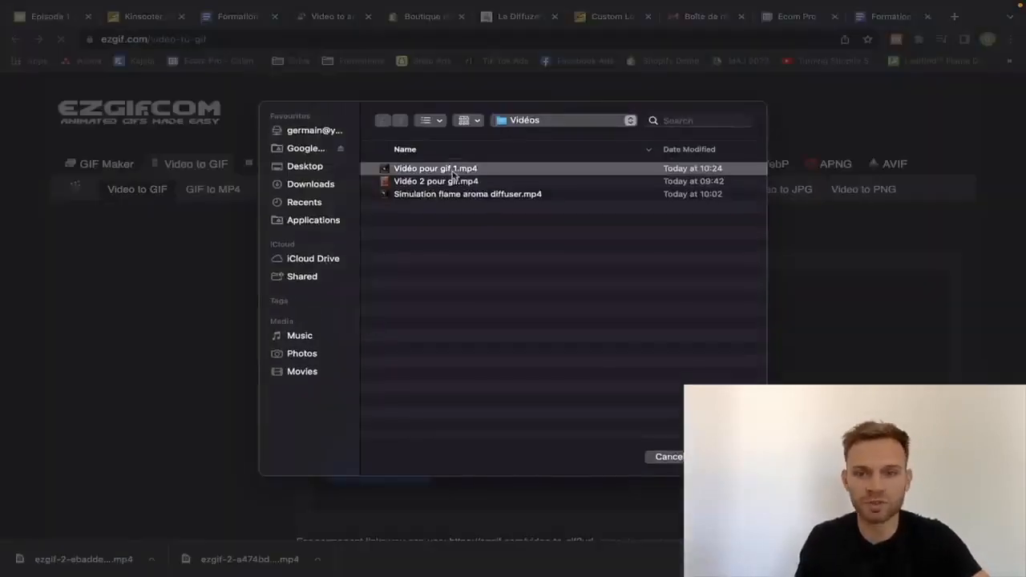
double_click(453, 170)
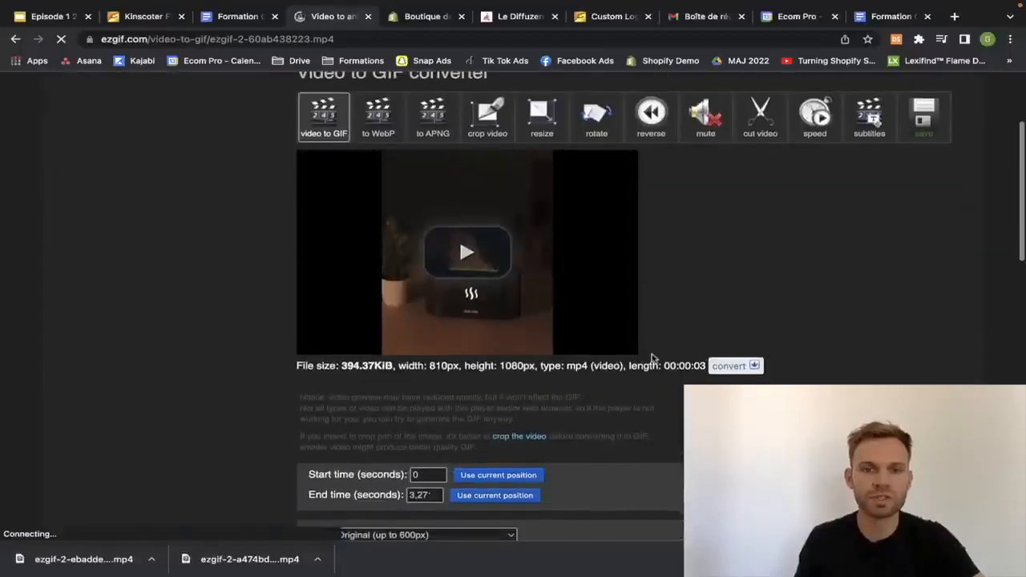
scroll(652, 358, "down", 2)
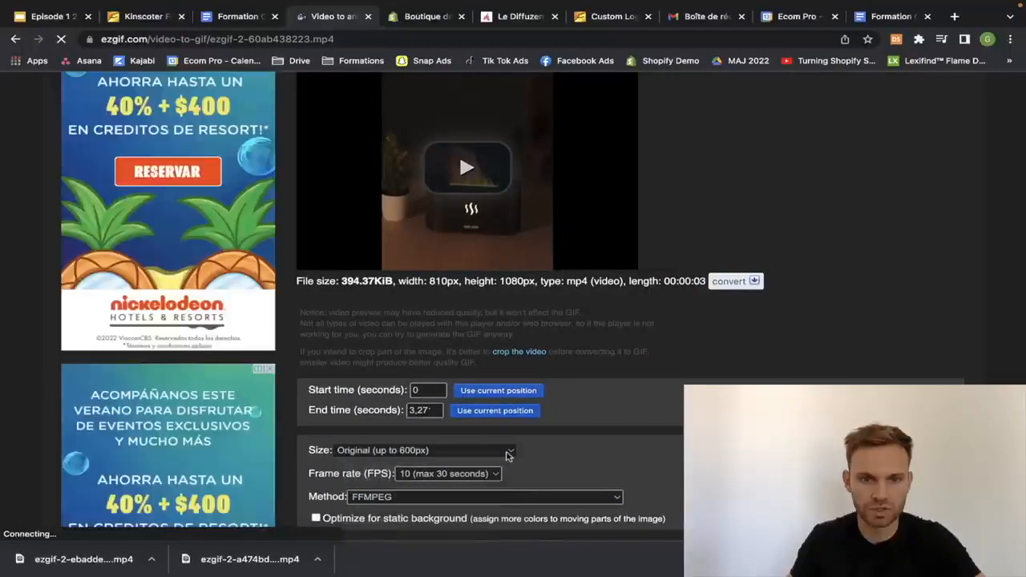
left_click(496, 474)
key("Return")
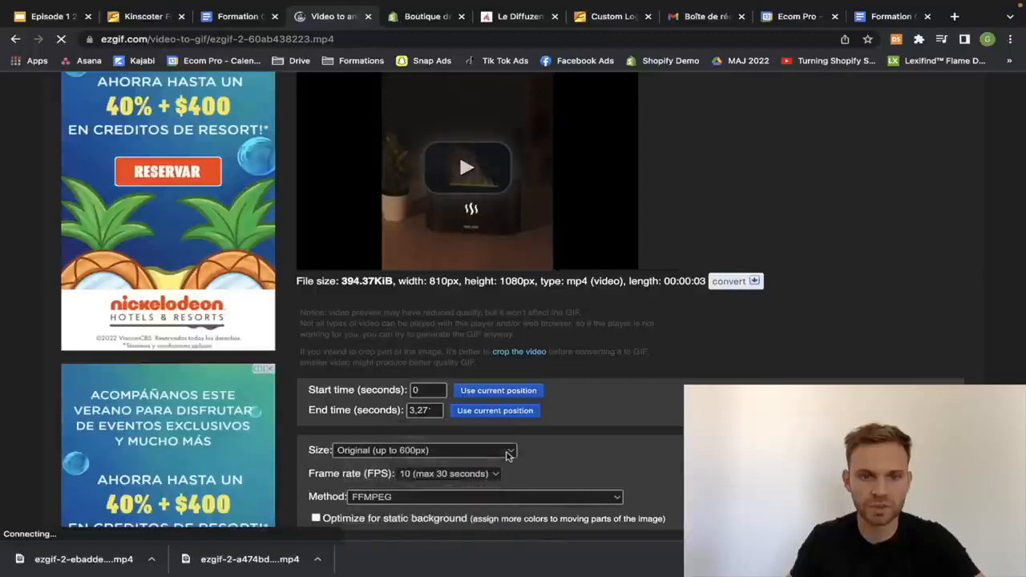
scroll(506, 455, "down", 2)
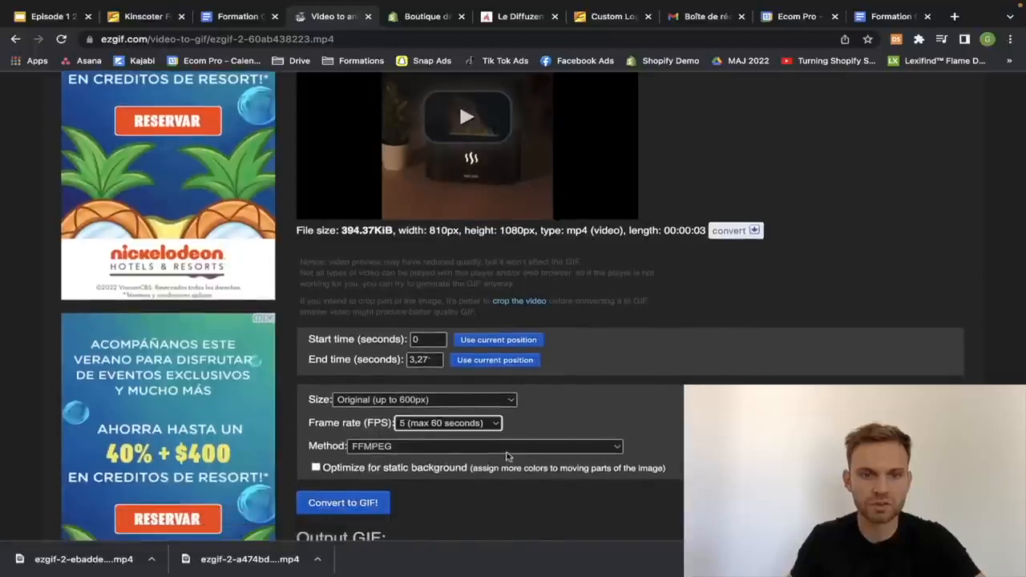
scroll(465, 398, "down", 3)
scroll(465, 399, "down", 12)
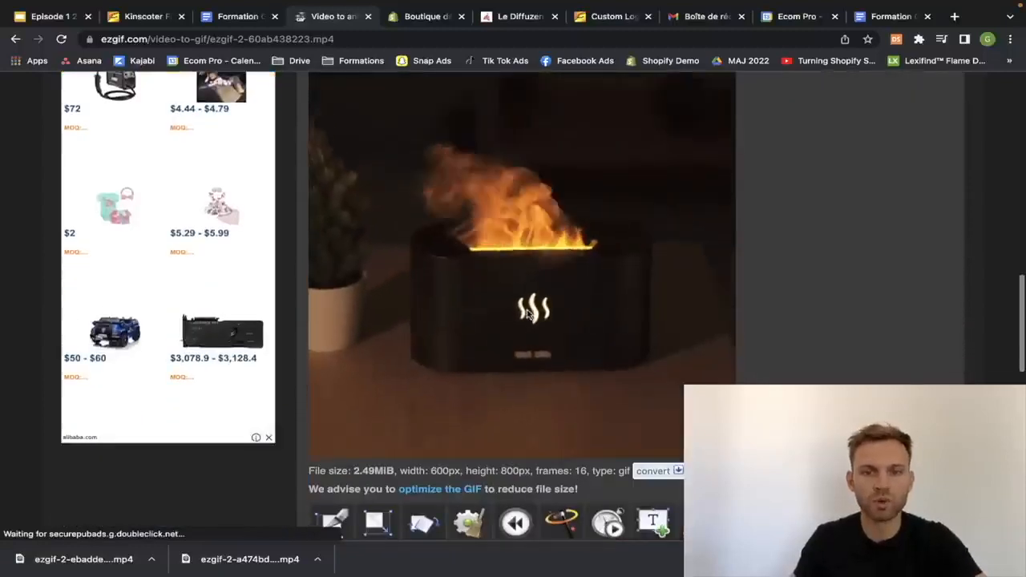
Step: Save the converted GIF as 'gif 1 flame diffuser.gif'
right_click(545, 306)
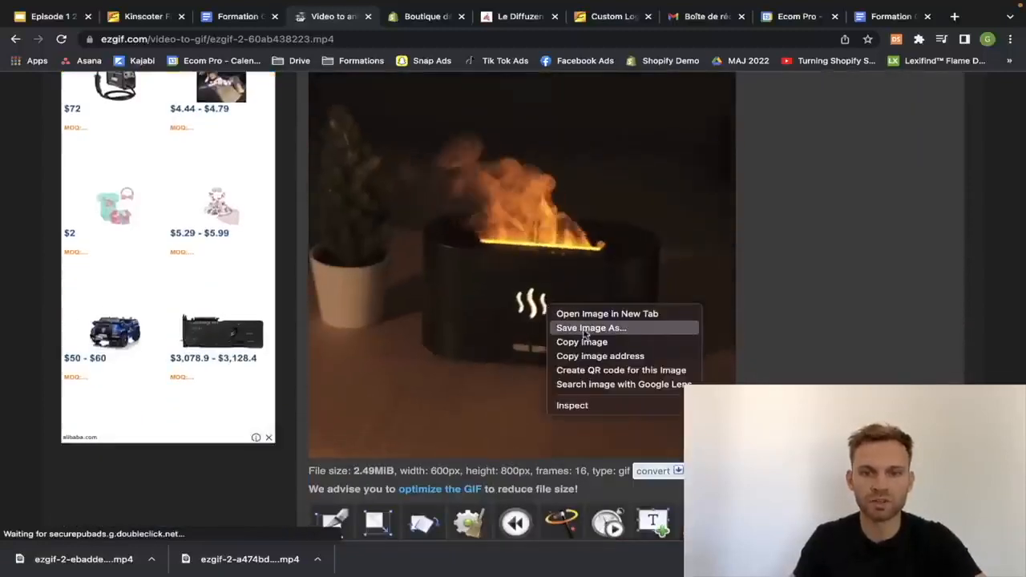
left_click(571, 328)
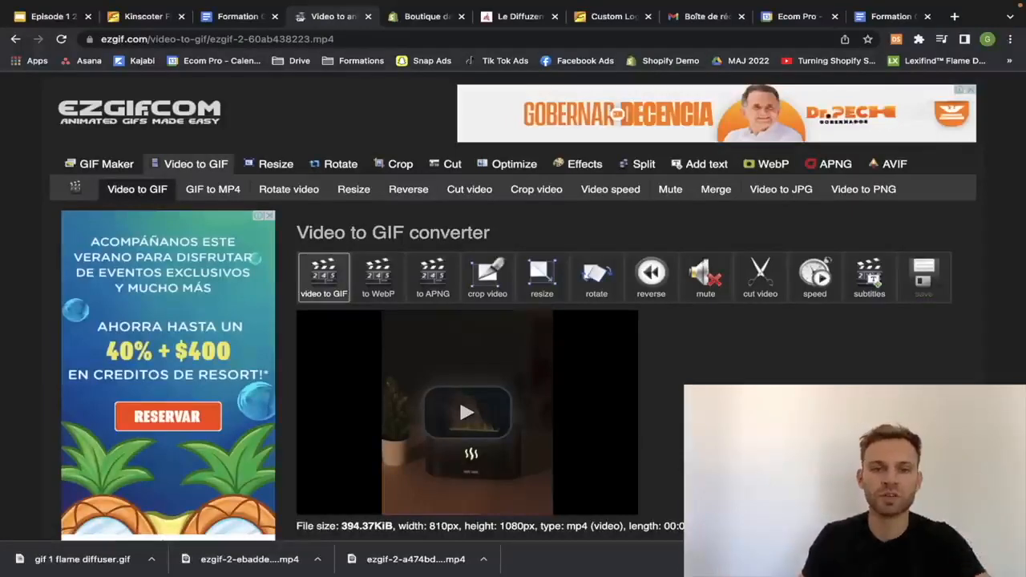
scroll(513, 321, "down", 1)
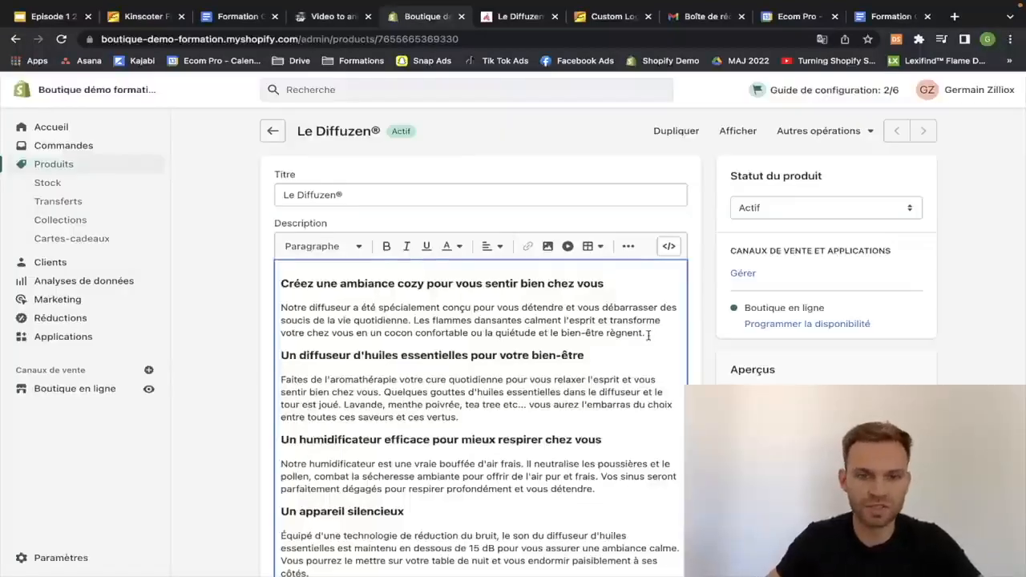
Step: Upload gif 1.gif and insert it on a new line after the first paragraph
left_click(648, 335)
key("Return")
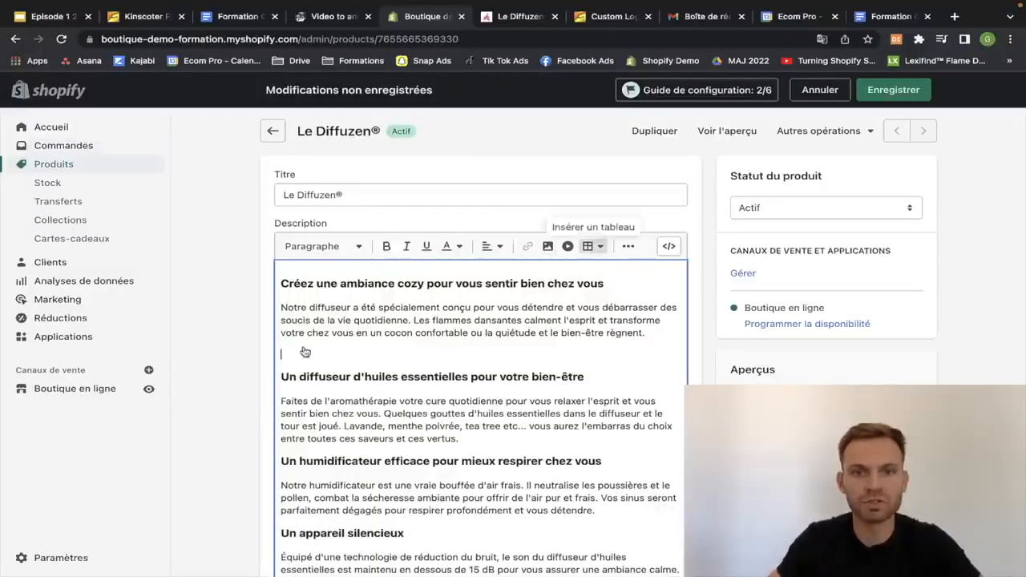
left_click(547, 246)
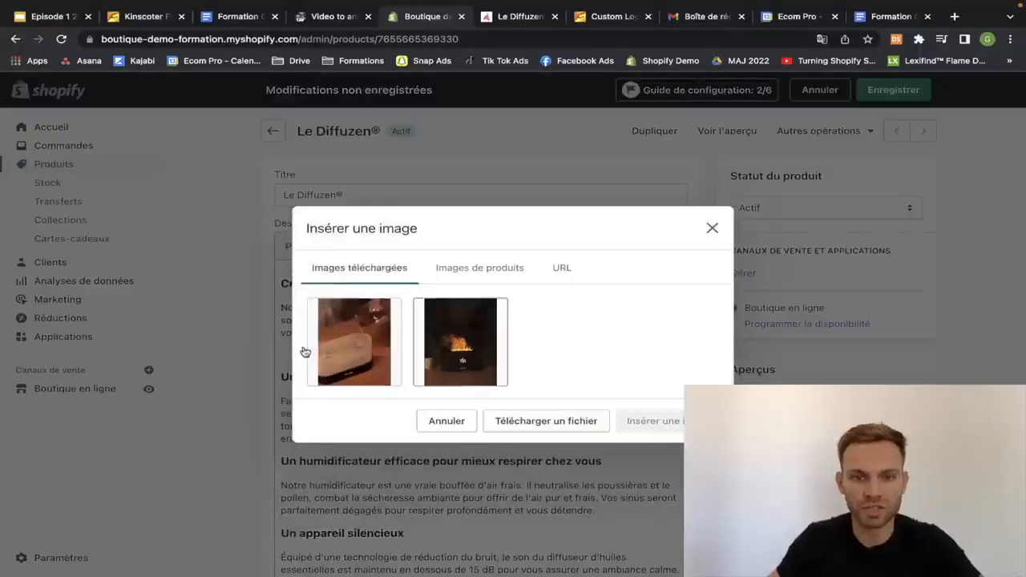
left_click(523, 425)
left_click(414, 221)
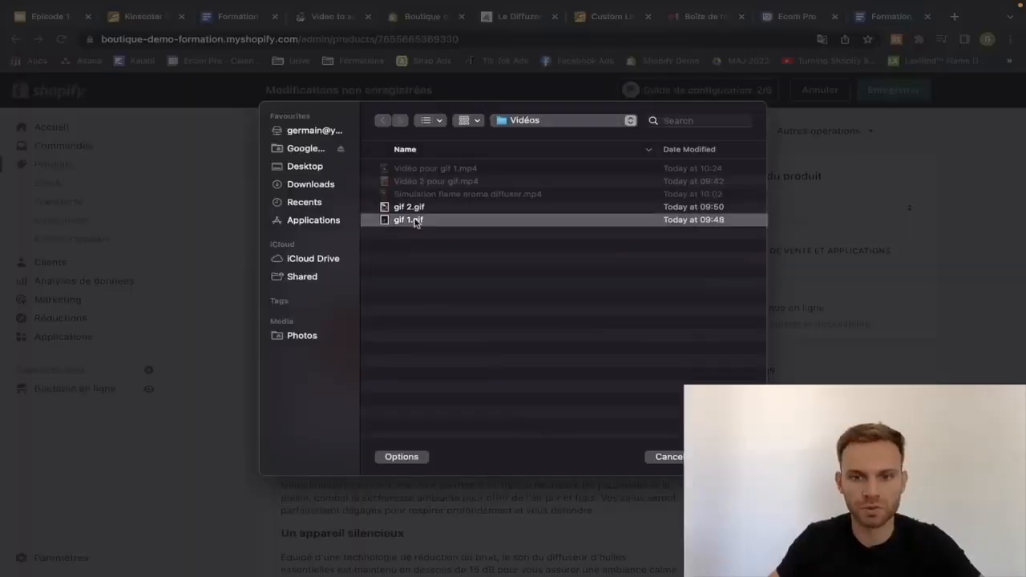
double_click(415, 221)
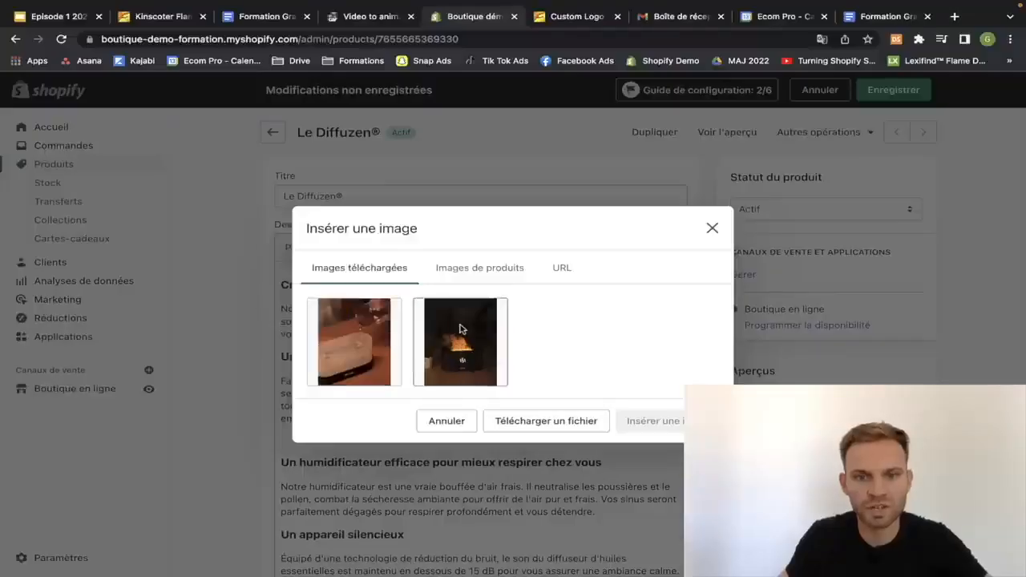
left_click(480, 327)
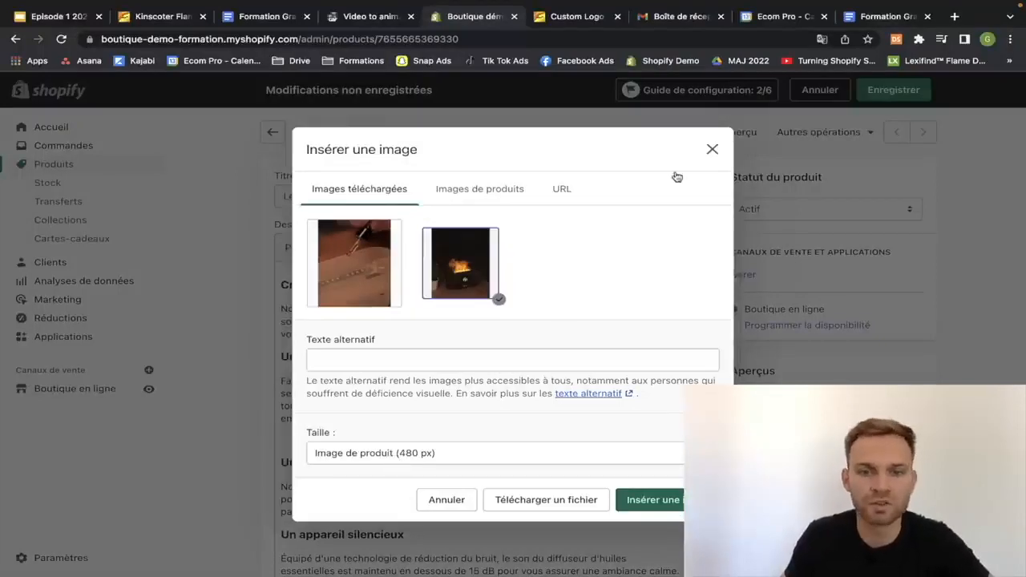
left_click(662, 499)
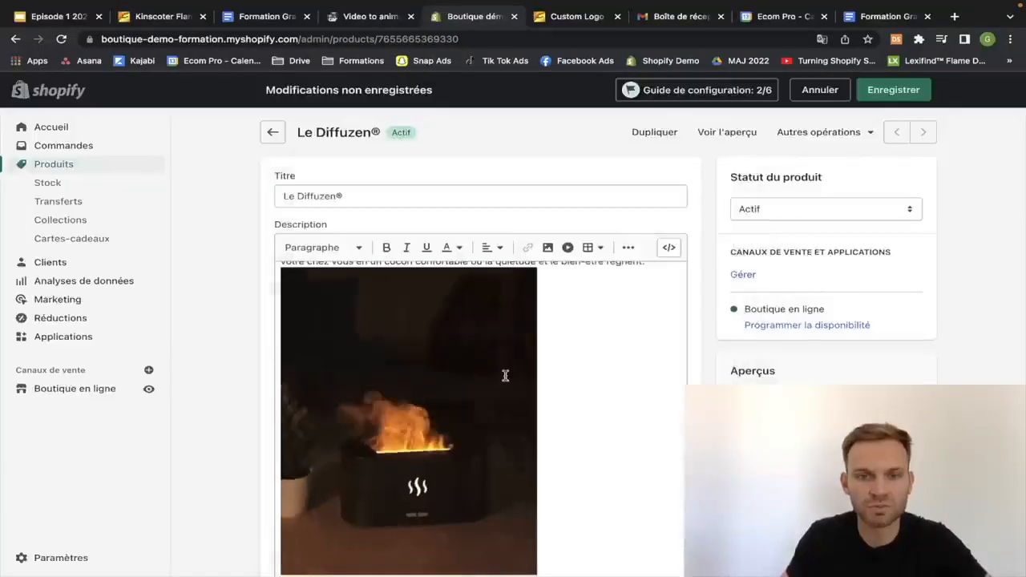
Step: Set the flame GIF's alignment to Centrer
left_click(506, 375)
scroll(506, 375, "up", 1)
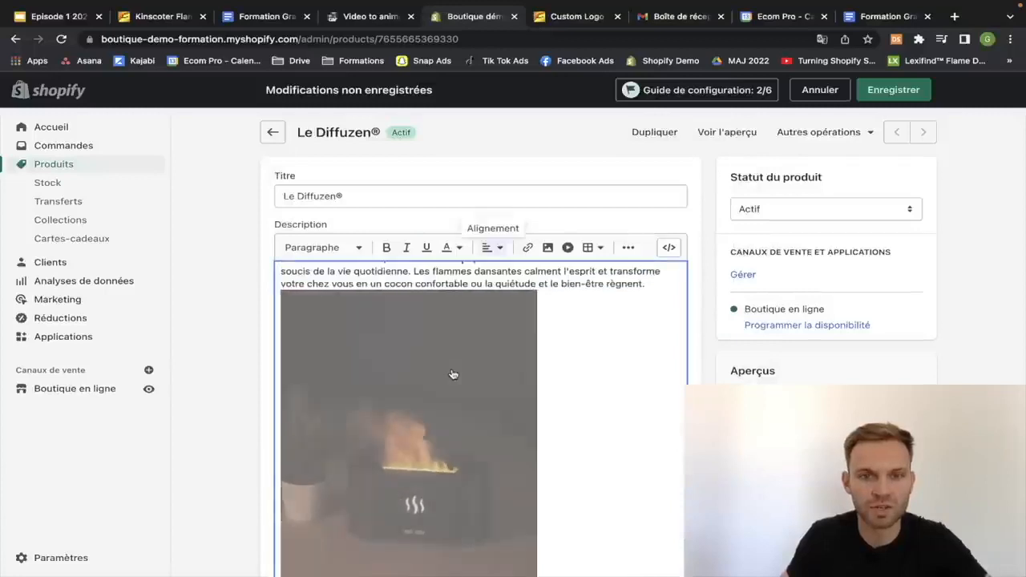
left_click(492, 248)
left_click(493, 287)
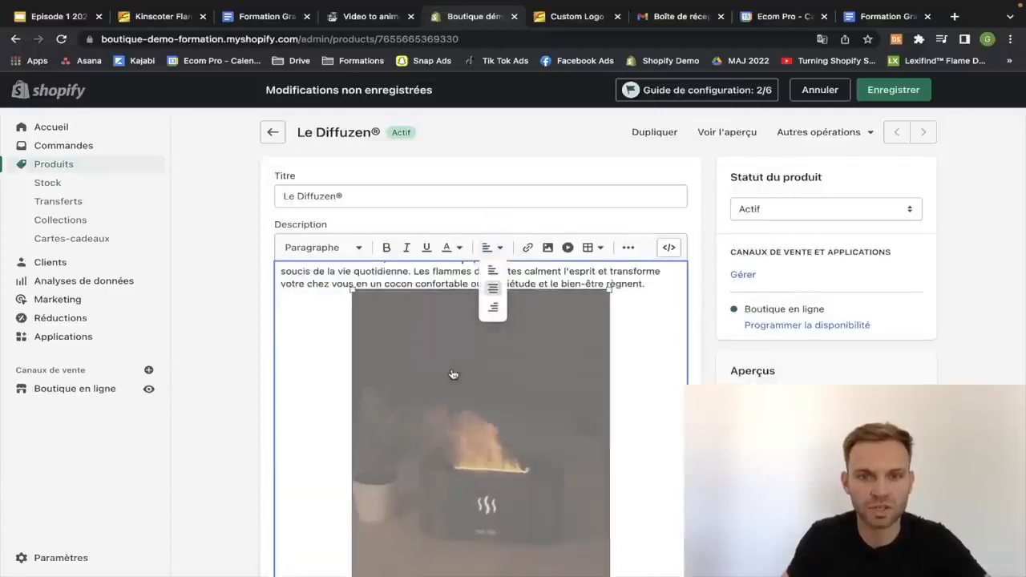
scroll(566, 309, "up", 2)
scroll(566, 309, "down", 1)
left_click(566, 311)
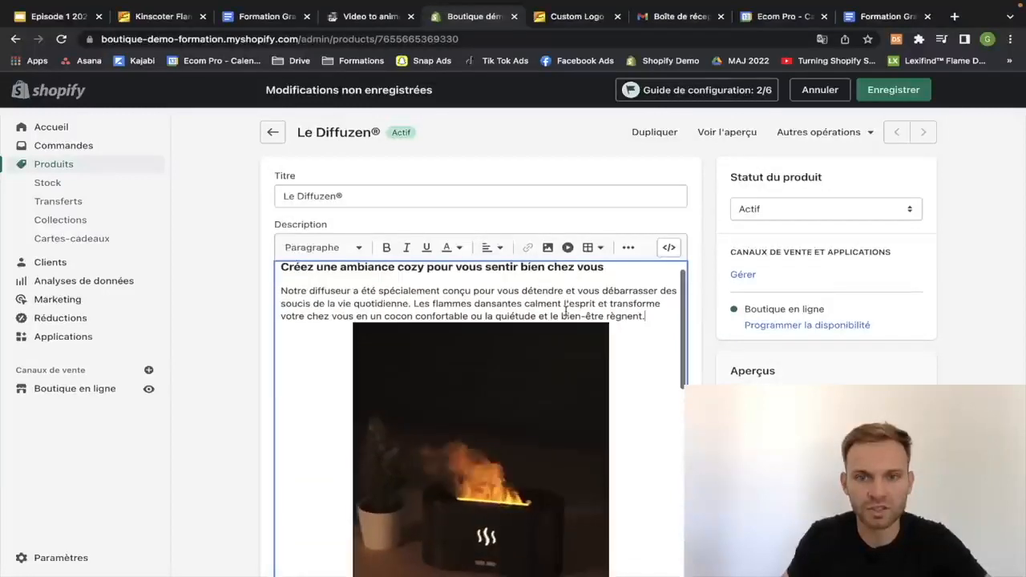
scroll(566, 311, "up", 1)
scroll(566, 311, "down", 1)
scroll(566, 311, "up", 1)
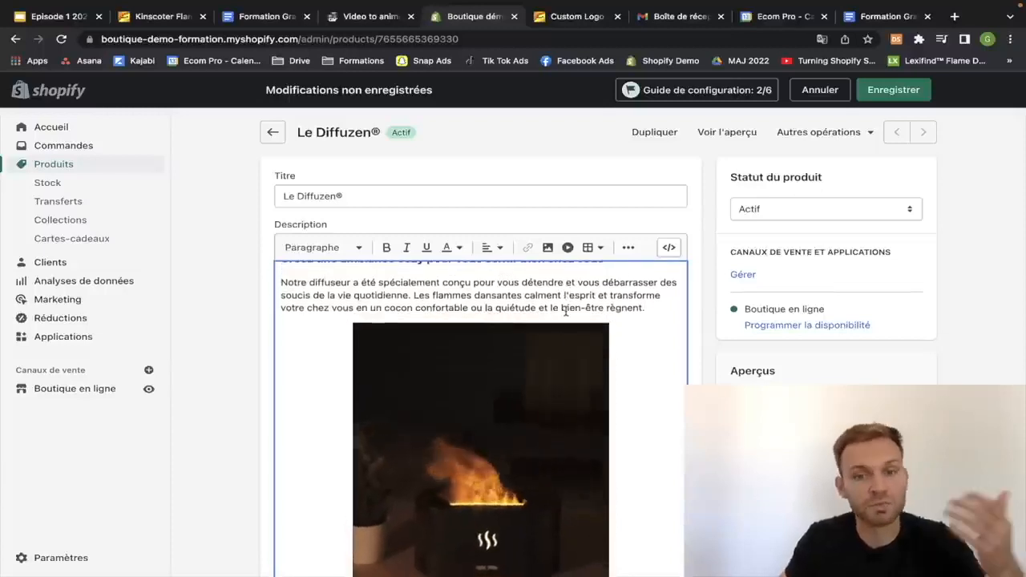
scroll(566, 311, "down", 3)
scroll(566, 311, "down", 2)
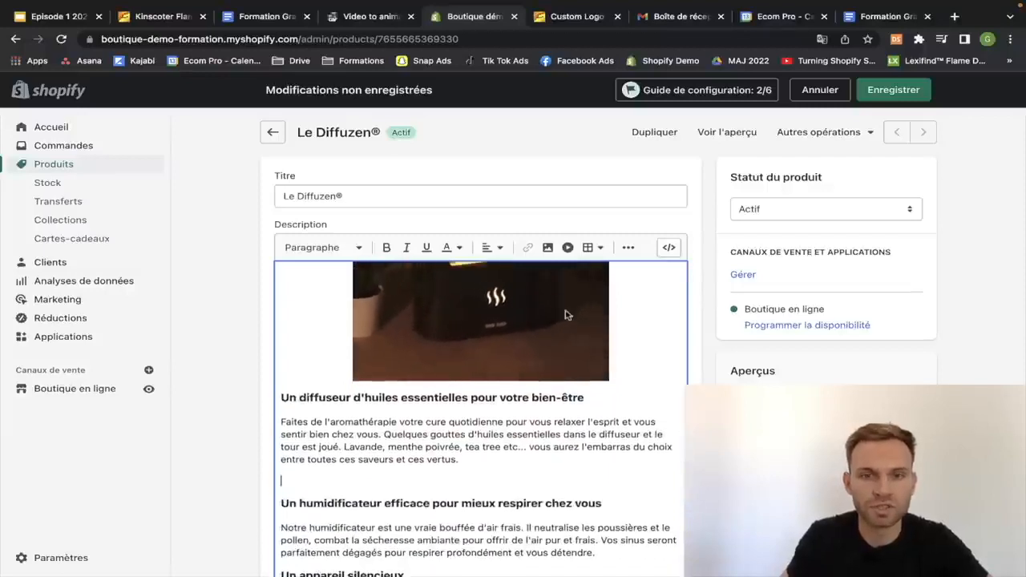
Step: Insert another uploaded GIF into the description and centre it
left_click(547, 247)
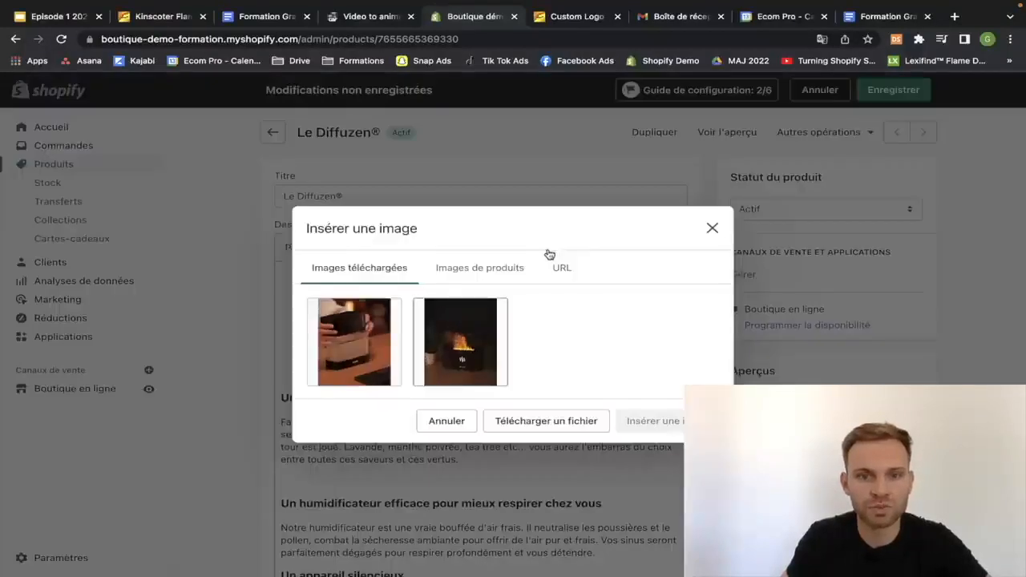
key("Tab")
key("space")
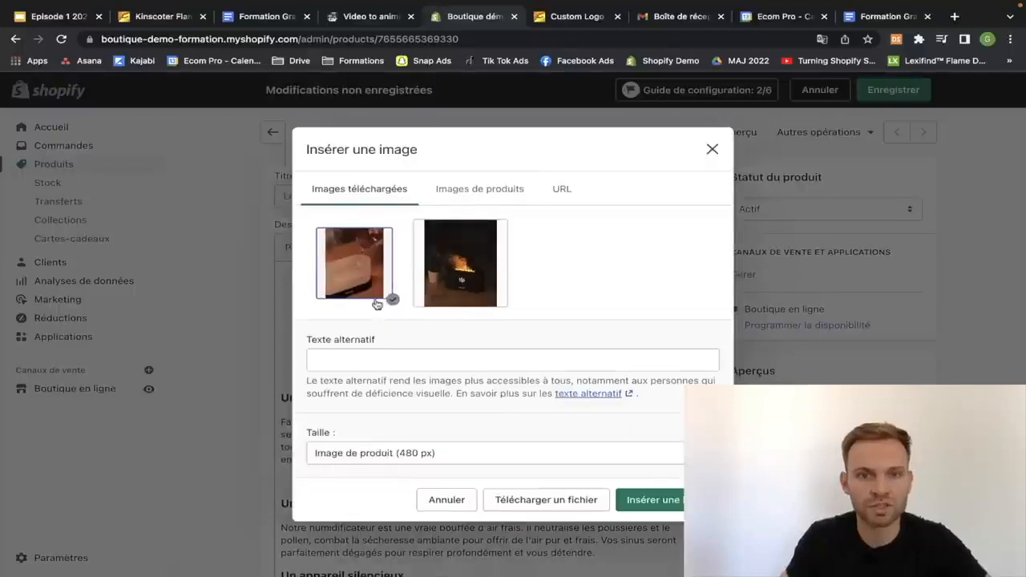
left_click(653, 499)
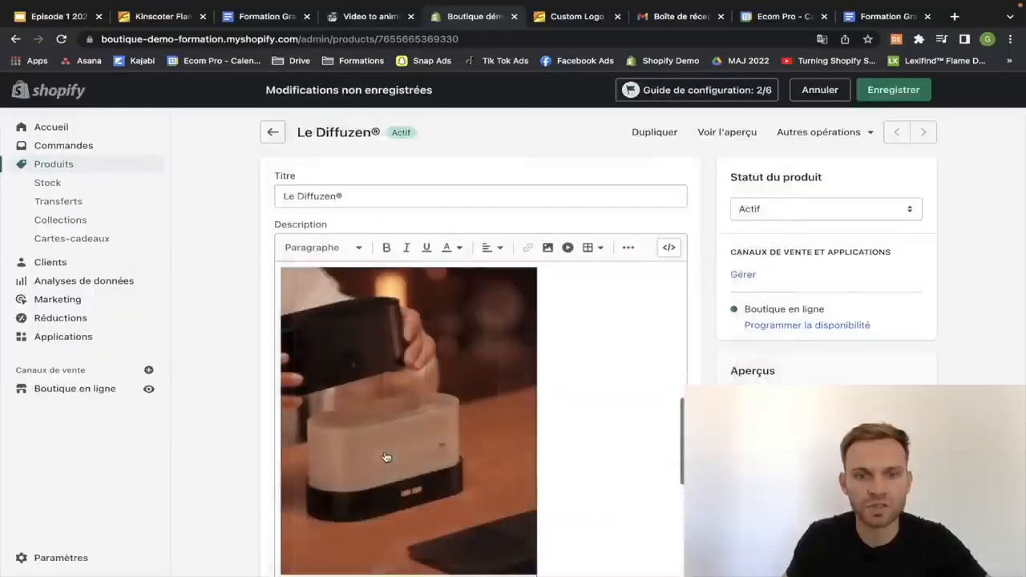
left_click(492, 248)
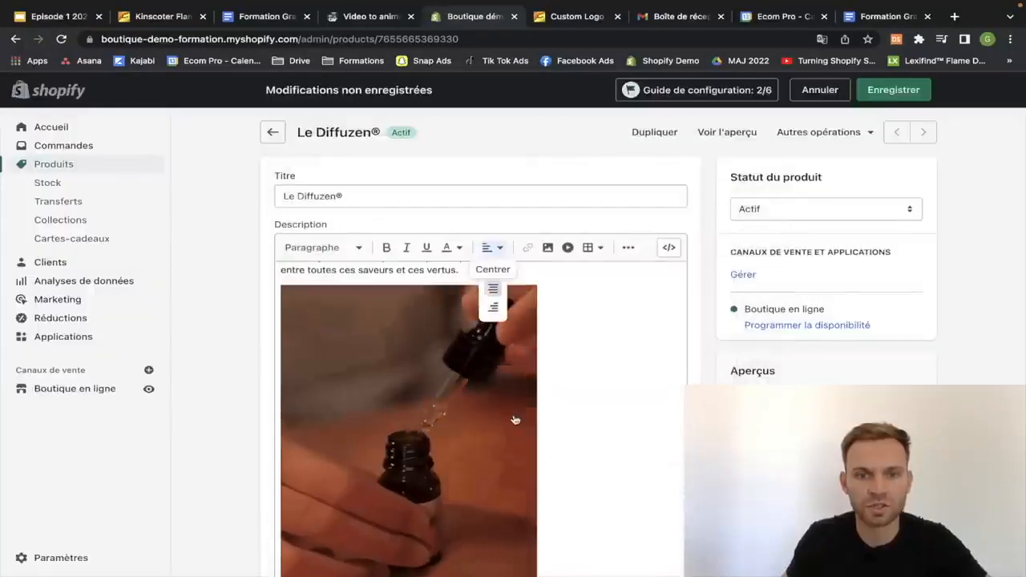
left_click(493, 289)
Step: Save the product with Enregistrer and load the le-diffuzen.com storefront
scroll(561, 325, "down", 1)
scroll(561, 325, "up", 1)
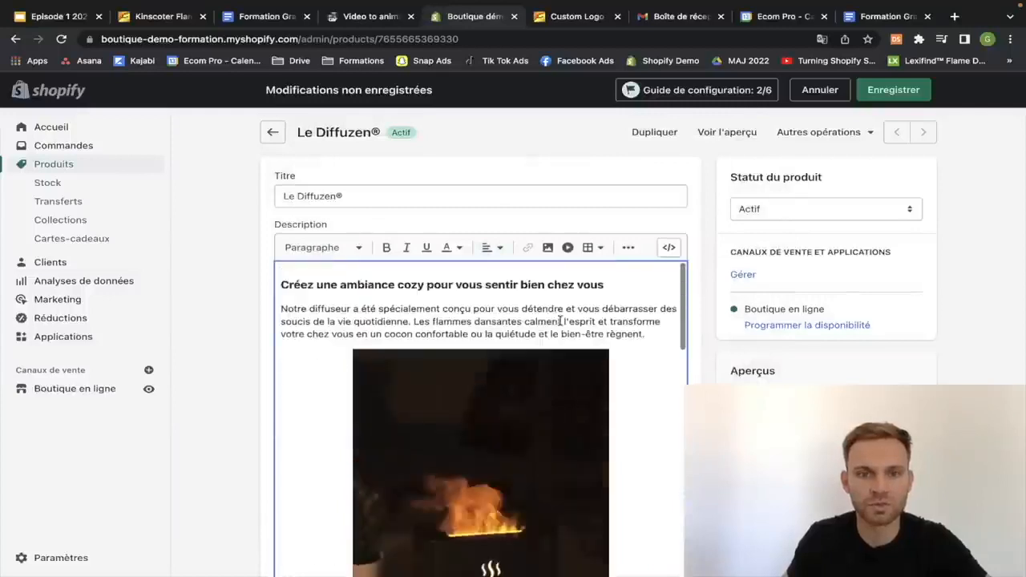
scroll(561, 325, "down", 8)
scroll(560, 322, "up", 2)
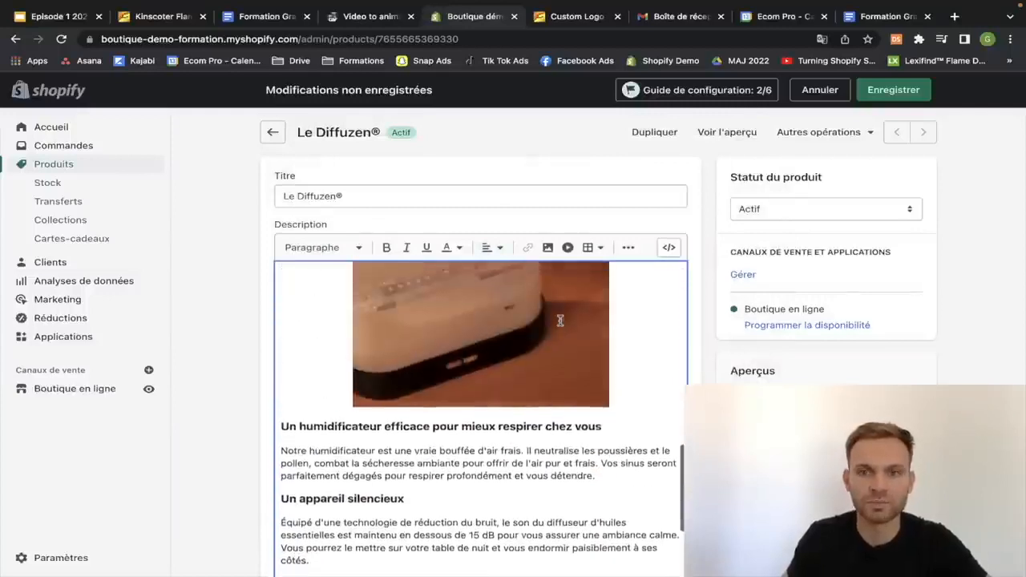
left_click(893, 90)
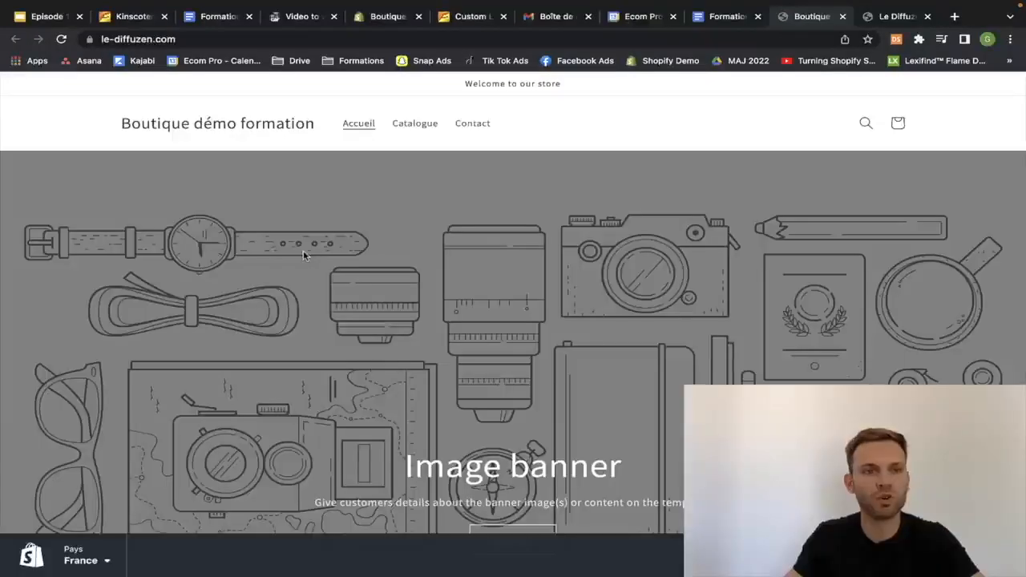
key("super+l")
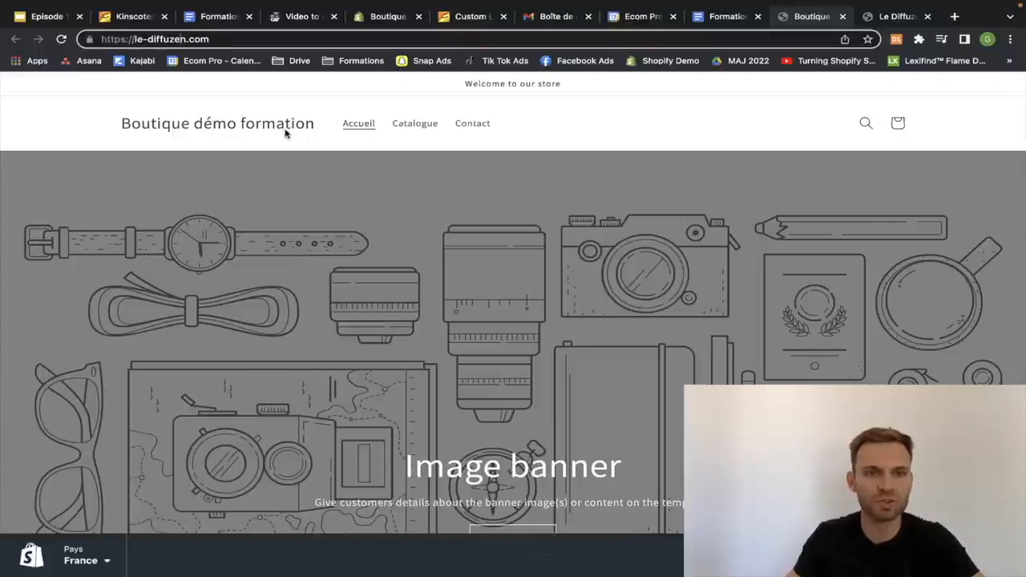
Step: Open Le Diffuzen® from the storefront and scroll through its GIF description
scroll(371, 224, "down", 3)
scroll(371, 225, "up", 3)
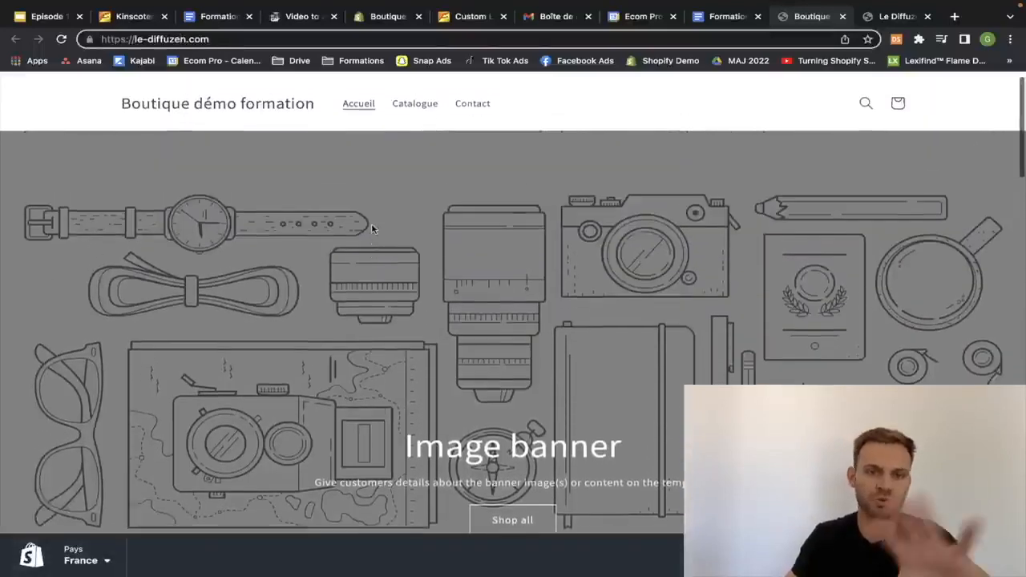
scroll(371, 228, "down", 5)
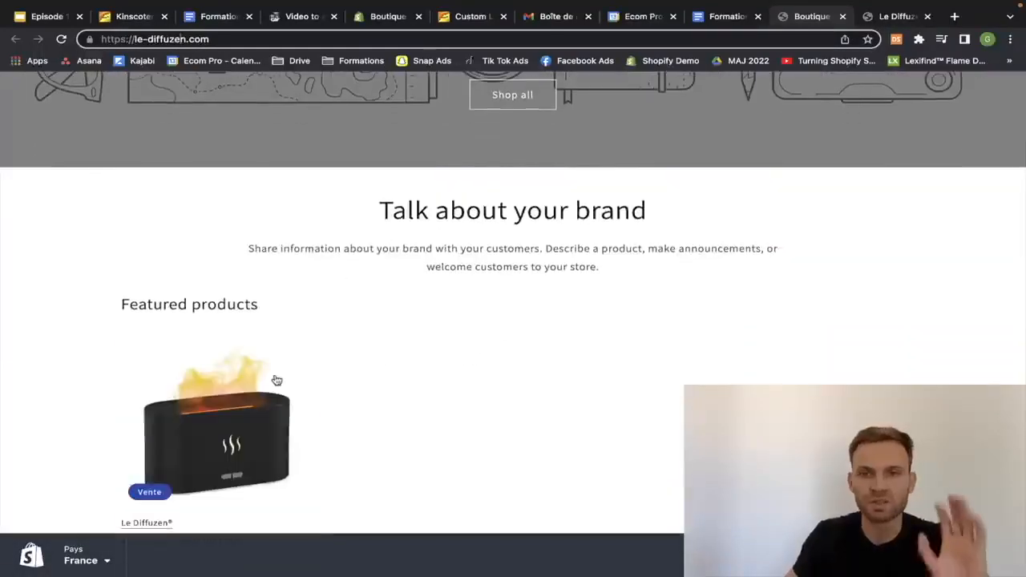
left_click(276, 380)
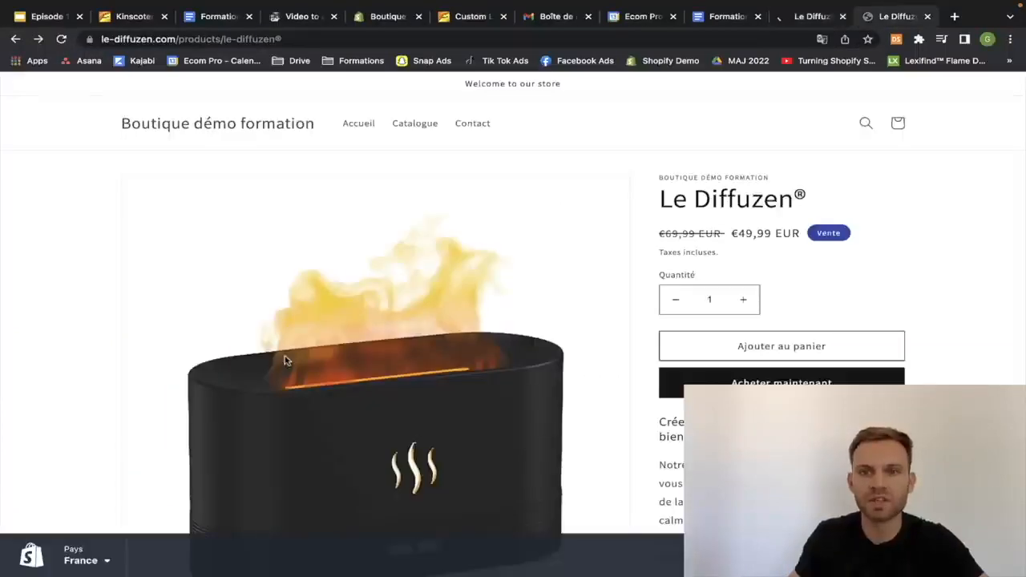
scroll(285, 361, "down", 3)
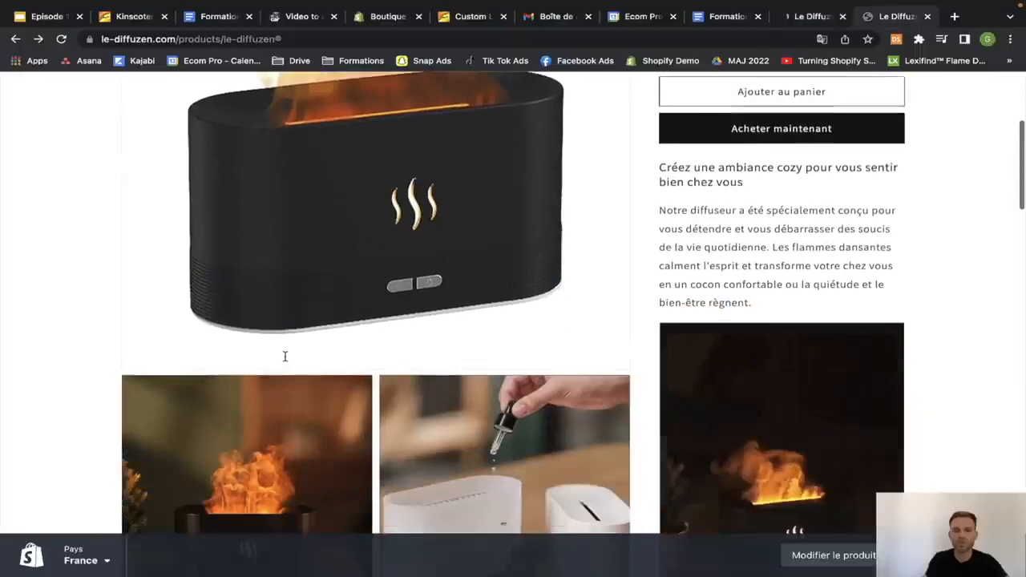
scroll(284, 358, "down", 1)
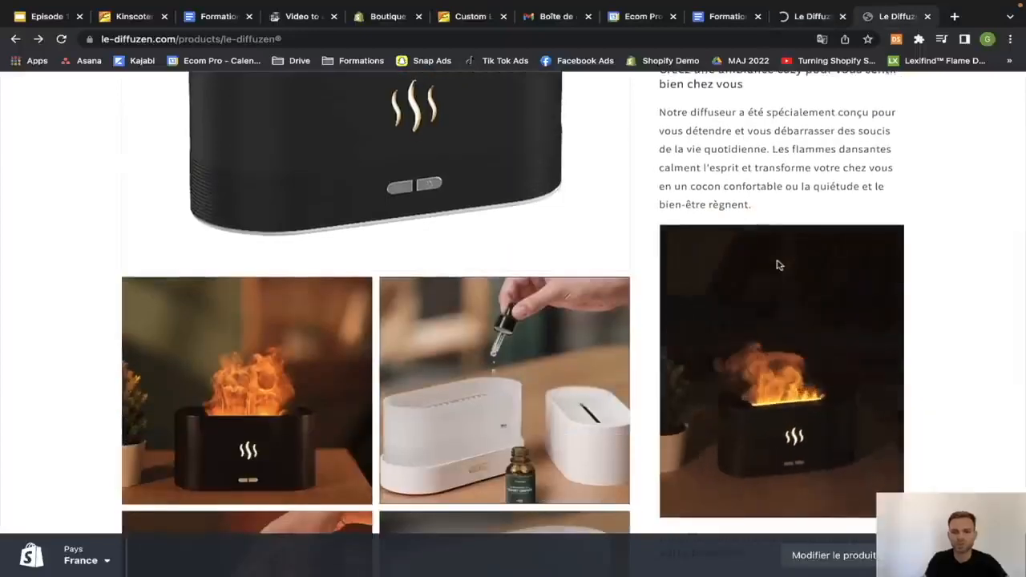
scroll(777, 264, "up", 1)
scroll(777, 265, "down", 3)
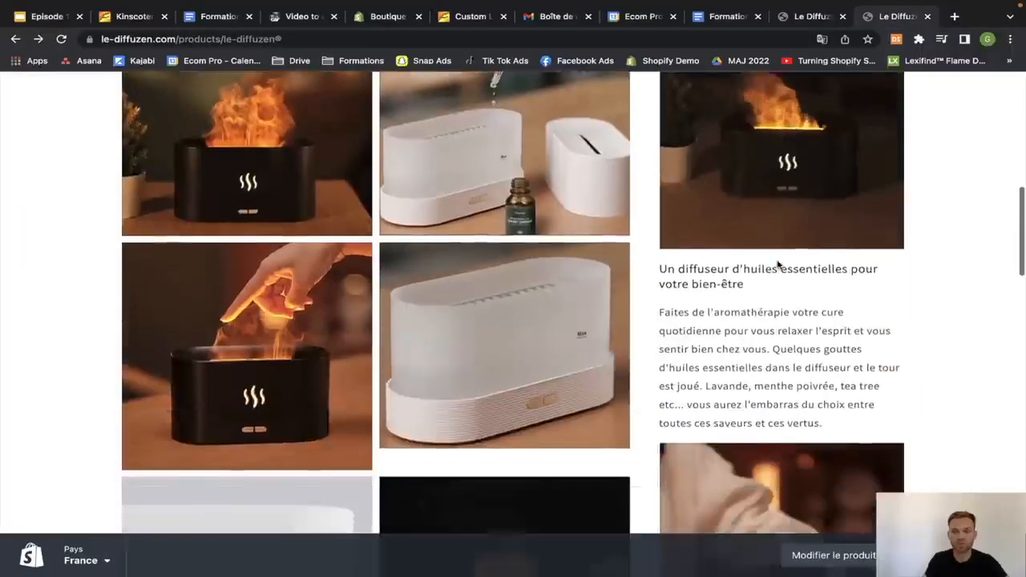
scroll(777, 264, "down", 3)
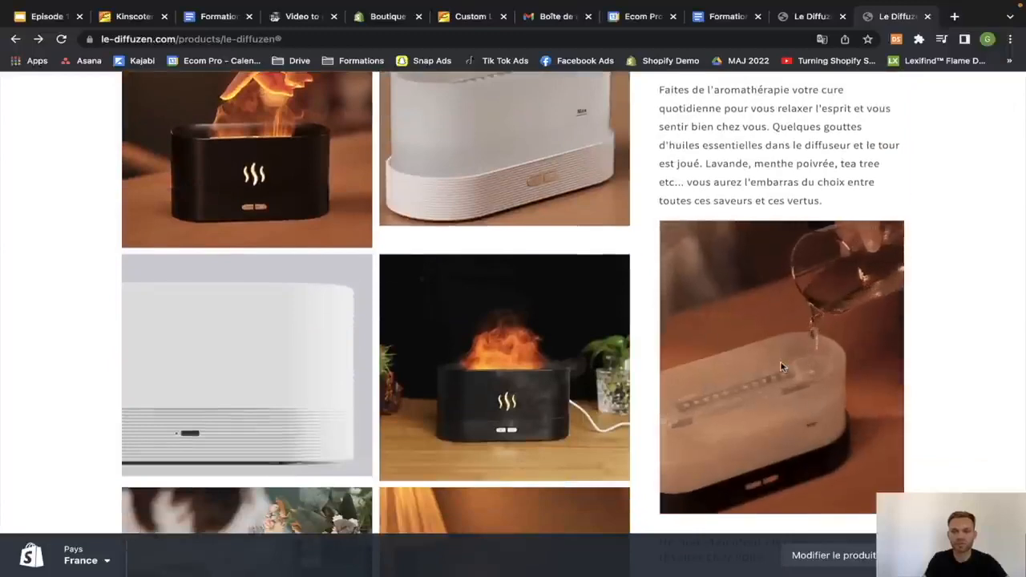
scroll(782, 367, "up", 1)
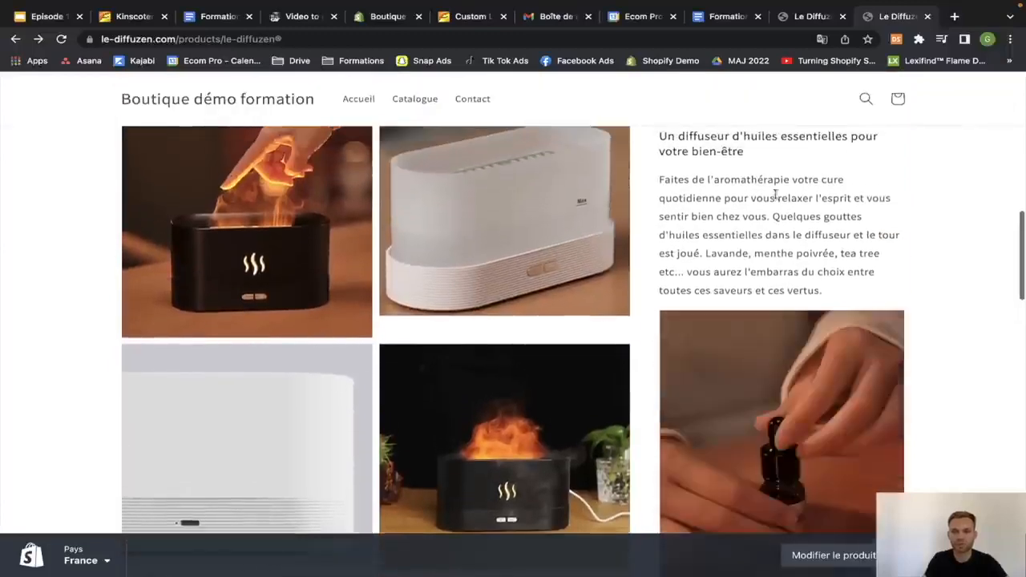
scroll(771, 254, "down", 1)
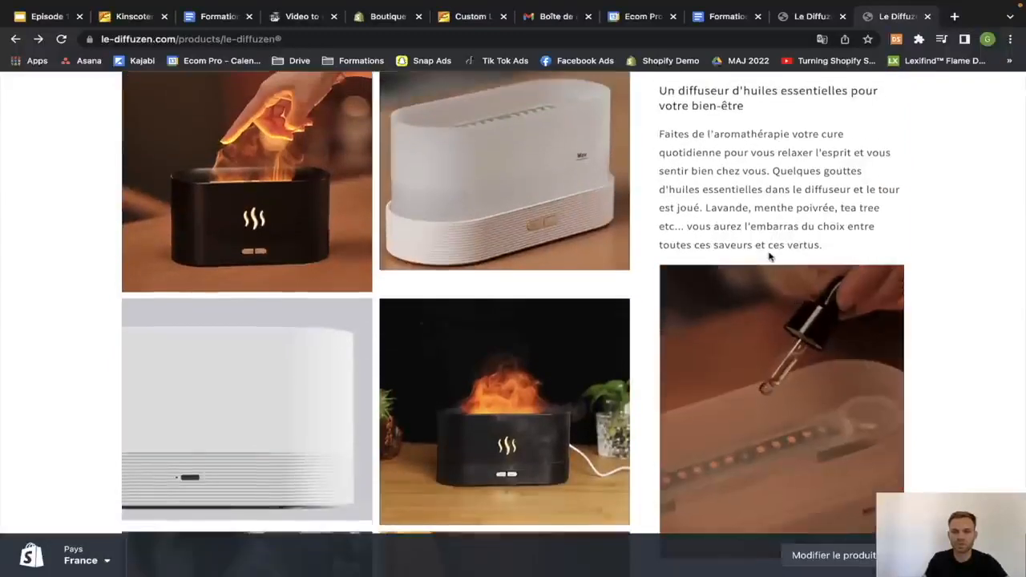
scroll(797, 374, "down", 1)
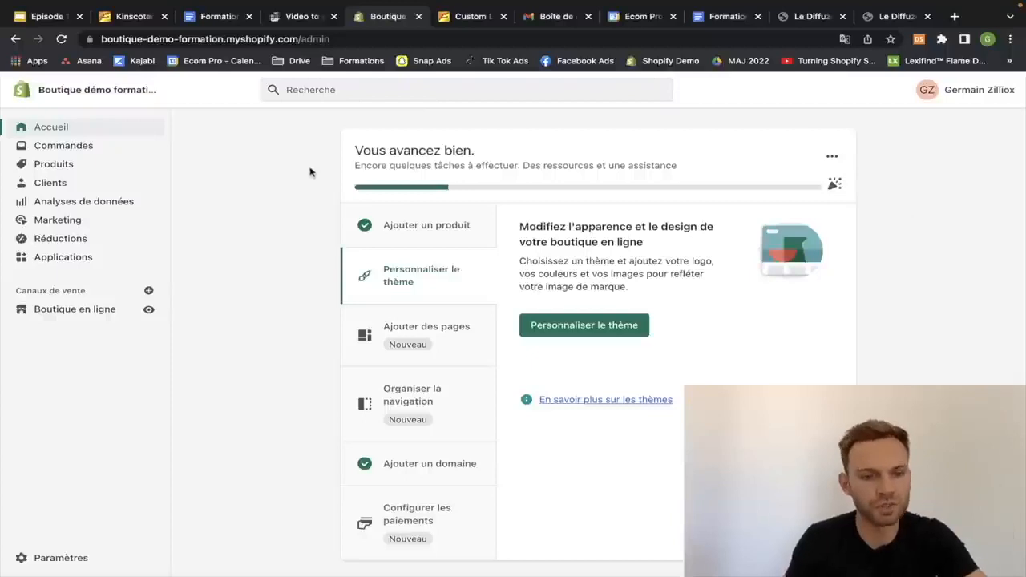
Step: Open the general shipping profile's rates under Paramètres > Expédition et livraison
left_click(27, 561)
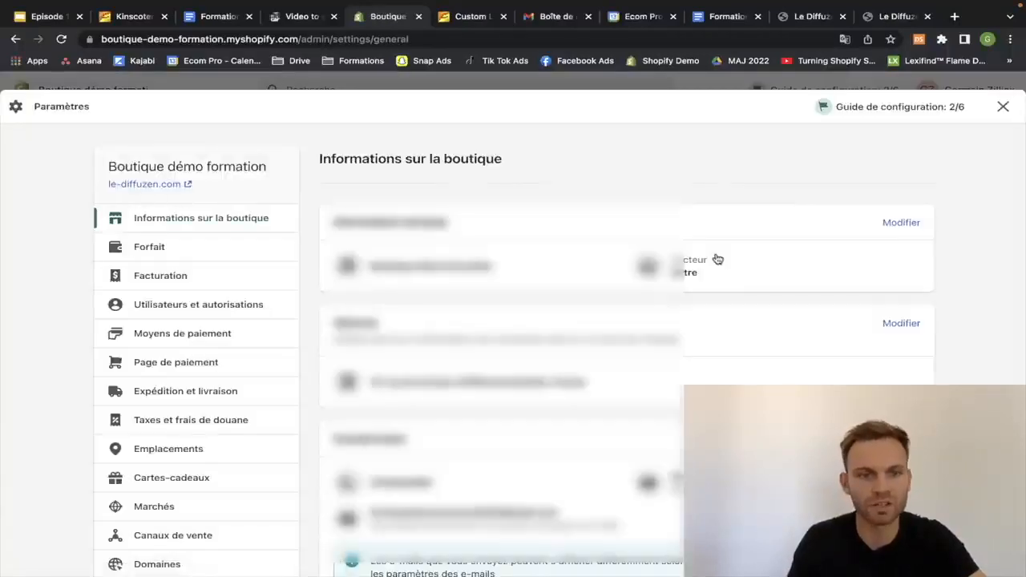
left_click(184, 390)
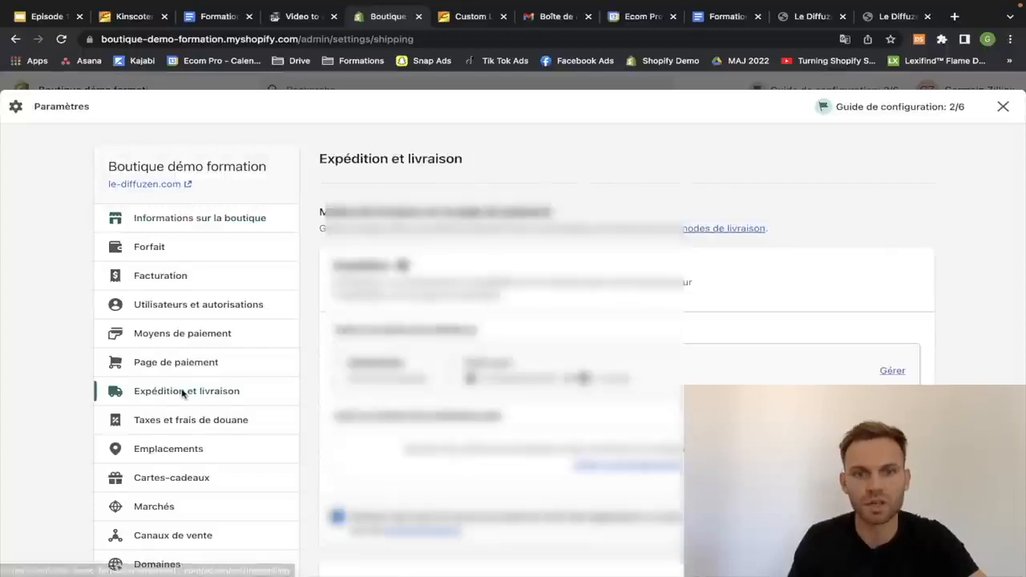
left_click(906, 354)
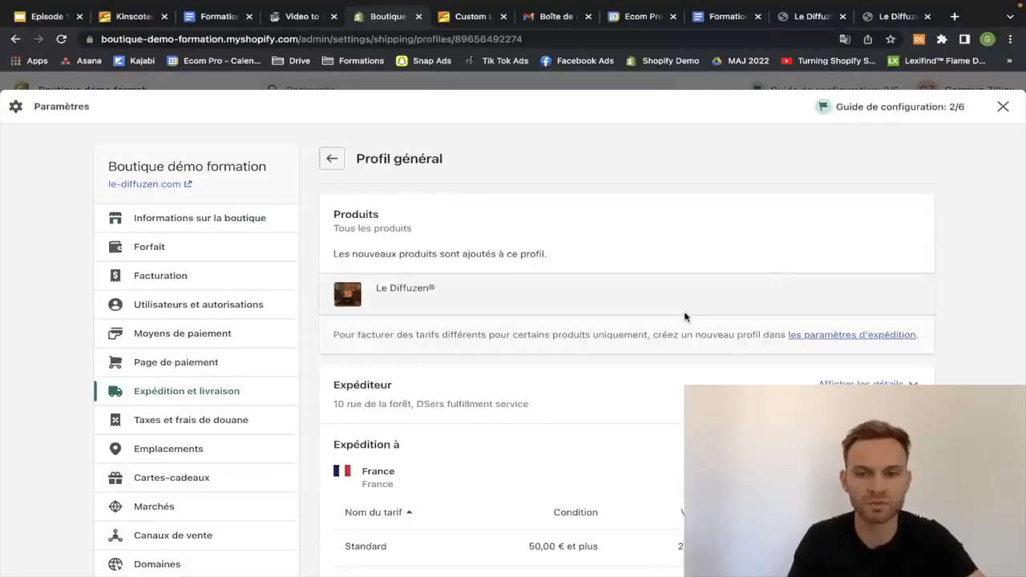
scroll(719, 346, "down", 2)
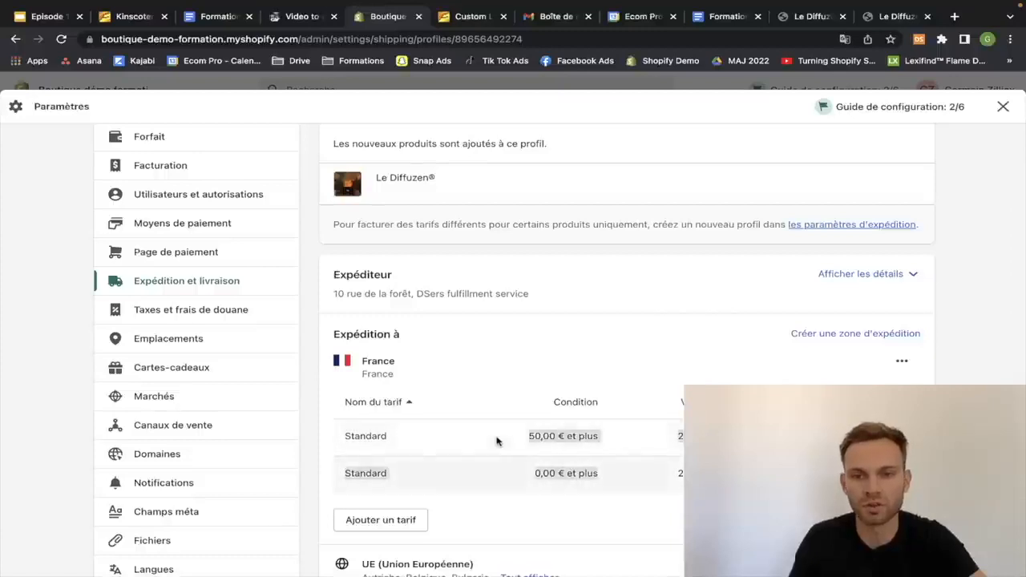
left_click_drag(496, 440, 605, 439)
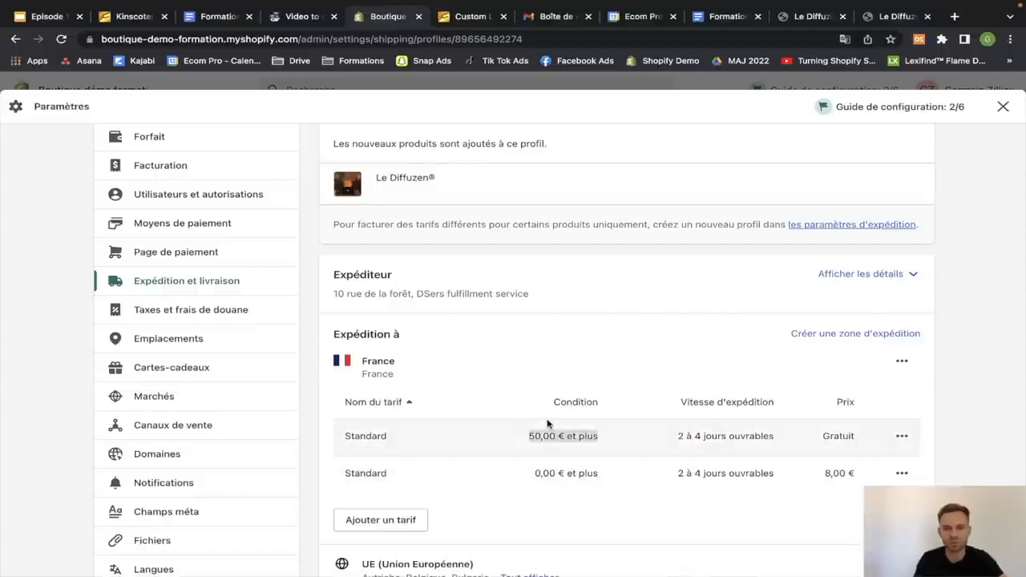
left_click(804, 437)
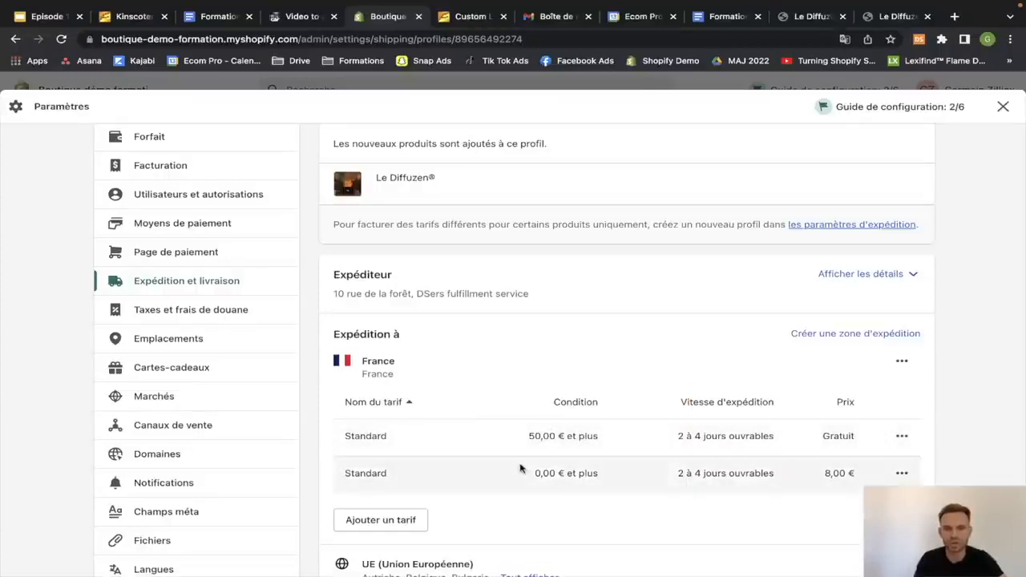
left_click(841, 475)
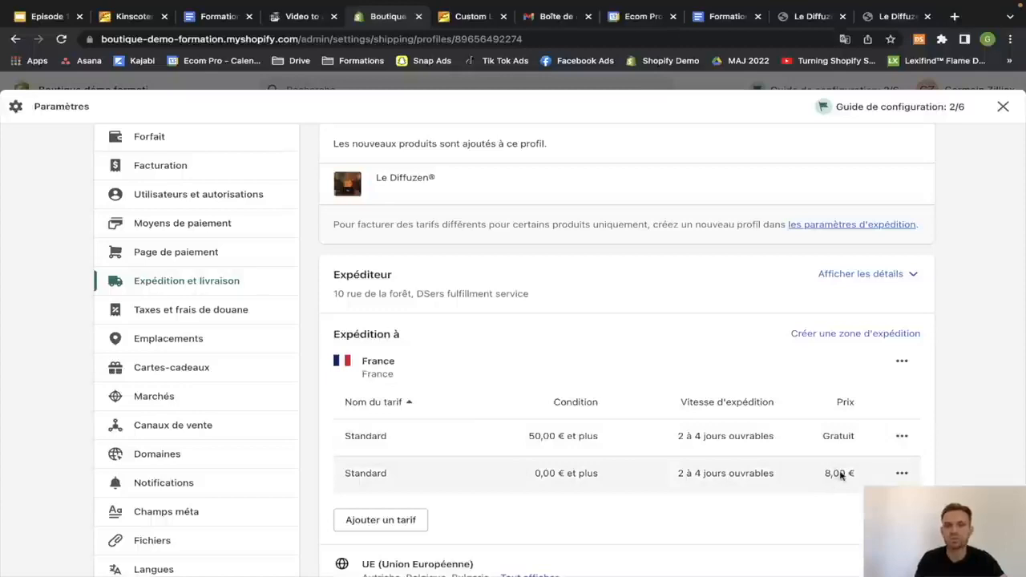
Step: Change the 8,00 € France Standard rate's price to 4,99 €
left_click(905, 475)
left_click(841, 505)
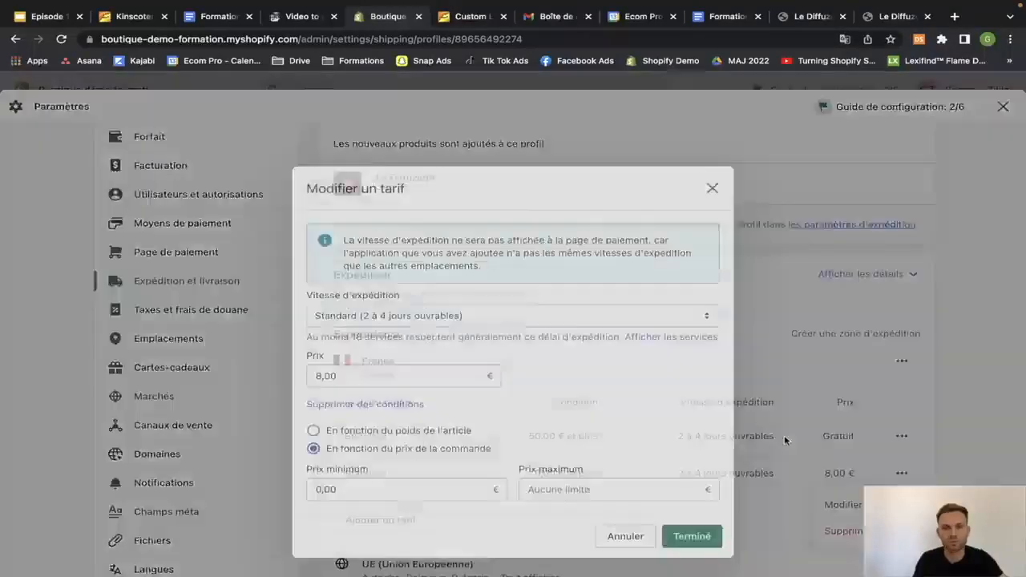
double_click(377, 337)
type("4,99")
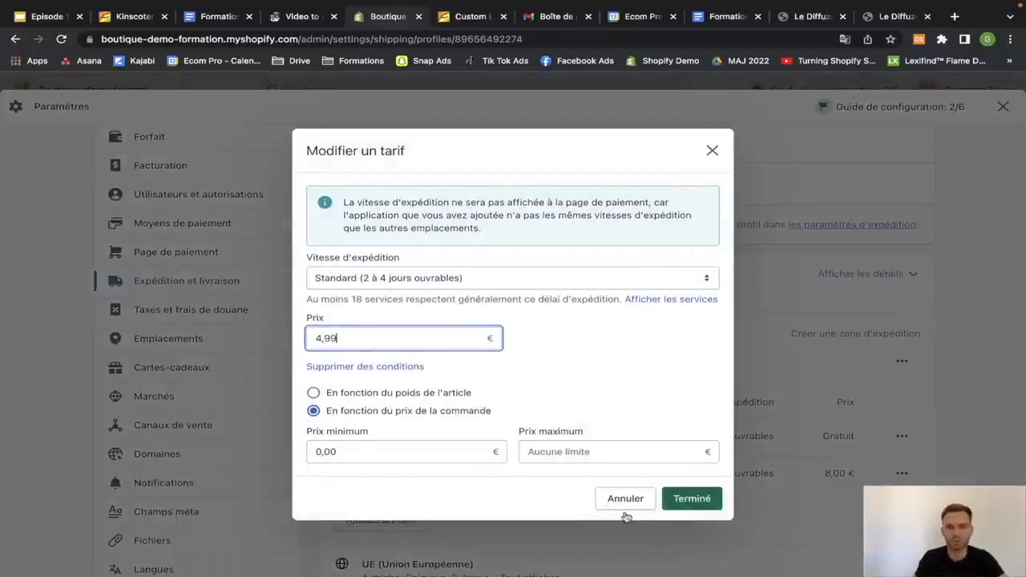
left_click(690, 500)
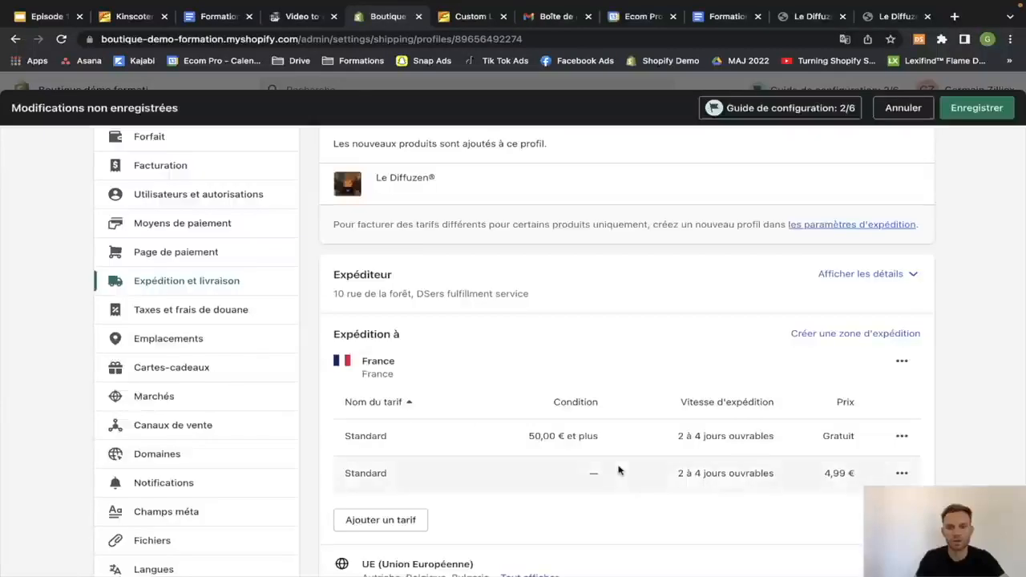
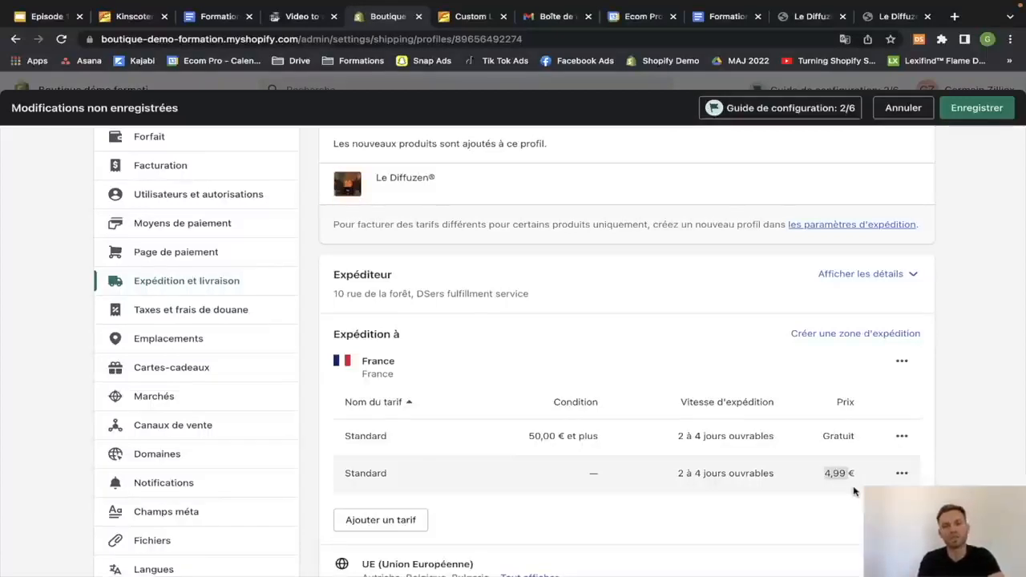
Step: Scroll the general shipping profile to reach the option for creating a new shipping zone
scroll(854, 489, "up", 1)
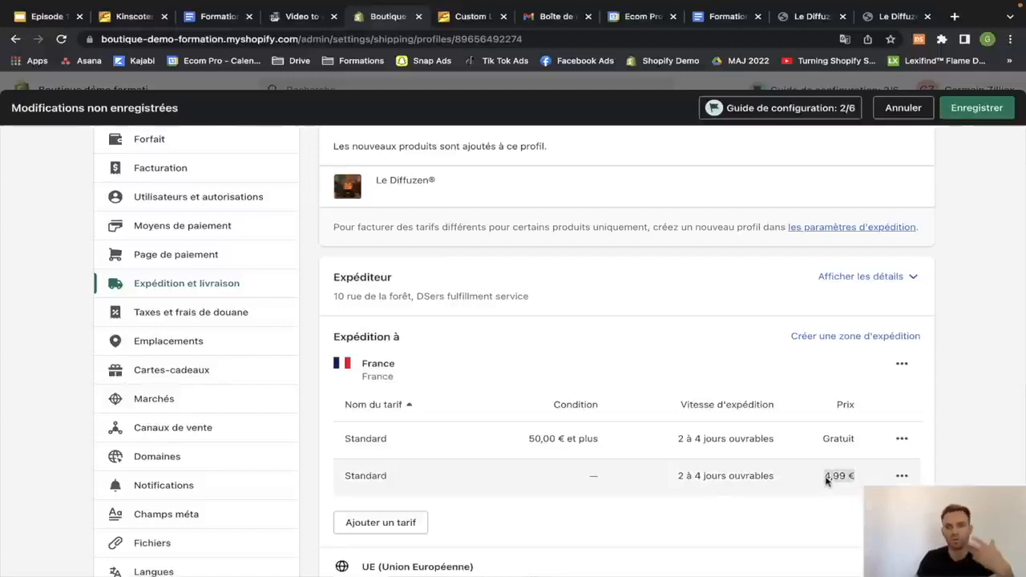
scroll(826, 479, "down", 1)
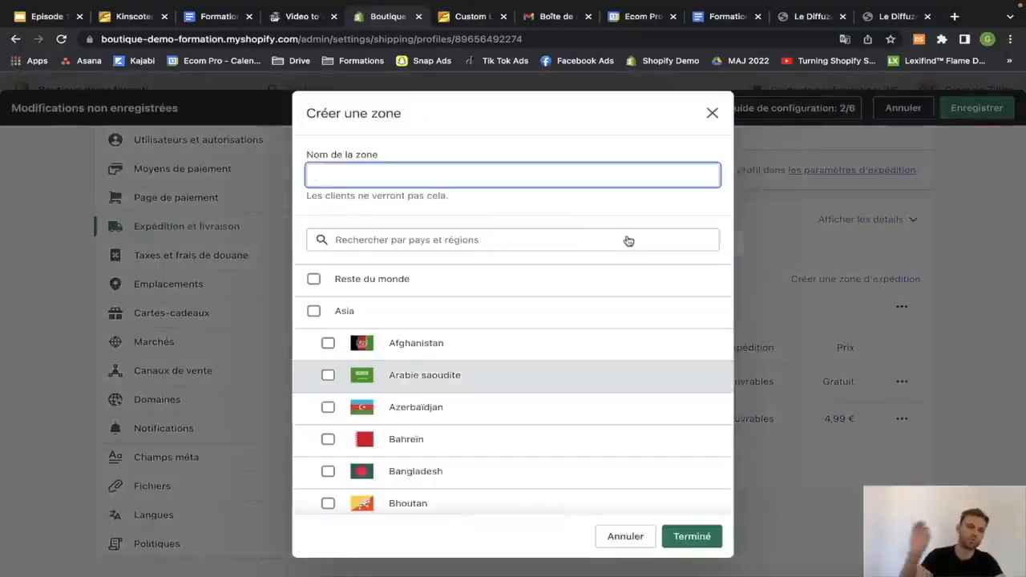
Step: Create a shipping zone named 'Reste du Monde' covering the rest of the world
left_click(385, 282)
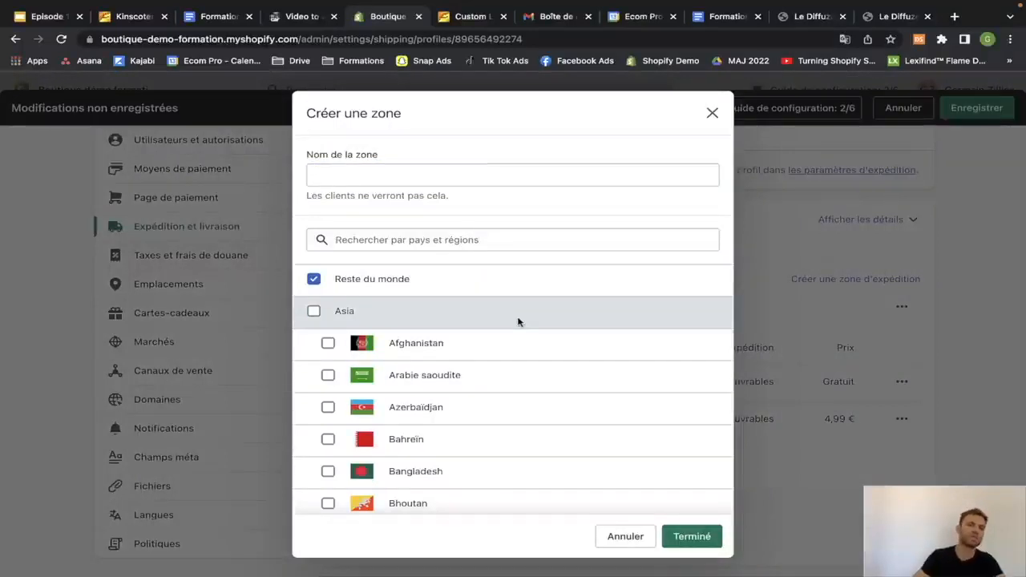
left_click(390, 182)
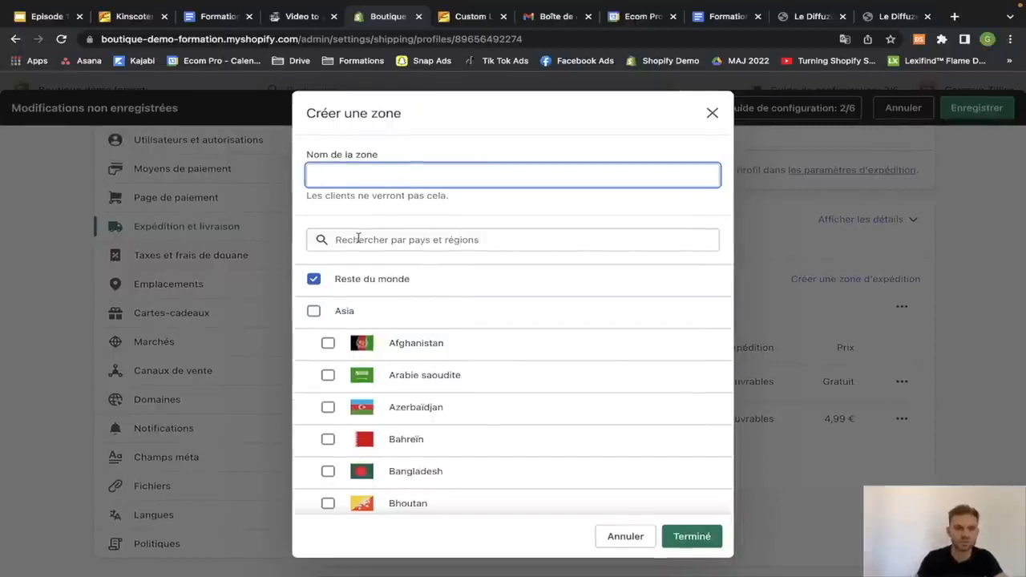
type("Reste du Monde")
key("Return")
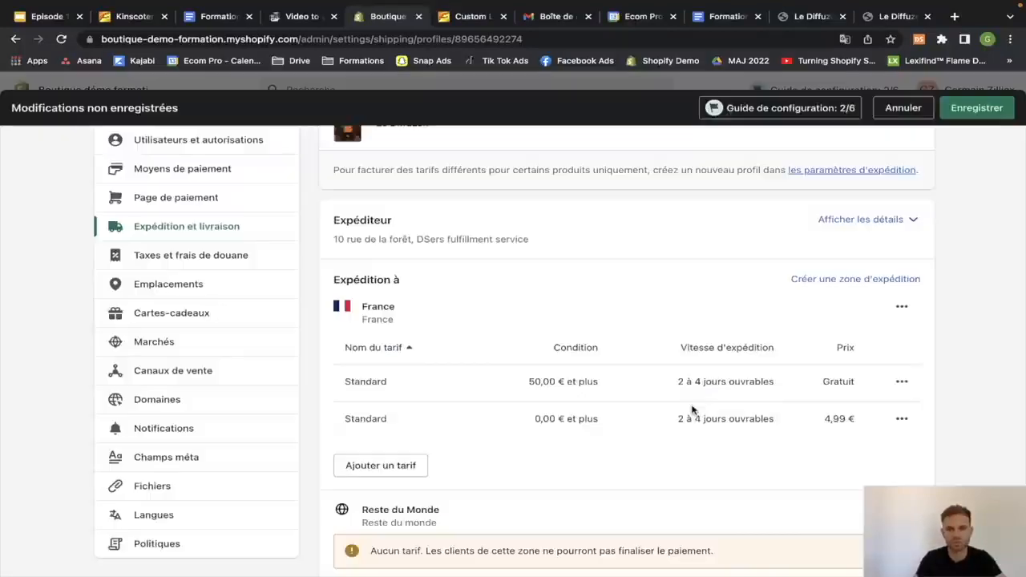
Step: Add an 'Expedition Internationale' rate priced at 9,99 € to the Reste du Monde zone
scroll(693, 410, "down", 1)
left_click(381, 537)
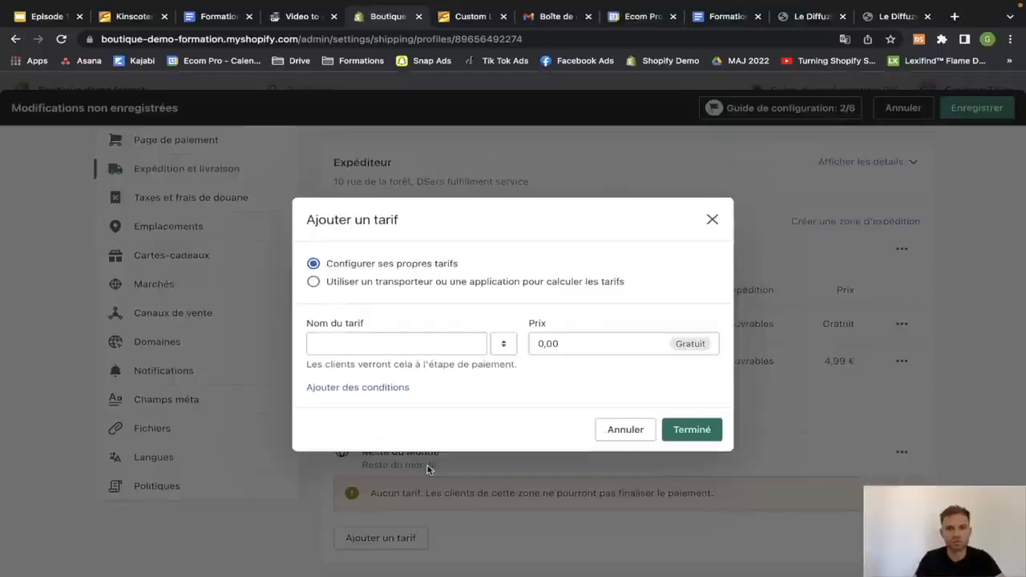
left_click(412, 344)
left_click(447, 368)
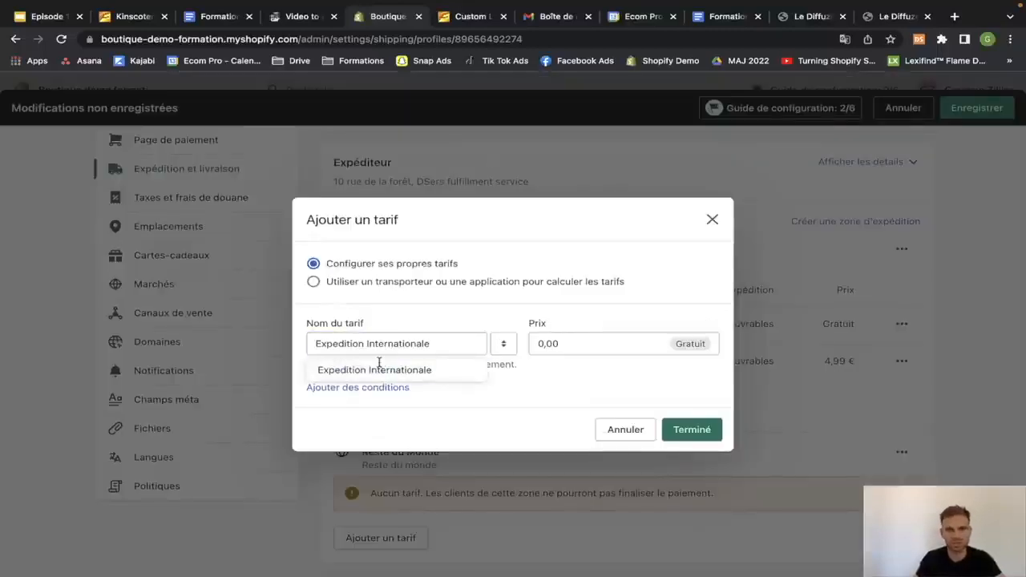
left_click(607, 343)
type("9,9")
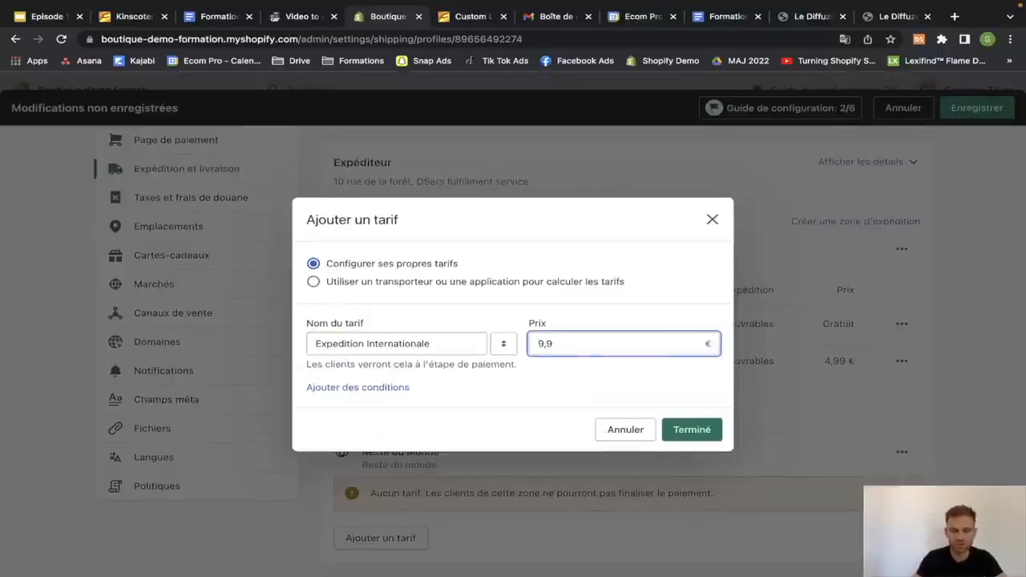
type("9")
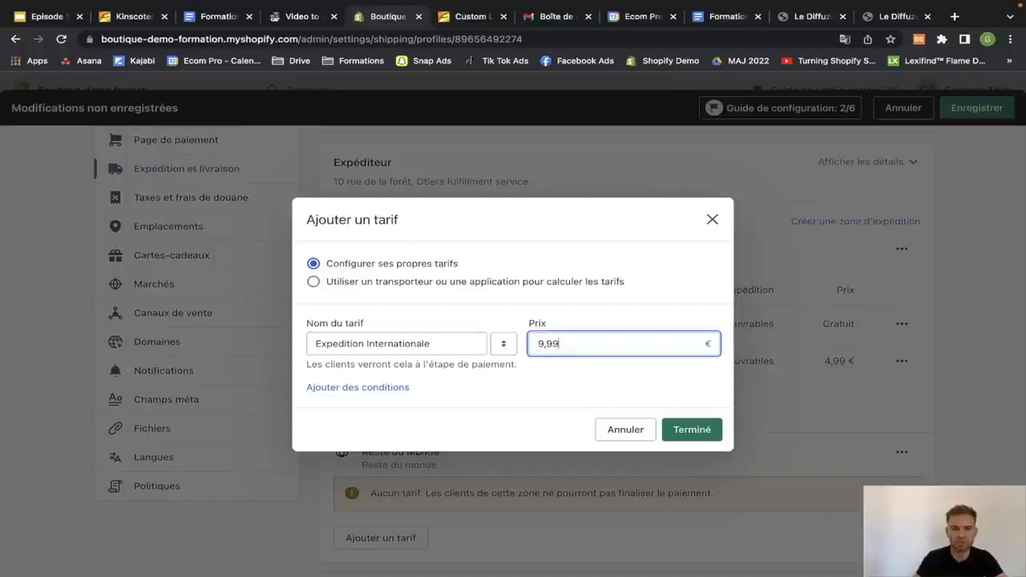
left_click(708, 429)
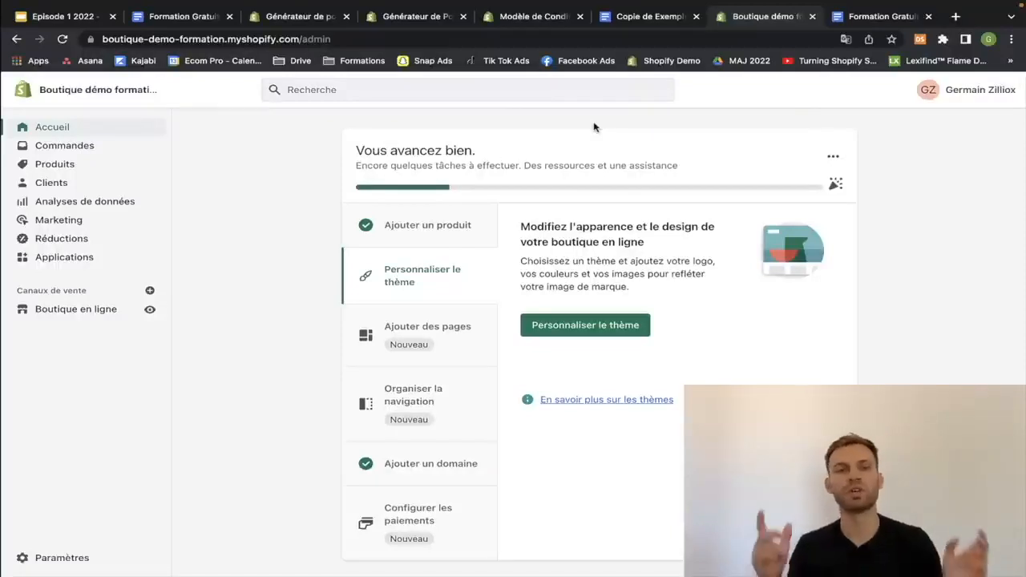
Step: Check the privacy policy and terms of sale links in the Formation Gratuite doc, then open the generator
key("ctrl+2")
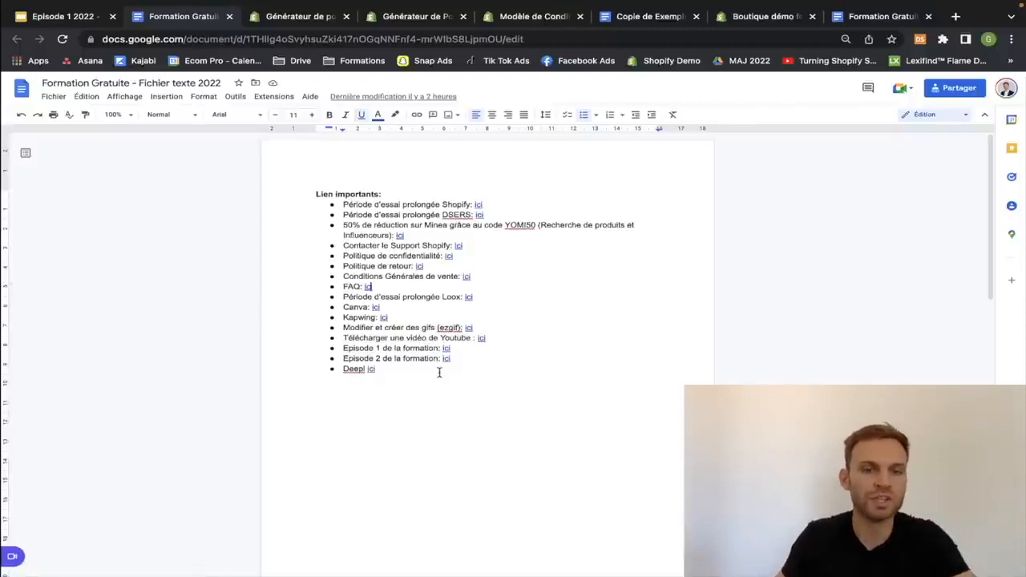
left_click_drag(431, 370, 343, 206)
left_click(481, 295)
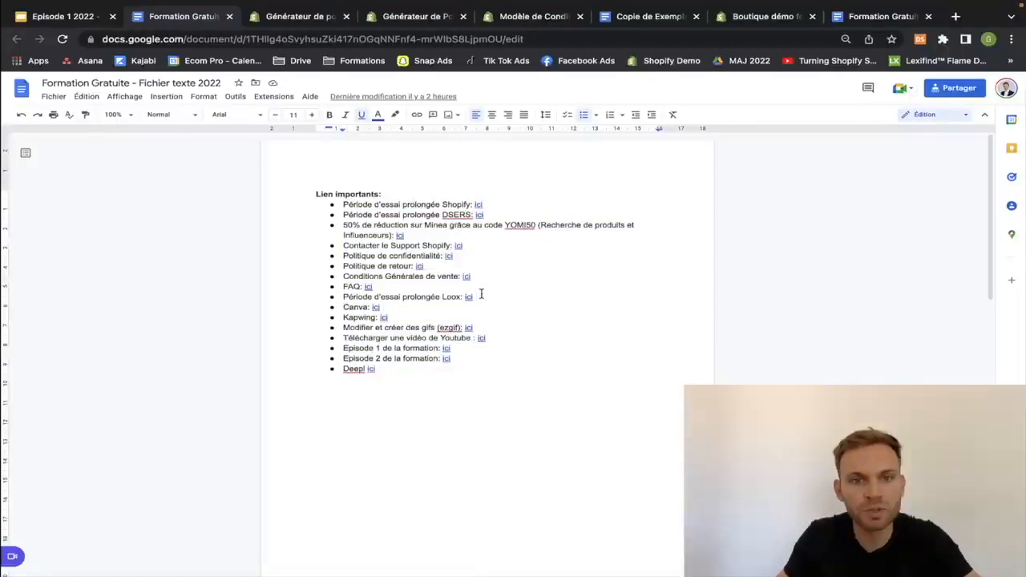
left_click(448, 257)
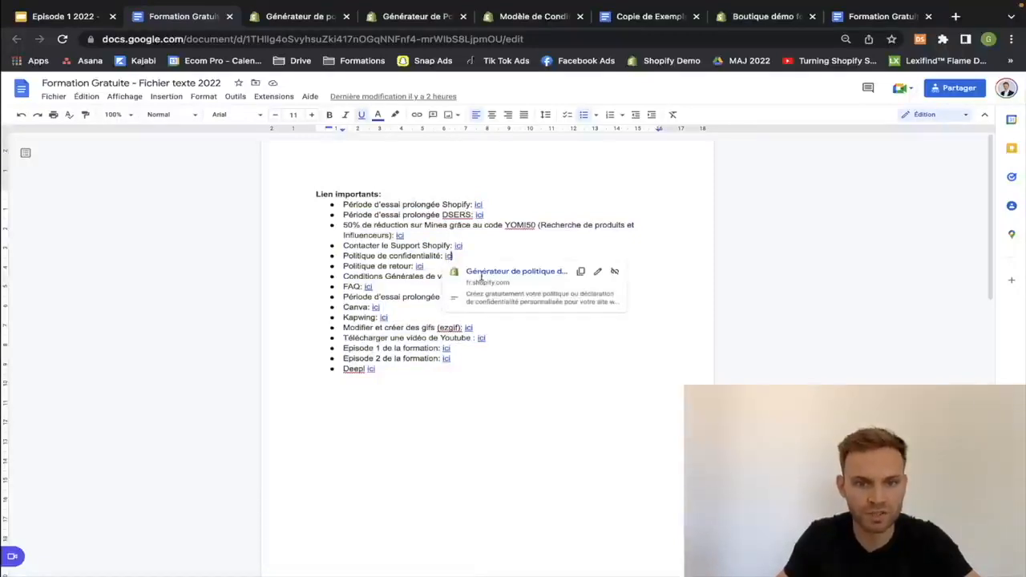
left_click(420, 266)
left_click(468, 277)
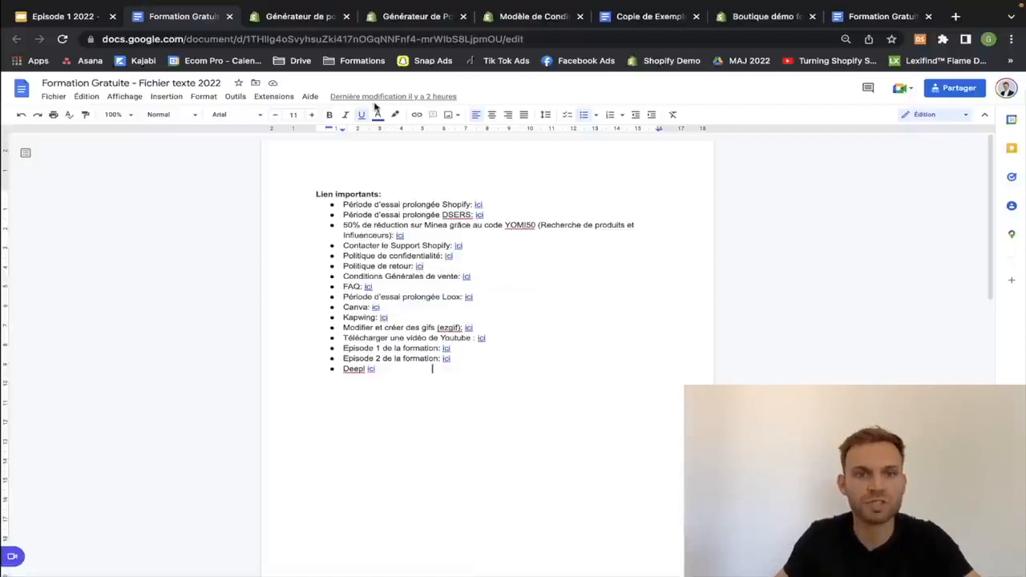
left_click(319, 21)
scroll(274, 301, "up", 8)
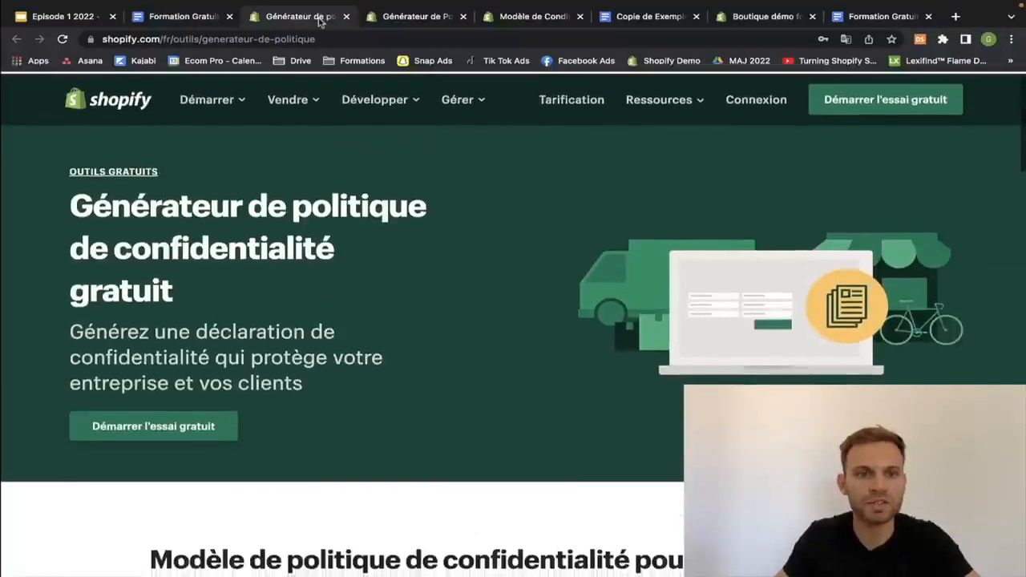
scroll(274, 301, "down", 4)
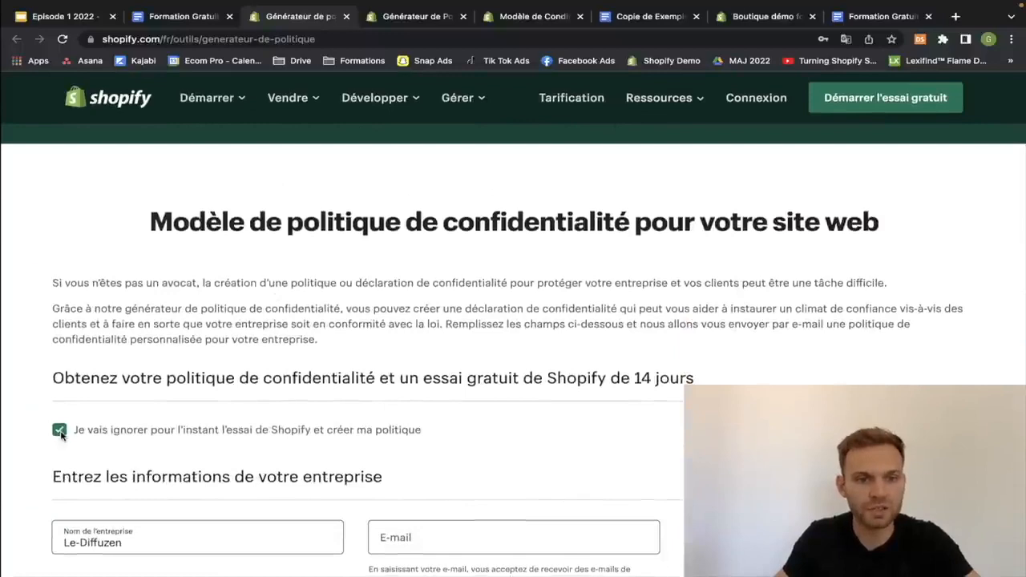
left_click(59, 431)
left_click(59, 431)
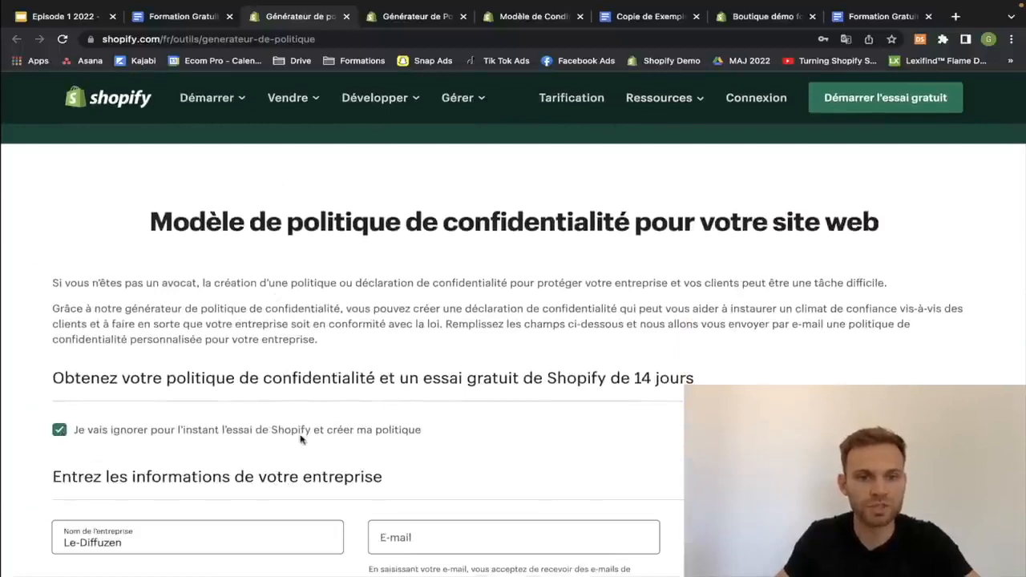
scroll(301, 439, "down", 1)
scroll(289, 417, "down", 2)
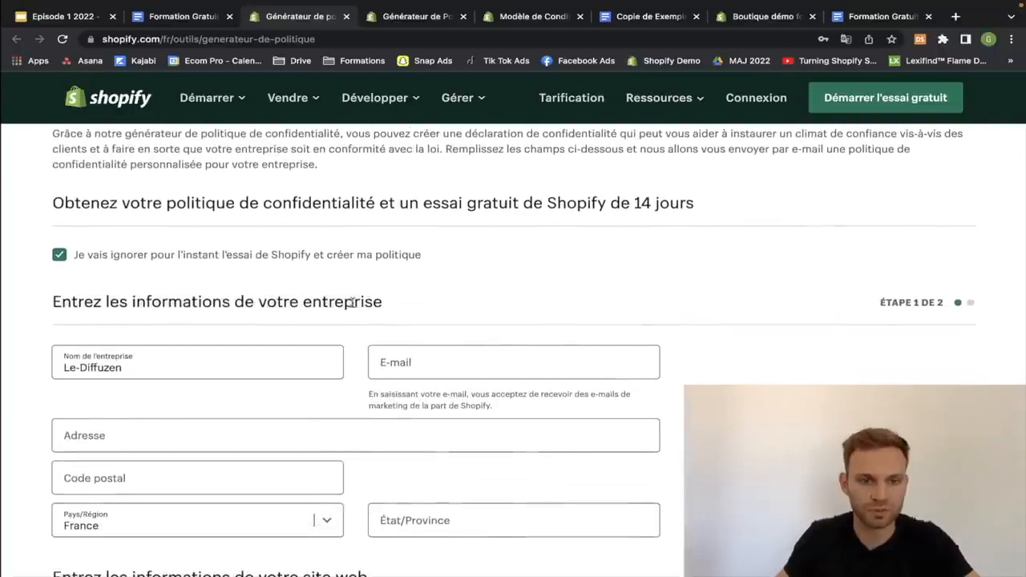
key("Tab")
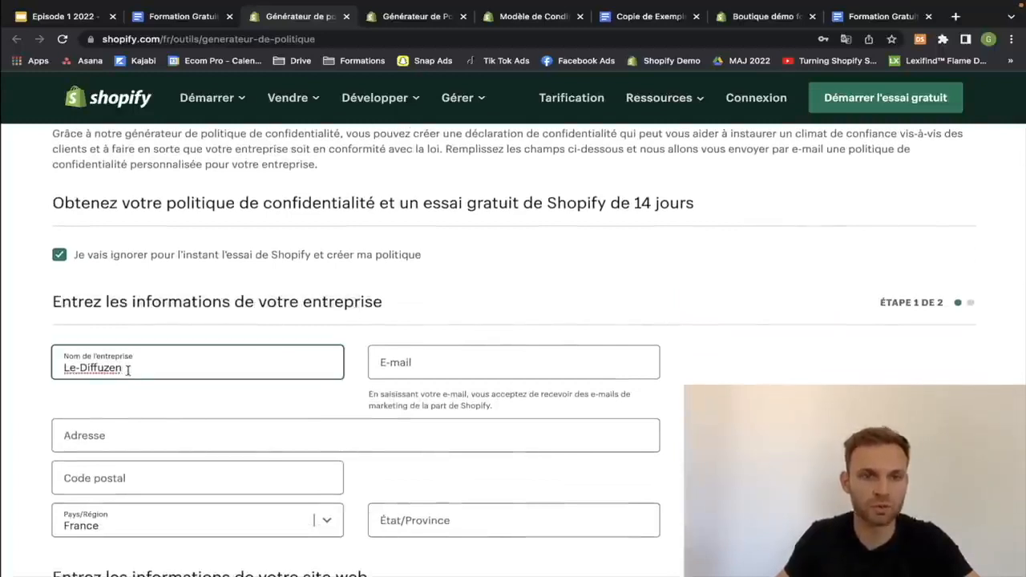
left_click(407, 360)
left_click(416, 329)
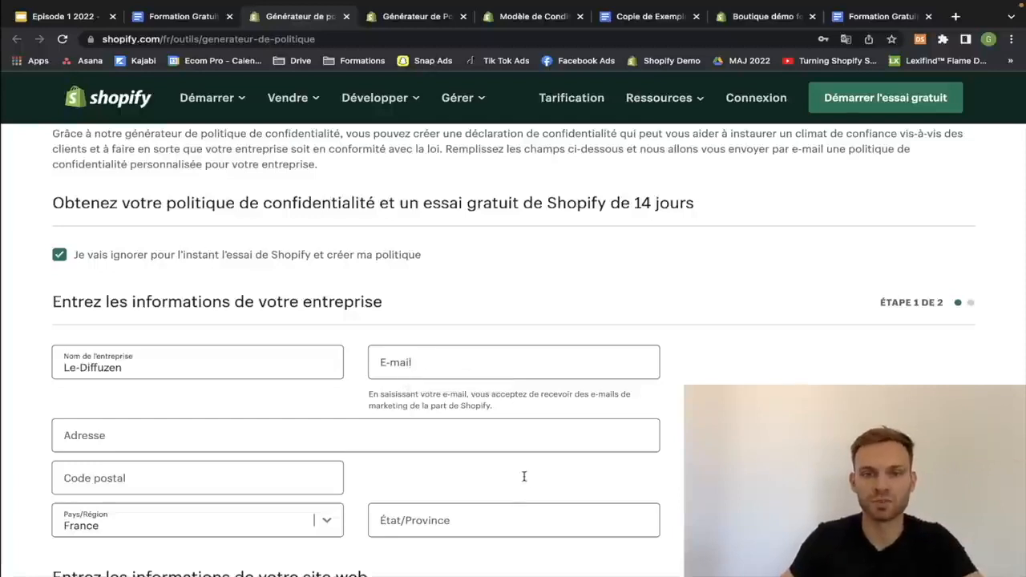
Step: Search 'créer un com' in a new tab and open Google's help article on creating a Gmail account
key("ctrl+t")
type("crée")
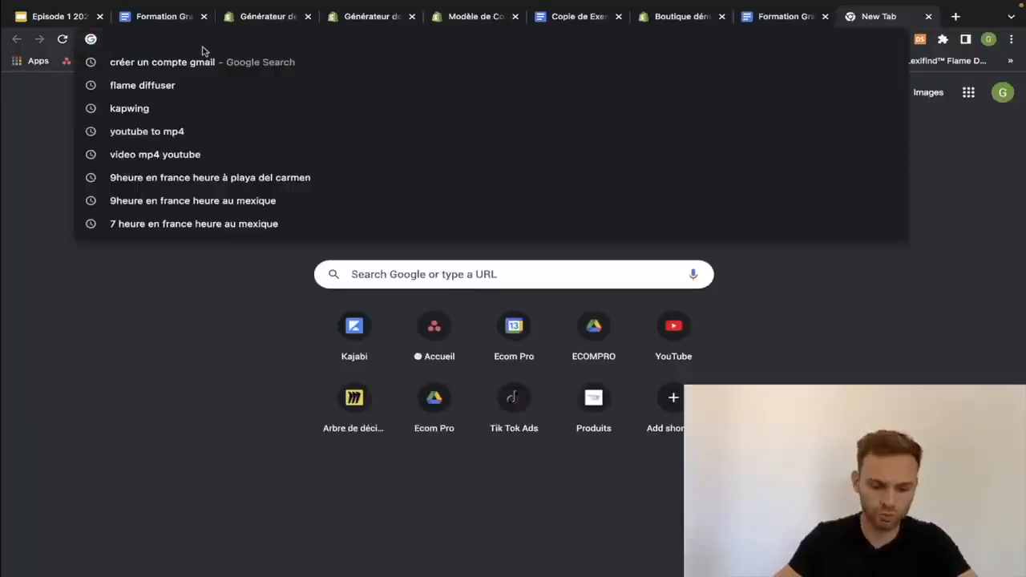
type("r un com")
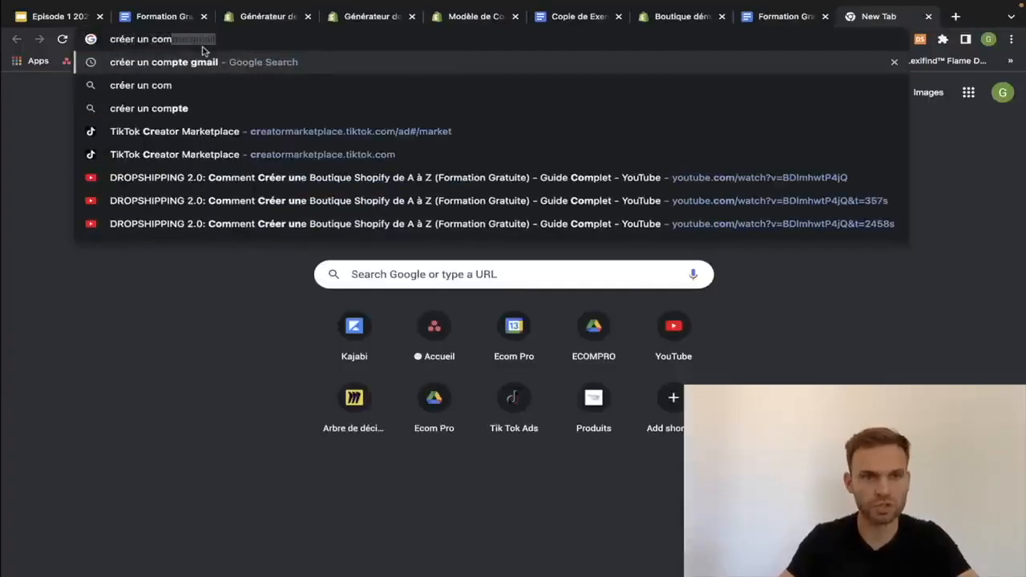
key("Return")
scroll(182, 509, "down", 1)
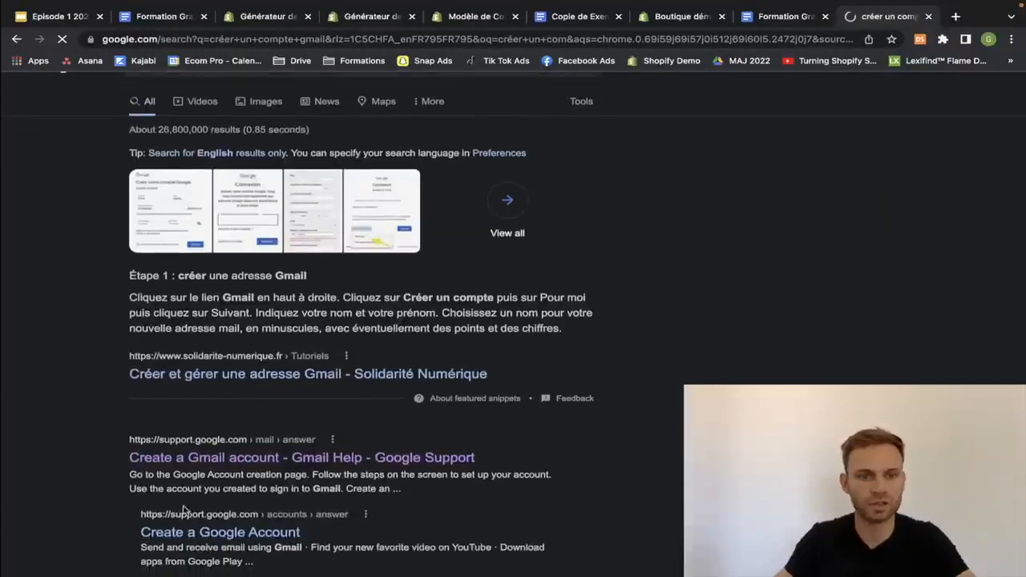
left_click(237, 462)
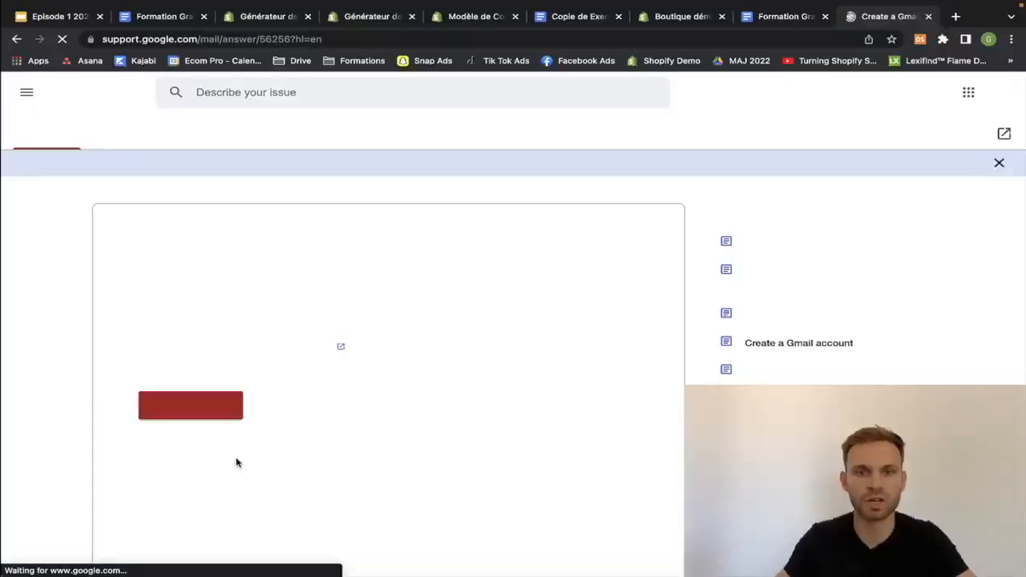
scroll(396, 207, "down", 1)
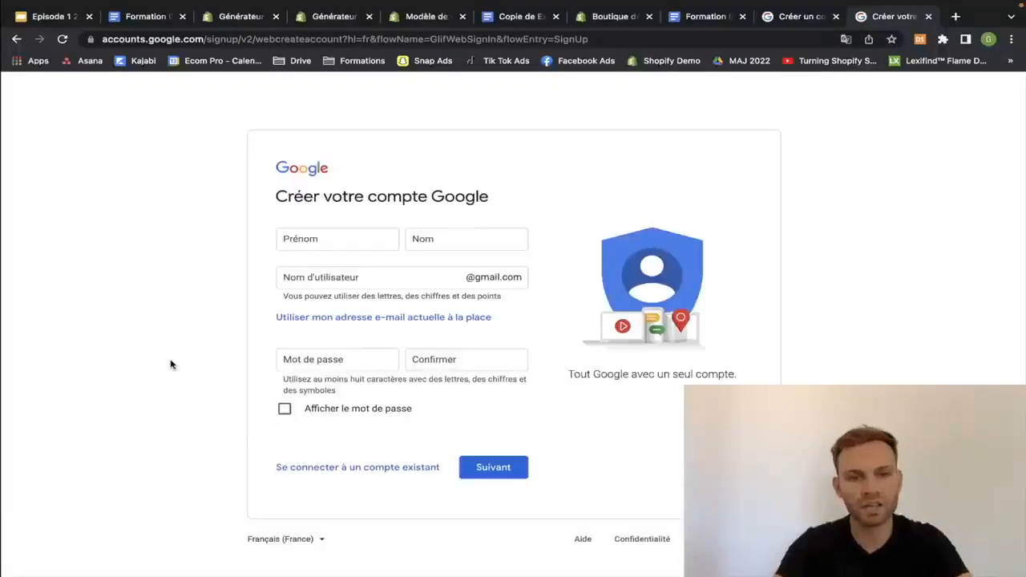
Step: Fill in the Google sign-up form's first name, last name and username, keeping Français (France)
left_click(335, 534)
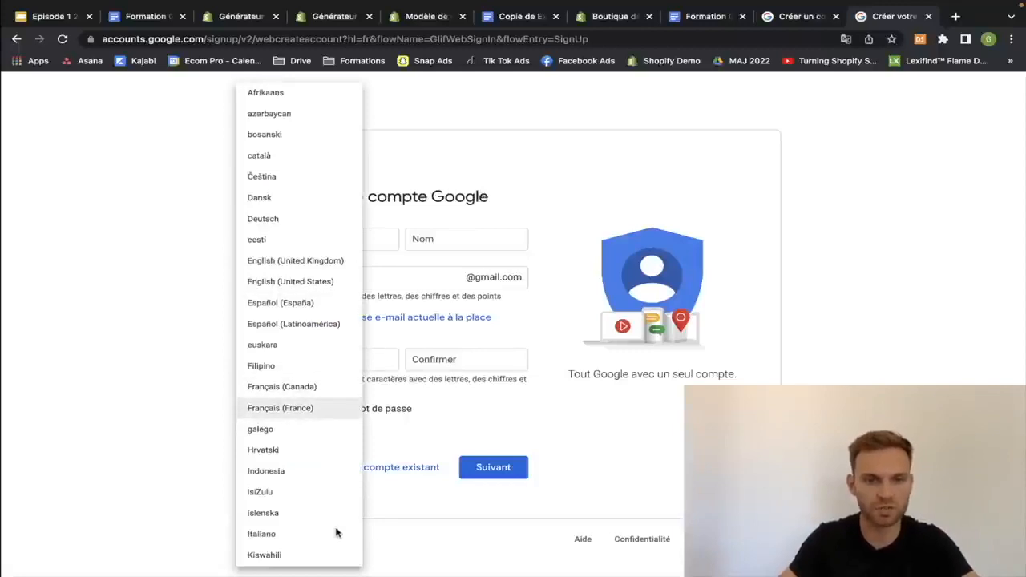
left_click(336, 533)
left_click(322, 244)
type("Germ")
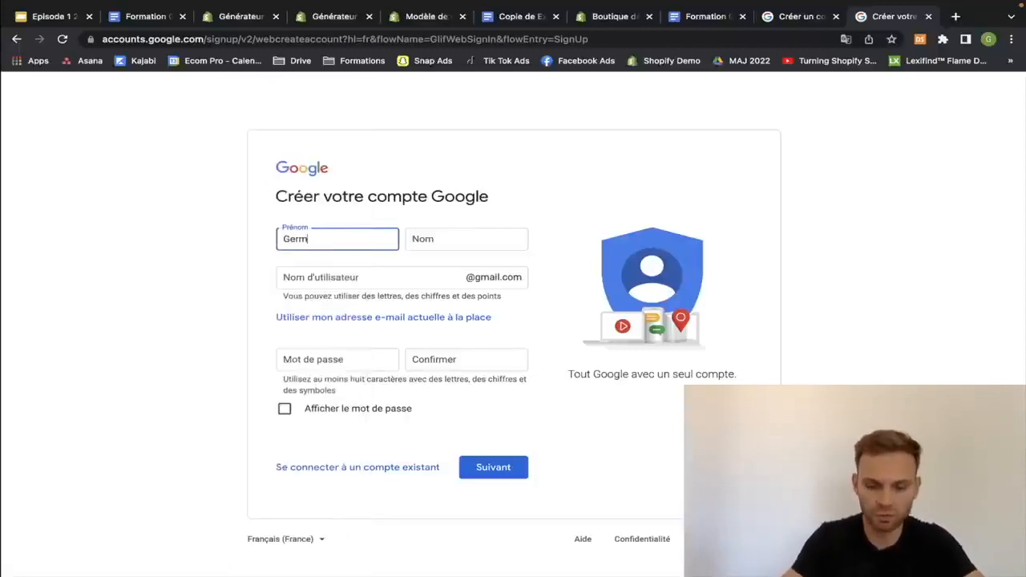
type("ain")
key("Tab")
type("Z")
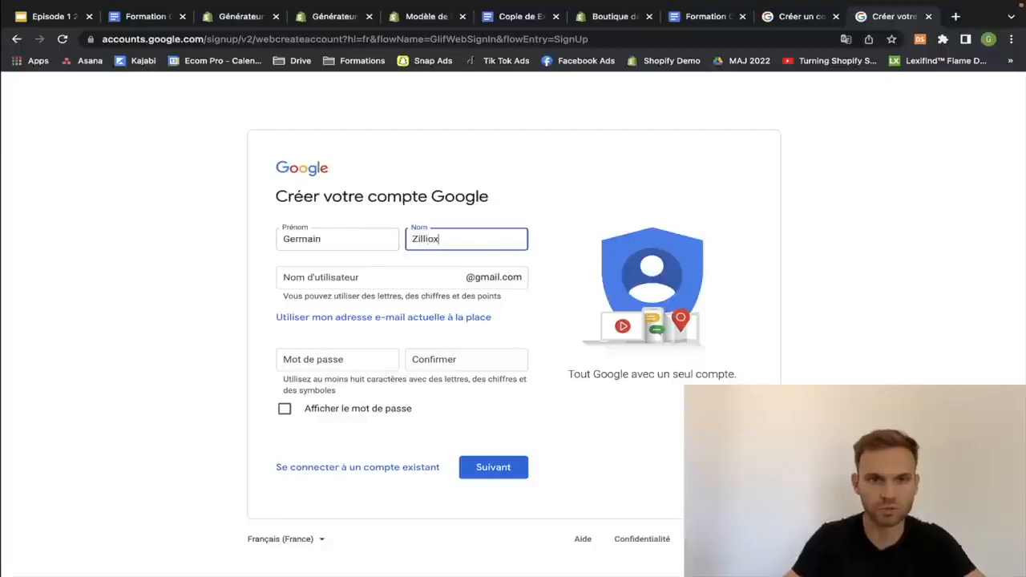
key("Tab")
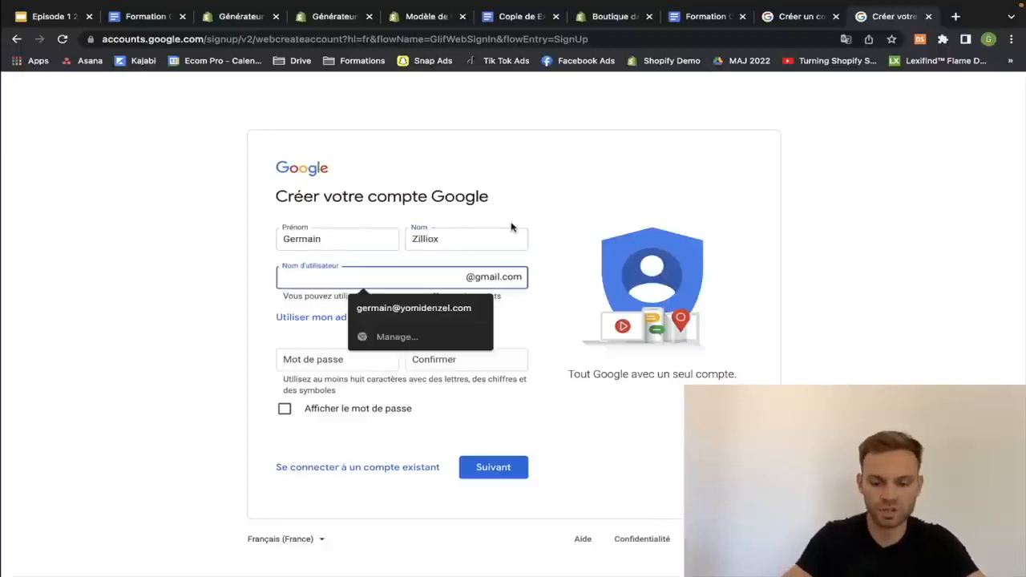
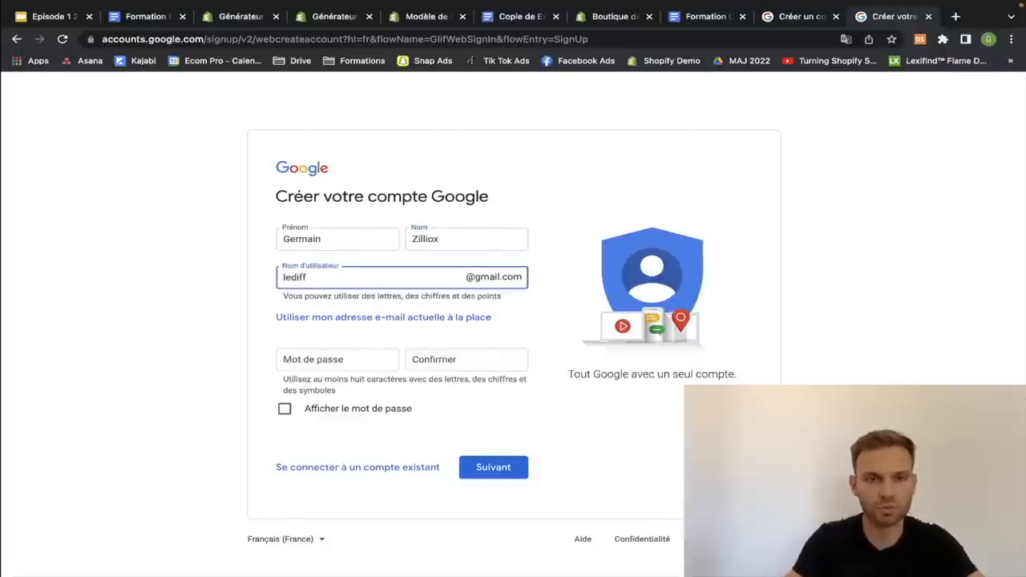
key("Tab")
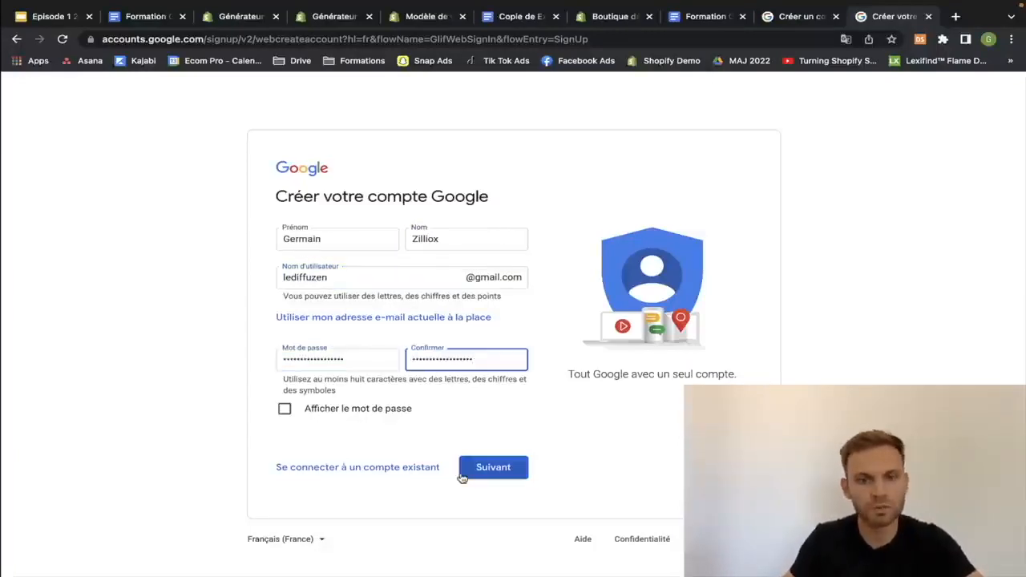
Step: Submit the sign-up form, enter a phone number for verification, and return to the privacy policy generator
left_click(485, 469)
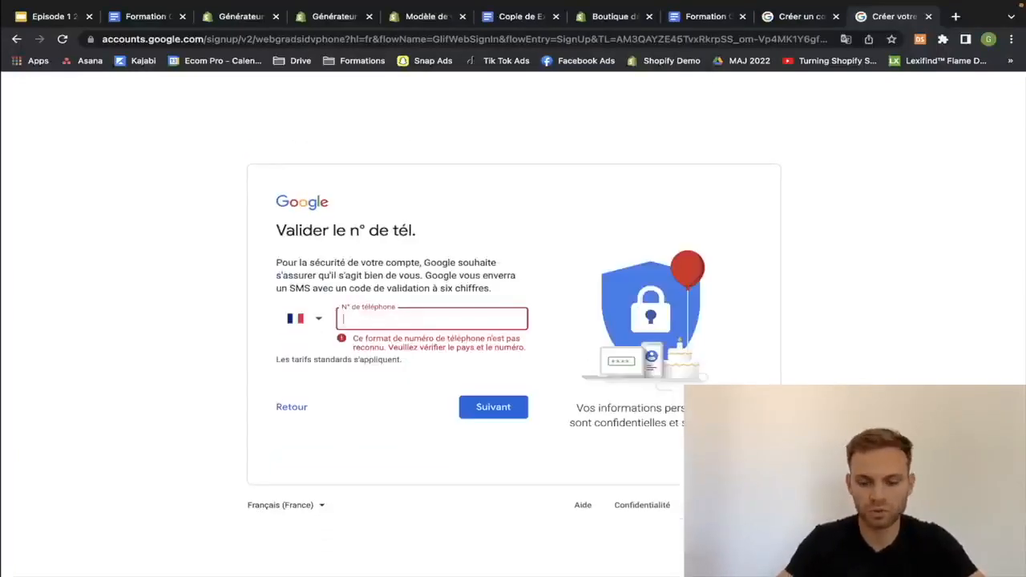
type("0600000000")
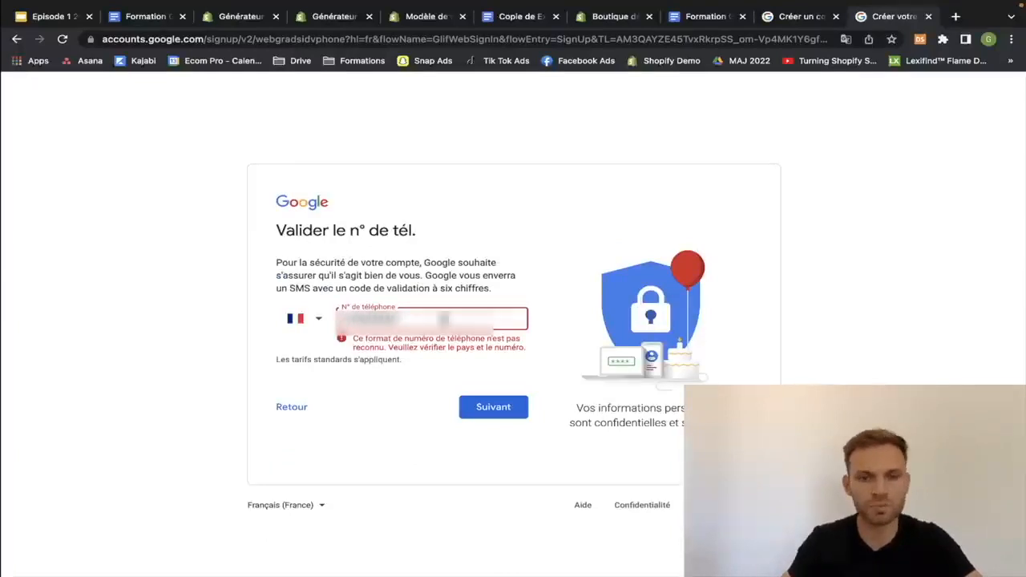
left_click(508, 405)
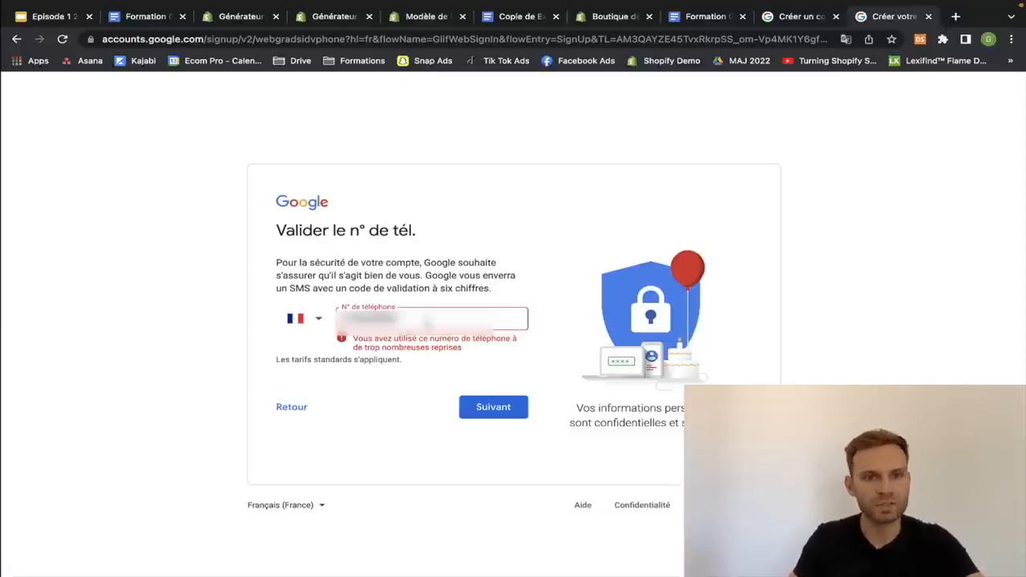
key("super+3")
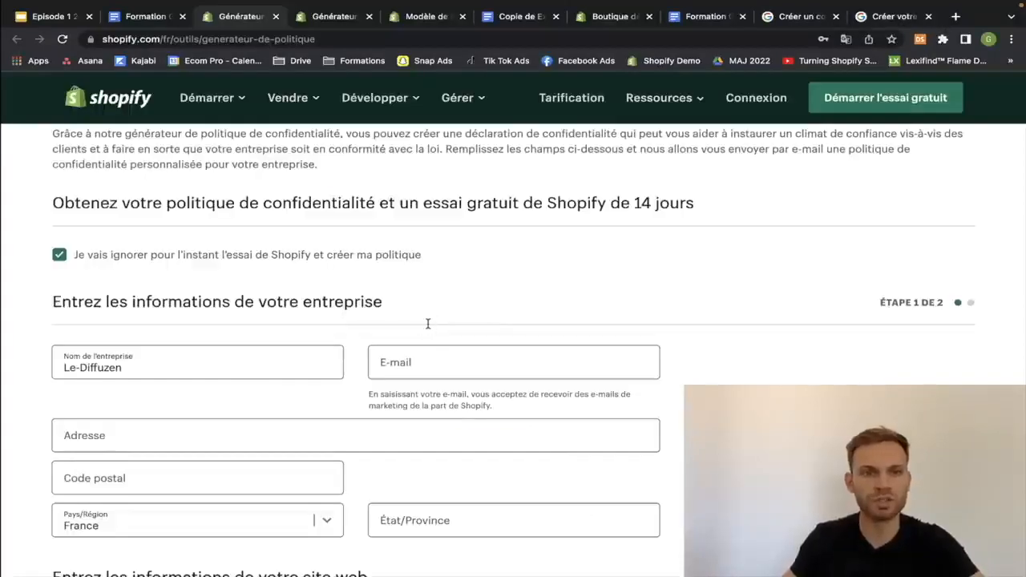
scroll(428, 324, "up", 3)
scroll(545, 219, "down", 3)
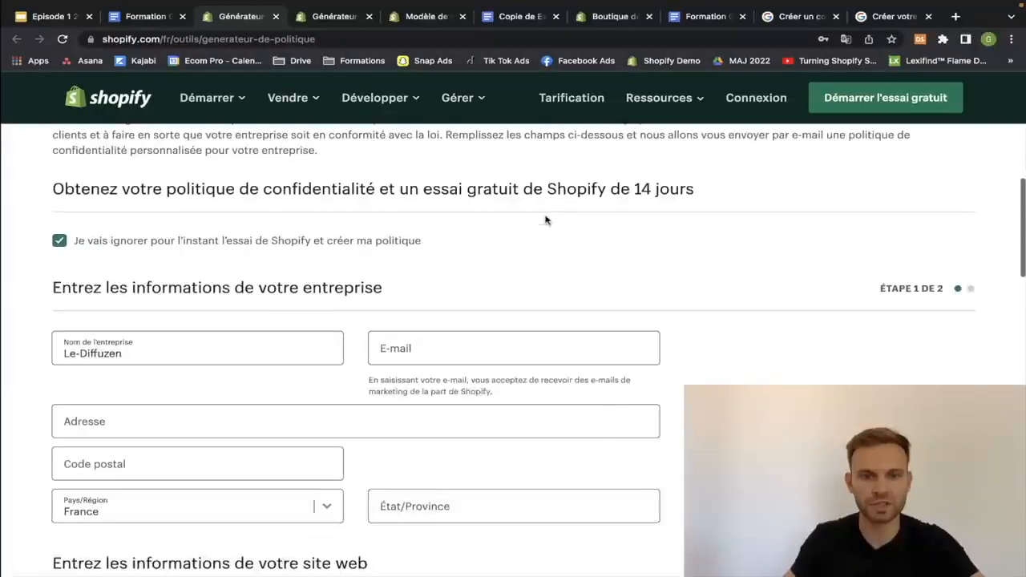
key("Tab")
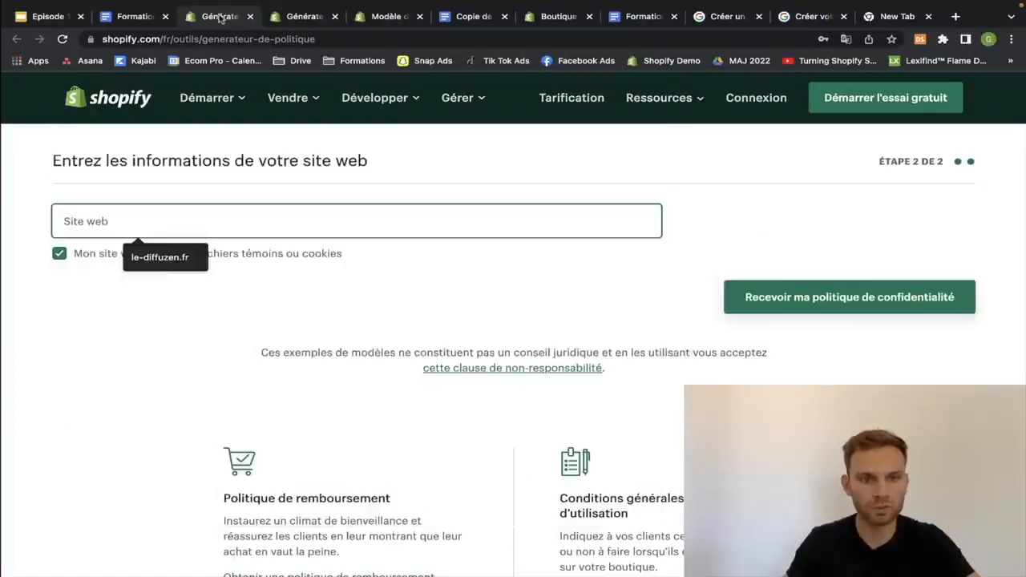
type("https://le-diffuzen.com/")
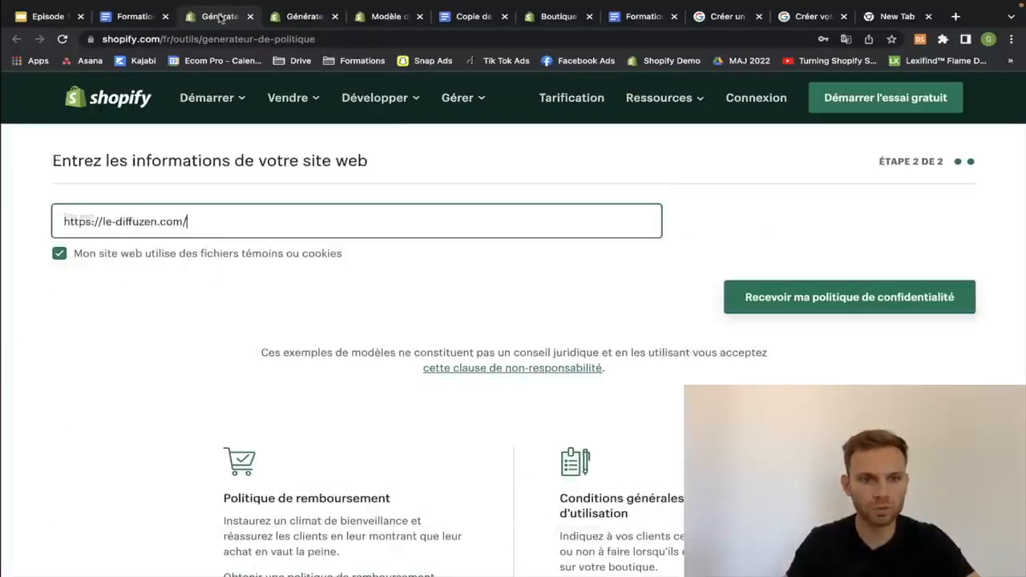
key("Return")
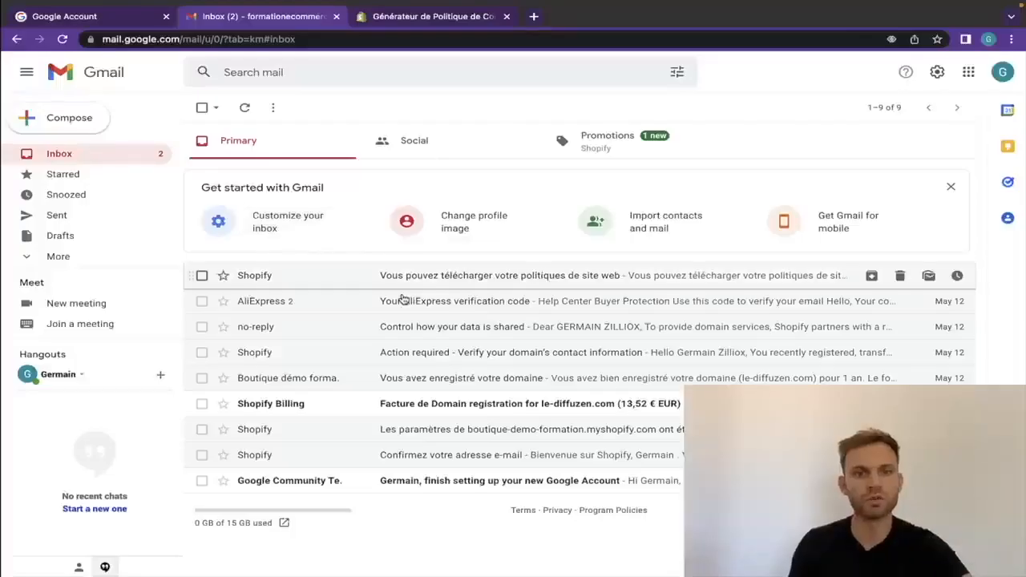
Step: Open Shopify's policy e-mail in Gmail and read through the generated Le-Diffuzen privacy policy
left_click(357, 286)
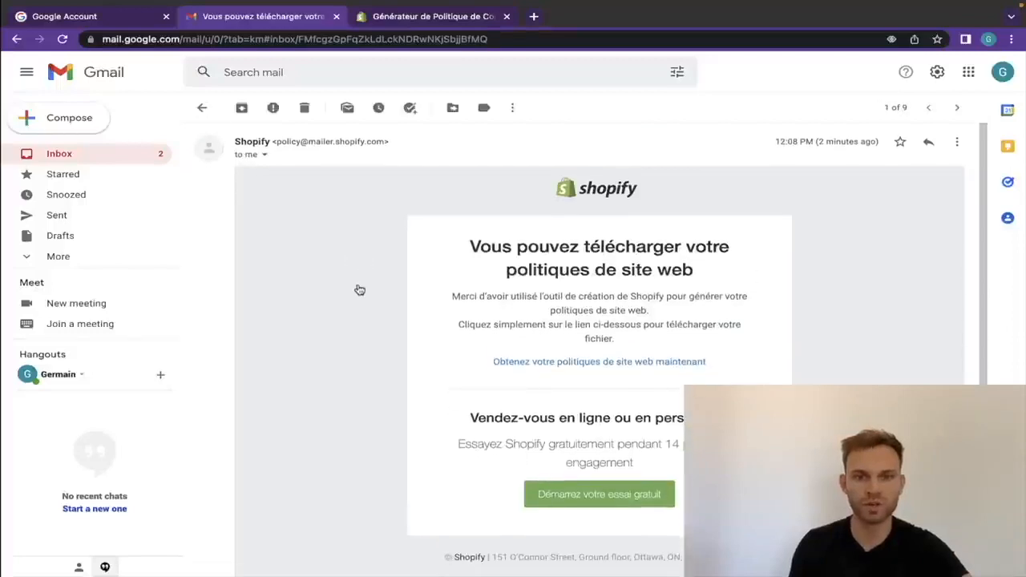
left_click(359, 290)
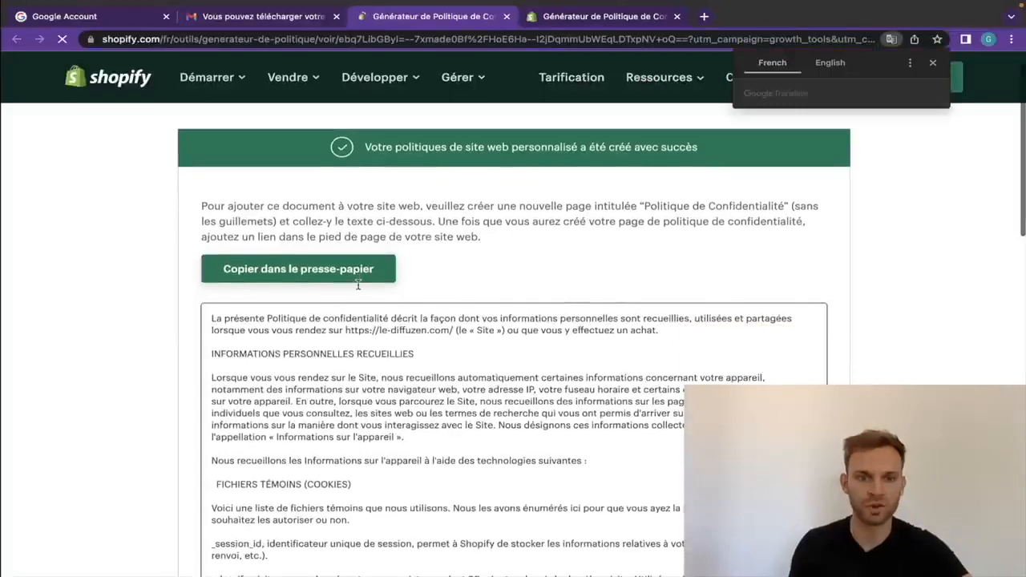
scroll(358, 285, "down", 1)
scroll(358, 286, "down", 1)
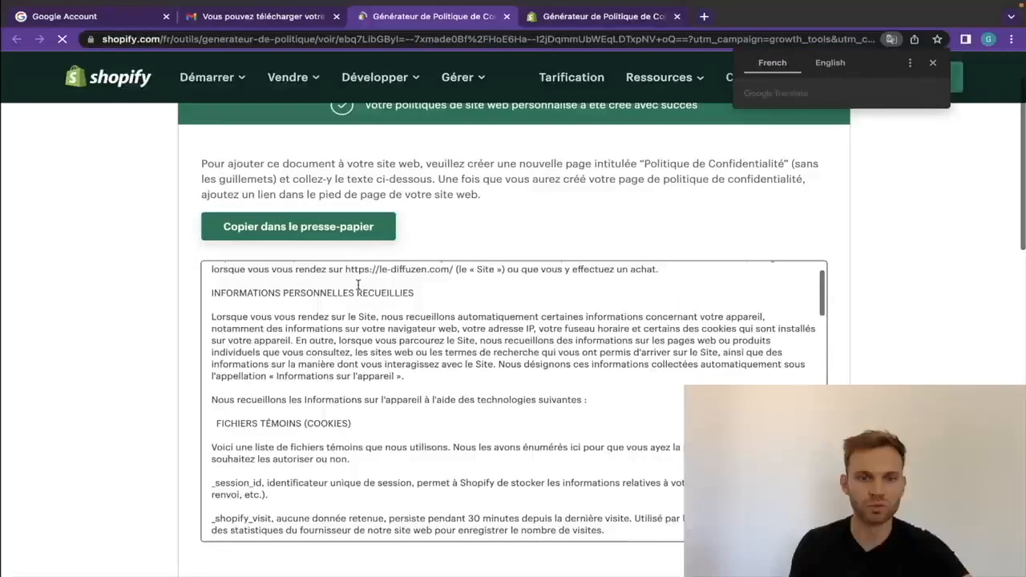
scroll(357, 286, "down", 2)
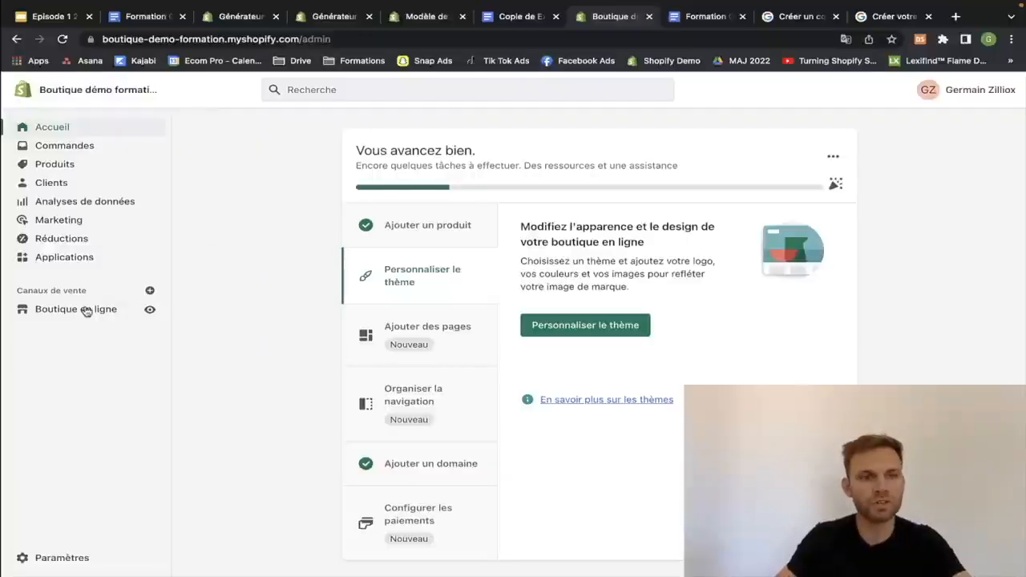
Step: Create a 'Politique de confidentialité' store page with the pasted privacy policy as content and save it
left_click(84, 308)
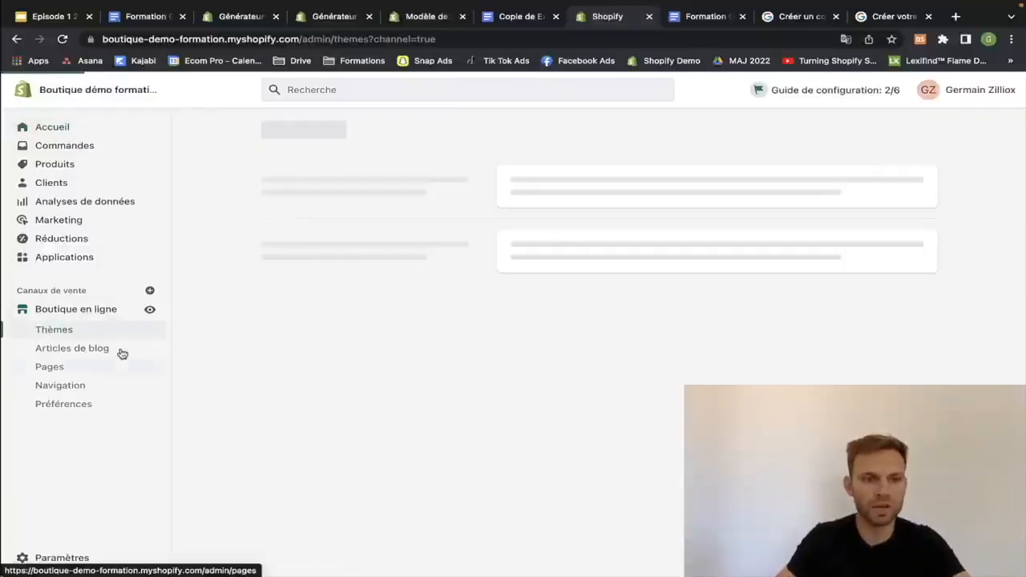
left_click(122, 353)
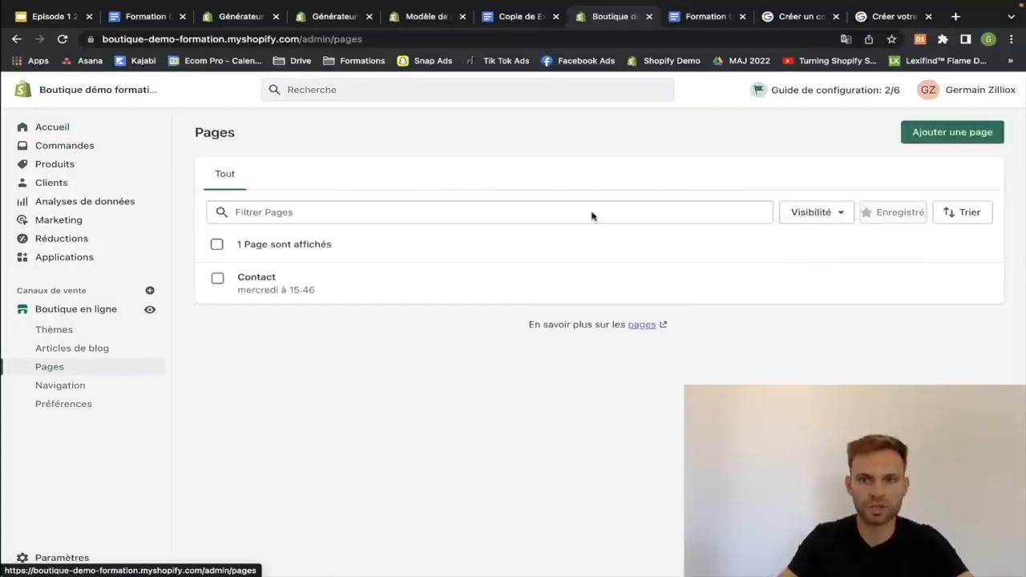
left_click(945, 132)
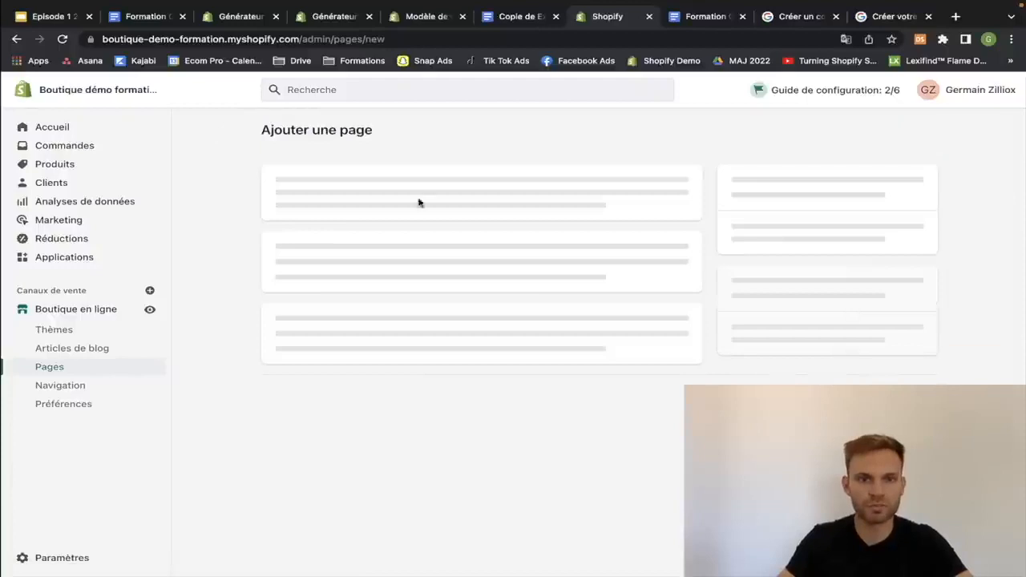
left_click(404, 195)
type("Poli")
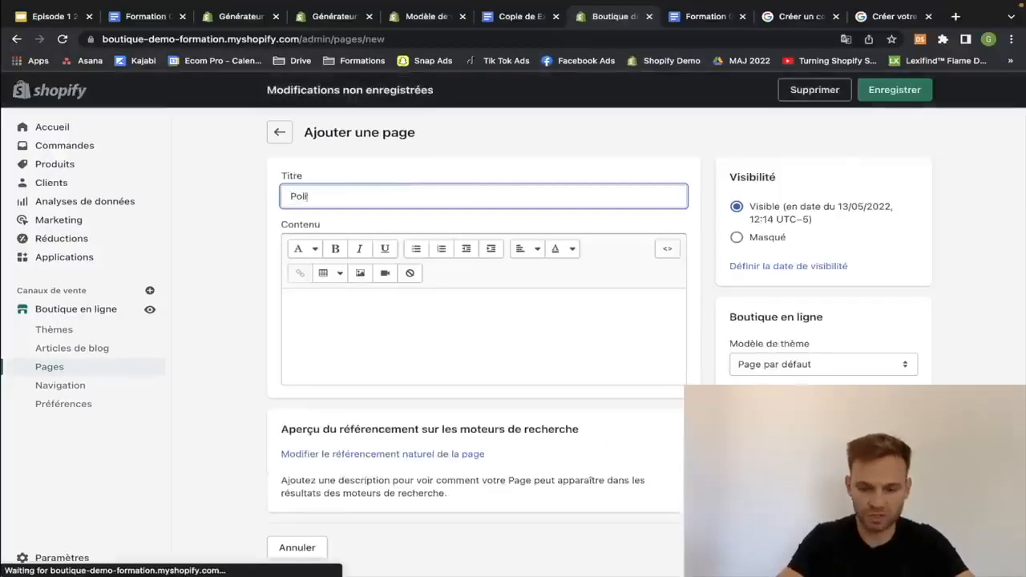
type("tique de confidentialité")
left_click(460, 312)
key("ctrl+v")
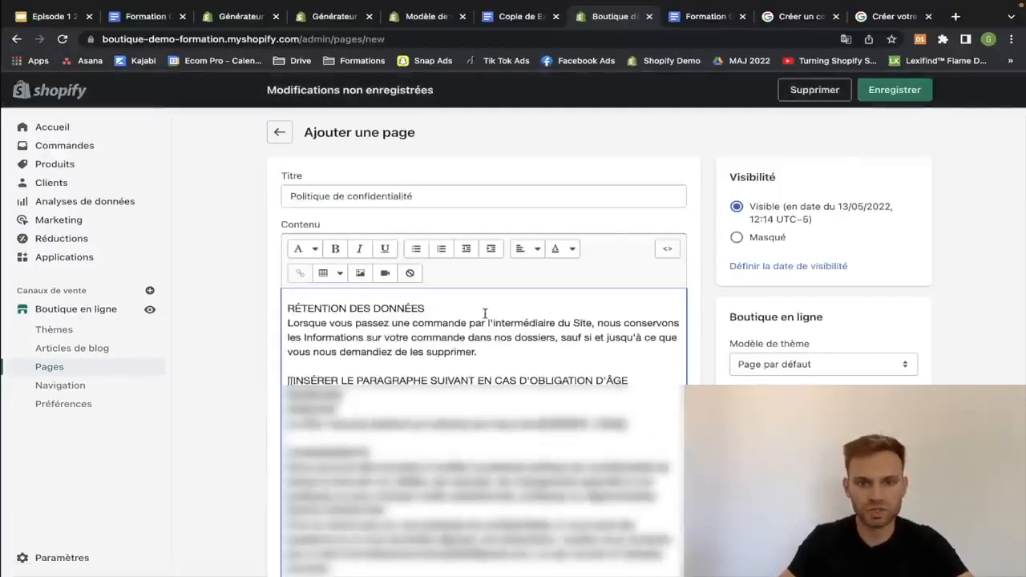
scroll(525, 382, "down", 1)
scroll(521, 384, "down", 10)
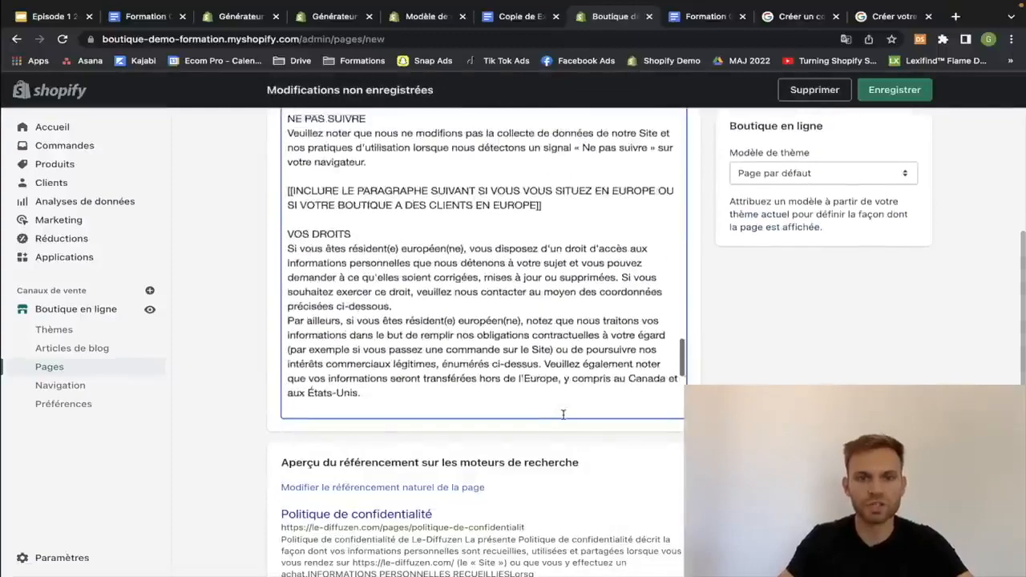
scroll(563, 419, "up", 15)
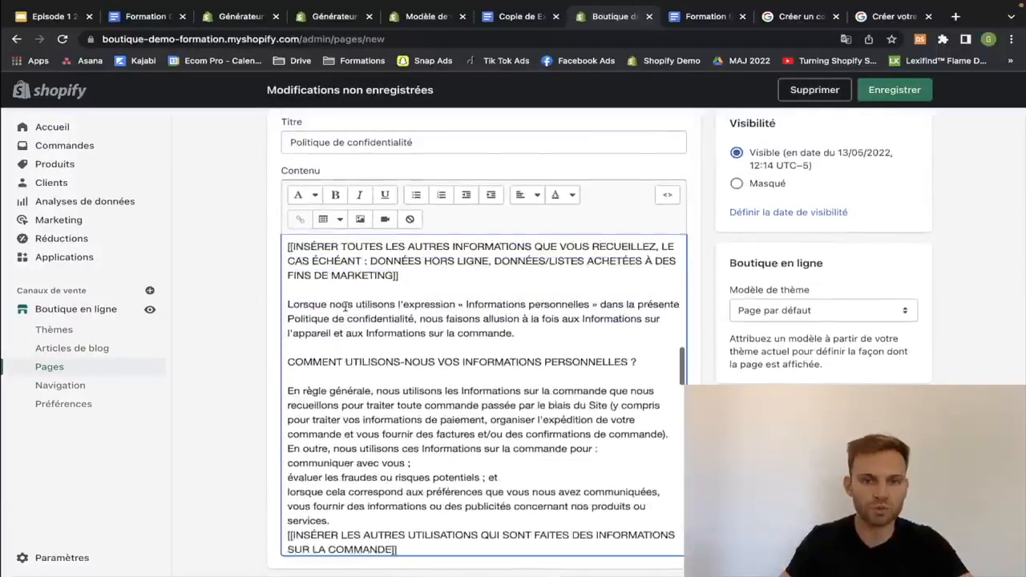
scroll(381, 310, "up", 10)
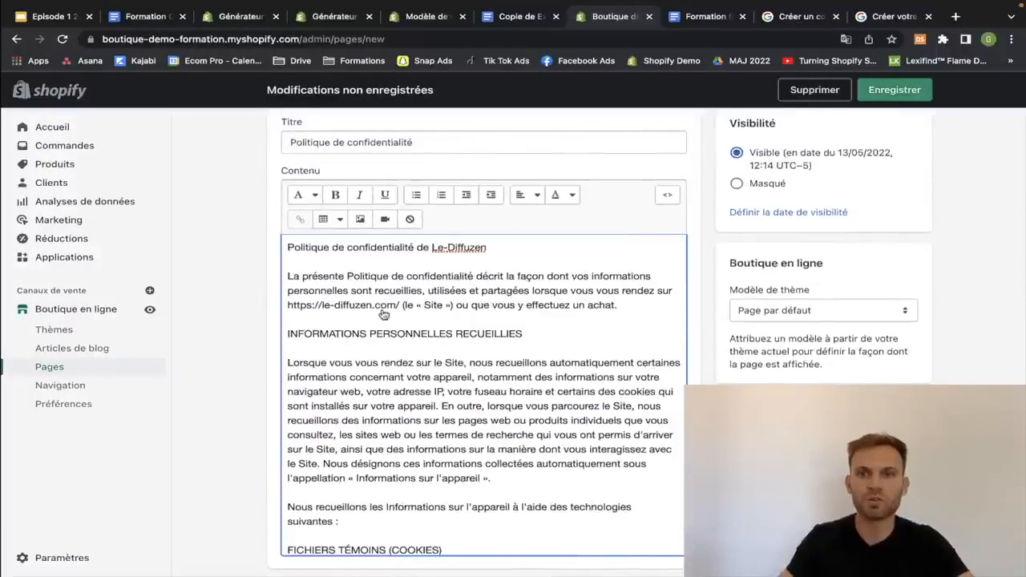
left_click(894, 90)
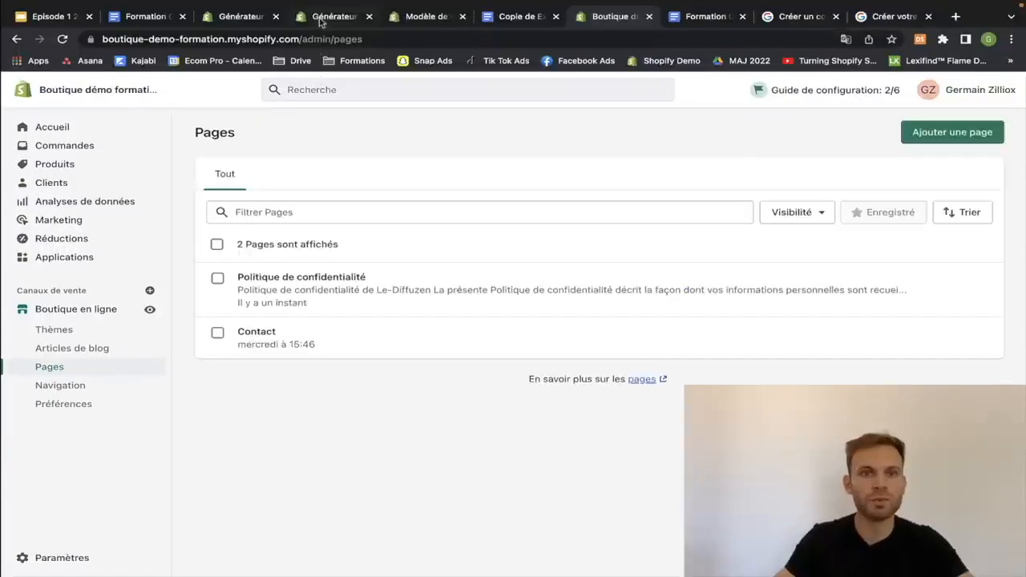
Step: Fill the refund policy generator with Le-Diffuzen's autofilled company details, skipping the Shopify trial
left_click(320, 17)
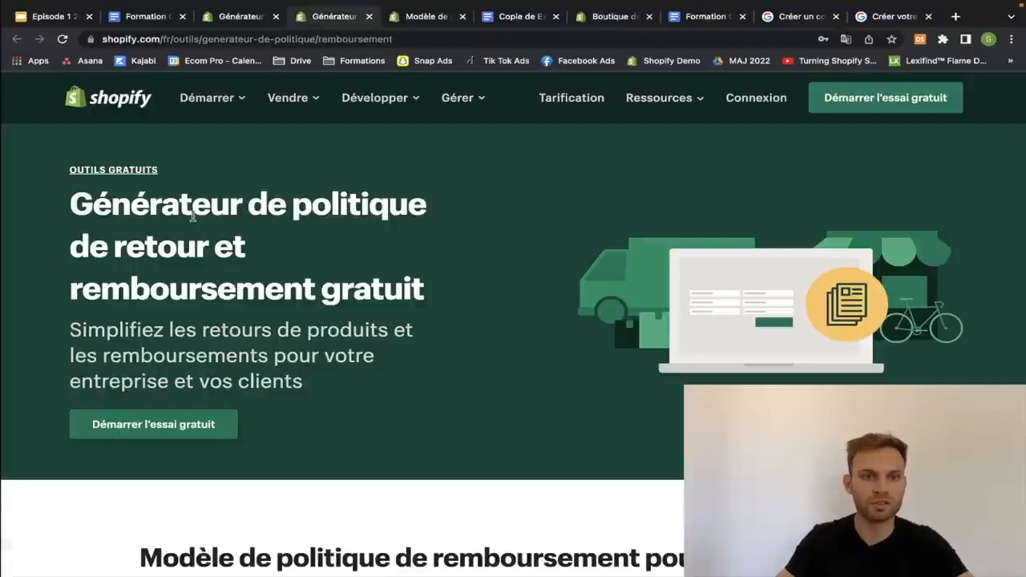
scroll(192, 216, "down", 7)
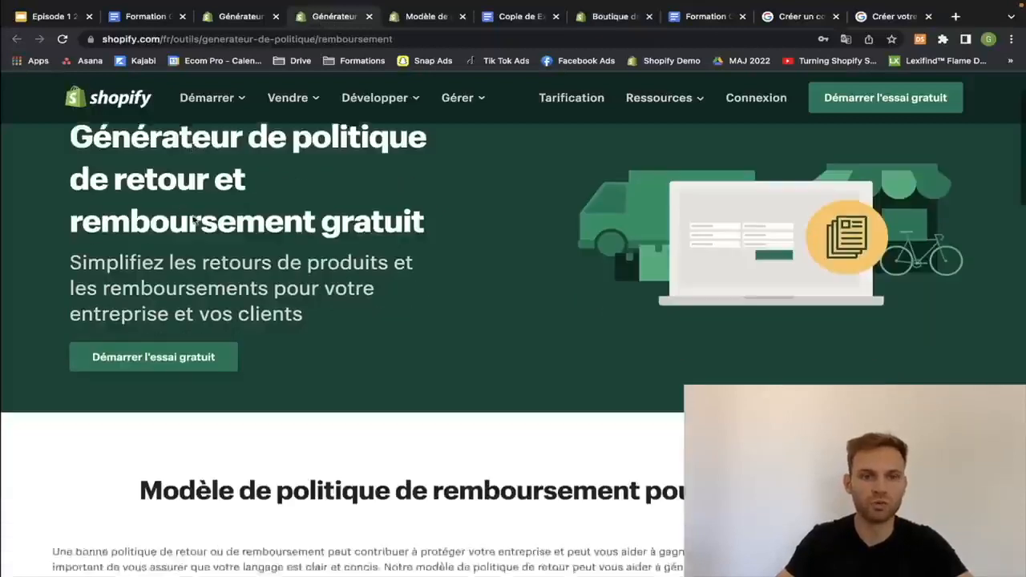
left_click(212, 269)
left_click(200, 229)
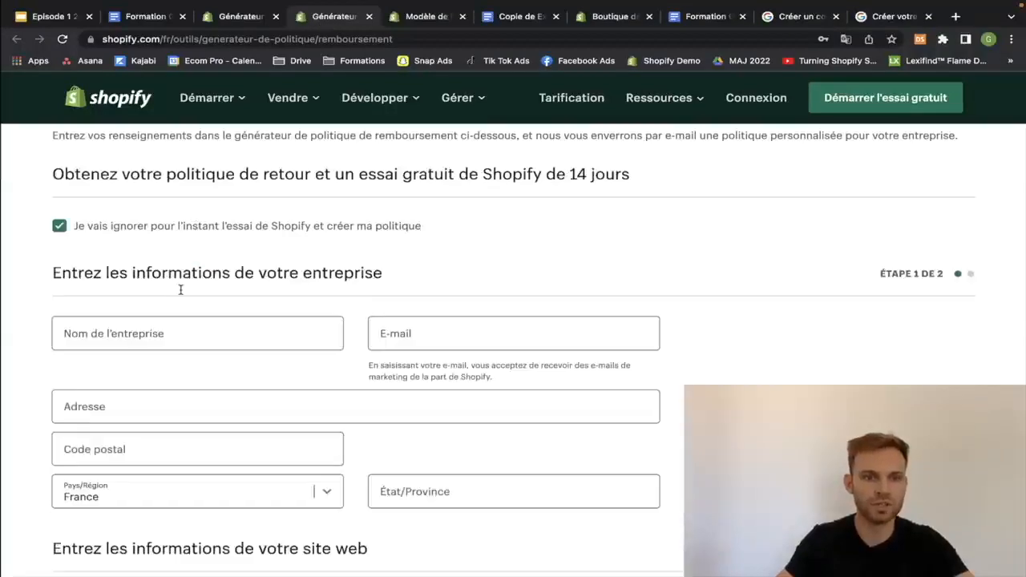
left_click(181, 334)
key("Down")
key("Return")
key("Tab")
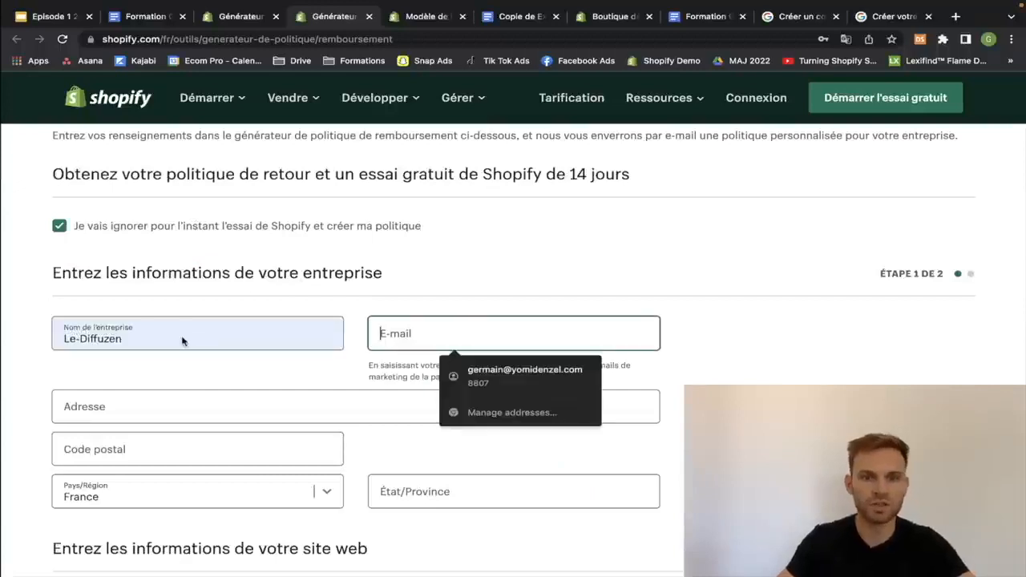
Step: Request the return policy by e-mail, open it, and copy the whole generated text
scroll(424, 345, "down", 2)
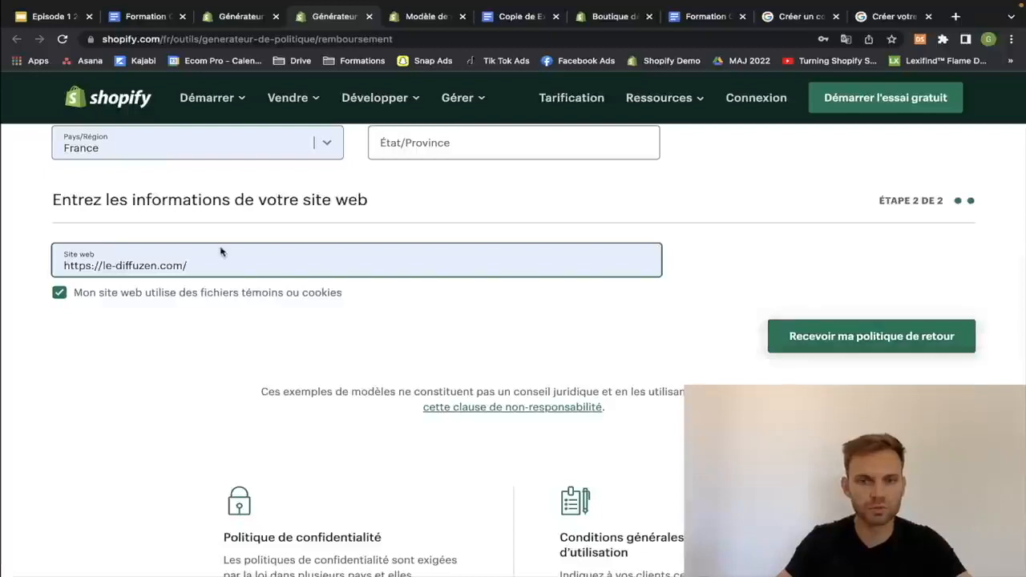
left_click(818, 336)
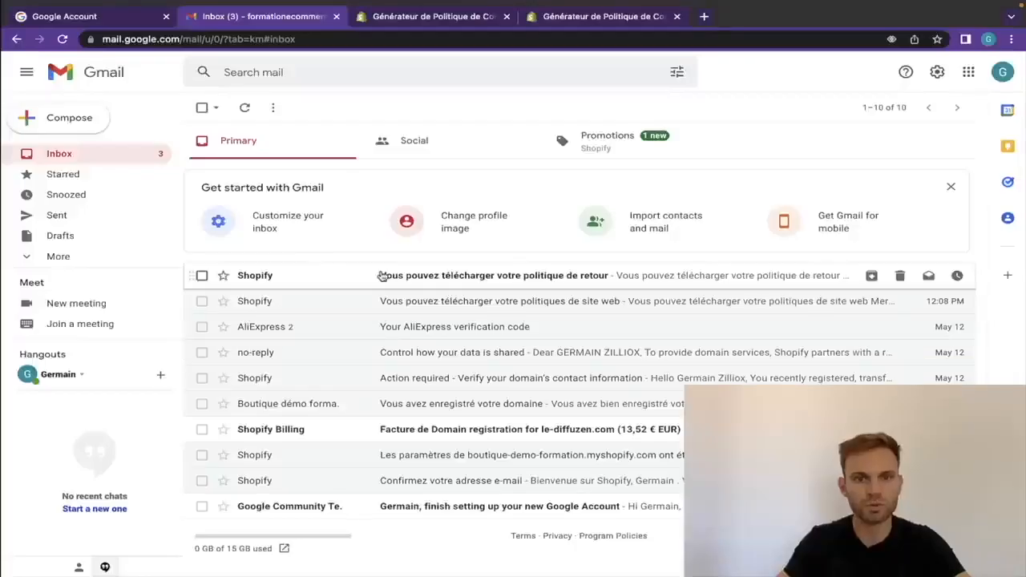
left_click(401, 282)
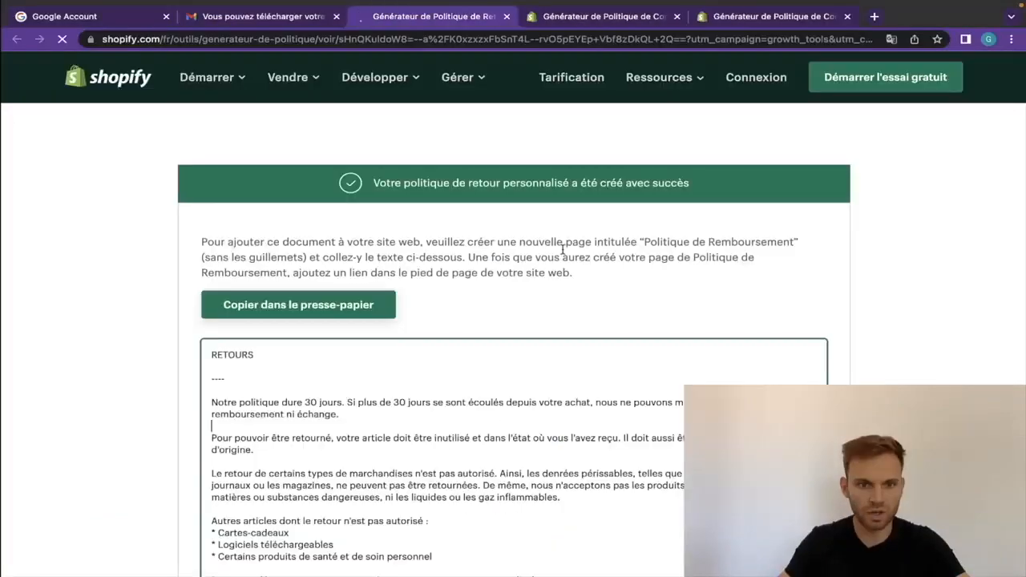
key("super+a")
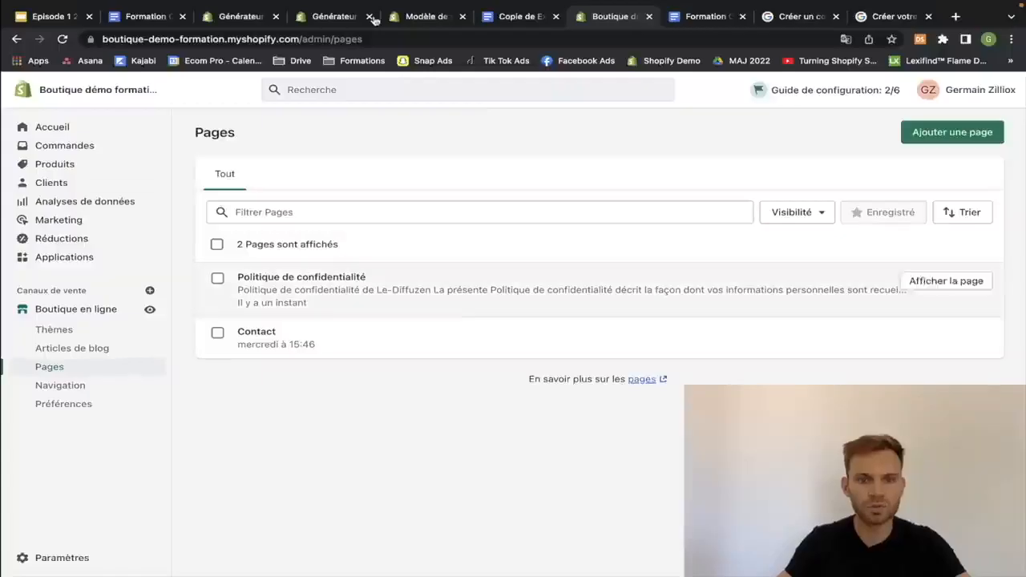
Step: Create a 'Politique de retour' page and paste the return policy into its content
left_click(919, 128)
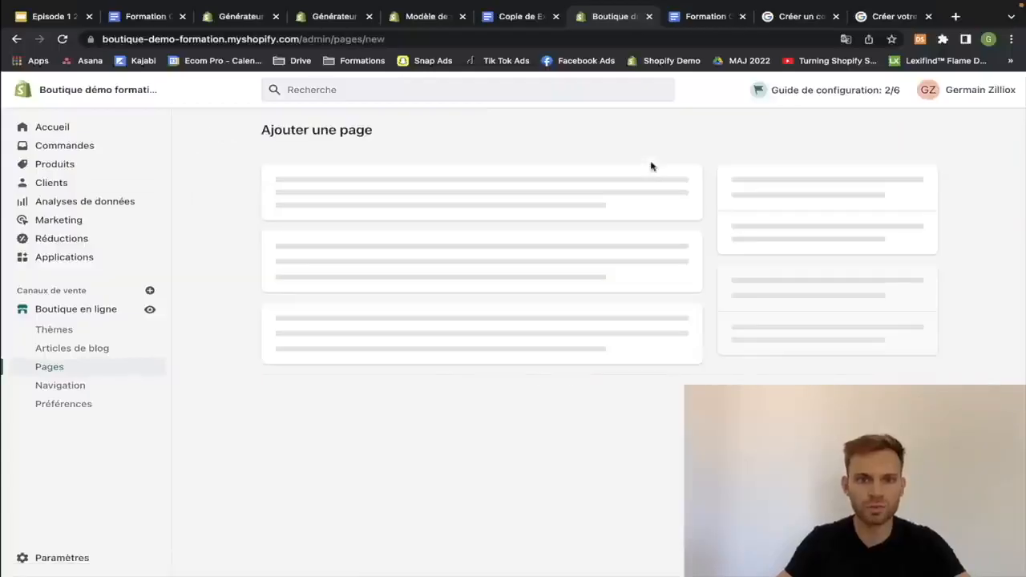
left_click(356, 194)
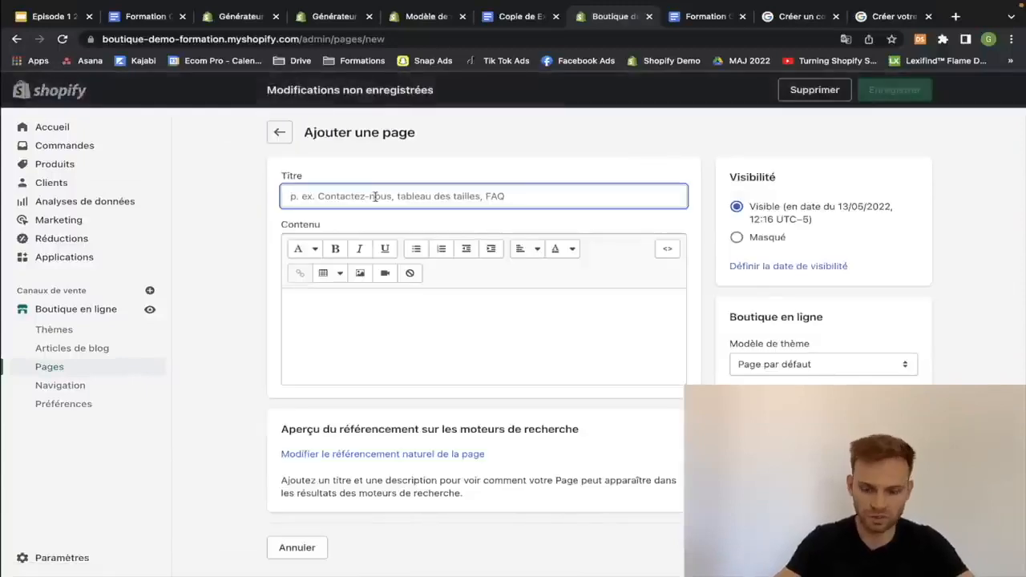
type("Politique de retour")
left_click(384, 307)
key("ctrl+v")
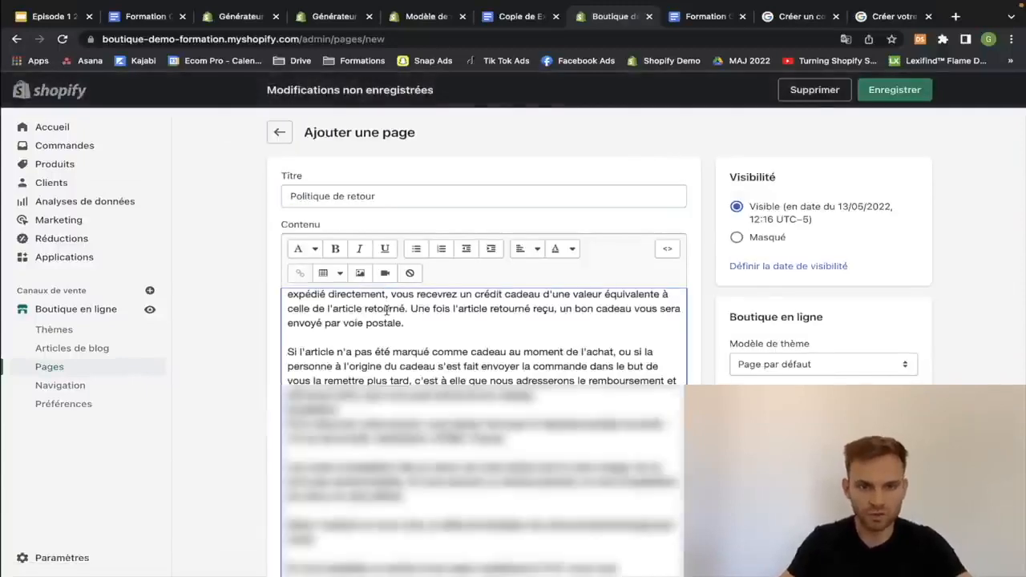
scroll(388, 310, "up", 10)
scroll(387, 309, "up", 3)
scroll(233, 348, "down", 2)
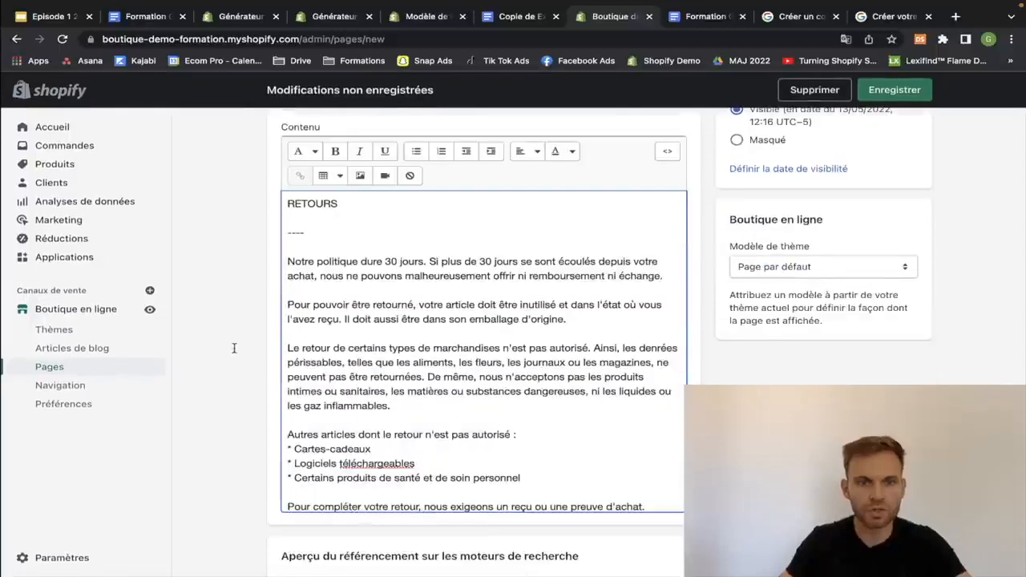
Step: Delete the non-returnable items list from the return policy and save the page
left_click_drag(287, 434, 527, 474)
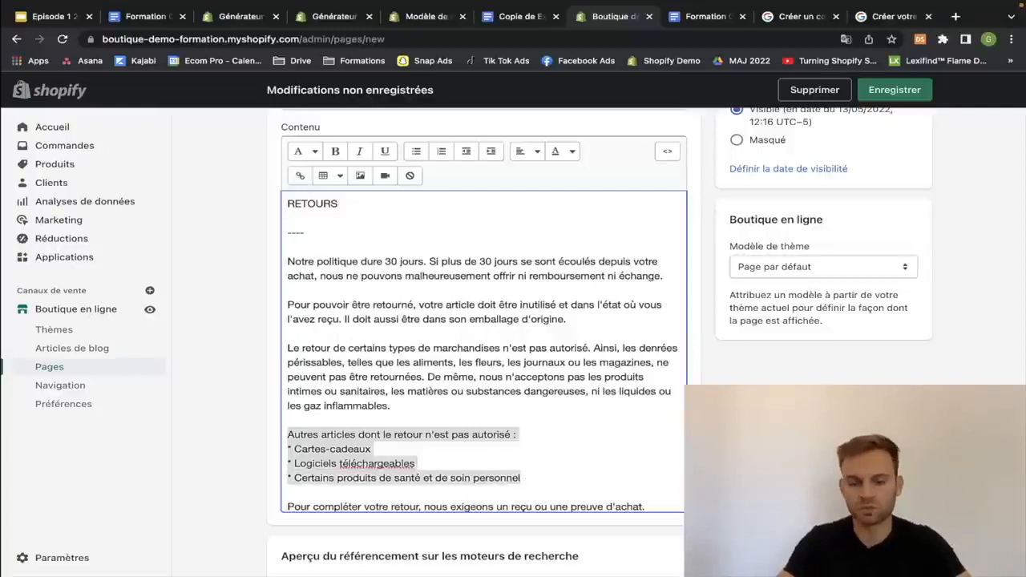
key("BackSpace")
key("BackSpace")
key("BackSpace")
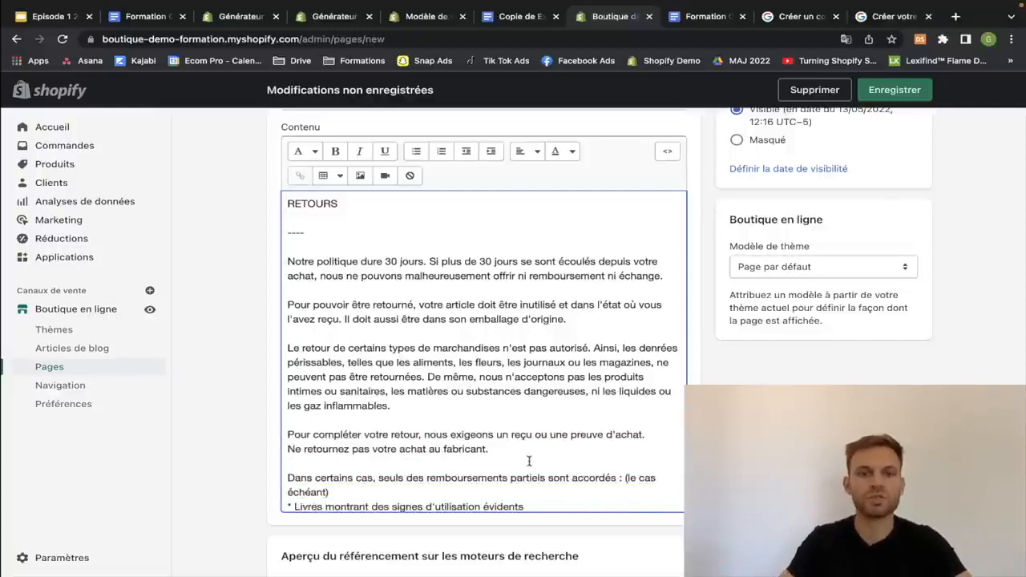
scroll(529, 461, "down", 2)
scroll(523, 463, "up", 2)
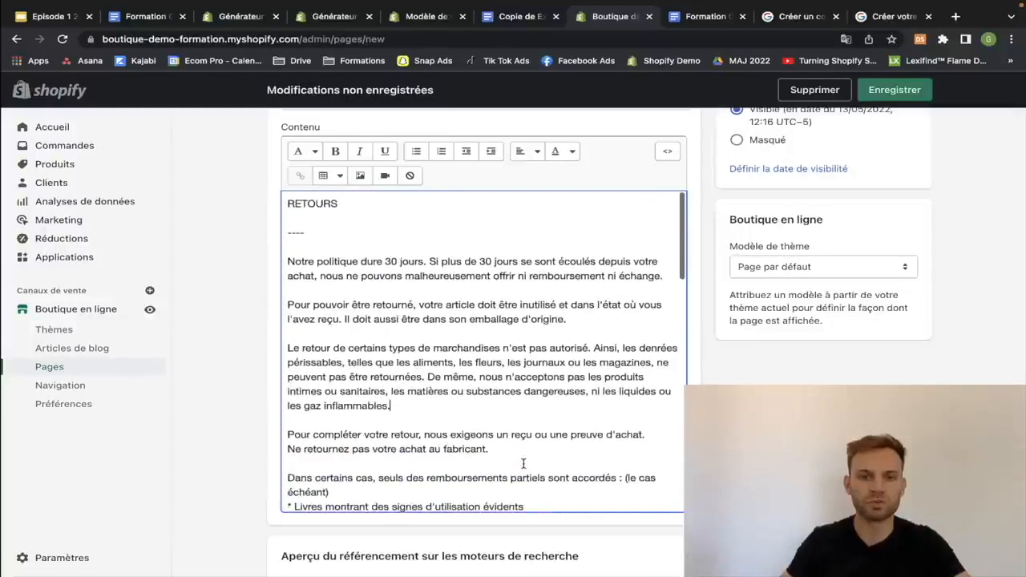
scroll(486, 463, "down", 1)
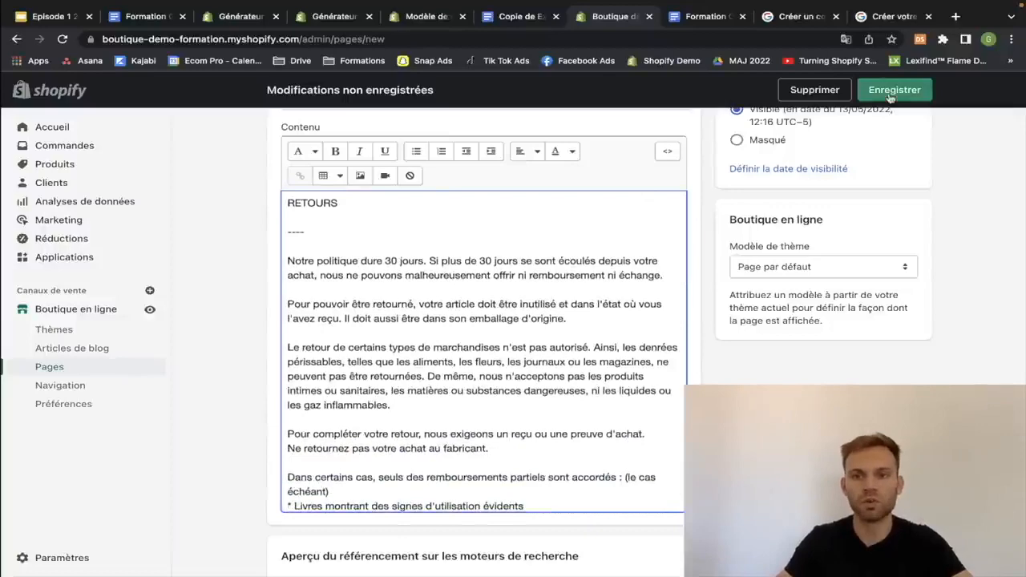
left_click(429, 18)
Step: Generate Le-Diffuzen's terms of sale and use without the trial, and open Shopify's terms e-mail
scroll(292, 337, "down", 6)
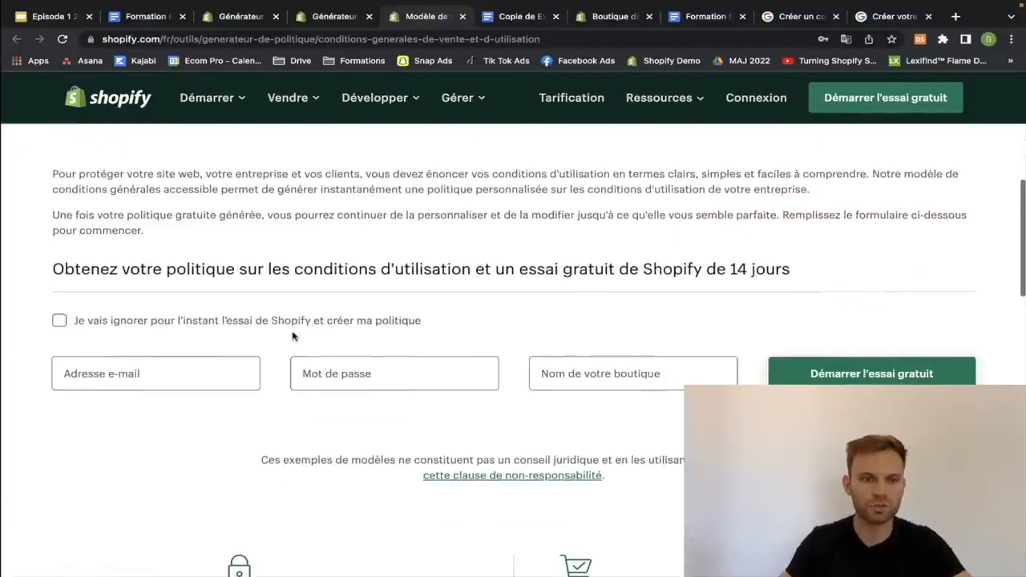
left_click(293, 337)
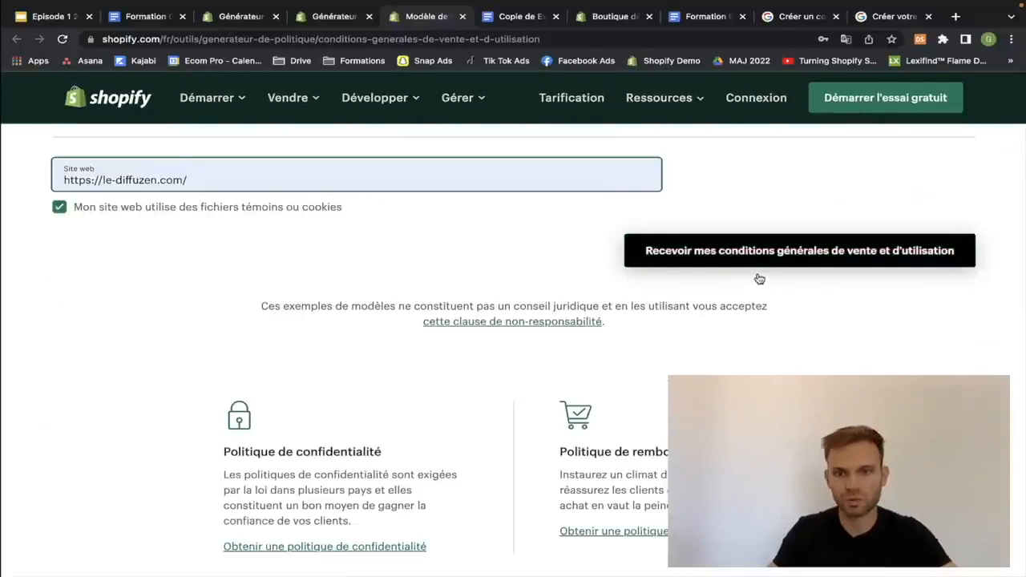
left_click(759, 278)
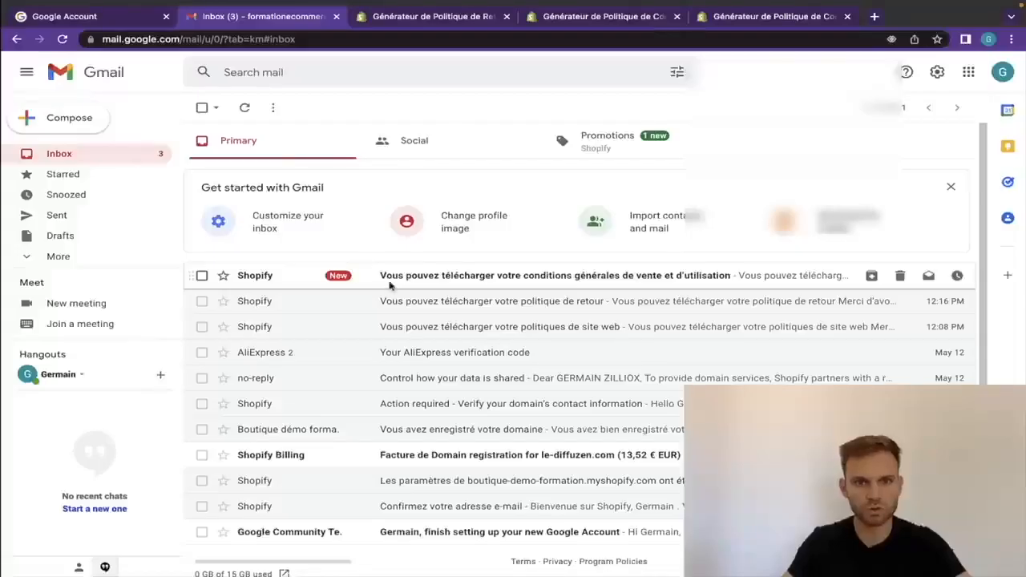
left_click(390, 279)
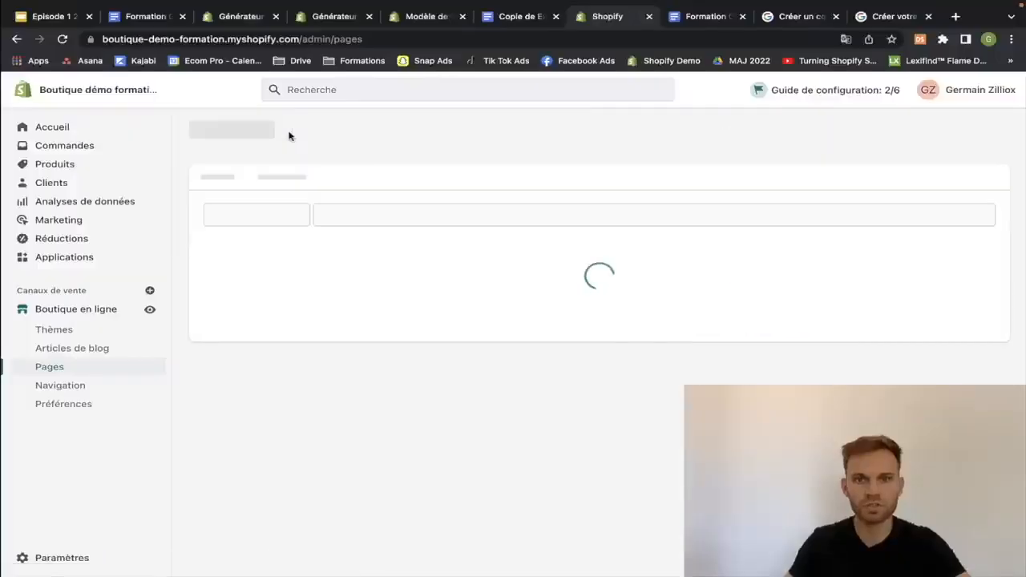
Step: Save a 'Conditions Générales de Vente' page holding the pasted terms of use, then start another page
left_click(936, 134)
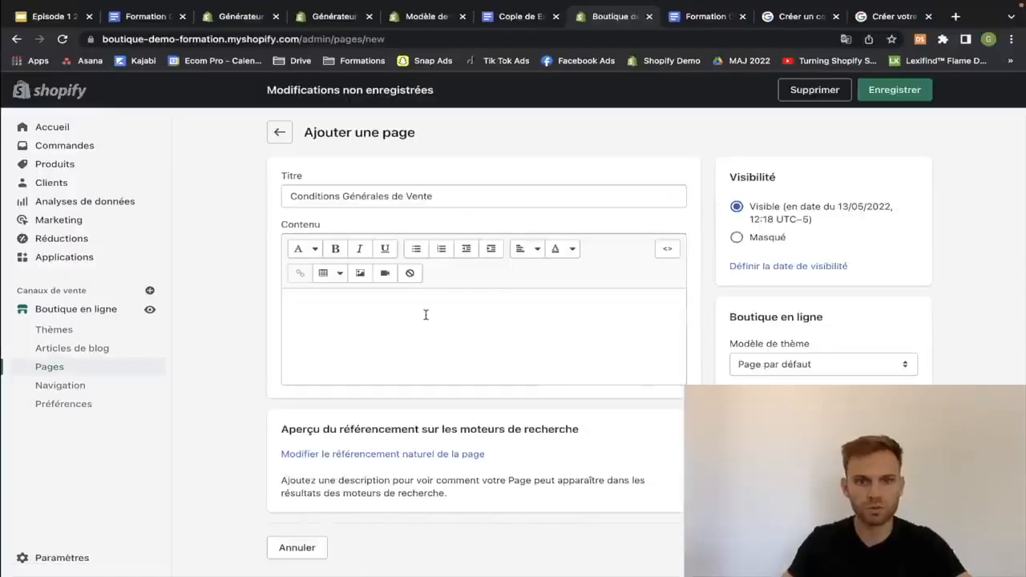
key("ctrl+v")
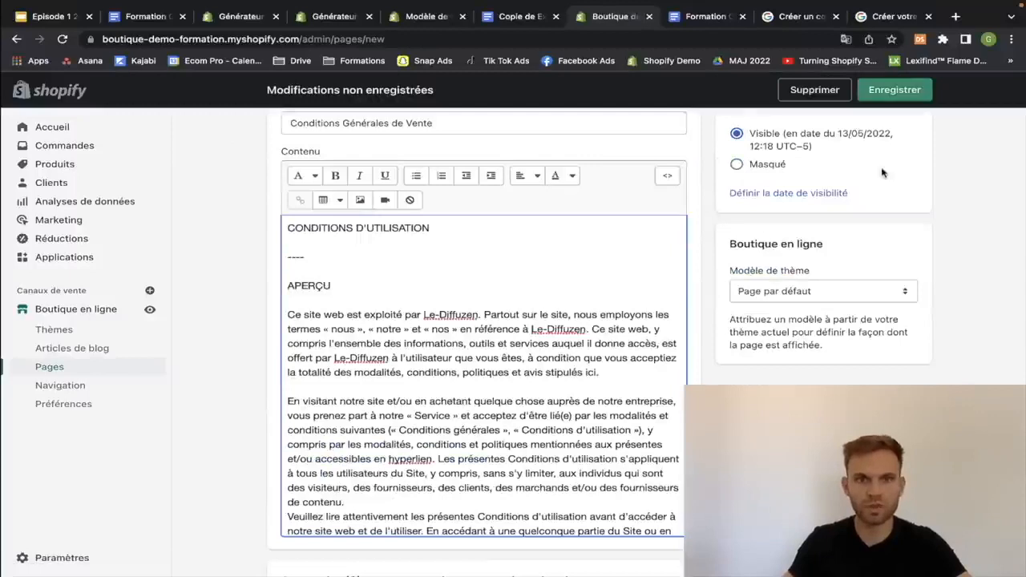
scroll(882, 172, "up", 1)
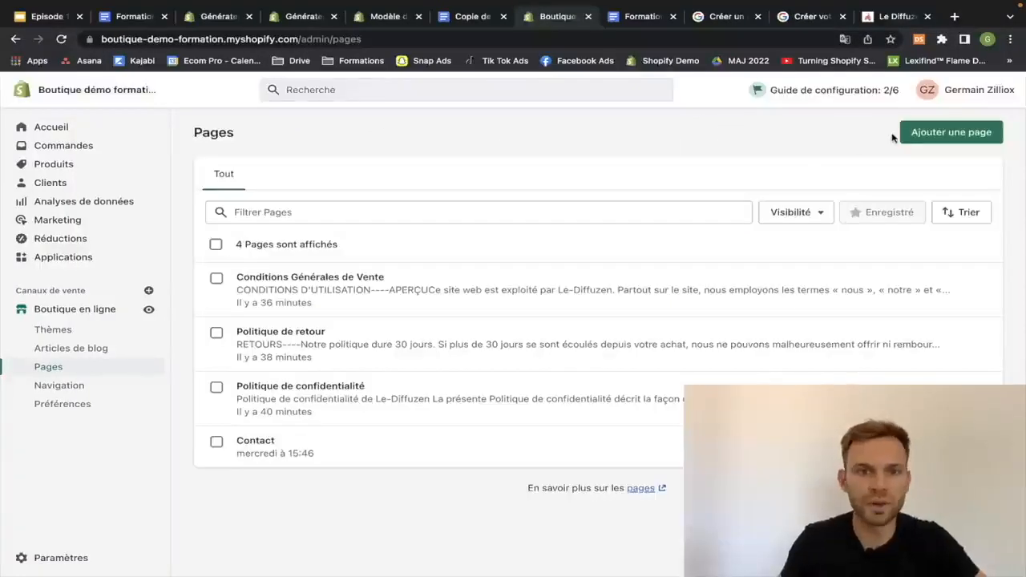
left_click(936, 133)
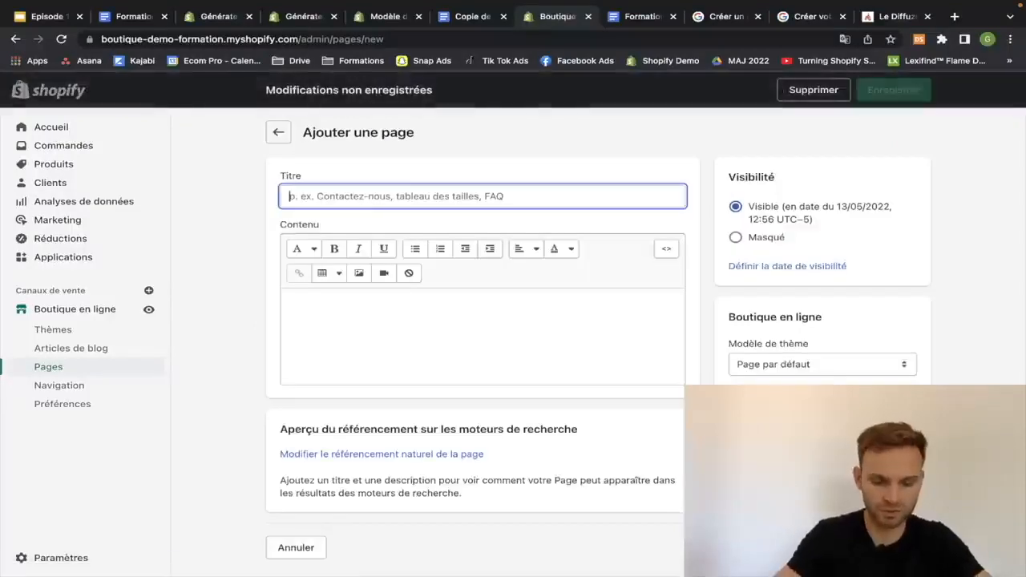
Step: Title the page 'FAQ - Questions fréquentes' and copy all the FAQ text from the Google Docs template
type("FAQ - Questions fréquentes")
left_click(446, 24)
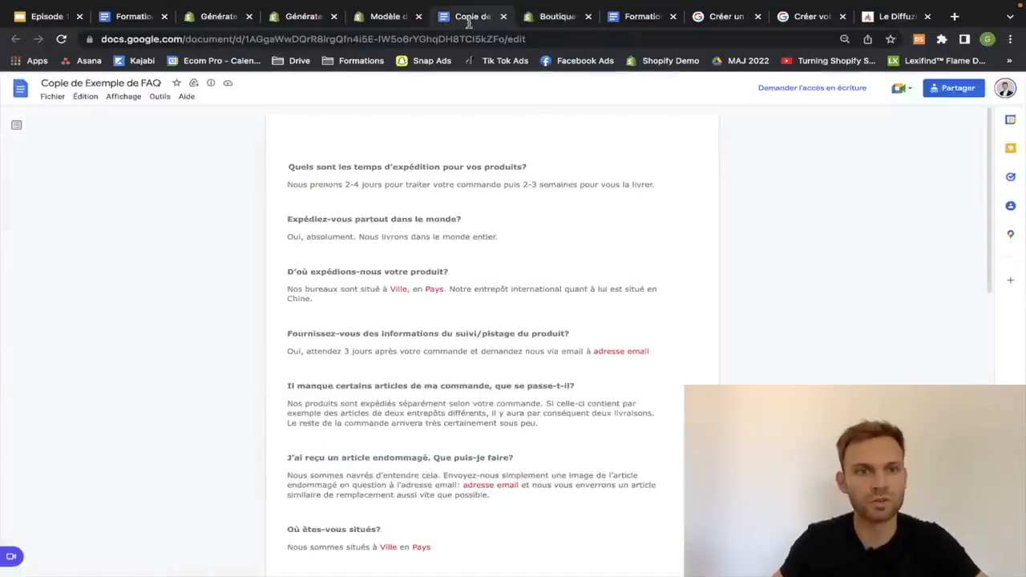
left_click_drag(287, 164, 495, 553)
key("ctrl+c")
scroll(495, 553, "up", 10)
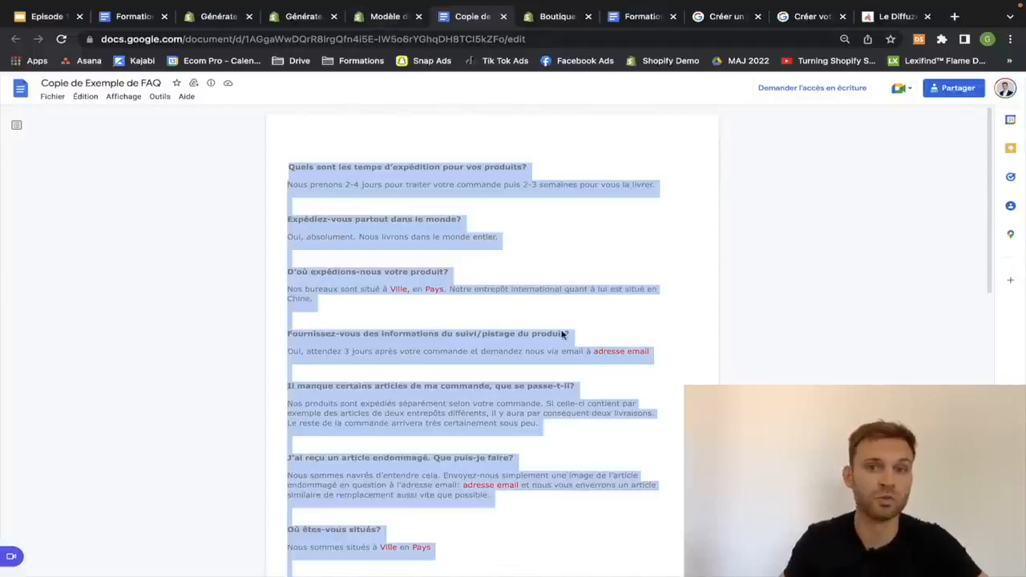
left_click(557, 16)
Step: Paste the FAQ into the page content, replace Ville with Paris and Pays with France, and save
left_click(465, 310)
key("ctrl+v")
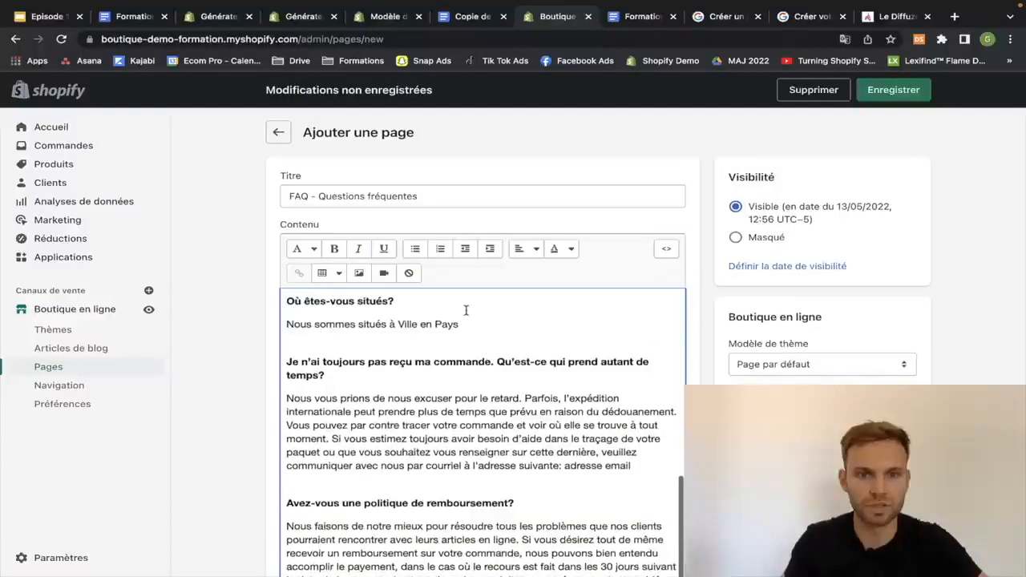
left_click_drag(399, 324, 419, 323)
type("Paris")
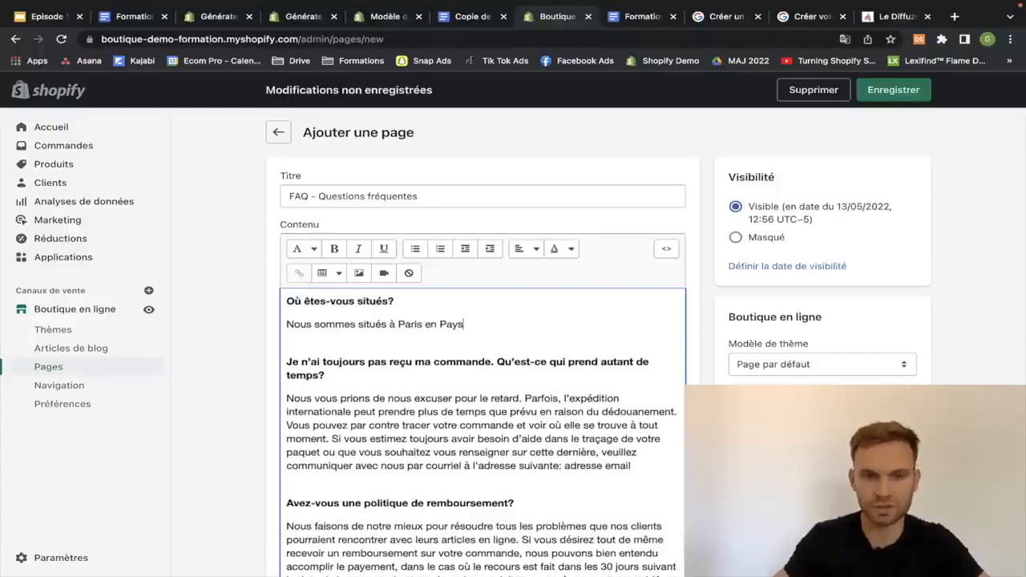
key("BackSpace")
key("BackSpace")
key("BackSpace")
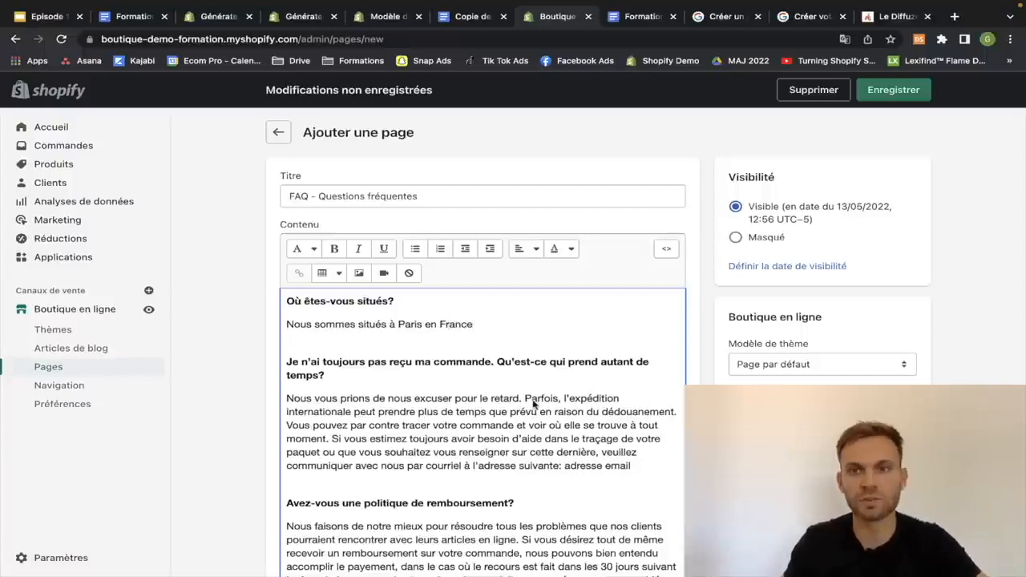
left_click(66, 367)
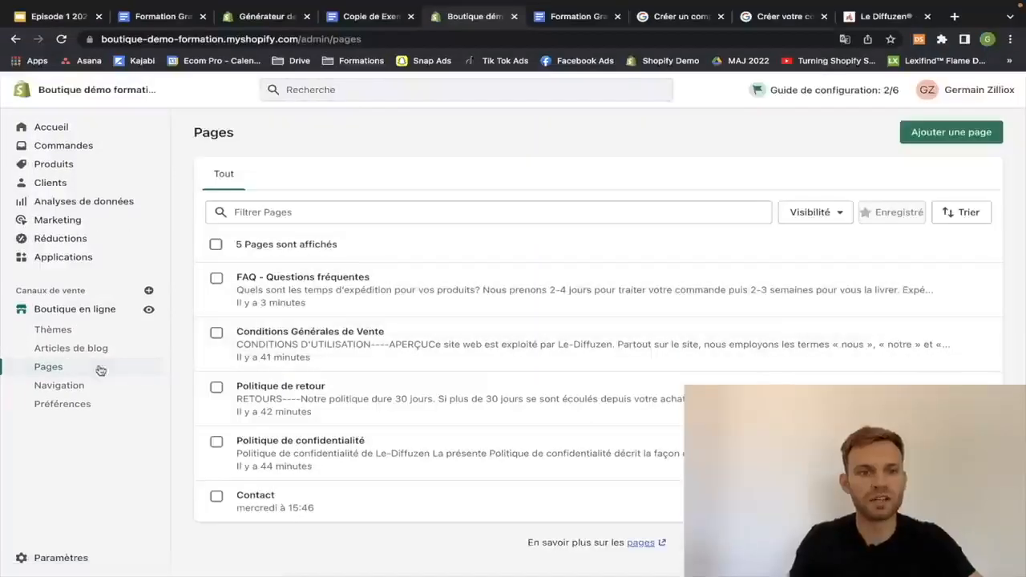
Step: Create a new navigation menu titled 'Mentions légales'
left_click(61, 386)
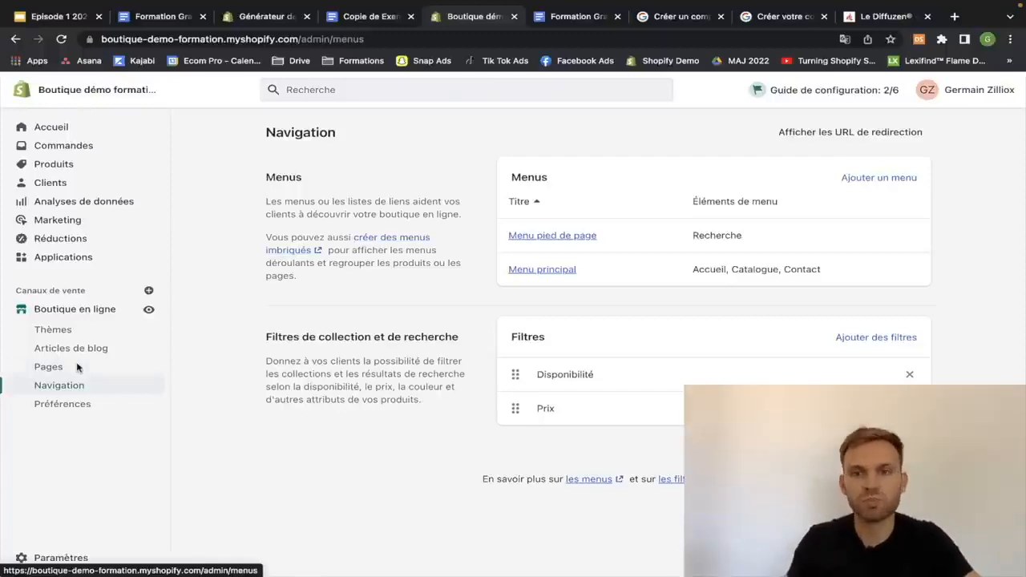
left_click(907, 178)
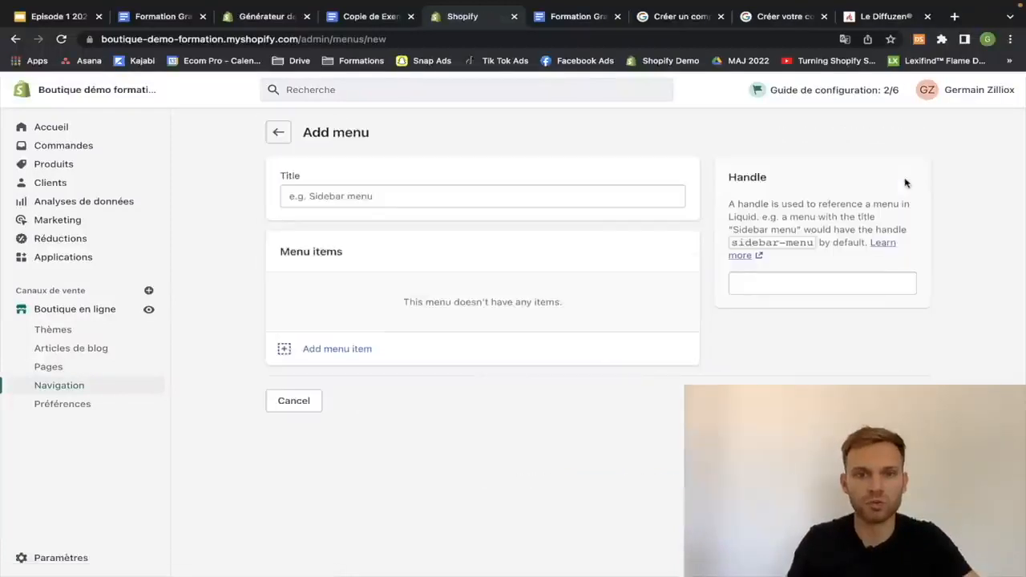
left_click(392, 195)
type("MEnti")
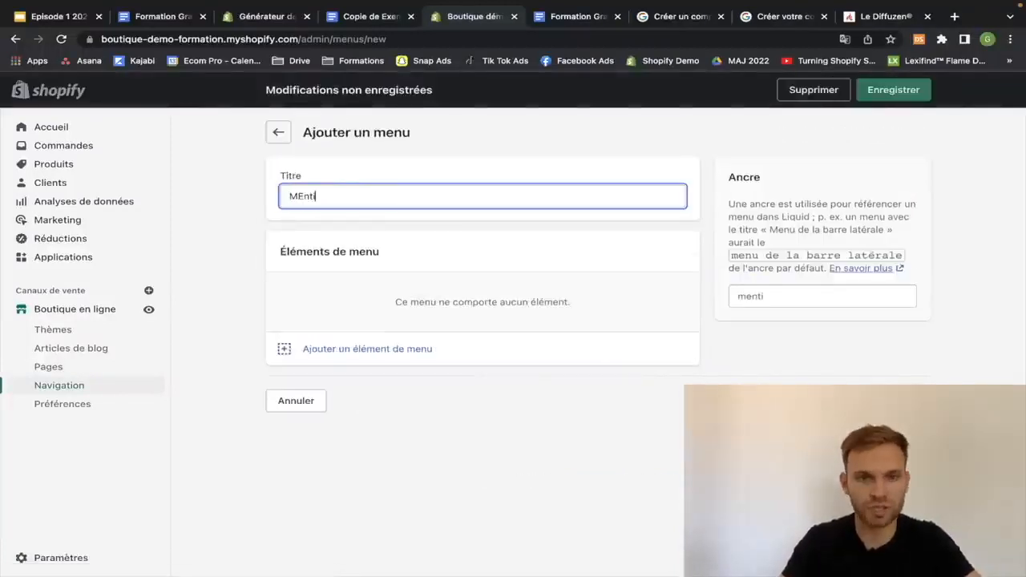
type("ons légales")
Step: Add a 'Politique de confidentialité' menu item linked to the privacy policy page
left_click(367, 349)
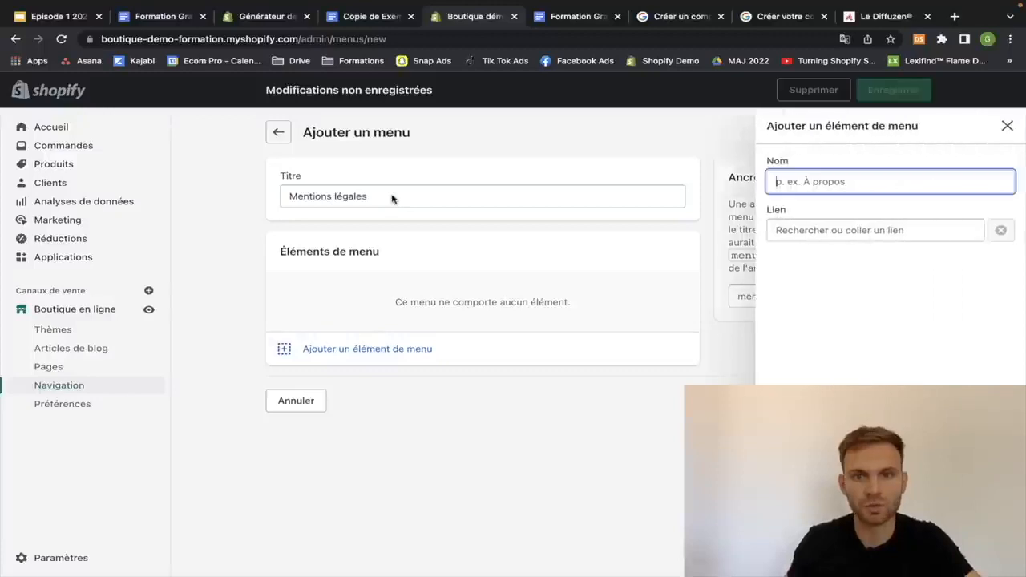
type("Politique")
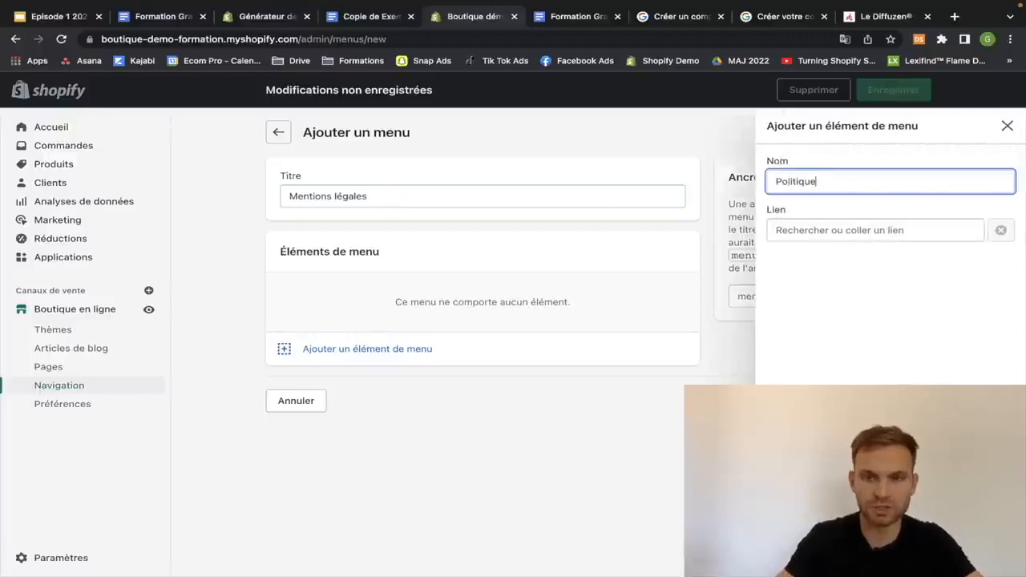
type(" de confidentialité")
left_click(822, 230)
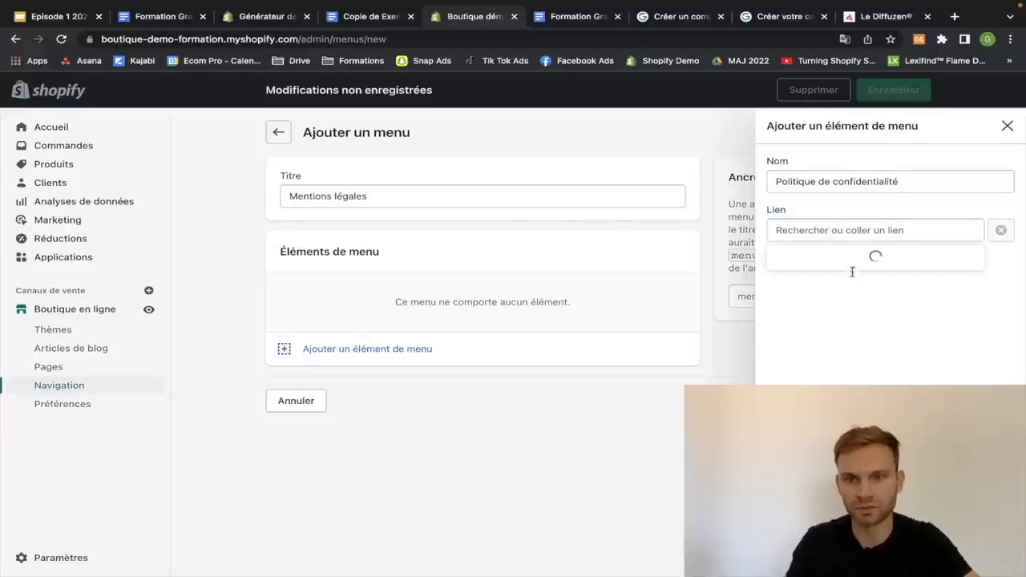
left_click(845, 361)
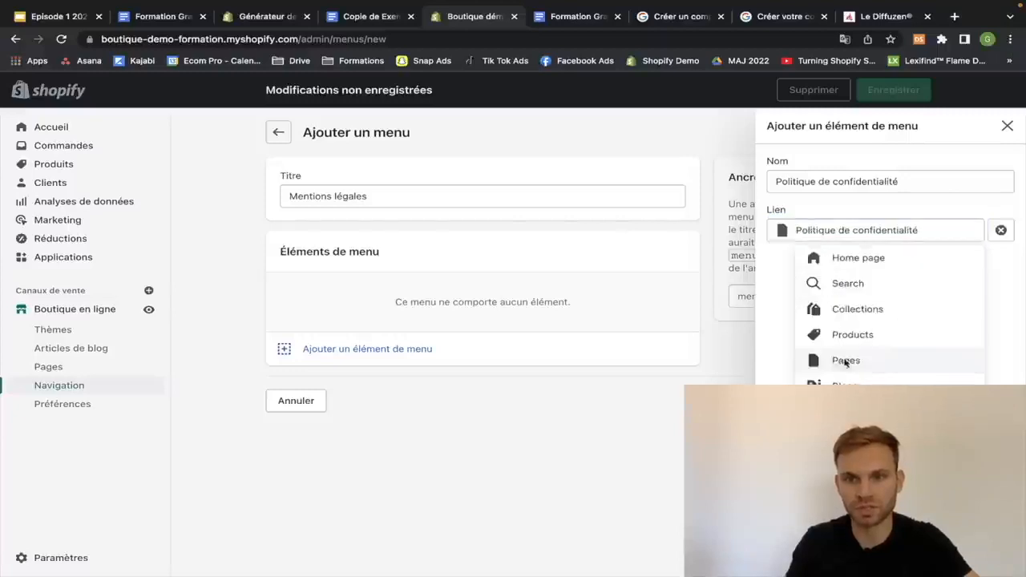
left_click(985, 557)
Step: Add Politique de retour, Conditions générales de vente and FAQ items, then save the menu
left_click(265, 326)
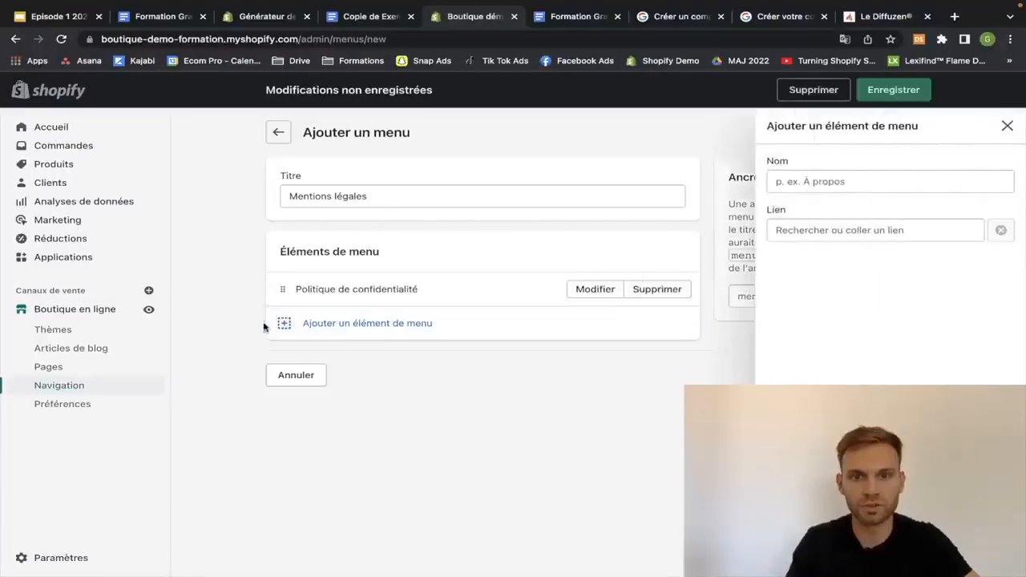
type("Politique de retour")
left_click(819, 230)
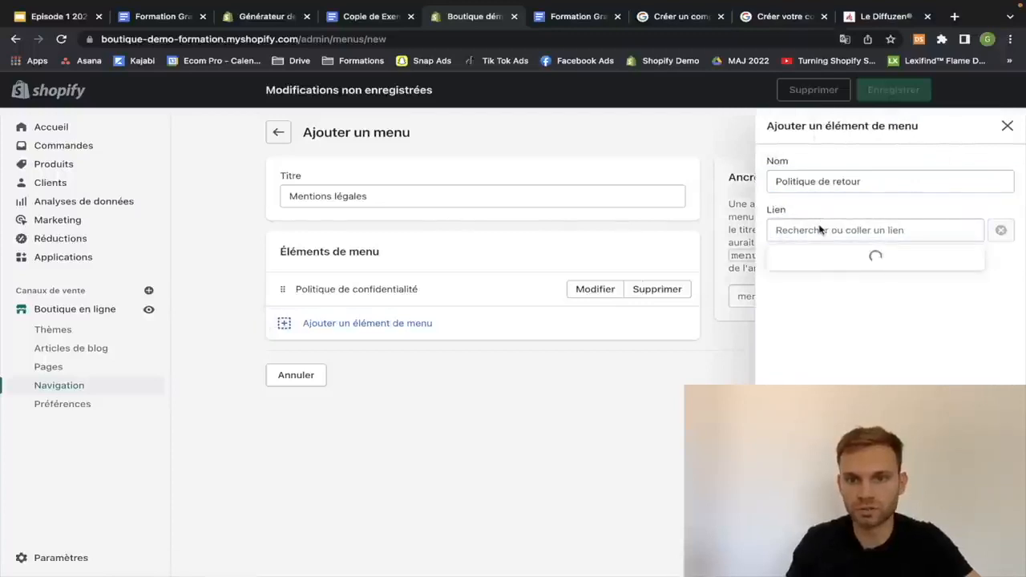
left_click(360, 359)
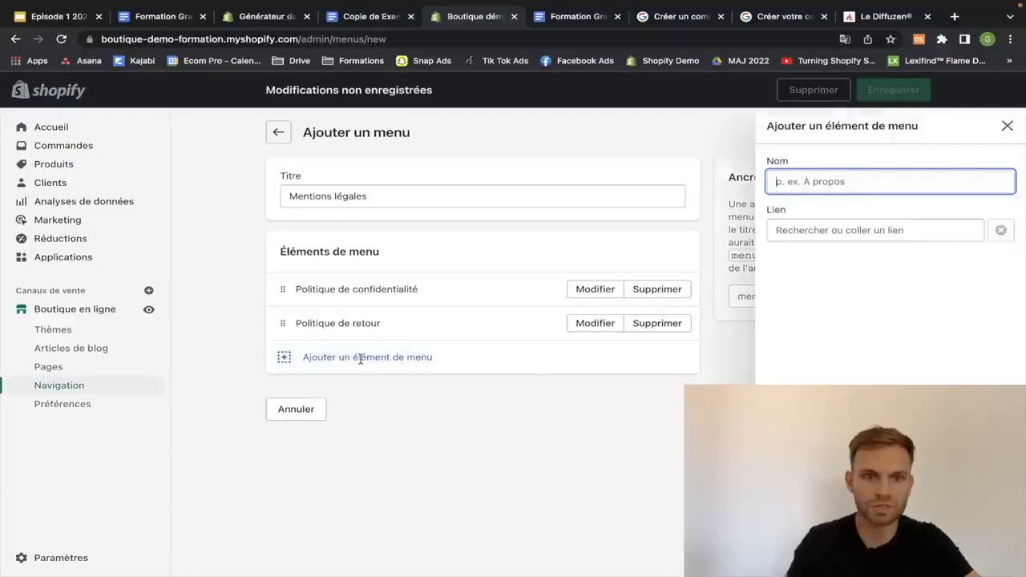
type("Conditions g")
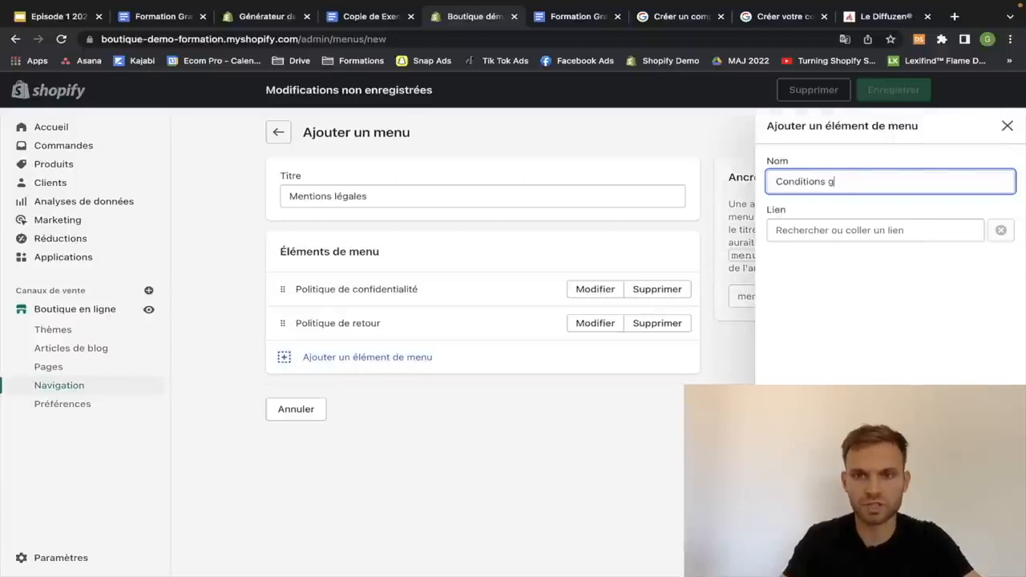
type("énérales de")
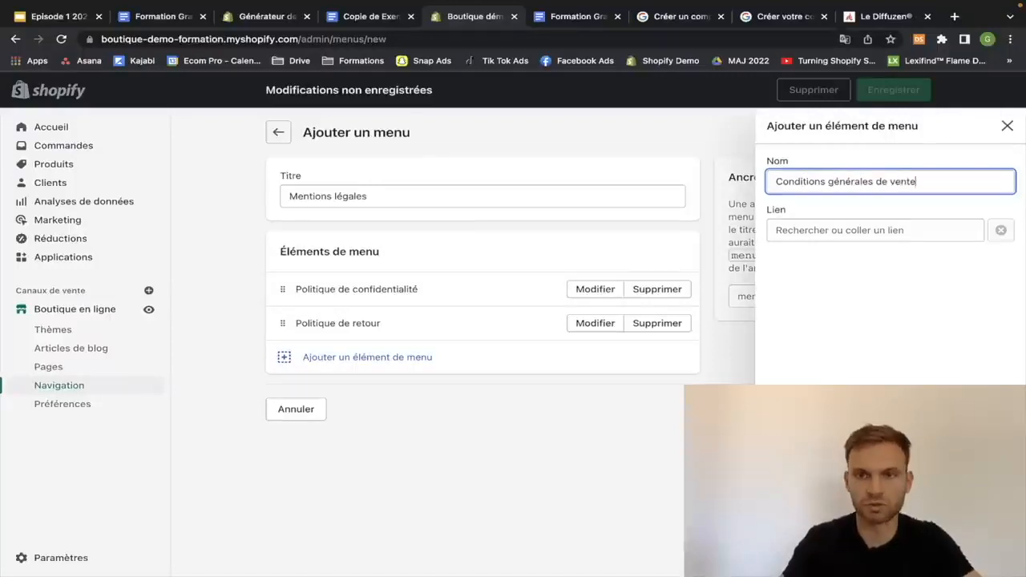
type("vente")
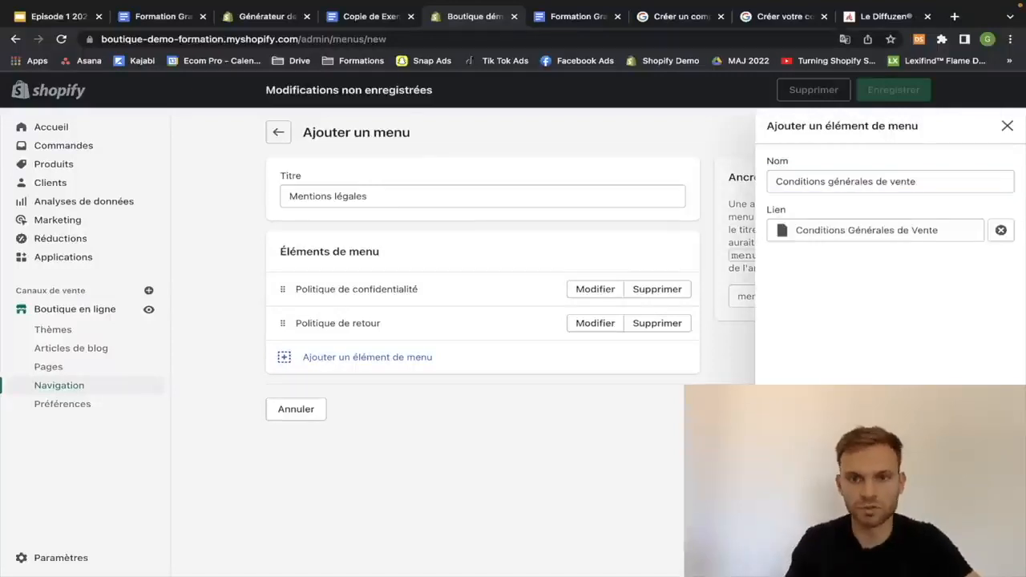
key("Return")
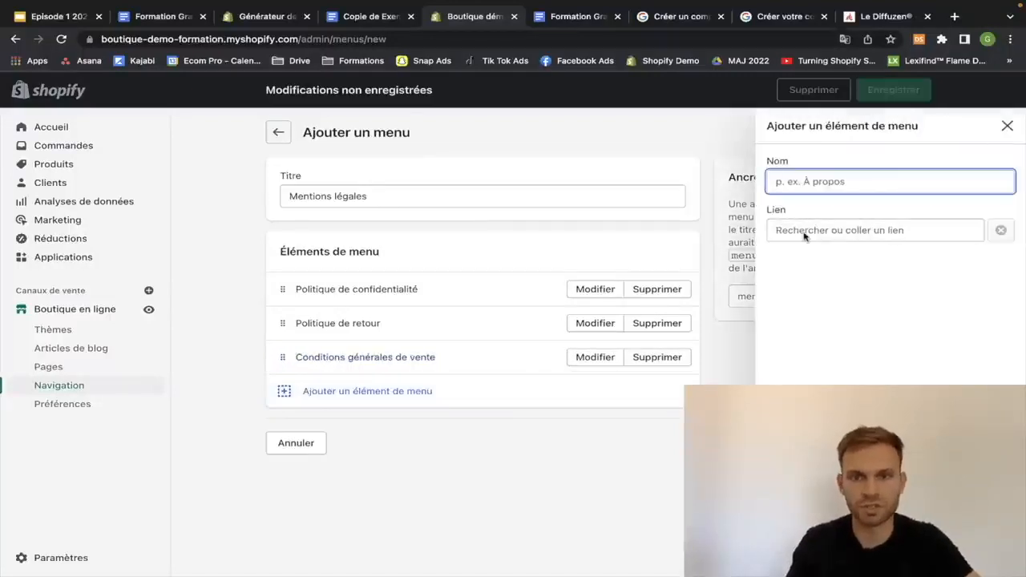
type("FAQ")
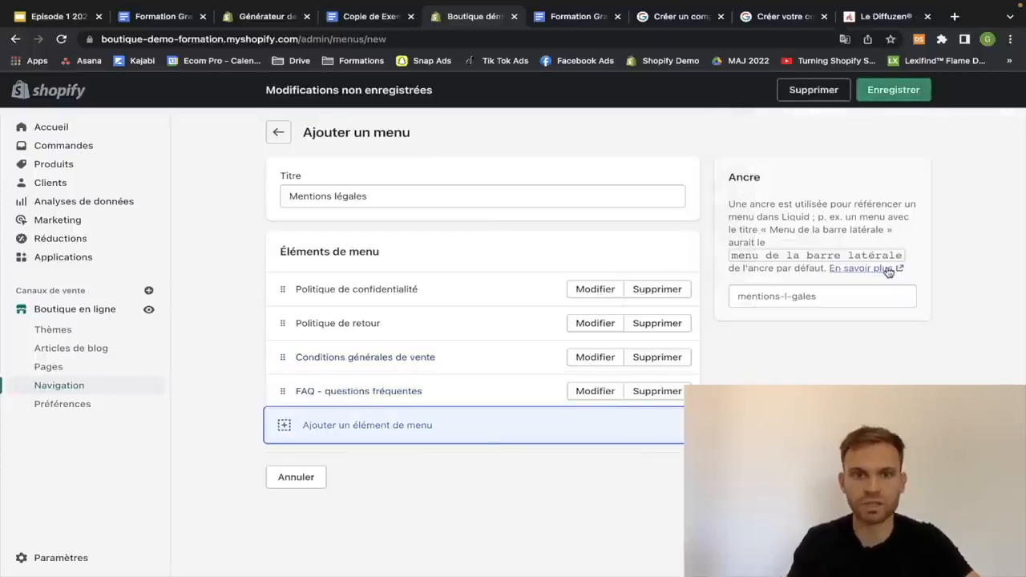
left_click(893, 89)
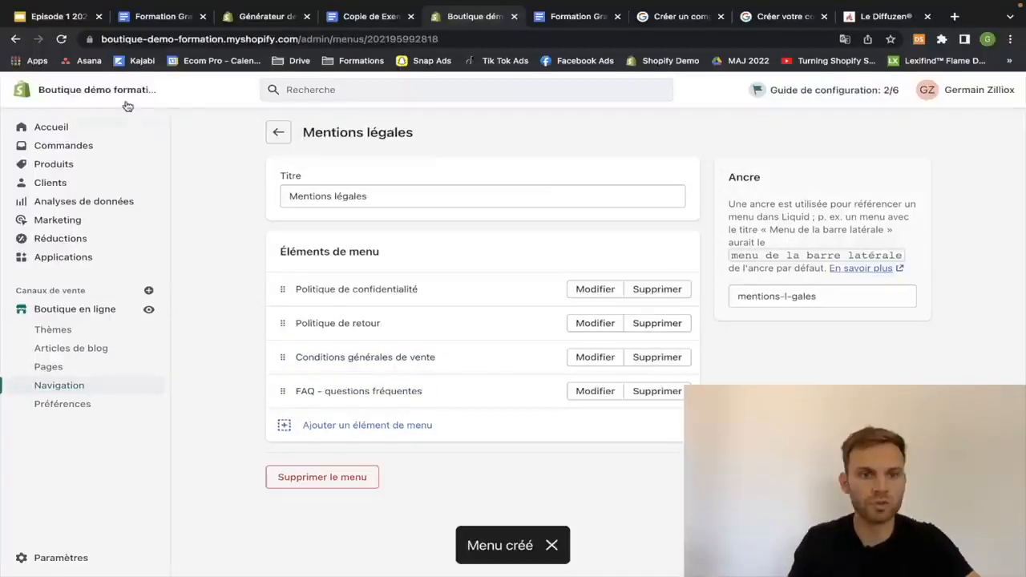
left_click(75, 309)
Step: In the Sense theme editor, switch the footer menu block to Mentions légales and save
scroll(665, 306, "down", 7)
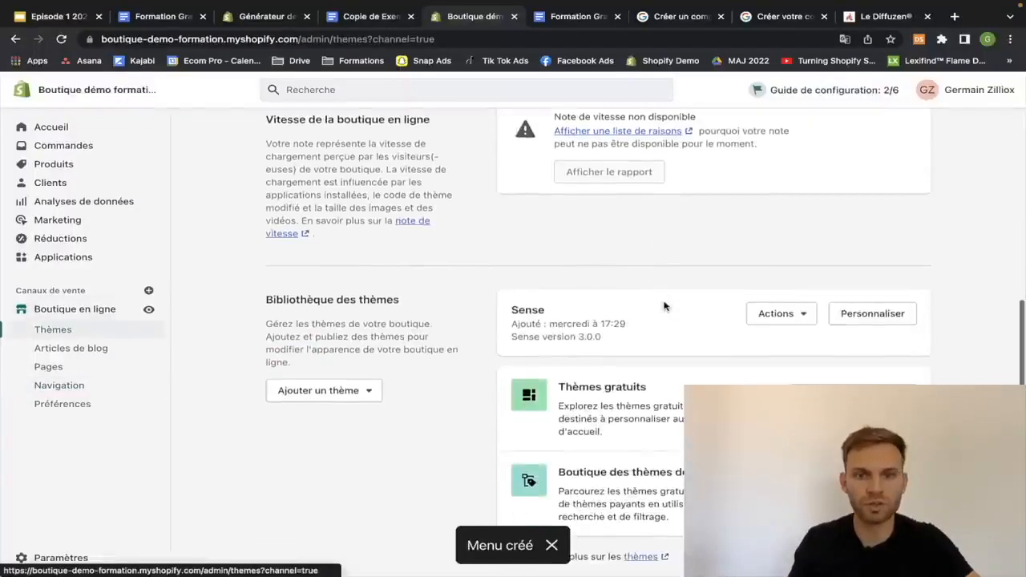
left_click(843, 319)
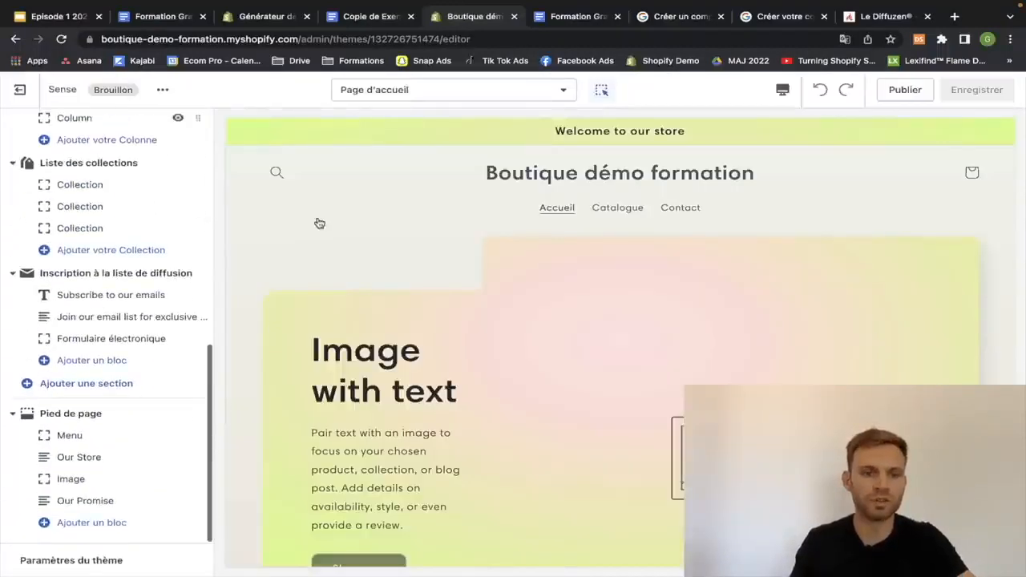
mouse_move(54, 444)
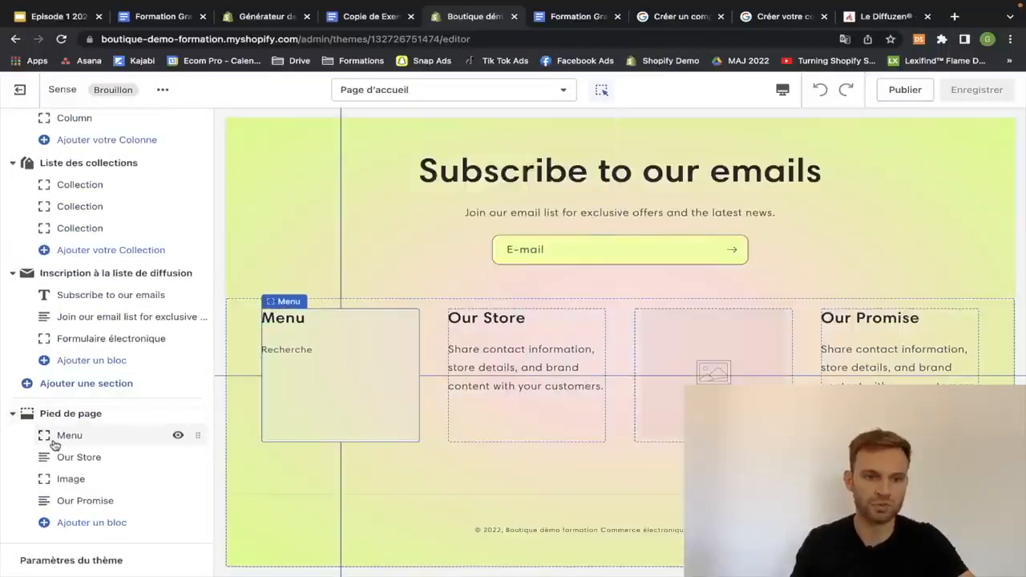
left_click(68, 436)
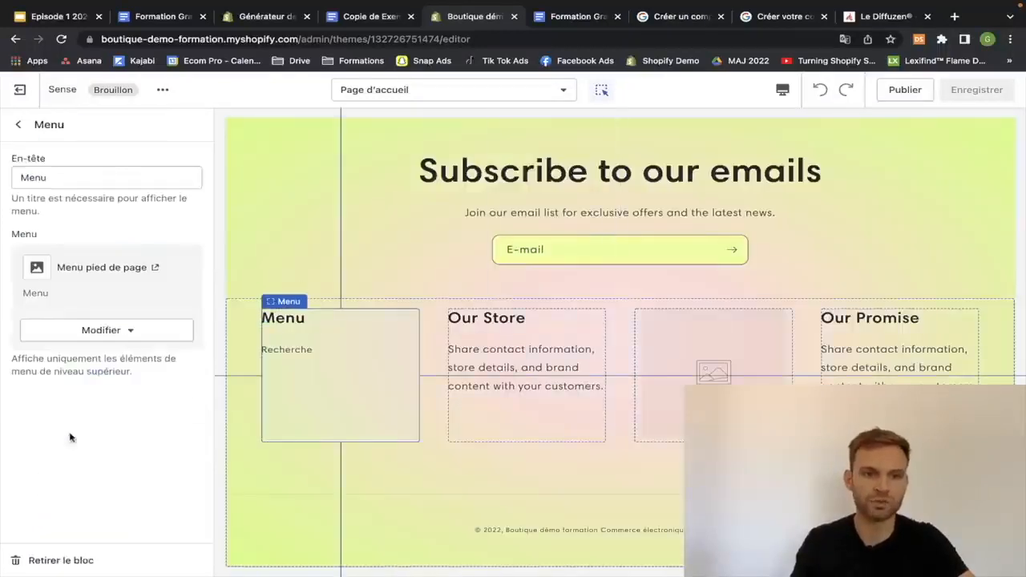
left_click(93, 330)
left_click(113, 363)
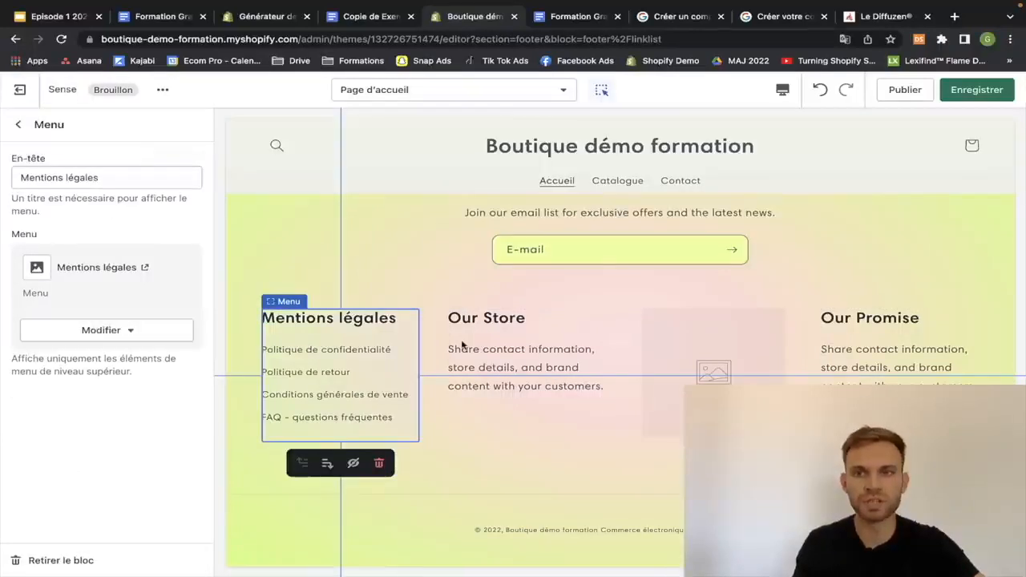
left_click(974, 91)
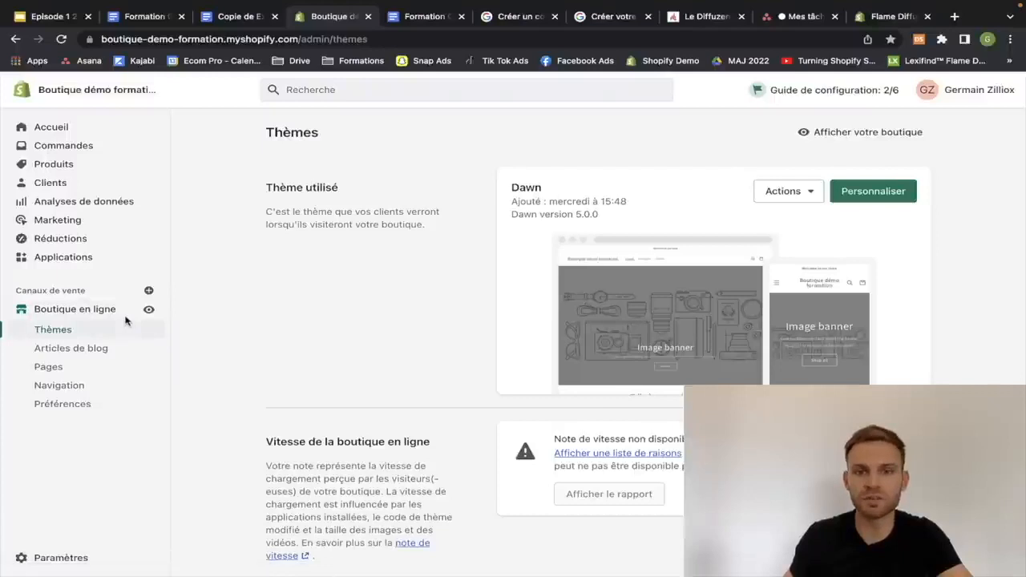
Step: Open the Sense theme editor and switch from the home page to the product page template
scroll(760, 277, "down", 5)
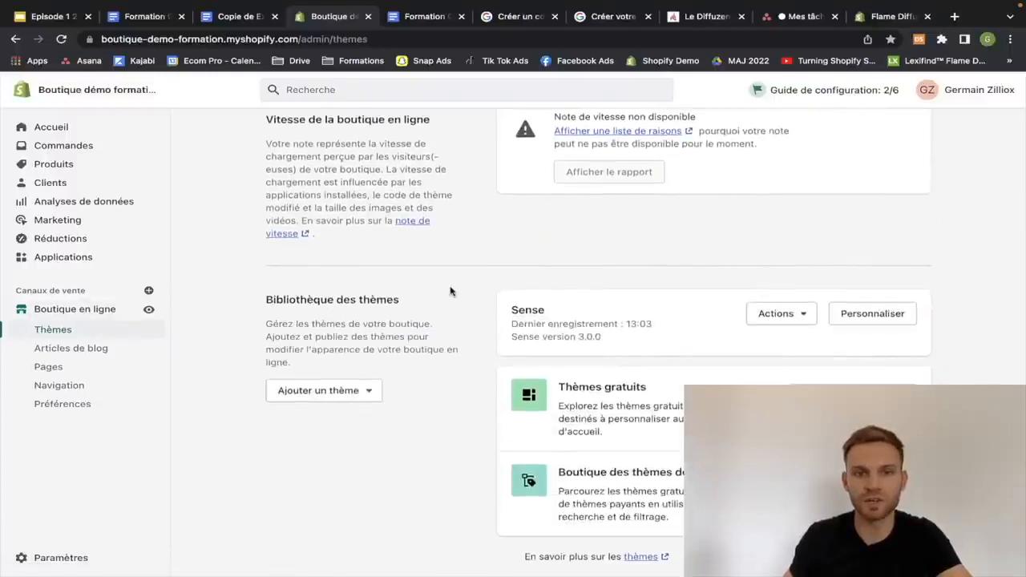
left_click(874, 313)
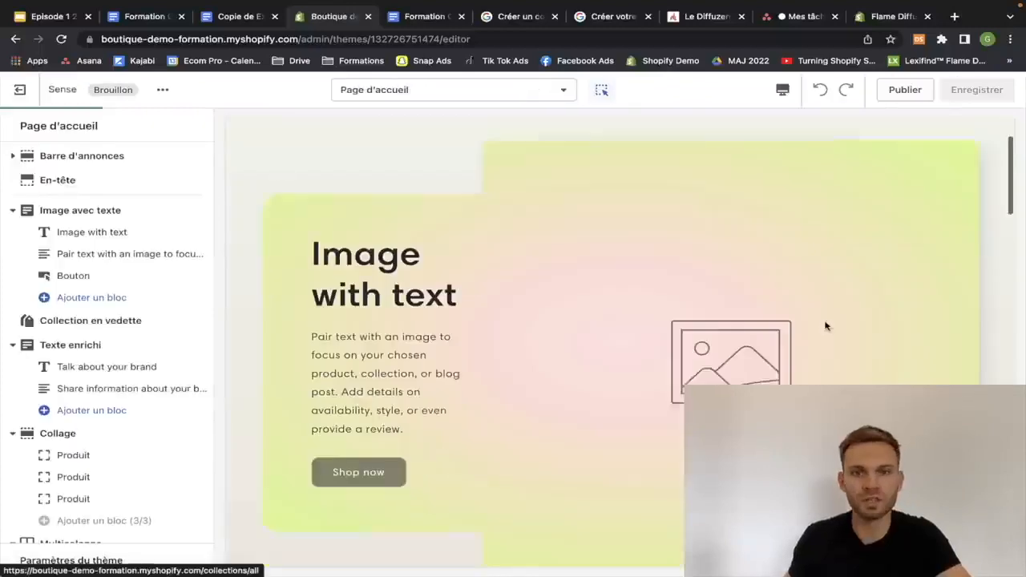
scroll(505, 195, "down", 10)
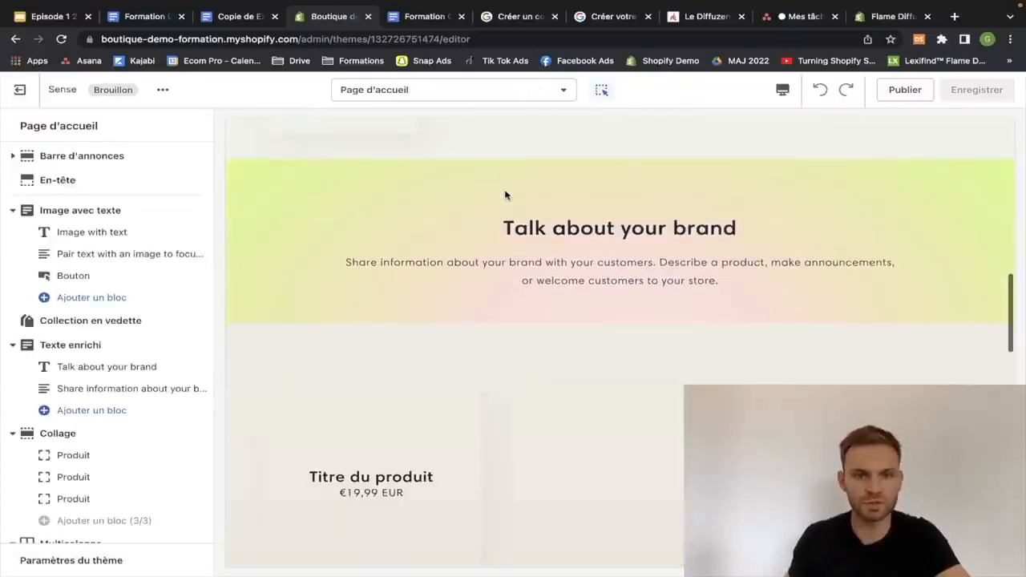
scroll(505, 194, "up", 15)
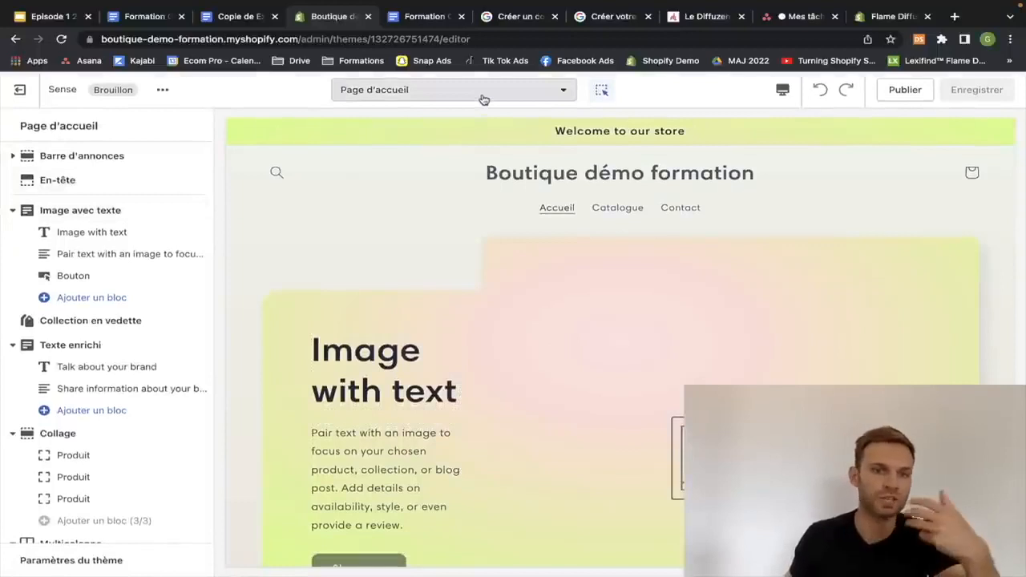
left_click(396, 91)
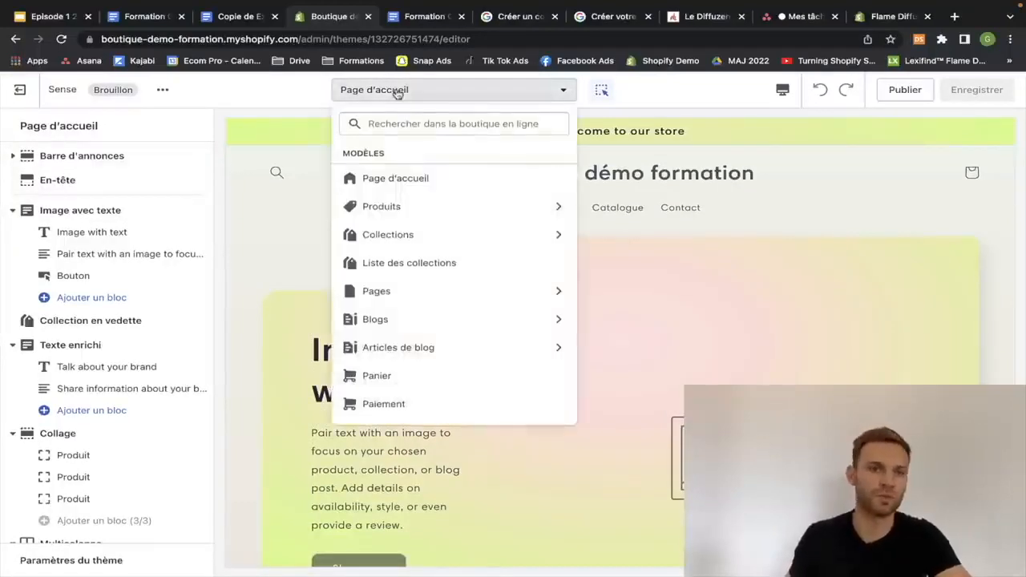
left_click(409, 210)
left_click(433, 89)
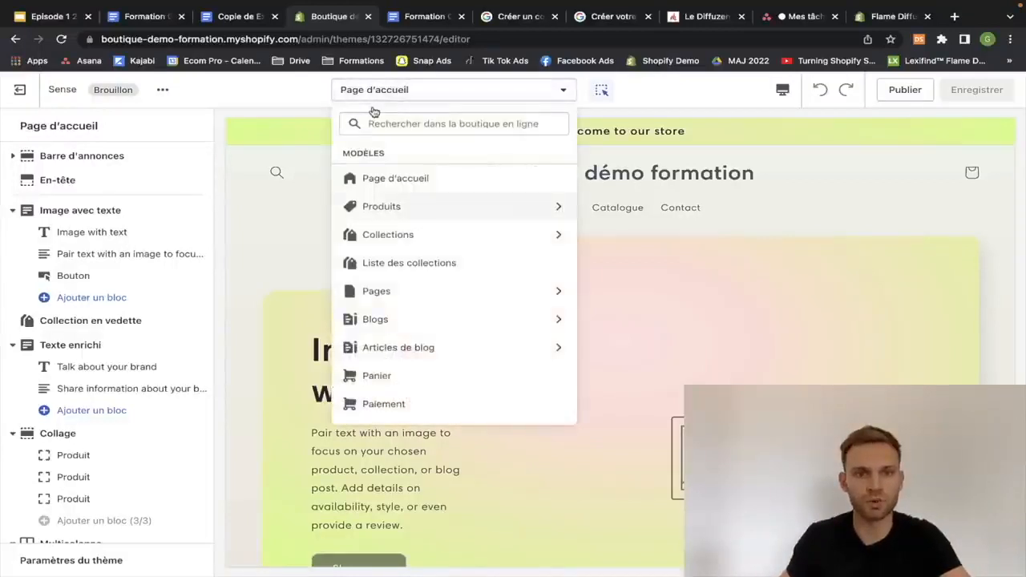
left_click(378, 206)
left_click(382, 208)
Step: Scroll through the Le Diffuzen default product preview and its section list
scroll(406, 265, "down", 1)
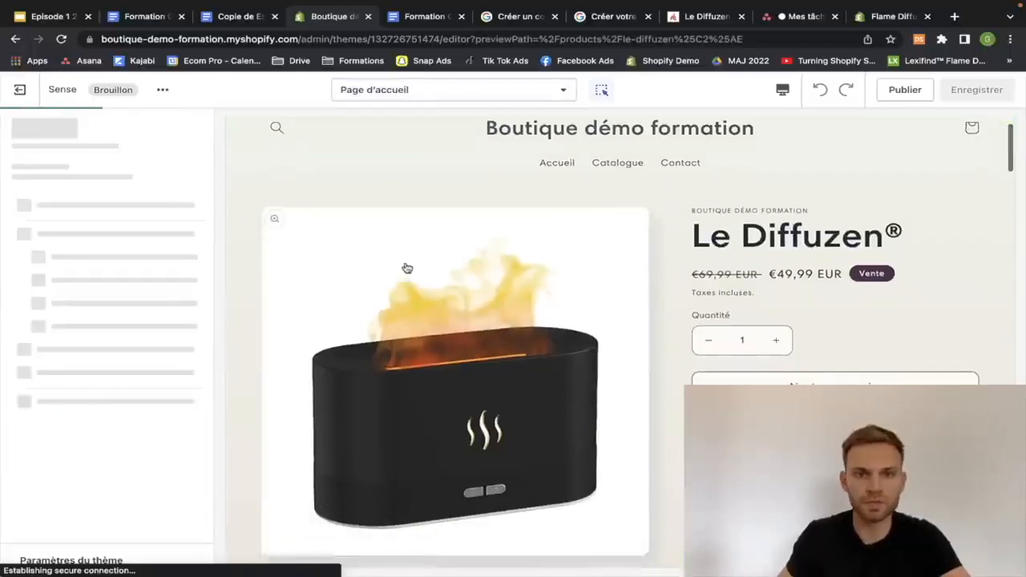
scroll(406, 266, "down", 2)
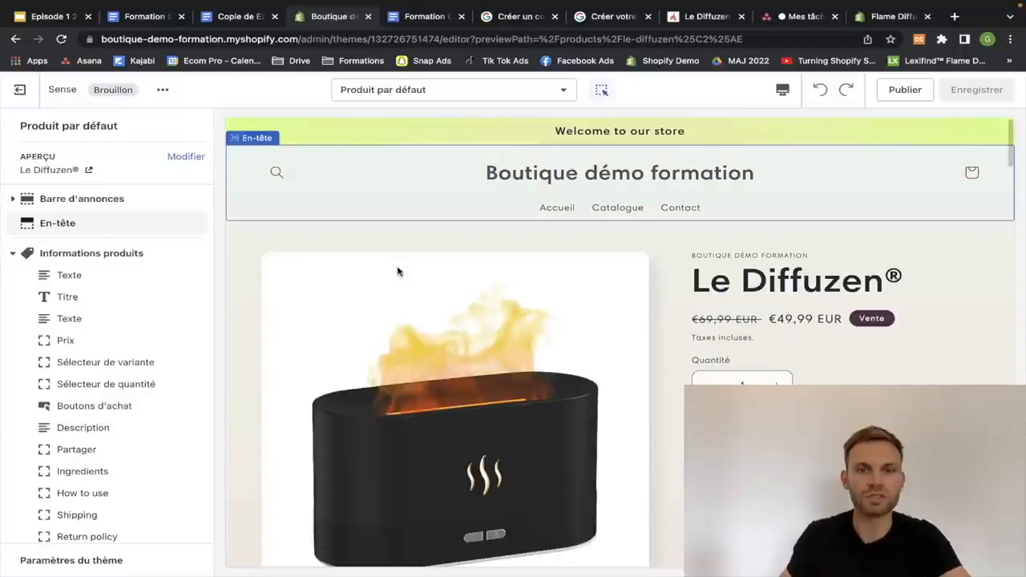
scroll(396, 270, "down", 1)
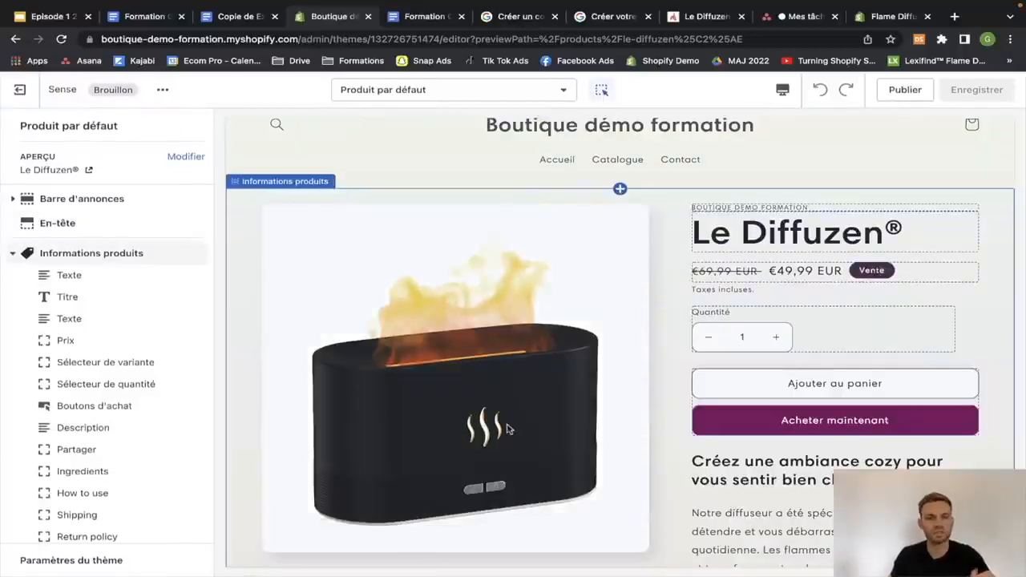
scroll(400, 432, "down", 1)
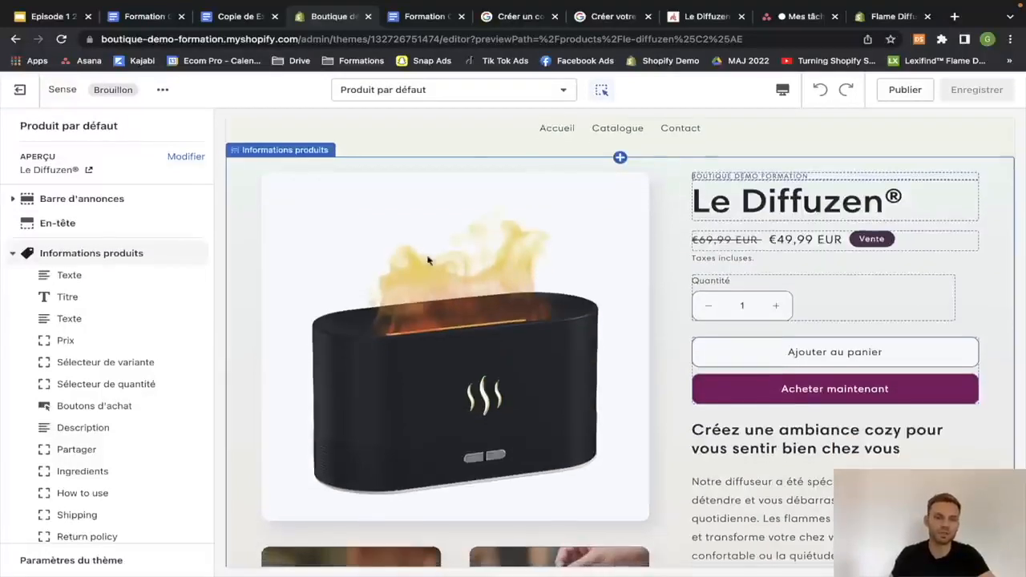
scroll(413, 278, "down", 2)
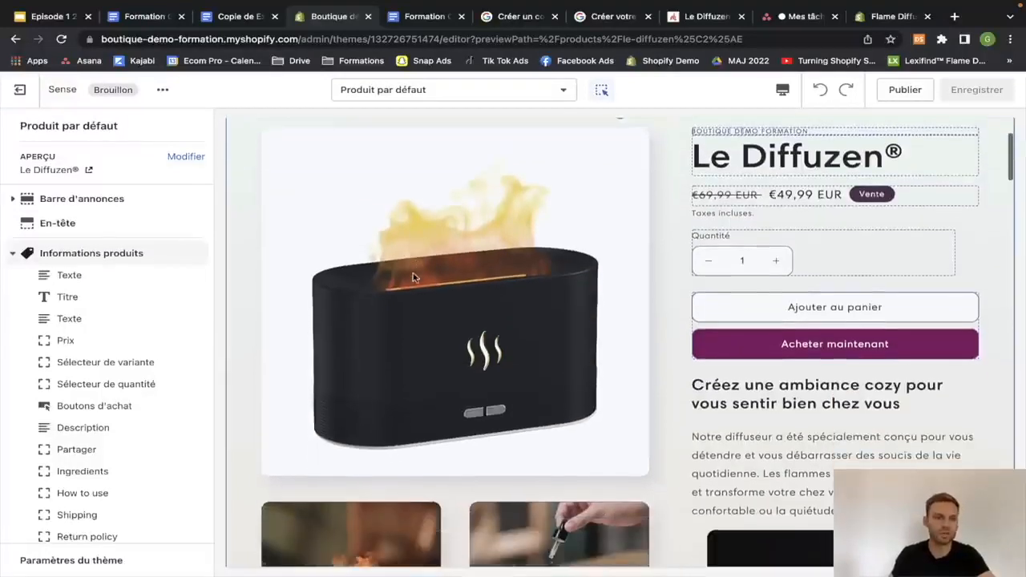
scroll(413, 278, "down", 2)
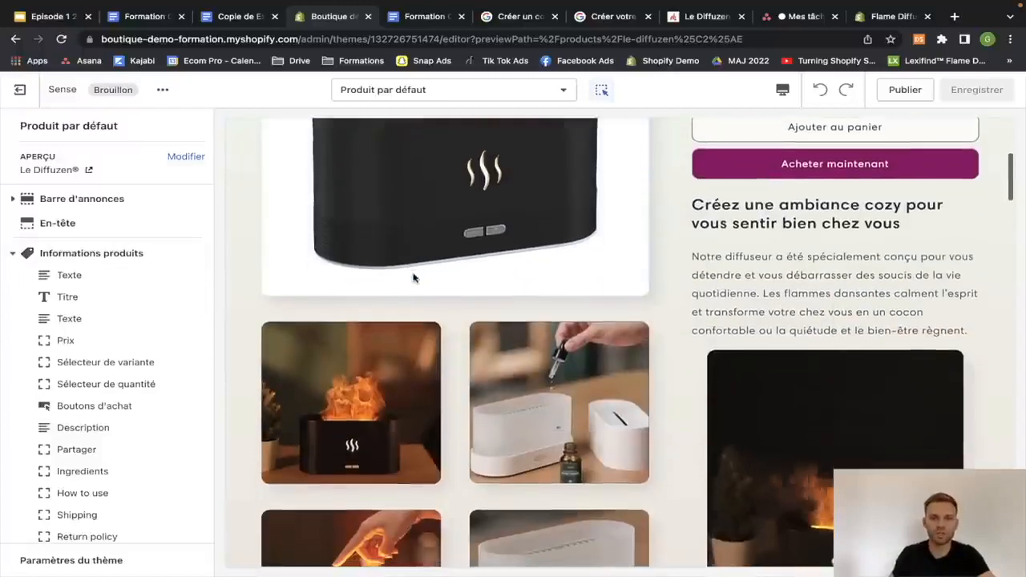
scroll(139, 327, "down", 5)
scroll(139, 326, "down", 3)
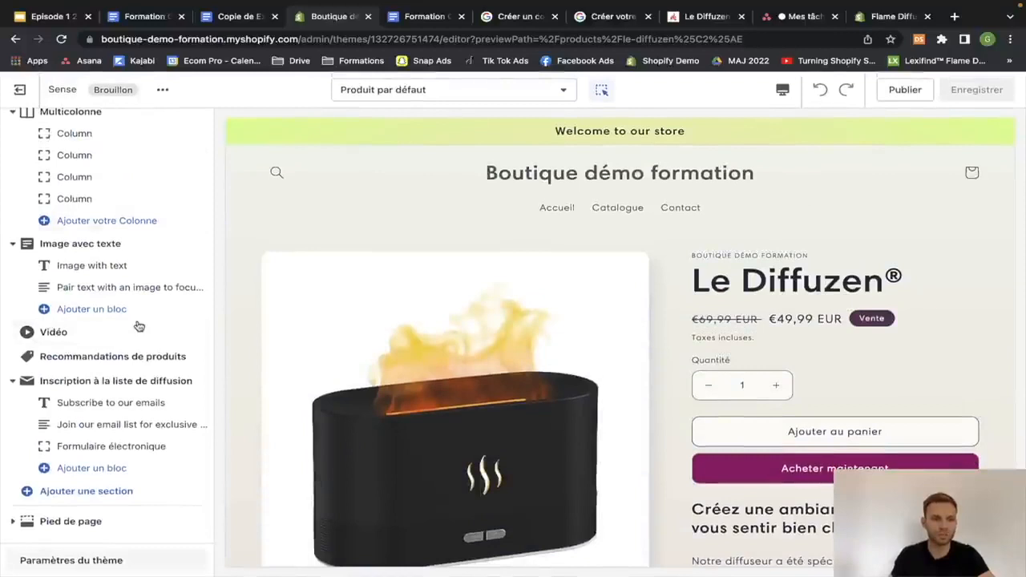
left_click(63, 560)
Step: Set the Texte de bouton plein colour to black in the theme colours
left_click(48, 192)
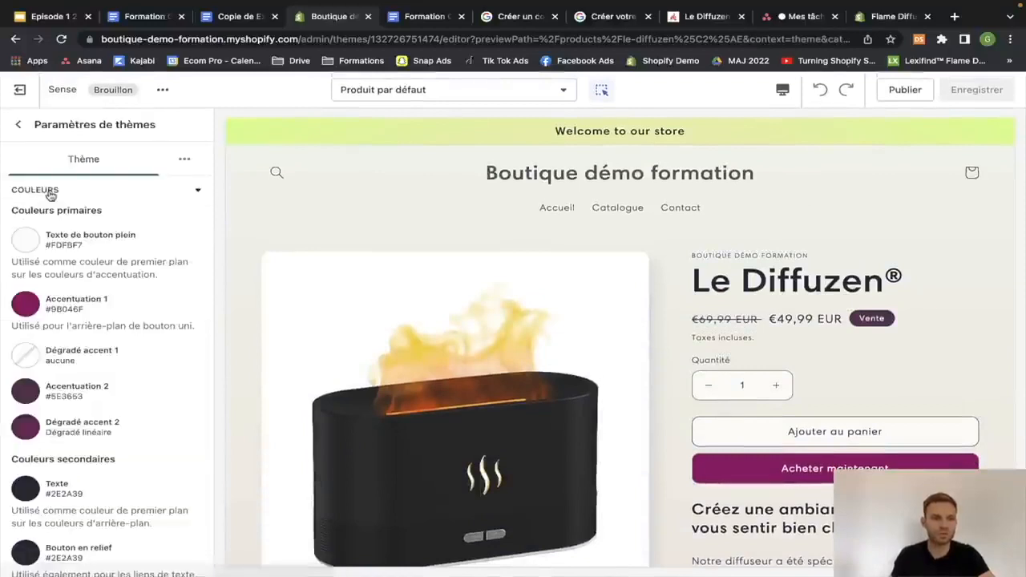
left_click(24, 239)
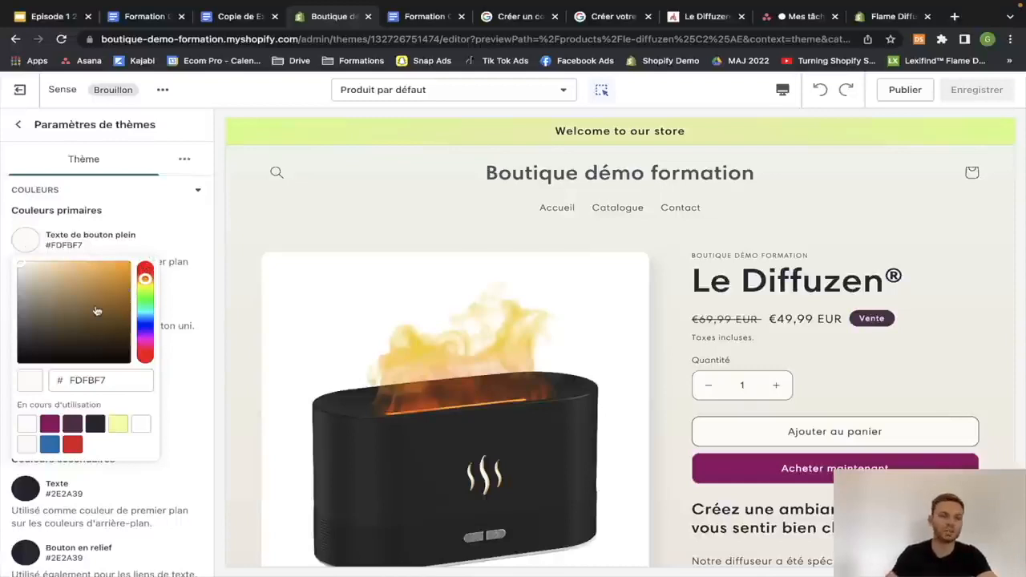
left_click_drag(103, 328, 129, 367)
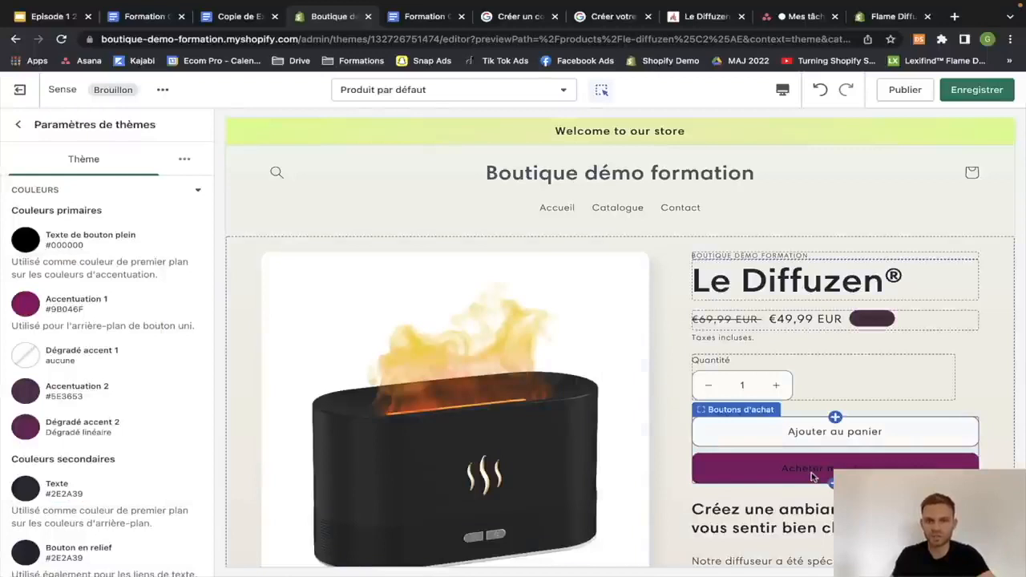
Step: Change Accentuation 1 from magenta to orange #FF8900
left_click(113, 316)
left_click(146, 350)
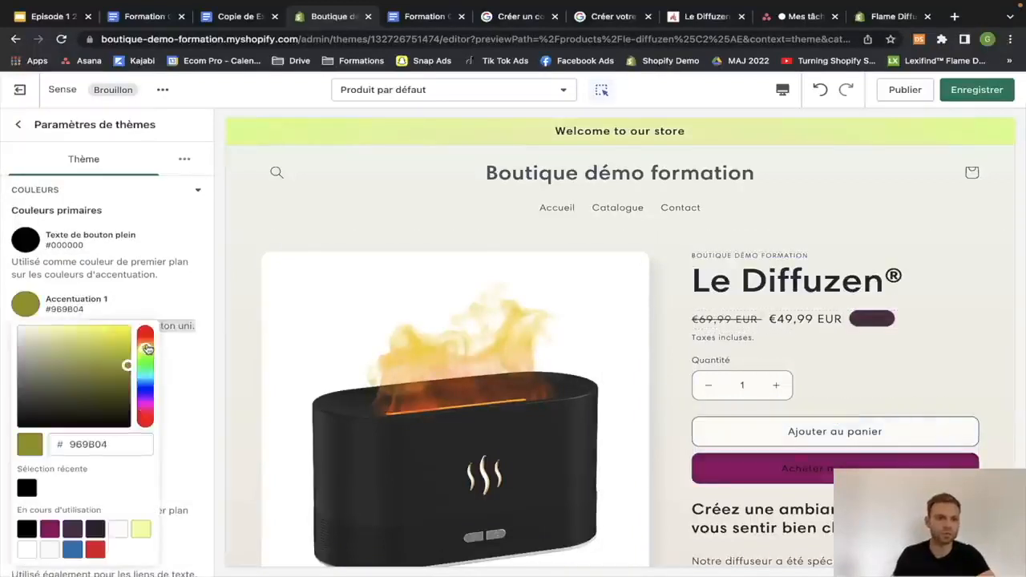
left_click_drag(148, 349, 147, 346)
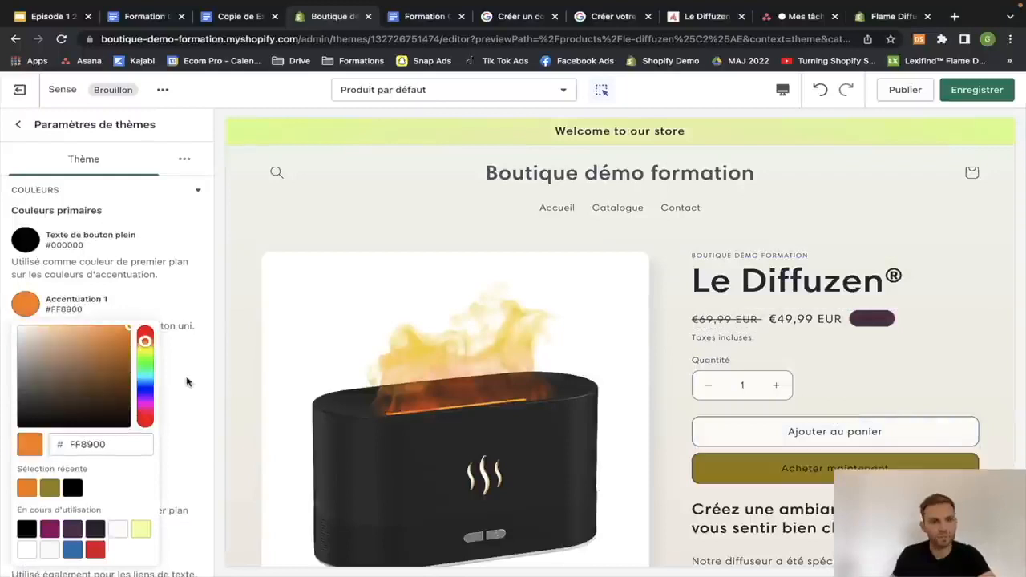
left_click(188, 382)
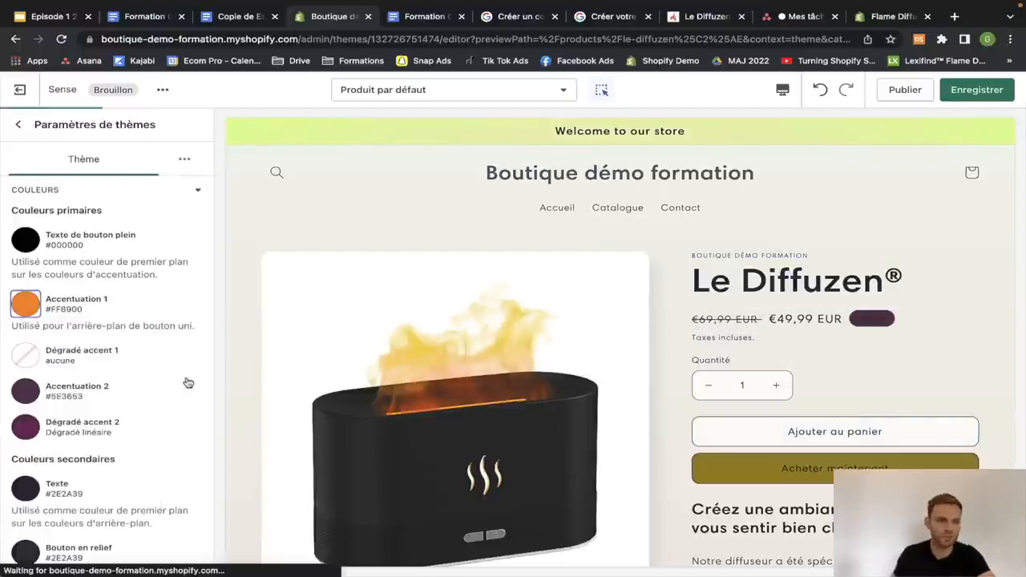
key("Return")
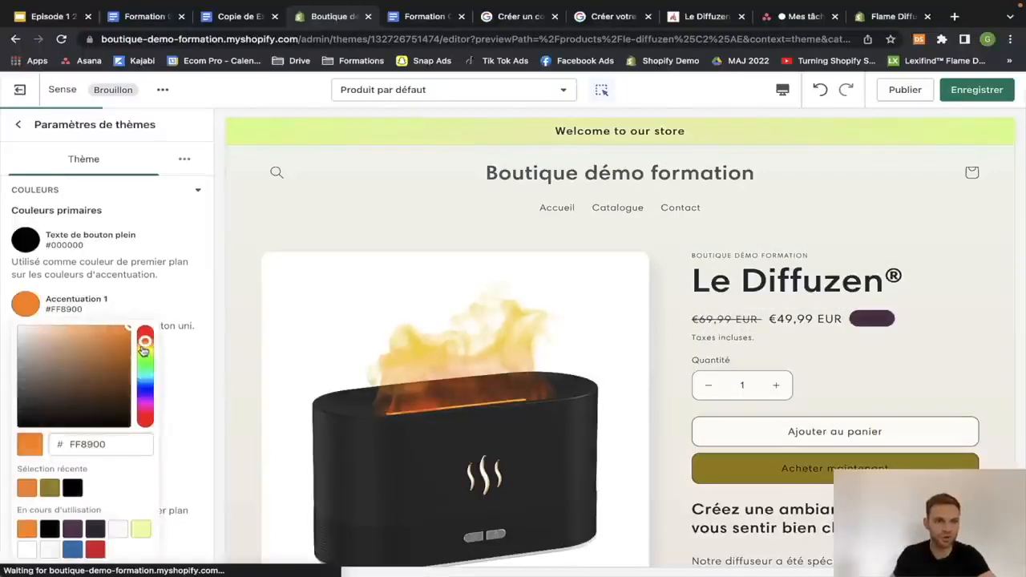
left_click(224, 326)
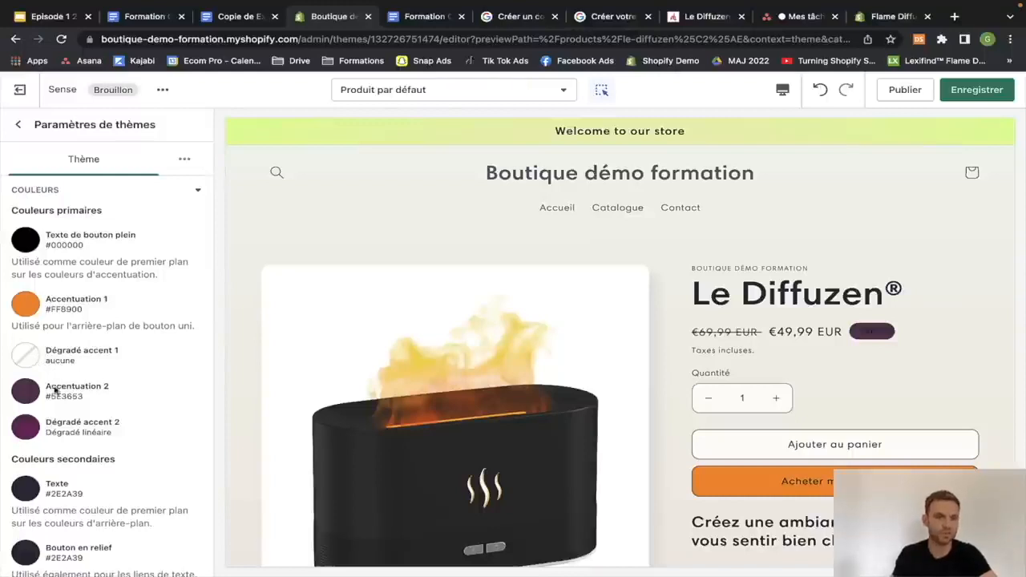
Step: Change Accentuation 2 from purple to red #EA1F1F
left_click(26, 391)
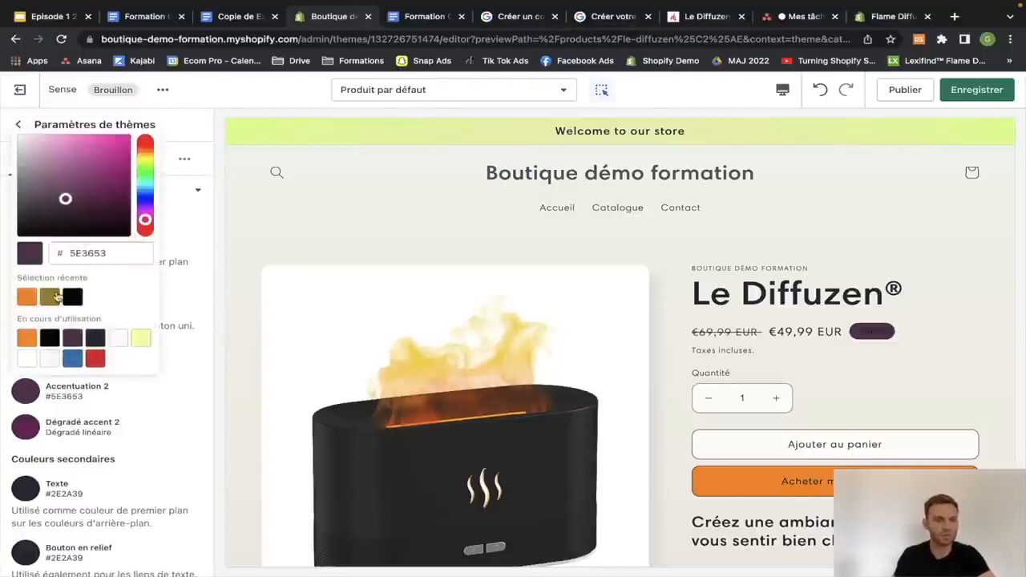
left_click(120, 253)
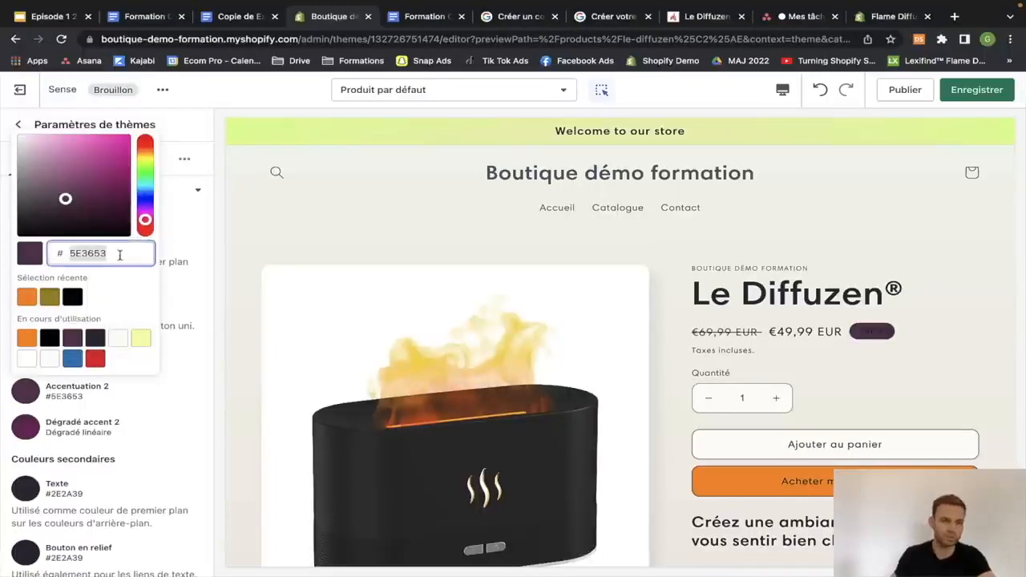
type("EA")
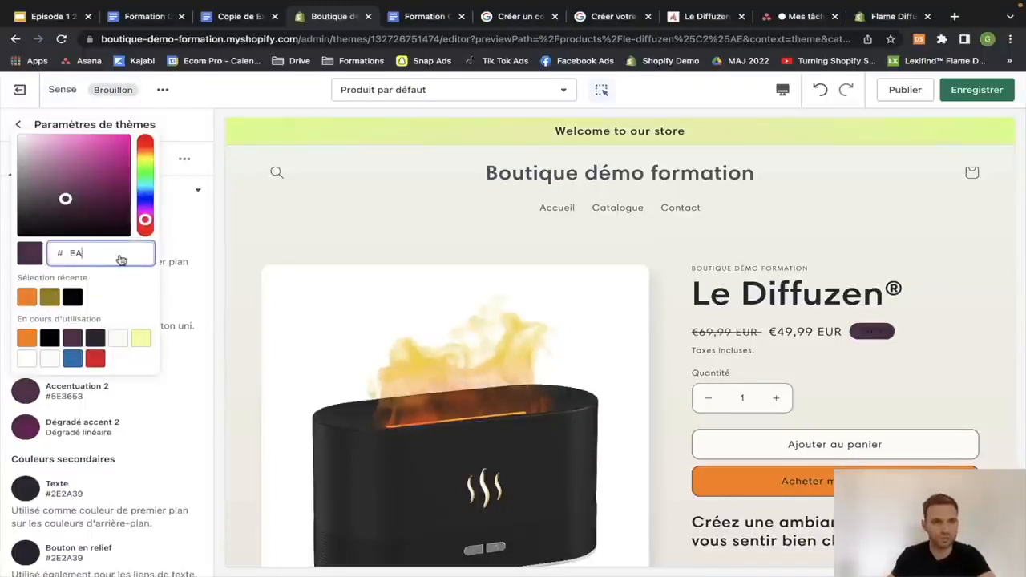
left_click_drag(146, 220, 144, 232)
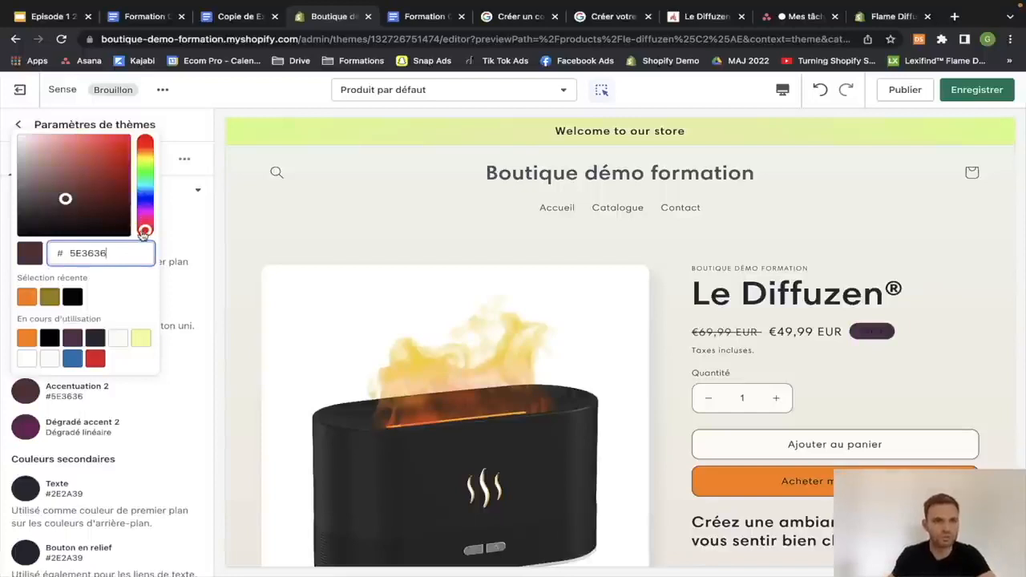
left_click_drag(112, 159, 129, 141)
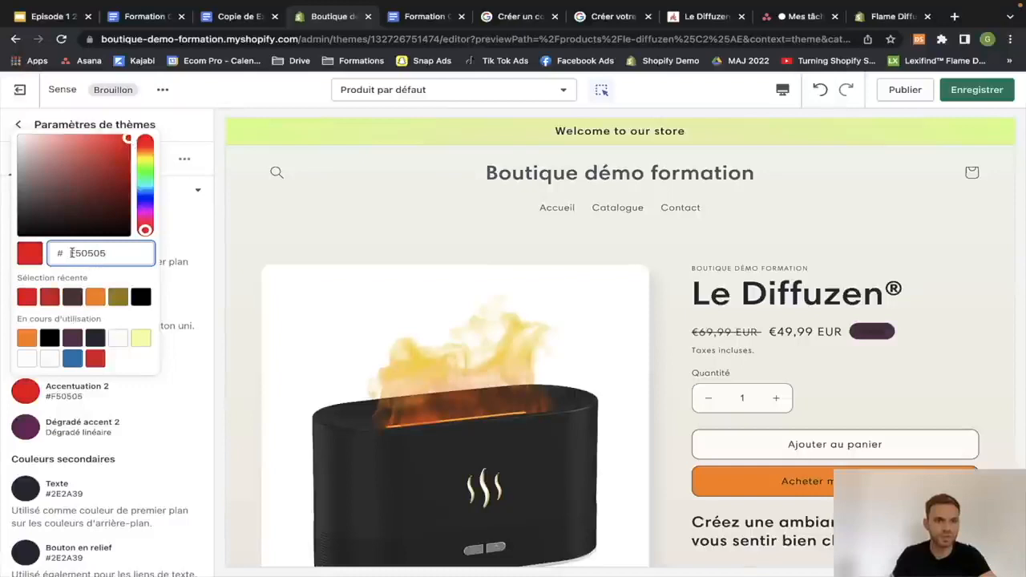
left_click_drag(72, 252, 98, 252)
left_click(98, 253)
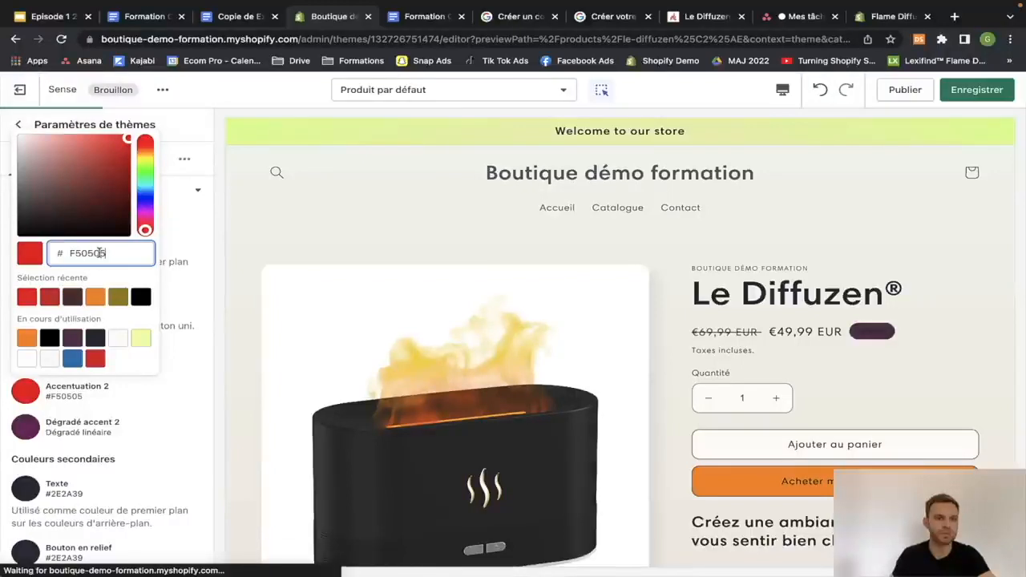
left_click(117, 143)
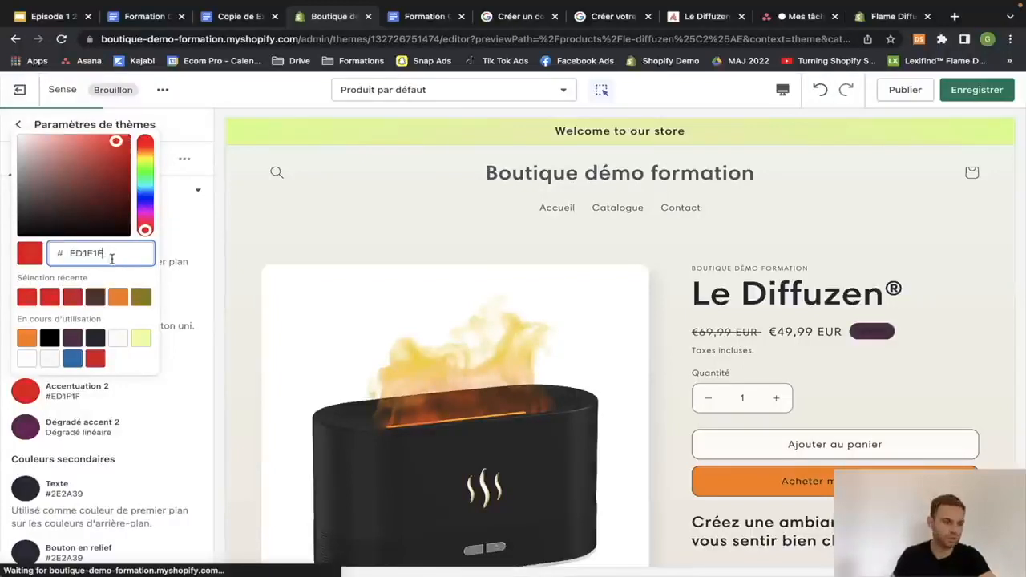
double_click(112, 258)
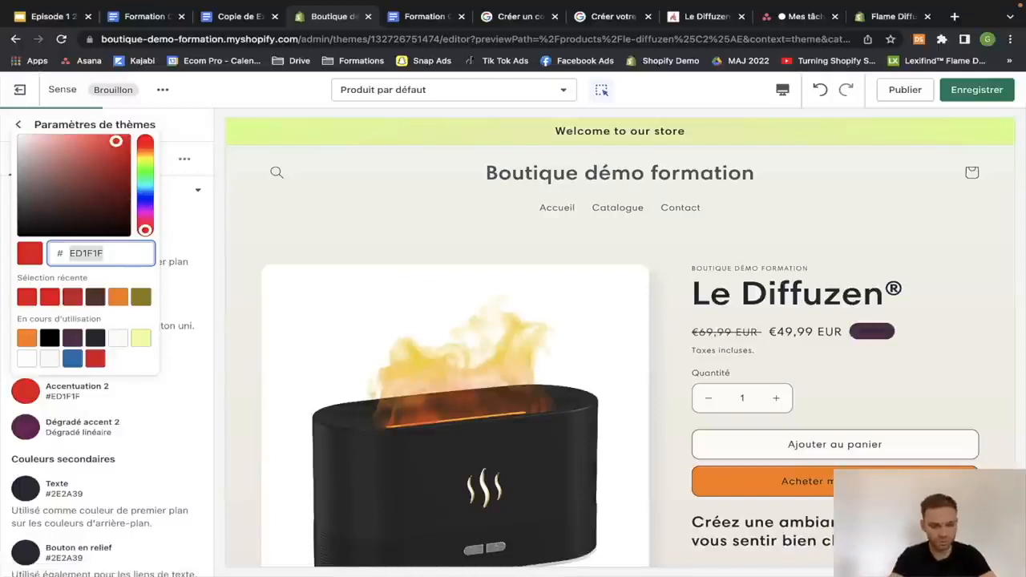
type("EA1F1F")
key("Return")
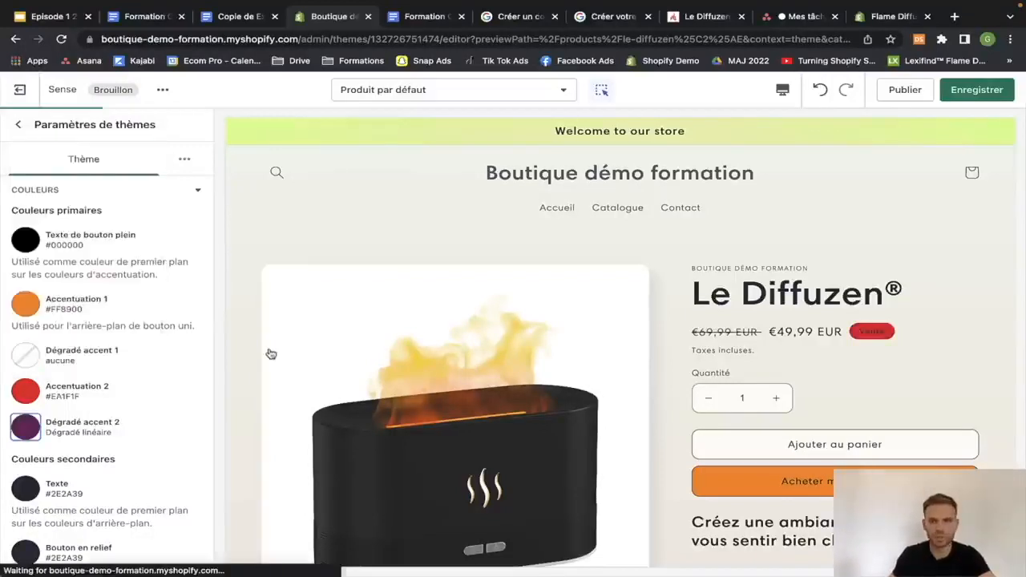
Step: Check the Dégradé accent 2 stops: #F2AA17 on the left, #FD9038 on the right
scroll(870, 339, "down", 3)
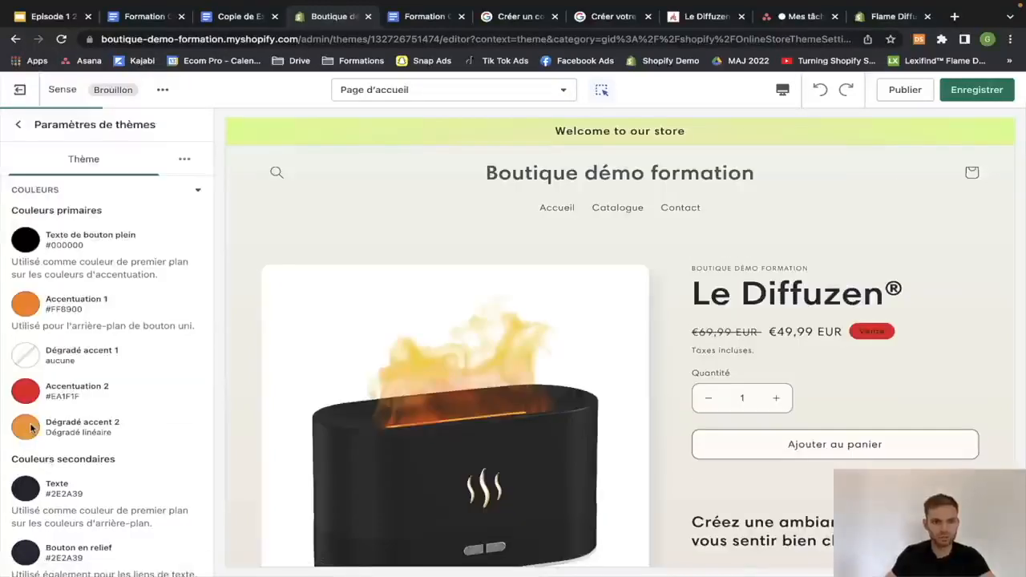
left_click(27, 427)
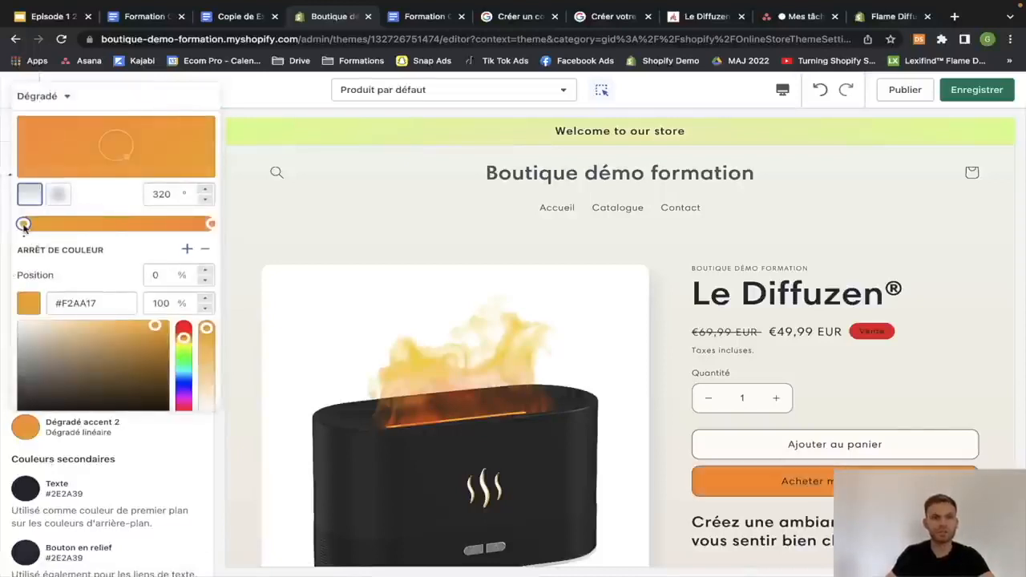
left_click(25, 428)
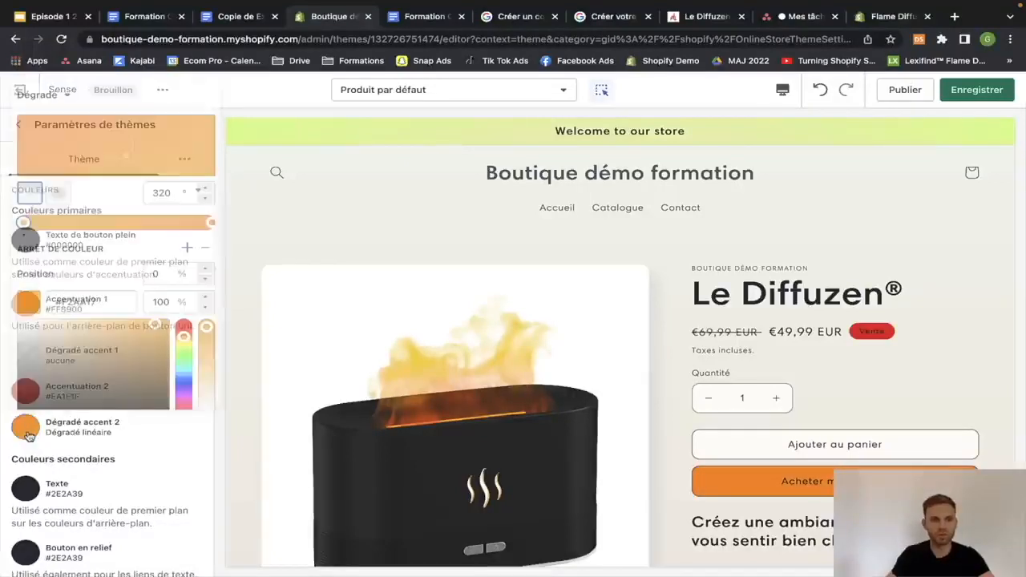
left_click(47, 303)
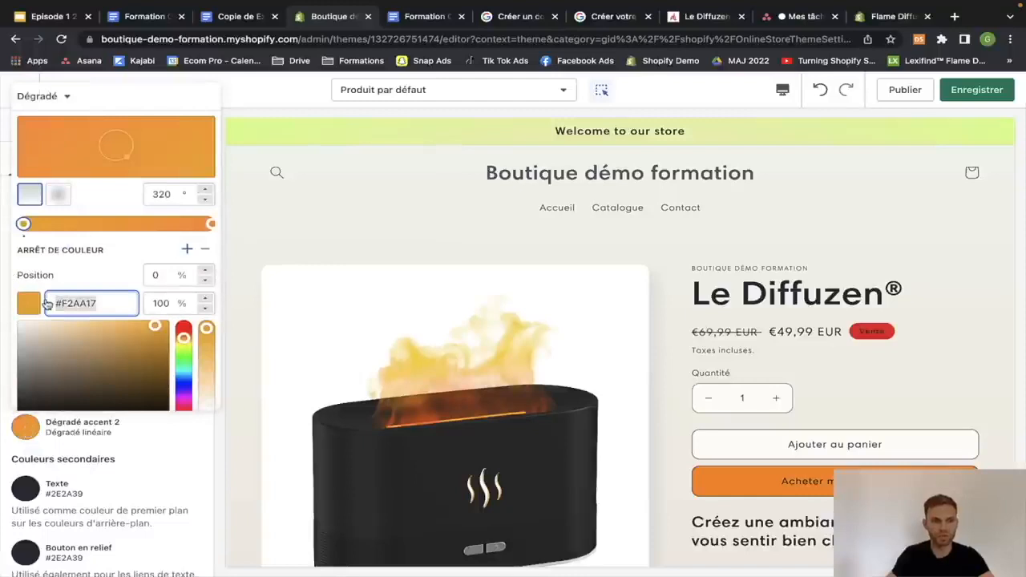
left_click(212, 226)
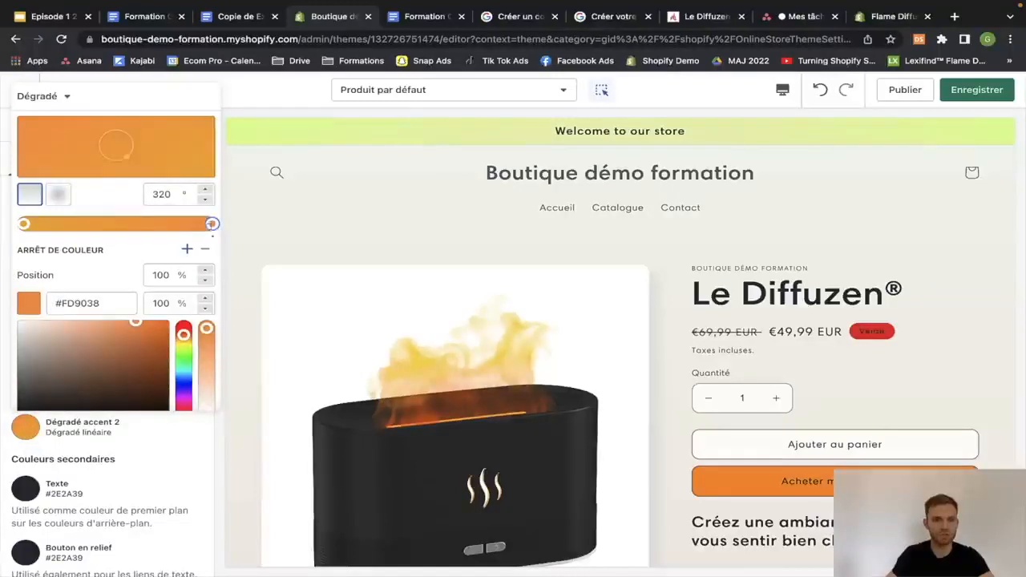
left_click(103, 300)
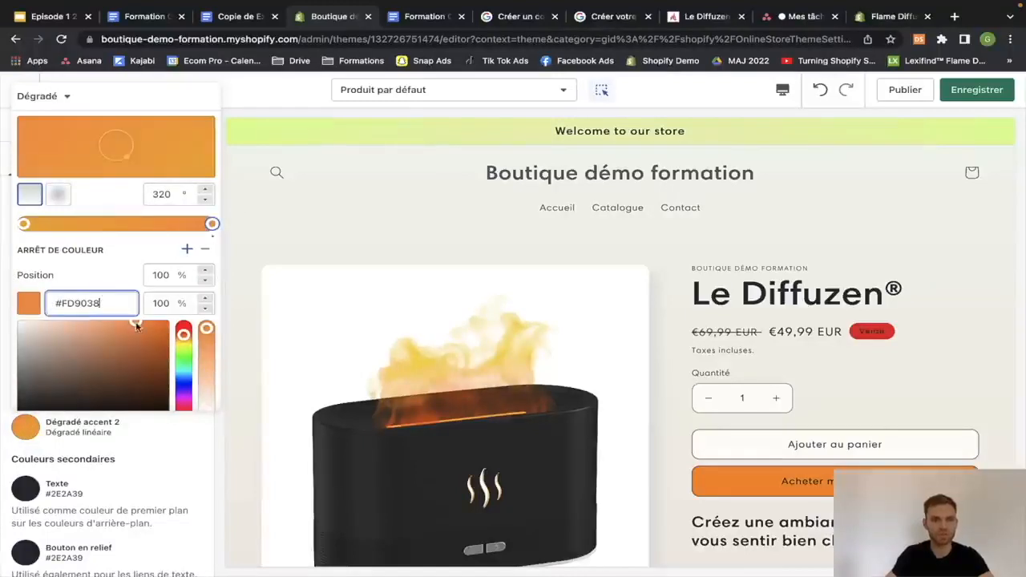
left_click(218, 278)
scroll(585, 190, "down", 1)
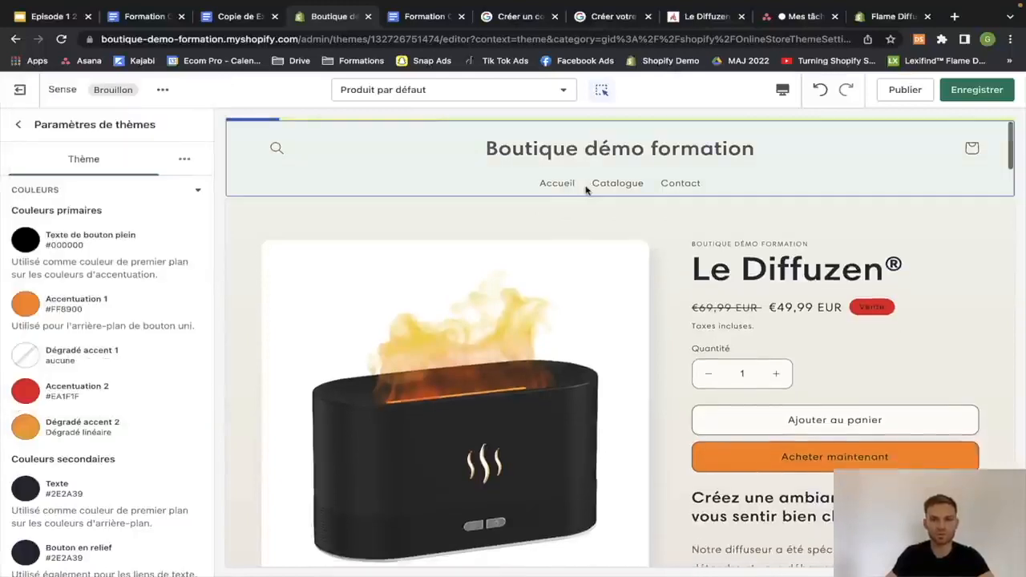
Step: Review the Dégradé arrière-plan 2 gradient and set Arrière-plan 2 to black
scroll(561, 208, "down", 2)
scroll(641, 257, "up", 3)
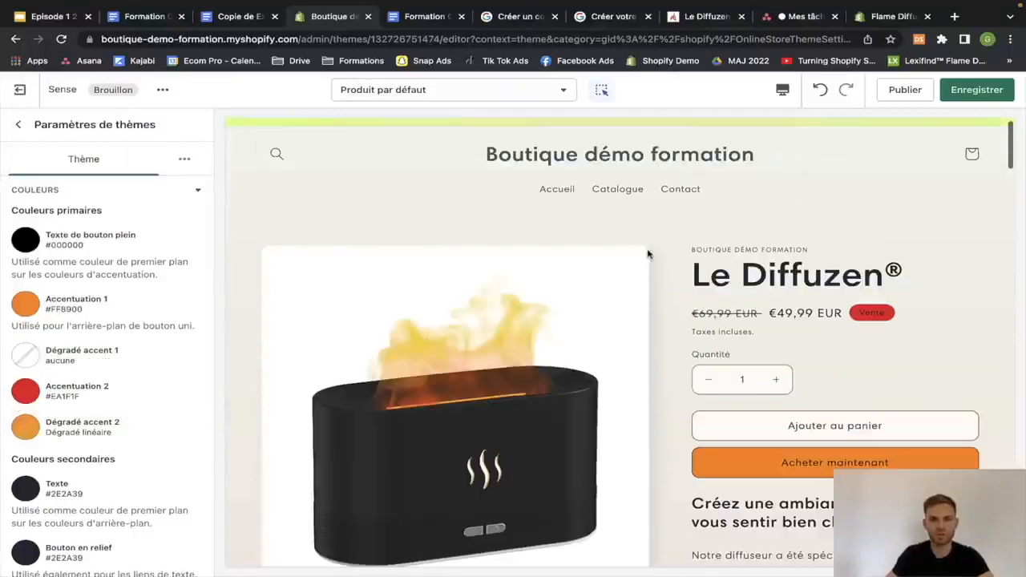
scroll(114, 377, "down", 1)
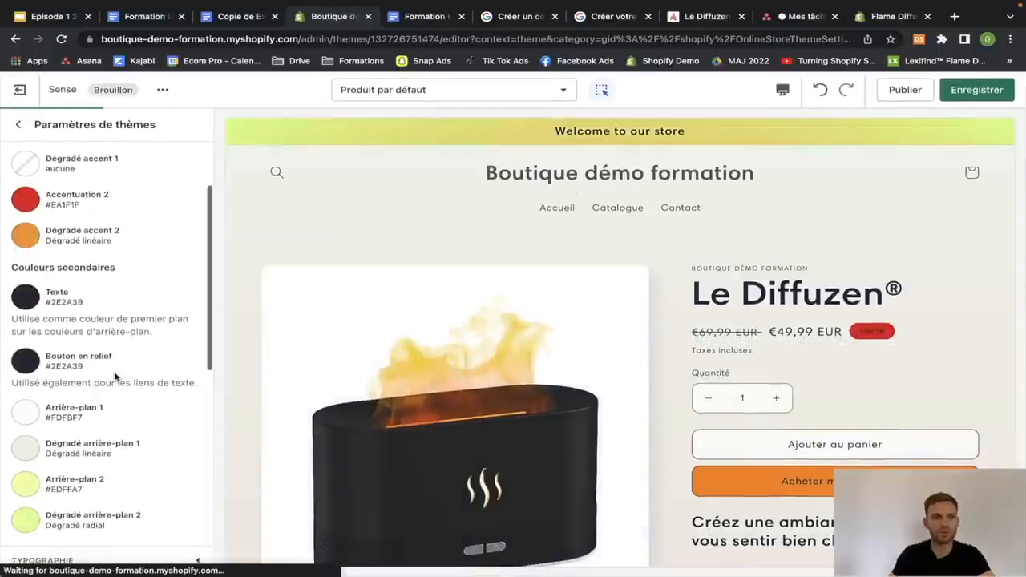
left_click(27, 522)
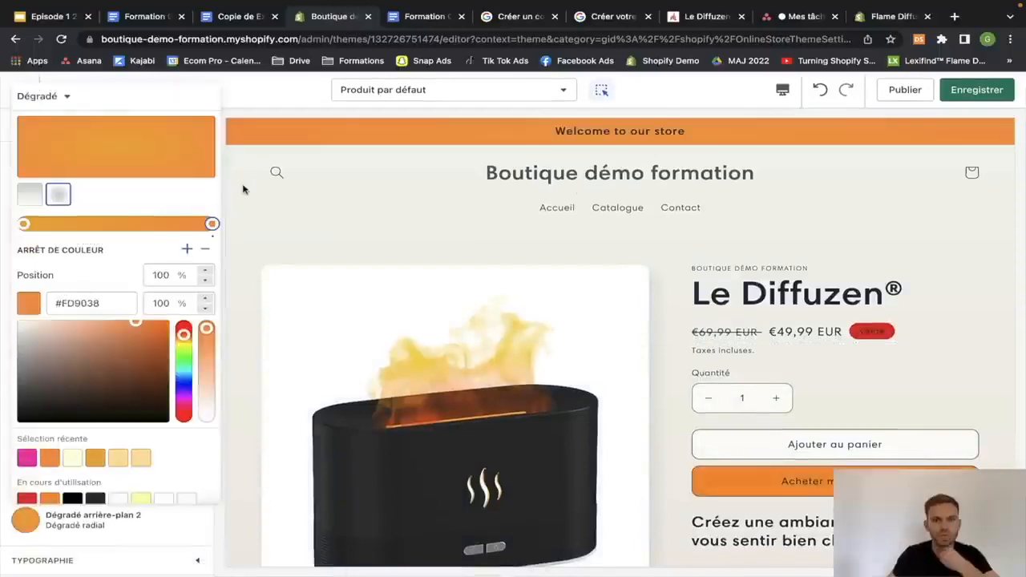
left_click(245, 189)
scroll(243, 189, "down", 1)
scroll(244, 189, "up", 1)
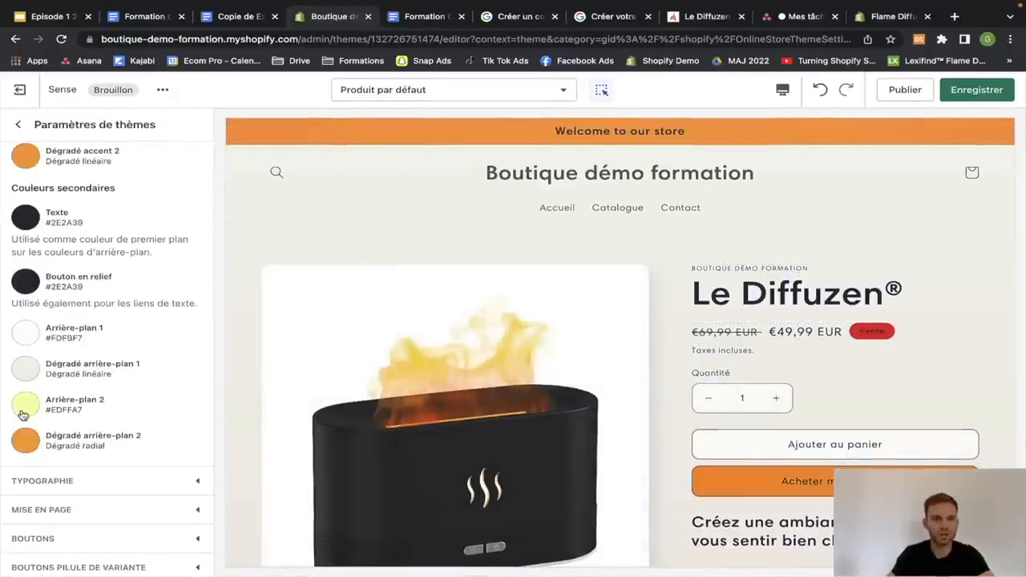
left_click(24, 407)
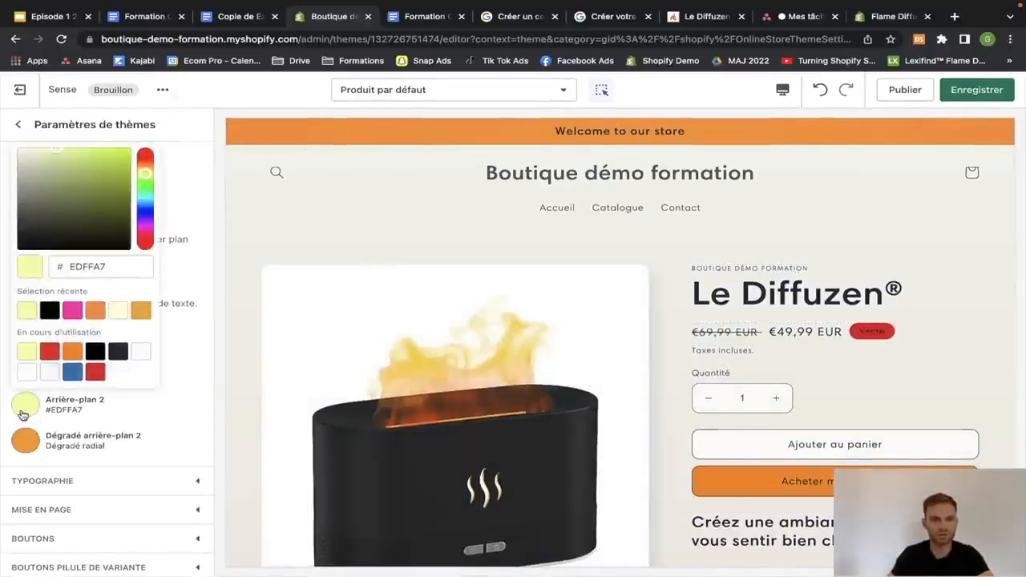
left_click(95, 351)
left_click(170, 318)
Step: Make both Dégradé arrière-plan 1 stops black #000000 and set the text colour to #FAFAFA
scroll(140, 300, "down", 1)
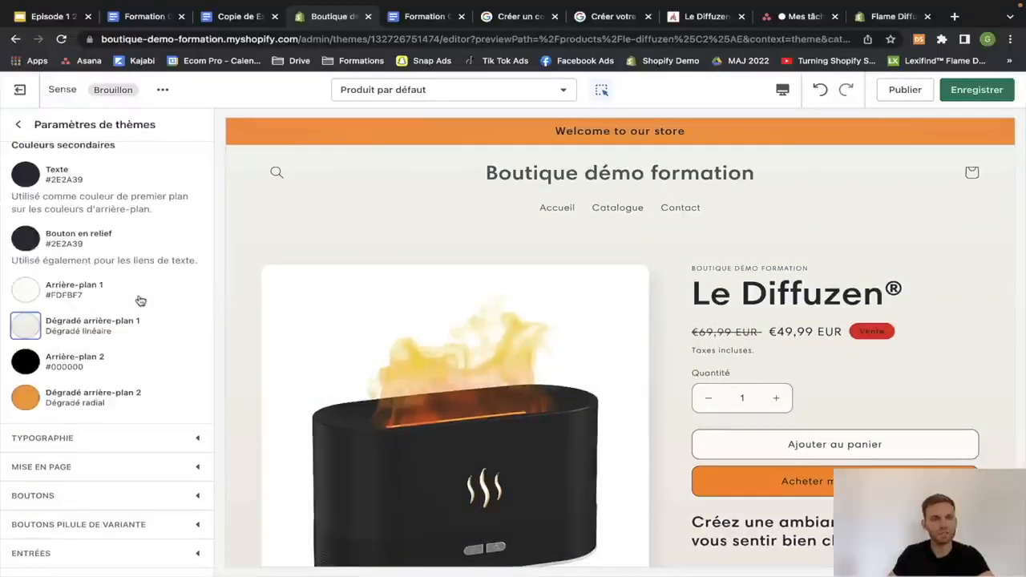
left_click(140, 301)
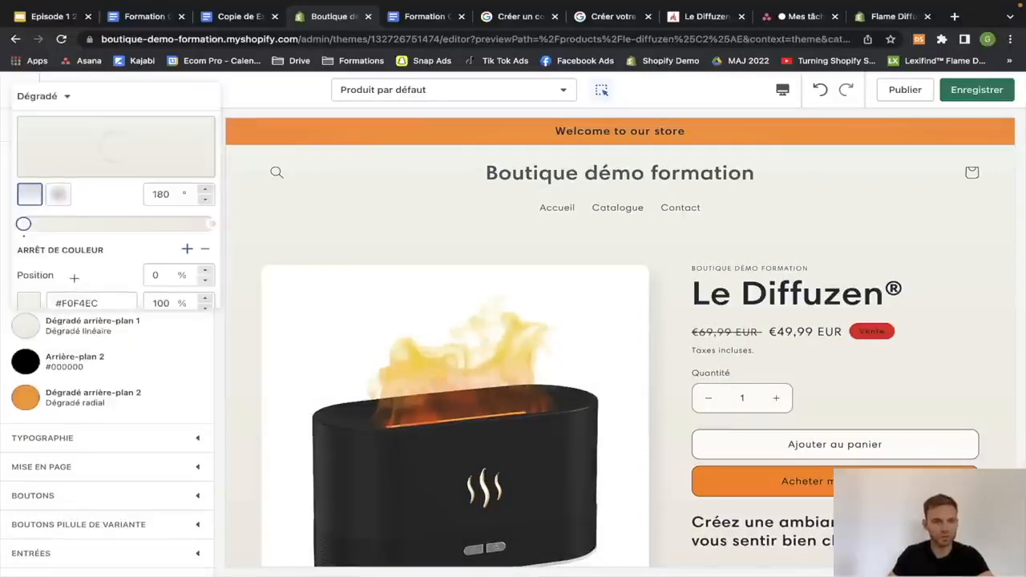
scroll(74, 280, "down", 1)
scroll(92, 225, "down", 3)
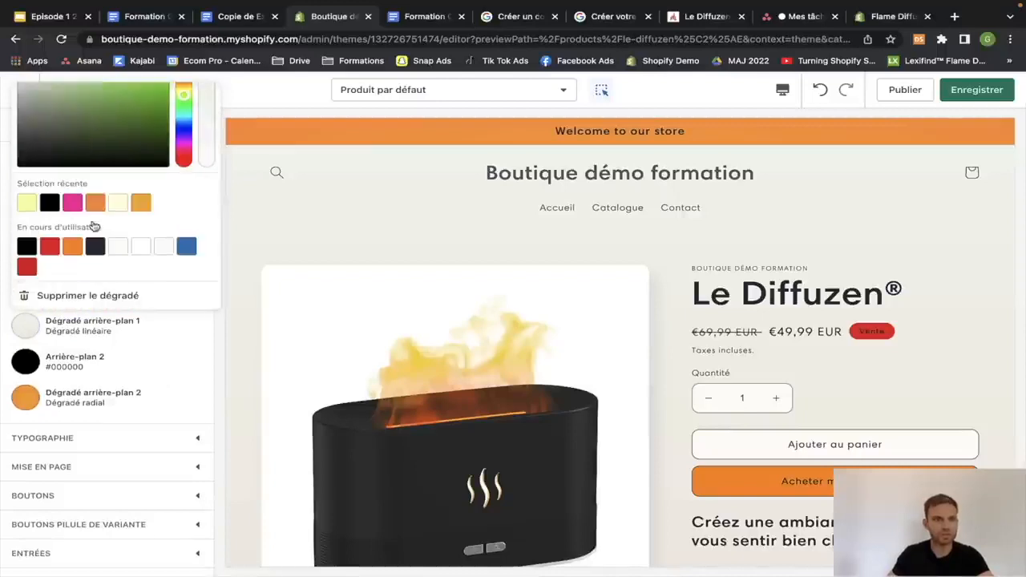
left_click(30, 244)
scroll(32, 243, "up", 5)
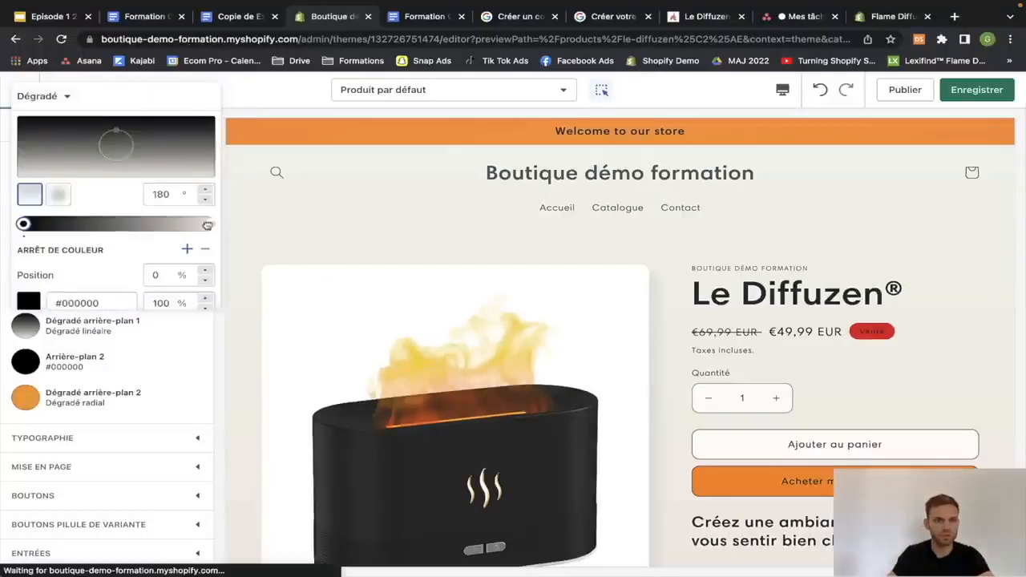
left_click(207, 226)
scroll(208, 227, "down", 5)
left_click(25, 244)
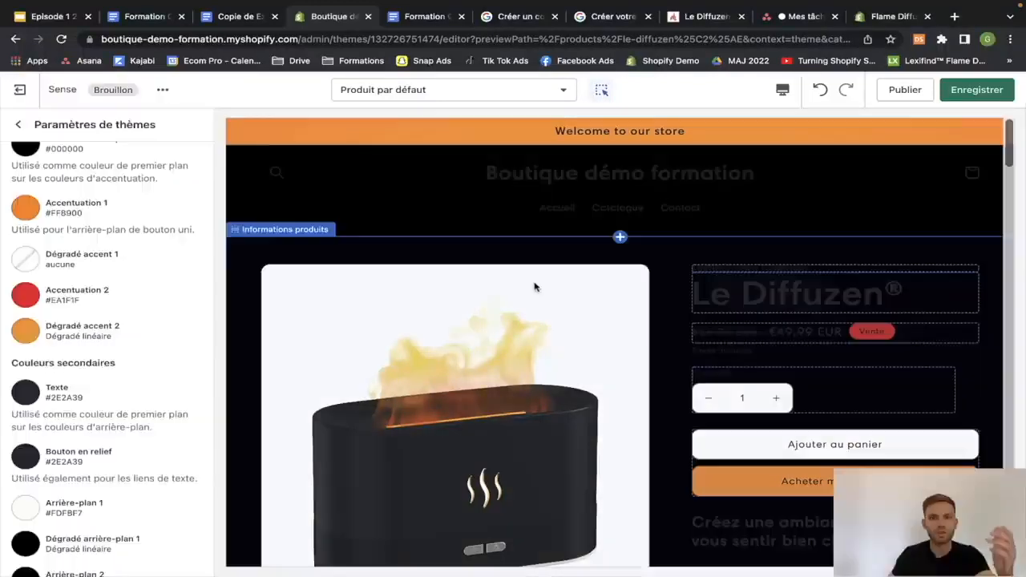
scroll(535, 287, "down", 3)
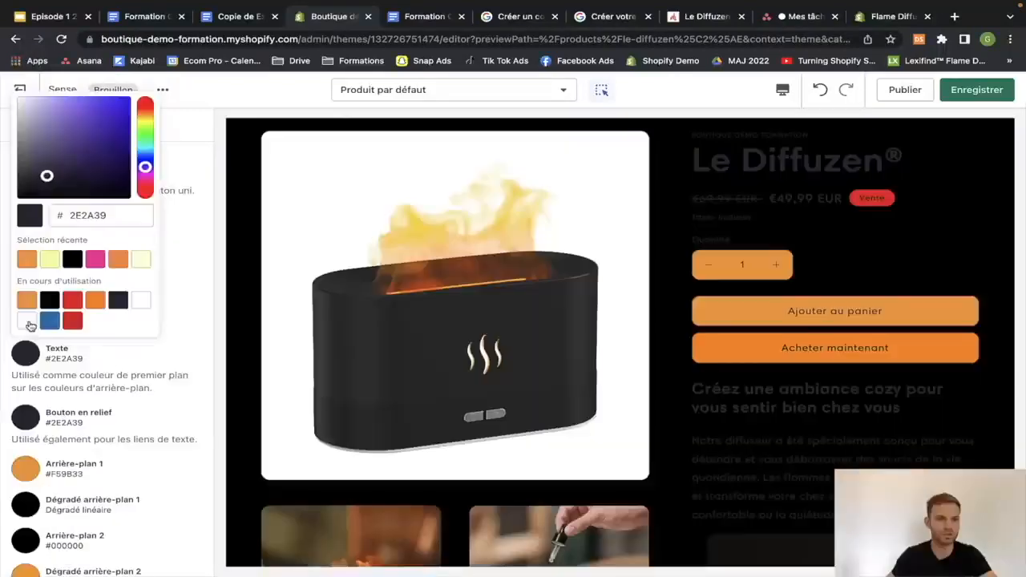
left_click(28, 321)
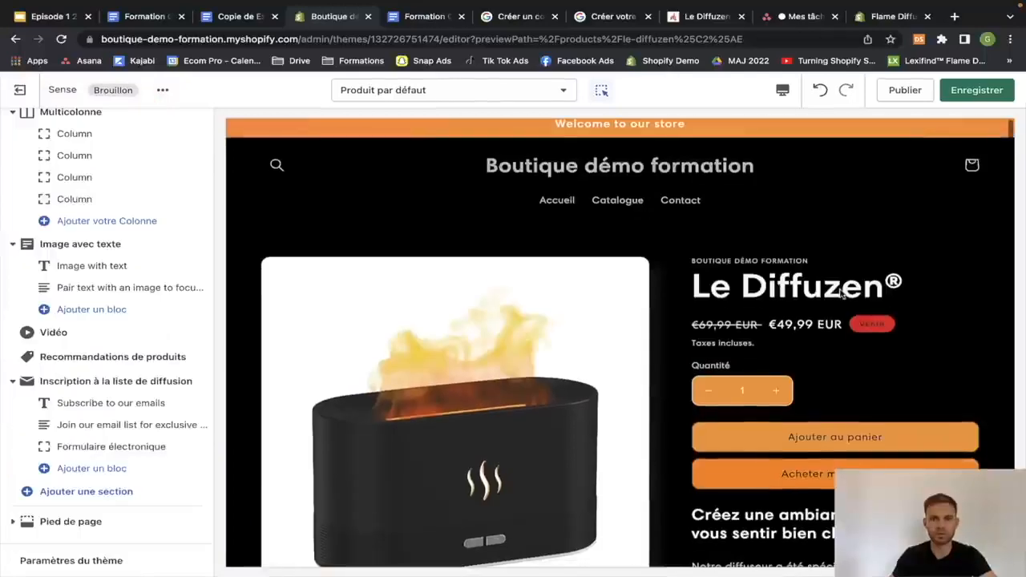
scroll(841, 295, "down", 3)
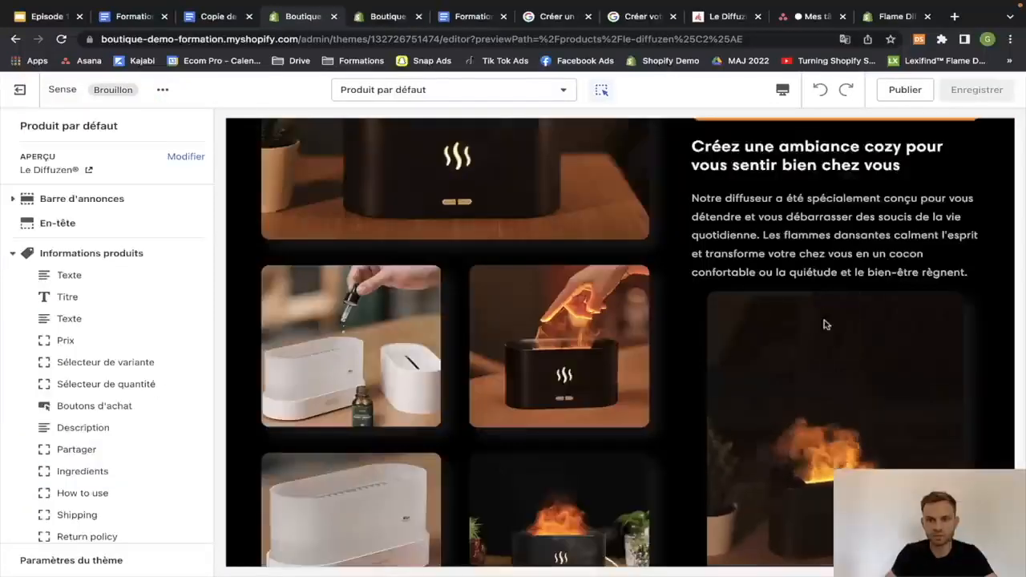
Step: Review the saved dark product preview and bring up the Mobile, Bureau and Plein écran device choices
scroll(825, 323, "down", 1)
scroll(826, 324, "down", 1)
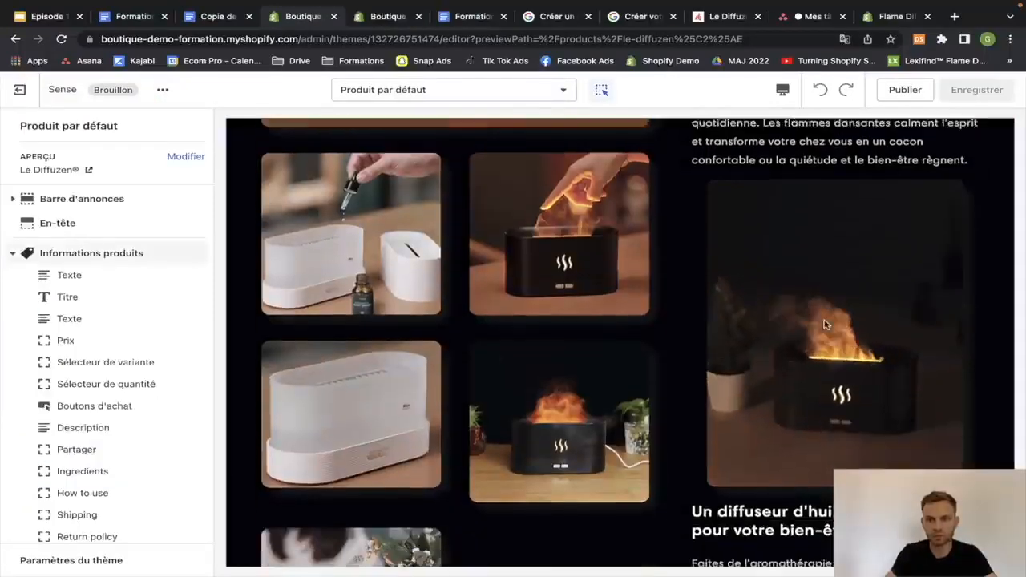
scroll(826, 323, "down", 5)
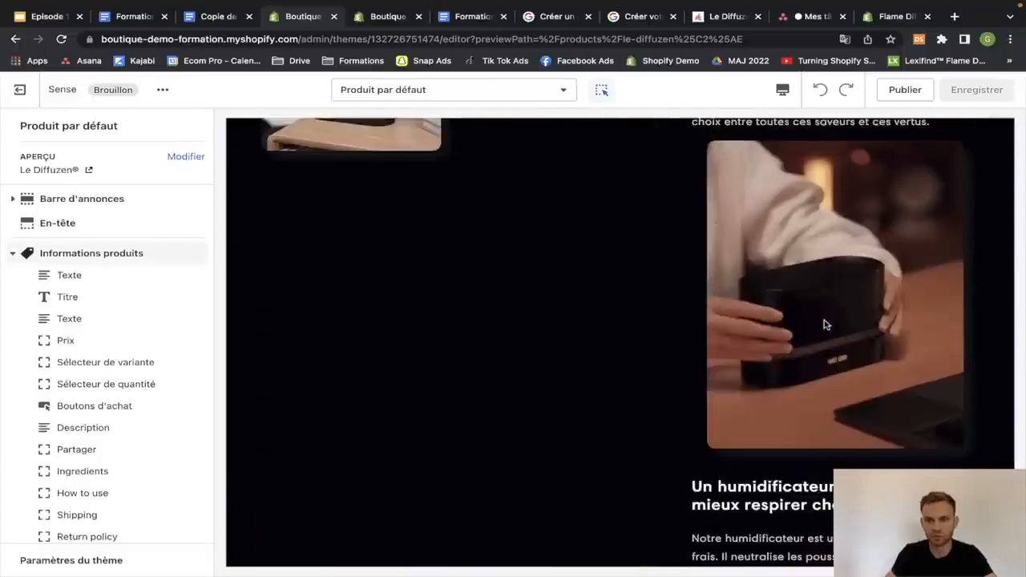
scroll(825, 324, "up", 10)
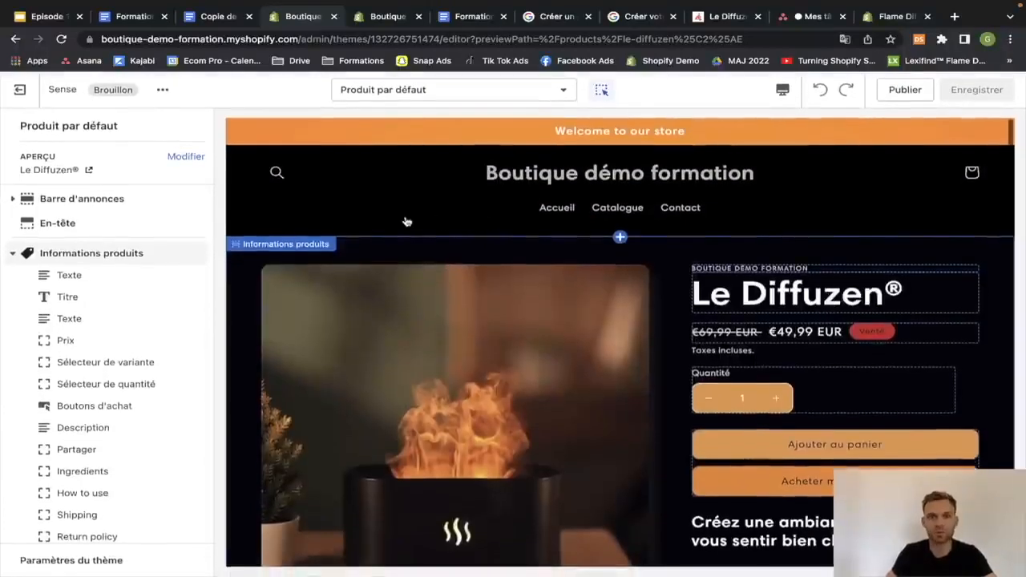
left_click(782, 91)
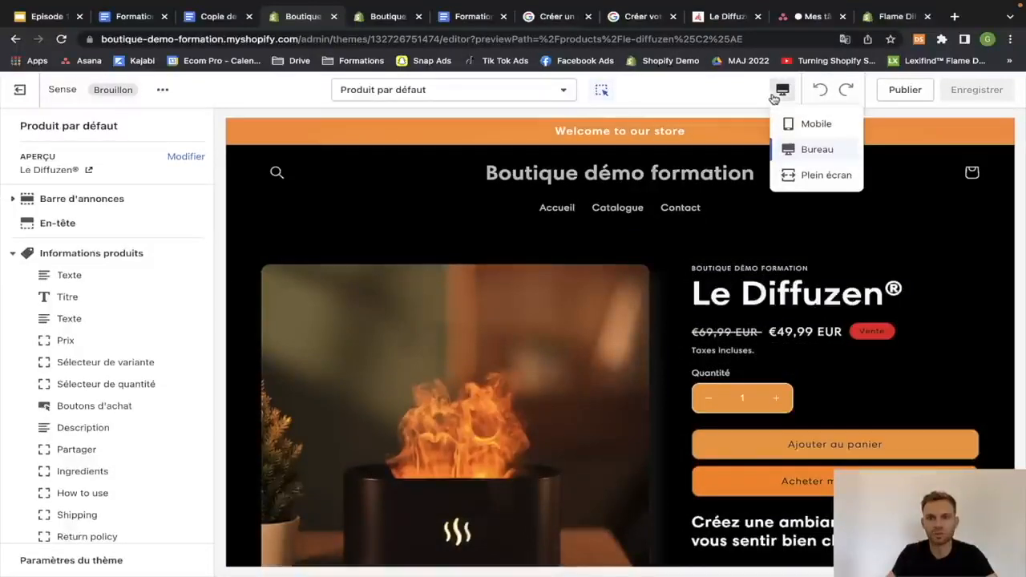
Step: Switch the preview to Mobile and cycle through the Le Diffuzen product image carousel
left_click(816, 123)
left_click(653, 480)
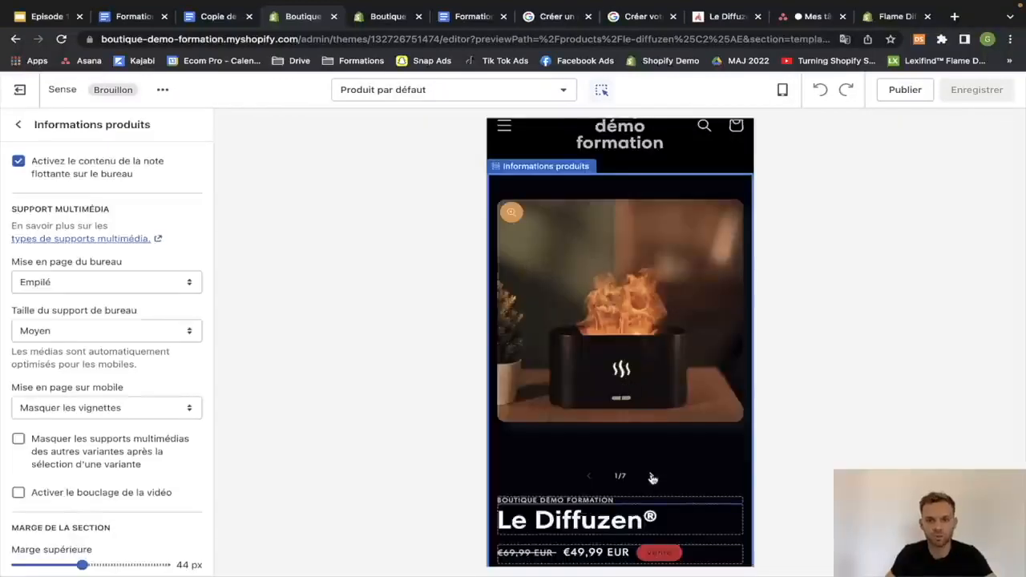
left_click(654, 478)
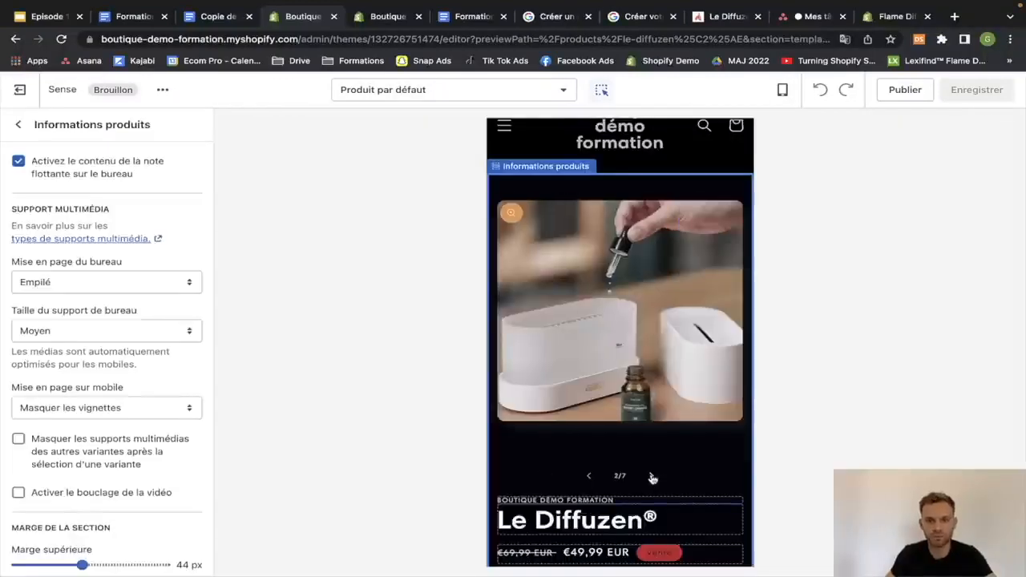
left_click(653, 478)
left_click(653, 479)
left_click(653, 479)
left_click(653, 478)
Step: Scroll the mobile preview down to the collapsible rows and select the Ingredients row
scroll(655, 481, "down", 3)
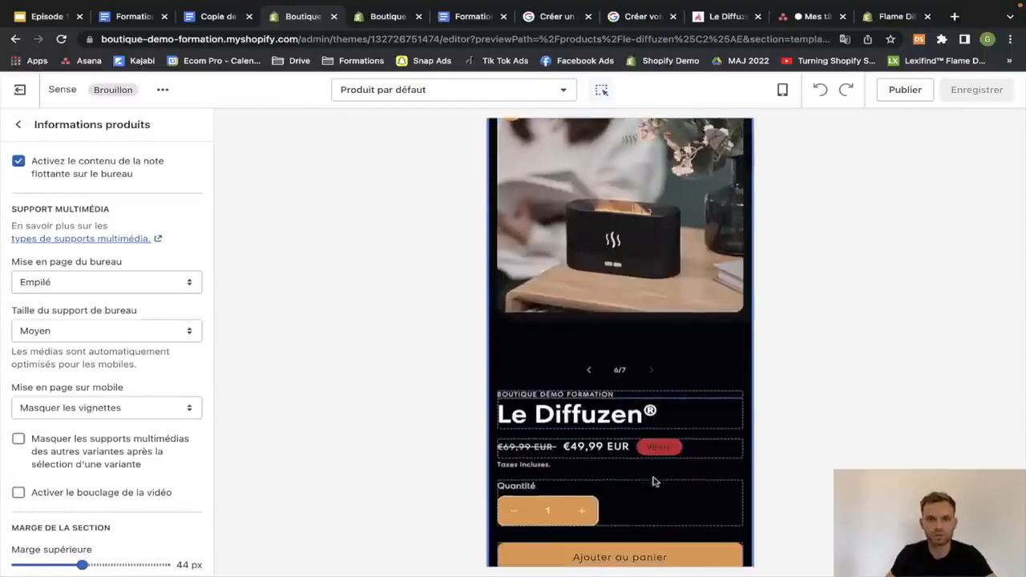
scroll(654, 481, "down", 1)
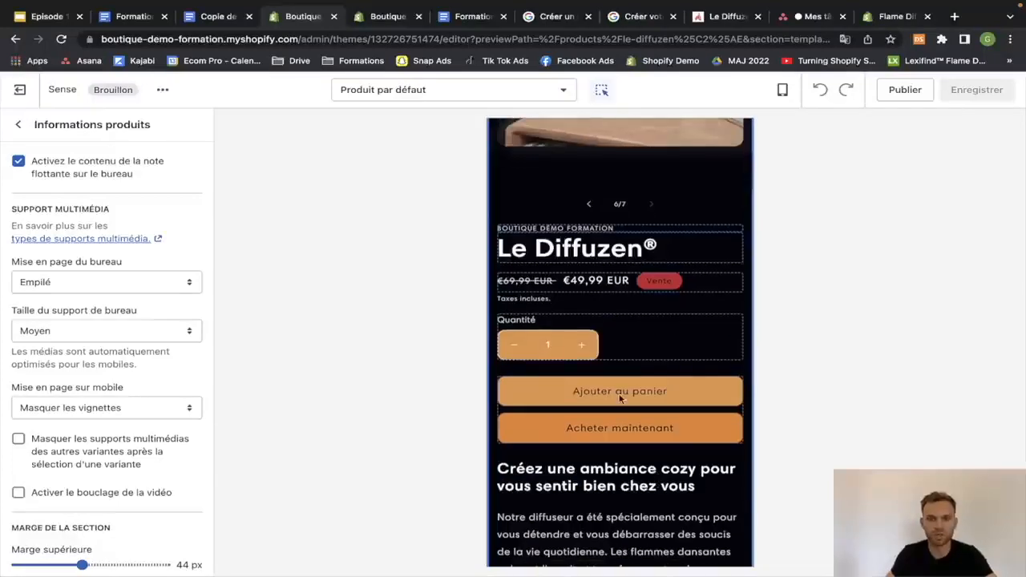
scroll(620, 399, "down", 2)
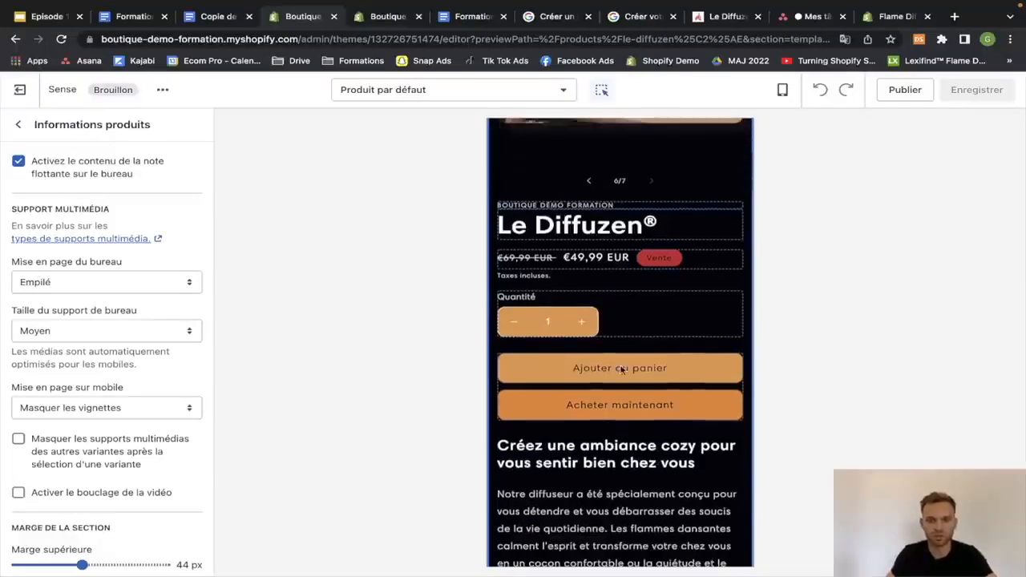
scroll(620, 368, "down", 3)
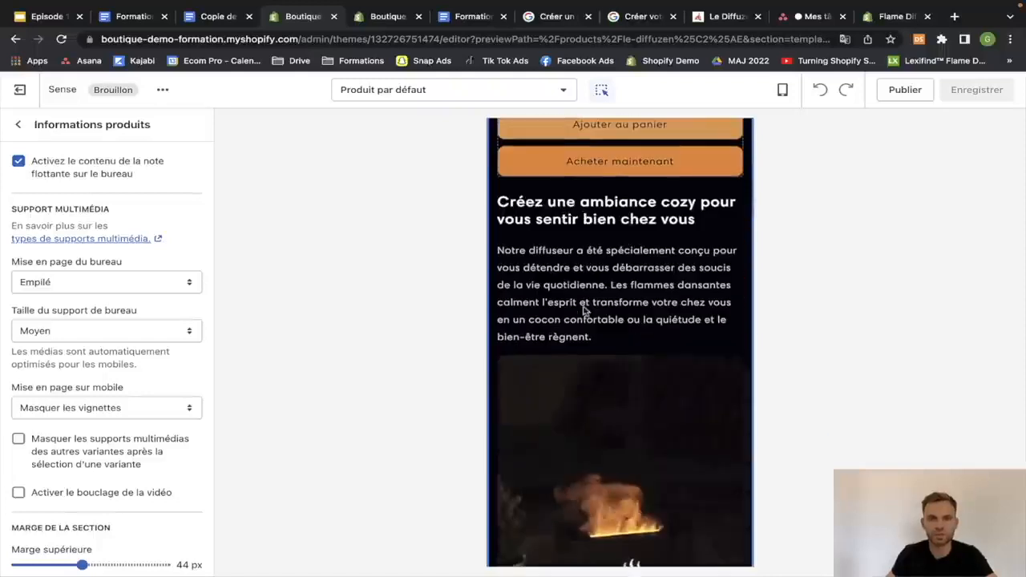
scroll(611, 426, "down", 1)
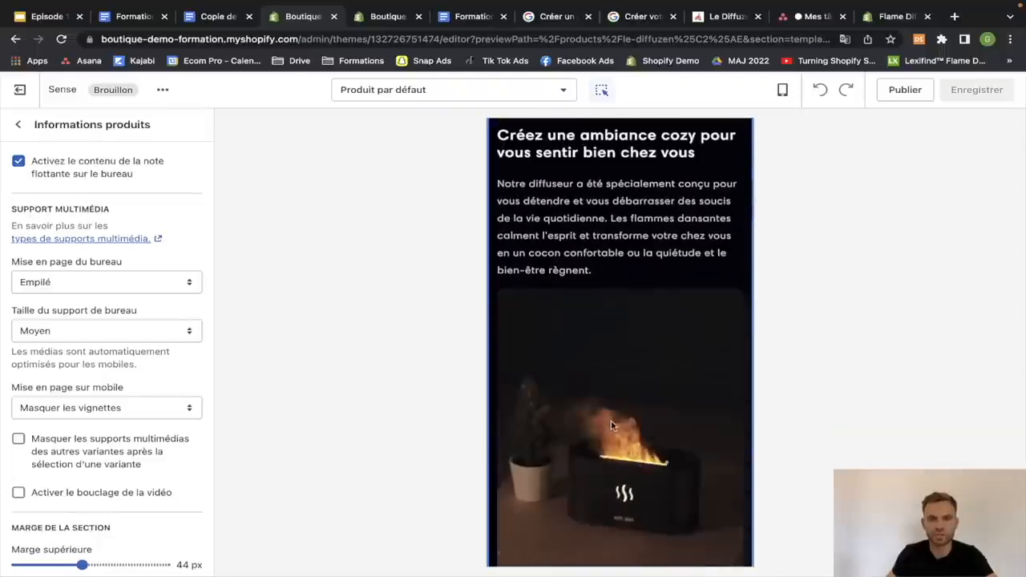
scroll(611, 426, "down", 6)
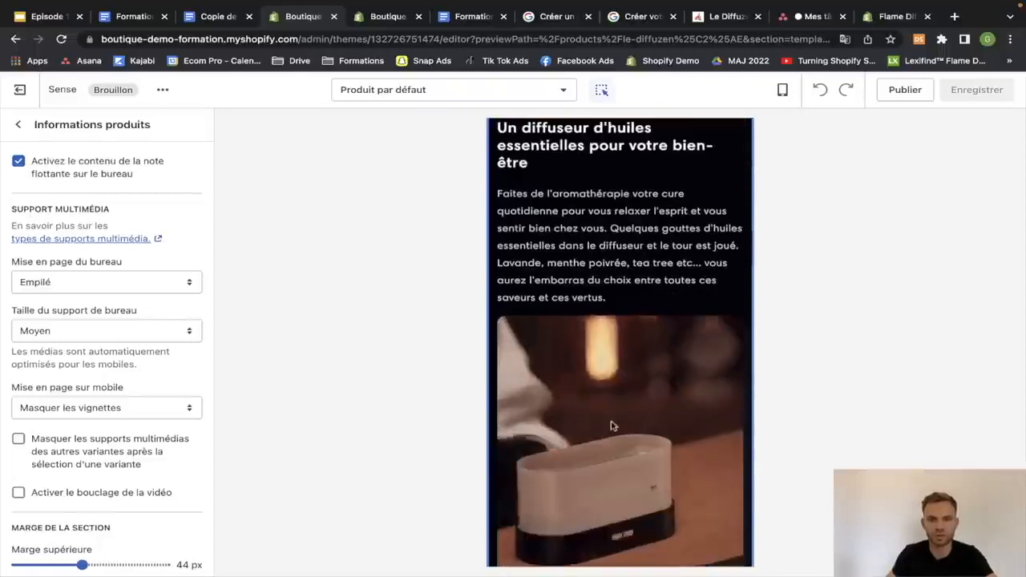
scroll(610, 426, "down", 1)
scroll(602, 437, "down", 5)
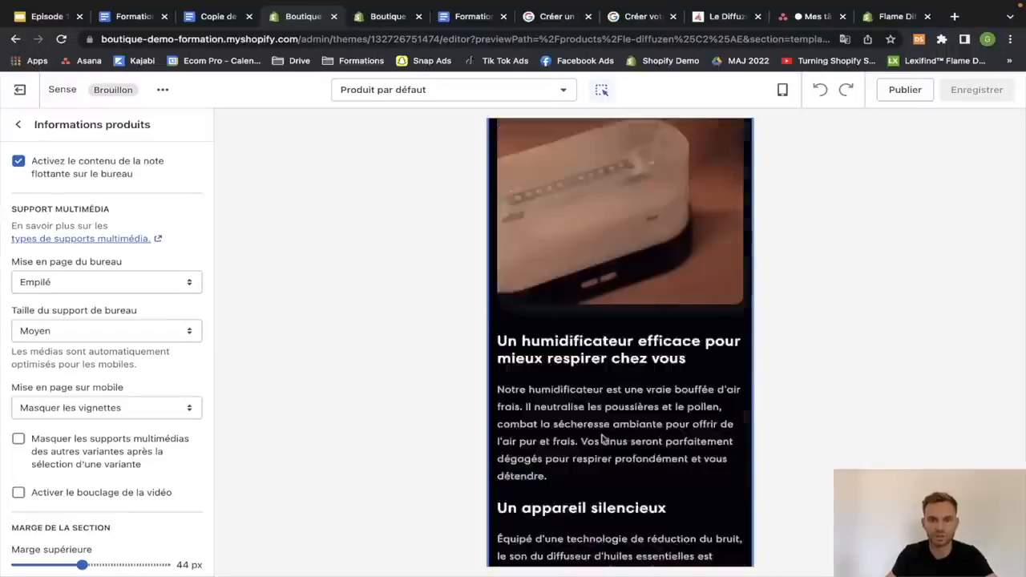
scroll(602, 437, "down", 7)
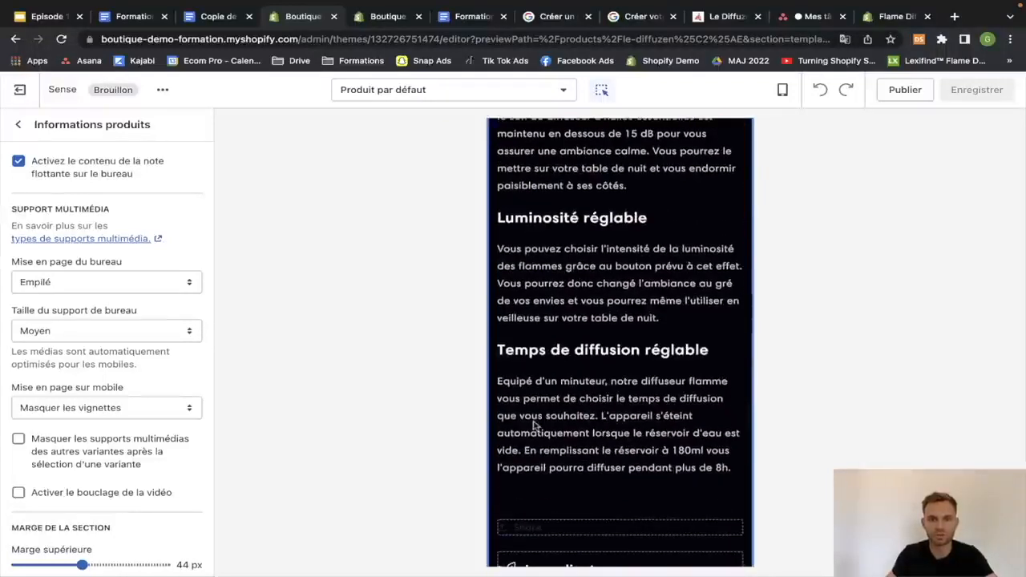
scroll(535, 426, "up", 1)
scroll(535, 425, "down", 1)
scroll(607, 503, "down", 2)
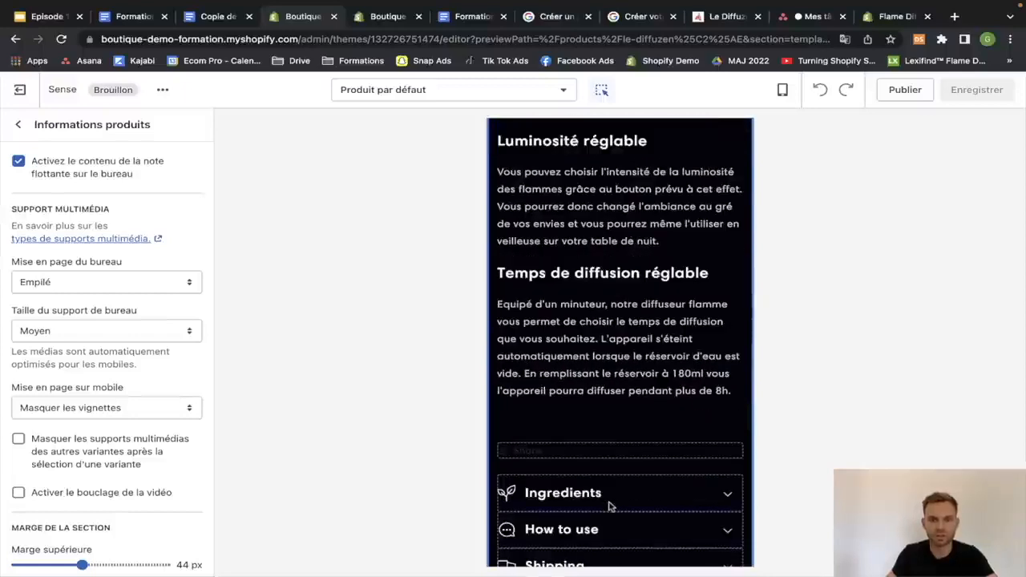
left_click(729, 426)
scroll(729, 425, "up", 15)
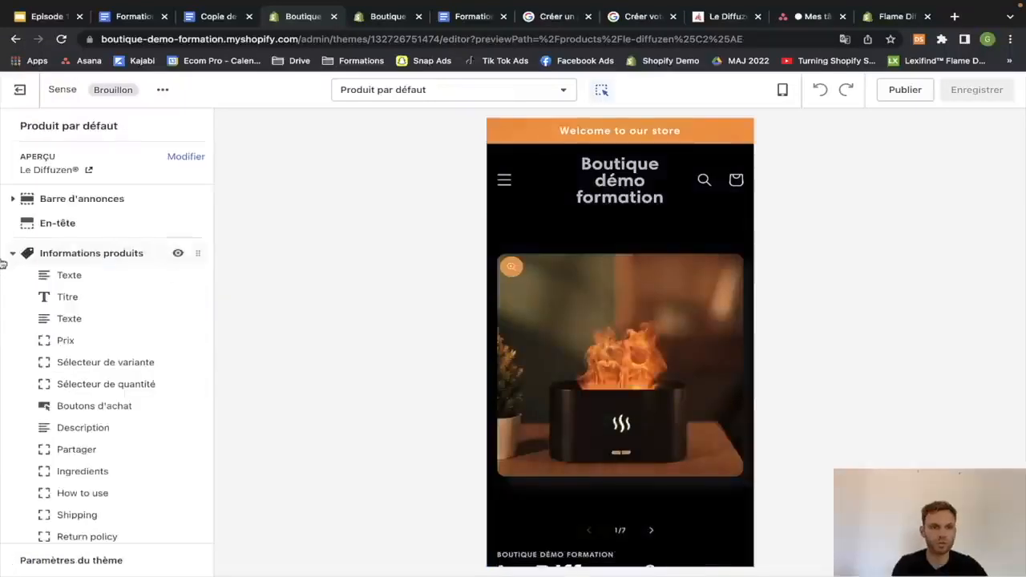
scroll(69, 263, "down", 1)
mouse_move(78, 279)
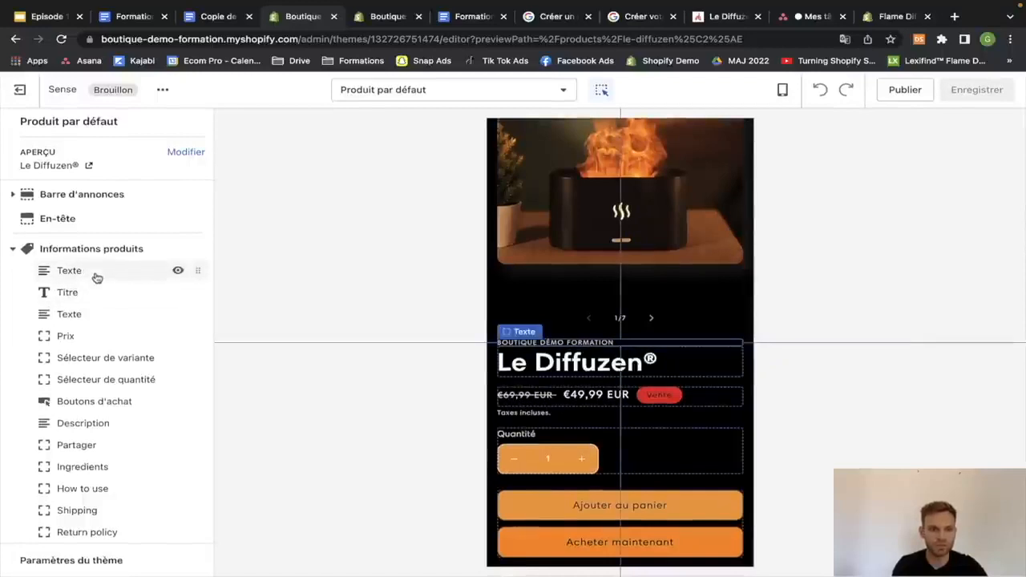
left_click(95, 276)
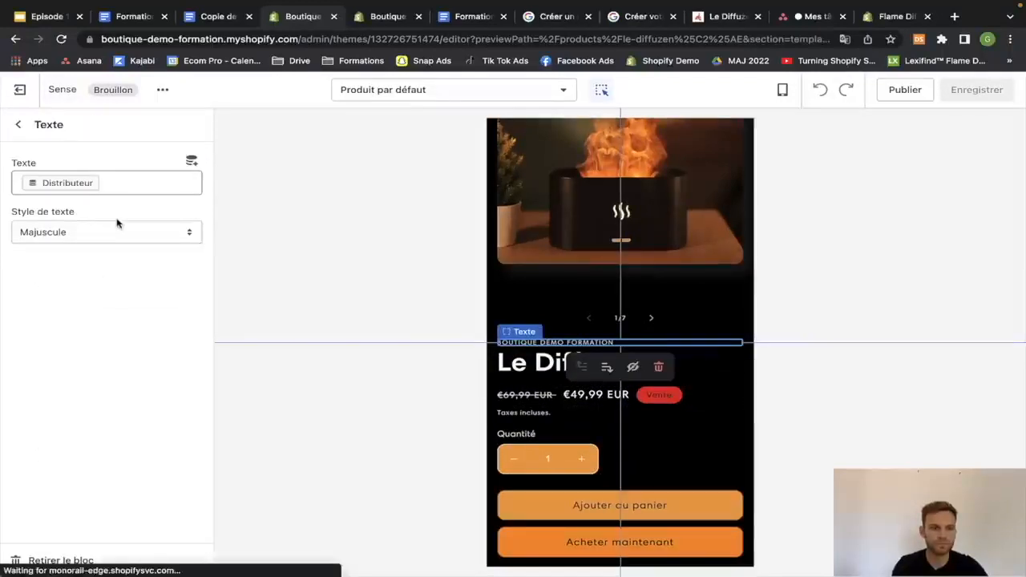
left_click(657, 366)
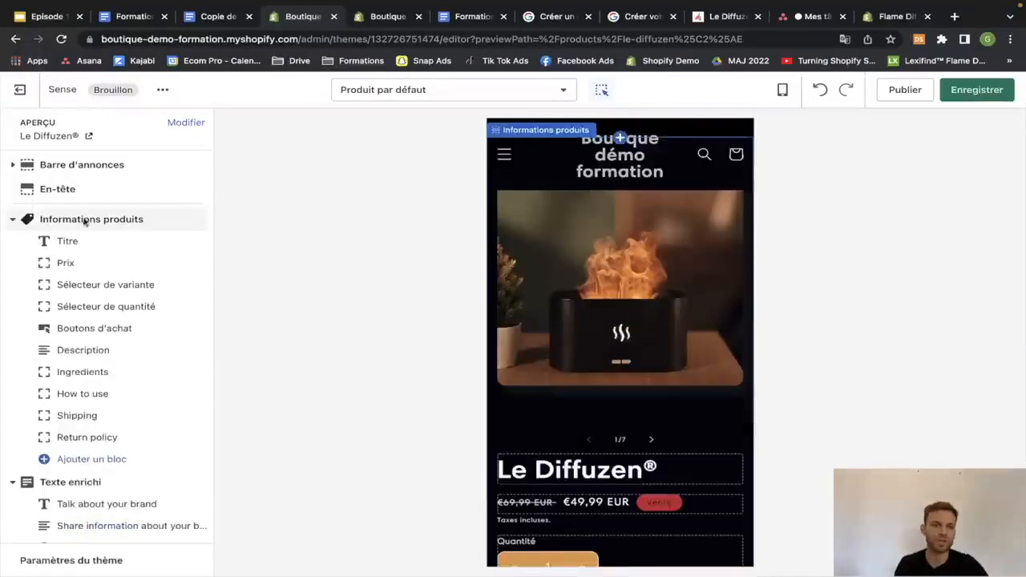
scroll(609, 307, "down", 1)
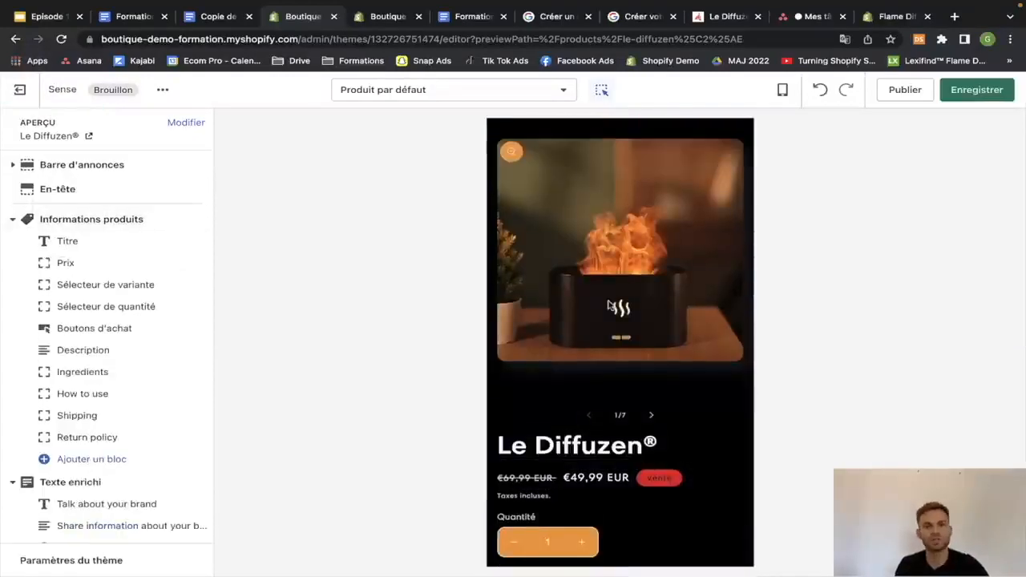
scroll(610, 301, "down", 3)
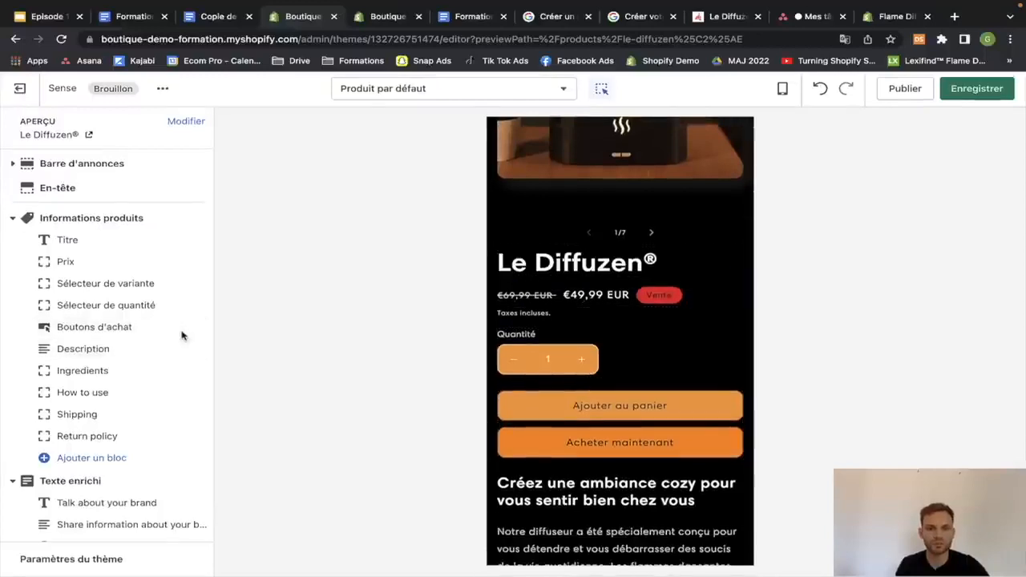
scroll(680, 416, "down", 10)
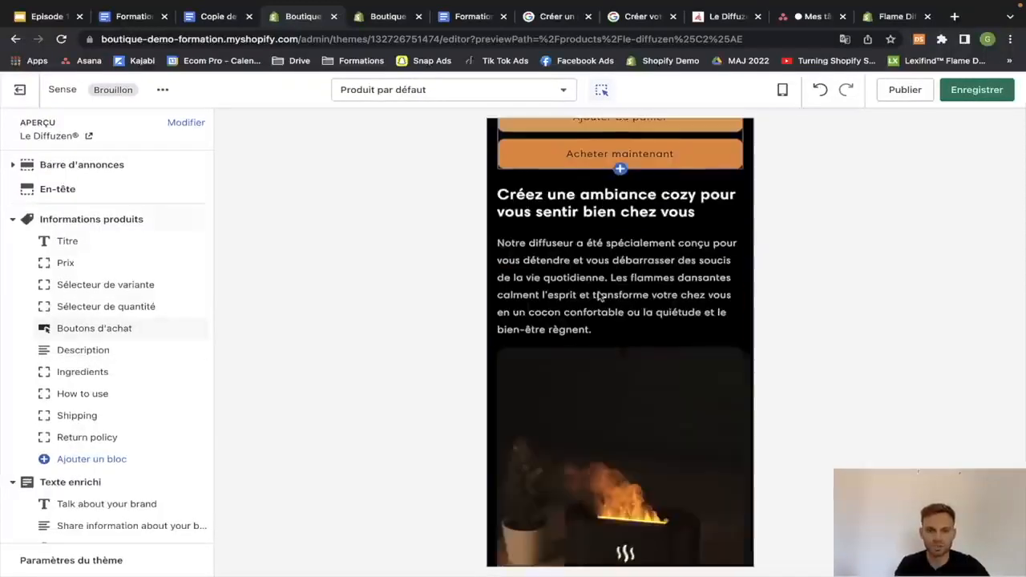
scroll(600, 301, "down", 10)
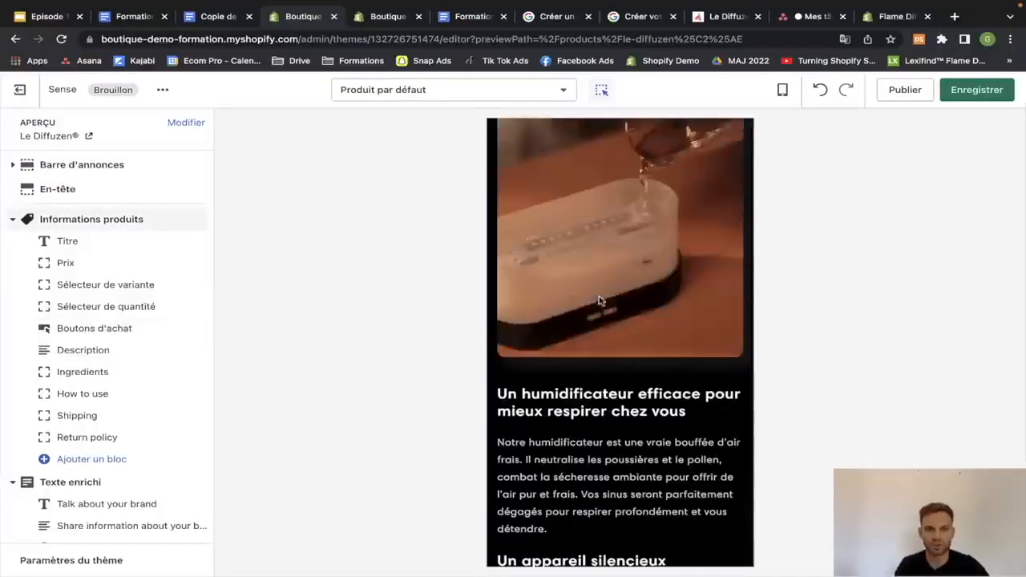
scroll(599, 301, "up", 2)
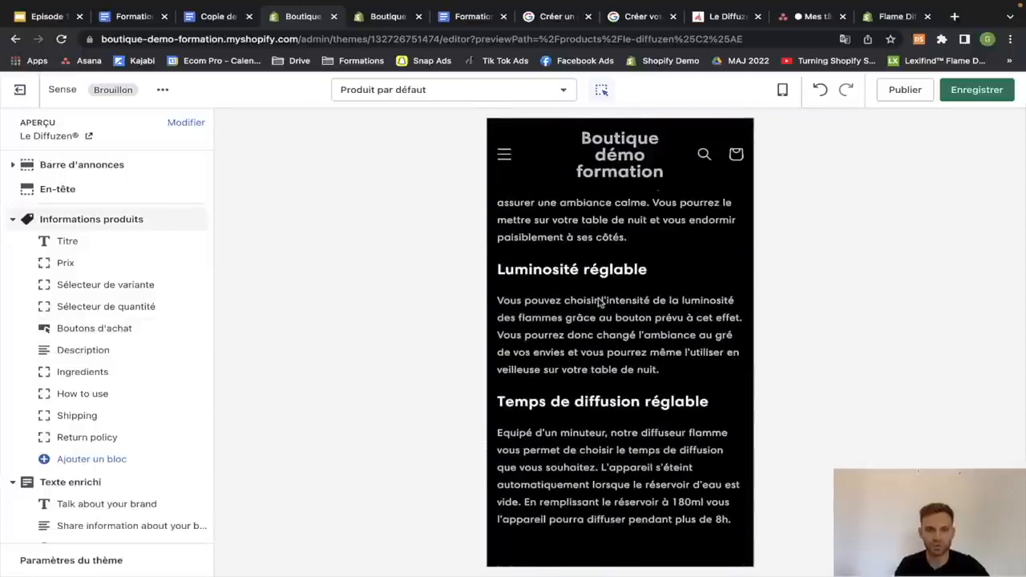
scroll(678, 448, "down", 3)
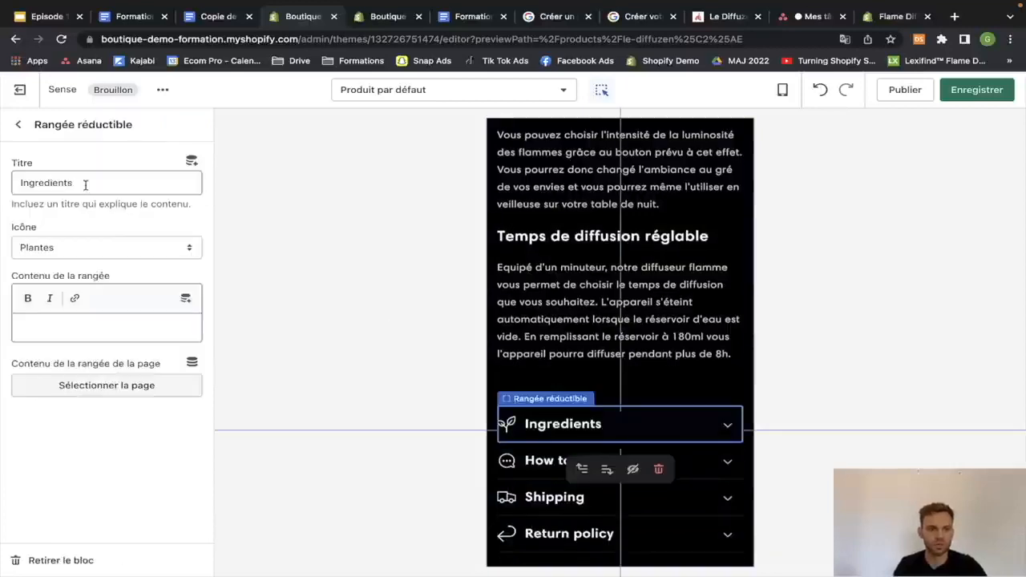
Step: Retitle the Ingredients row 'Informations produit' and give it the Règle (ruler) icon
triple_click(86, 185)
type("Informations produit")
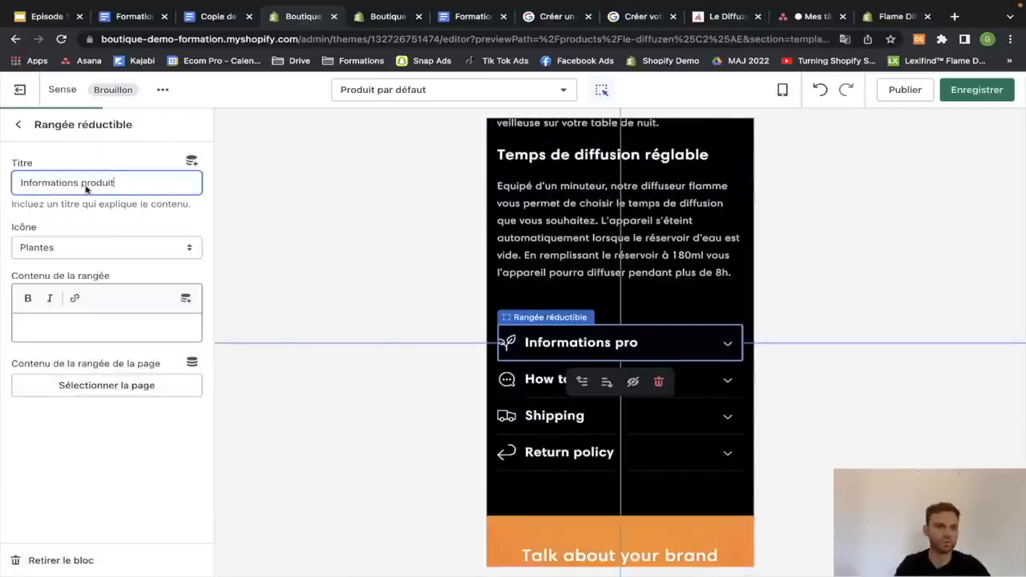
left_click(105, 246)
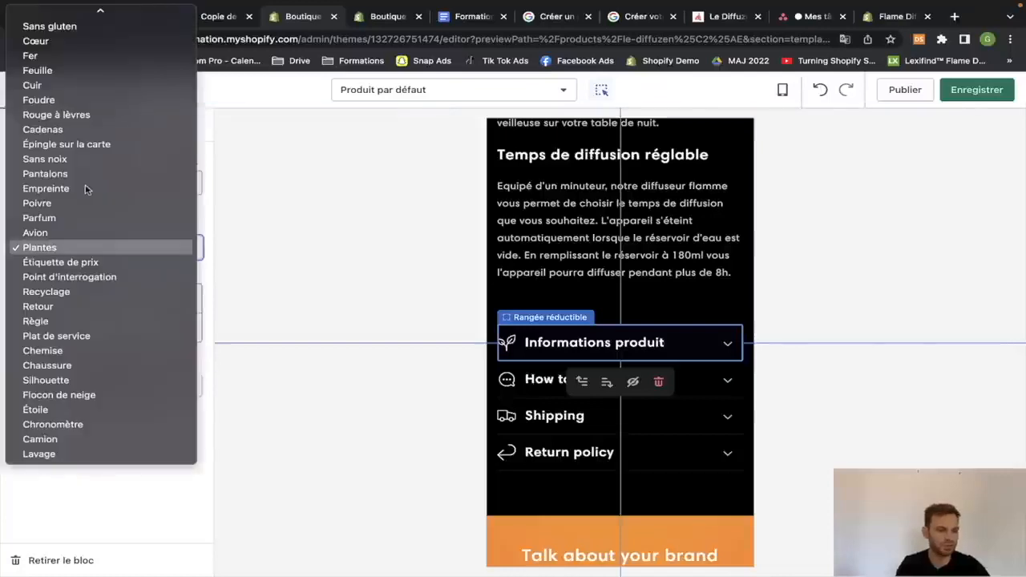
left_click(46, 487)
left_click(170, 328)
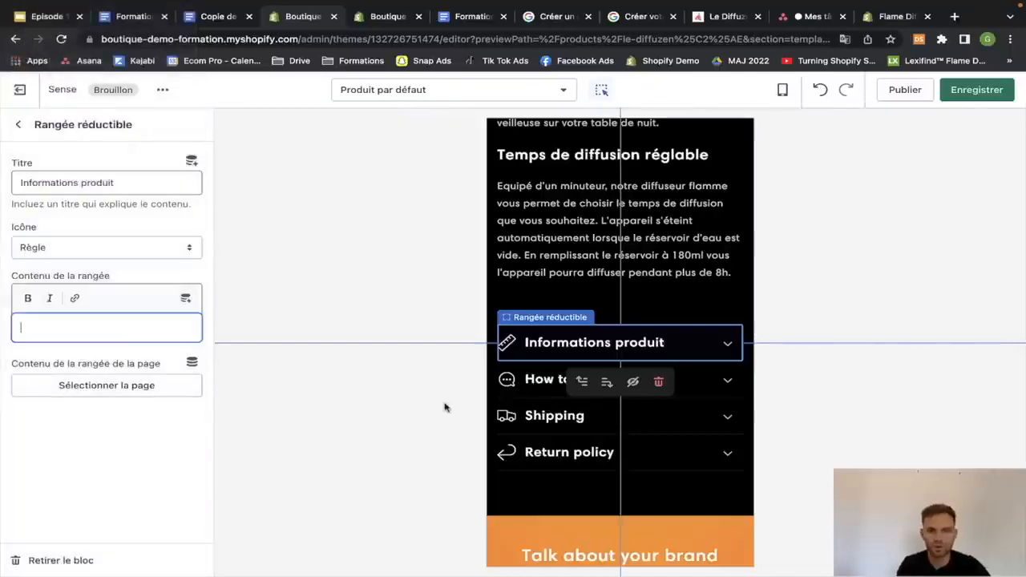
left_click(732, 347)
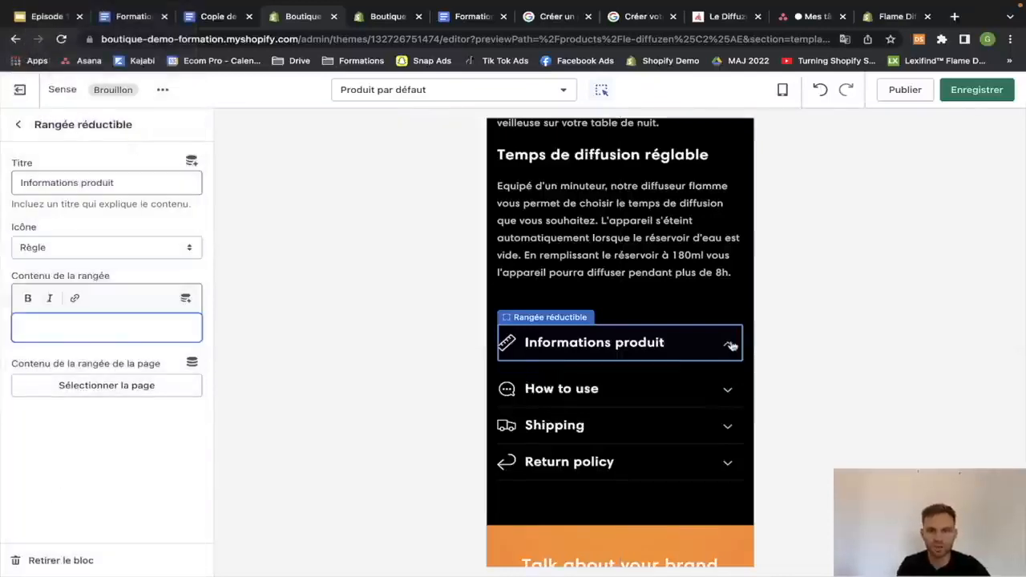
left_click(733, 346)
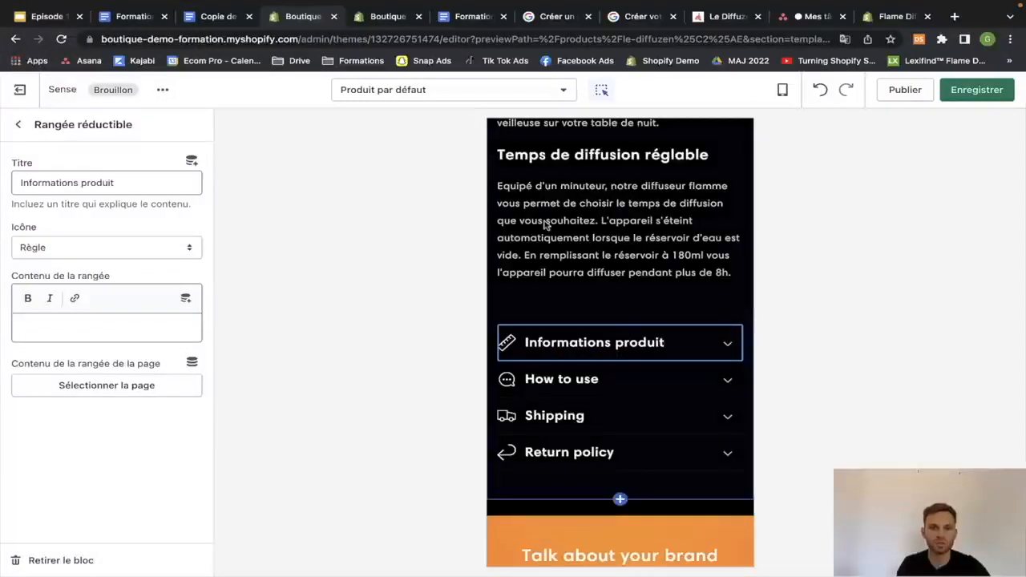
Step: Paste the FAQ answers and product specifications into the row content and review them
left_click(134, 325)
key("ctrl+v")
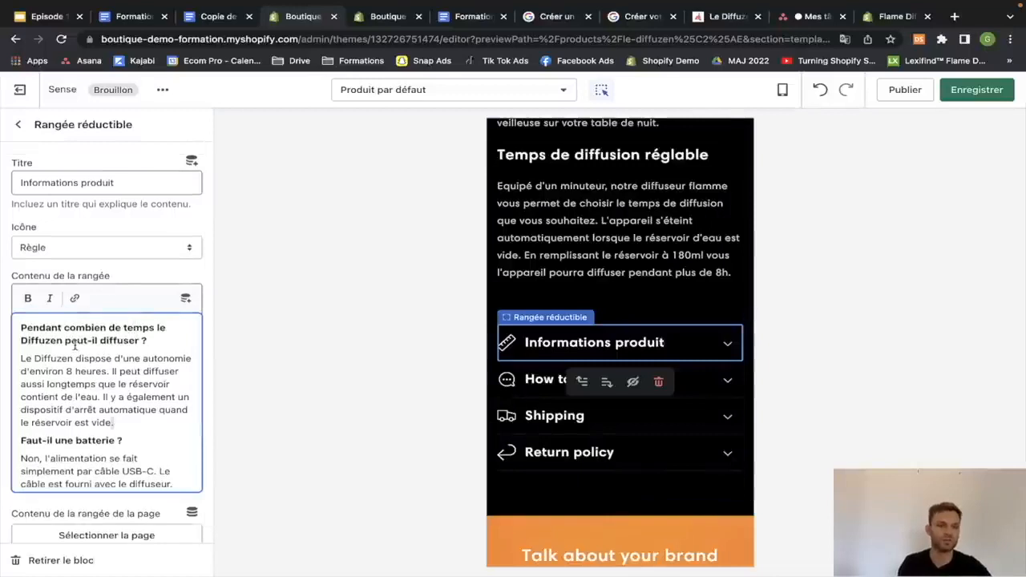
left_click_drag(112, 423, 21, 358)
left_click_drag(112, 371, 116, 372)
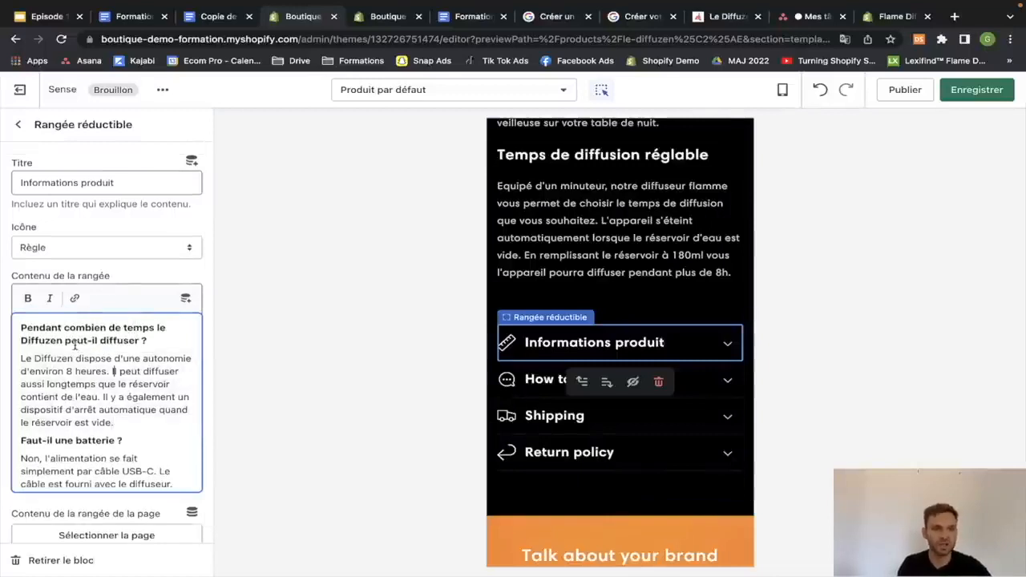
left_click_drag(23, 327, 141, 341)
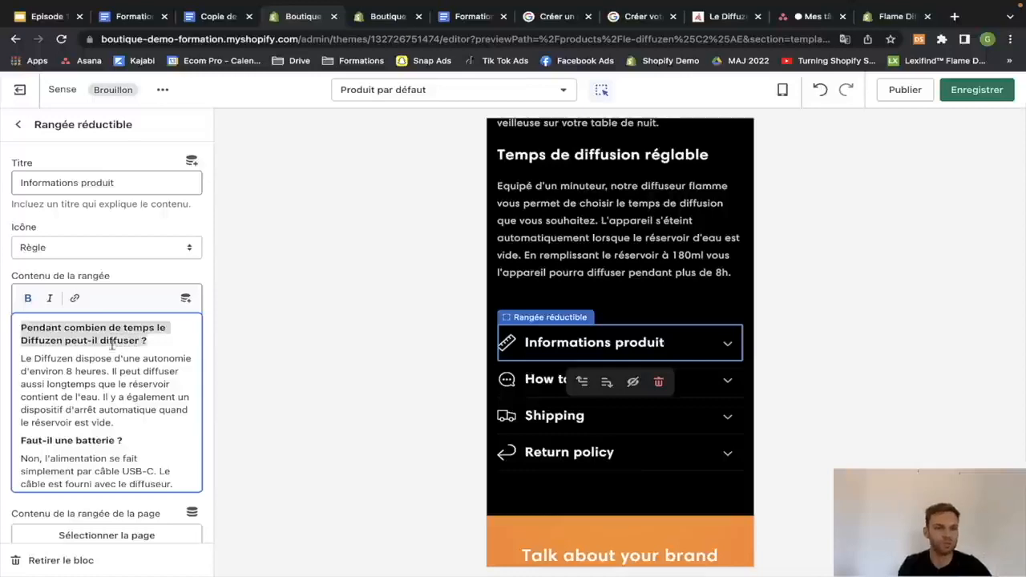
scroll(104, 377, "down", 3)
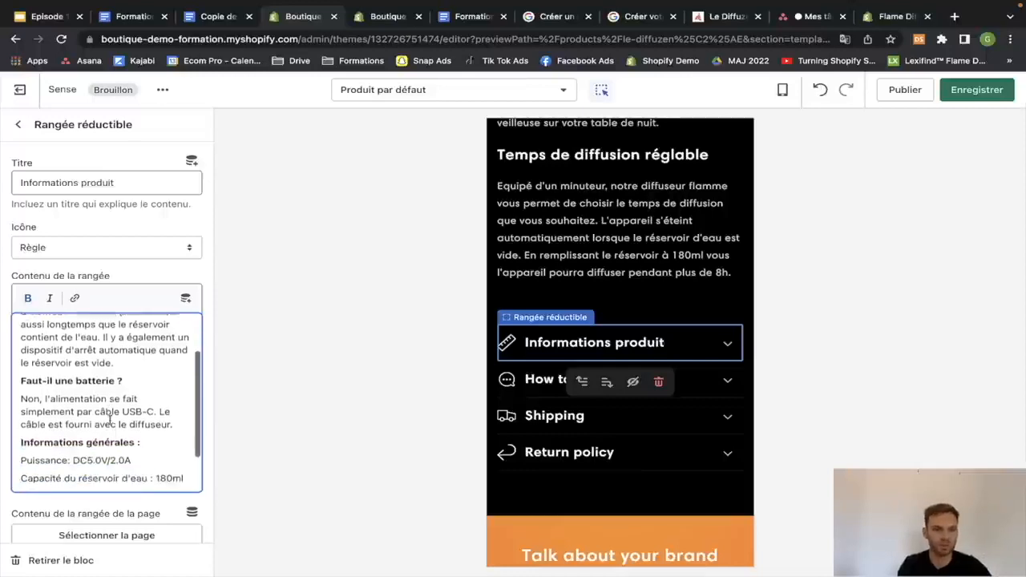
scroll(113, 413, "up", 3)
scroll(113, 413, "down", 2)
scroll(112, 414, "up", 2)
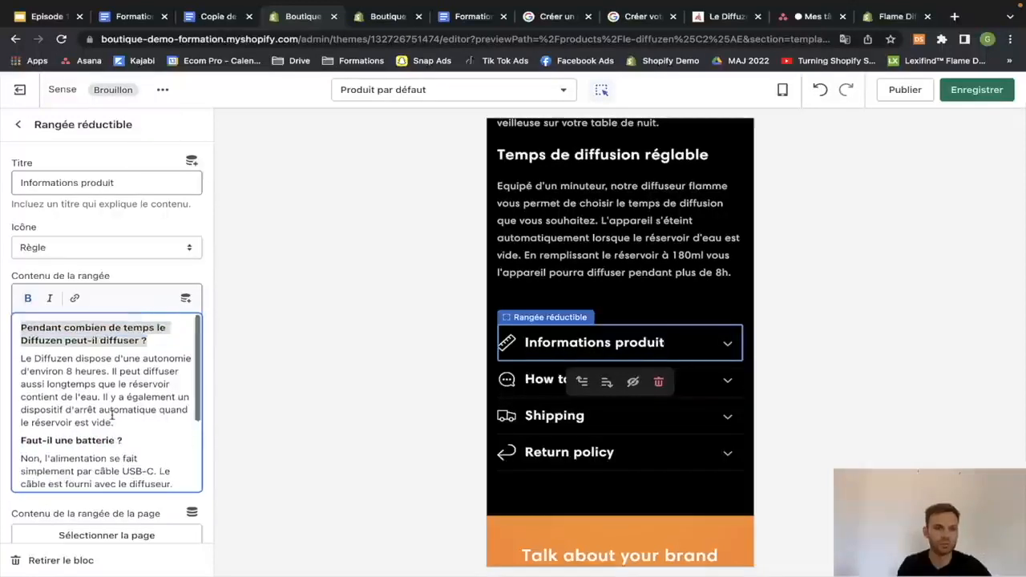
scroll(112, 413, "down", 3)
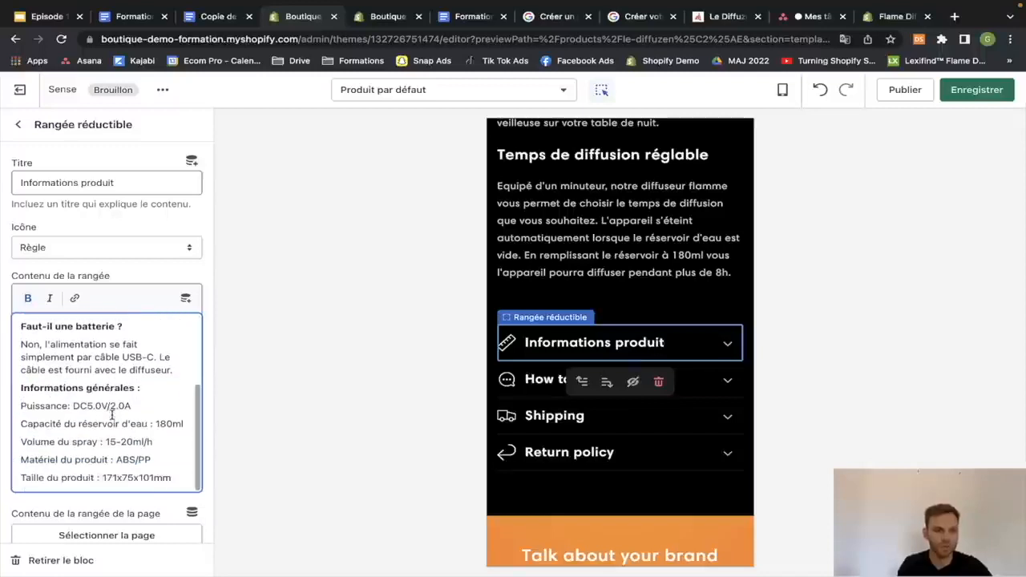
left_click_drag(25, 390, 163, 479)
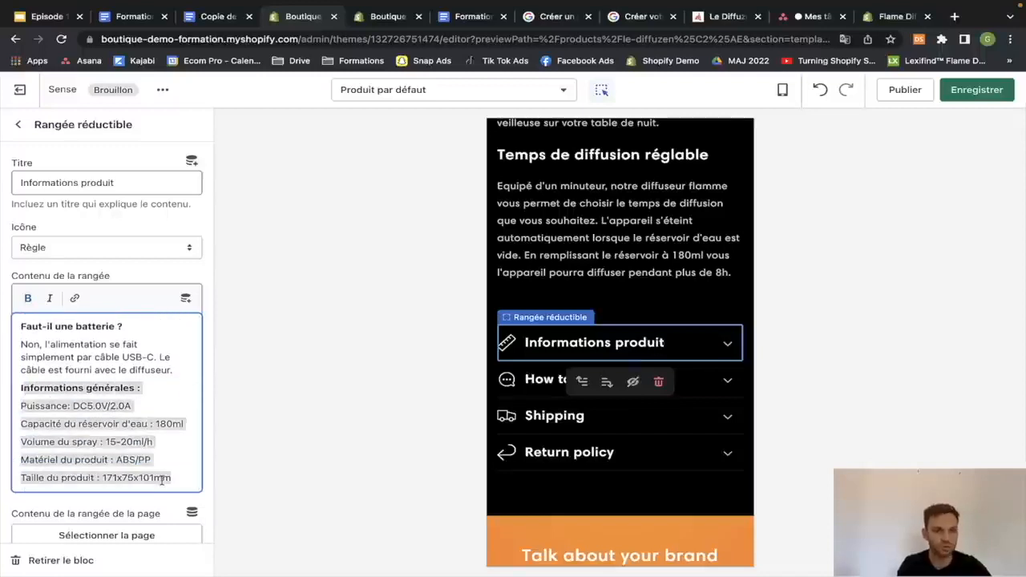
left_click(162, 480)
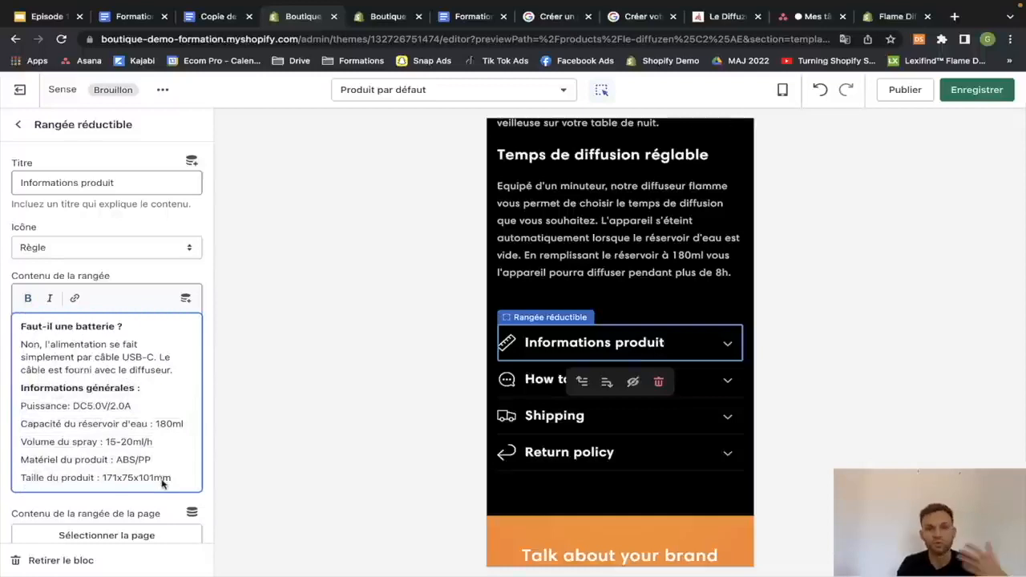
scroll(152, 457, "down", 1)
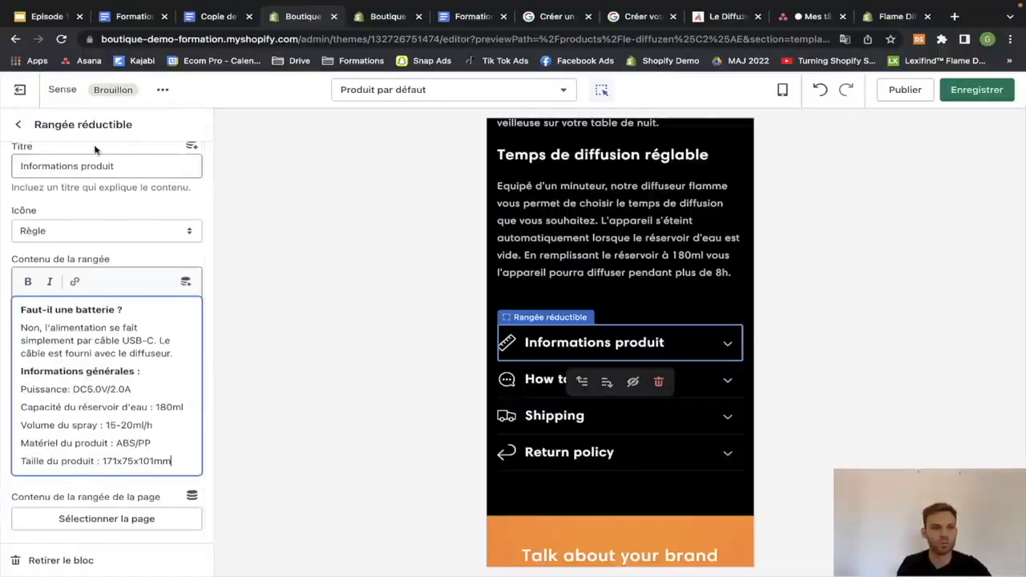
Step: Rename the How to use row to 'Guide d'utilisation' and paste in the usage guide
left_click(17, 126)
left_click(90, 394)
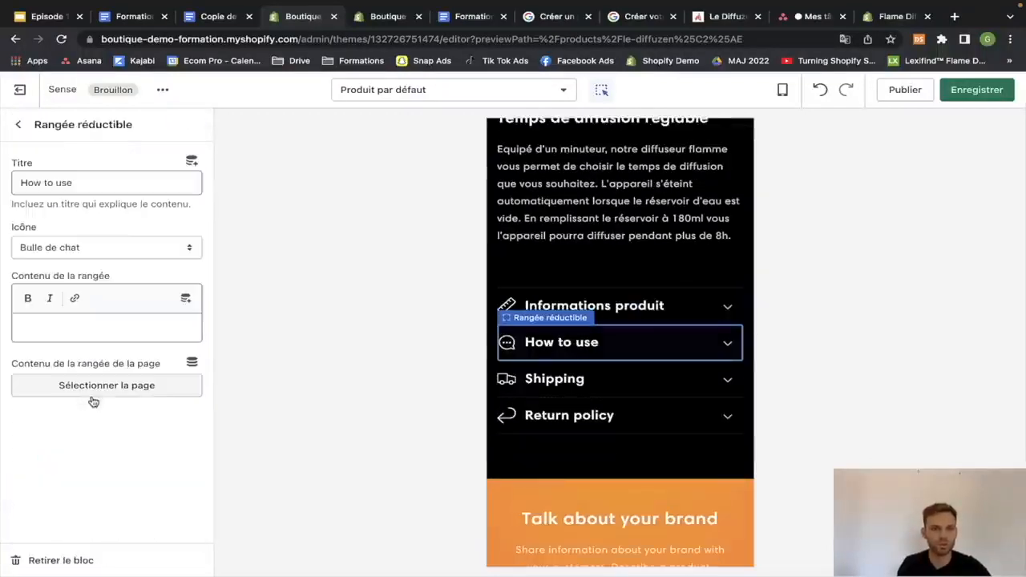
left_click(99, 185)
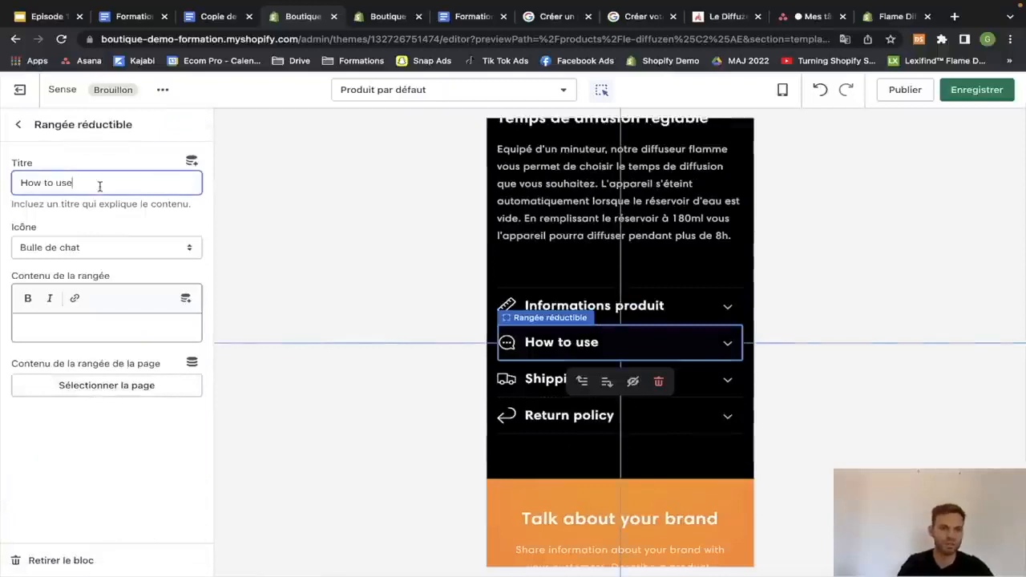
key("ctrl+a")
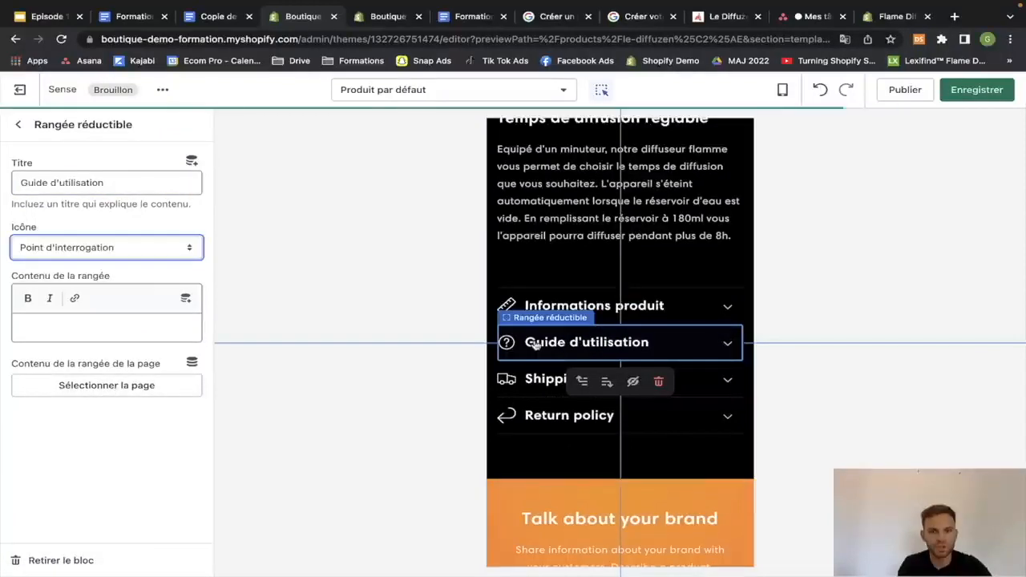
left_click(535, 343)
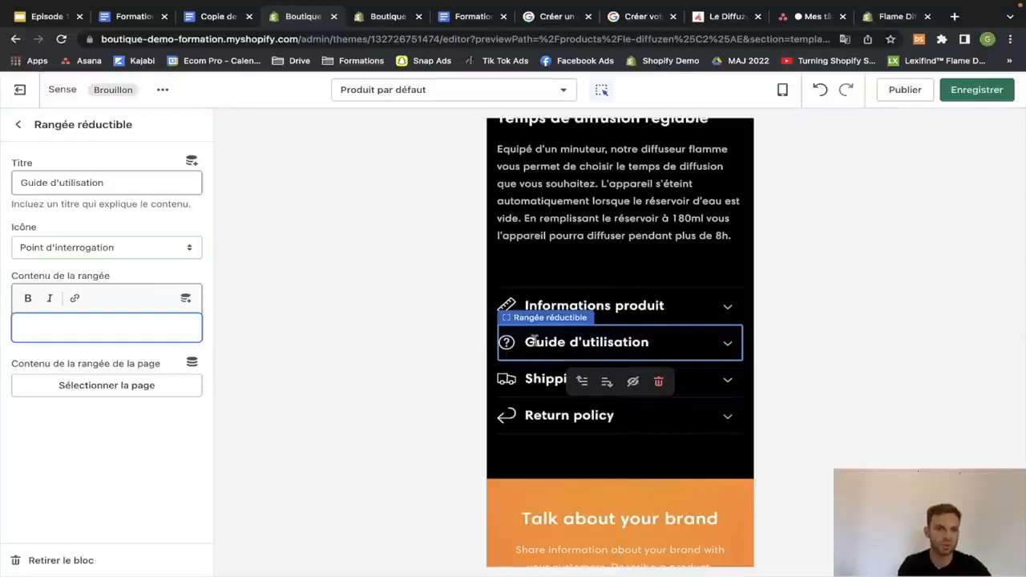
type("Ajouter de l'eau au réservoir d'eau (ne pas dépasser le niveau). Ajouter quelques gouttes d'huiles essentielles dans le réservoir.  Appuyez brièvement sur le bouton de pulvérisation pour lancer le spray. Appuyez à nouveau brièvement pour arrêter le spray.  Vous pouvez choisir le temps de diffusion en appuyant sur le bouton prévu à cet effet.")
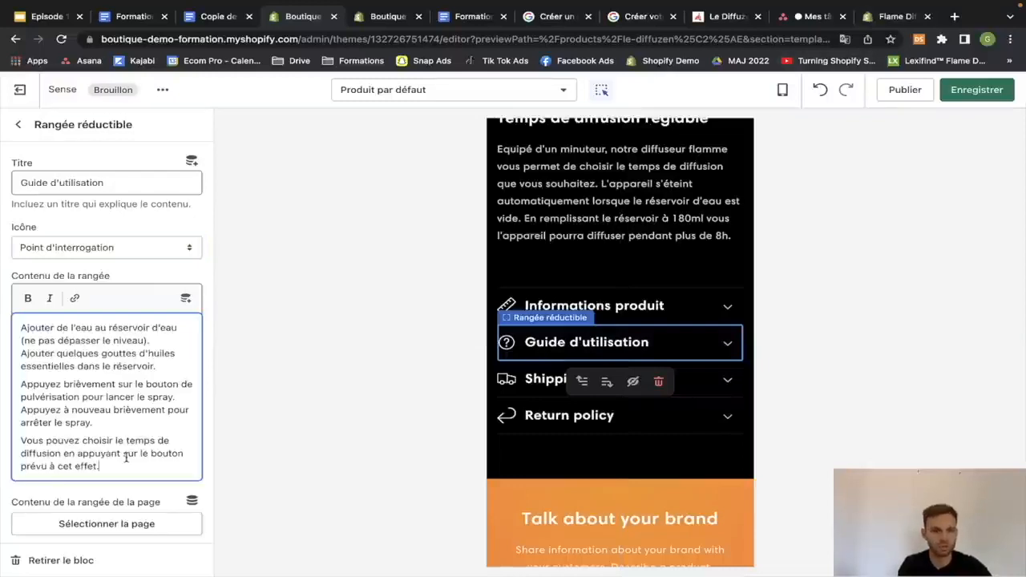
scroll(120, 458, "down", 1)
triple_click(22, 322)
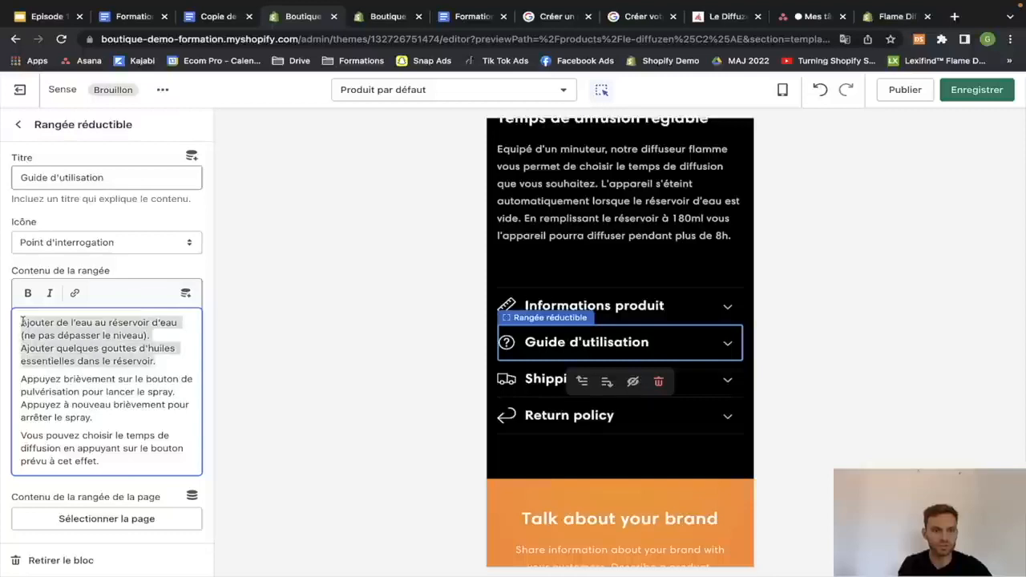
left_click(160, 361)
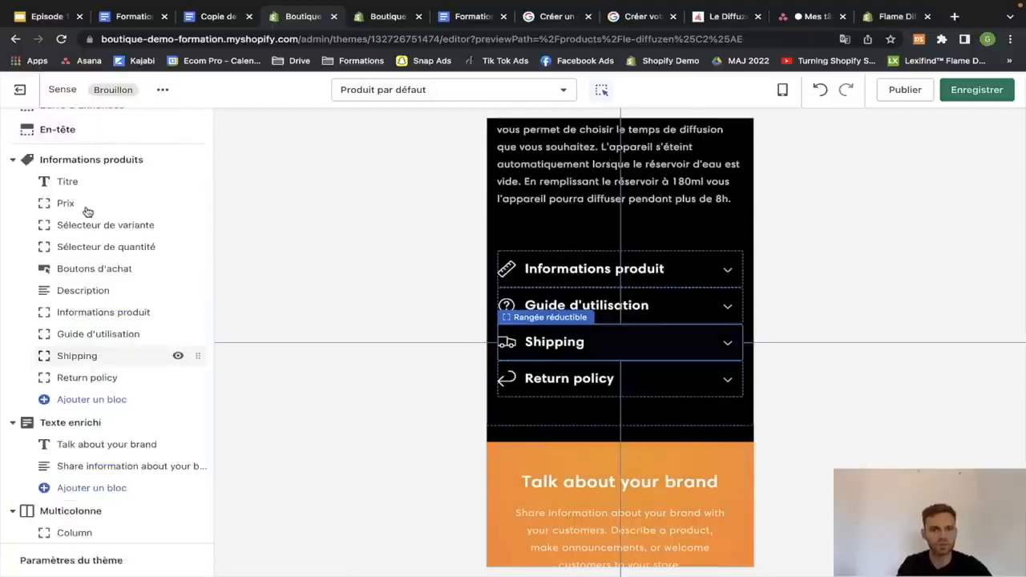
Step: Retitle the Shipping row 'Conditions de livraison' and review its French shipping questions and answers
left_click(77, 355)
double_click(41, 183)
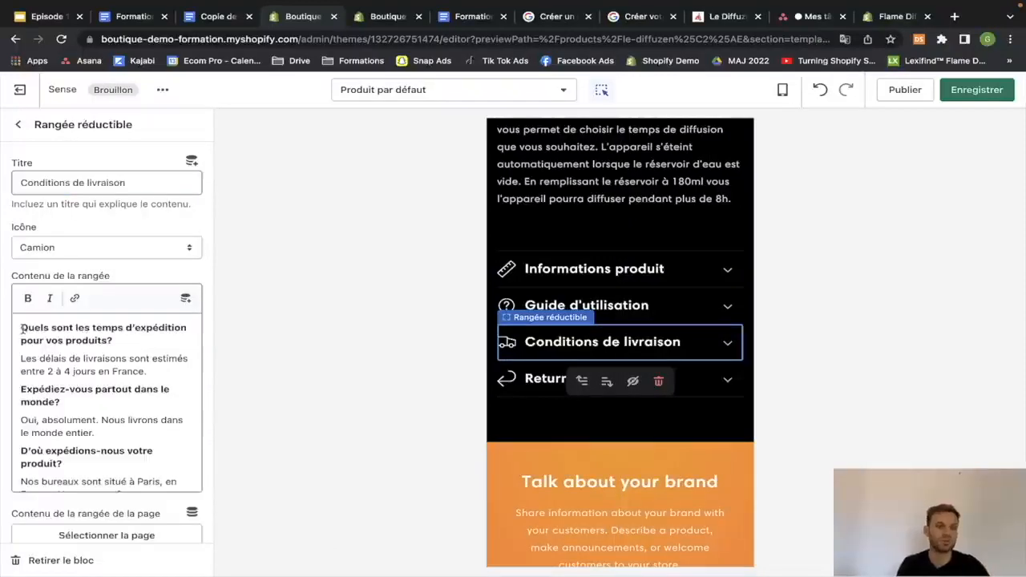
left_click_drag(23, 330, 114, 342)
left_click(97, 358)
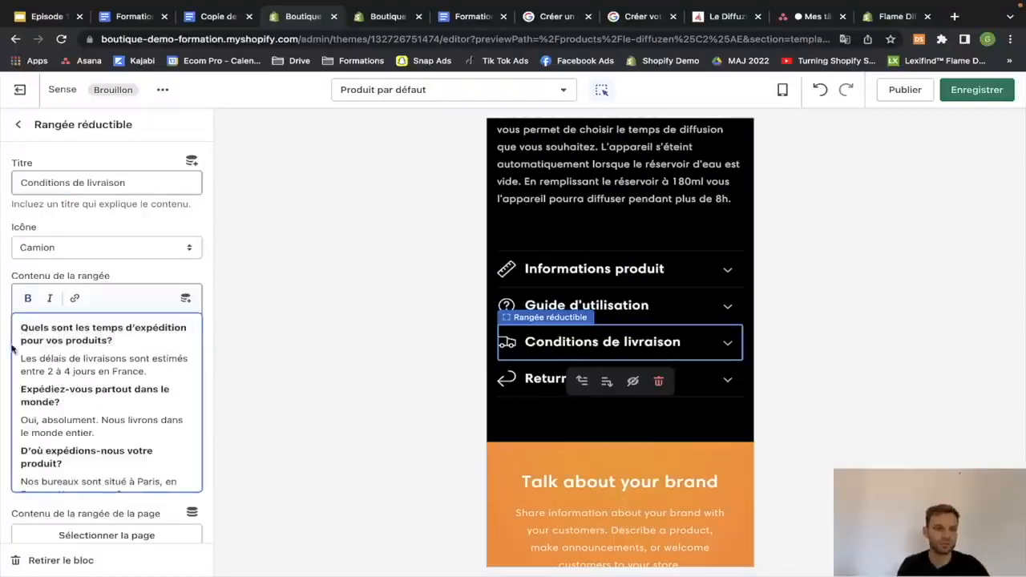
left_click_drag(67, 362, 148, 372)
left_click(149, 371)
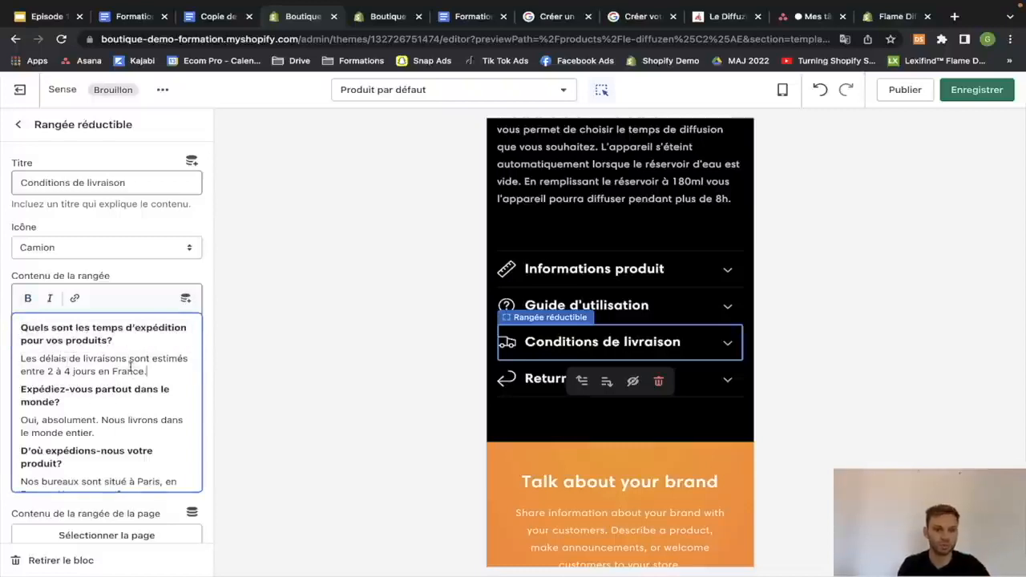
left_click_drag(46, 370, 87, 371)
left_click(72, 369)
left_click(87, 370)
left_click(97, 368)
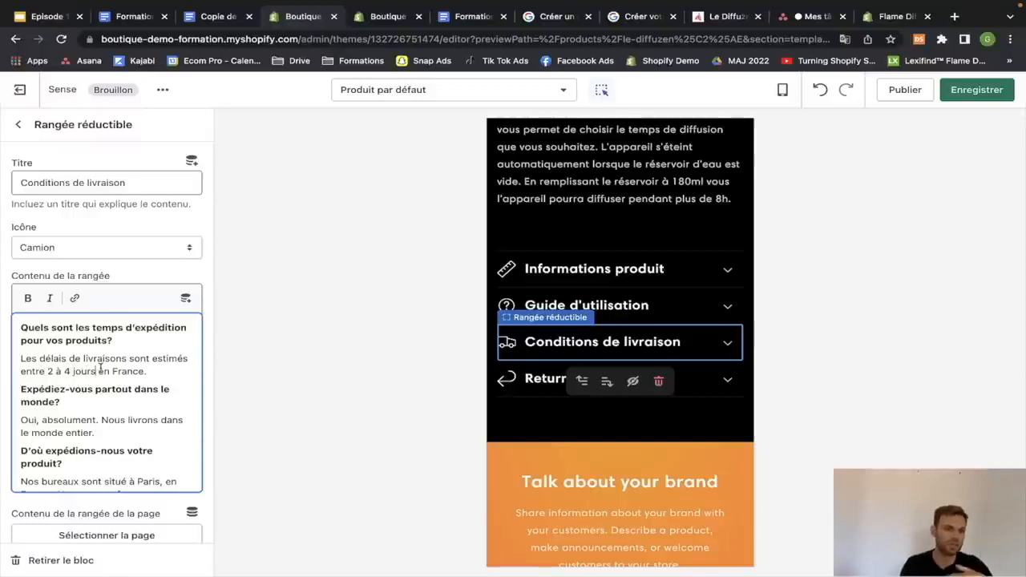
scroll(100, 368, "down", 3)
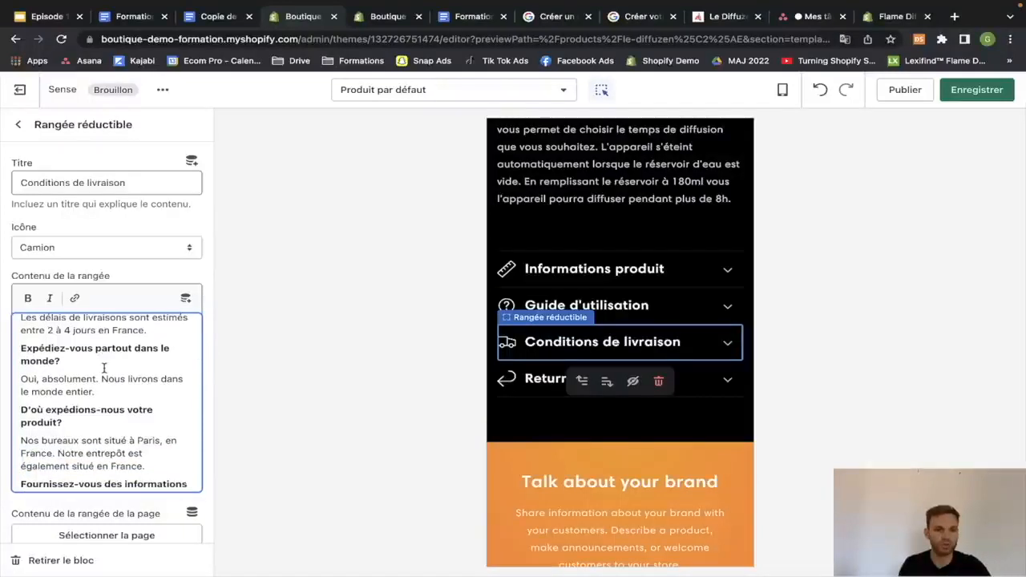
left_click(150, 459)
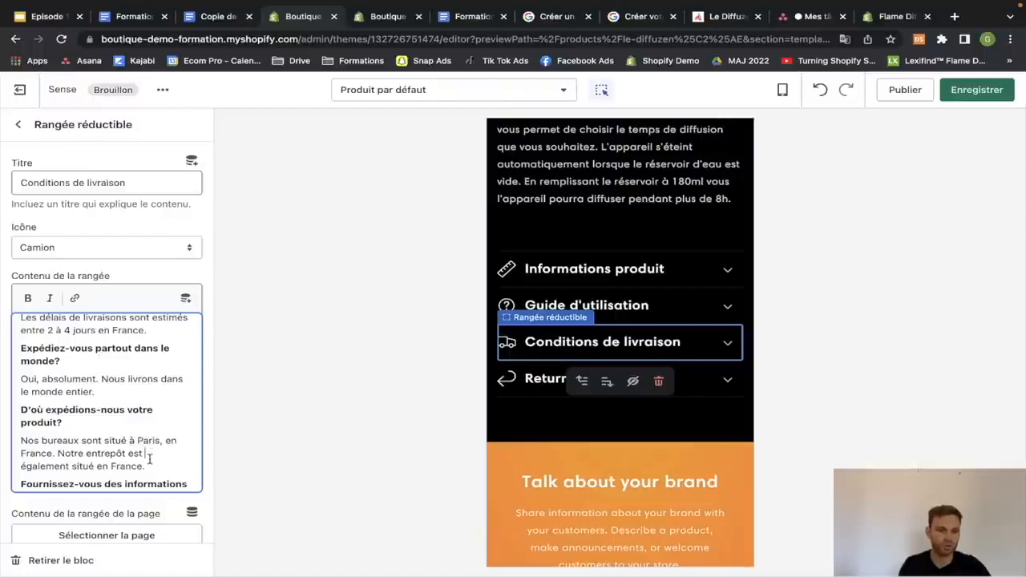
left_click_drag(150, 460, 87, 454)
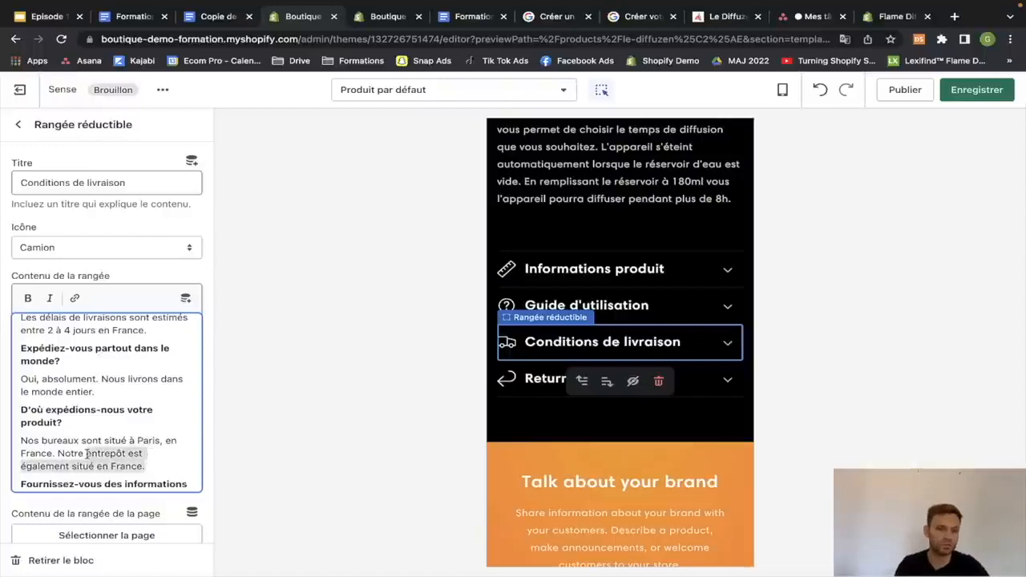
scroll(140, 418, "down", 1)
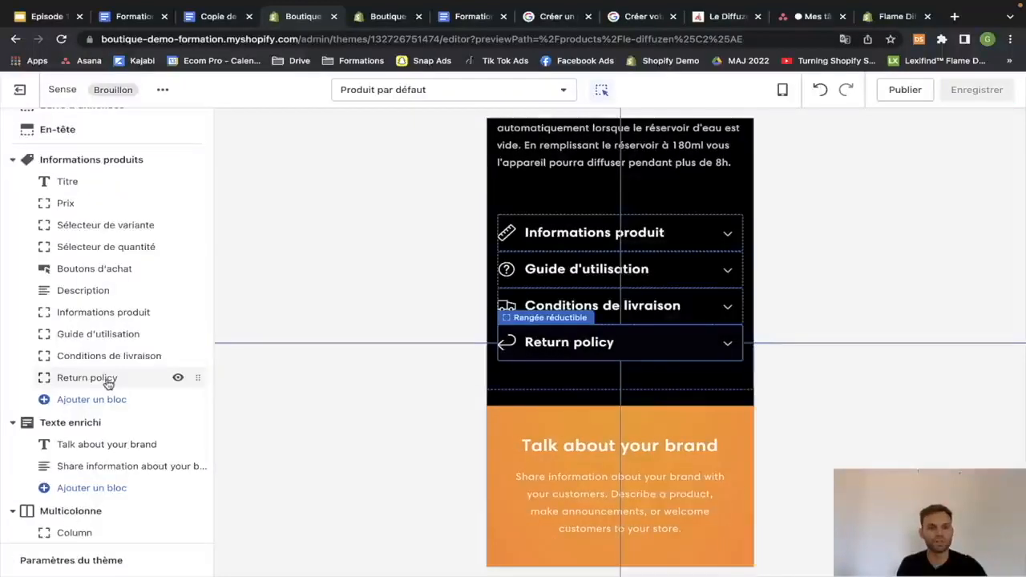
Step: Set up the Return policy row as 'Politique de retour' with the French refund text
left_click(107, 380)
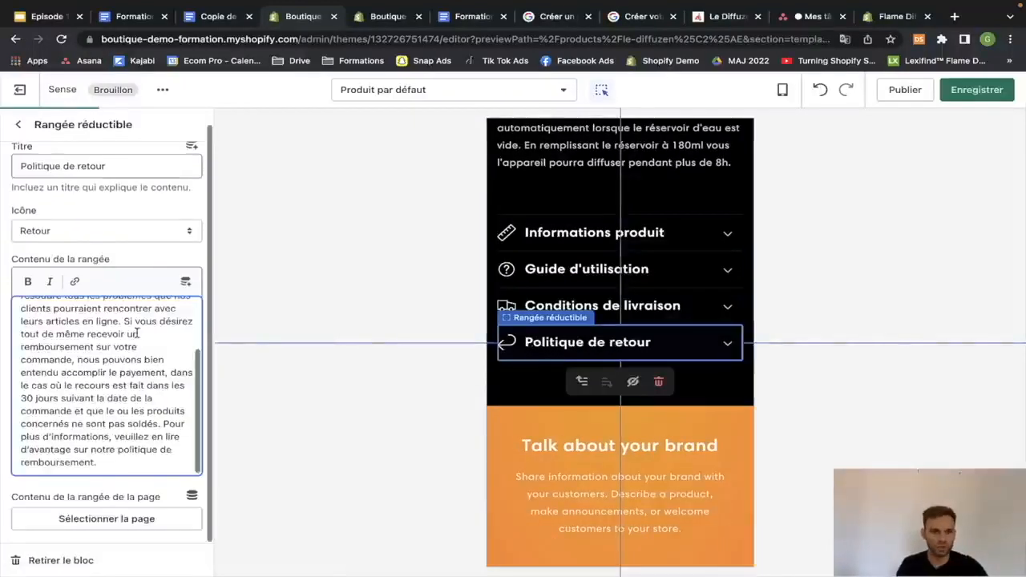
scroll(137, 333, "up", 1)
scroll(137, 356, "down", 1)
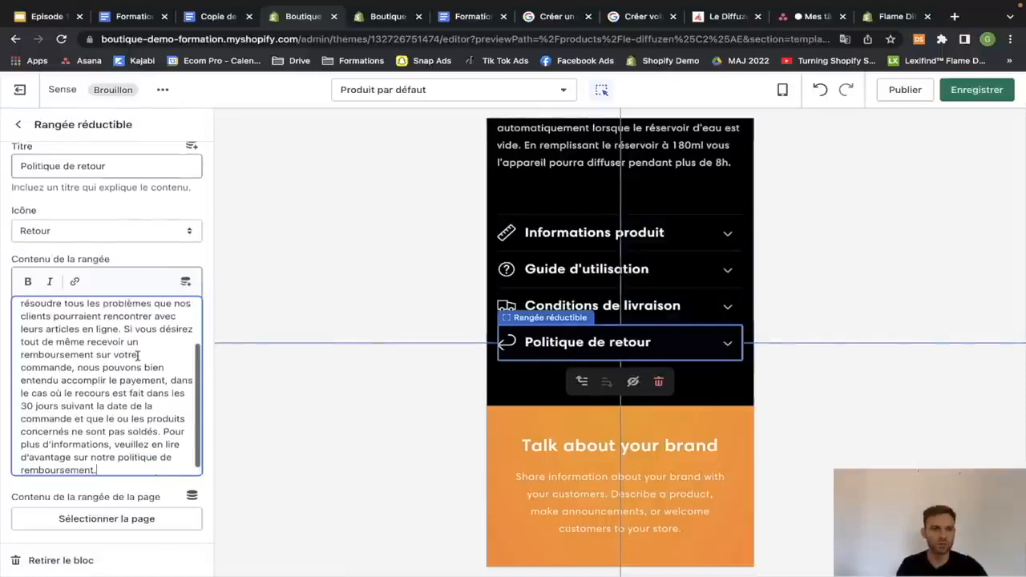
scroll(98, 352, "up", 3)
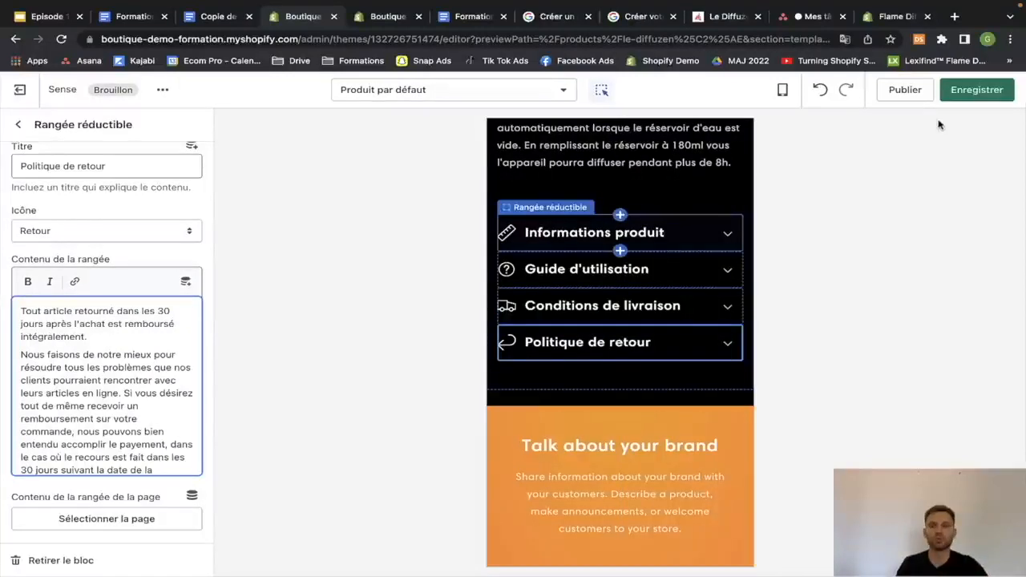
Step: Save the theme changes and switch to the Formation Gratuite document
left_click(976, 89)
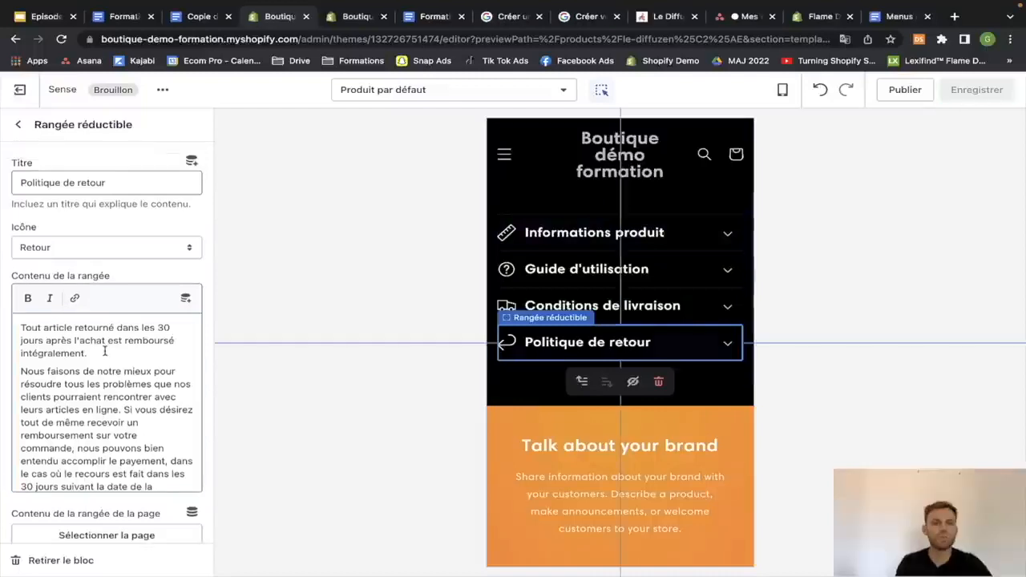
scroll(104, 355, "down", 1)
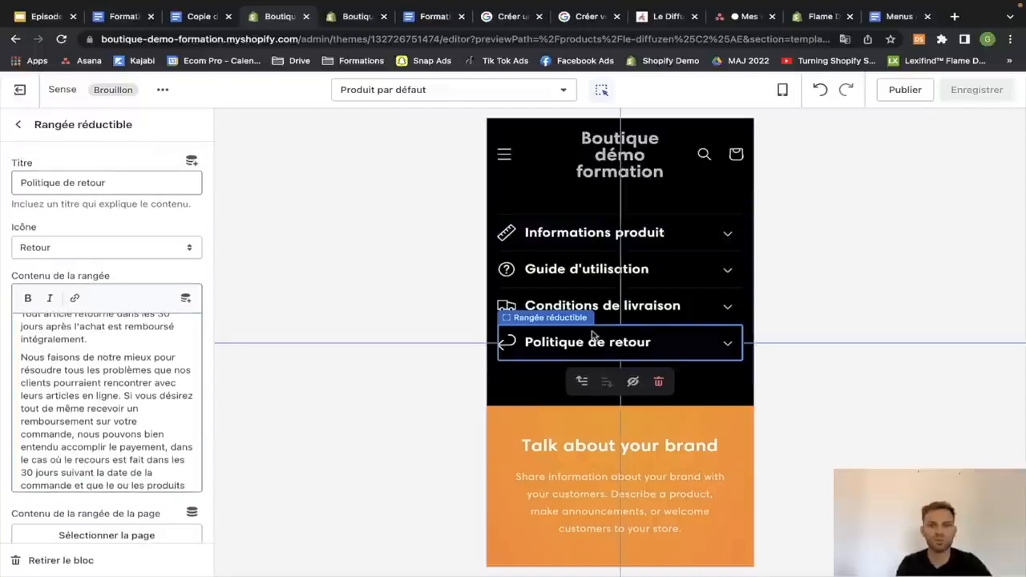
left_click(113, 14)
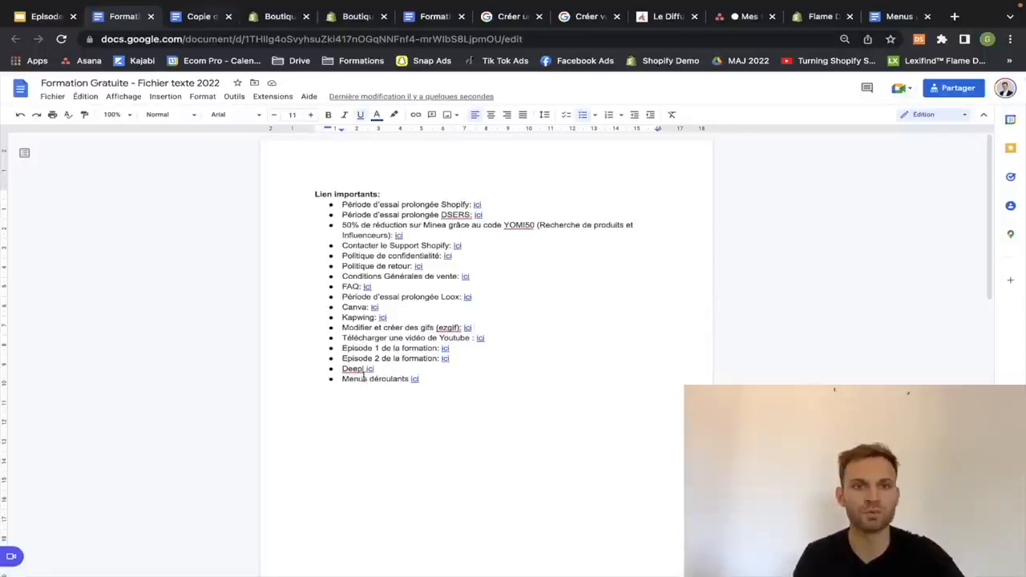
Step: Switch to the Menus déroulants document and select its first Conditions de livraison question
key("super+9")
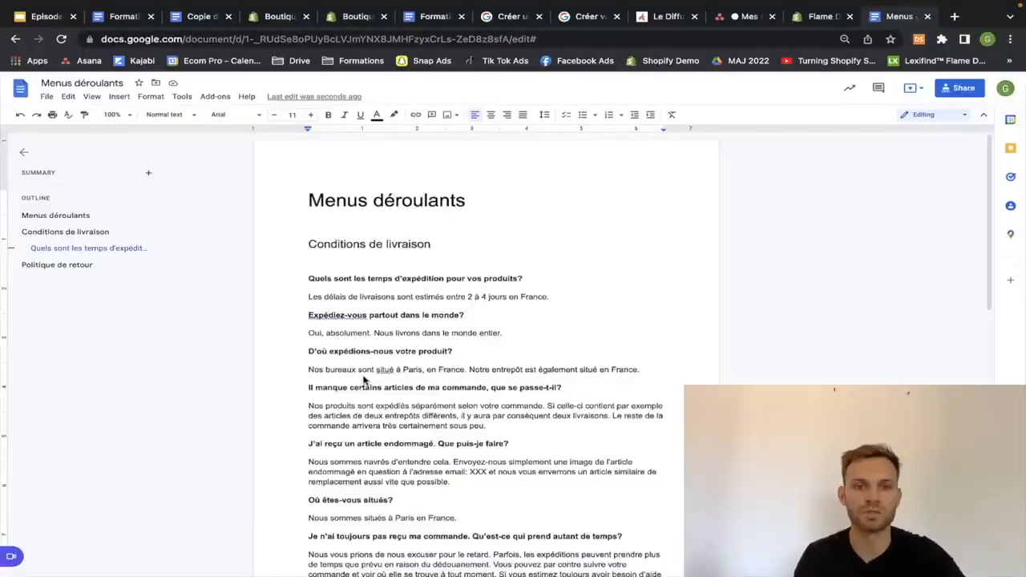
scroll(363, 377, "down", 5)
scroll(363, 377, "up", 5)
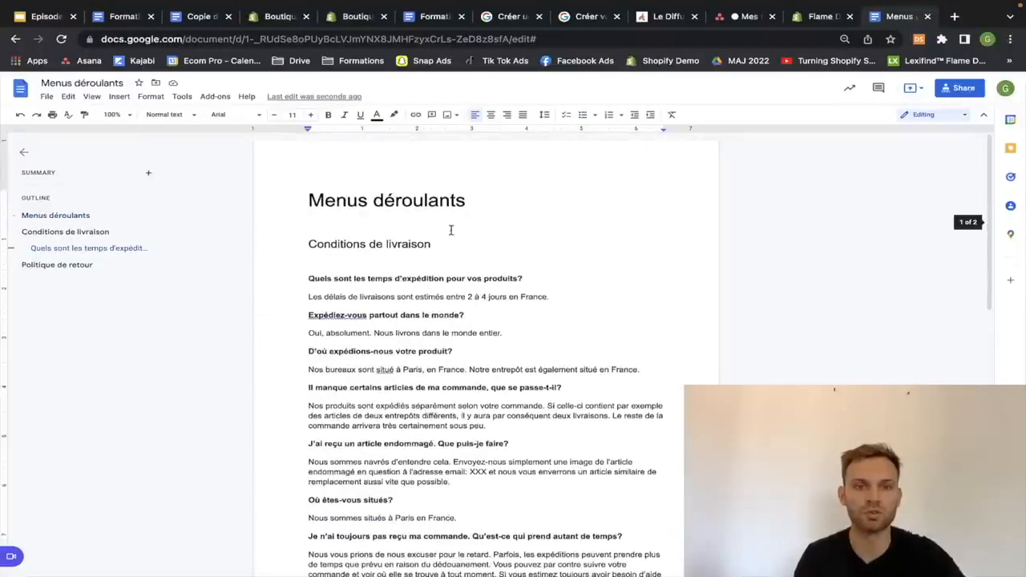
scroll(452, 229, "down", 1)
left_click_drag(311, 217, 426, 245)
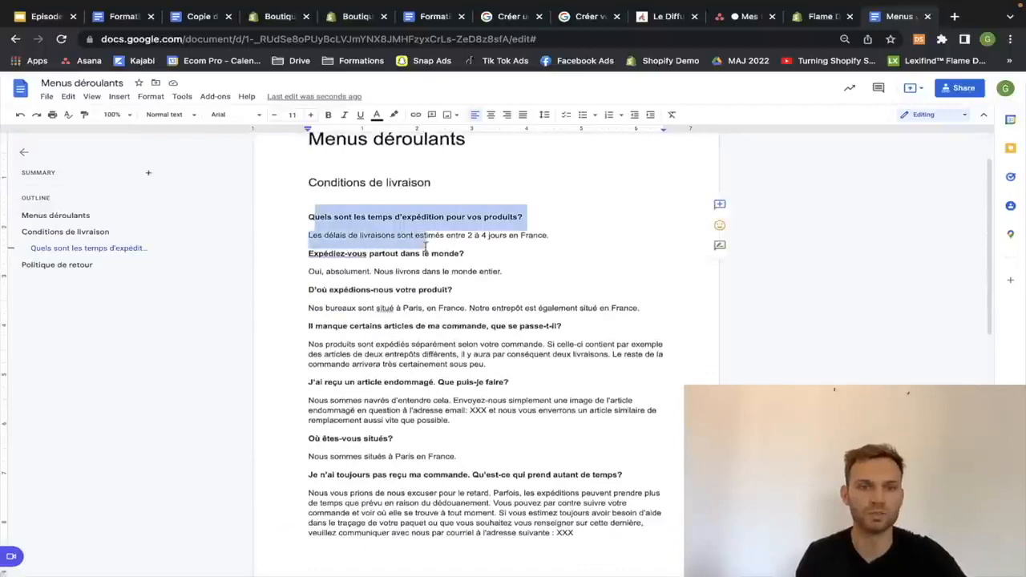
scroll(471, 274, "down", 2)
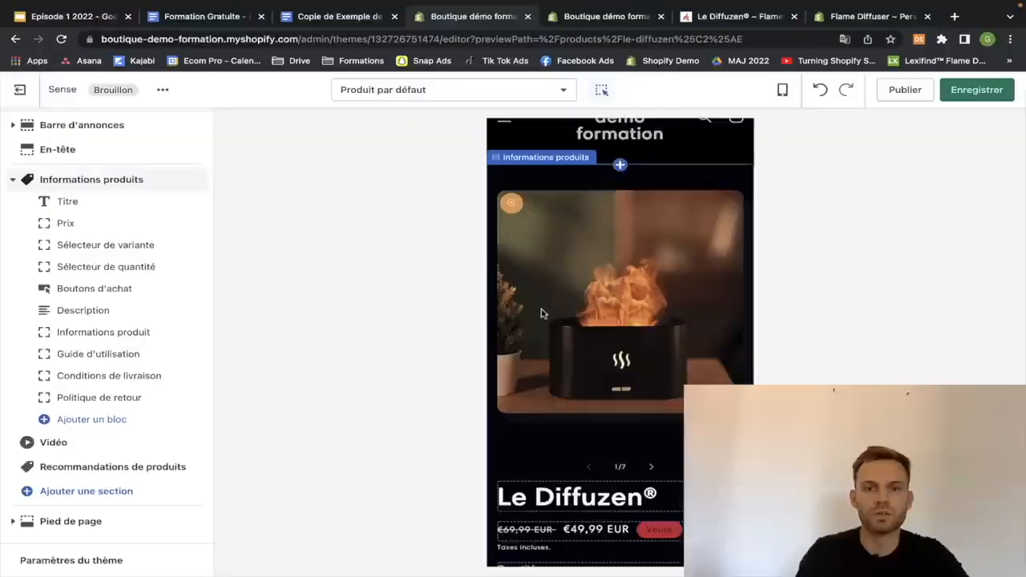
scroll(541, 310, "down", 3)
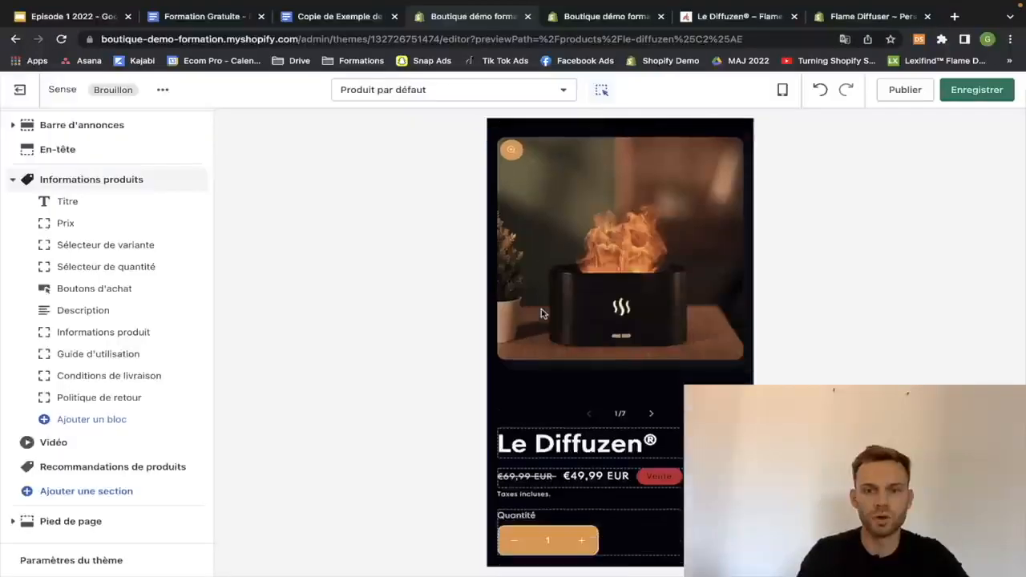
Step: Remove the Vidéo section from the product page
scroll(541, 313, "down", 5)
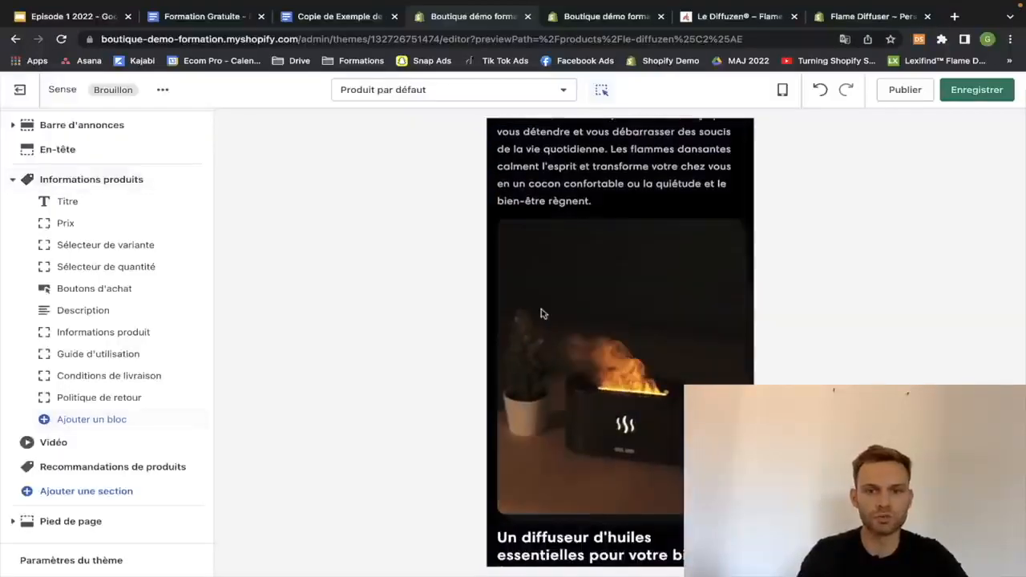
scroll(545, 435, "down", 4)
scroll(545, 436, "down", 10)
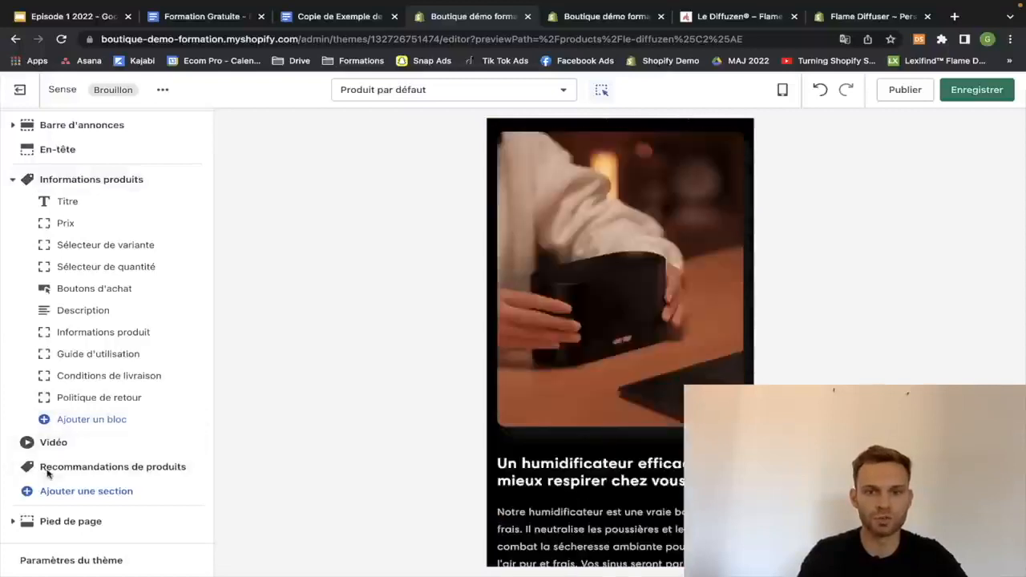
scroll(546, 464, "down", 8)
scroll(546, 463, "up", 5)
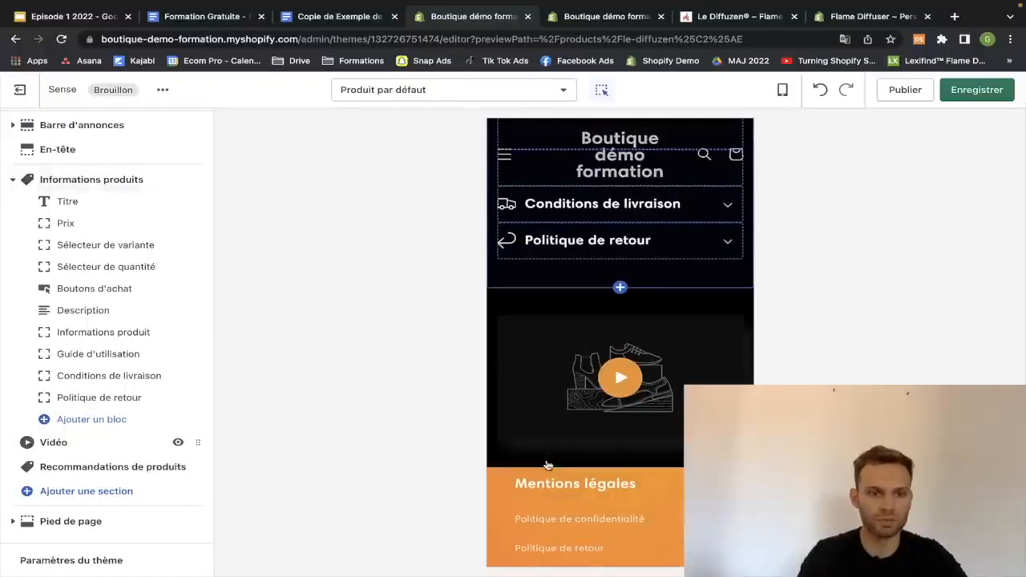
left_click(546, 463)
scroll(104, 361, "down", 5)
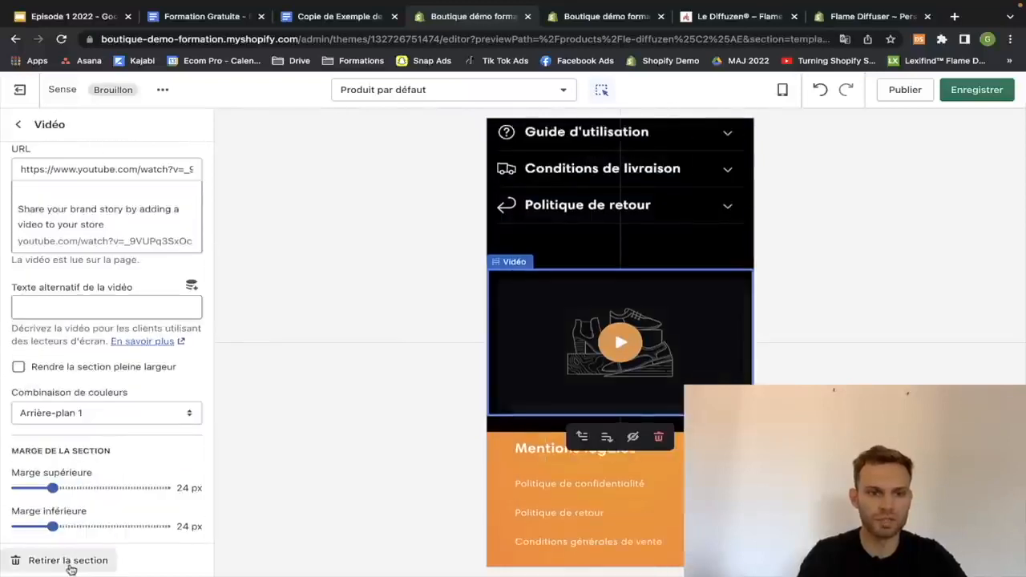
left_click(68, 560)
scroll(515, 342, "down", 8)
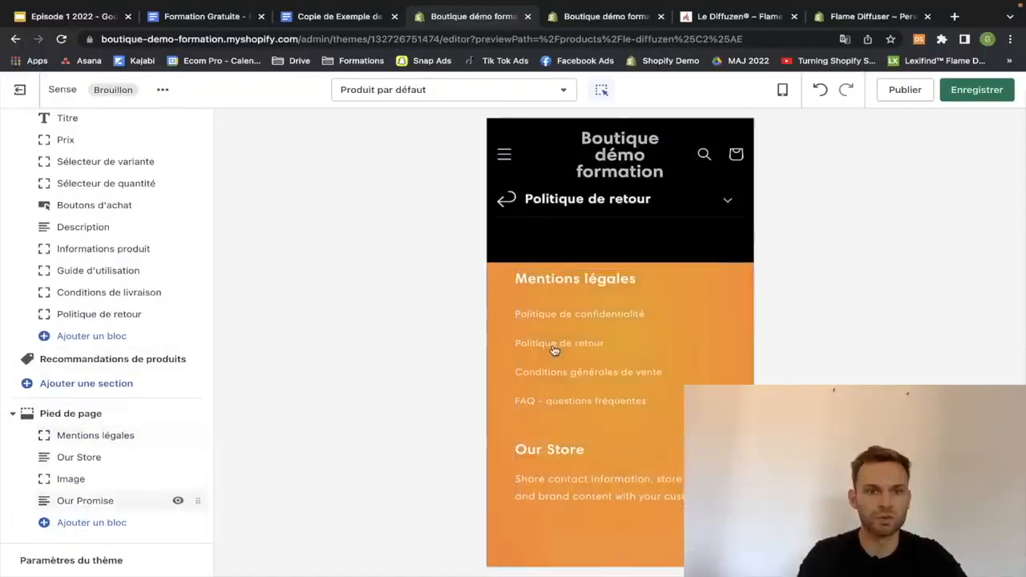
Step: Remove the Our Store and Image footer blocks, then select the Boutons d'achat block
left_click(98, 464)
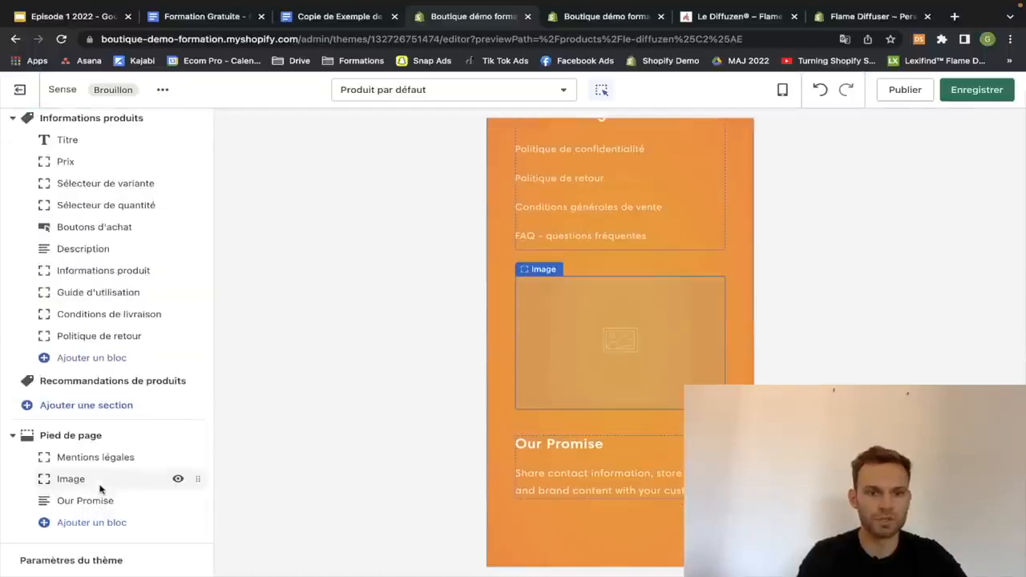
left_click(100, 489)
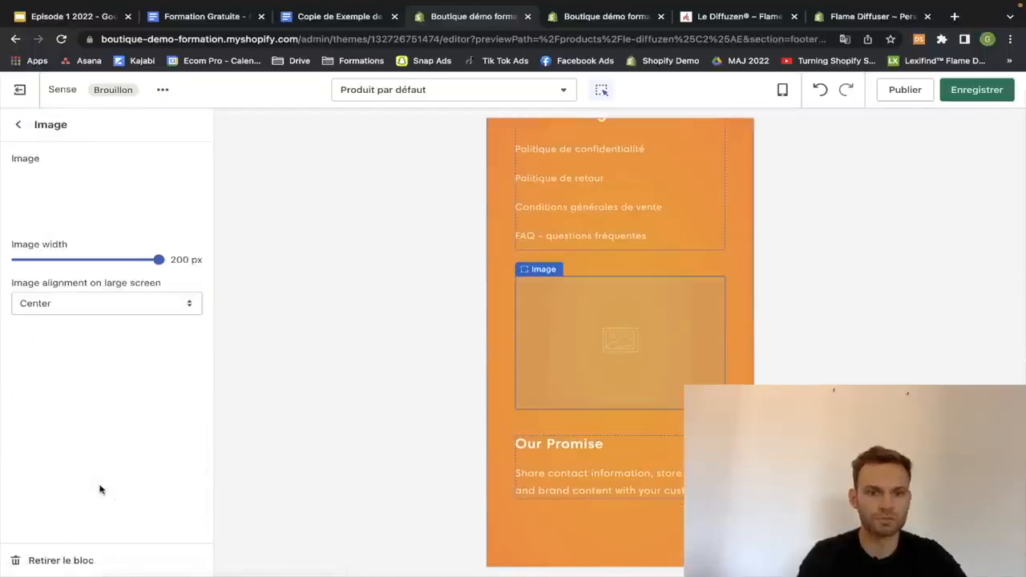
left_click(56, 560)
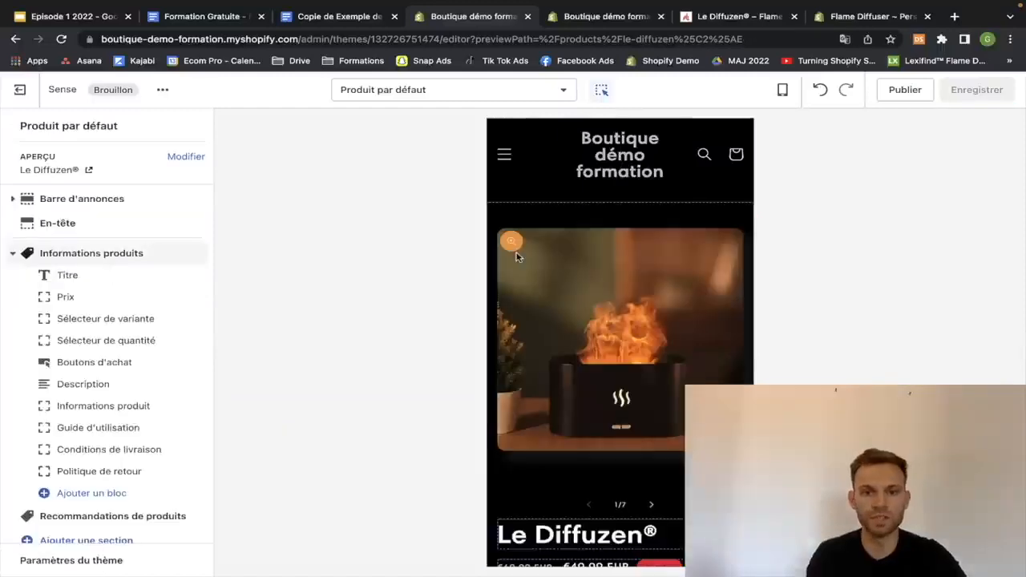
scroll(519, 256, "down", 6)
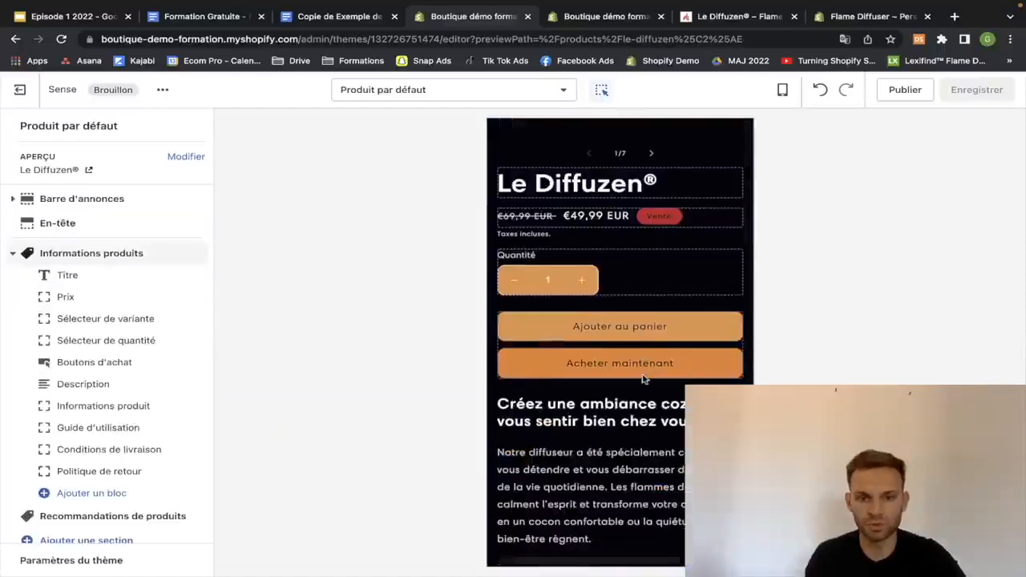
scroll(644, 378, "down", 4)
scroll(643, 378, "up", 10)
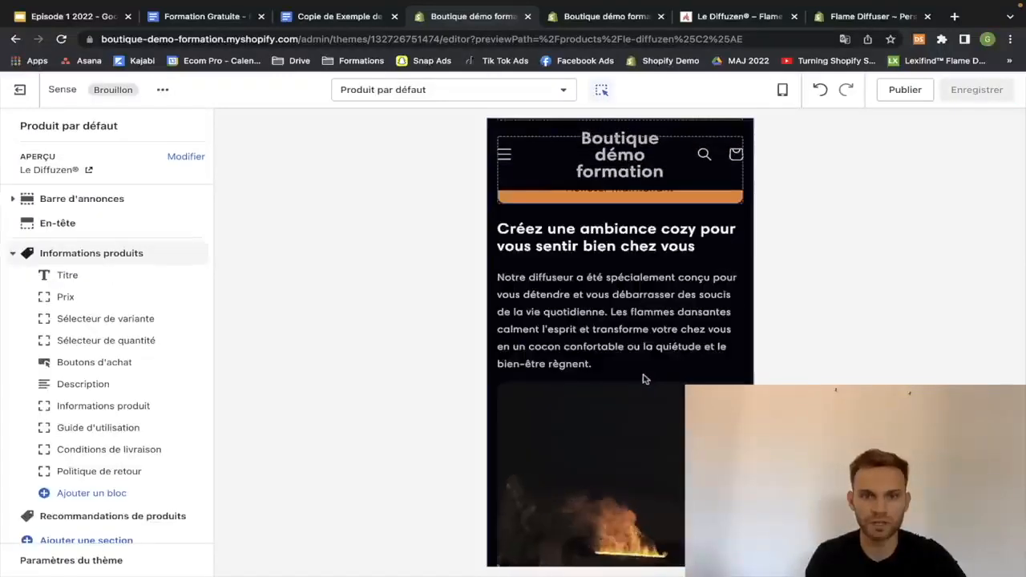
left_click(584, 367)
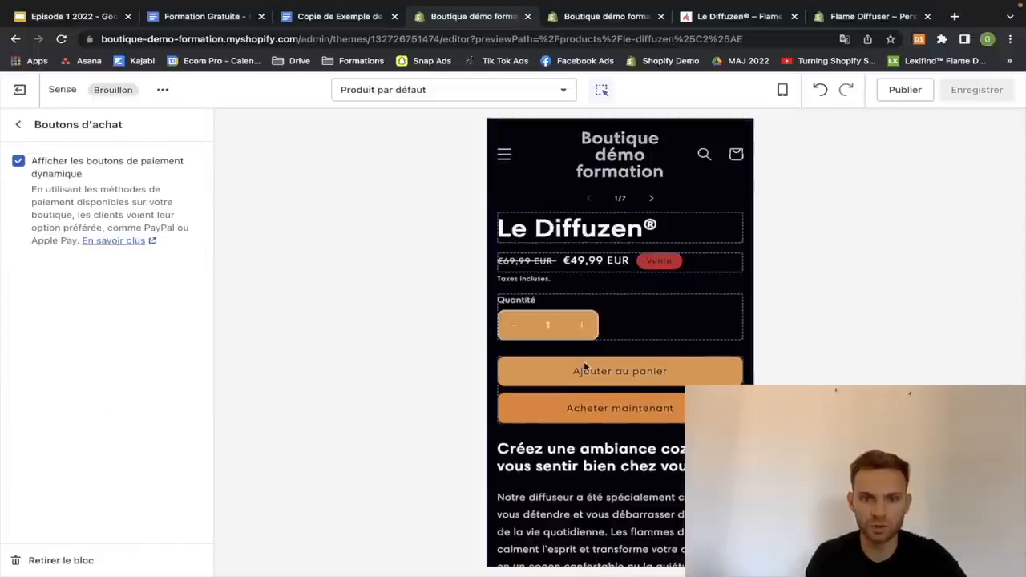
Step: Disable dynamic payment buttons so only Ajouter au panier remains, save, and open the Canva link
left_click(24, 176)
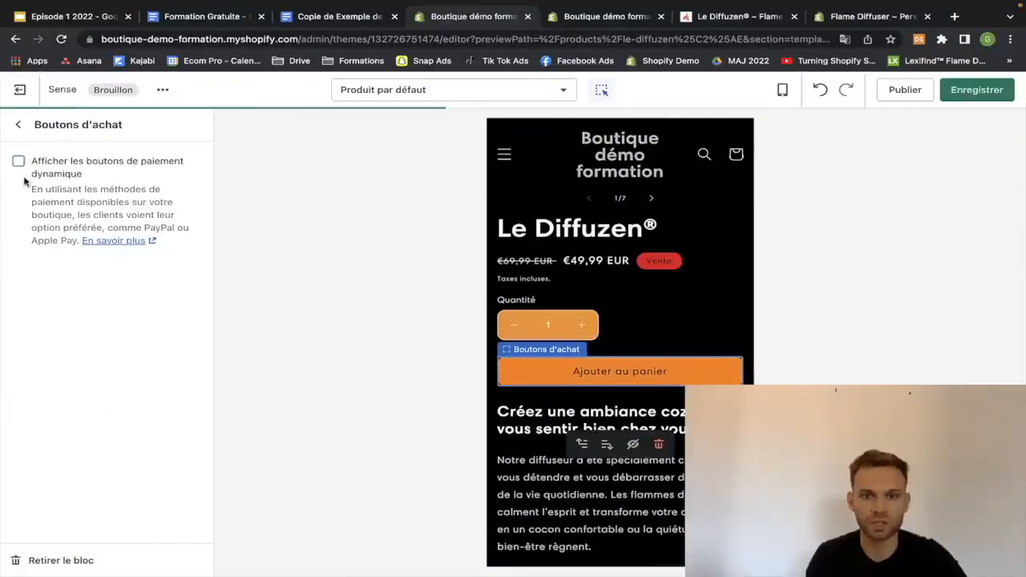
key("super+s")
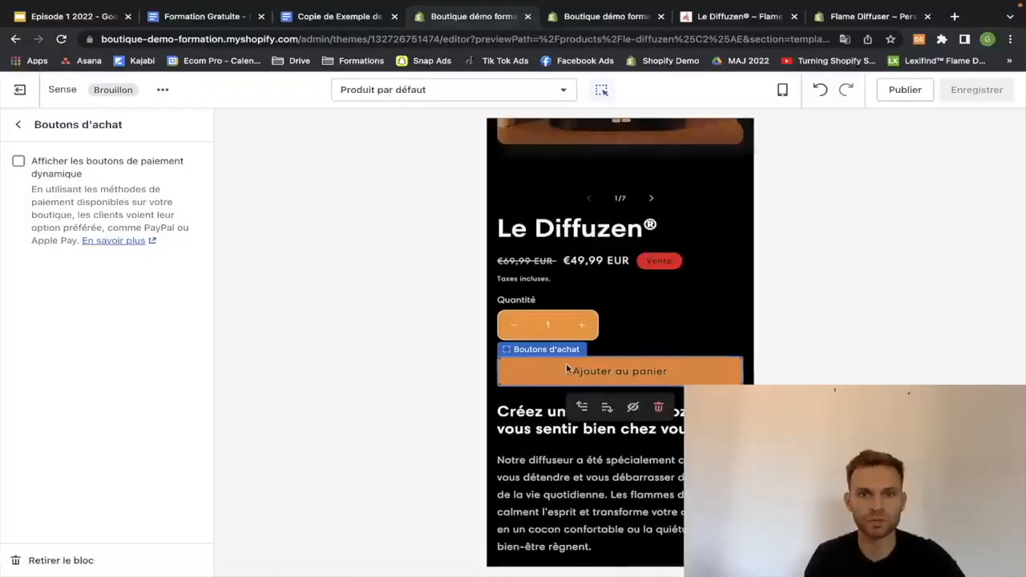
left_click(227, 22)
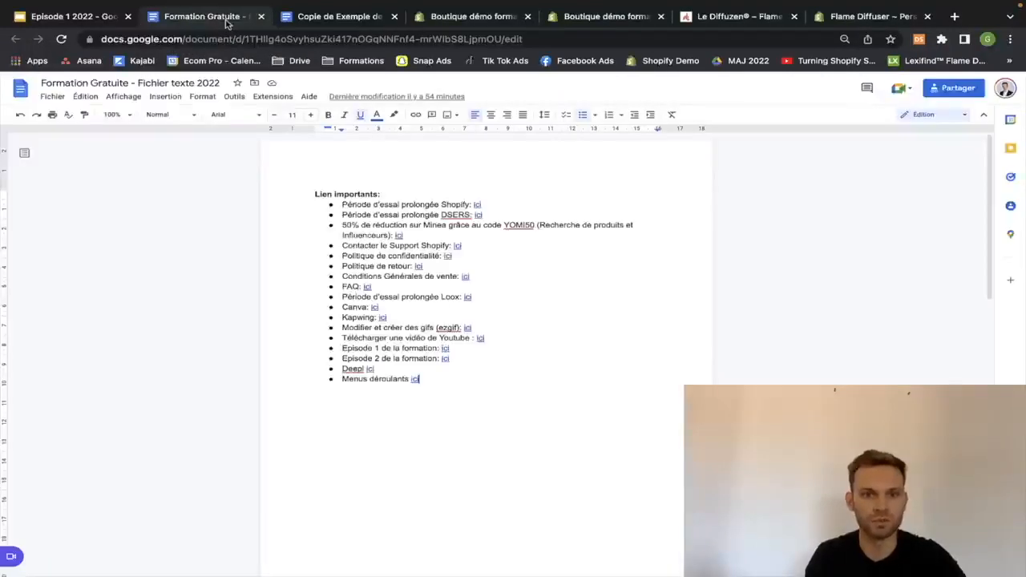
left_click(373, 307, "ctrl")
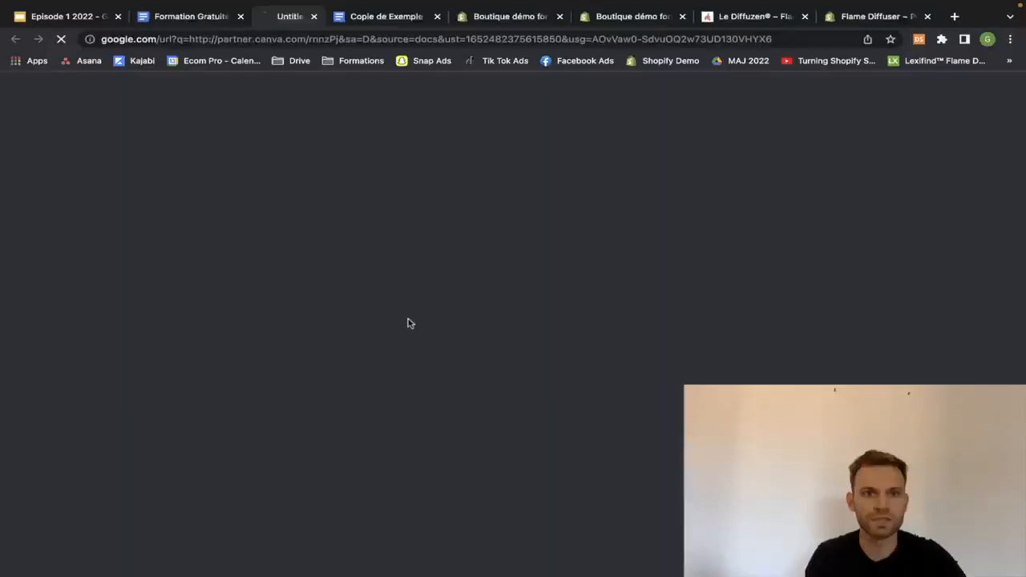
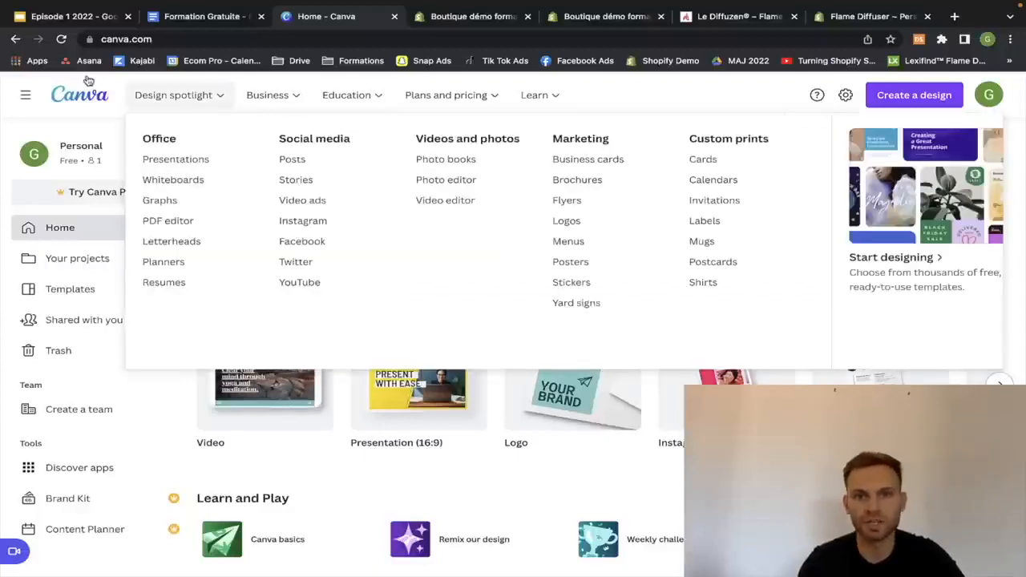
Step: Start a new Canva logo from scratch and apply the OnFire template found by searching 'fire'
left_click(566, 220)
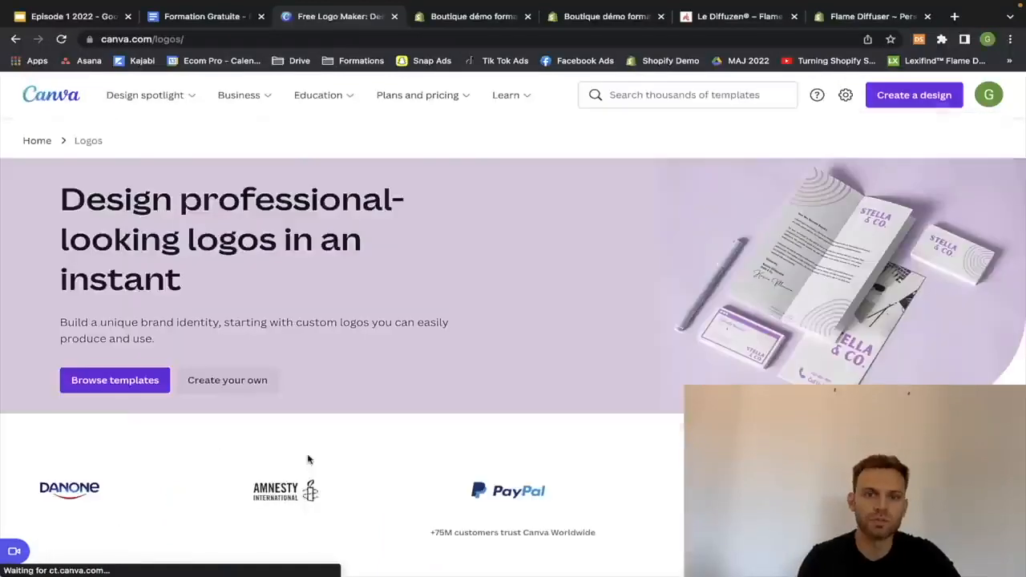
left_click(225, 321)
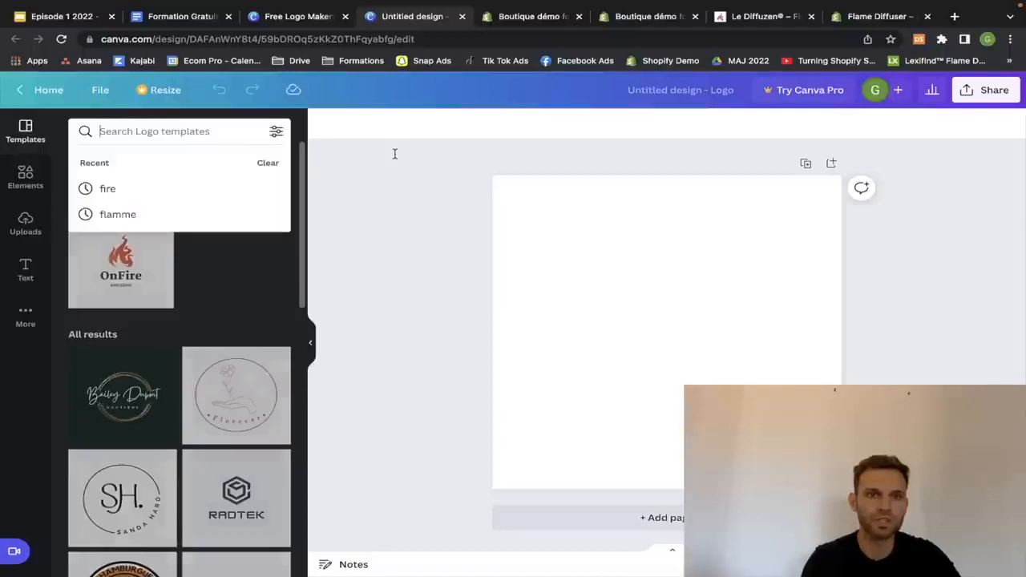
type("flame")
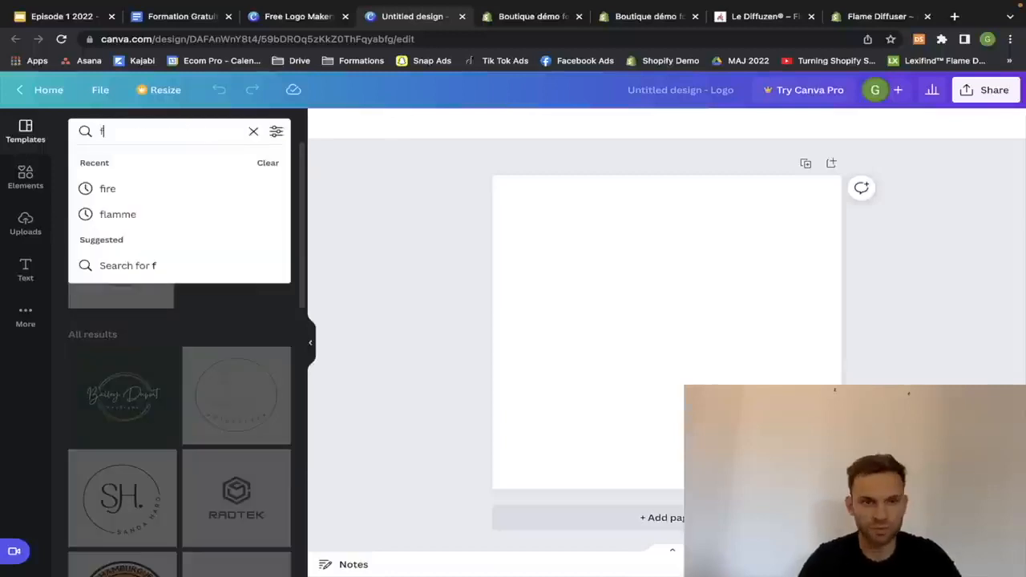
key("BackSpace")
key("BackSpace")
key("BackSpace")
key("BackSpace")
key("BackSpace")
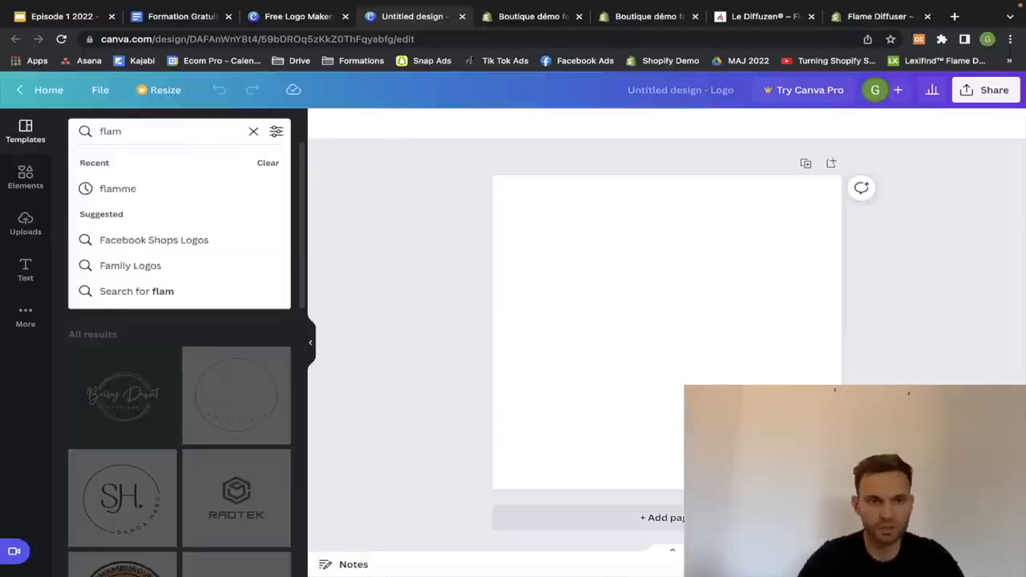
type("fire")
key("Return")
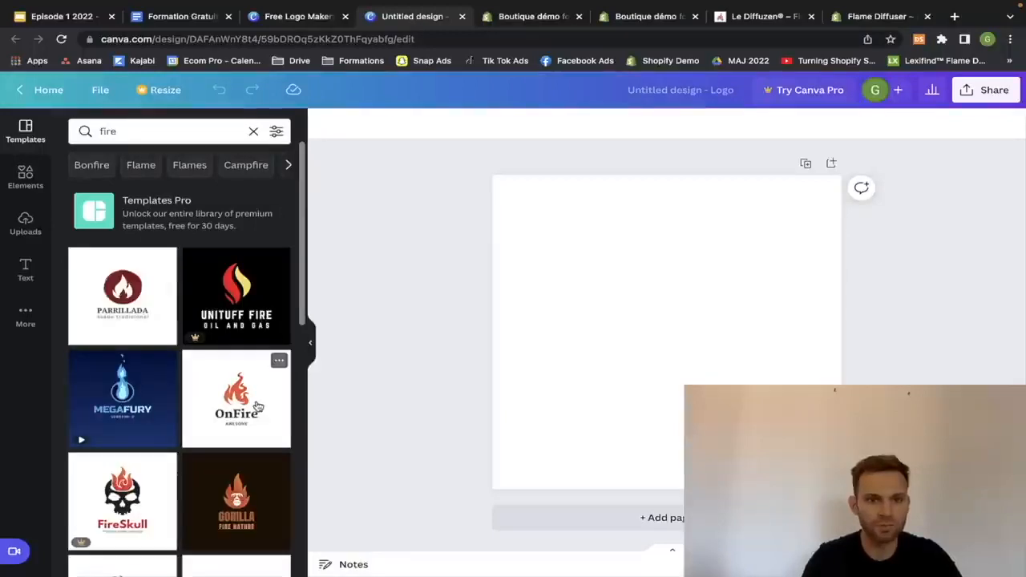
left_click(256, 407)
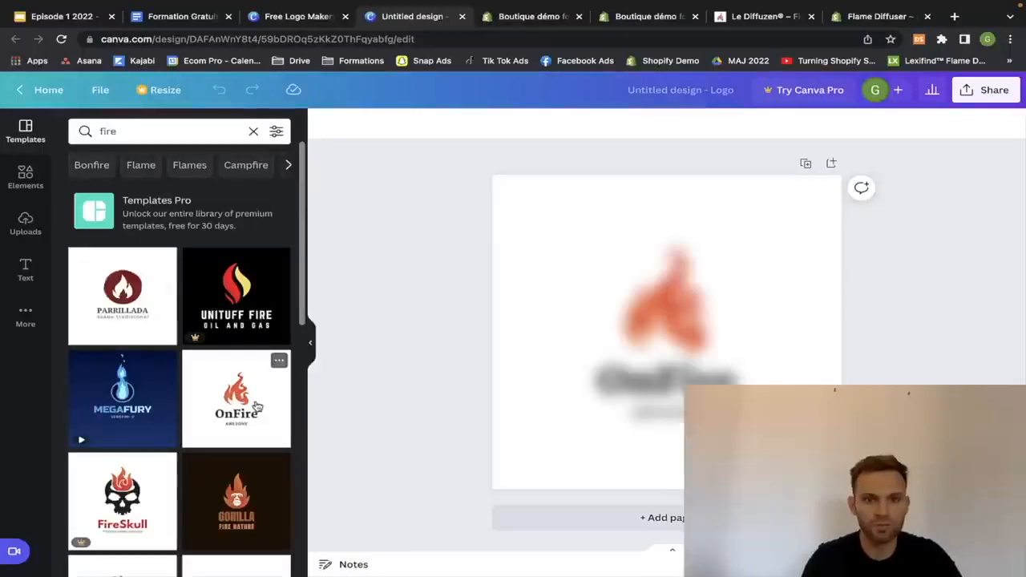
Step: Change the logo text to Diffuzen in white on a black background
left_click(634, 399)
double_click(664, 378)
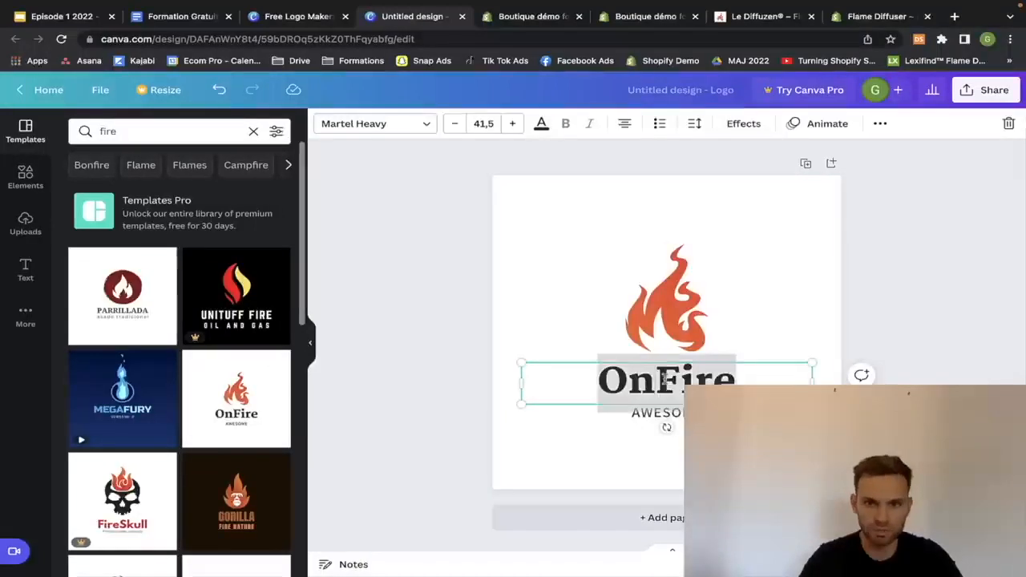
type("Diffuzen")
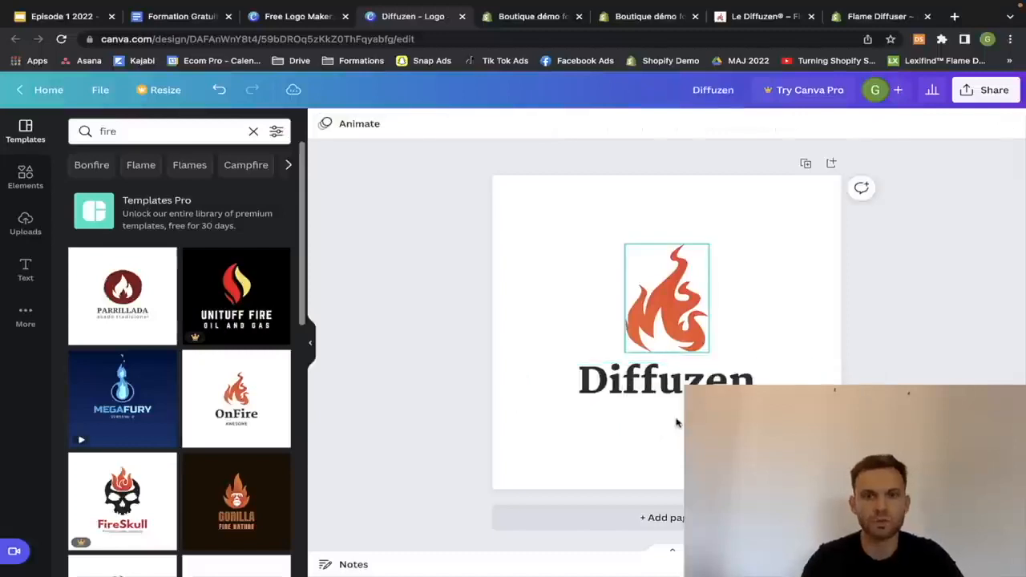
left_click(677, 423)
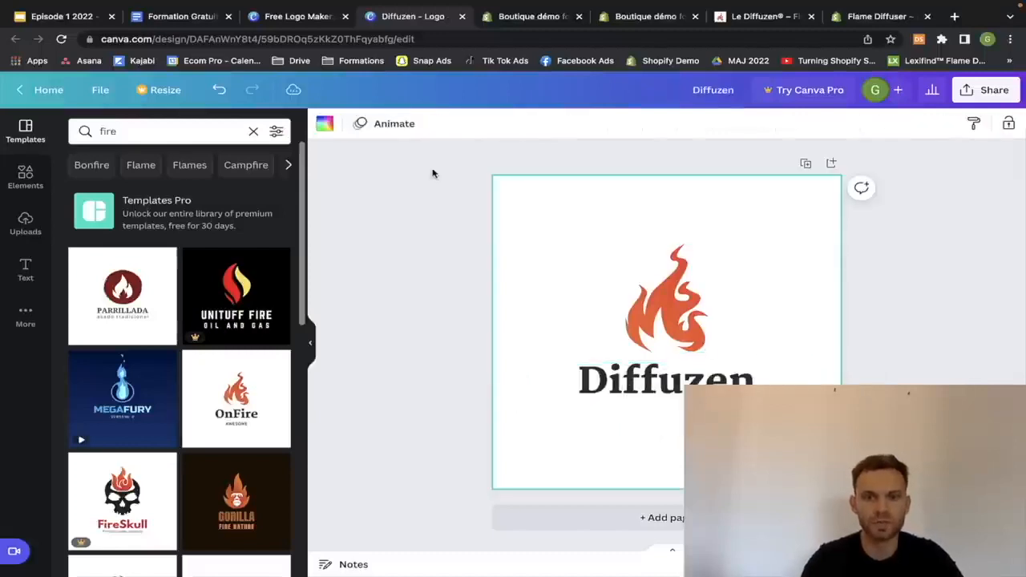
left_click(324, 123)
left_click(82, 309)
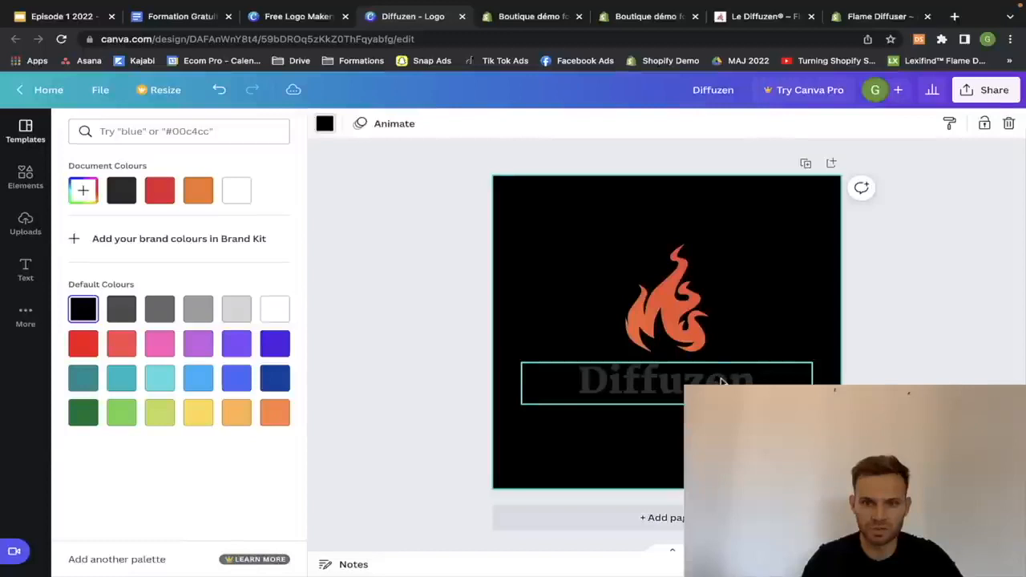
double_click(720, 383)
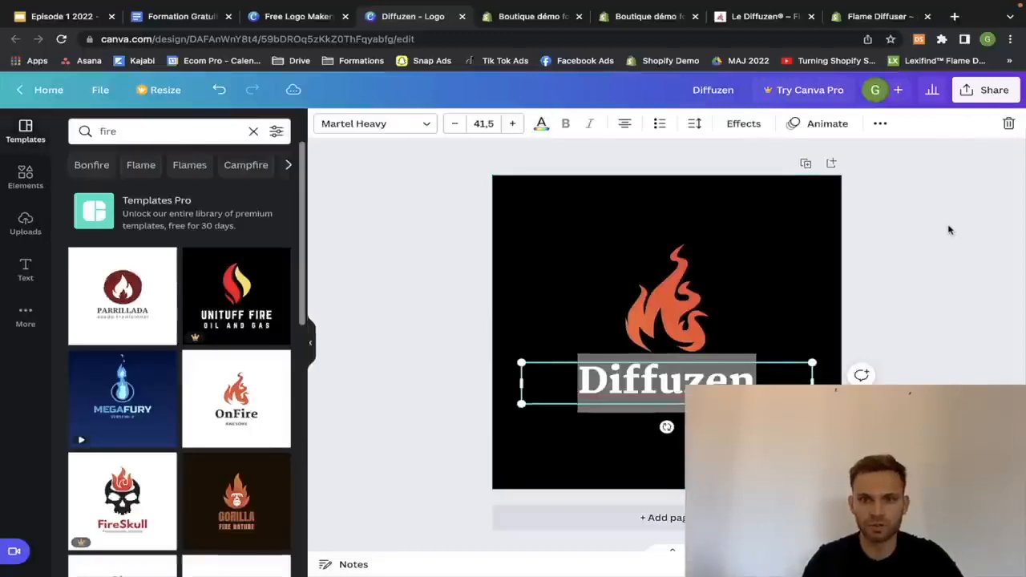
left_click(947, 230)
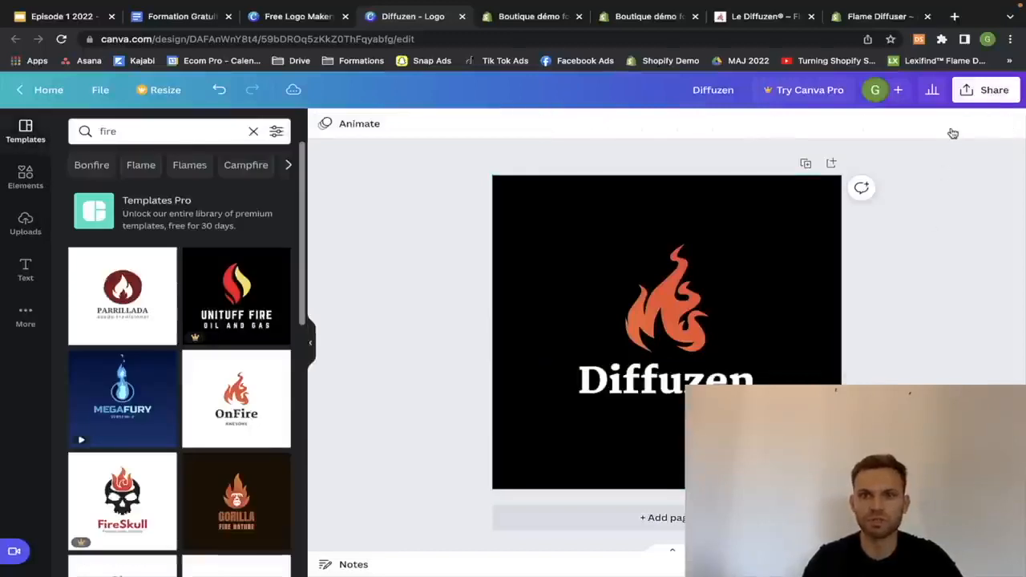
Step: Download the logo as a PNG file
left_click(984, 91)
left_click(906, 402)
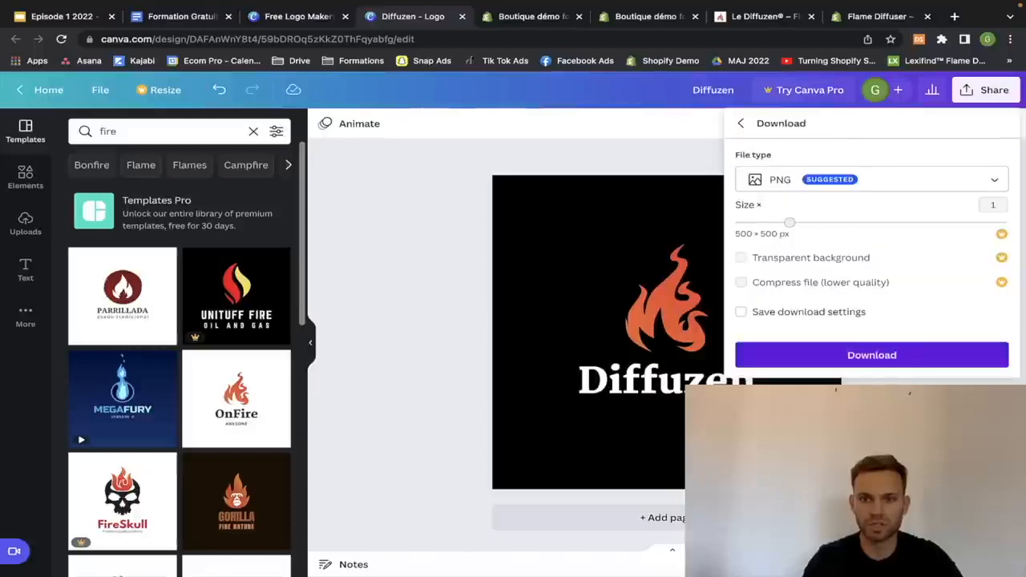
left_click(872, 355)
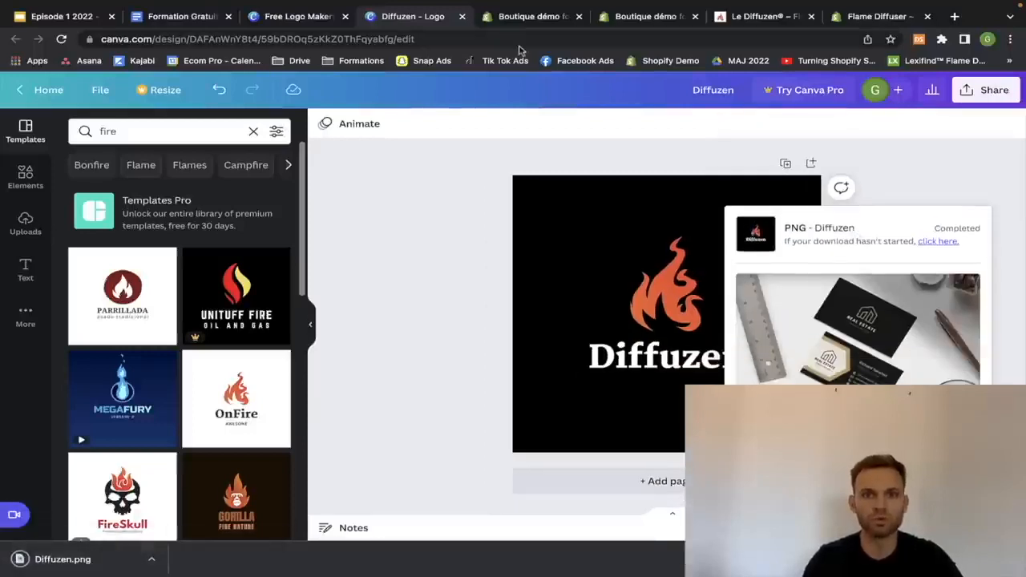
Step: Set the Diffuzen logo as the header image, 100 px wide, and save
left_click(539, 22)
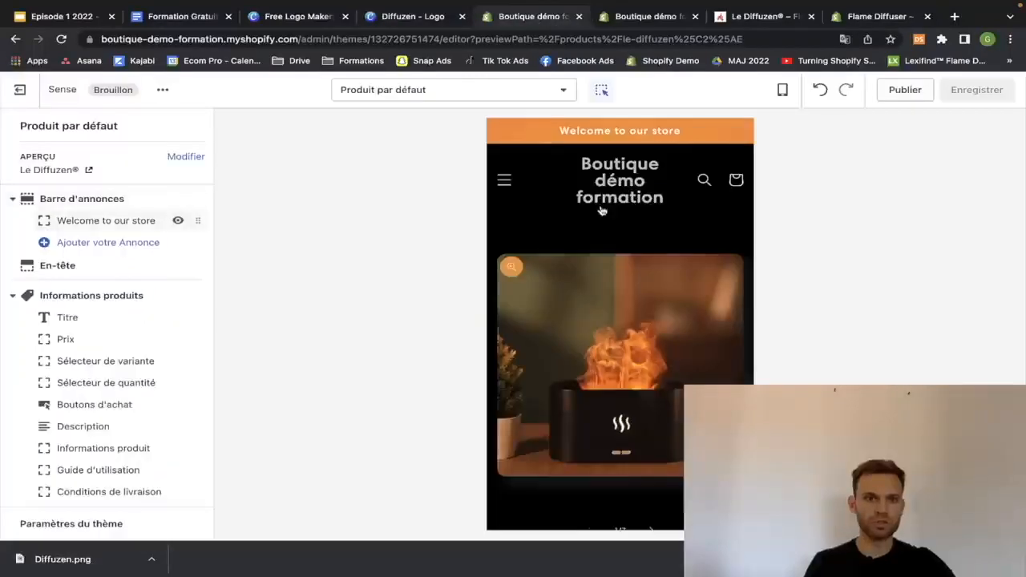
left_click(64, 265)
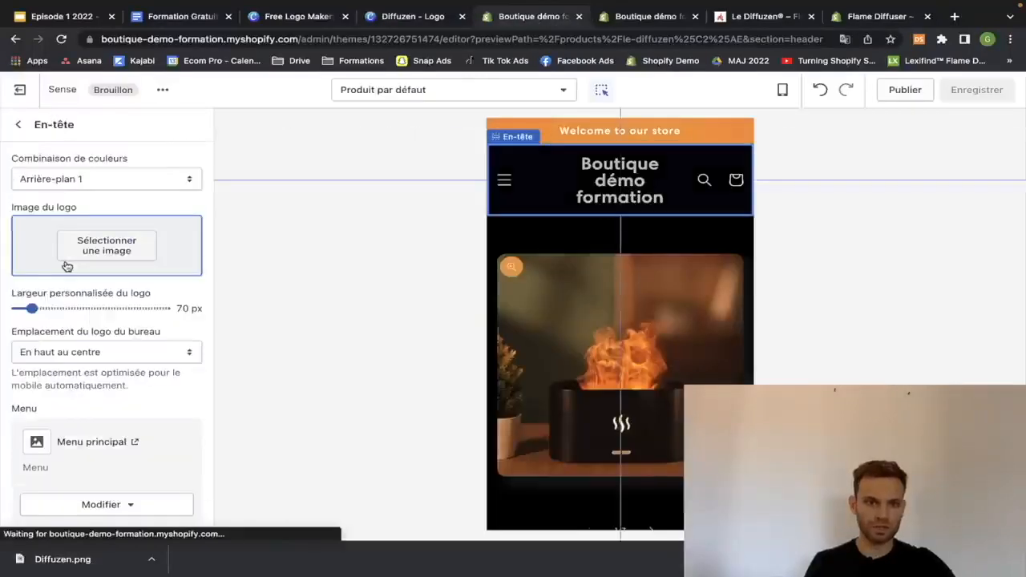
left_click(109, 258)
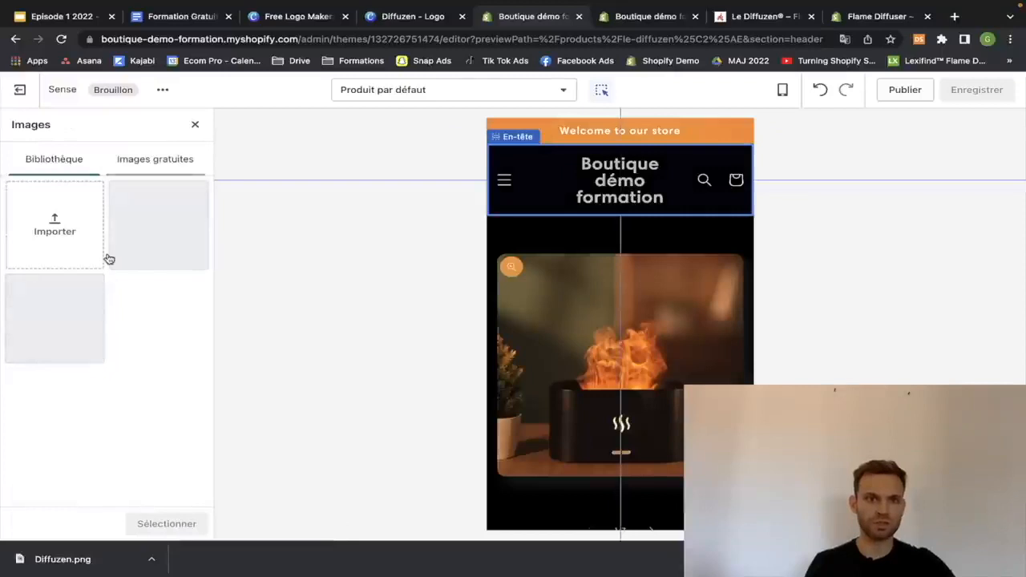
left_click(85, 164)
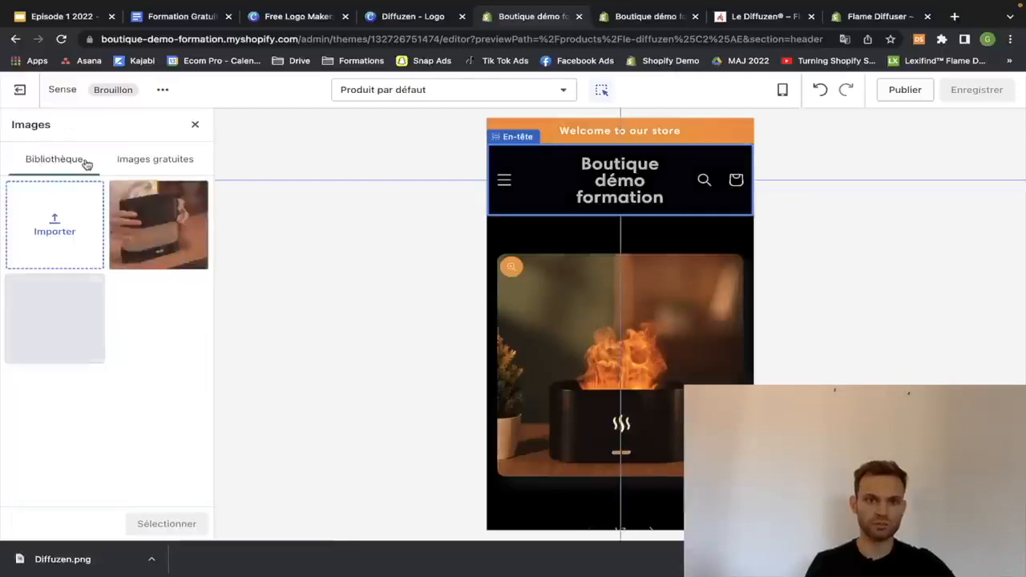
left_click(167, 523)
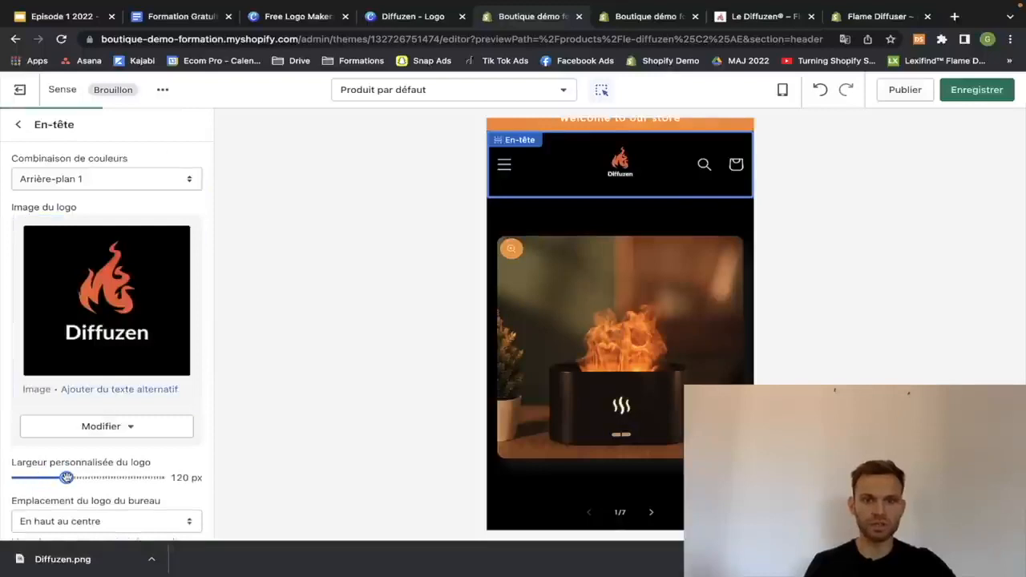
left_click_drag(67, 477, 52, 476)
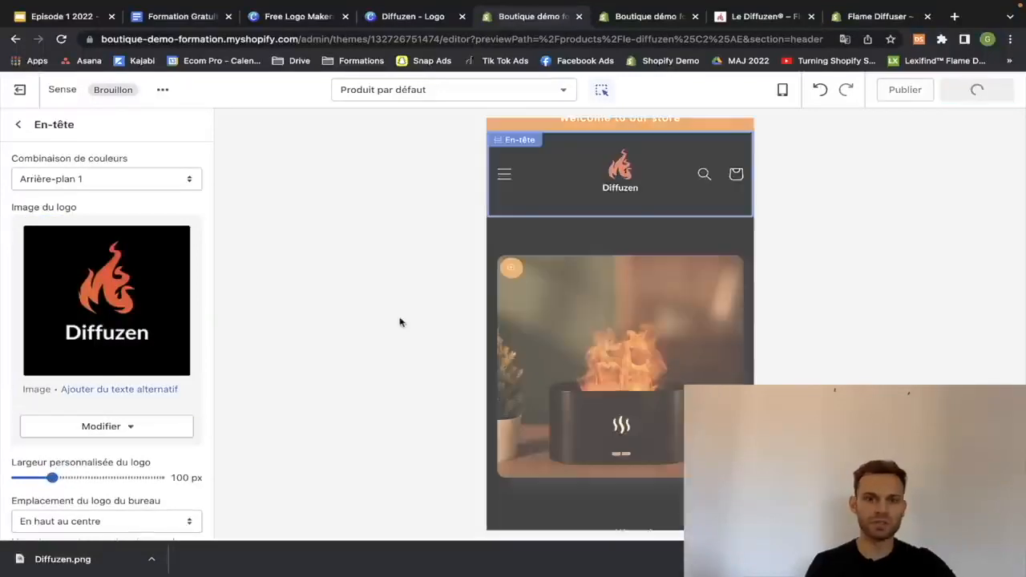
left_click(20, 124)
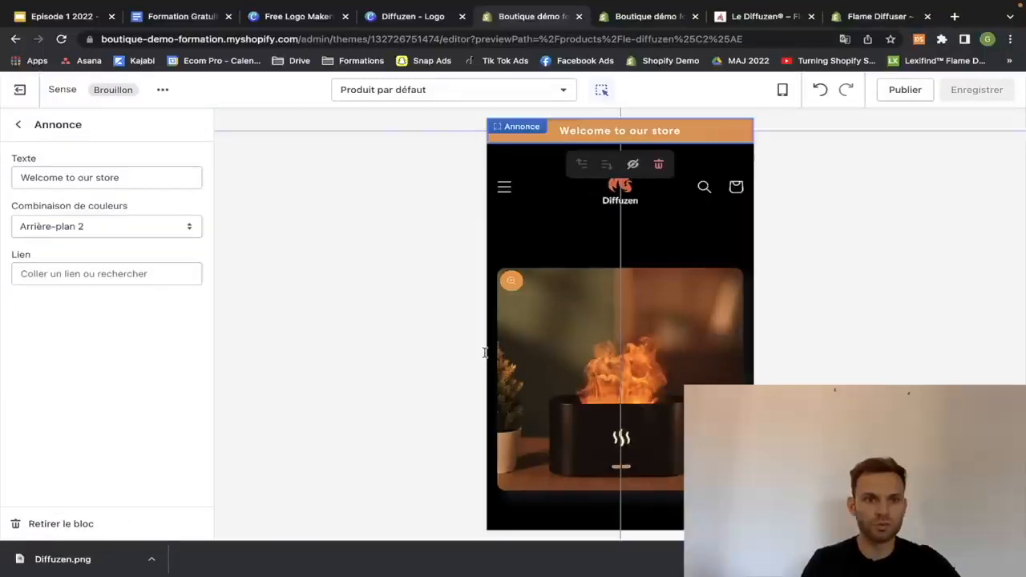
Step: Change the announcement text to '-30% aujourd'hui seulement' and save
key("BackSpace")
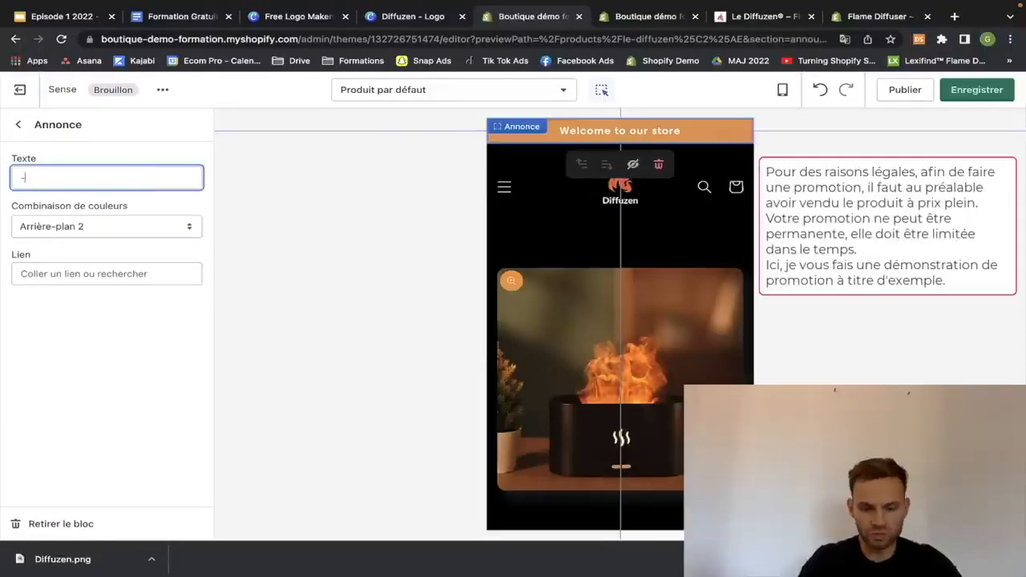
type("-30% aujourd'hui seulement")
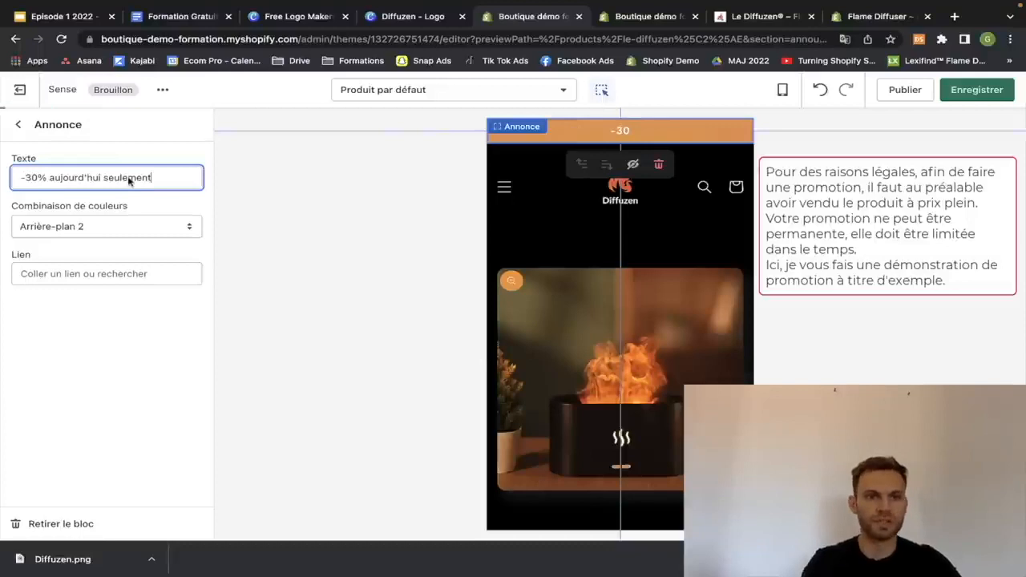
left_click(976, 90)
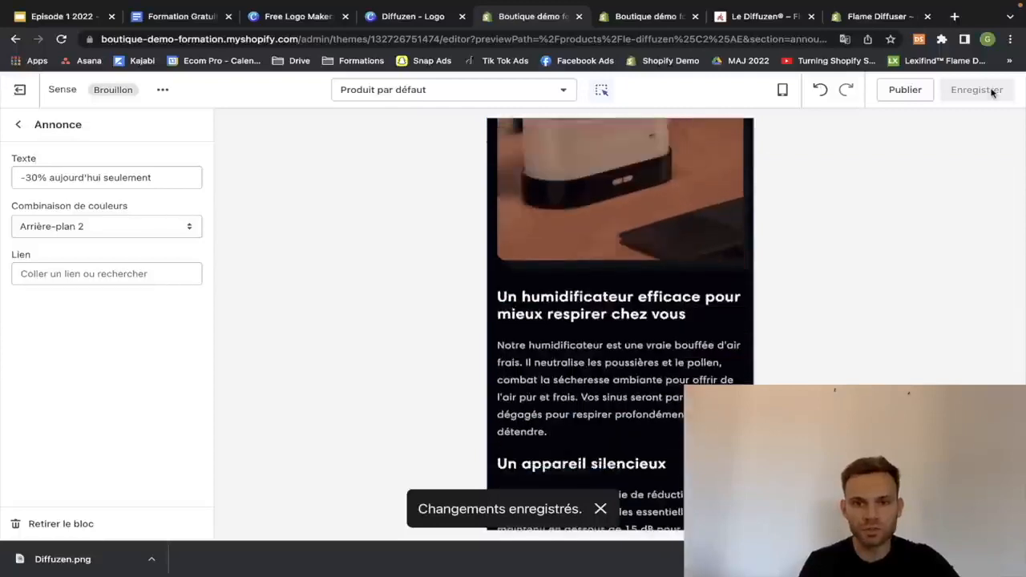
scroll(619, 360, "down", 7)
left_click(602, 512)
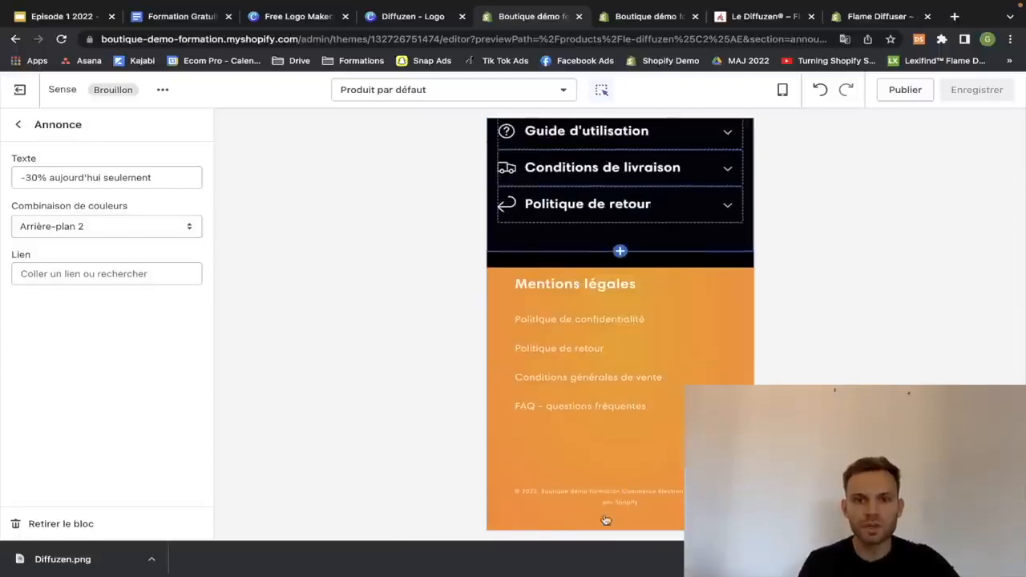
Step: Switch the preview to desktop and bring up the Accueil home page in the editor
left_click(692, 239)
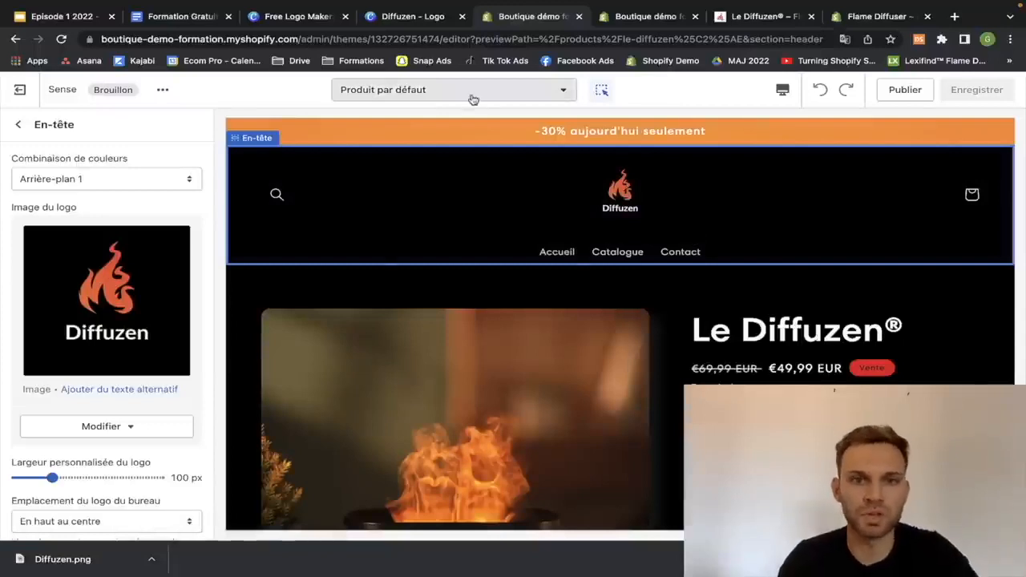
left_click(370, 98)
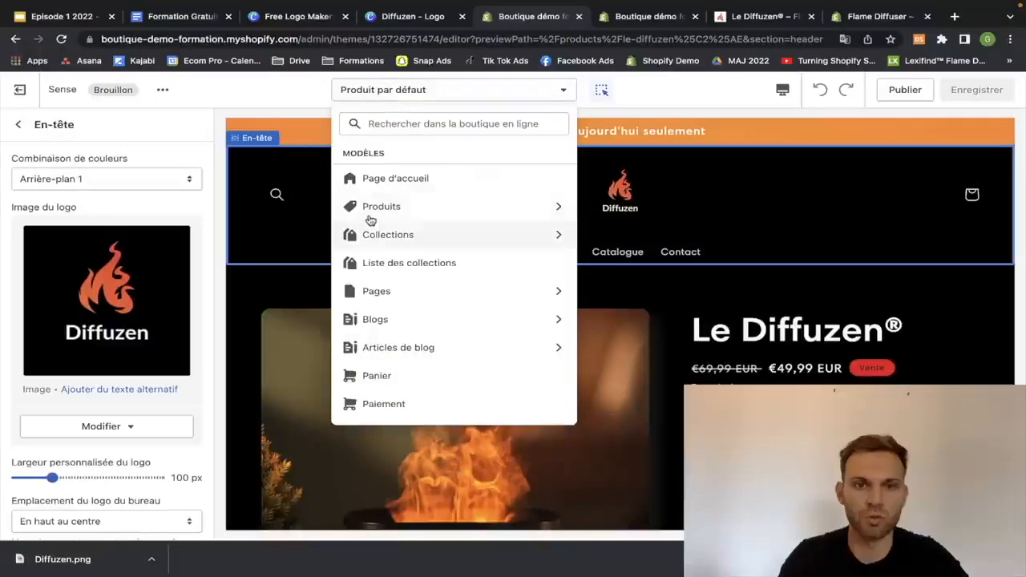
left_click(713, 99)
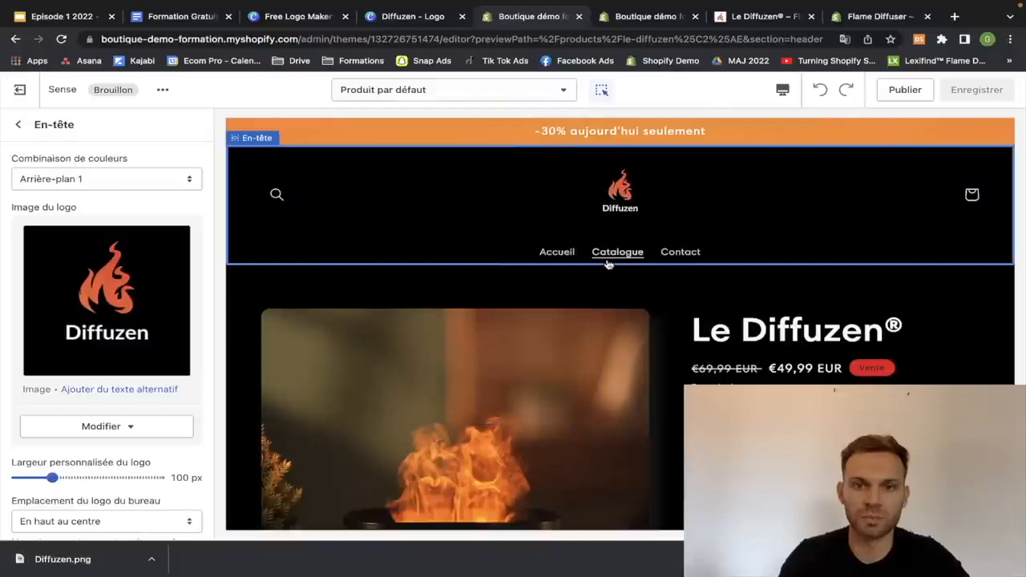
scroll(617, 273, "down", 10)
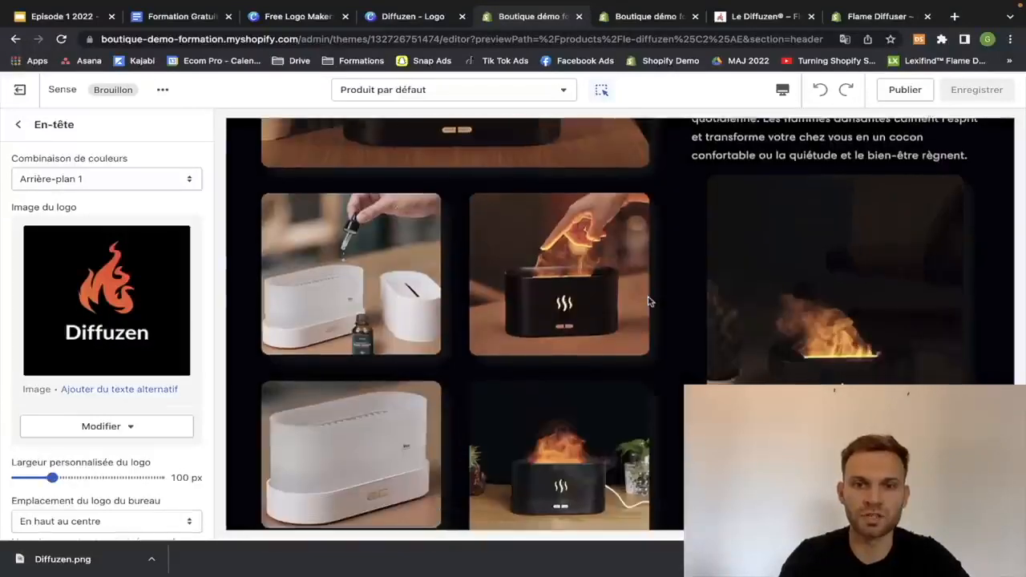
scroll(641, 293, "up", 10)
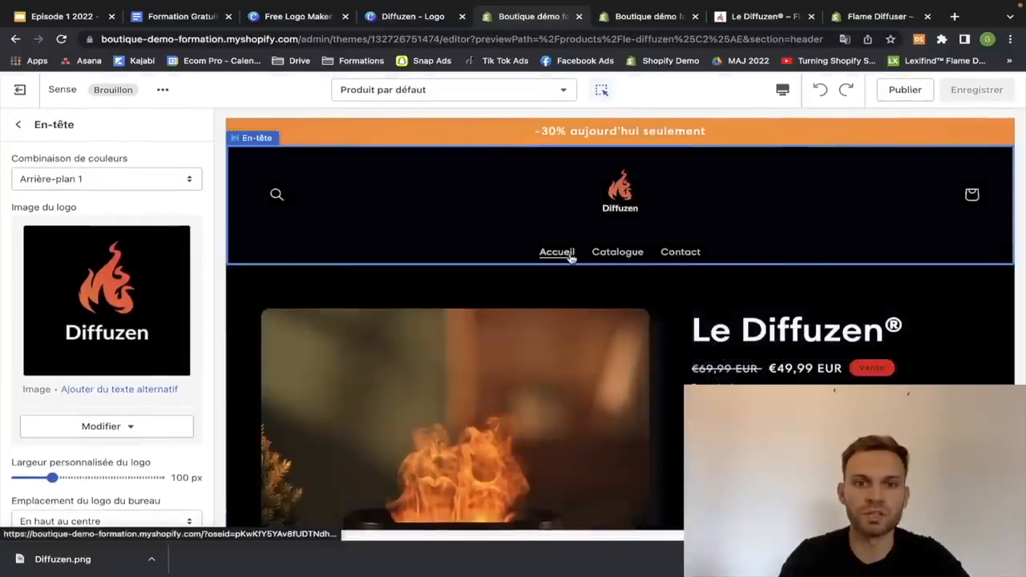
left_click(570, 258)
scroll(617, 280, "down", 10)
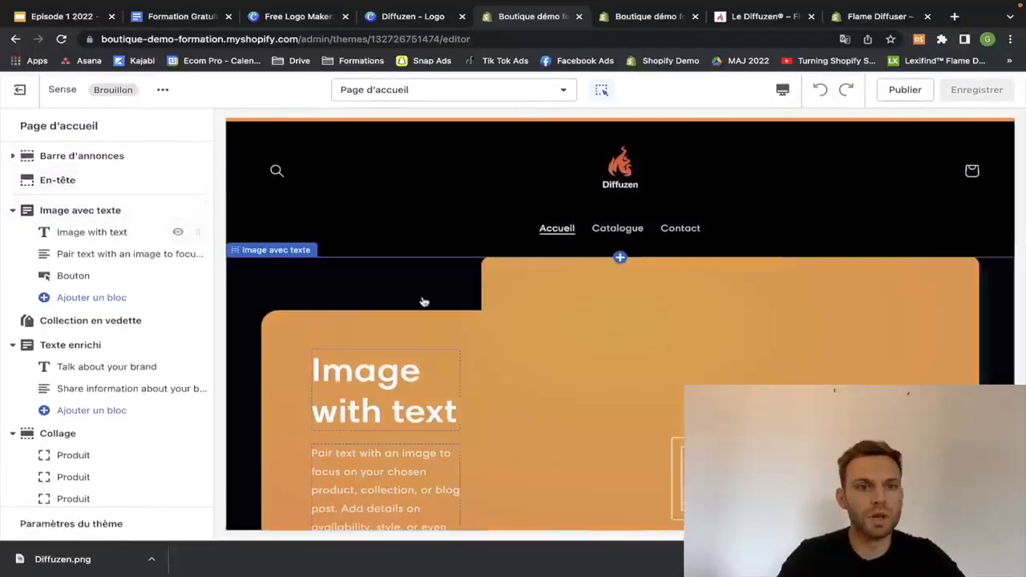
Step: Set the Image with text heading to 'Le Diffuzen' in small size
left_click(424, 300)
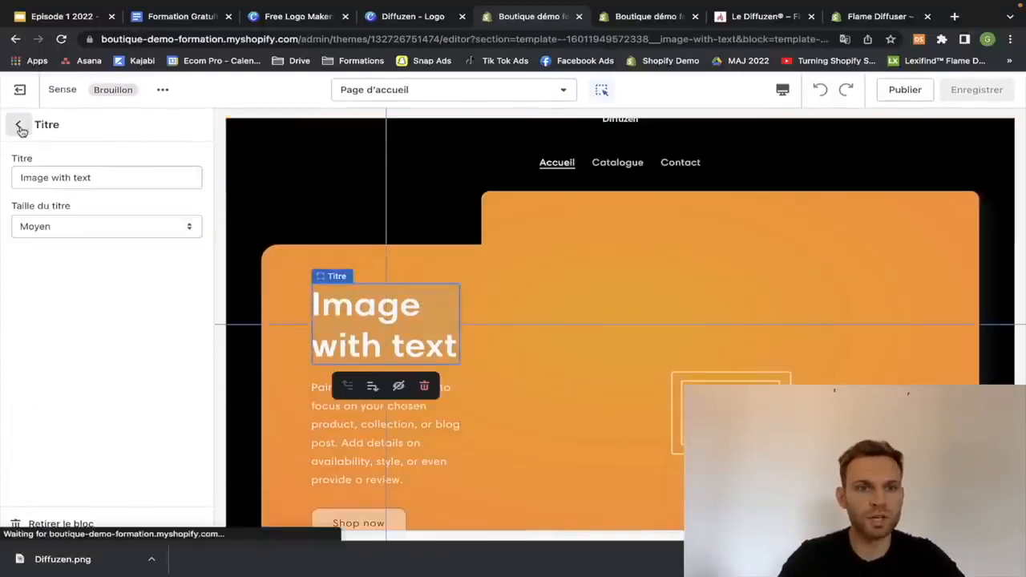
left_click(19, 126)
left_click(91, 231)
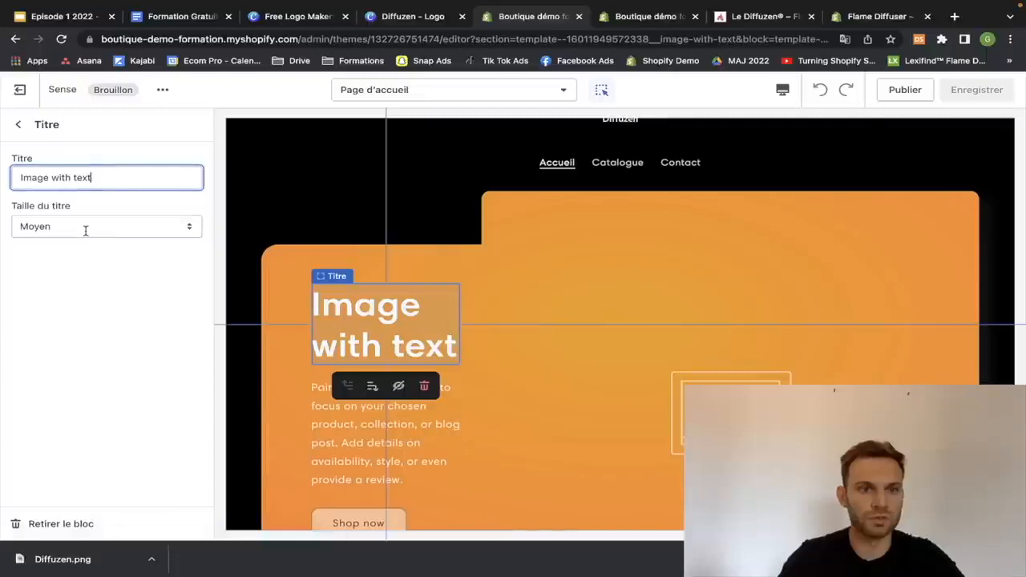
triple_click(108, 178)
type("Le D")
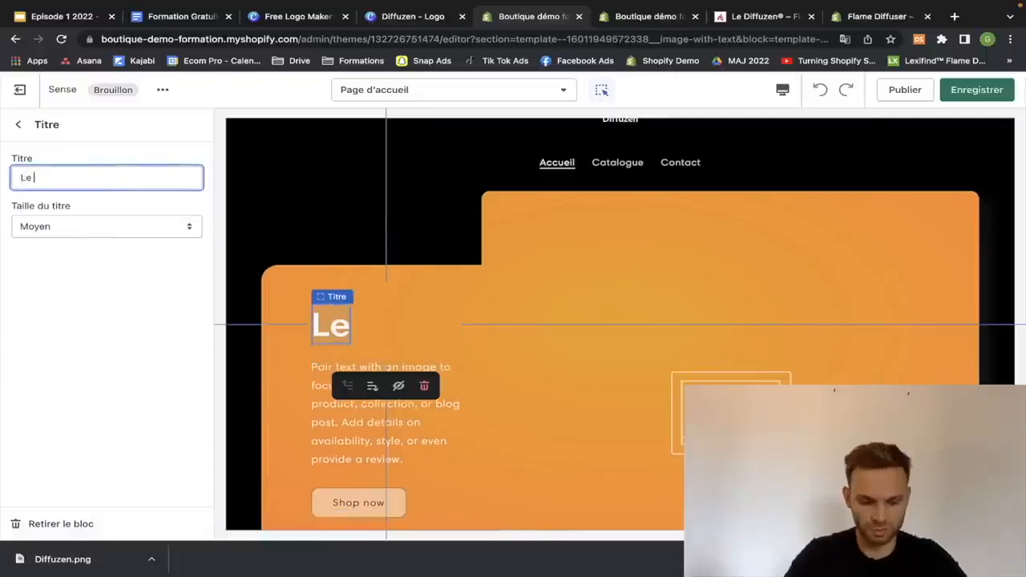
type("iffuzen")
left_click(92, 224)
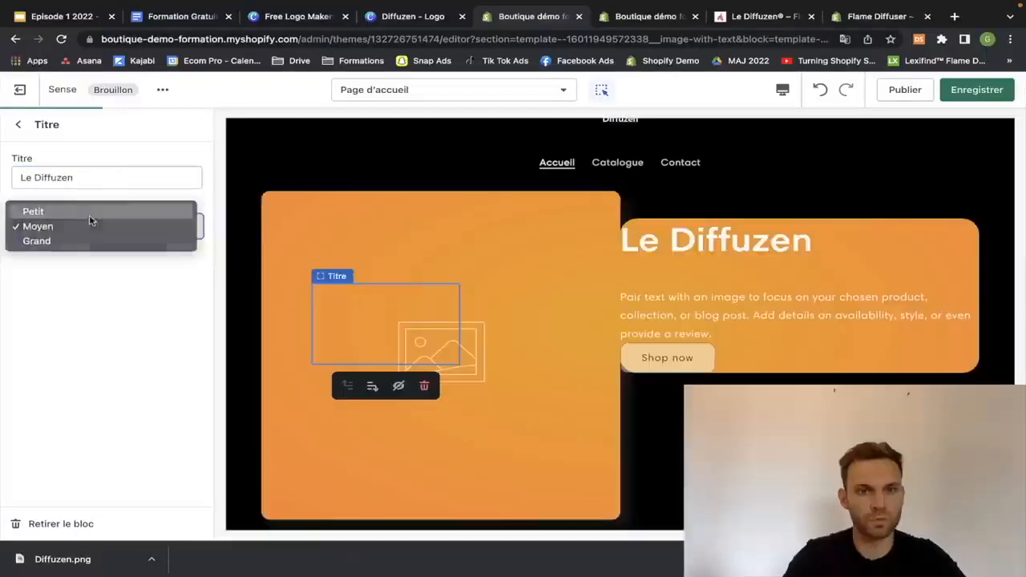
left_click(90, 214)
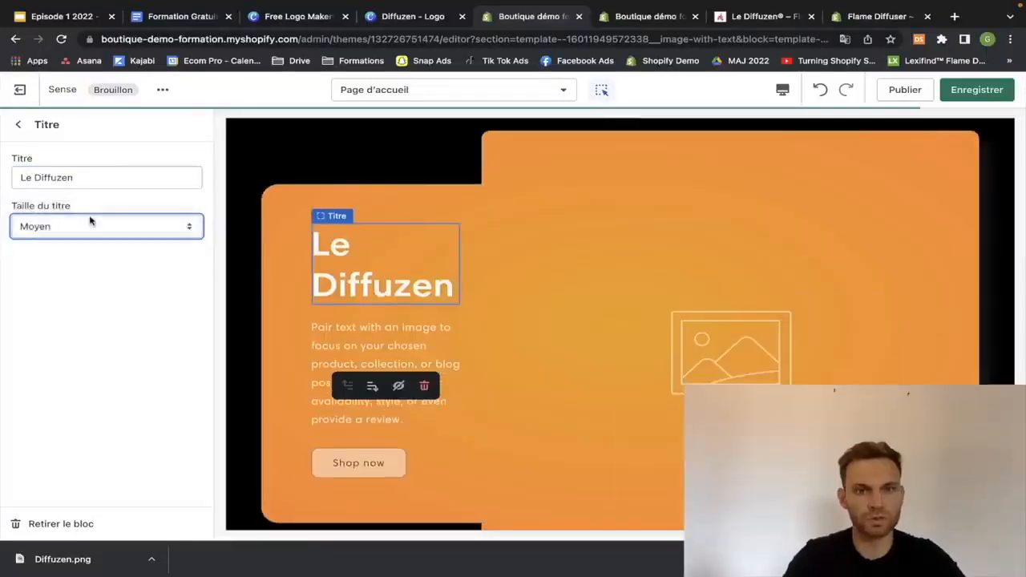
Step: Replace the placeholder paragraph with the pasted Le Diffuzen® description
left_click(403, 380)
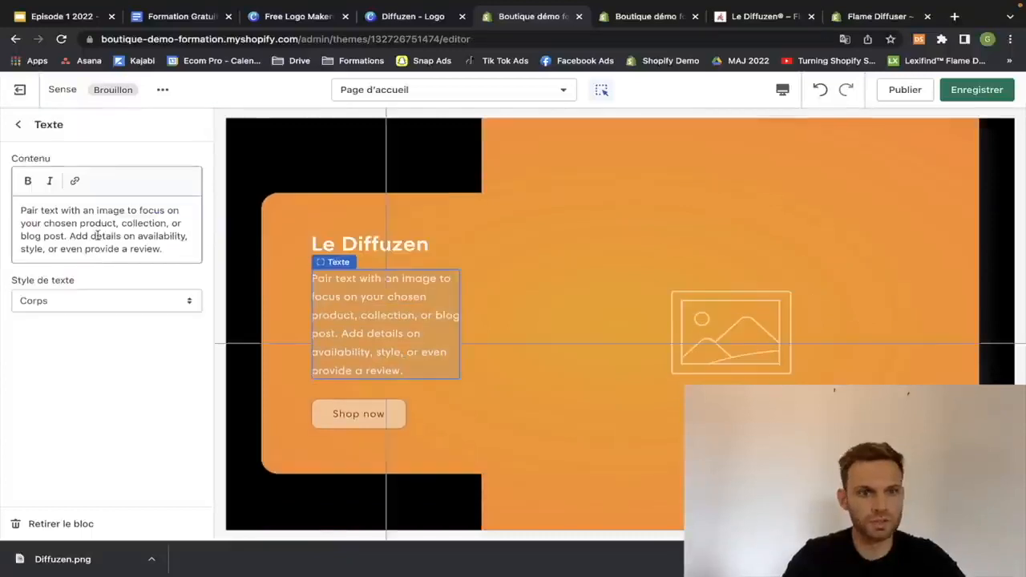
triple_click(99, 238)
type("Le Diffuzen® Le Diffuzen® est un diffuseur d'huiles essentielles décoratif. Il crée une ambiance chaleureuse, apporte les bienfaits des huiles essentielles et purifie l'air de votre maison pour que vous vous sentiez bien chez vous.")
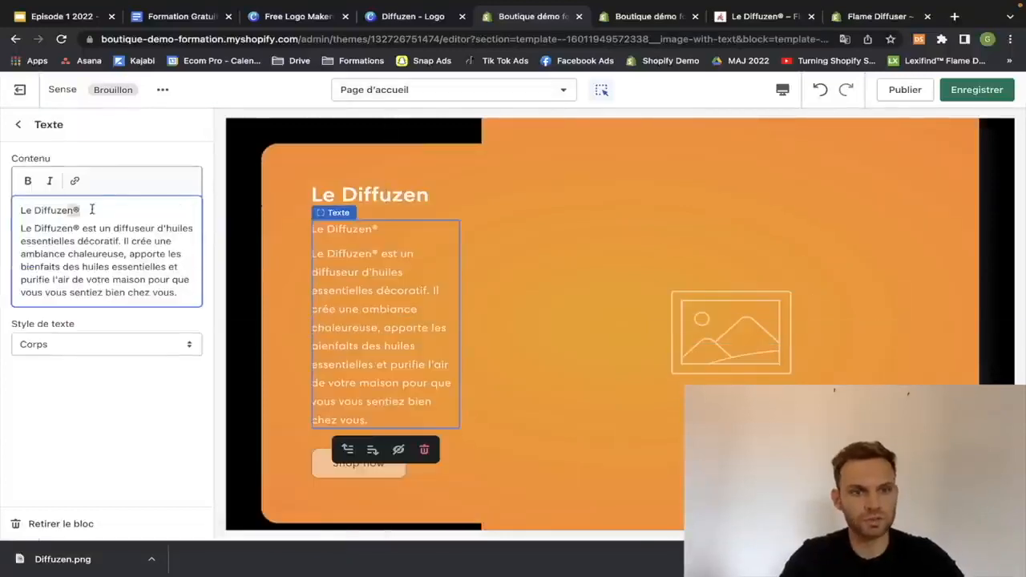
key("BackSpace")
key("BackSpace")
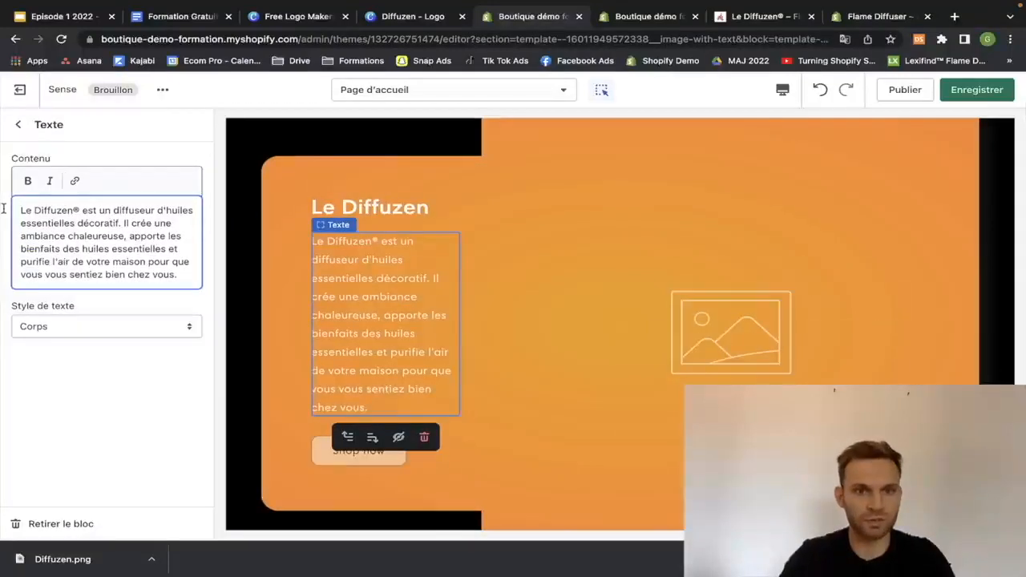
left_click(163, 377)
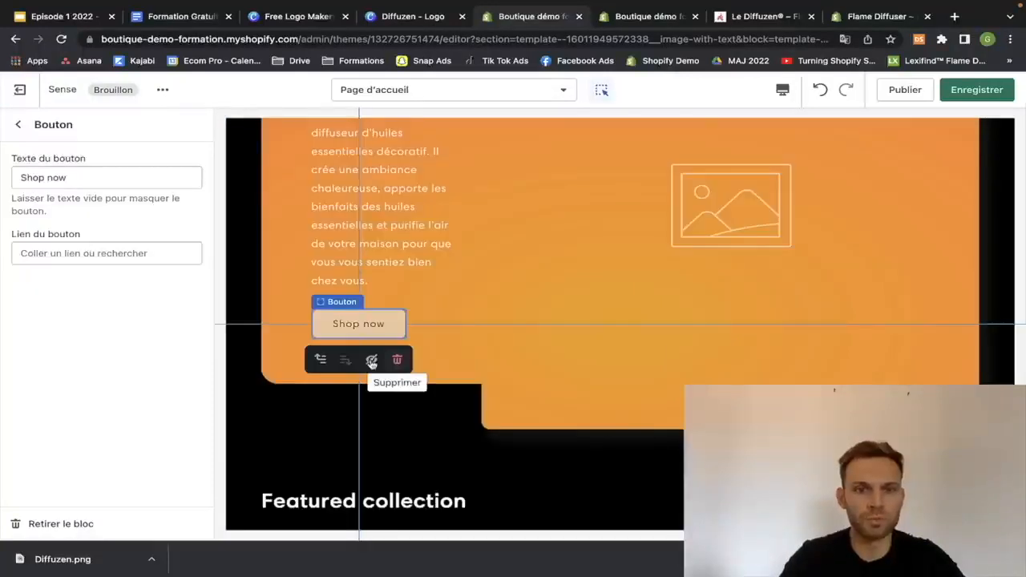
Step: Remove the Shop now button and use the flame diffuser photo as the section image
left_click(371, 361)
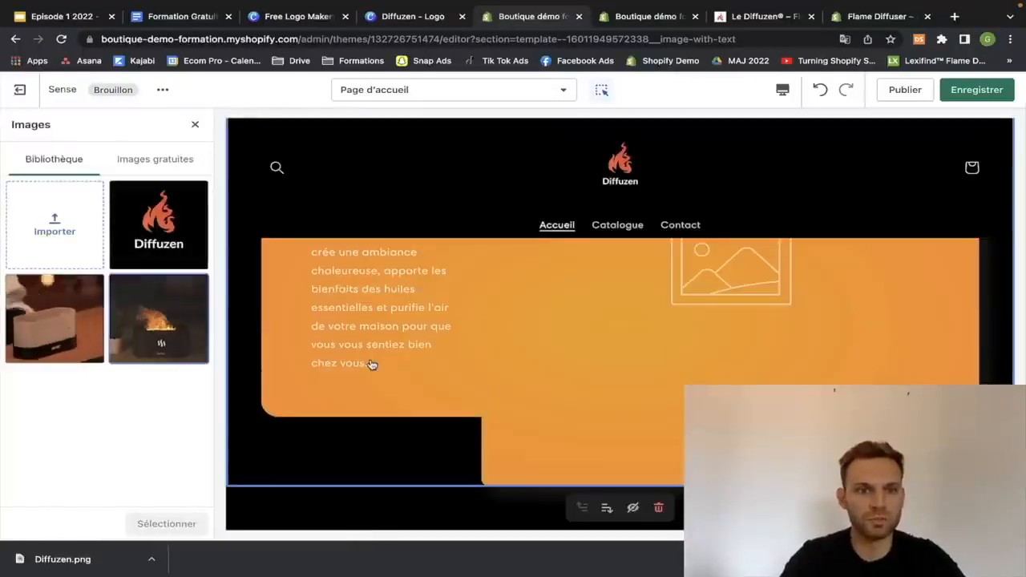
left_click(159, 319)
left_click(167, 523)
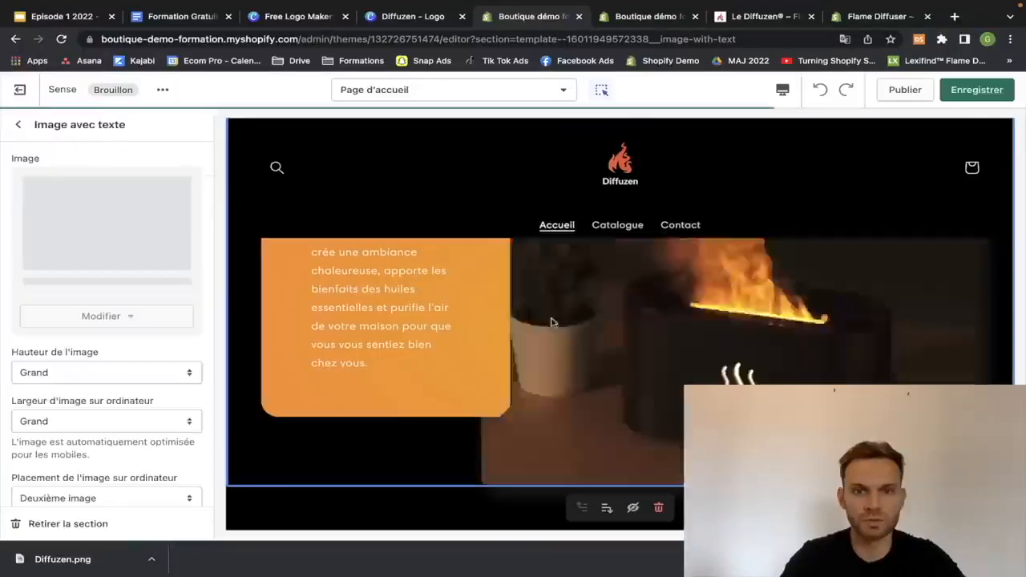
scroll(553, 323, "down", 1)
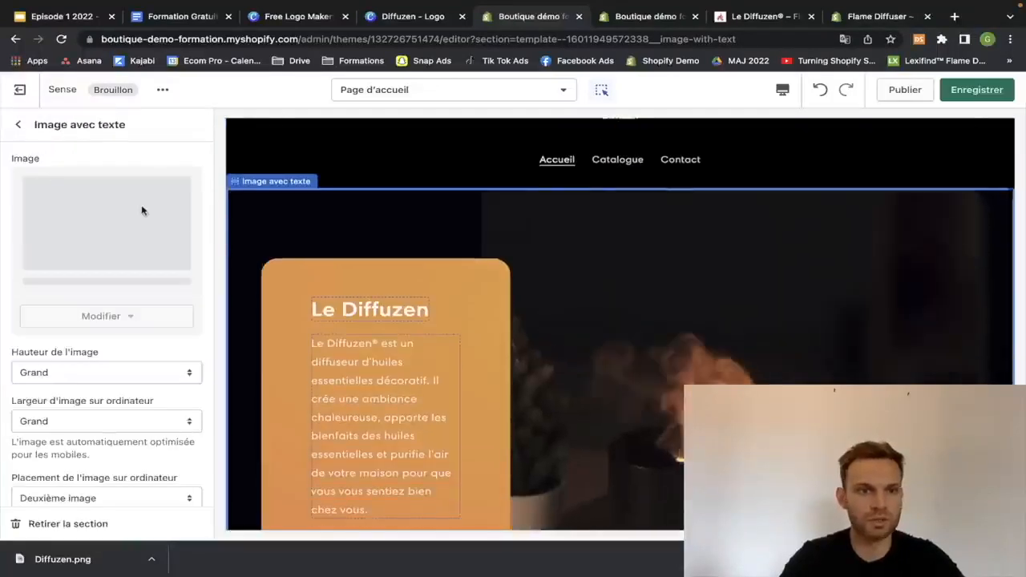
left_click(19, 125)
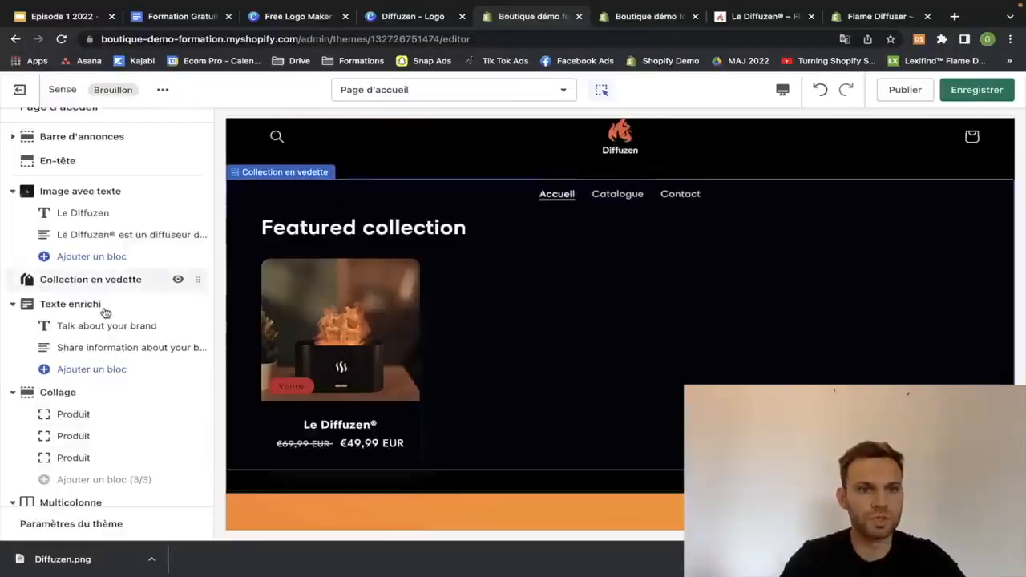
Step: Delete the featured collection and rich text sections from the home page
left_click(105, 312)
key("Delete")
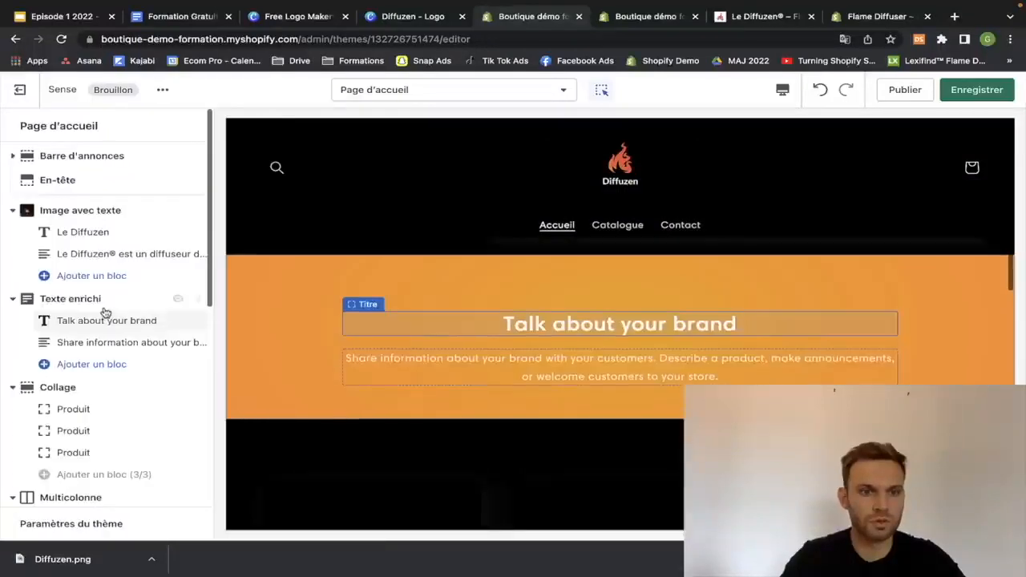
left_click(70, 298)
left_click(51, 521)
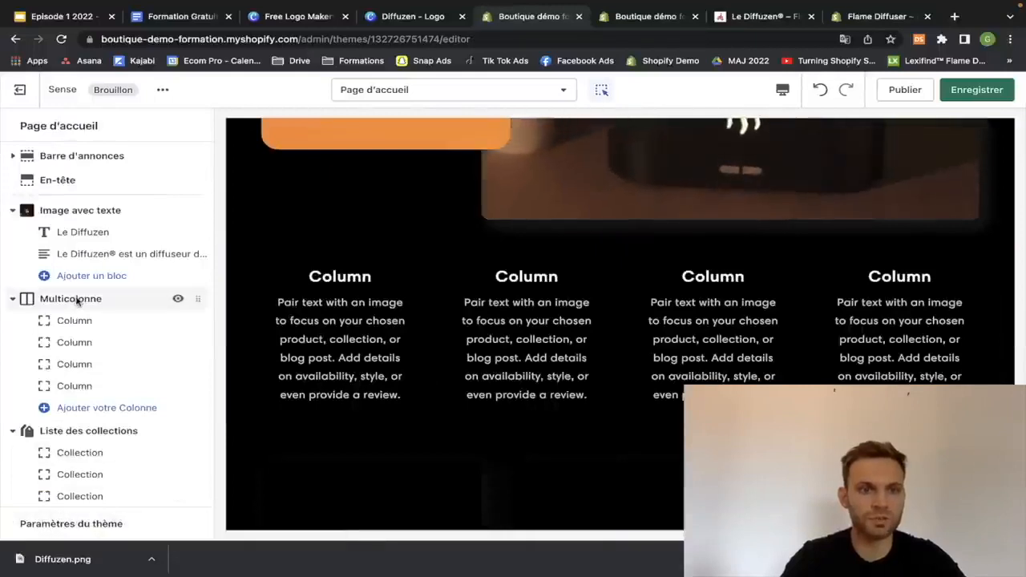
left_click(18, 125)
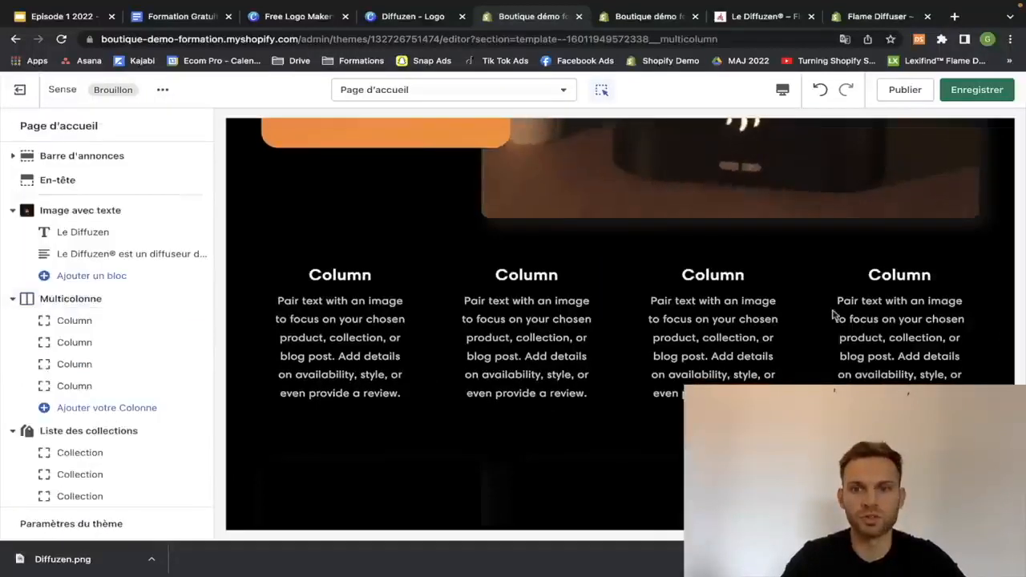
Step: Set the Multicolumn section to 3 columns and remove the fourth Column block
left_click(833, 315)
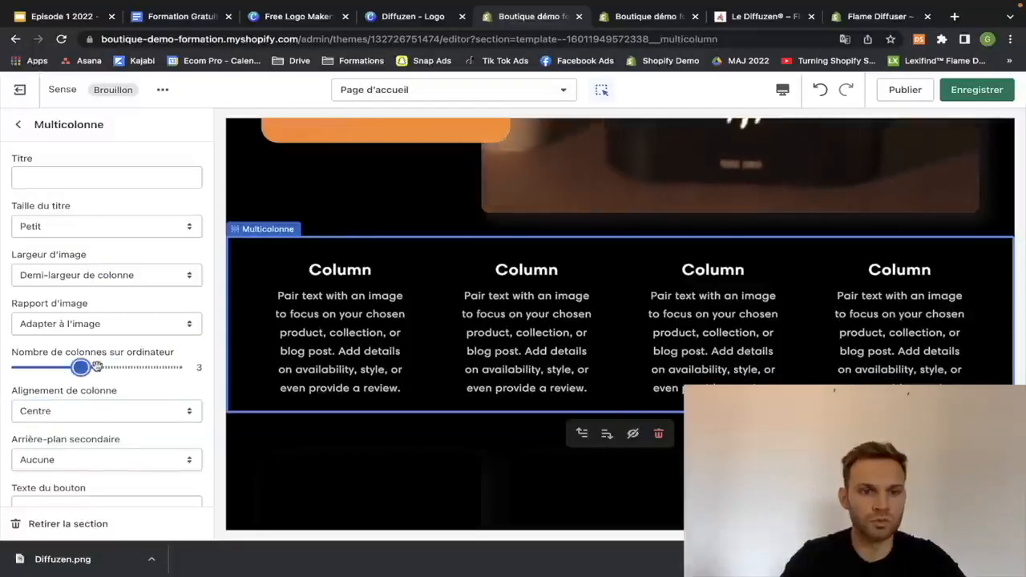
left_click(18, 126)
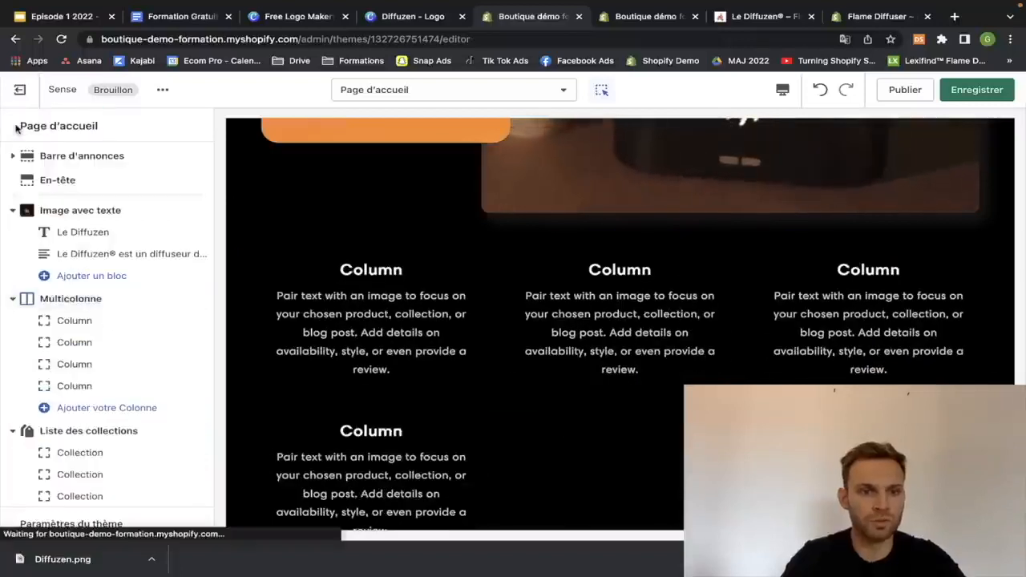
left_click(95, 408)
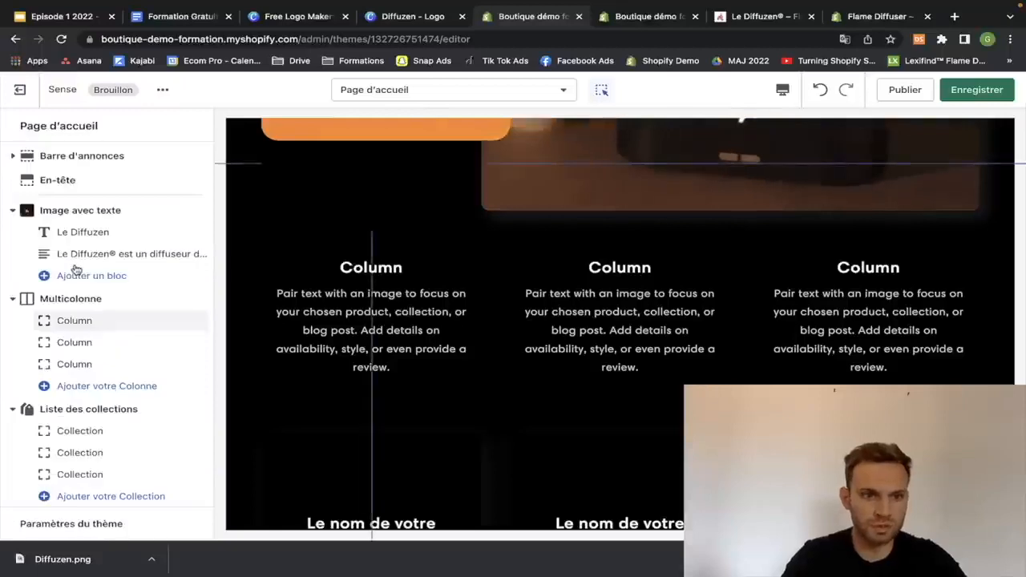
Step: Give the first column the pasted French heading and diffuser description
left_click(74, 321)
double_click(70, 263)
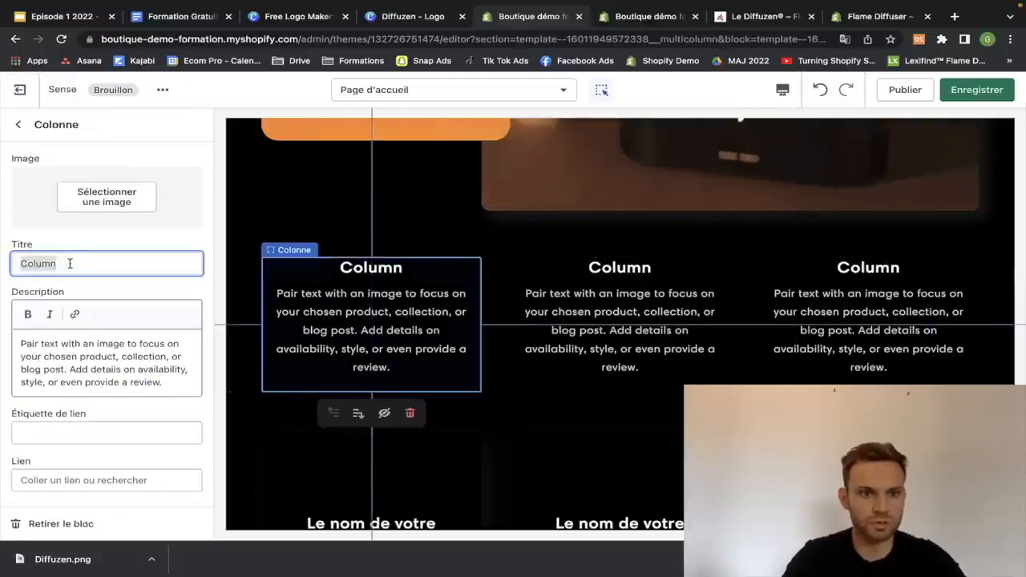
type("Crée une ambiance chaleureuse pour vous sentir bien chez vous.")
left_click(112, 353)
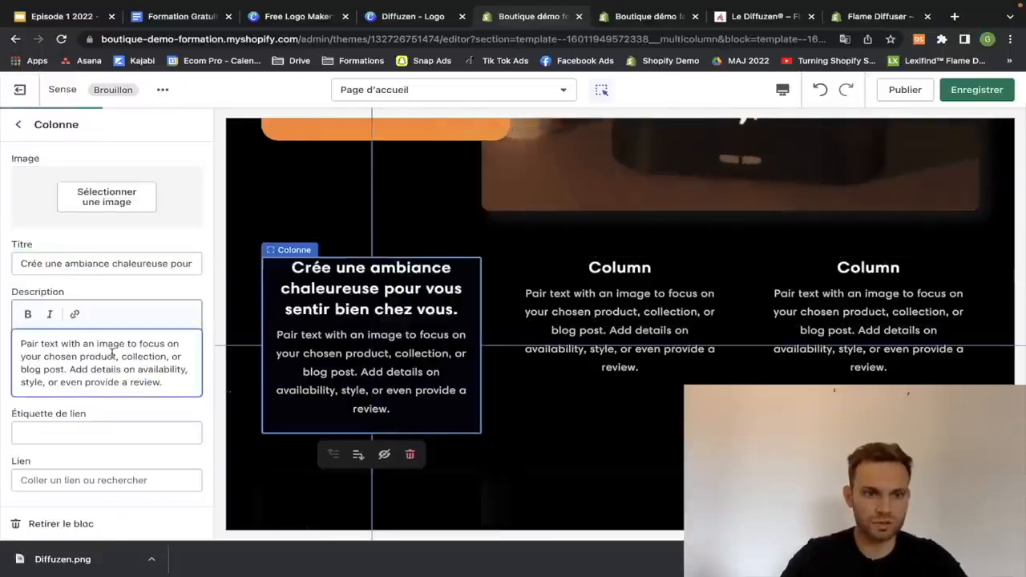
key("super+a")
key("BackSpace")
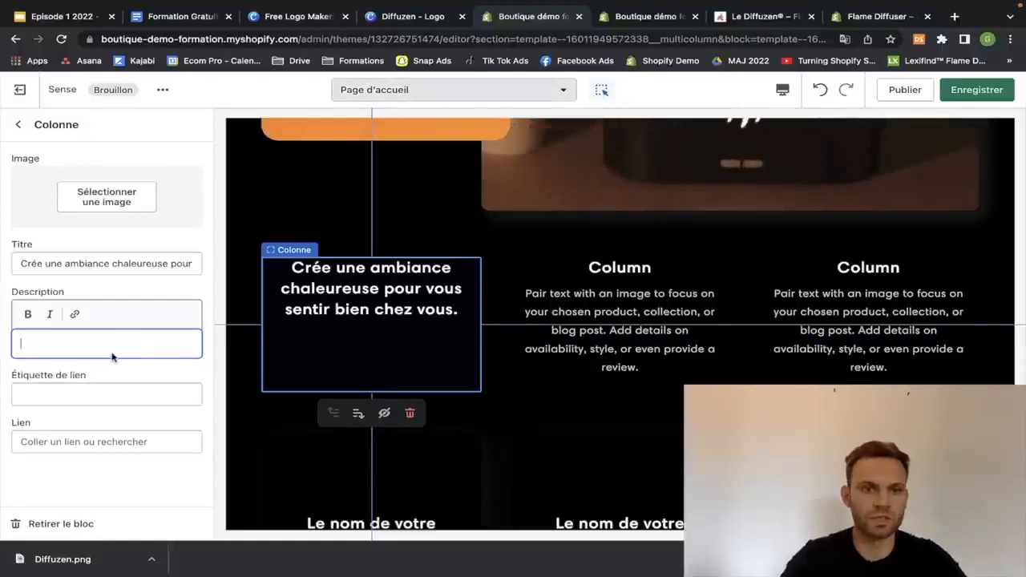
key("super+z")
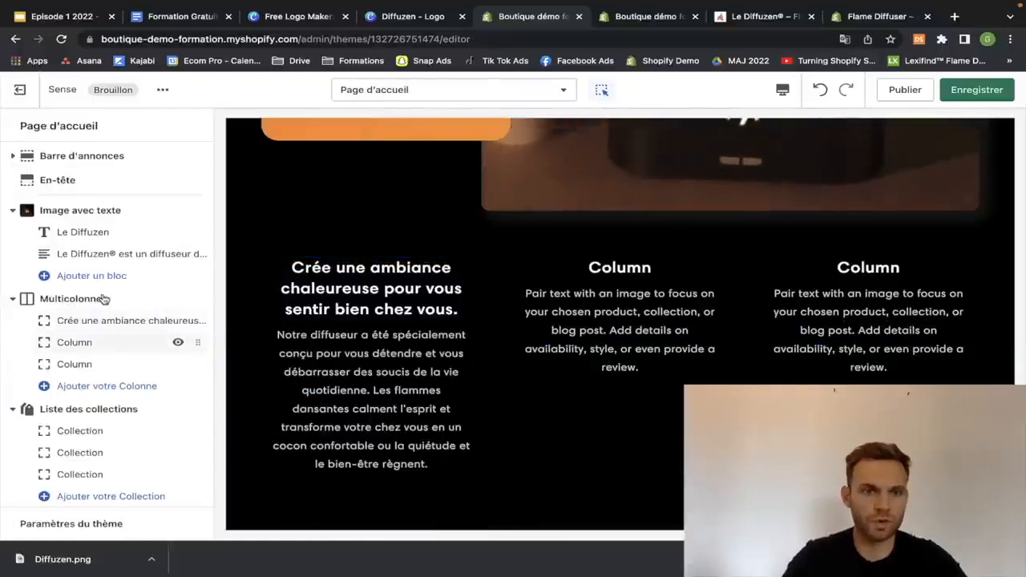
Step: Fill in the middle column's title and add diffuser photos to the columns
left_click(87, 342)
left_click(85, 264)
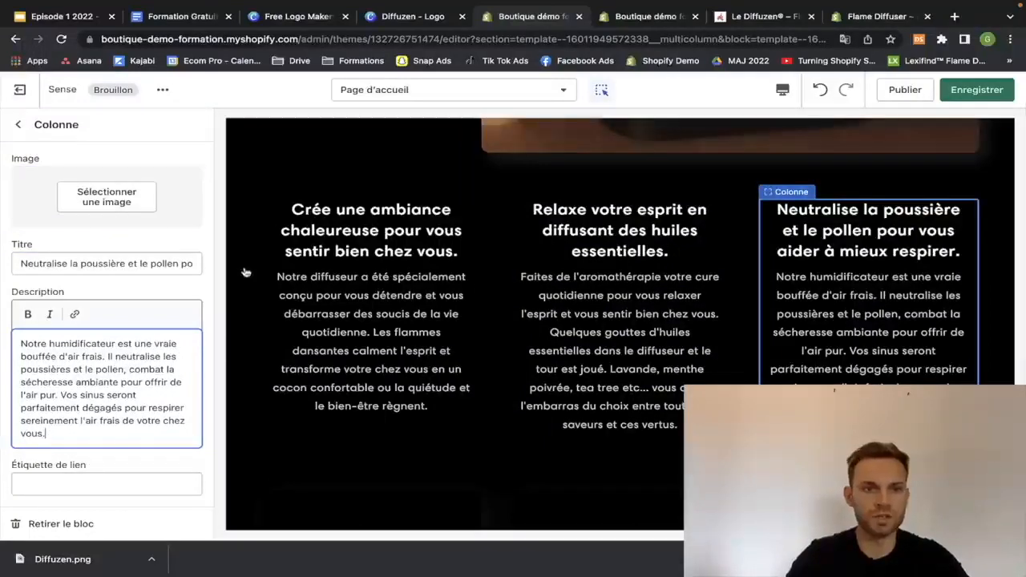
left_click(106, 201)
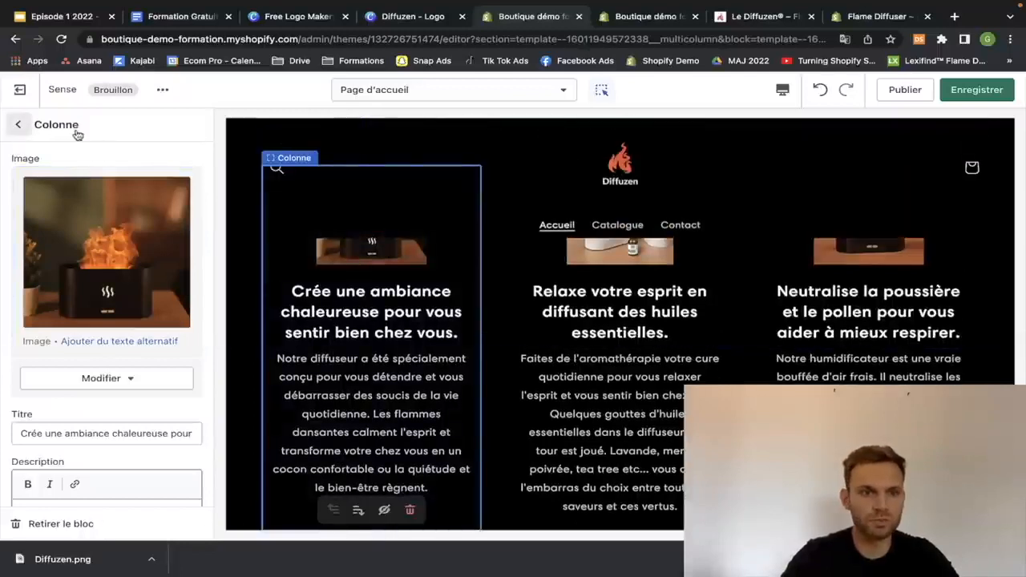
left_click(17, 125)
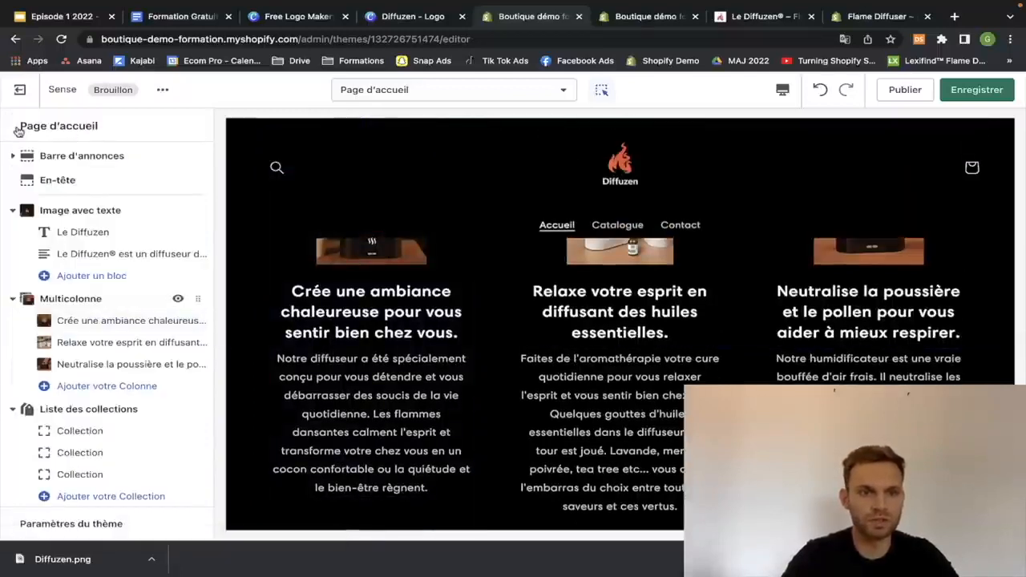
left_click(70, 298)
Step: Make the multicolumn images full column width (Largeur complète de colonne) and save
left_click(76, 275)
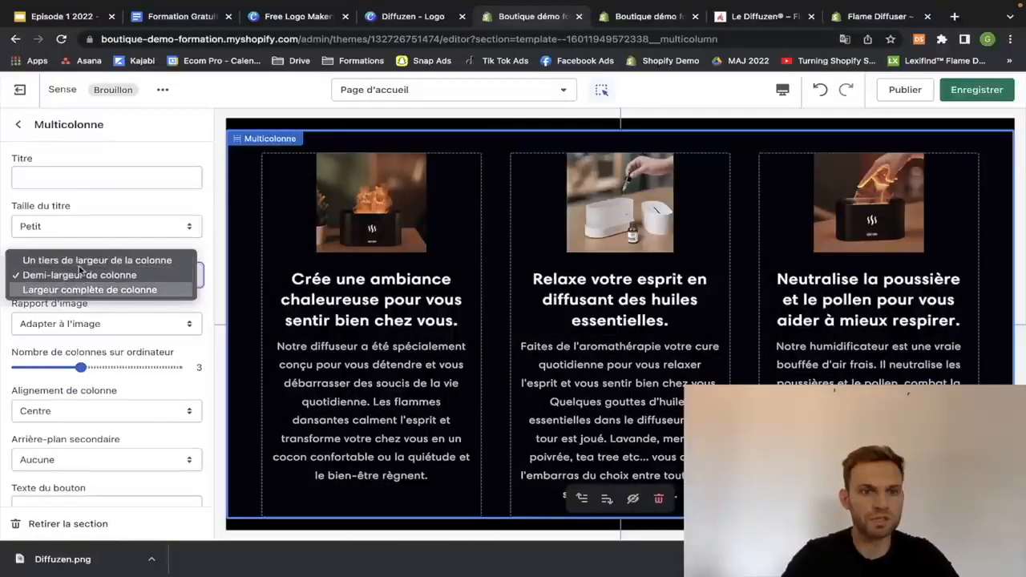
left_click(76, 291)
left_click(954, 98)
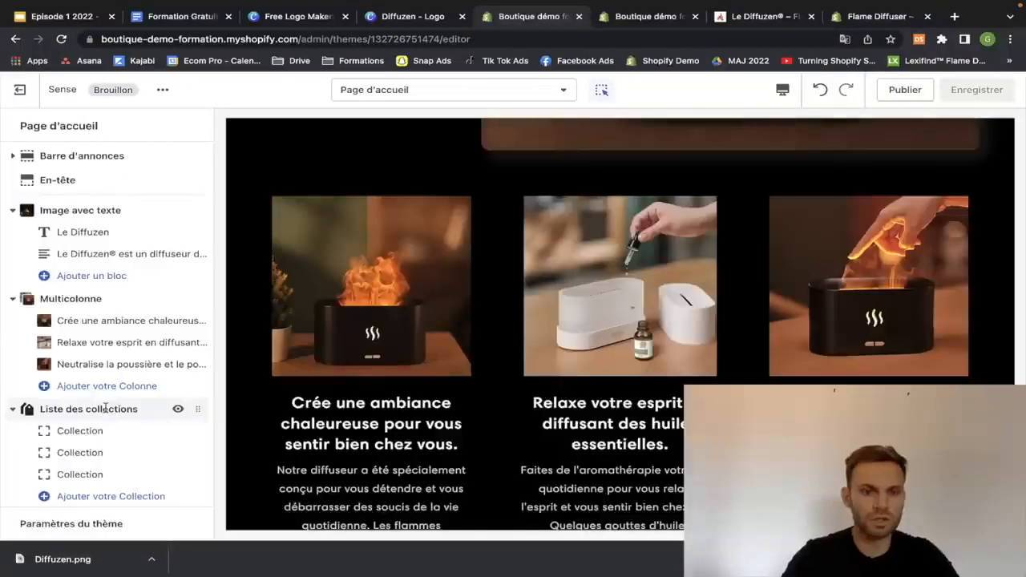
Step: Remove the collections list and email signup sections from the home page
left_click(107, 410)
scroll(106, 411, "down", 3)
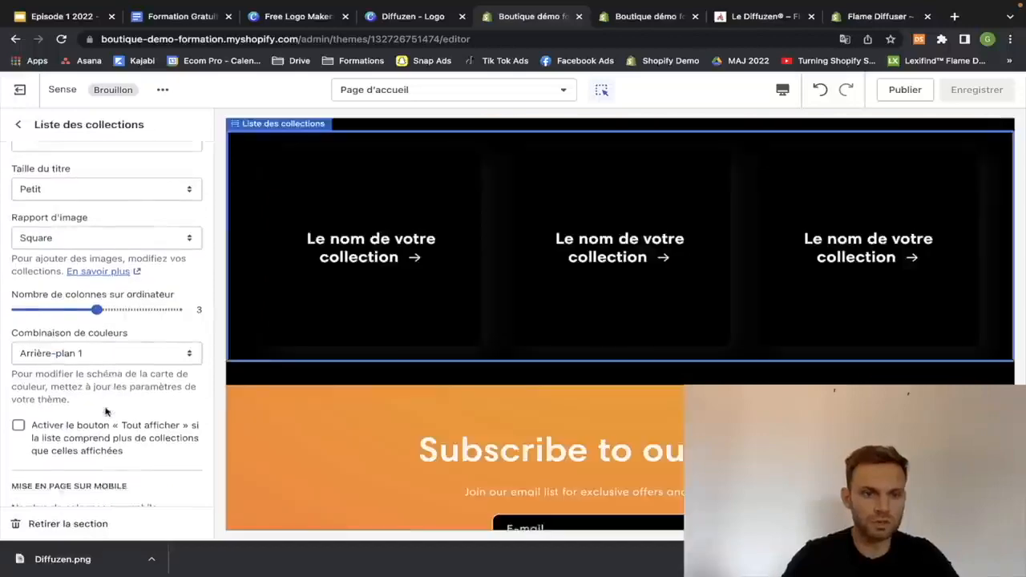
left_click(79, 524)
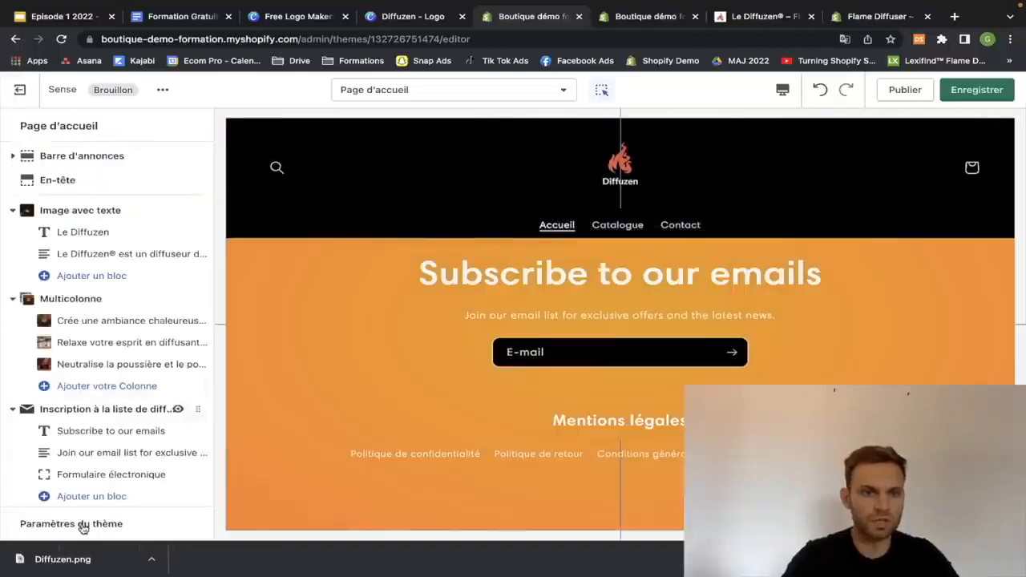
left_click(102, 410)
left_click(33, 523)
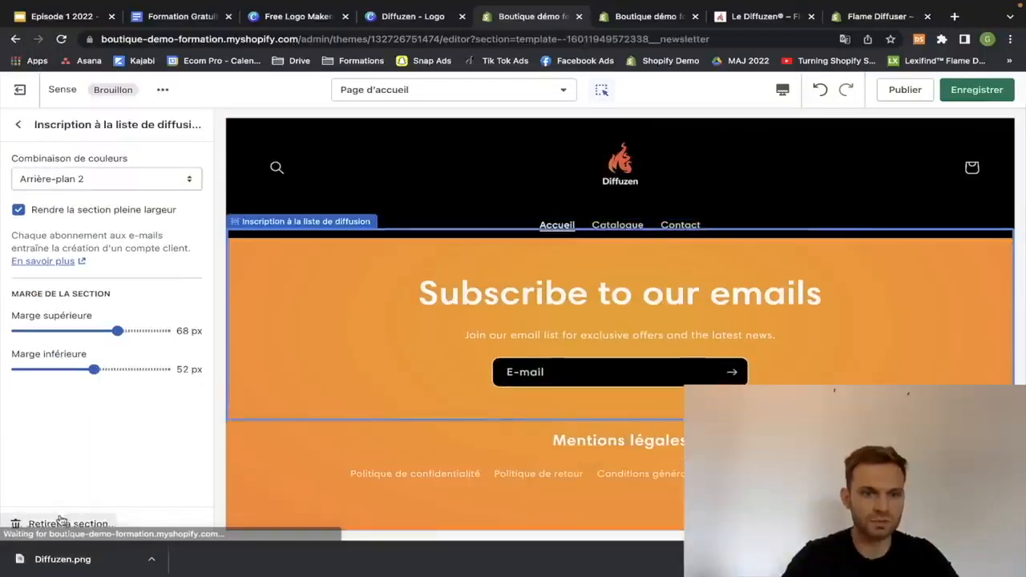
left_click(67, 410)
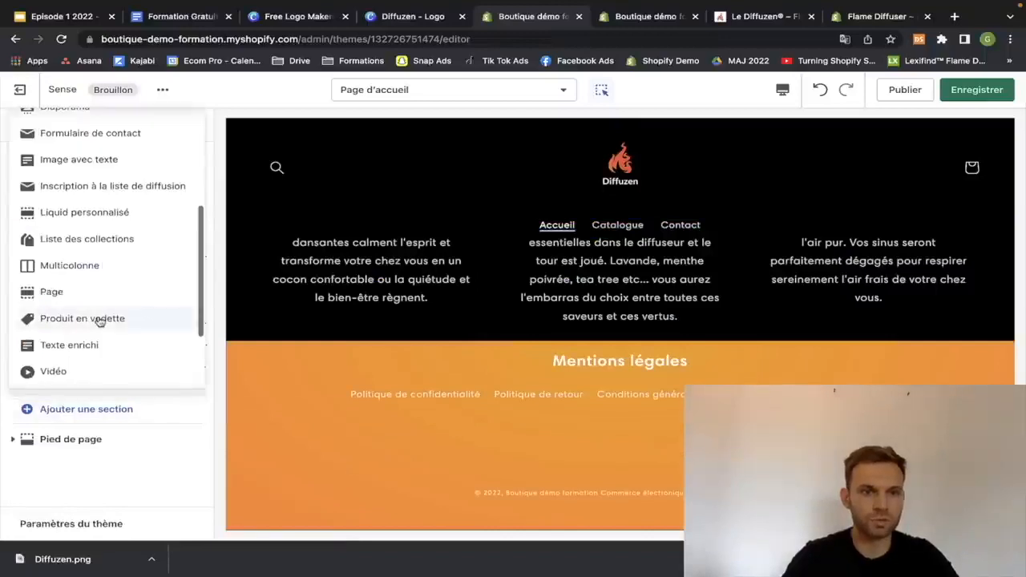
Step: Add a Featured product section showing Le Diffuzen®
left_click(99, 318)
left_click(106, 181)
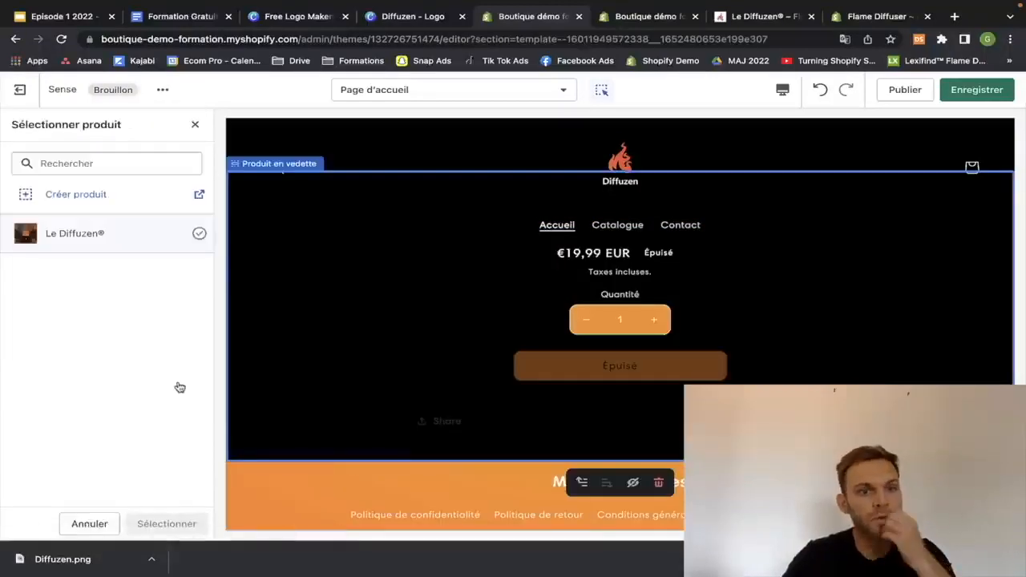
left_click(107, 233)
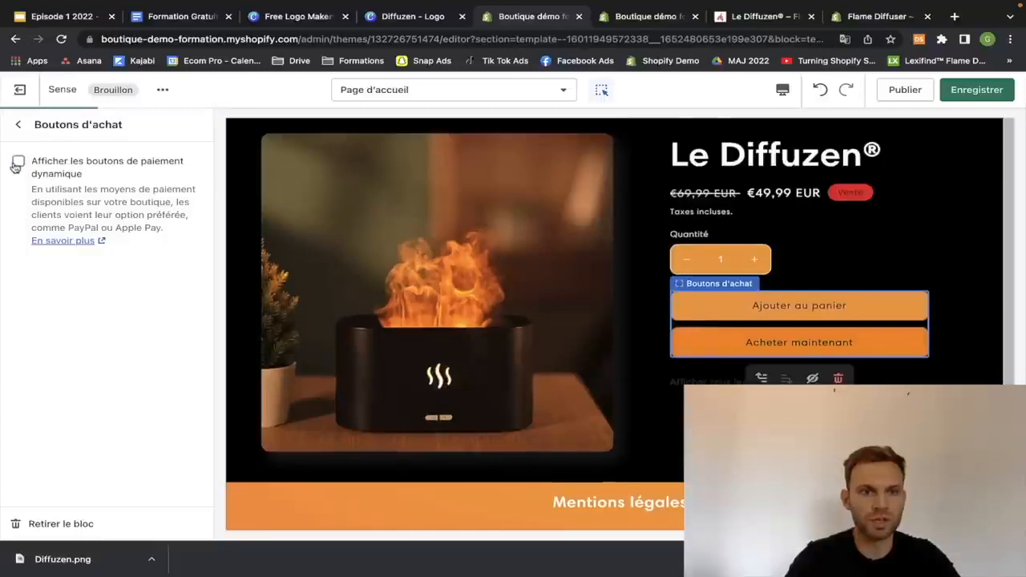
Step: Return to the home page section list and browse the sections available to add
left_click(21, 126)
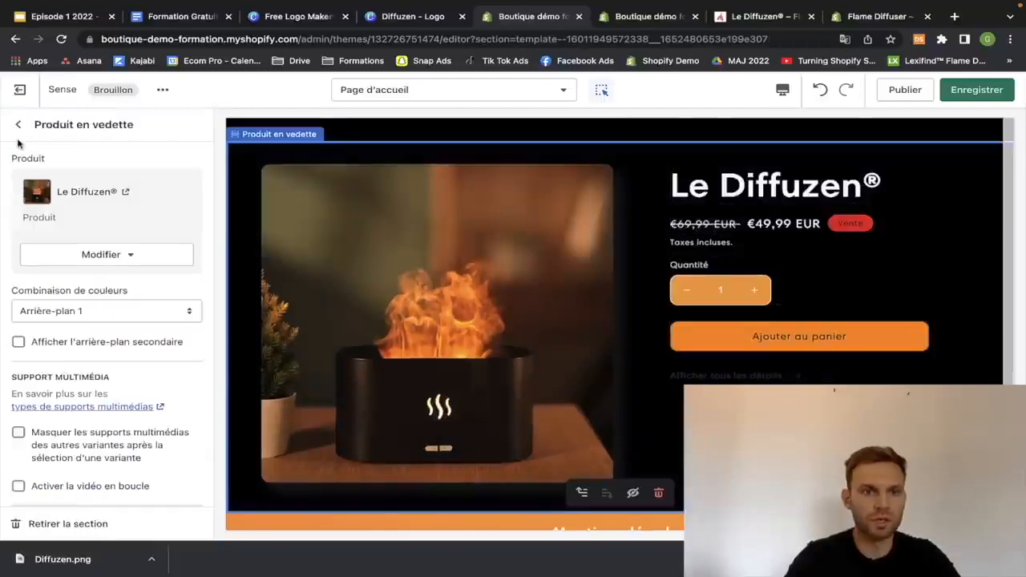
left_click(16, 129)
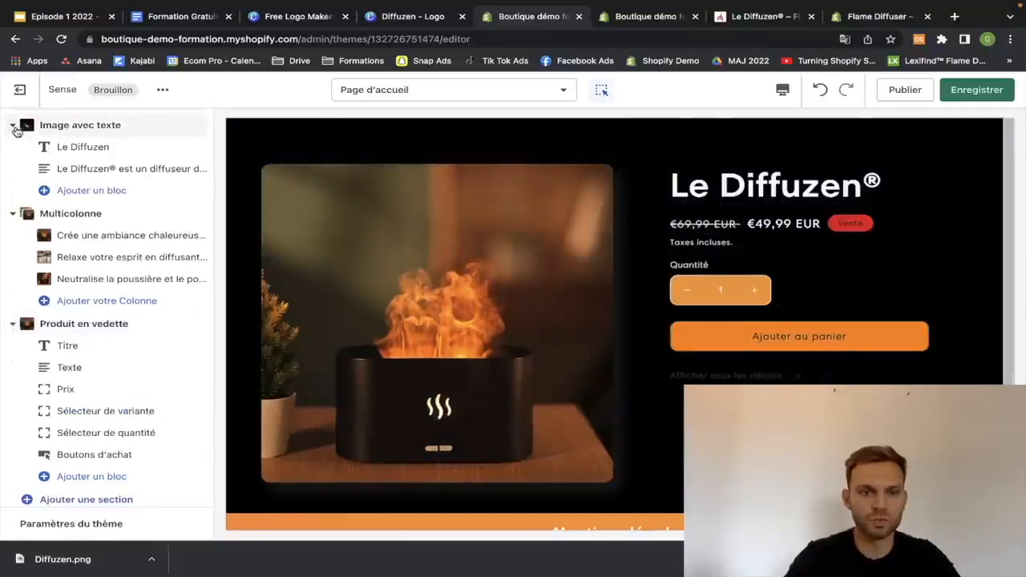
scroll(101, 453, "down", 1)
left_click(102, 453)
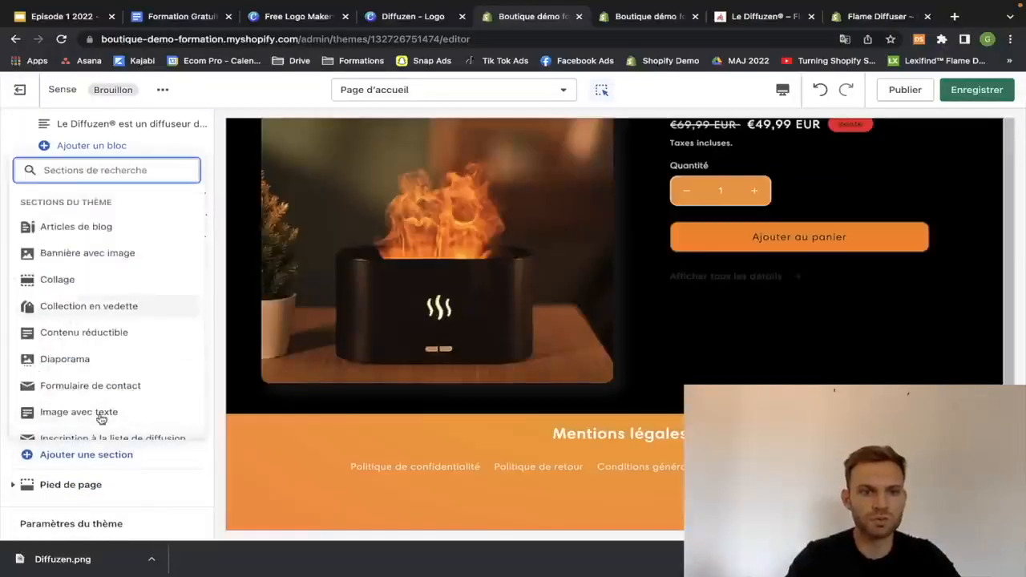
scroll(101, 418, "down", 3)
Step: Add a Texte enrichi section with the founder's mission quote, remove its button, and save
left_click(124, 355)
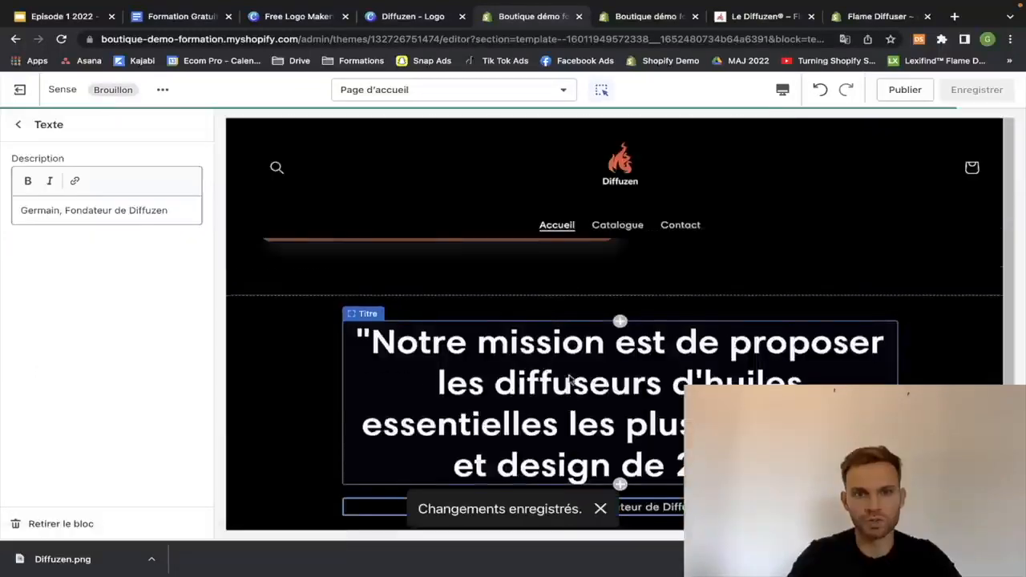
scroll(570, 378, "down", 1)
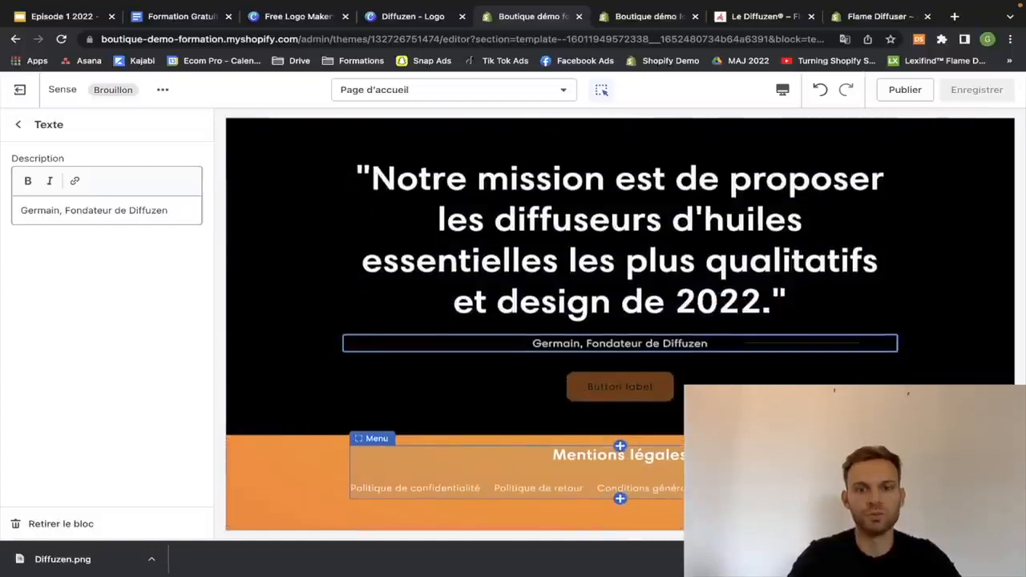
left_click(17, 124)
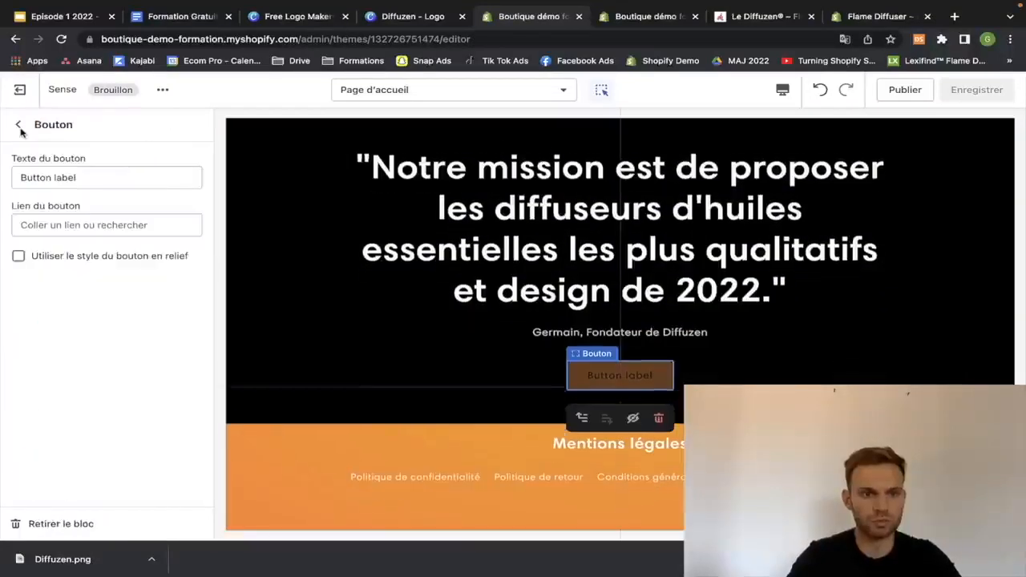
left_click(61, 524)
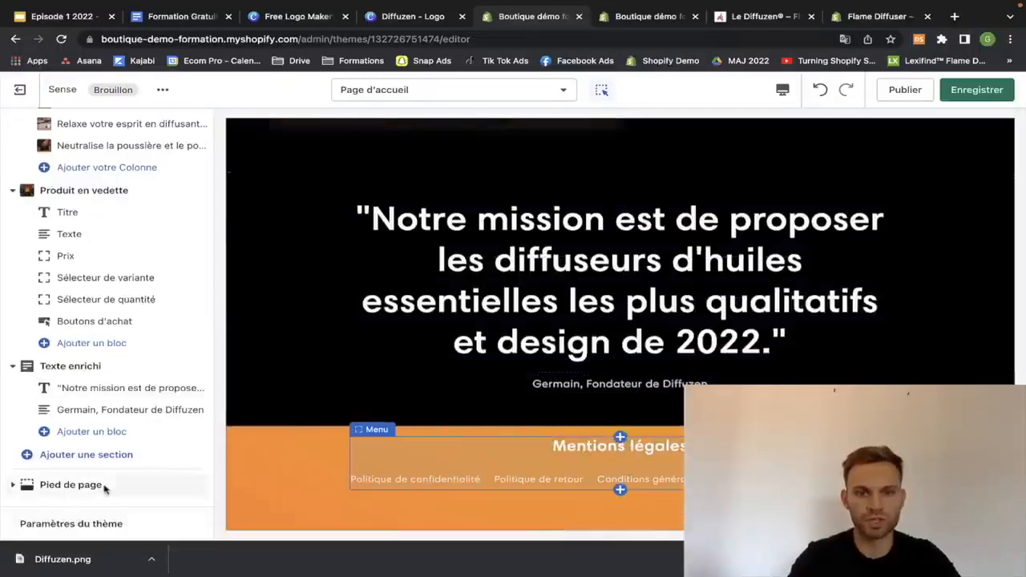
key("ctrl+s")
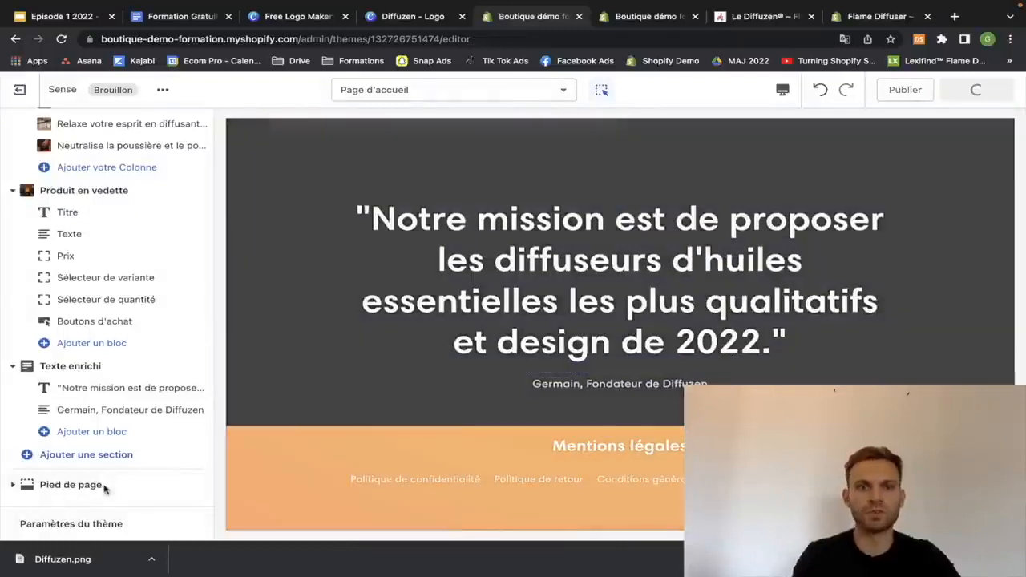
Step: Switch the editor preview to the mobile layout
left_click(782, 90)
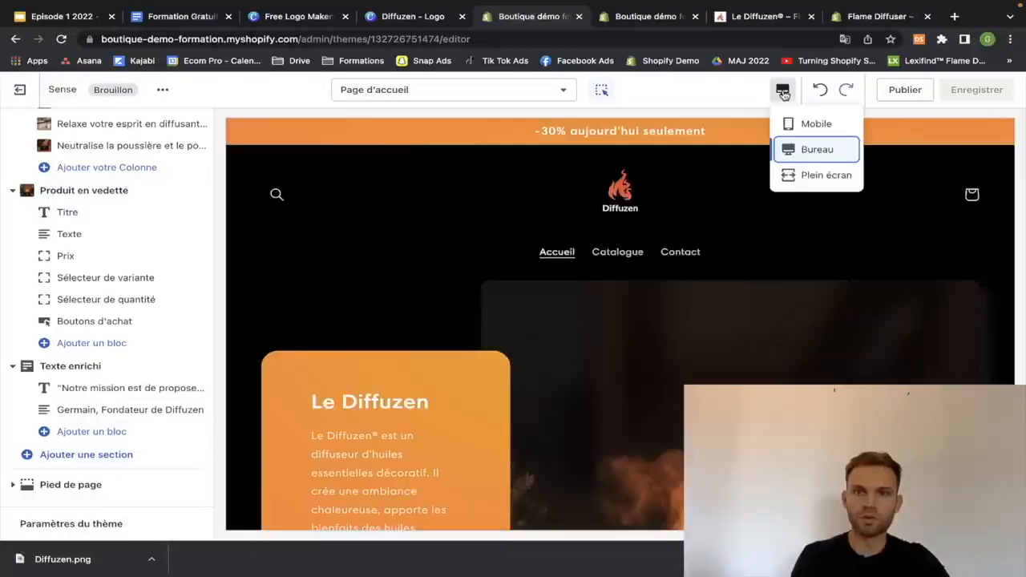
left_click(783, 94)
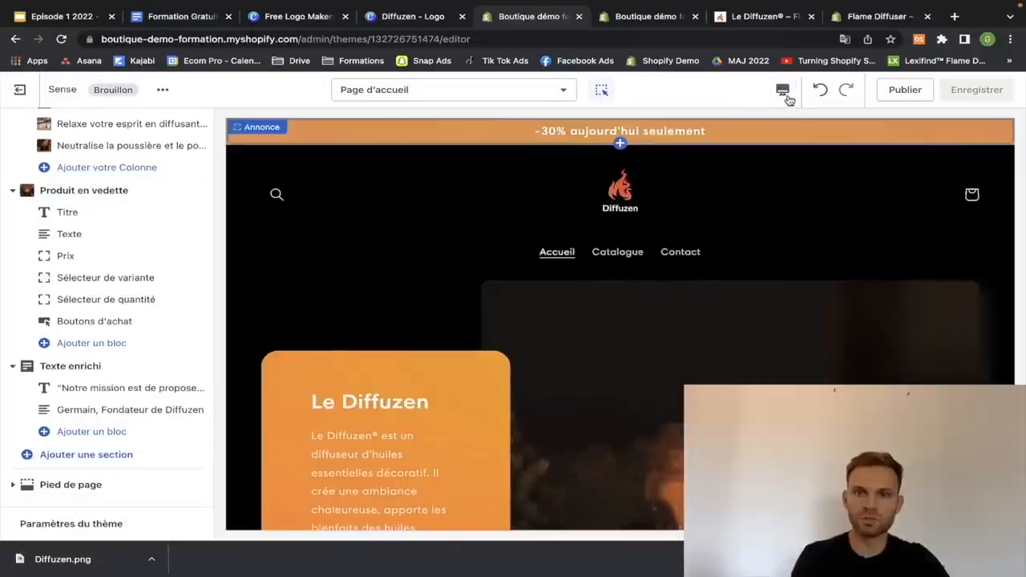
left_click(783, 91)
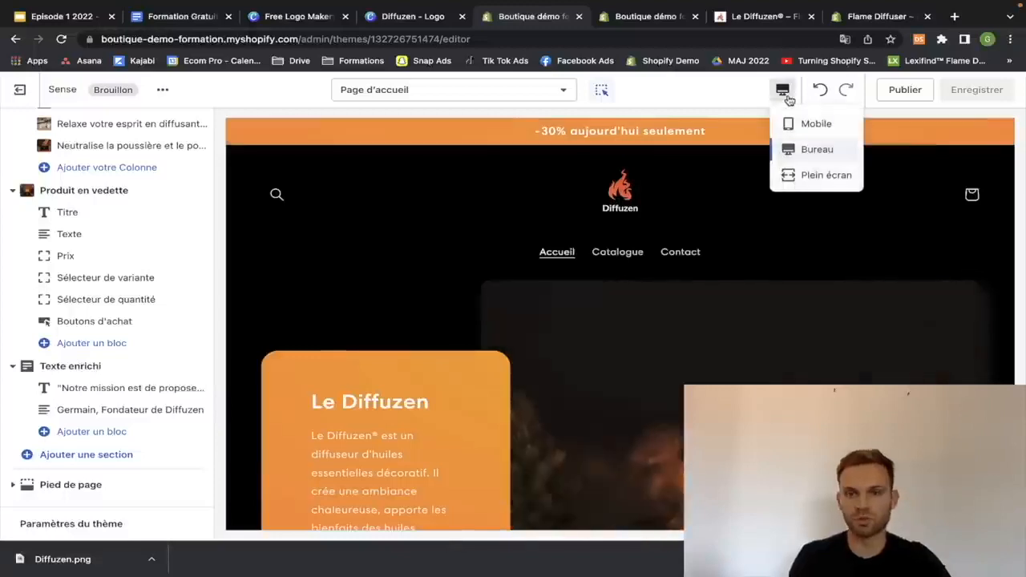
left_click(814, 125)
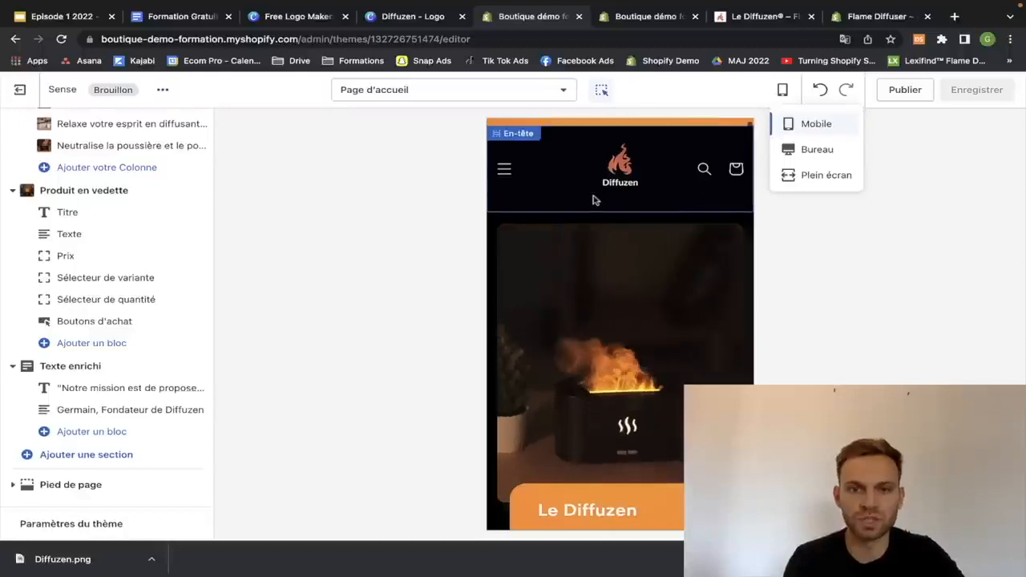
Step: Scroll through the mobile home page preview from banner to footer
scroll(609, 210, "down", 1)
scroll(609, 213, "down", 4)
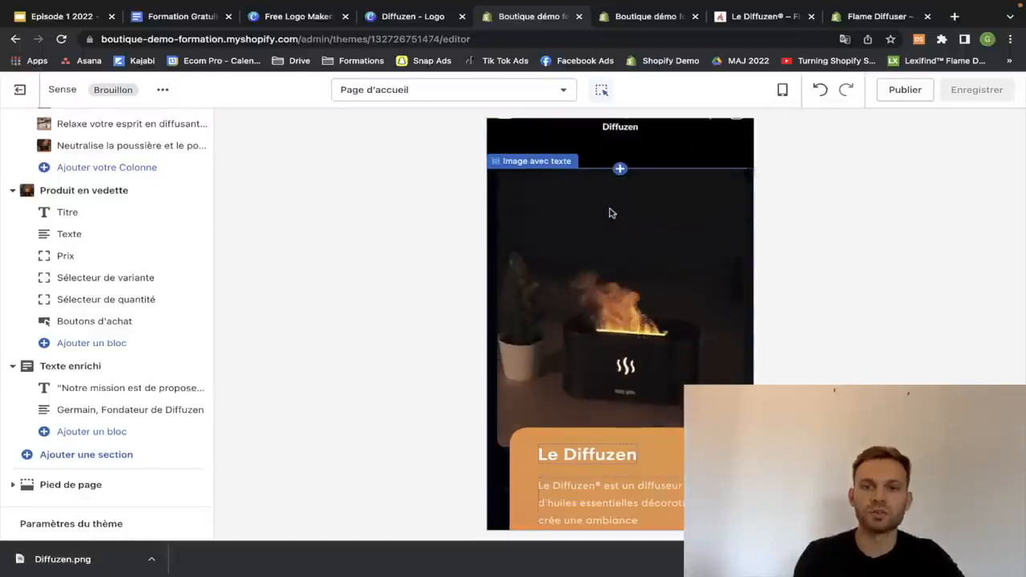
scroll(611, 213, "down", 5)
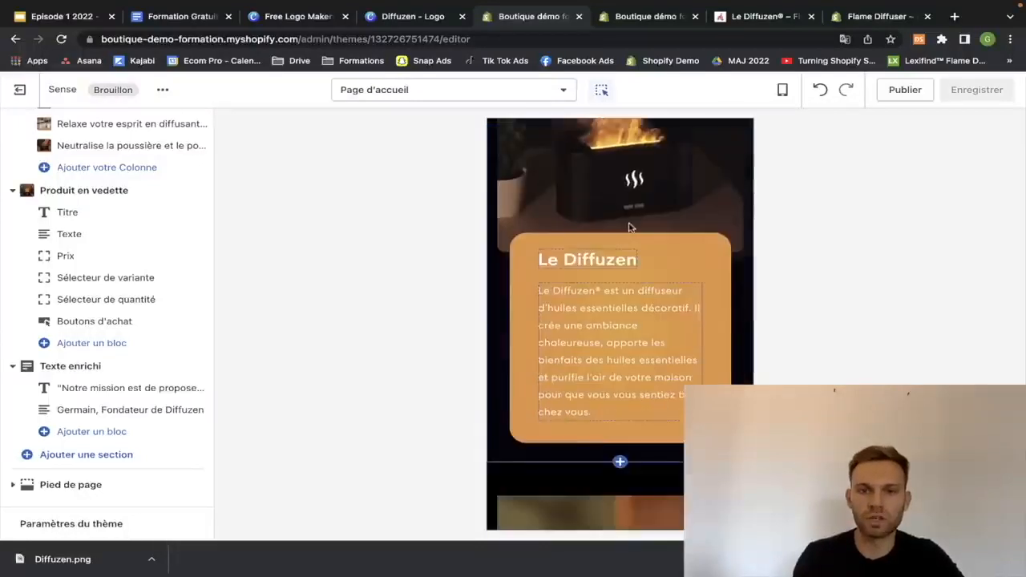
scroll(629, 228, "down", 10)
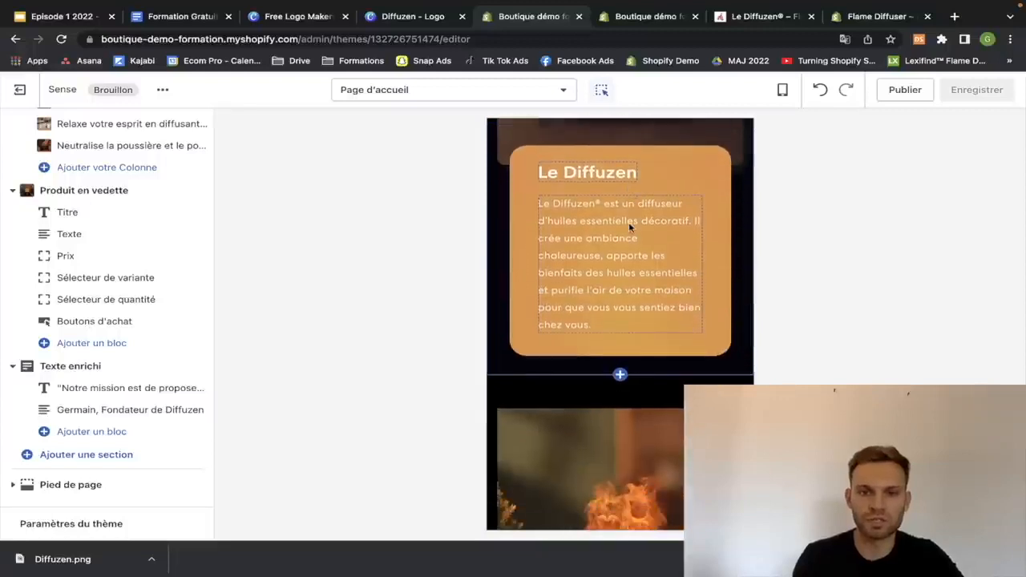
scroll(637, 276, "up", 4)
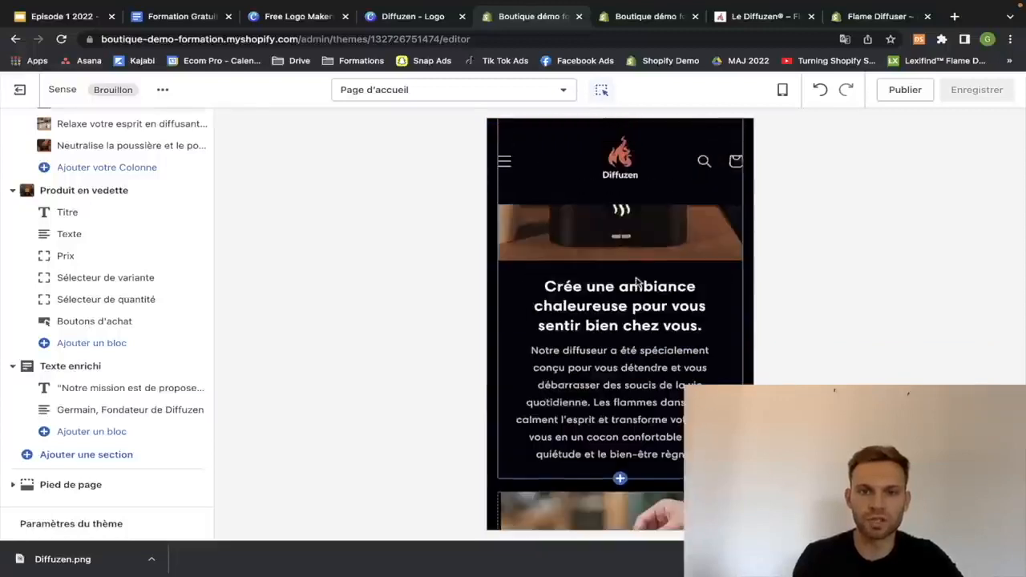
scroll(605, 278, "down", 15)
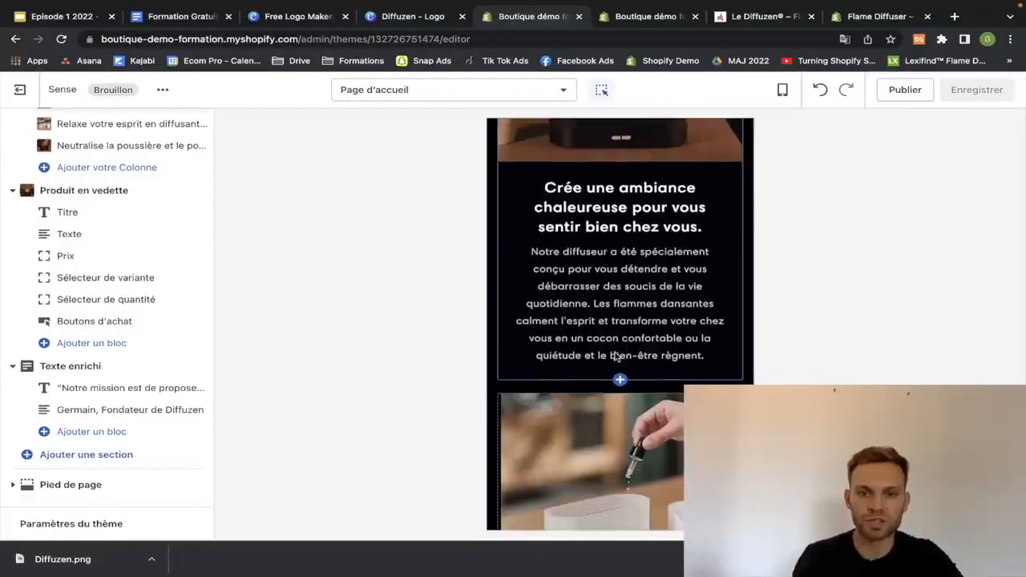
scroll(613, 383, "down", 3)
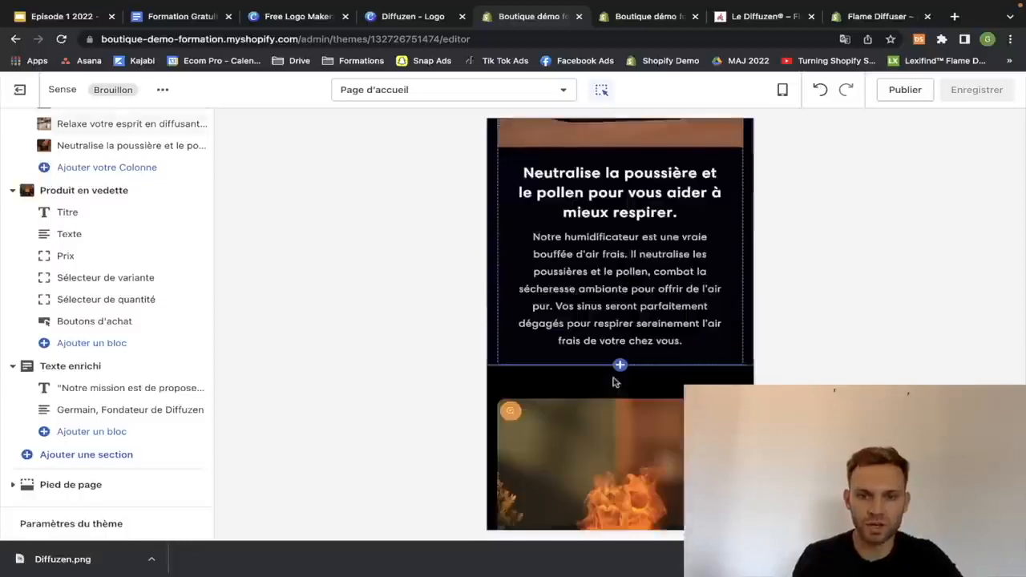
scroll(613, 382, "up", 20)
scroll(613, 383, "down", 1)
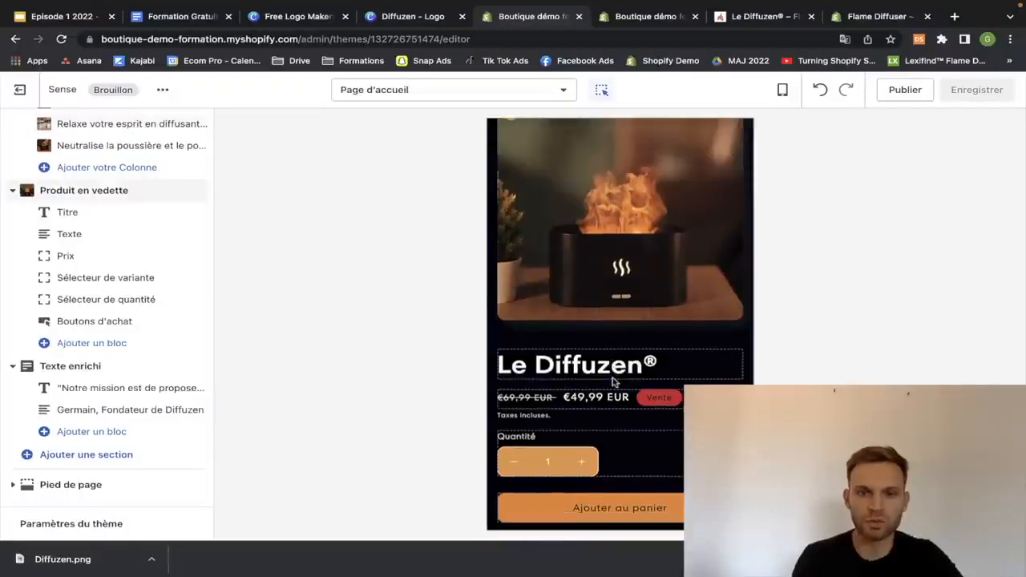
scroll(613, 370, "down", 5)
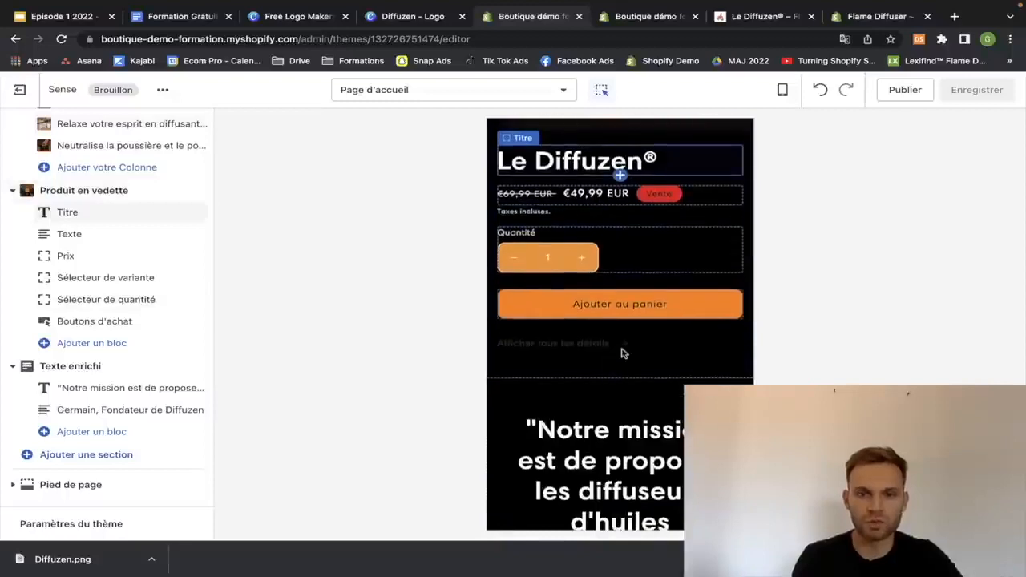
scroll(623, 353, "down", 2)
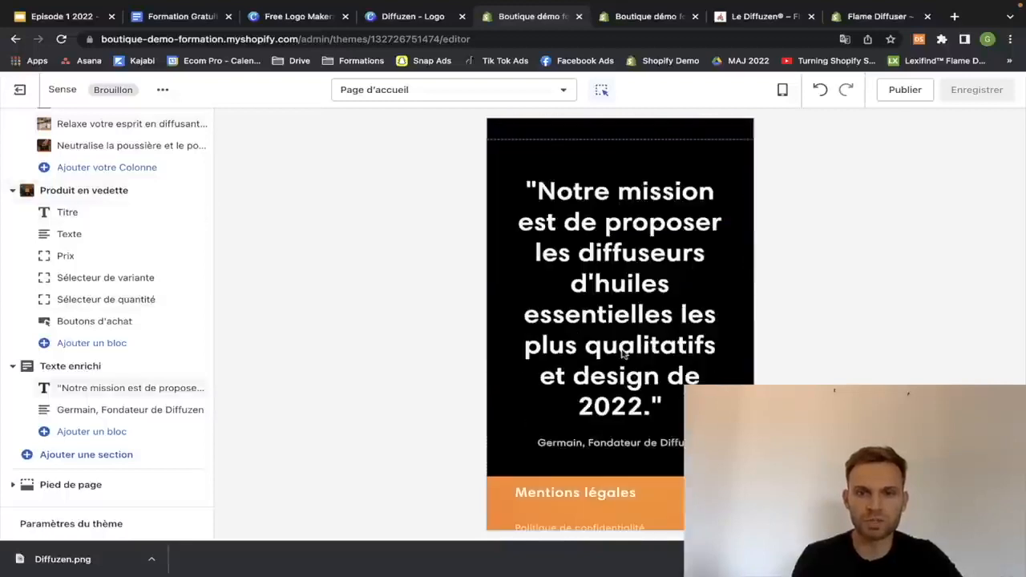
scroll(623, 352, "down", 3)
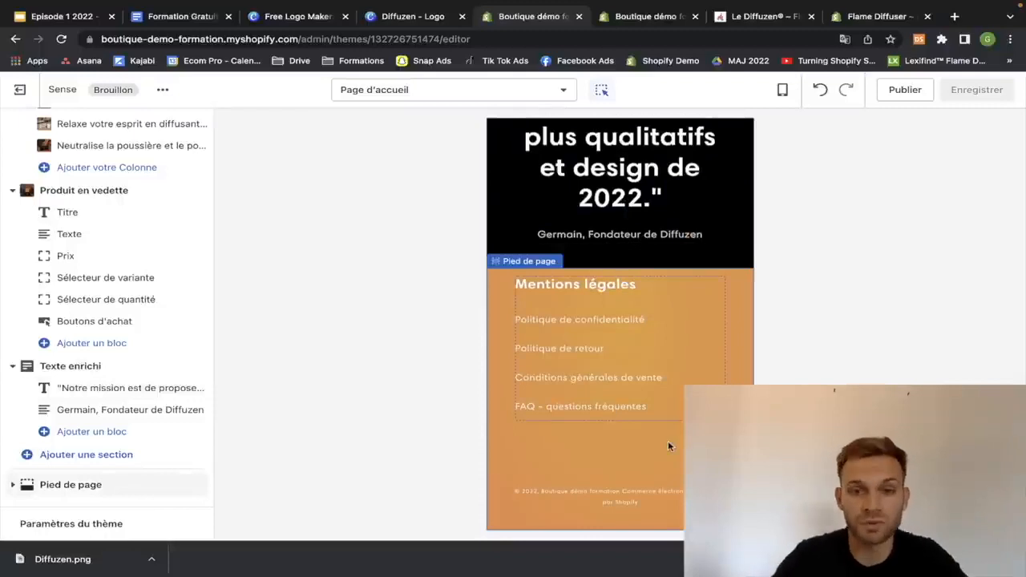
scroll(684, 373, "up", 10)
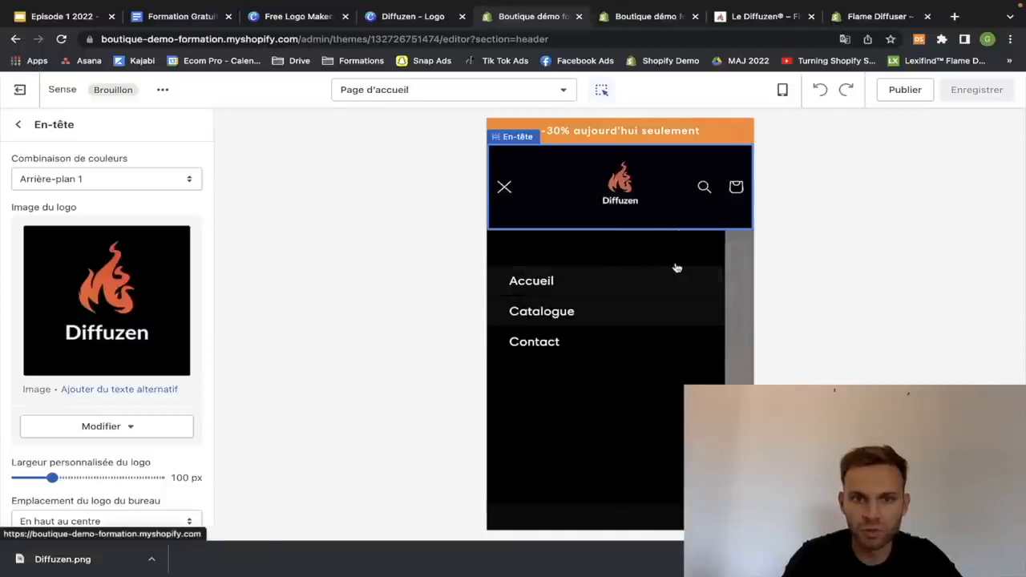
Step: Check the Contact and Catalogue links from the preview's mobile menu
left_click(536, 343)
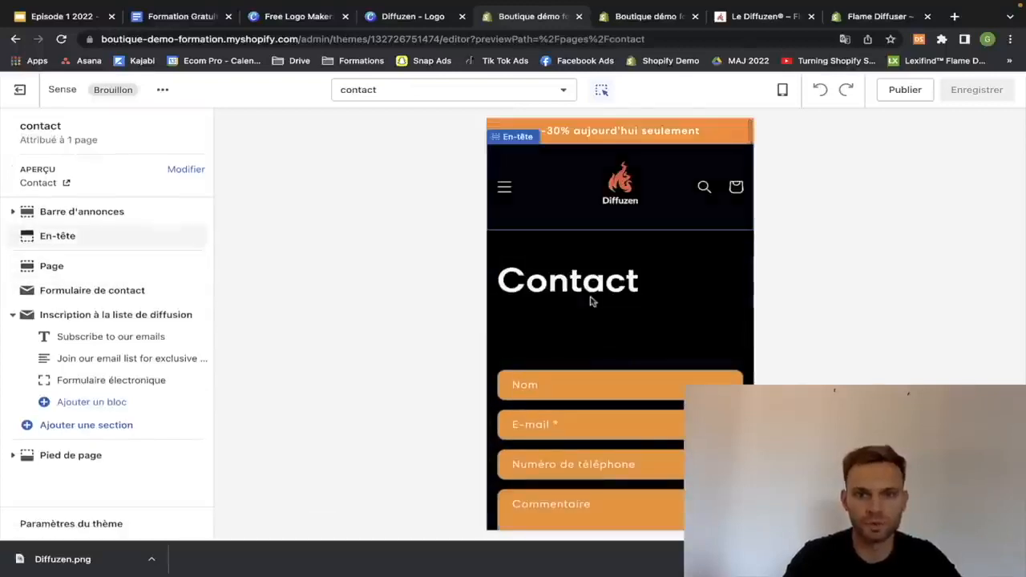
left_click(503, 192)
left_click(503, 189)
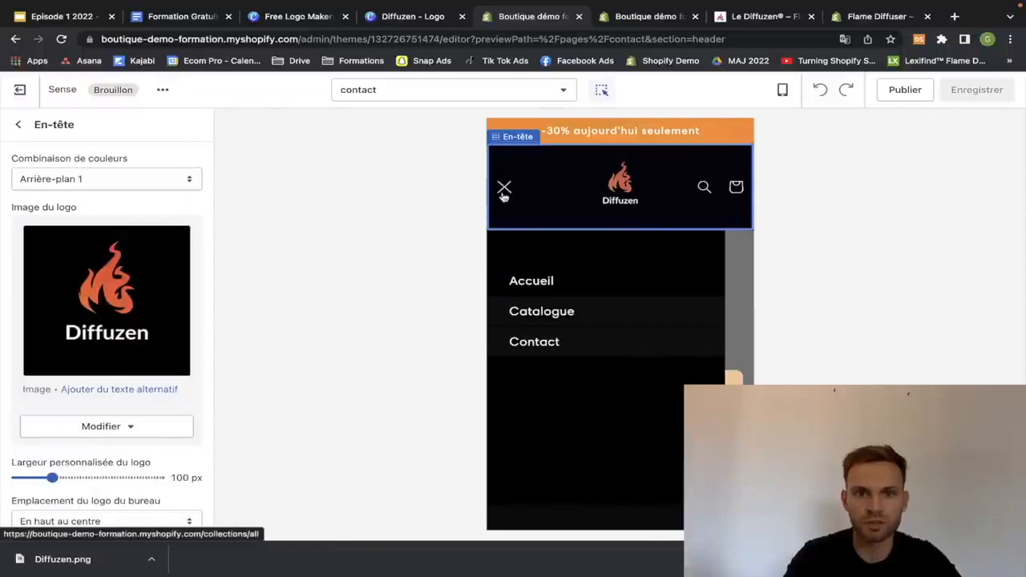
left_click(529, 317)
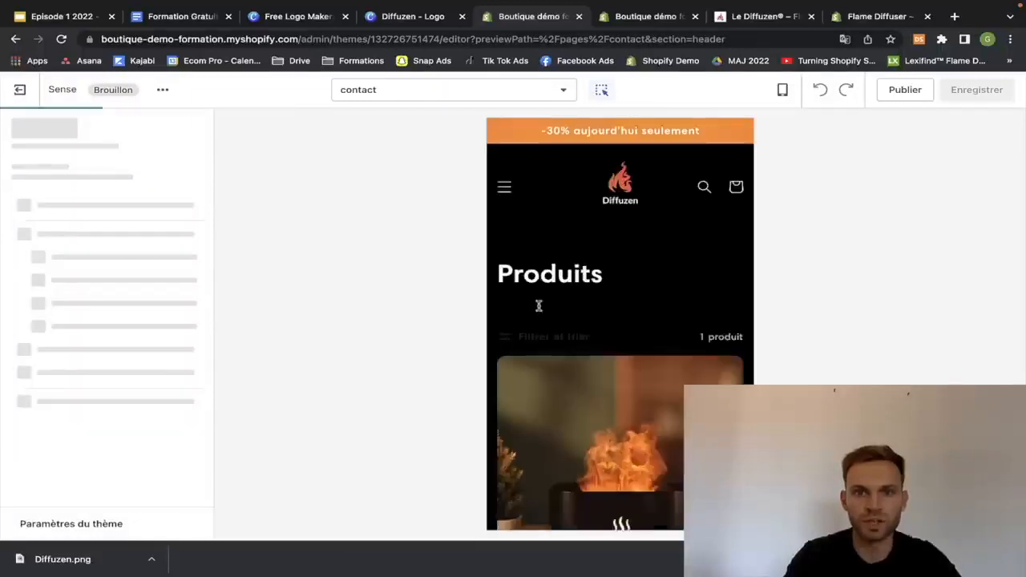
scroll(541, 309, "down", 4)
scroll(542, 310, "up", 2)
scroll(620, 290, "up", 1)
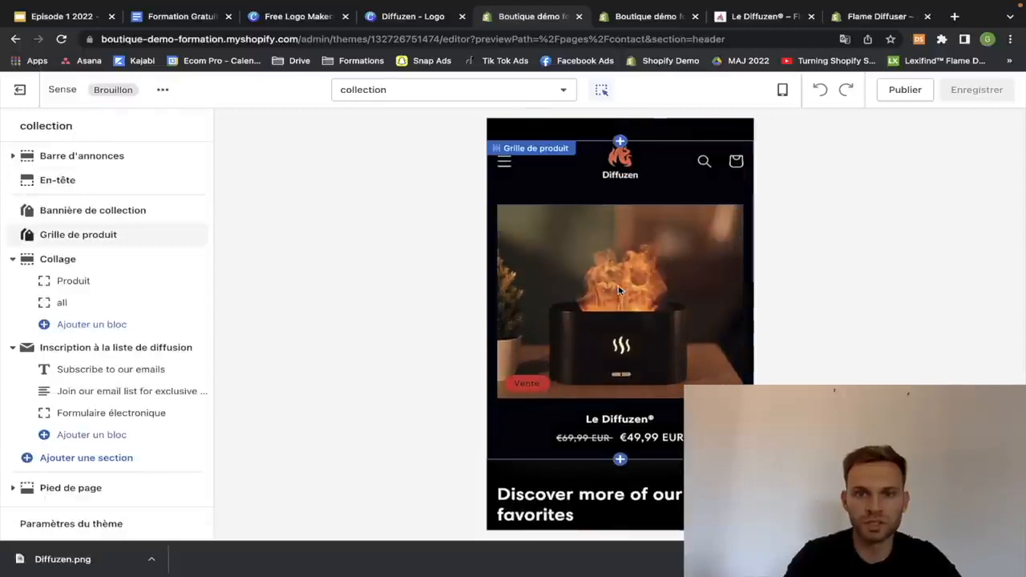
Step: Inspect the collection's product grid, recheck the mobile menu, and exit the theme editor
left_click(620, 290)
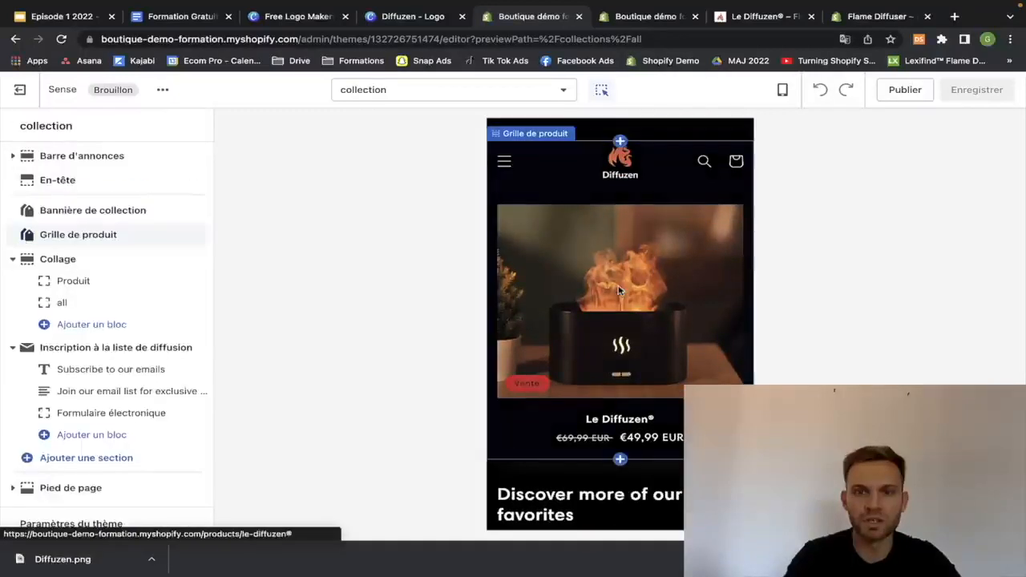
left_click(618, 291)
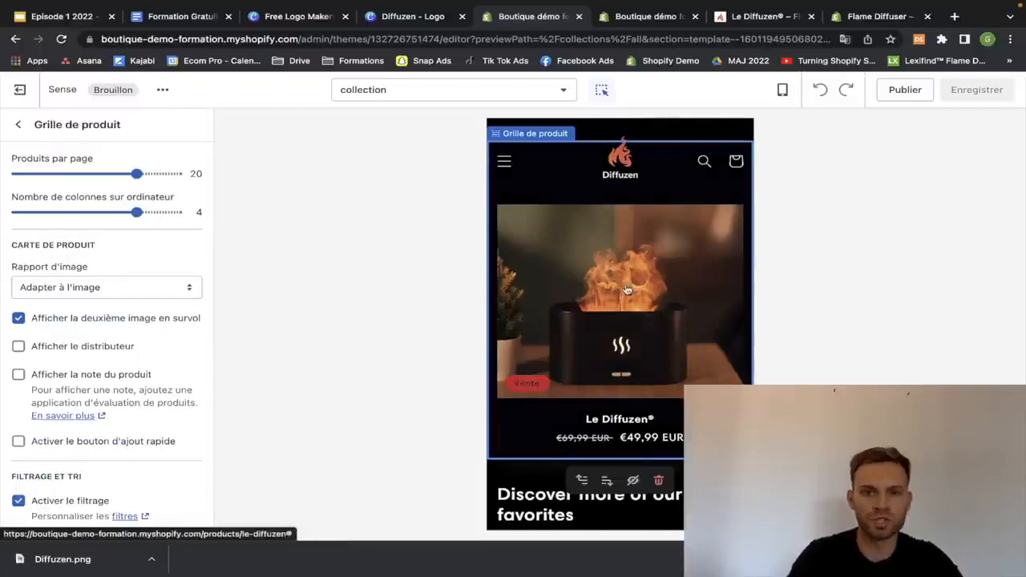
scroll(627, 290, "down", 5)
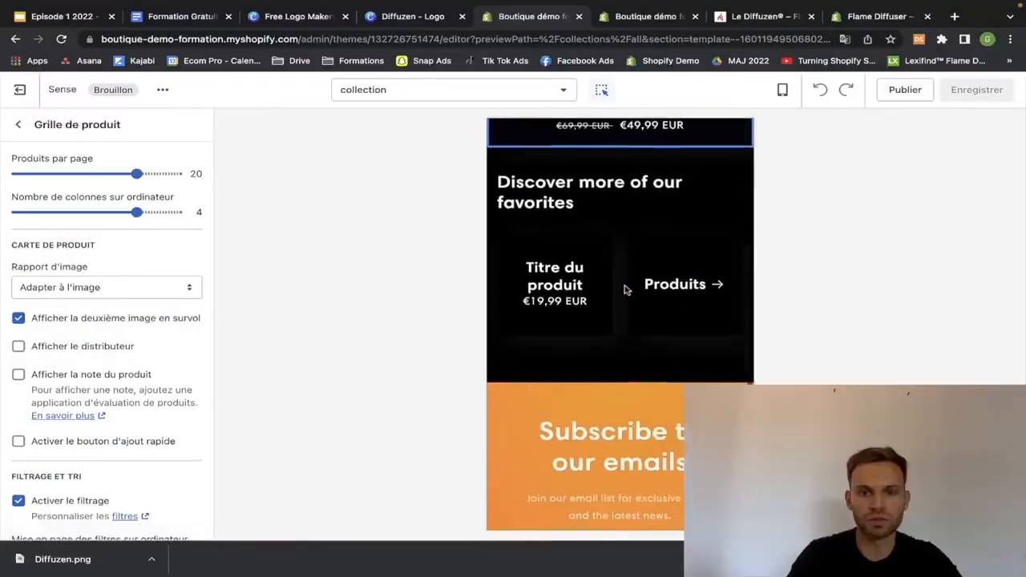
scroll(625, 289, "up", 10)
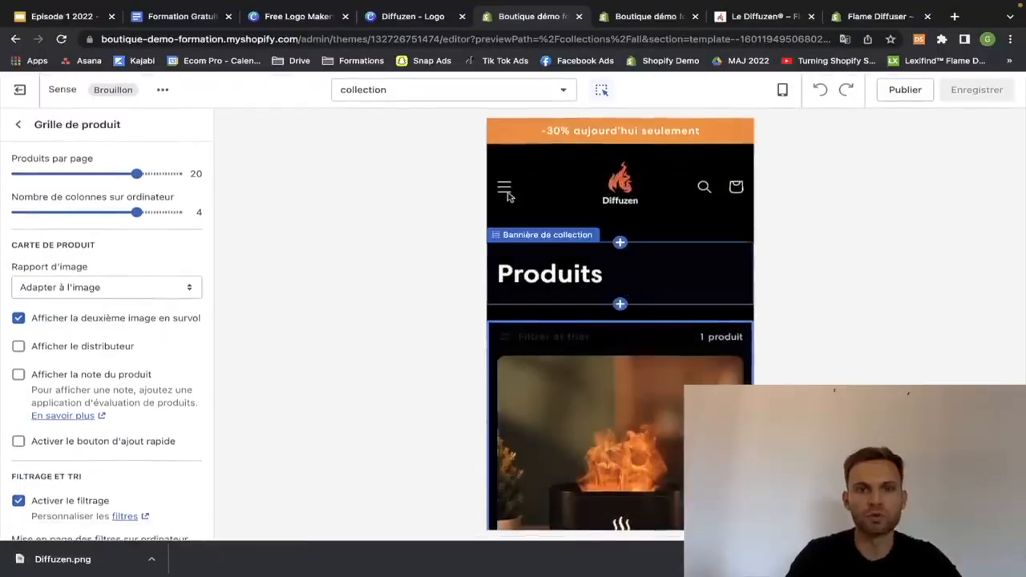
left_click(508, 197)
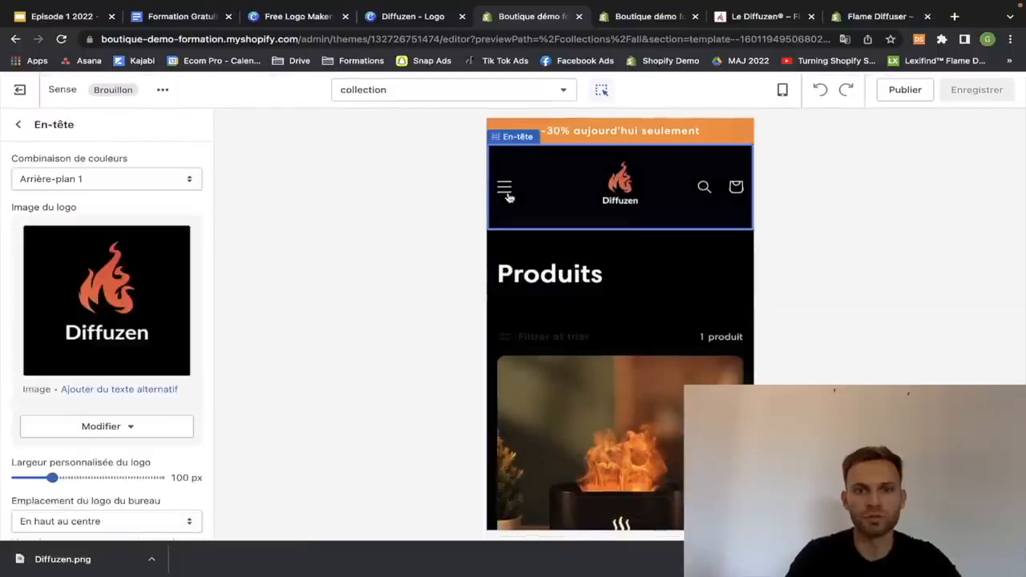
left_click(505, 193)
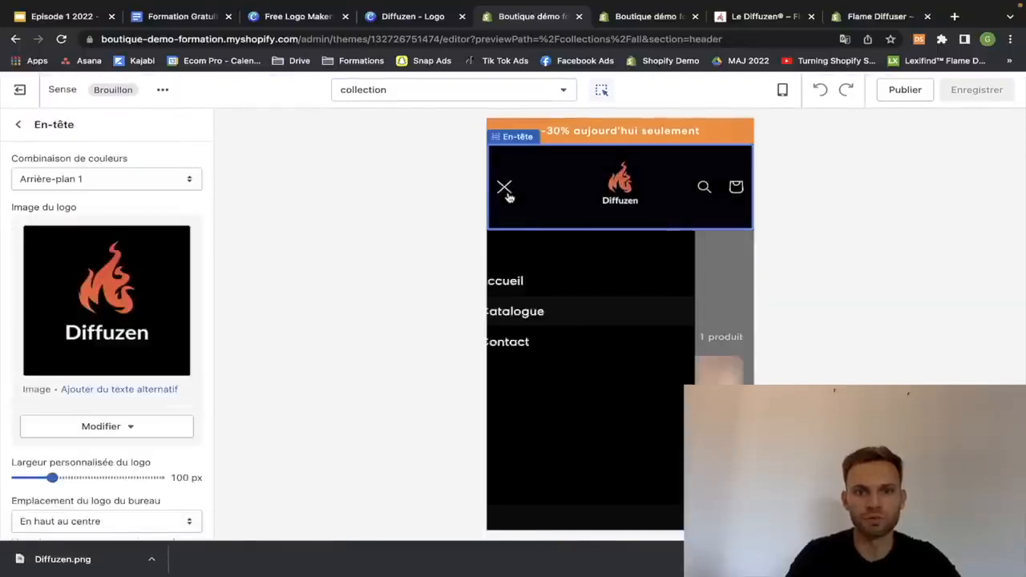
left_click(20, 90)
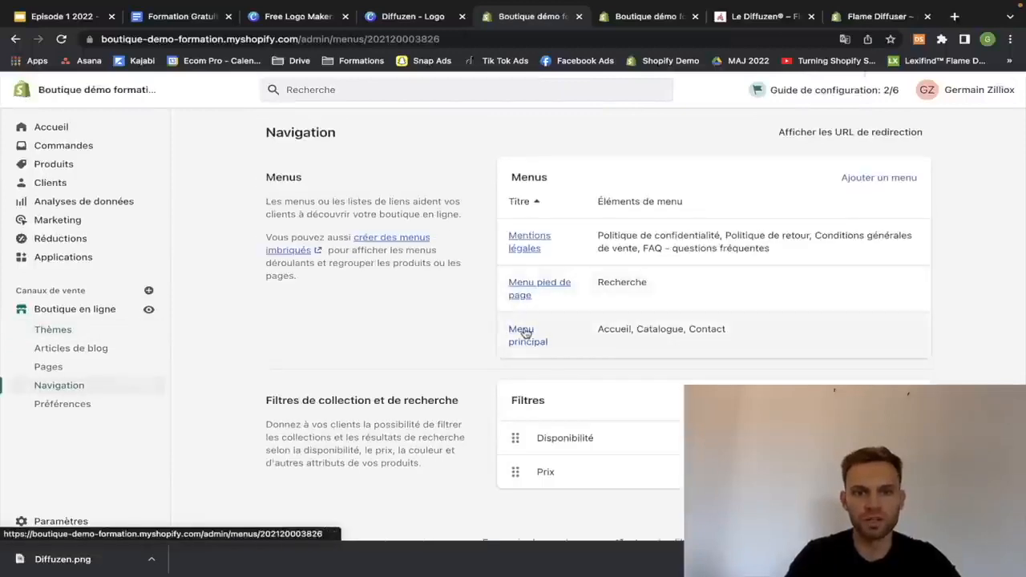
Step: Rename Menu principal's Catalogue item to Le Diffuzen®, link it to that product, and save
left_click(523, 331)
left_click(578, 328)
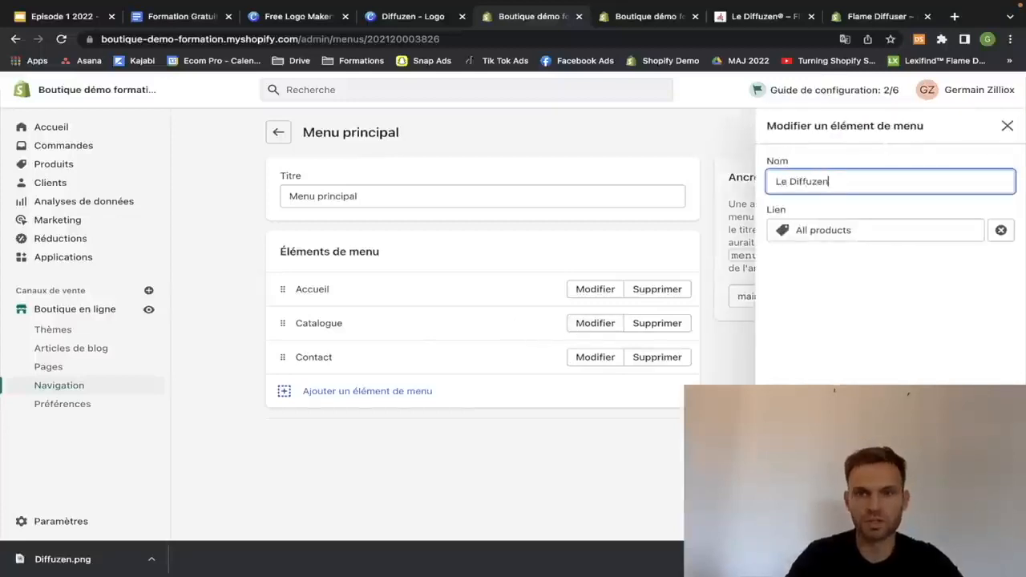
left_click(856, 232)
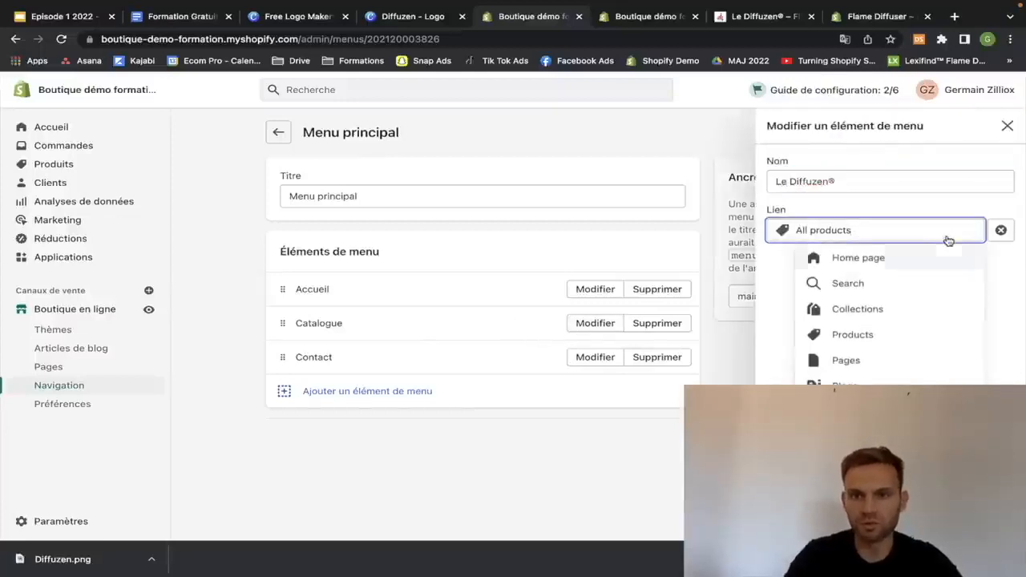
left_click(874, 334)
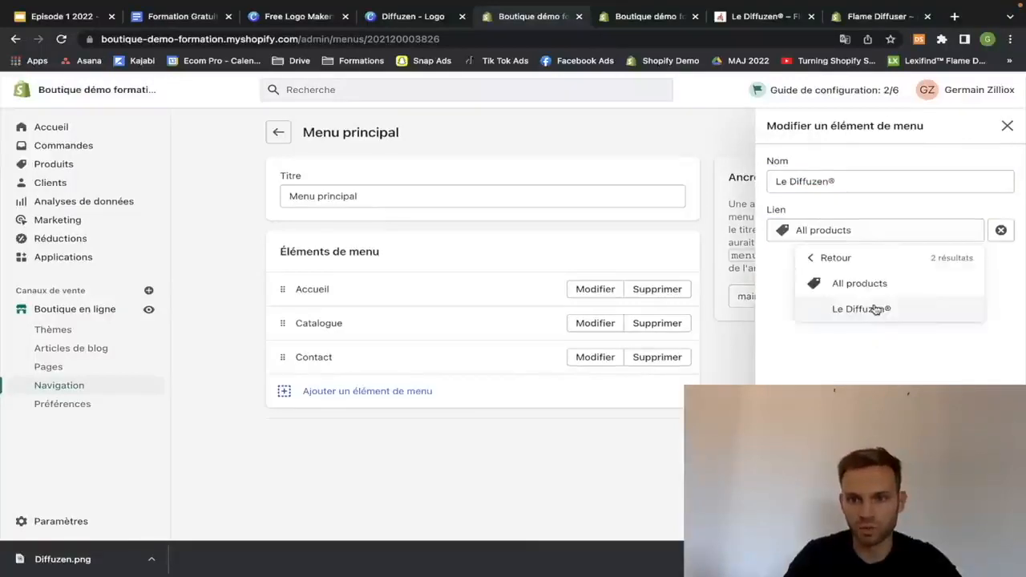
left_click(875, 309)
key("Return")
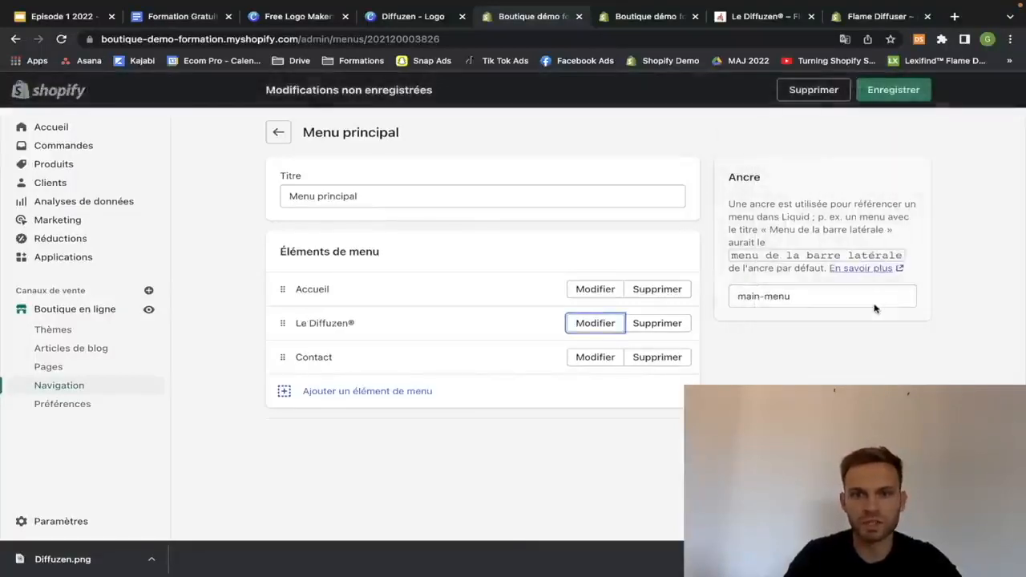
left_click(883, 95)
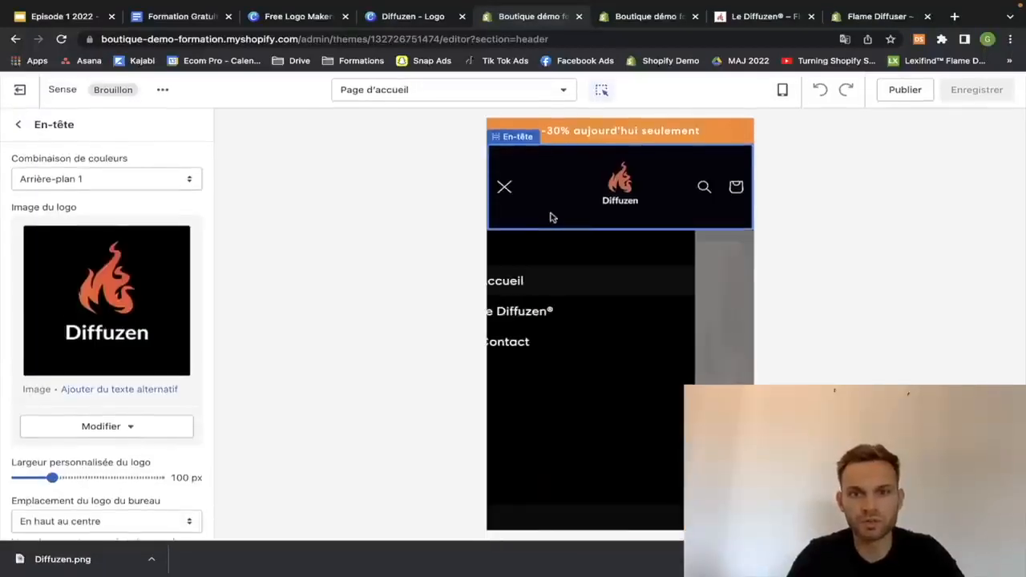
left_click(545, 314)
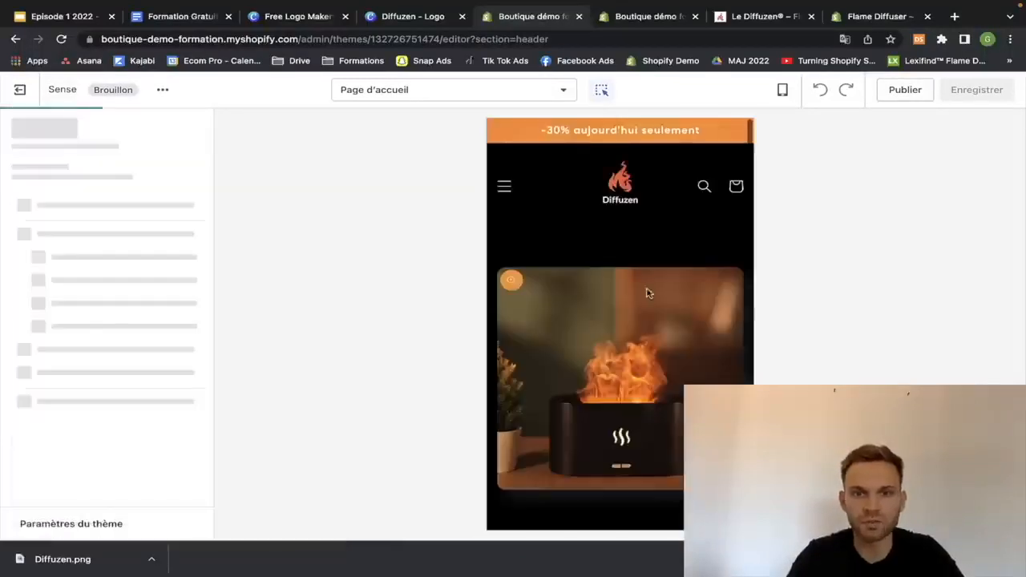
scroll(647, 293, "down", 15)
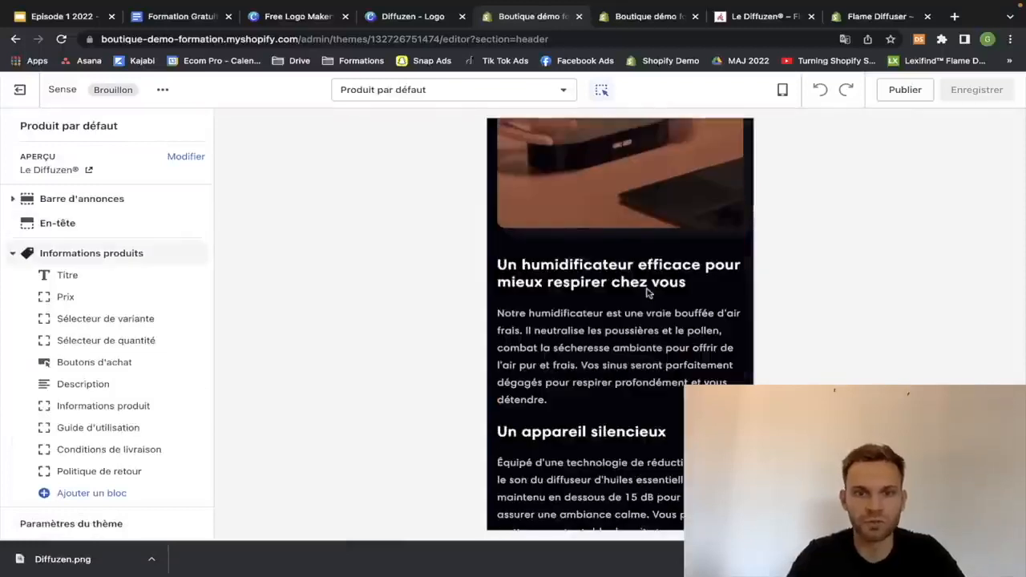
scroll(647, 293, "down", 8)
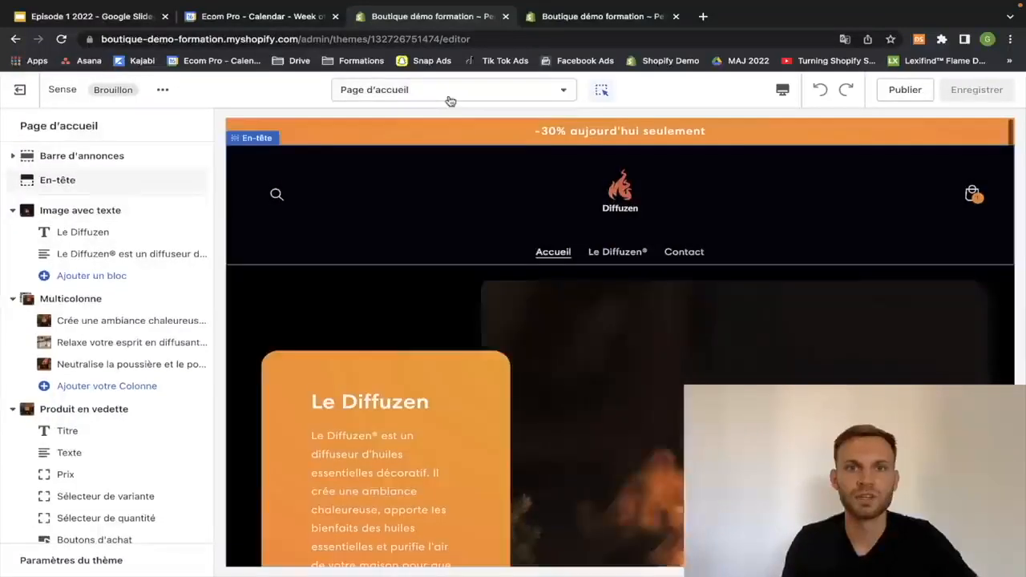
Step: Preview the Paiement (checkout) template in the theme editor
left_click(448, 98)
left_click(385, 403)
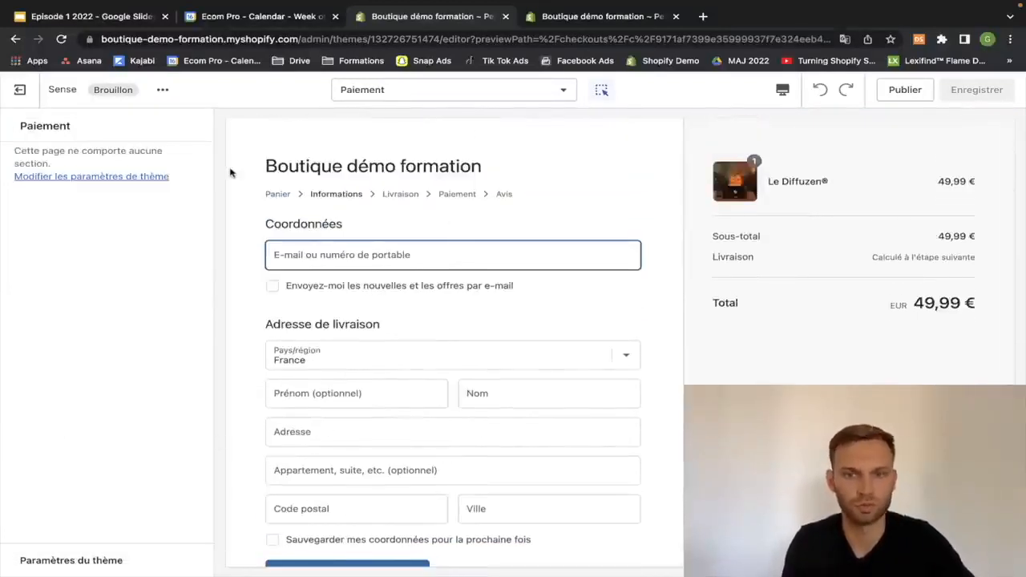
scroll(413, 400, "down", 2)
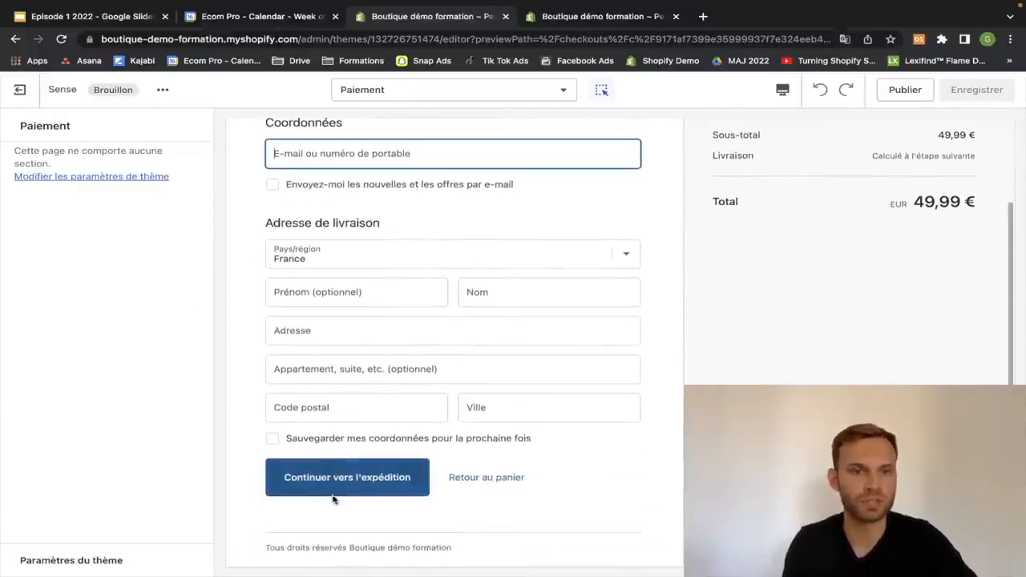
scroll(347, 478, "up", 2)
scroll(329, 473, "down", 1)
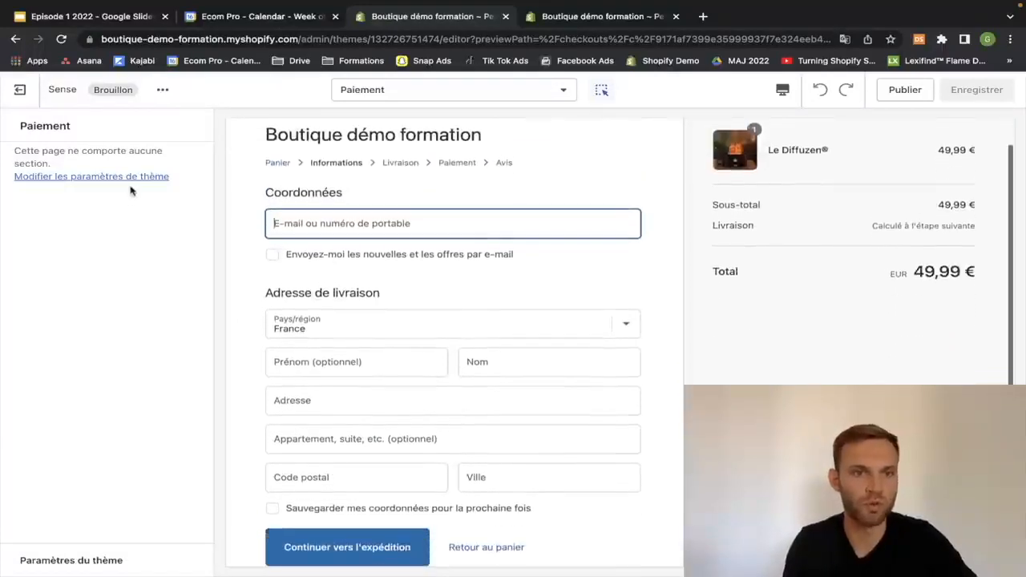
Step: Set the checkout Accents and Boutons colours to FF8900 and save
left_click(62, 178)
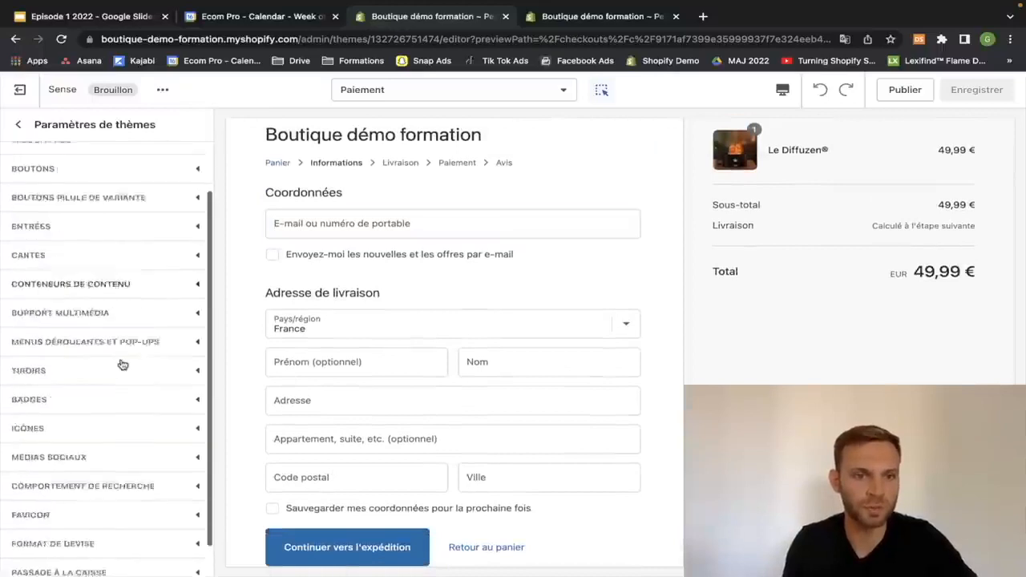
scroll(117, 334, "down", 10)
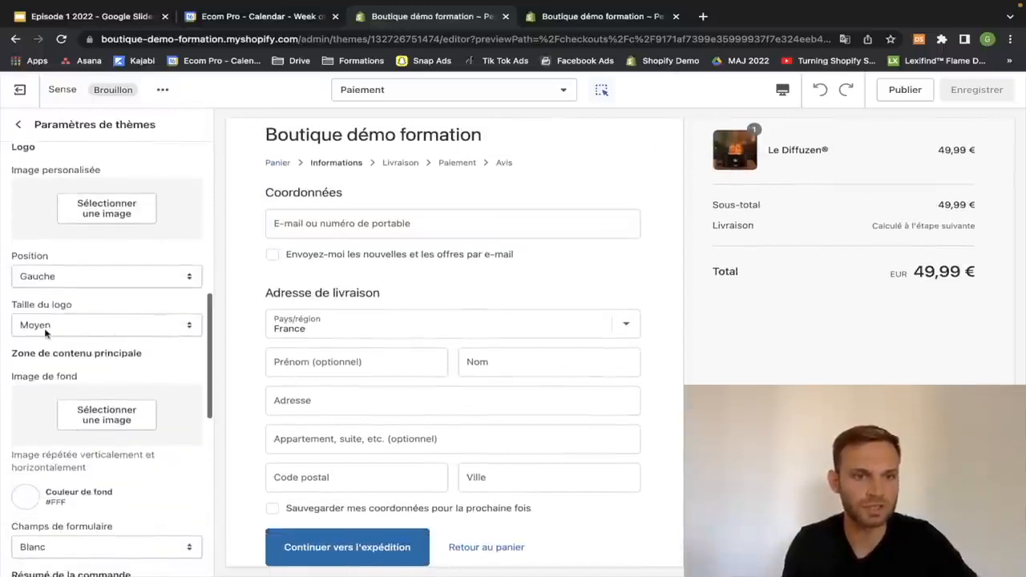
left_click(26, 409)
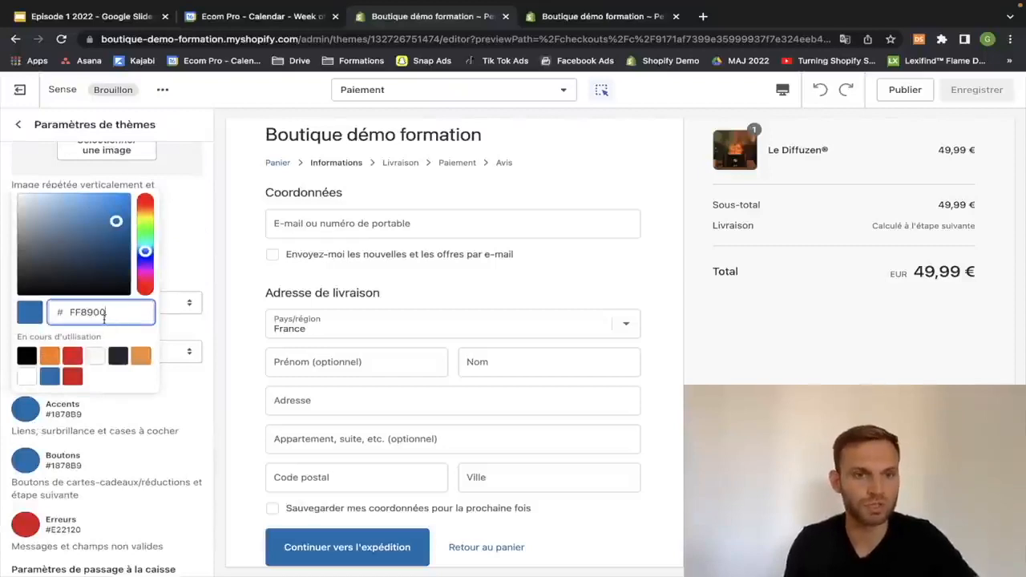
type("FF8900")
left_click(22, 471)
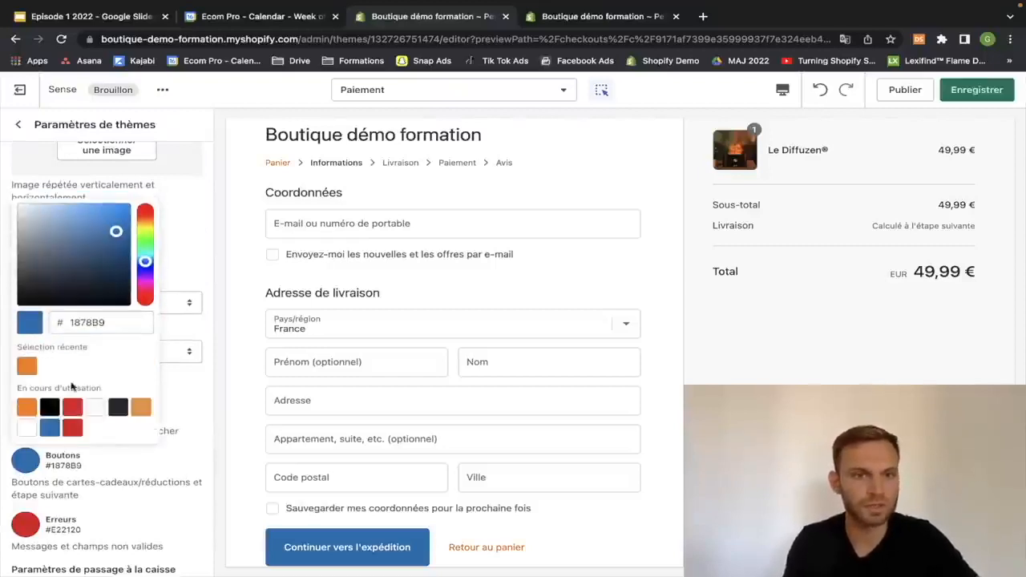
double_click(116, 323)
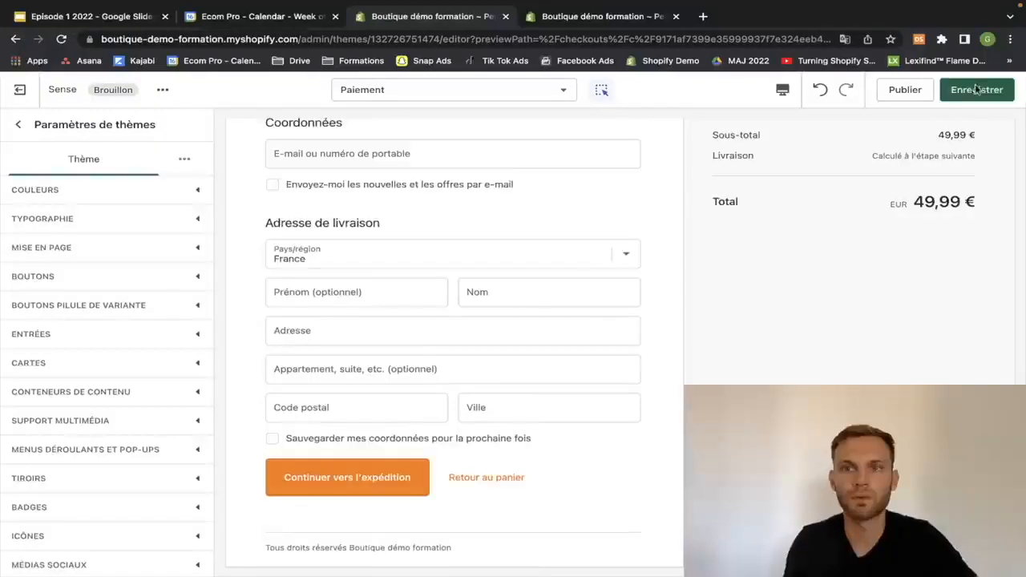
left_click(978, 89)
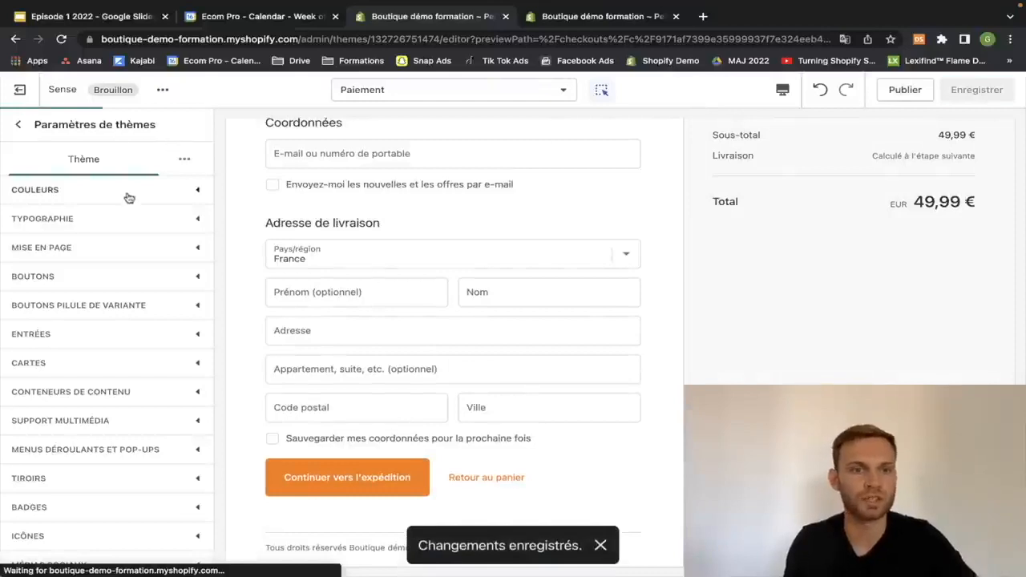
scroll(130, 208, "down", 2)
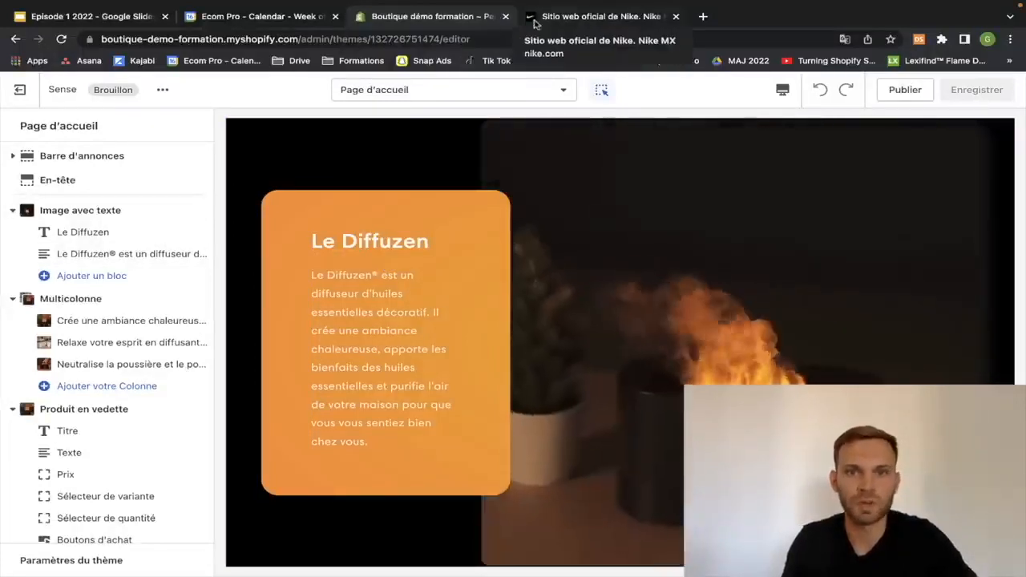
Step: Glance at the Nike site, then expand the Favicon section under theme settings
left_click(534, 23)
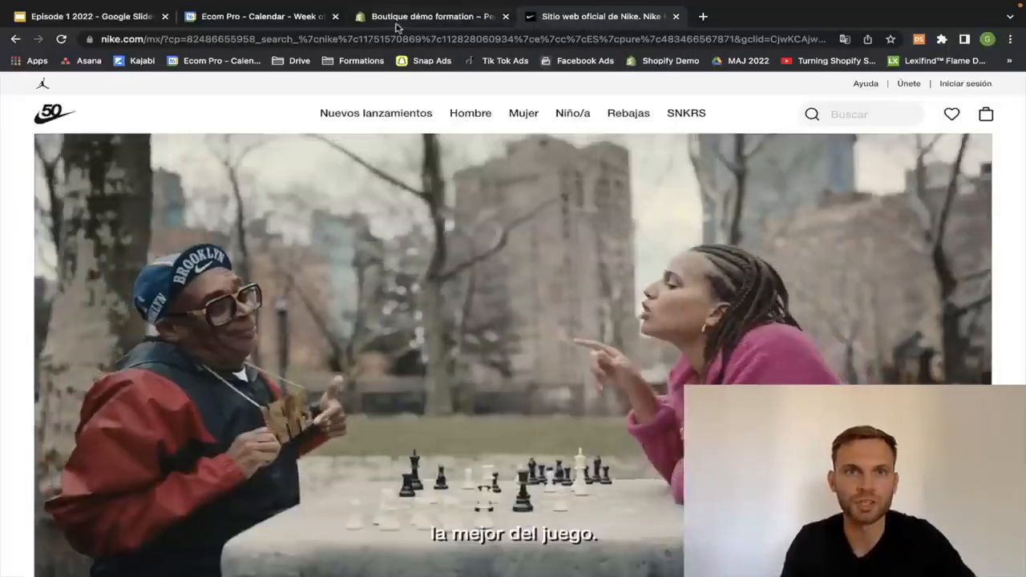
left_click(396, 24)
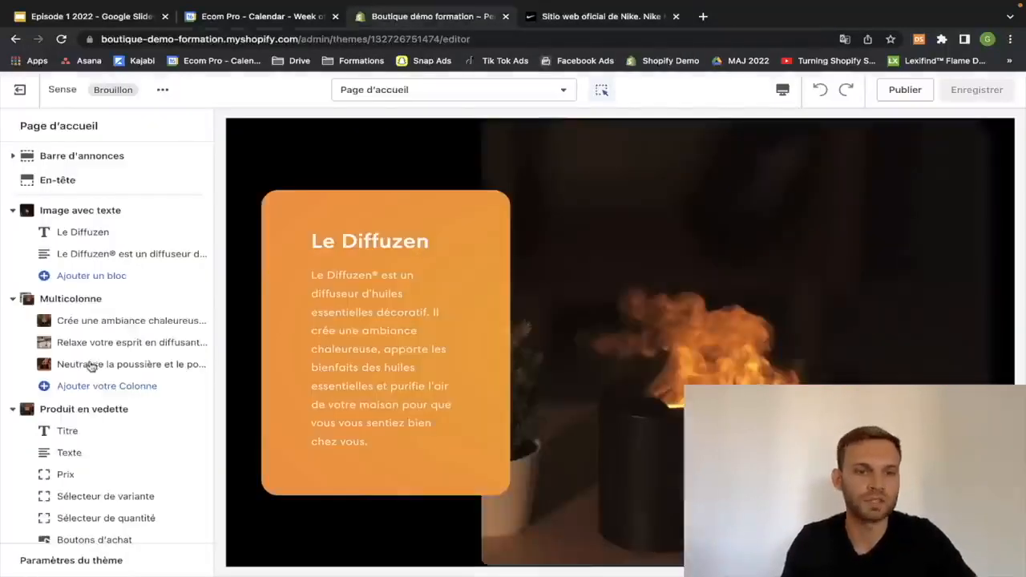
scroll(92, 365, "down", 3)
left_click(72, 560)
scroll(143, 367, "down", 3)
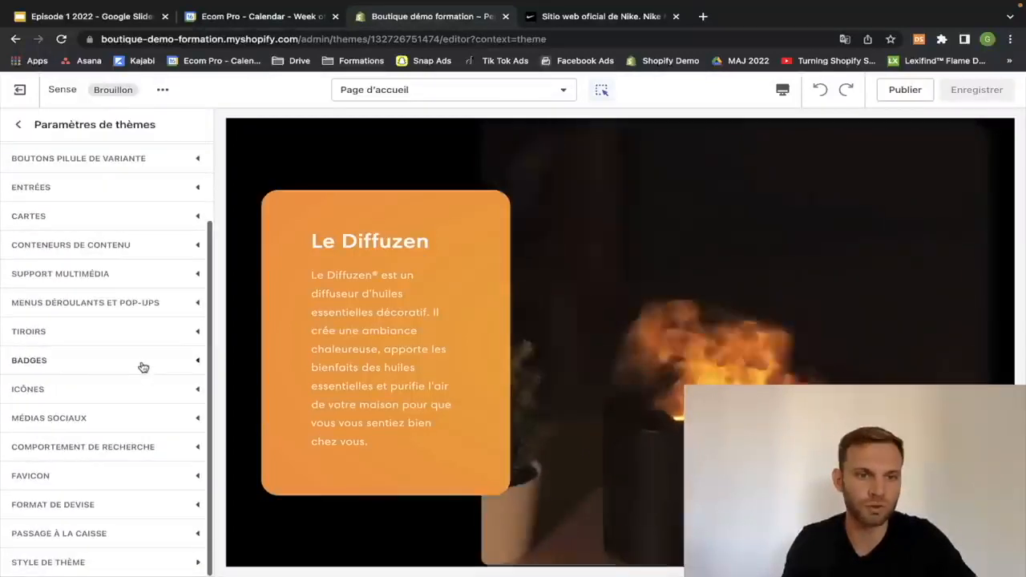
left_click(59, 476)
scroll(68, 449, "down", 2)
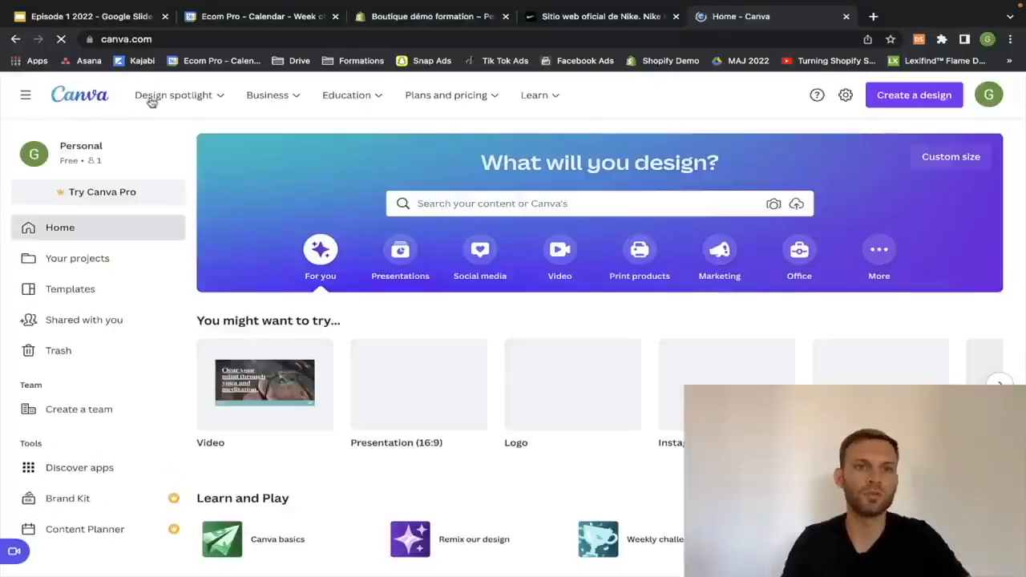
Step: Start a new Canva logo design from the OnFire flame template
mouse_move(153, 97)
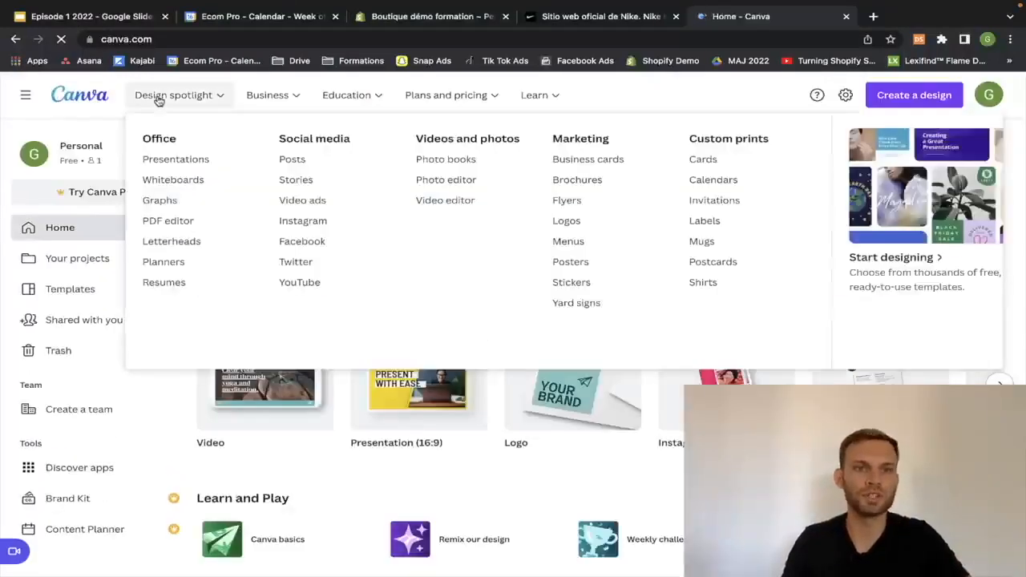
left_click(564, 228)
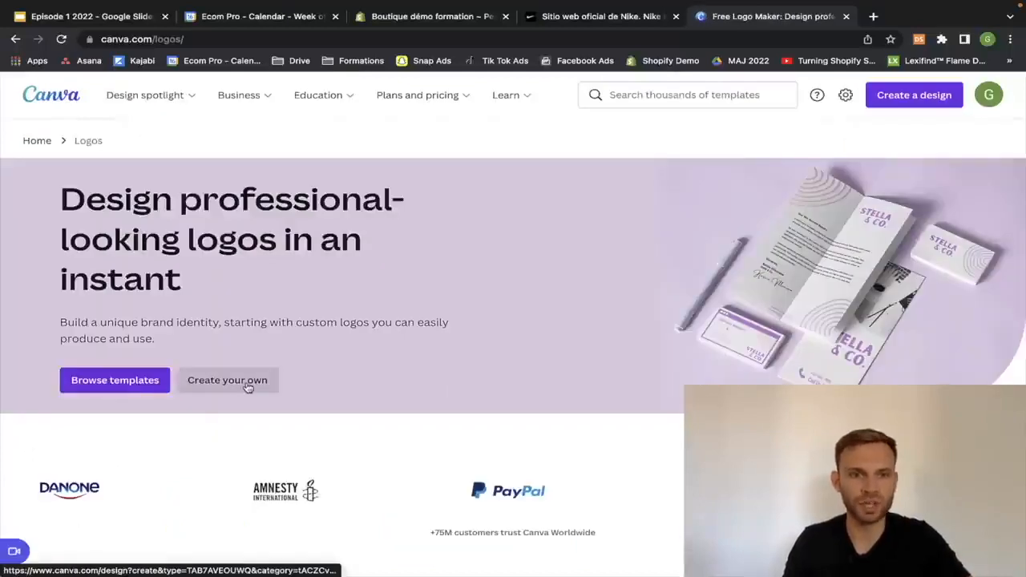
left_click(233, 380)
left_click(120, 264)
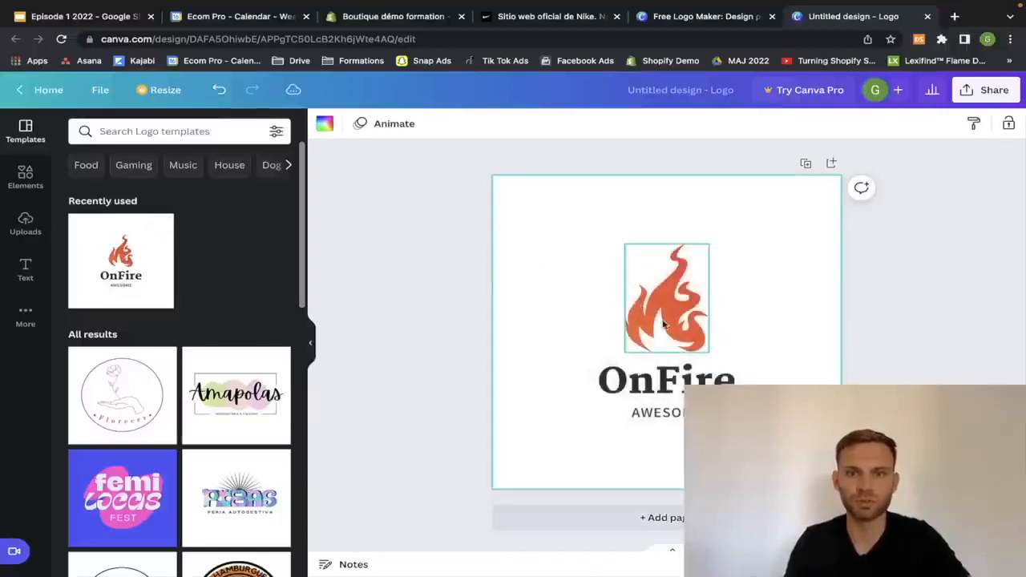
Step: Delete the OnFire text and enlarge the flame to fill the page
left_click(676, 400)
key("Delete")
left_click(665, 305)
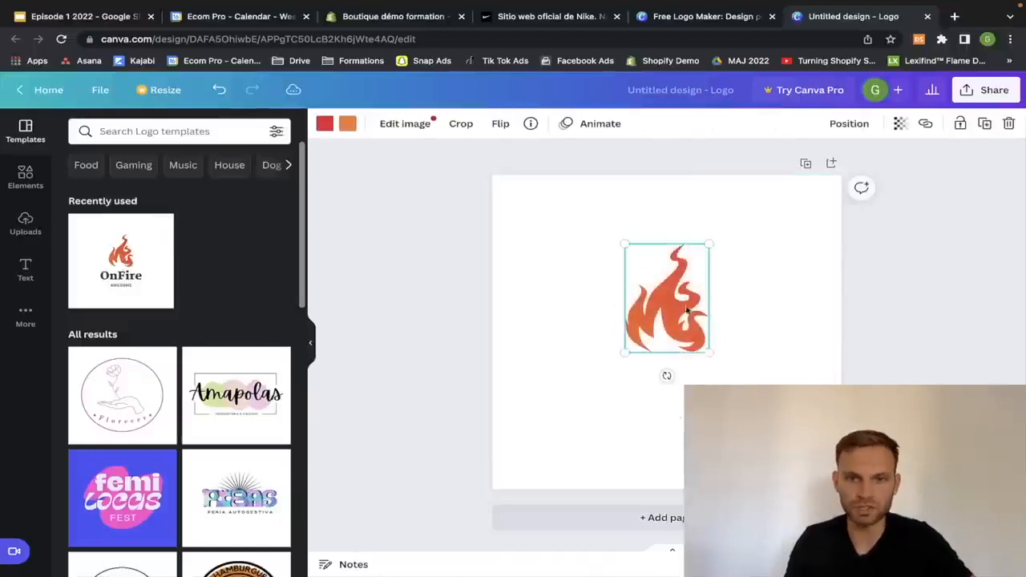
left_click_drag(711, 354, 799, 470)
left_click_drag(726, 381, 679, 361)
left_click_drag(759, 222, 782, 192)
left_click(783, 326)
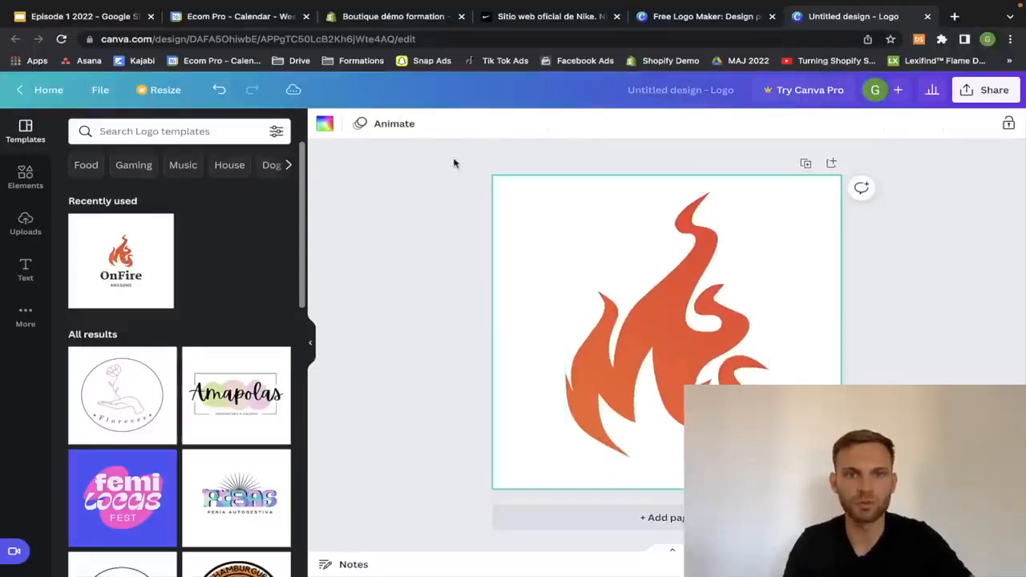
Step: Make the page background black and download the logo as a PNG
left_click(323, 124)
left_click(80, 312)
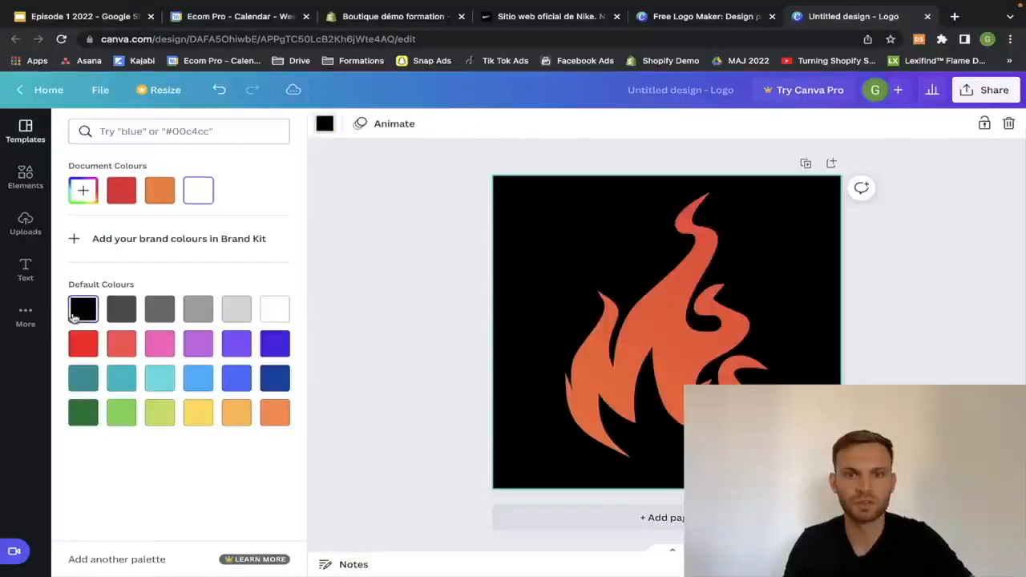
left_click(343, 282)
left_click(994, 91)
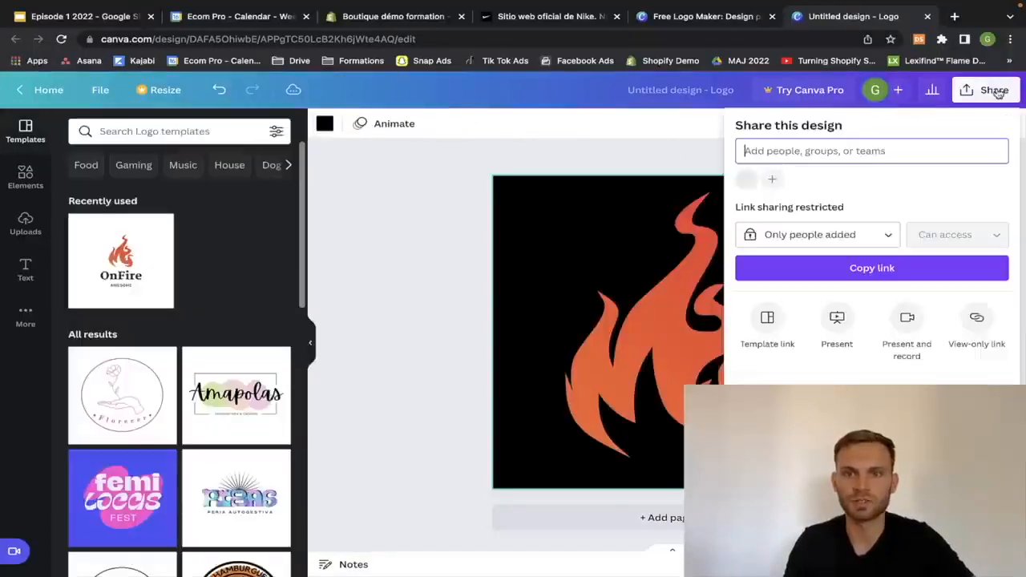
left_click(850, 403)
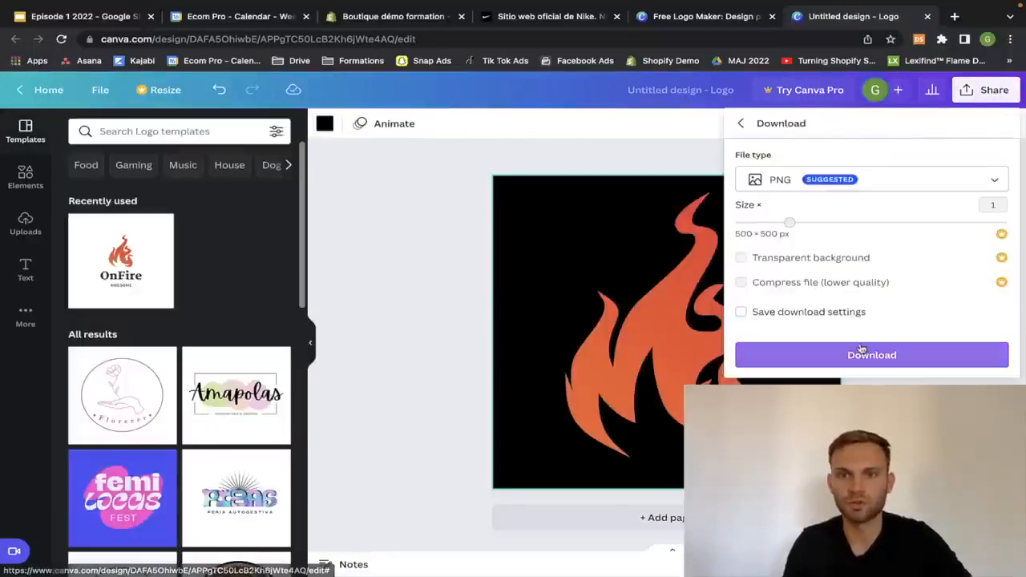
left_click(863, 355)
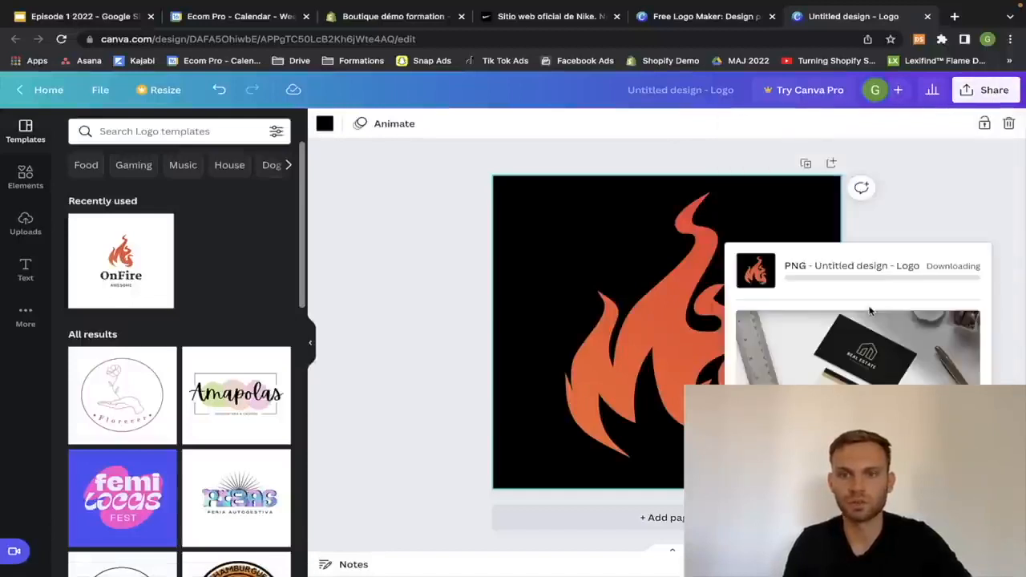
left_click(392, 16)
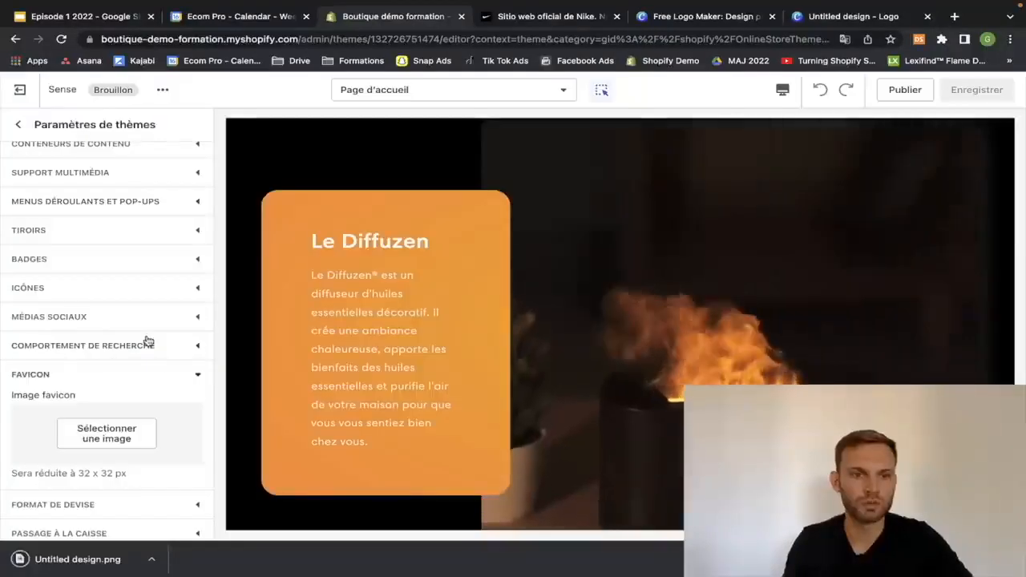
Step: Set the theme favicon to the orange flame image, save, and begin publishing Sense
left_click(119, 439)
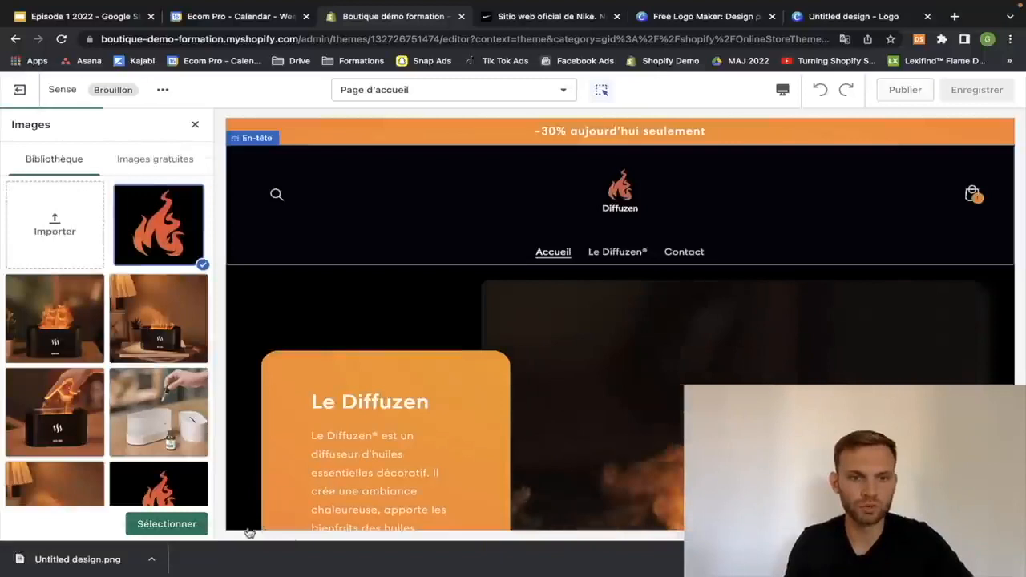
left_click(180, 525)
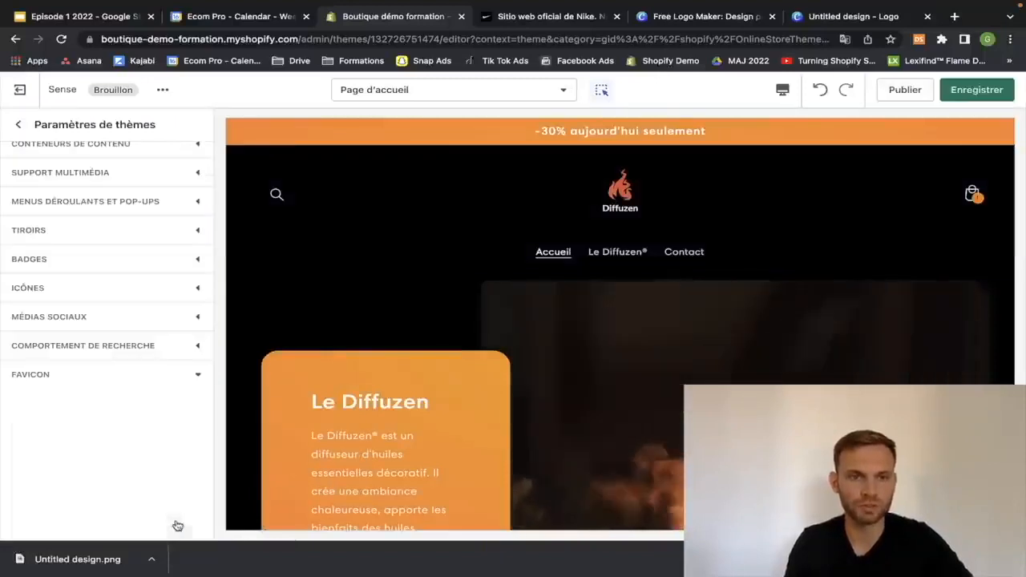
left_click(961, 97)
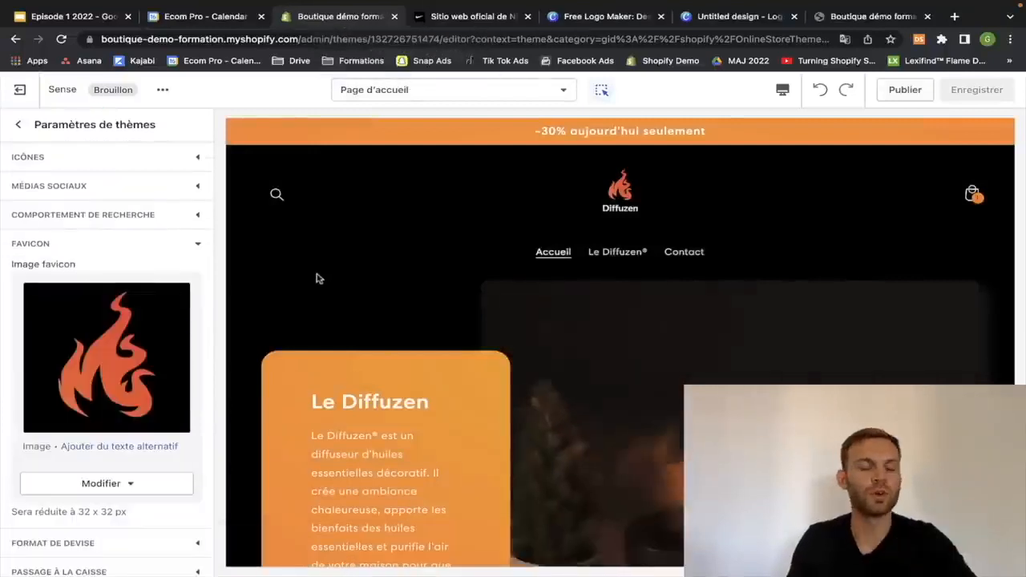
left_click(892, 92)
Step: Confirm publishing Sense live and review the Le Diffuzen® product page on le-diffuzen.com
left_click(691, 373)
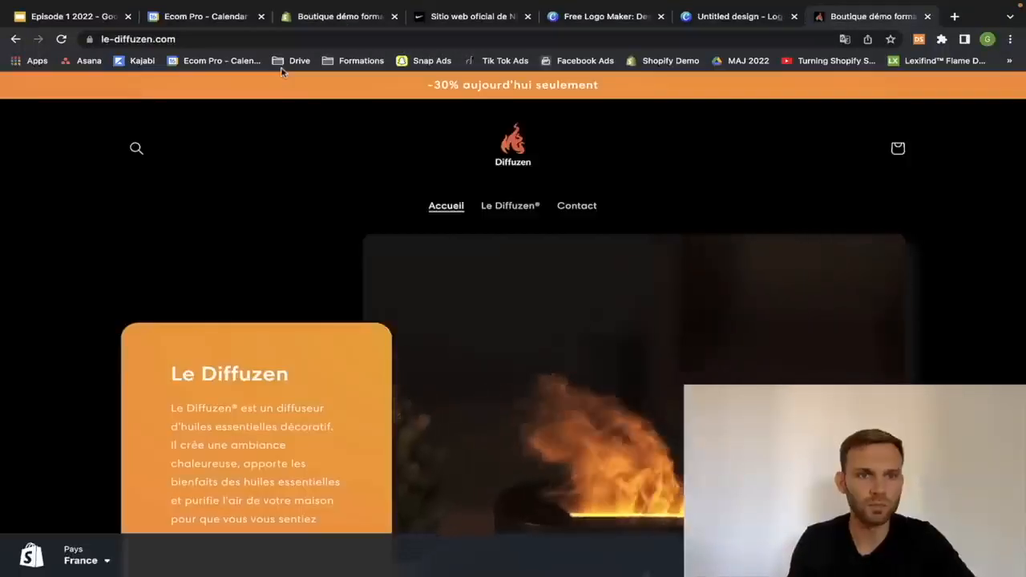
left_click(102, 39)
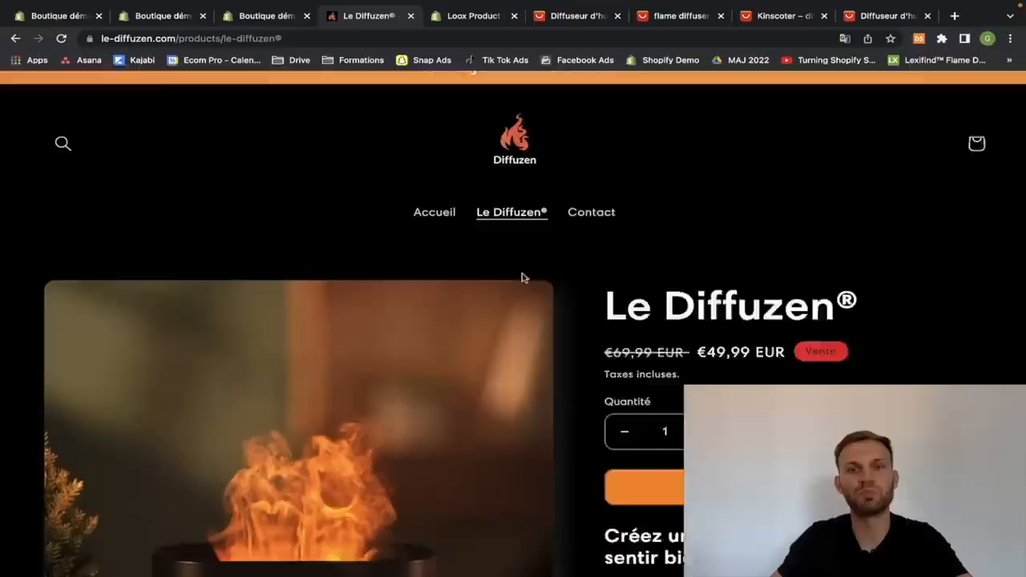
scroll(525, 277, "down", 10)
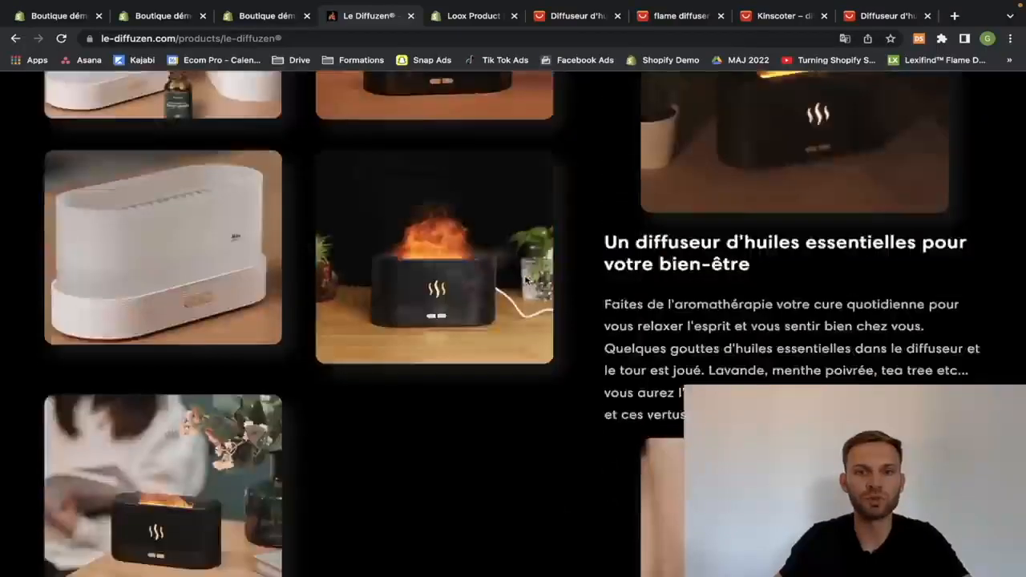
scroll(525, 276, "down", 10)
scroll(525, 277, "up", 10)
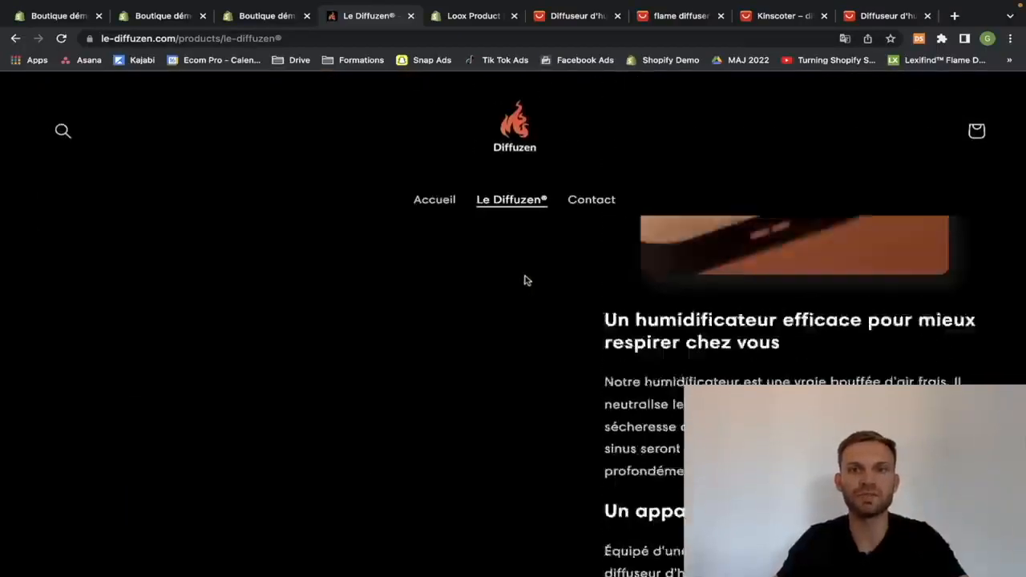
scroll(525, 280, "up", 10)
left_click(481, 16)
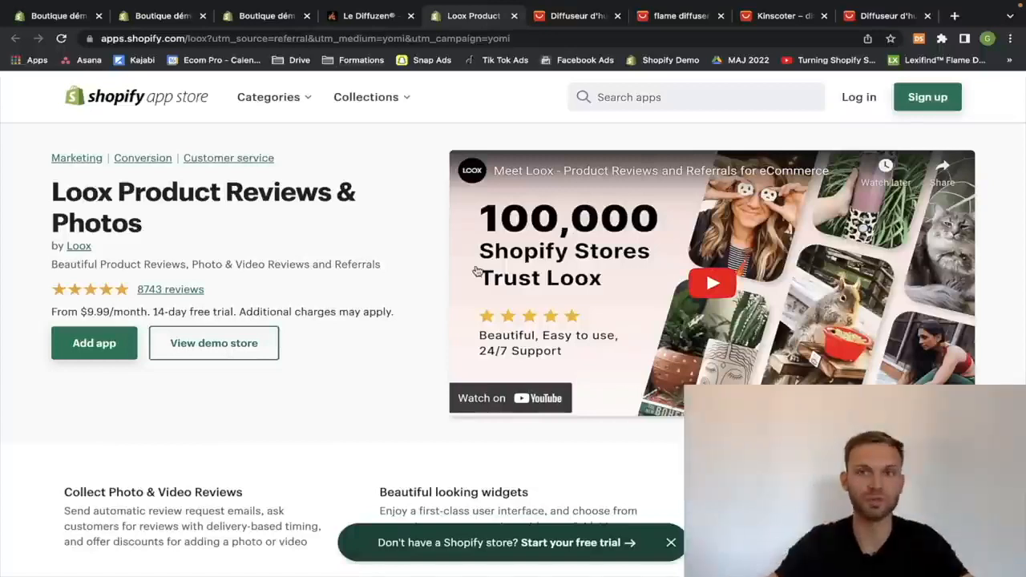
Step: Install Loox Product Reviews & Photos and start the Growth plan's 30-day trial
left_click(91, 341)
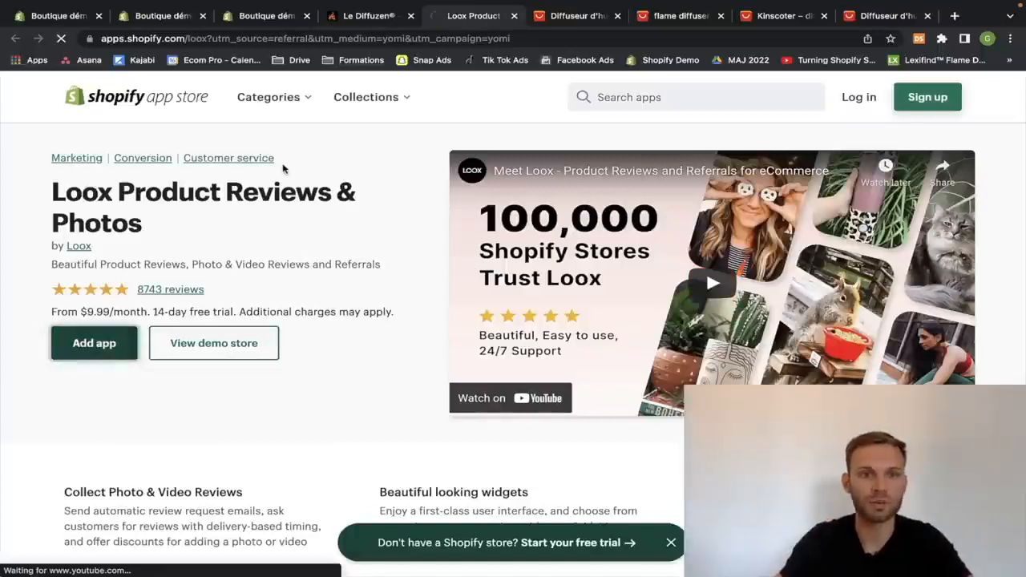
left_click(279, 360)
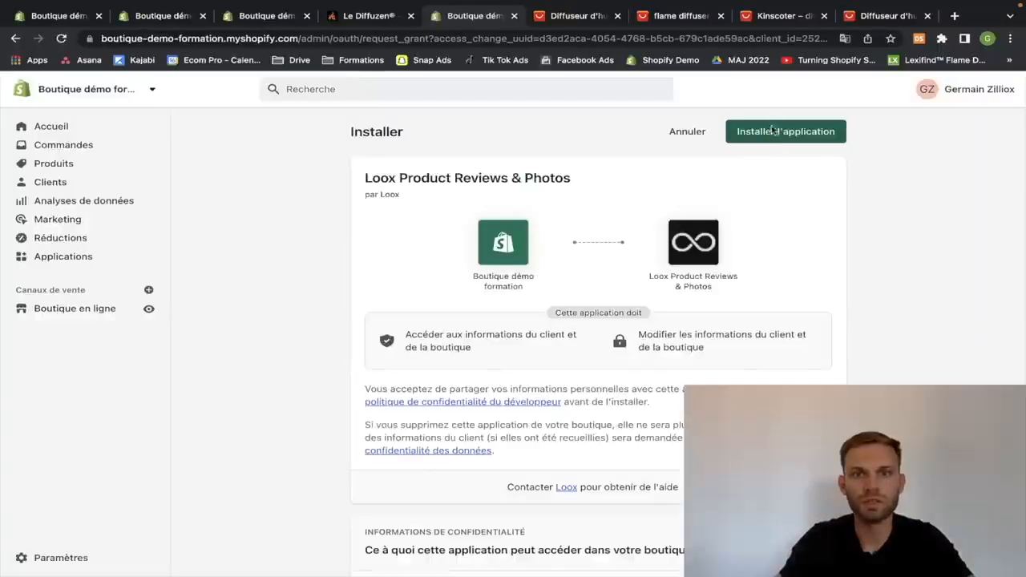
left_click(781, 136)
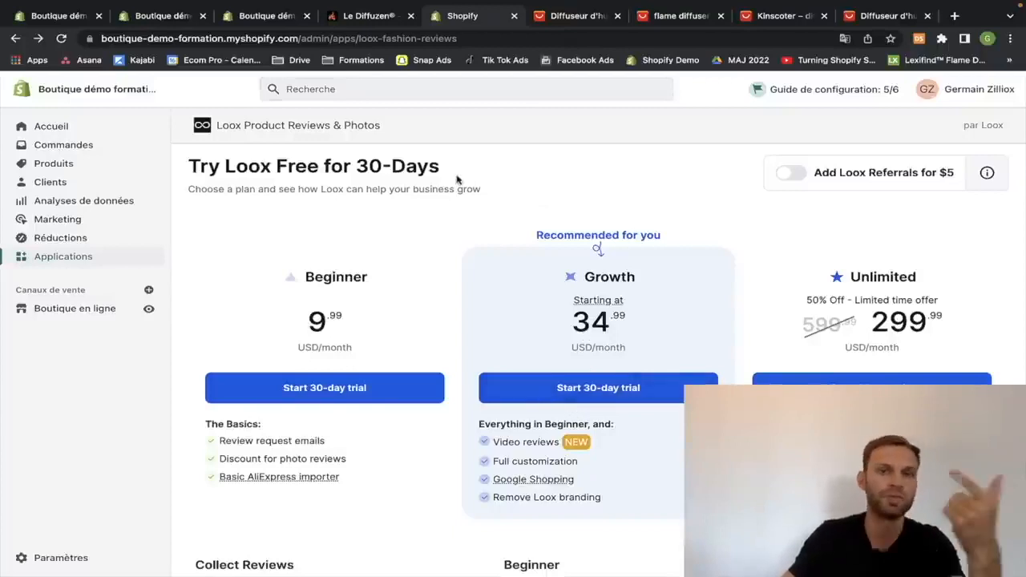
left_click_drag(456, 180, 324, 167)
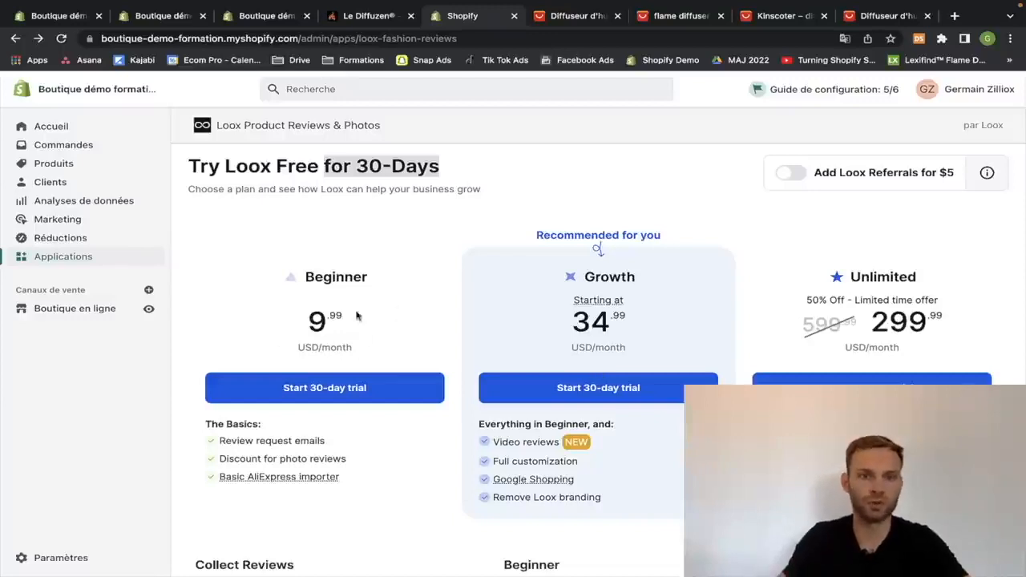
left_click(584, 397)
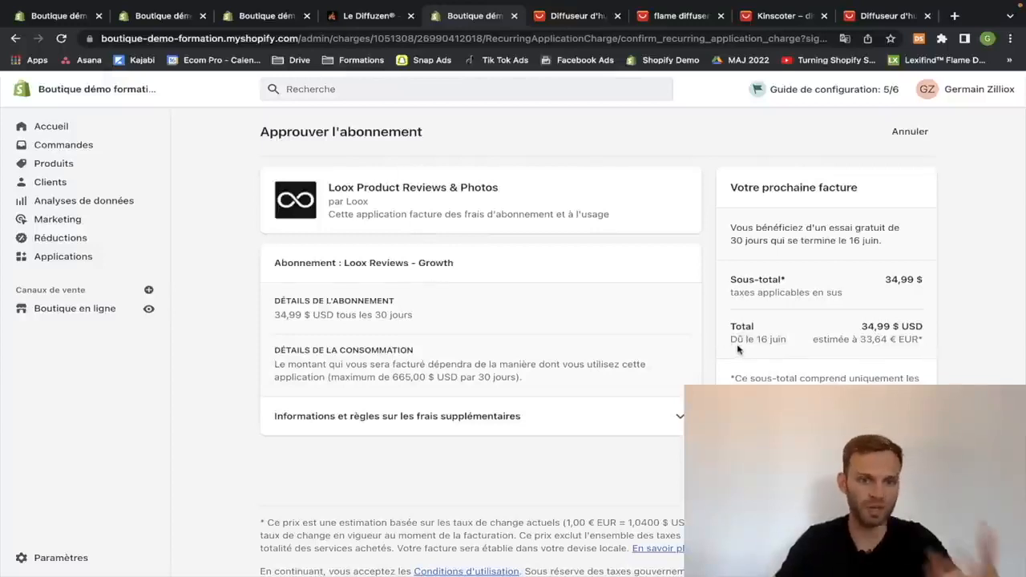
Step: Approve the Growth subscription and set the review star colour to ff8900
left_click(800, 464)
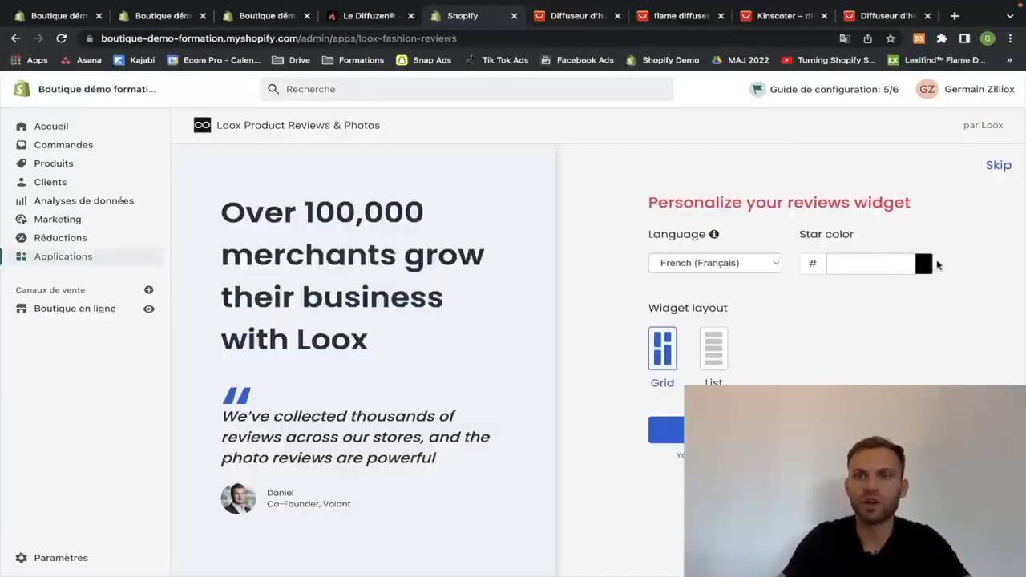
left_click(926, 264)
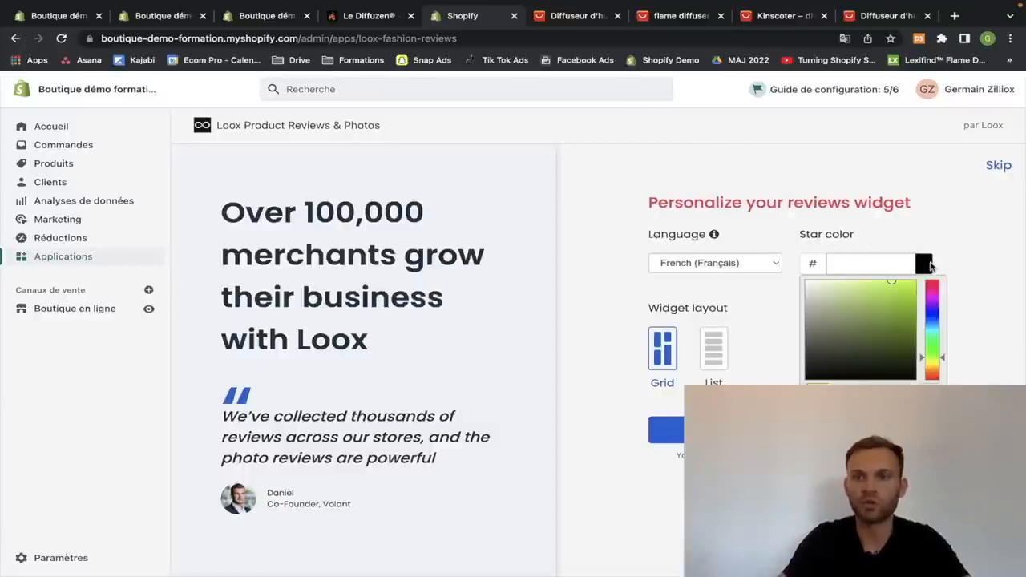
left_click(859, 266)
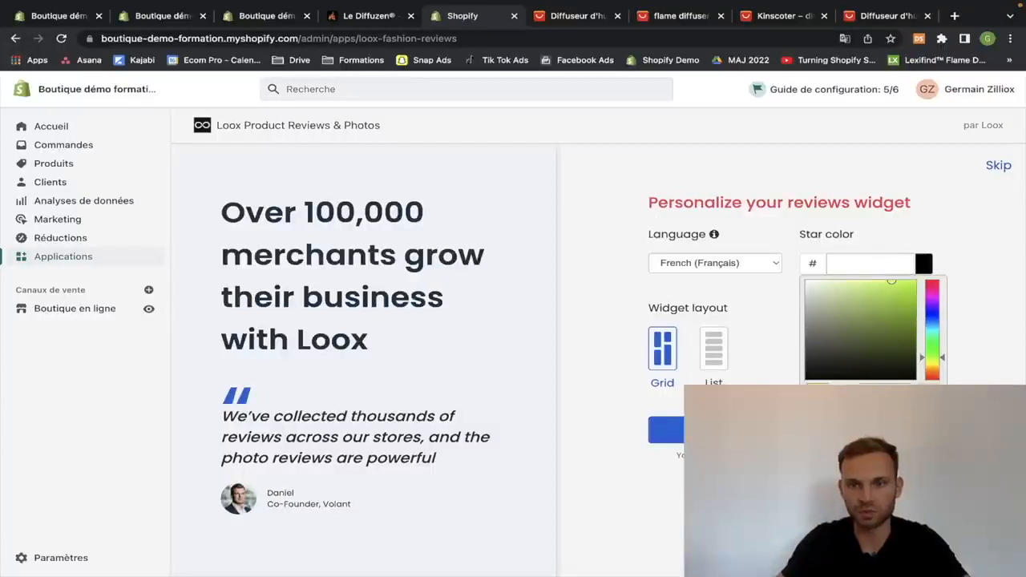
left_click(932, 370)
left_click(928, 391)
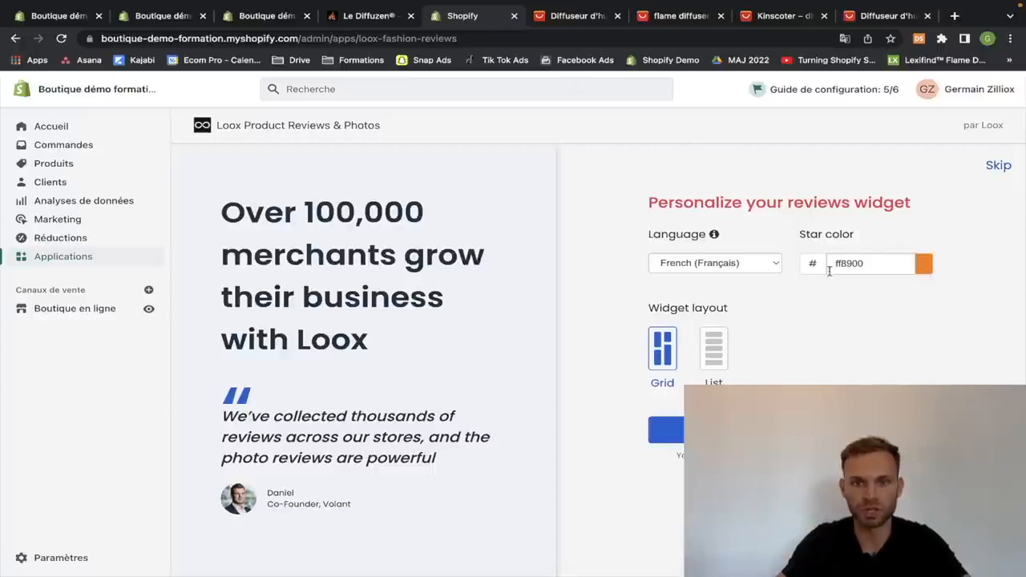
Step: Time review request emails for 7 days after fulfillment
left_click(665, 431)
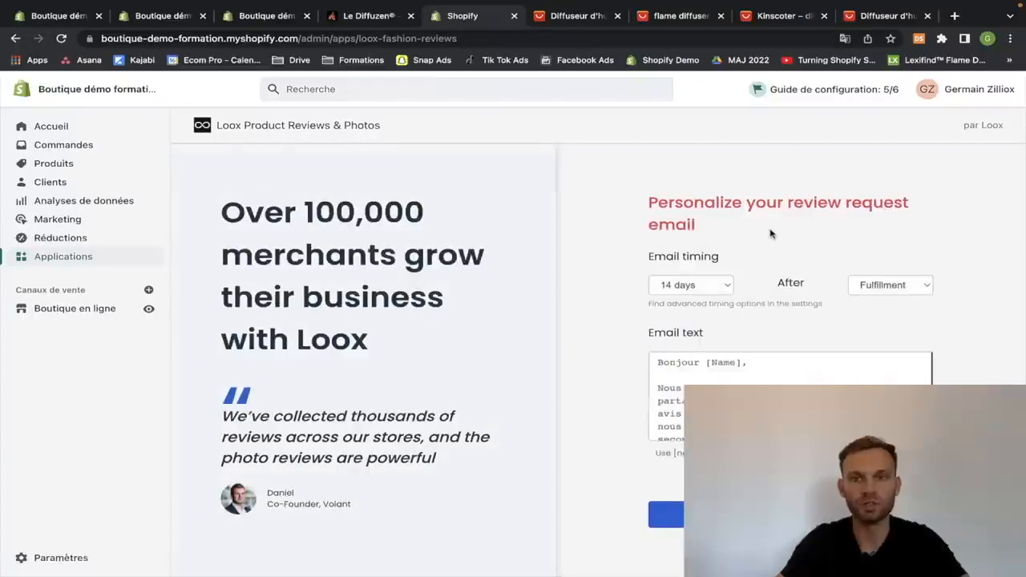
scroll(772, 411, "down", 1)
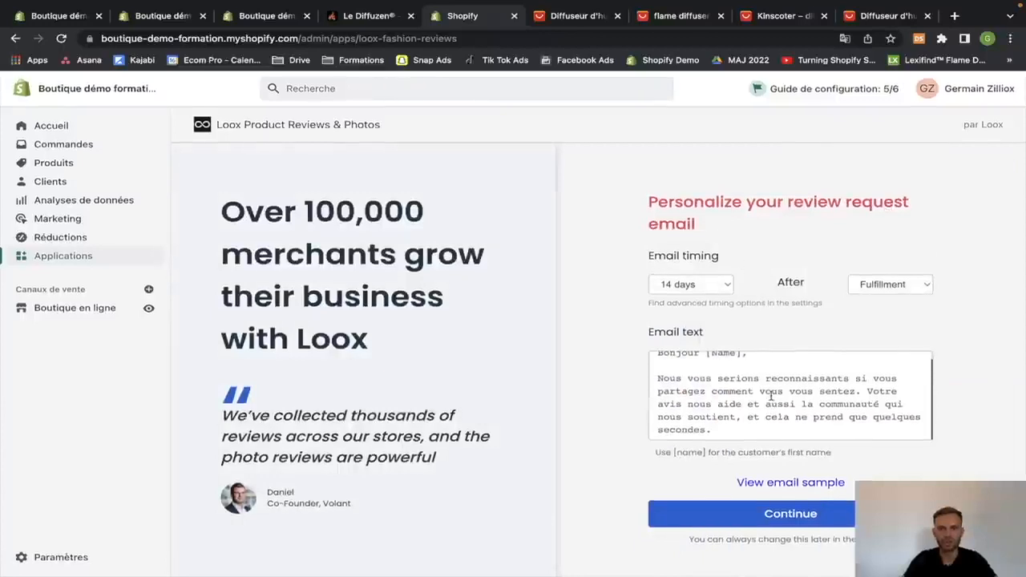
scroll(772, 394, "up", 1)
scroll(777, 387, "down", 1)
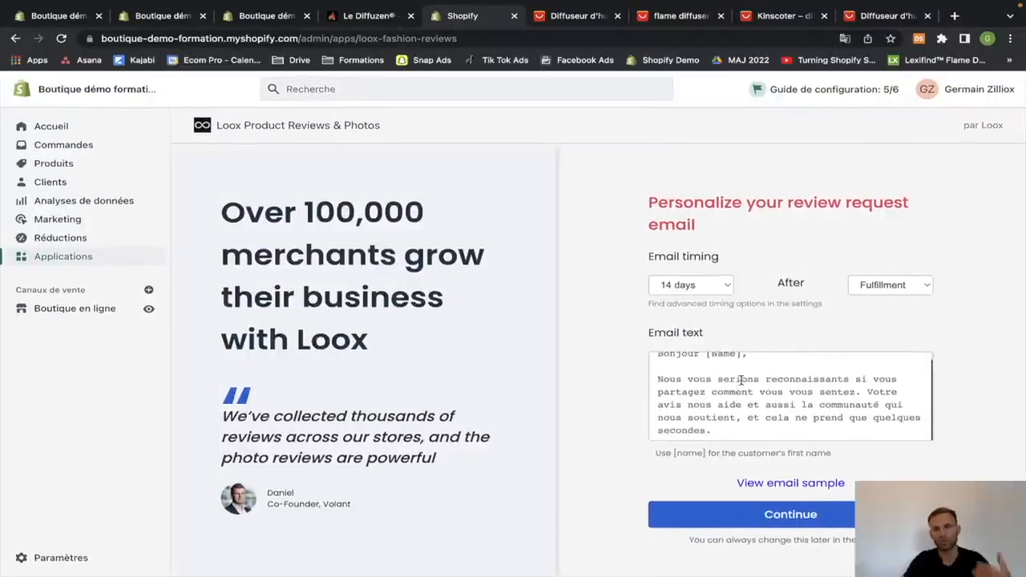
left_click(720, 288)
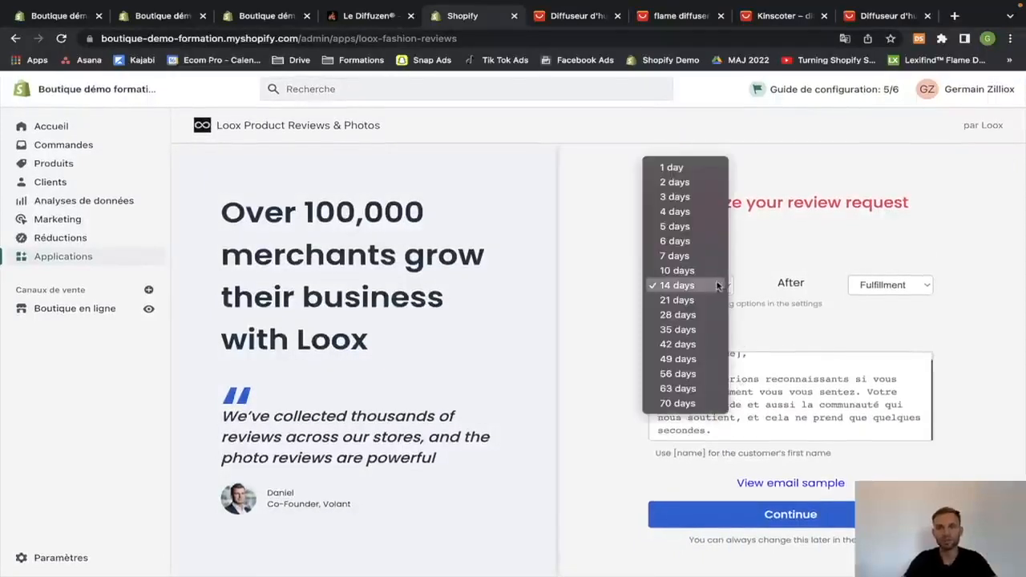
left_click(689, 287)
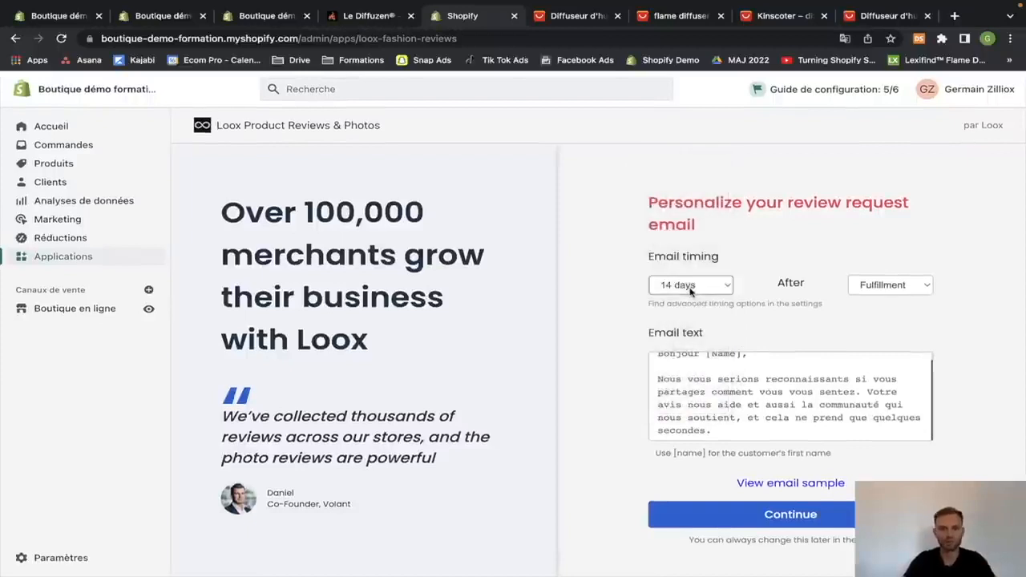
left_click(716, 289)
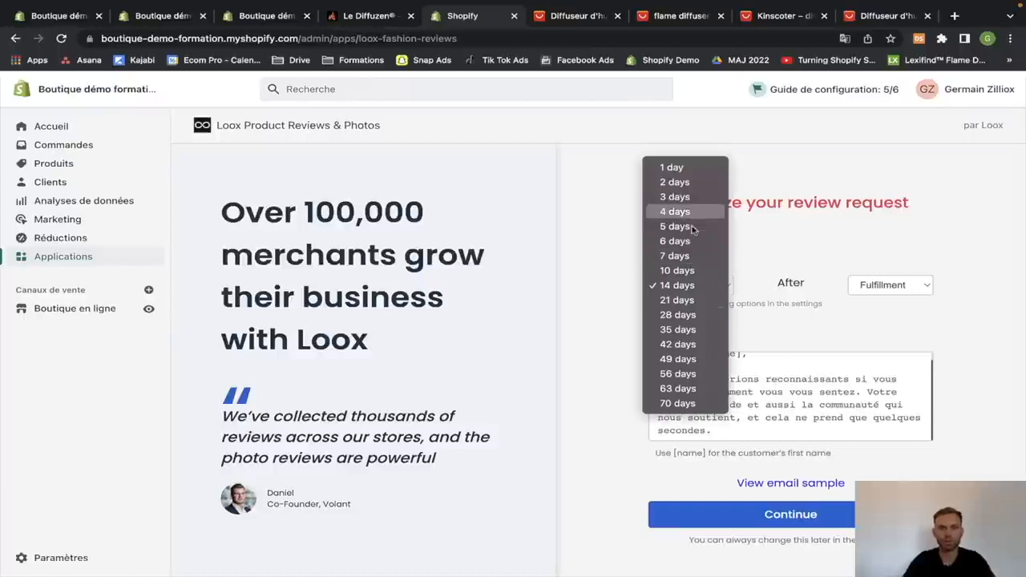
left_click(689, 255)
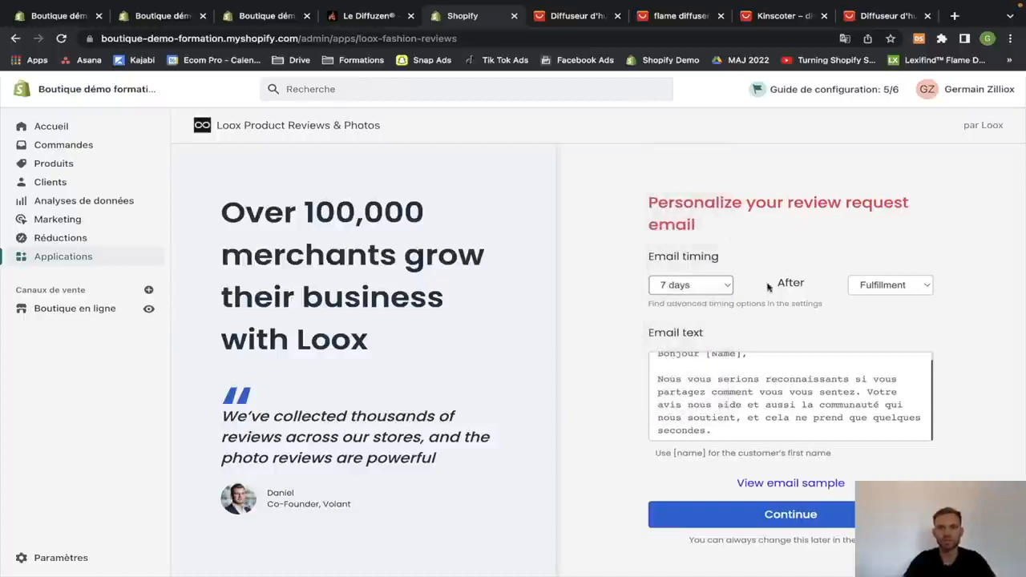
left_click(793, 514)
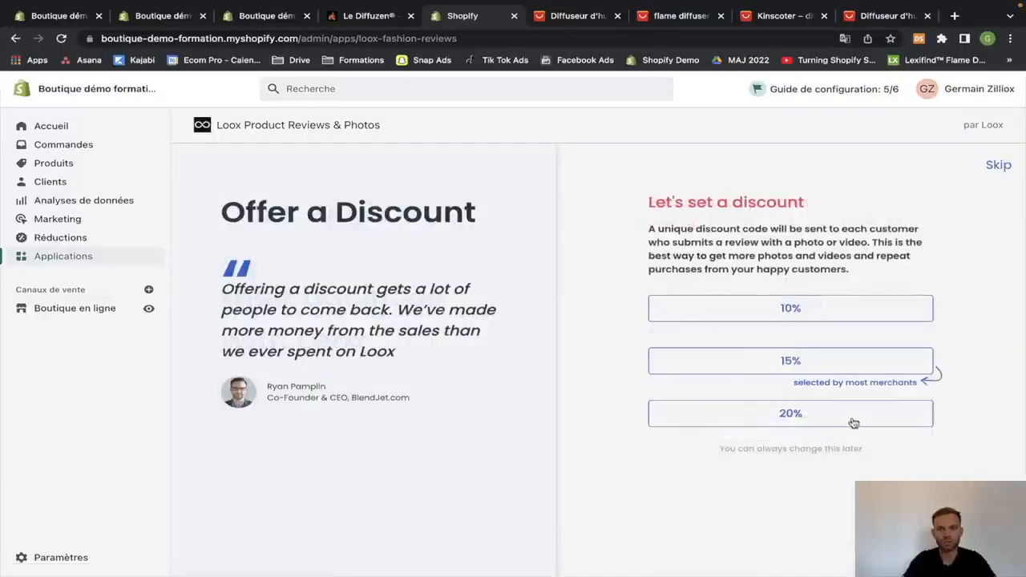
Step: Choose a 15% photo-review discount and go to the Import reviews page
left_click(762, 361)
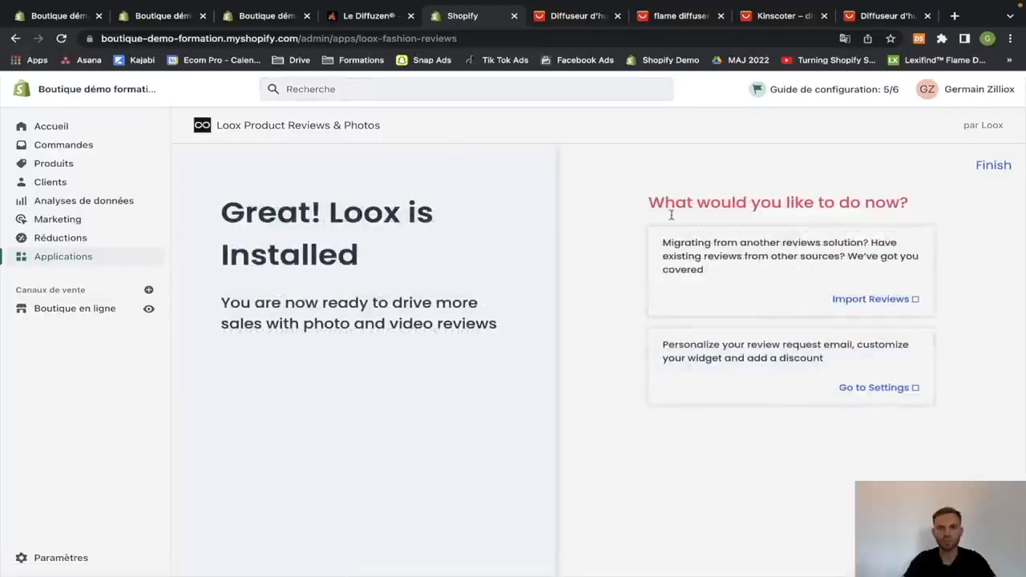
left_click(889, 301)
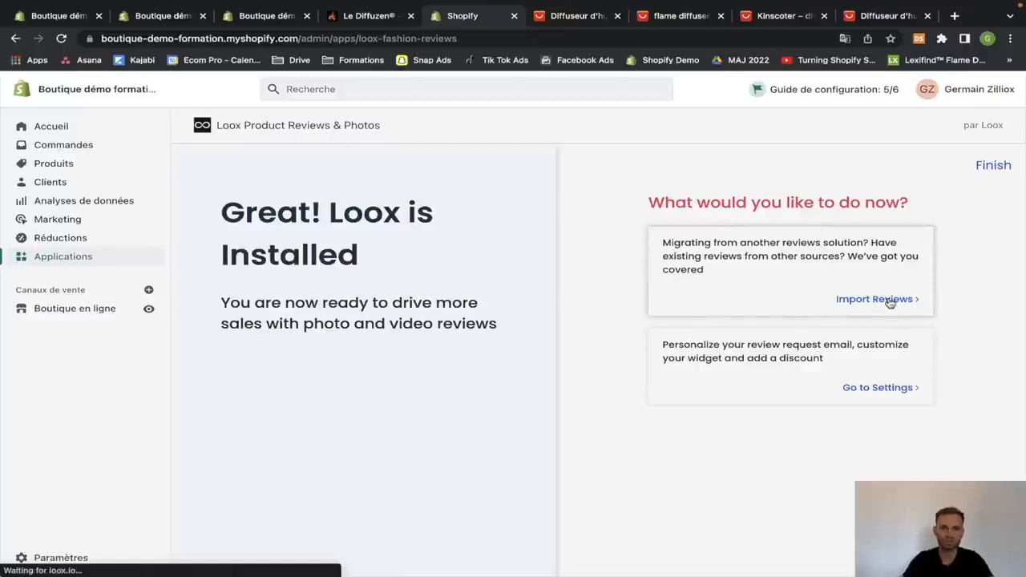
scroll(545, 337, "down", 1)
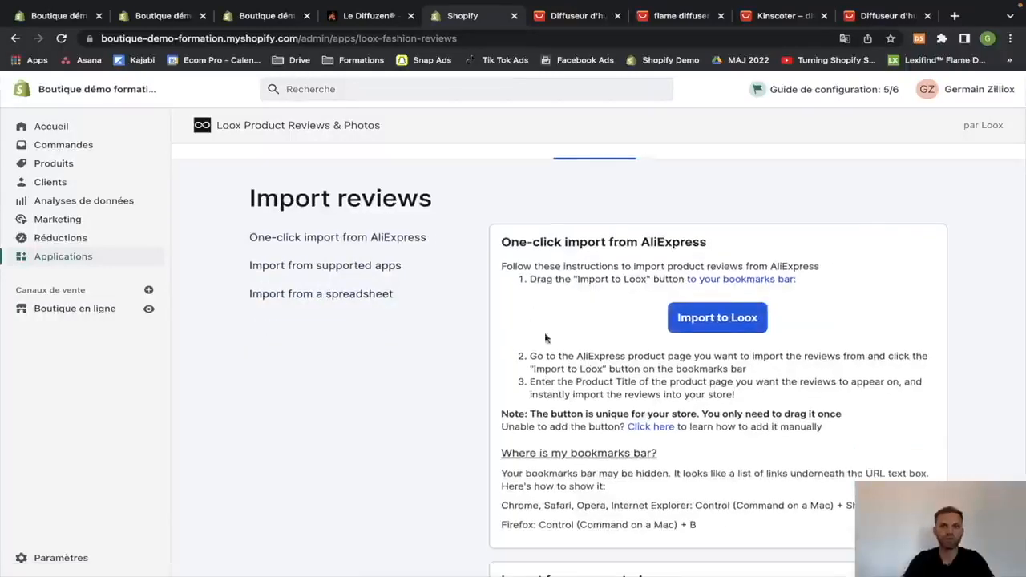
Step: Bookmark the Import to Loox shortcut and run it on the flame diffuser's 227-review listing
mouse_move(731, 321)
left_mouse_down()
mouse_move(721, 321)
mouse_move(739, 126)
mouse_move(777, 63)
left_mouse_up()
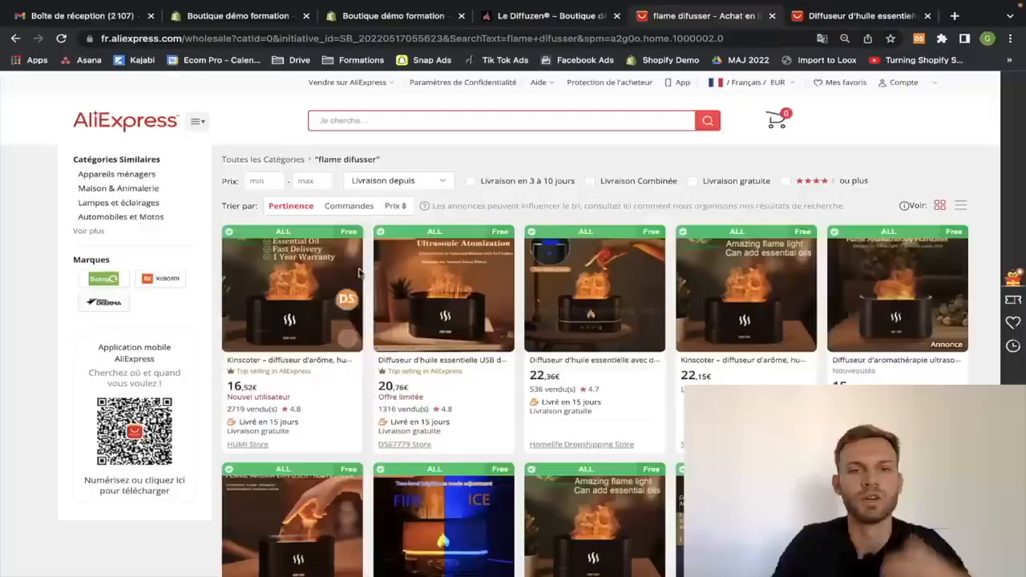
scroll(323, 345, "down", 2)
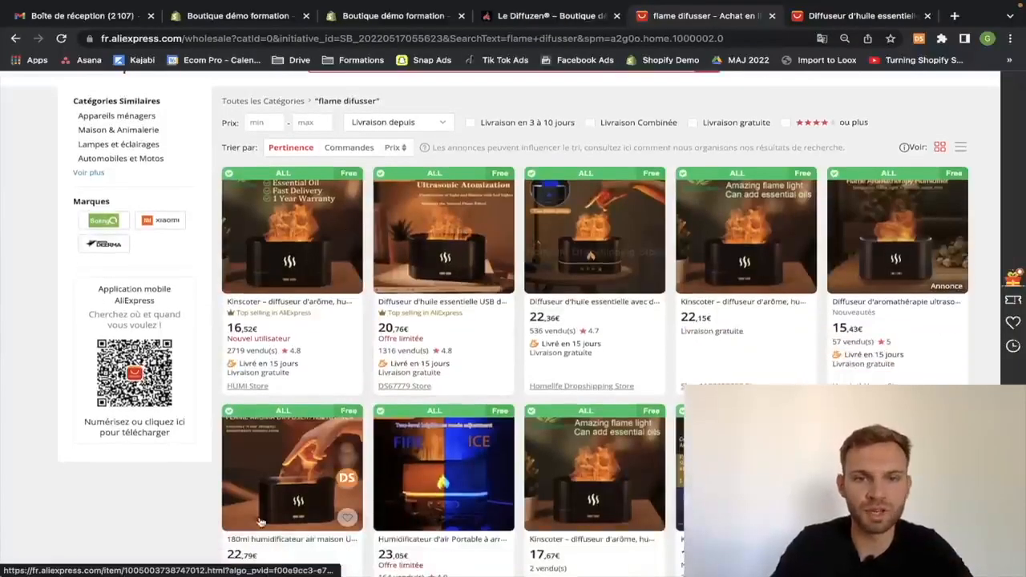
scroll(361, 248, "up", 1)
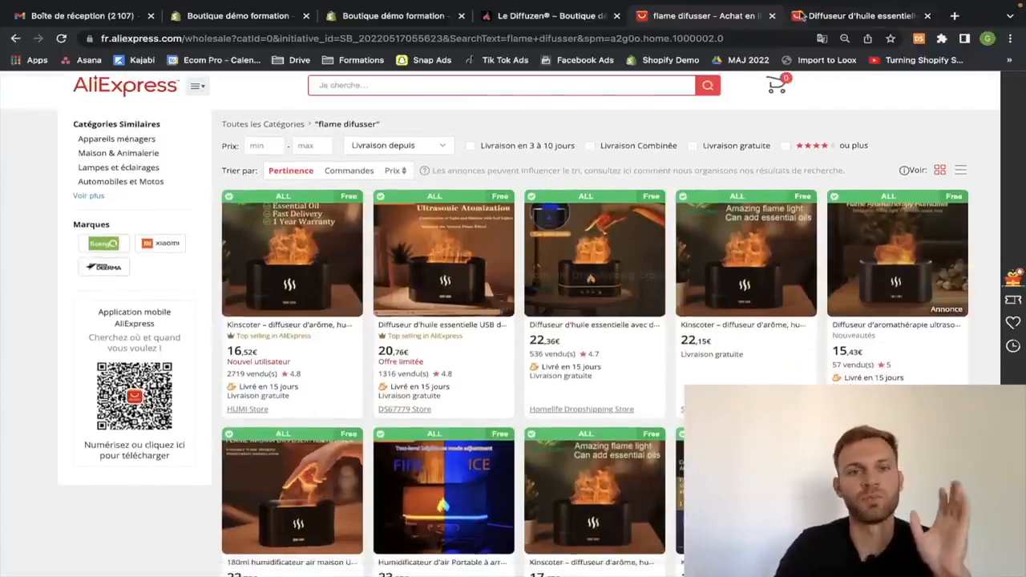
left_click(877, 26)
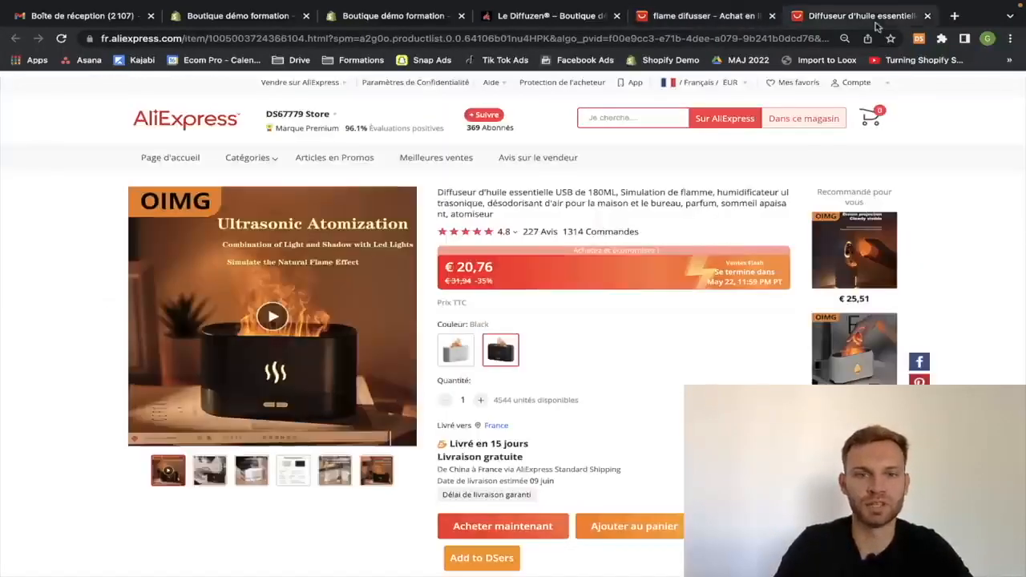
scroll(545, 240, "down", 10)
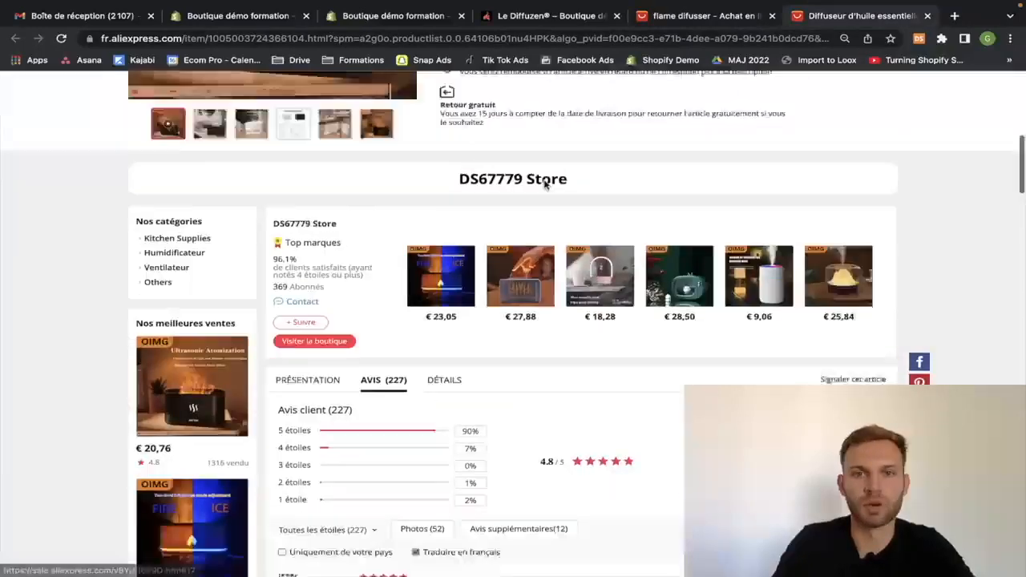
scroll(420, 322, "down", 3)
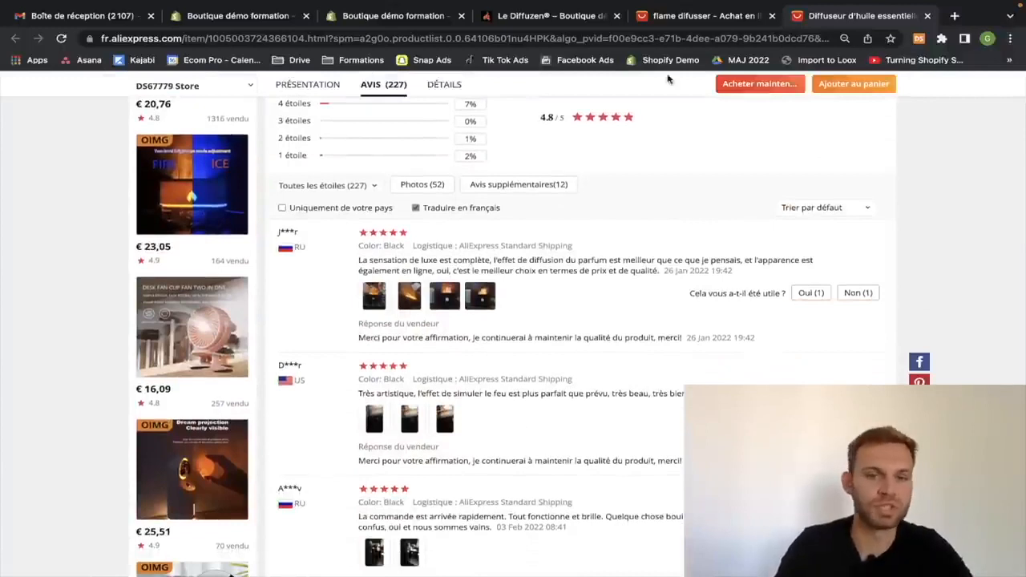
left_click(811, 61)
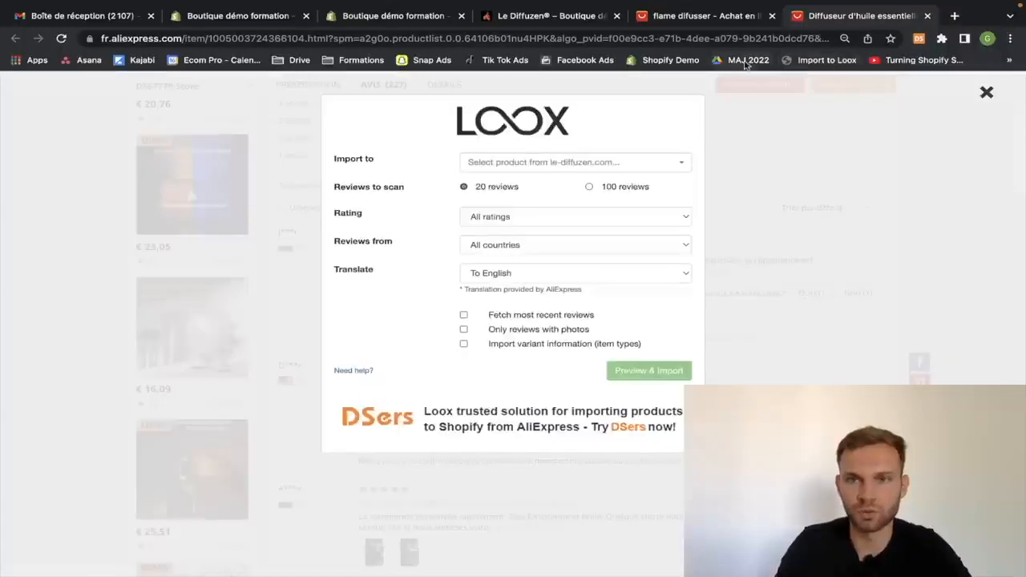
Step: Set the Loox import to Le Diffuzen®, 100 reviews, 5 stars only, French, photos only, and preview
left_click(546, 163)
left_click(532, 218)
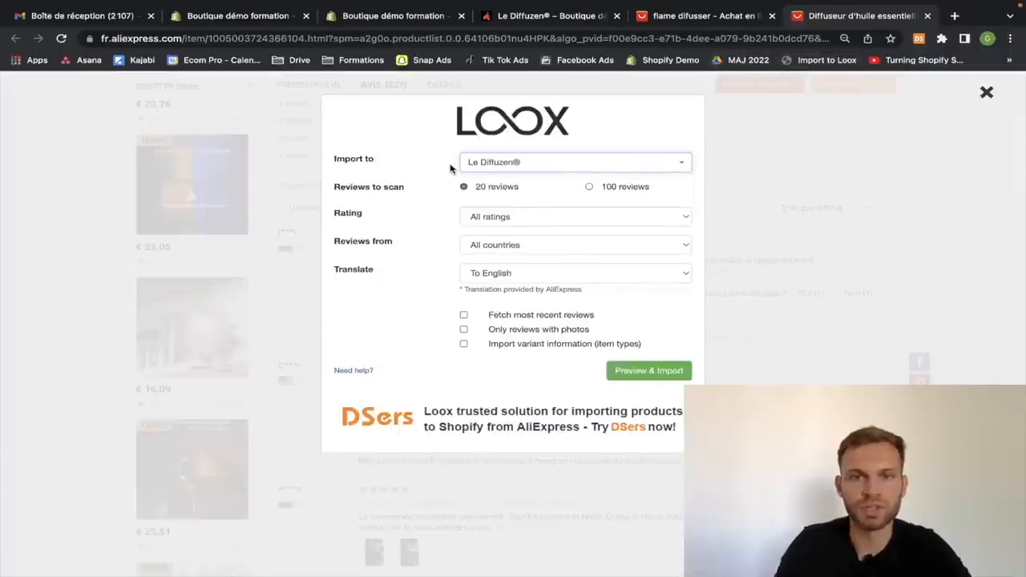
left_click(613, 186)
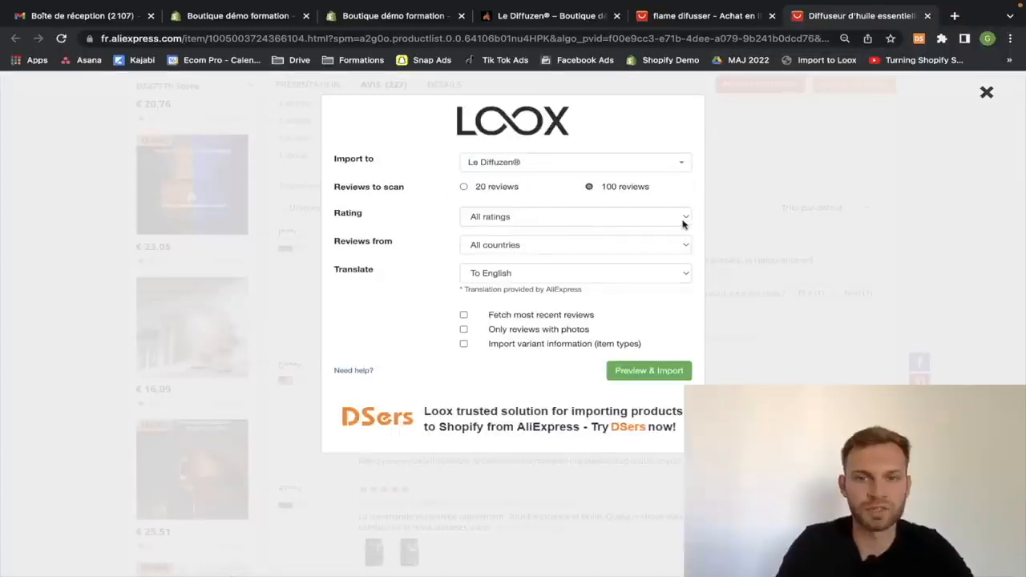
left_click(589, 216)
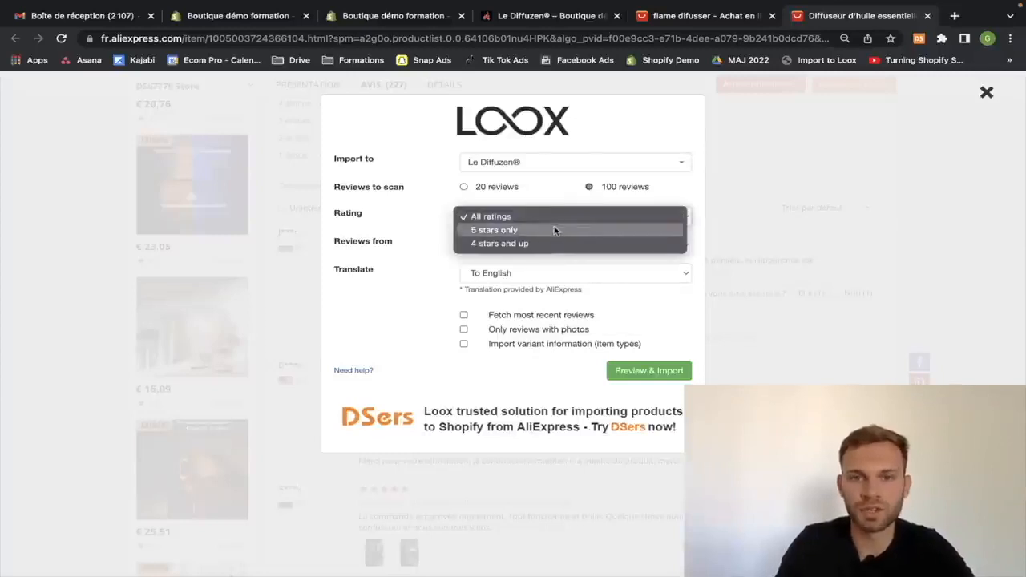
left_click(483, 218)
left_click(571, 244)
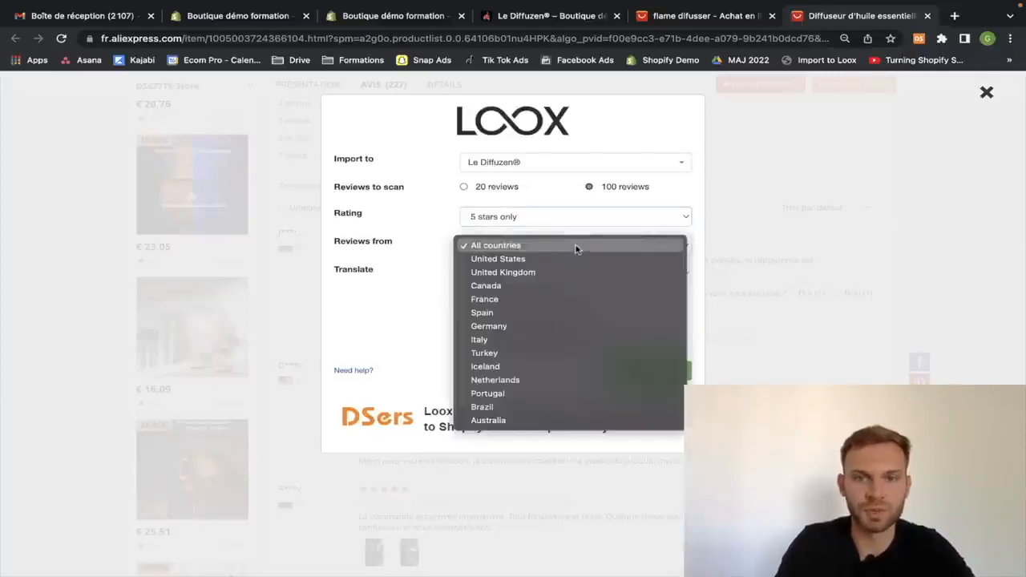
left_click(484, 245)
left_click(508, 274)
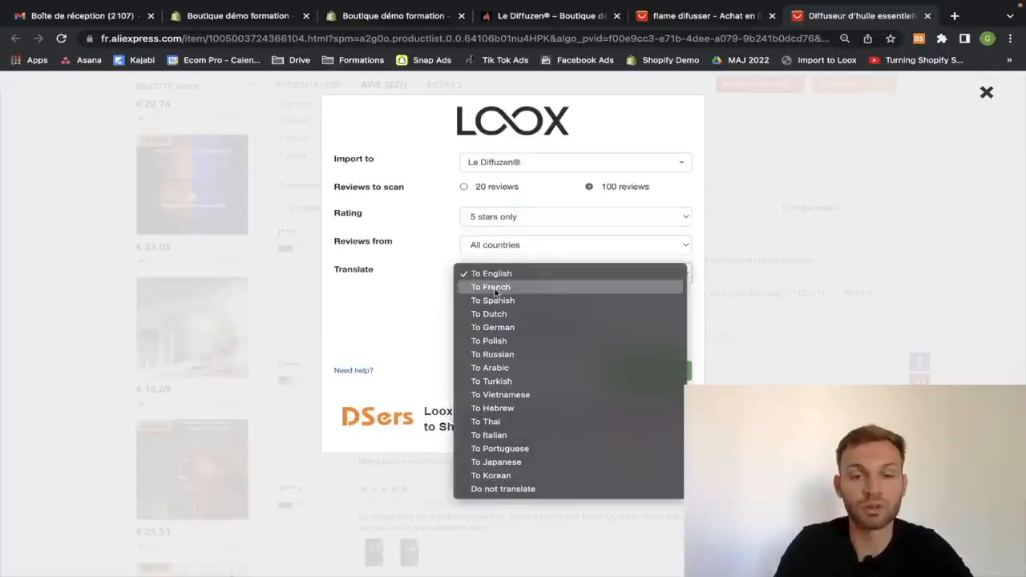
left_click(495, 287)
left_click(542, 328)
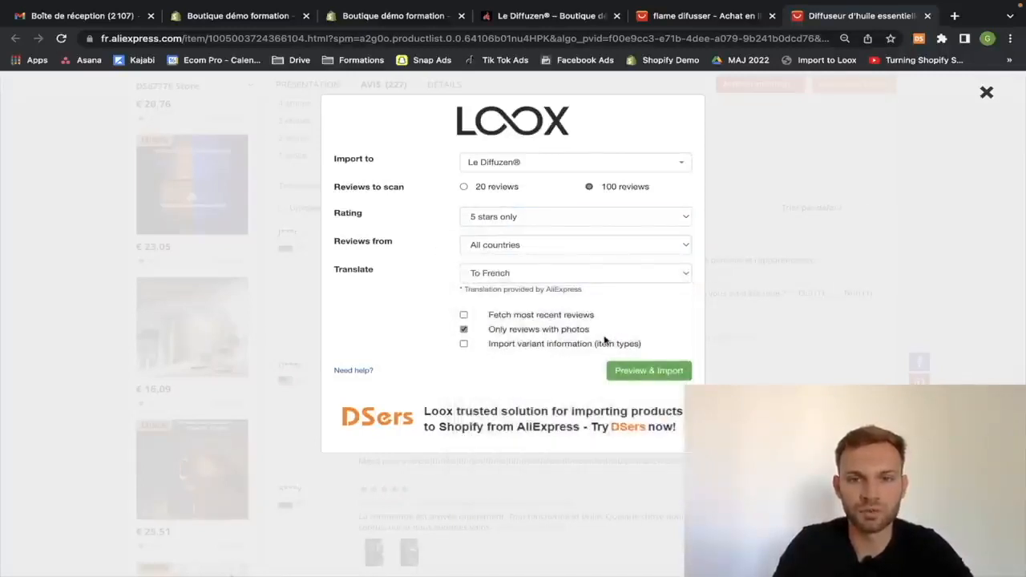
left_click(647, 371)
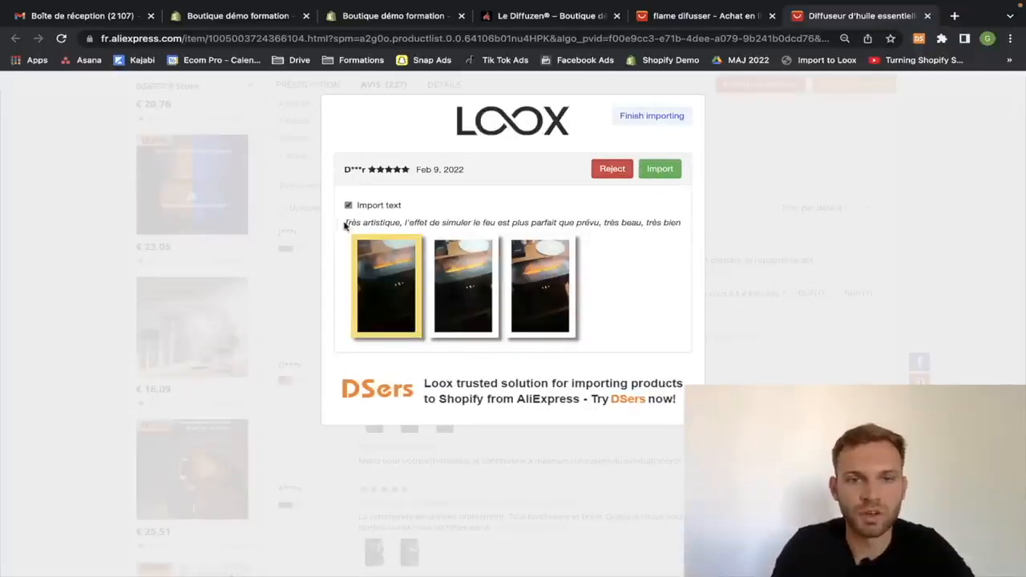
Step: Import the first review with its second photo
left_click_drag(345, 226, 679, 222)
left_click(680, 222)
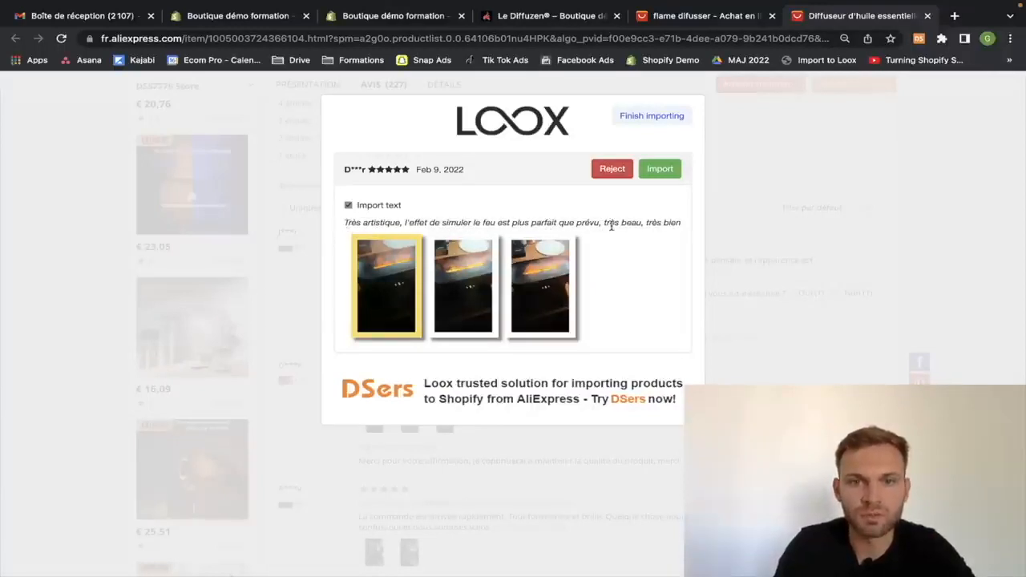
left_click(440, 286)
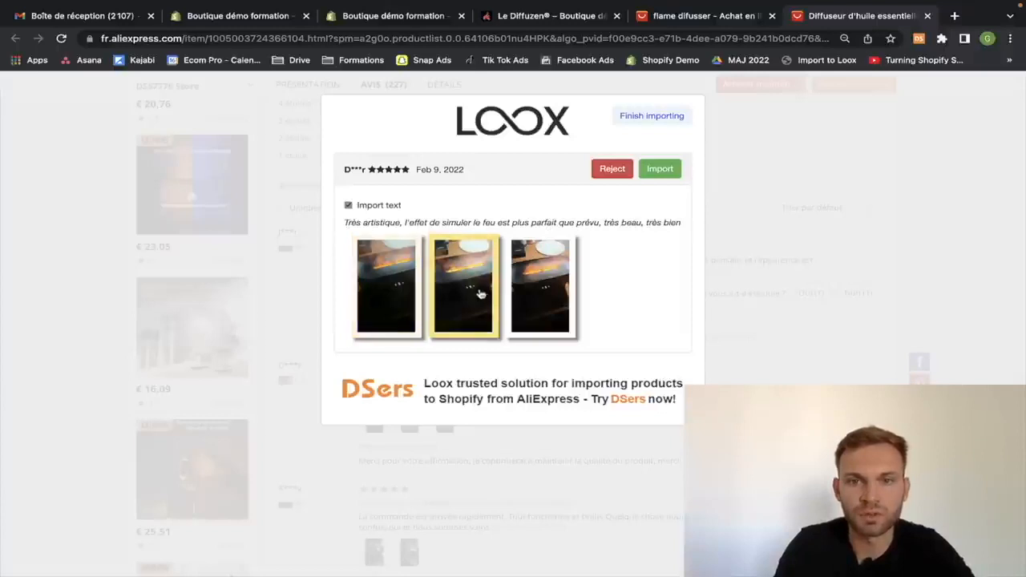
left_click(655, 169)
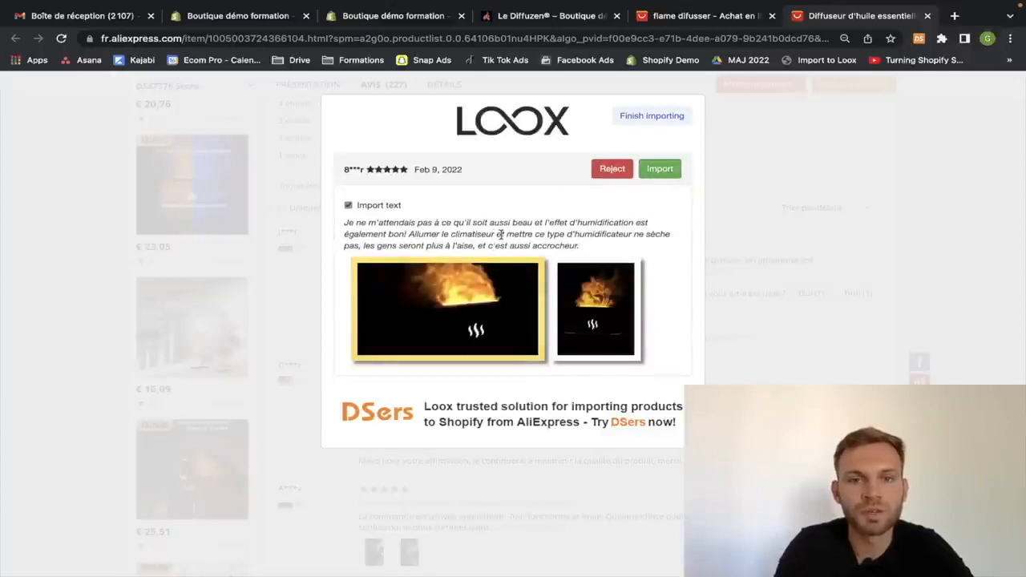
Step: Import the following reviews as photo-only, leaving out their text and picking one photo each
left_click(349, 206)
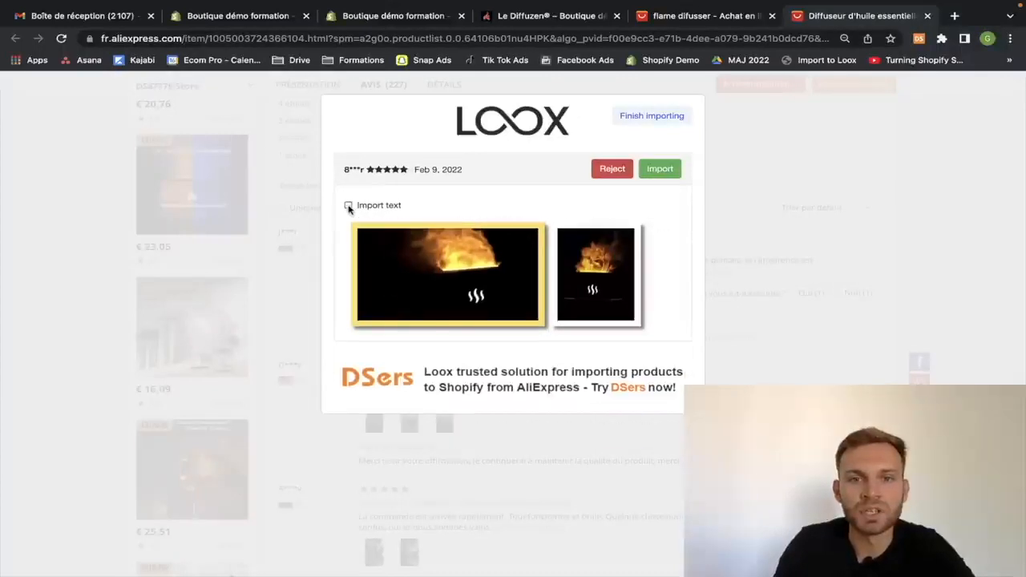
left_click(615, 257)
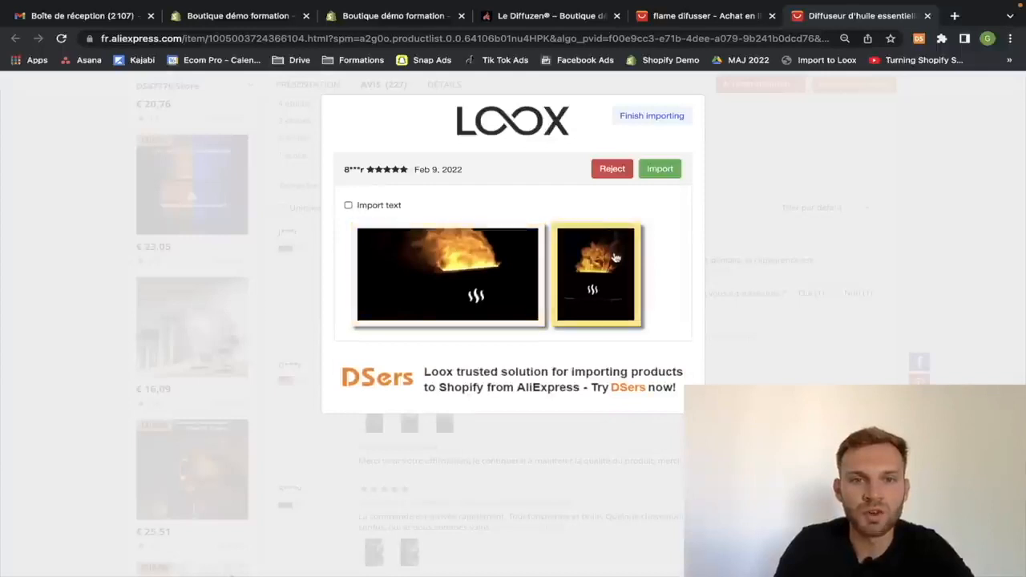
left_click(662, 170)
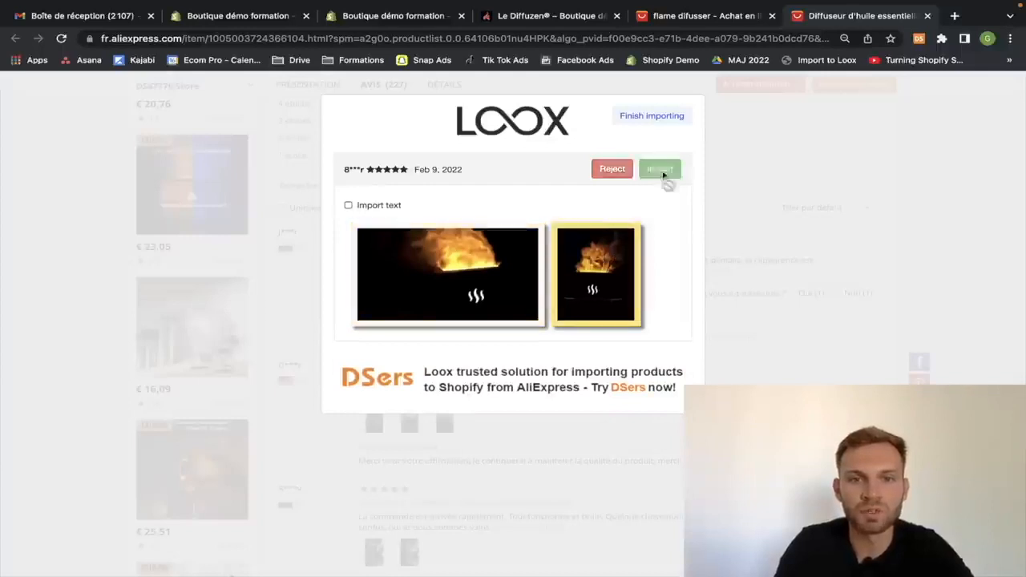
left_click(372, 207)
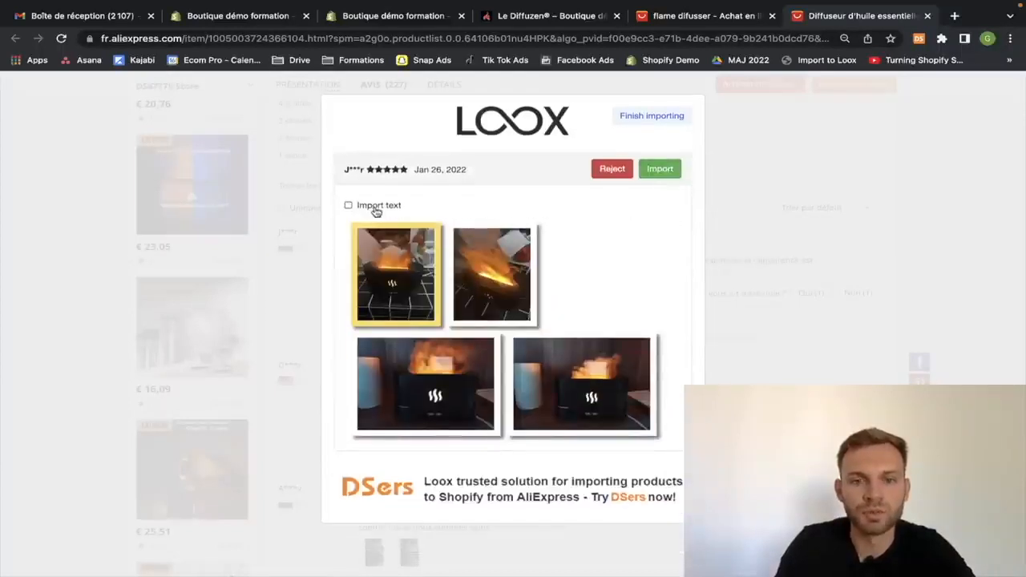
left_click(458, 369)
left_click(660, 170)
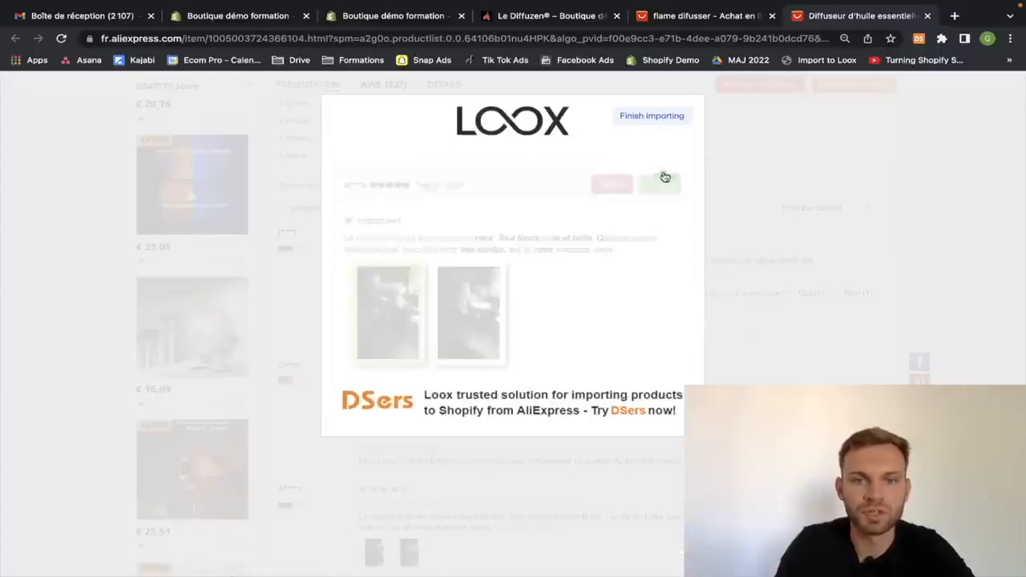
left_click(484, 261)
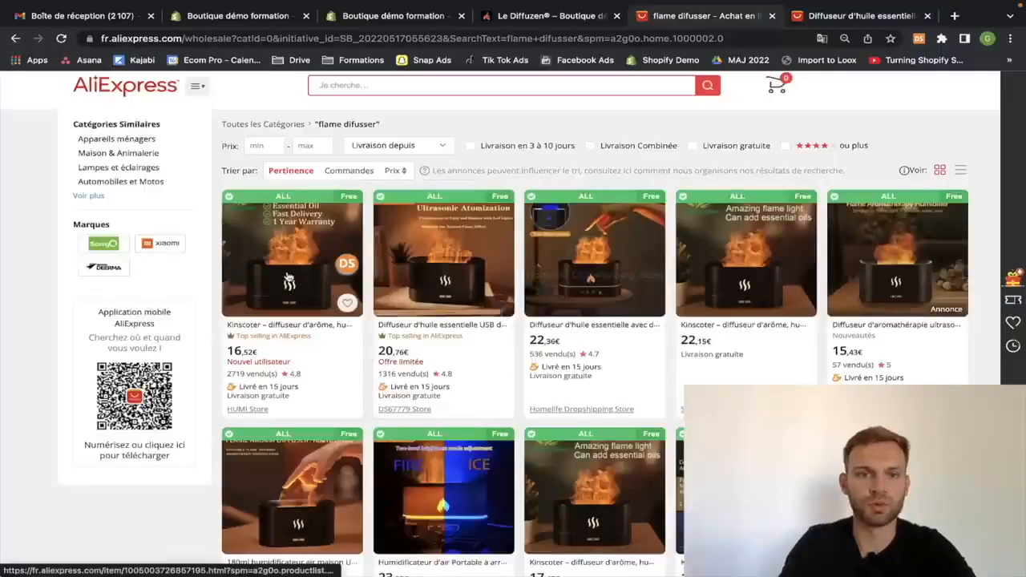
Step: Open another flame diffuser listing in a new tab, then scroll through the storefront product page
left_click(289, 281)
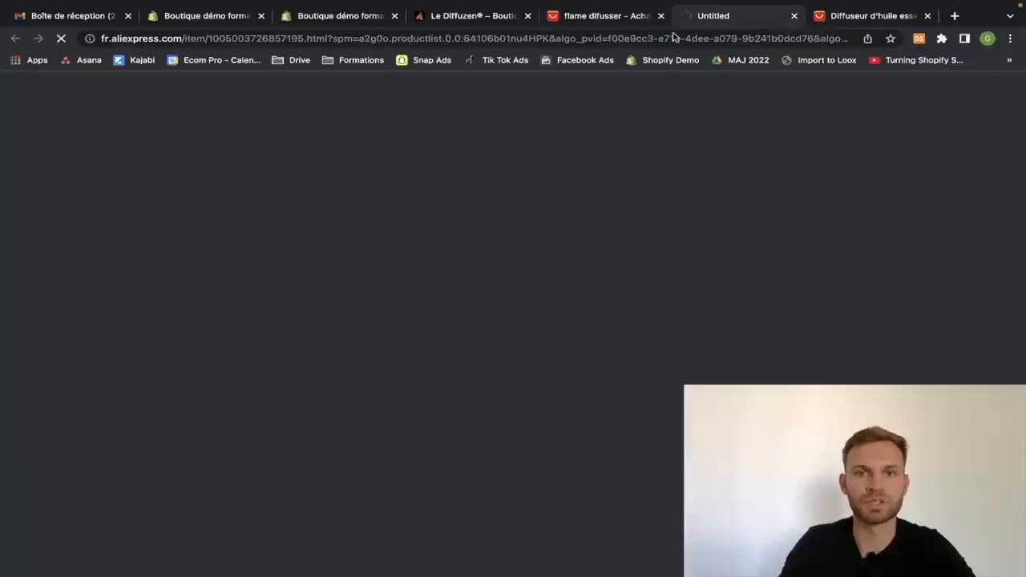
left_click(607, 16)
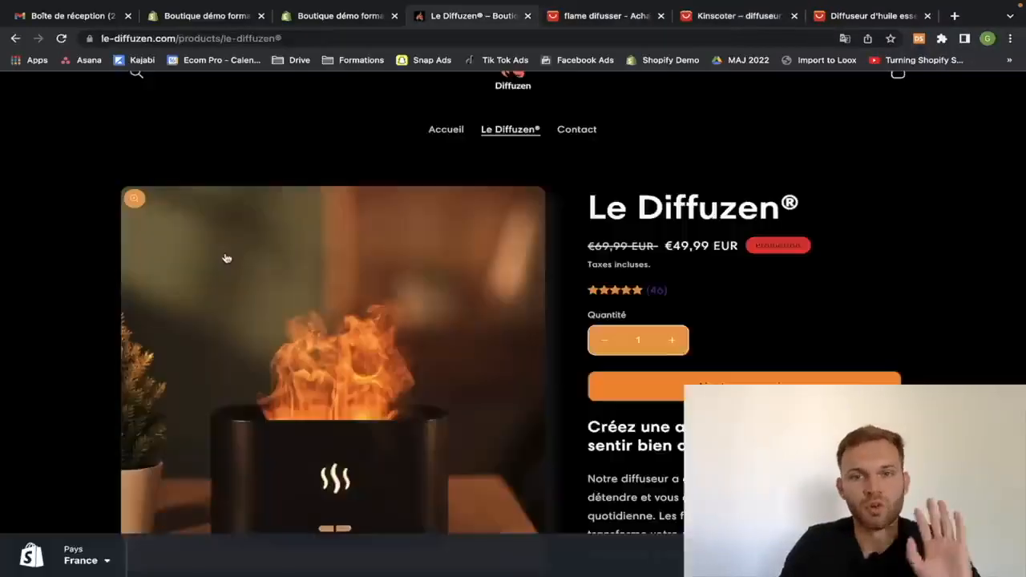
scroll(227, 257, "down", 1)
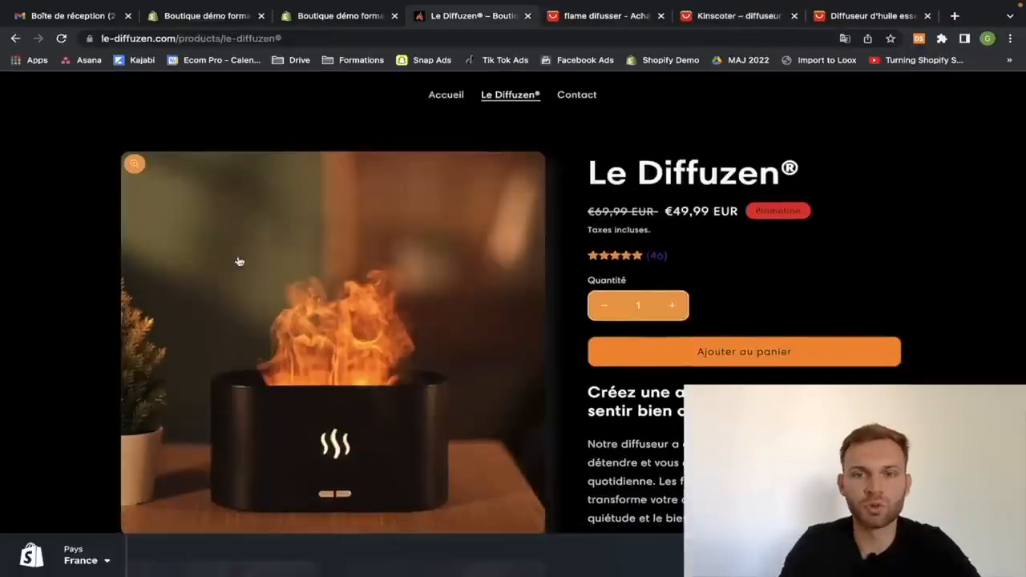
scroll(568, 223, "down", 1)
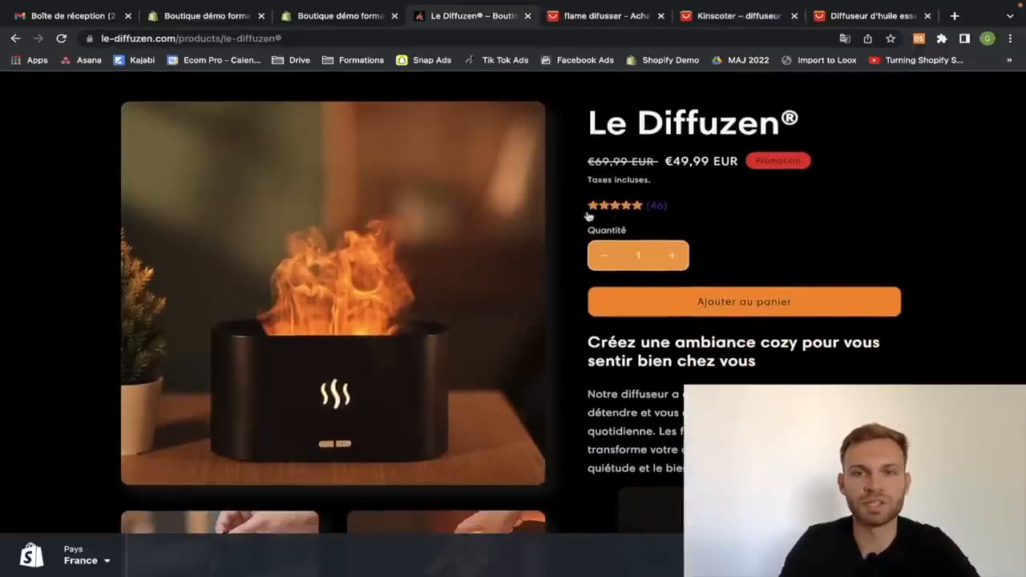
scroll(666, 259, "down", 15)
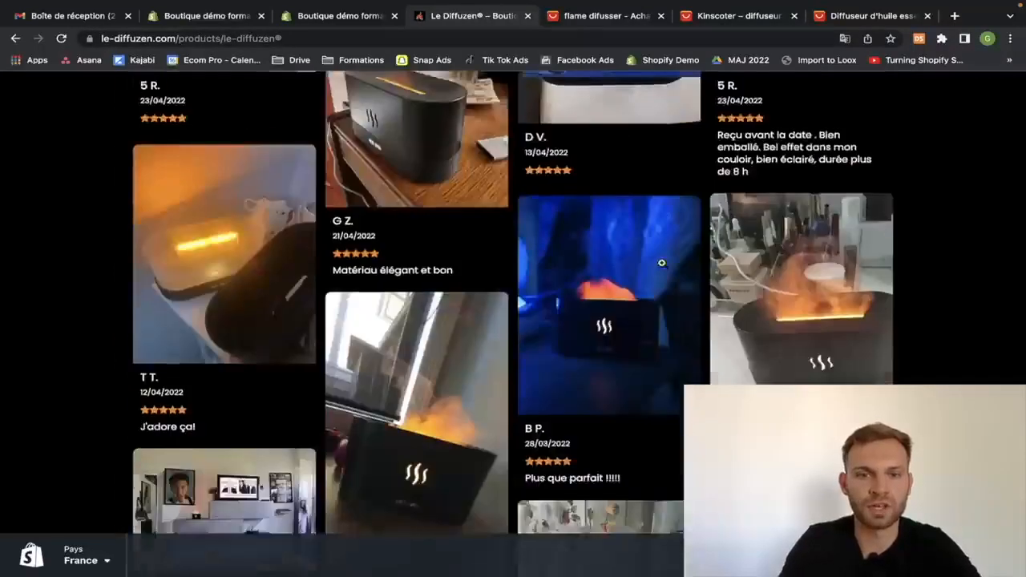
scroll(661, 263, "up", 8)
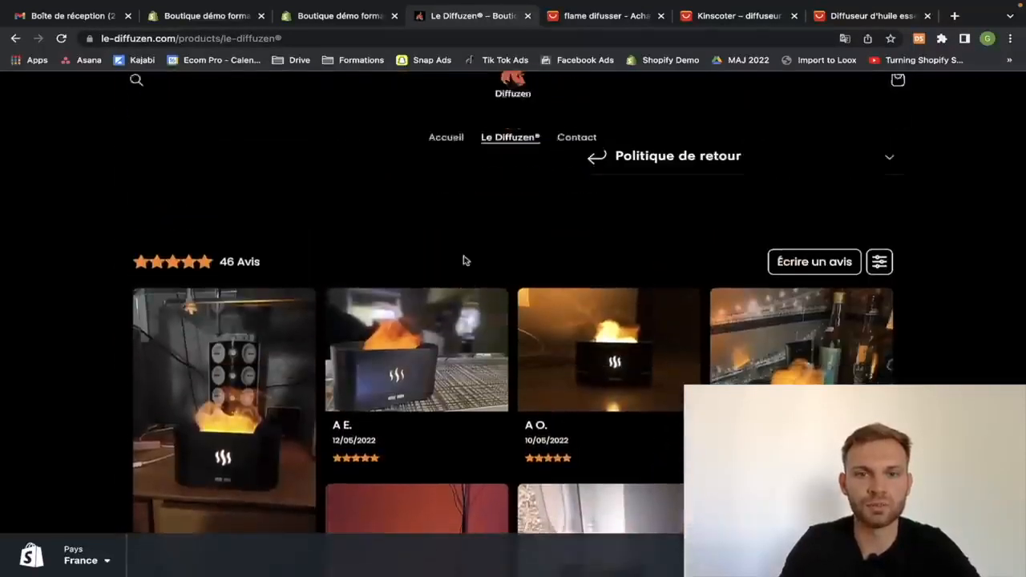
scroll(462, 260, "down", 1)
scroll(454, 302, "down", 4)
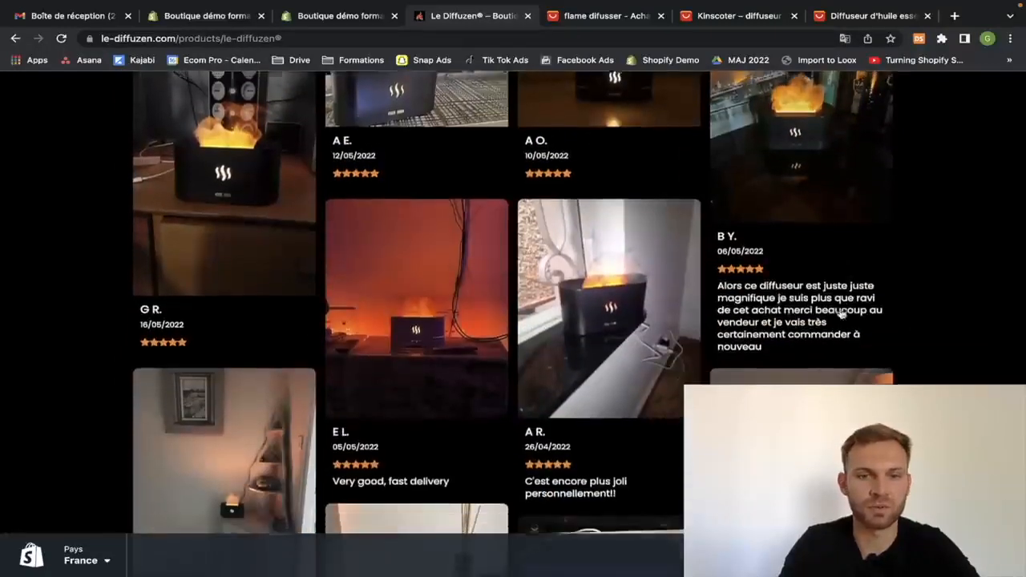
scroll(769, 293, "down", 1)
scroll(770, 294, "down", 1)
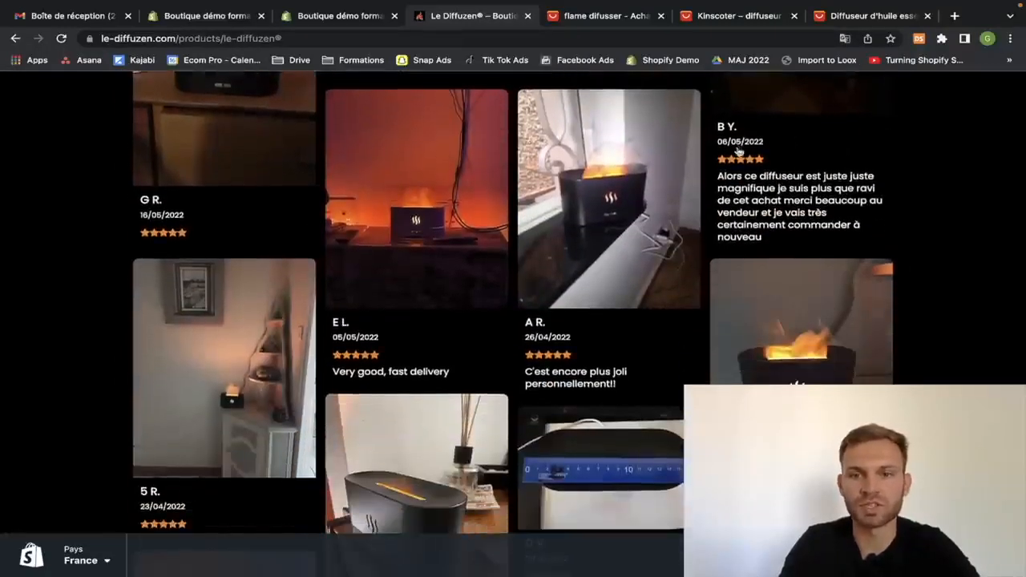
scroll(714, 366, "down", 5)
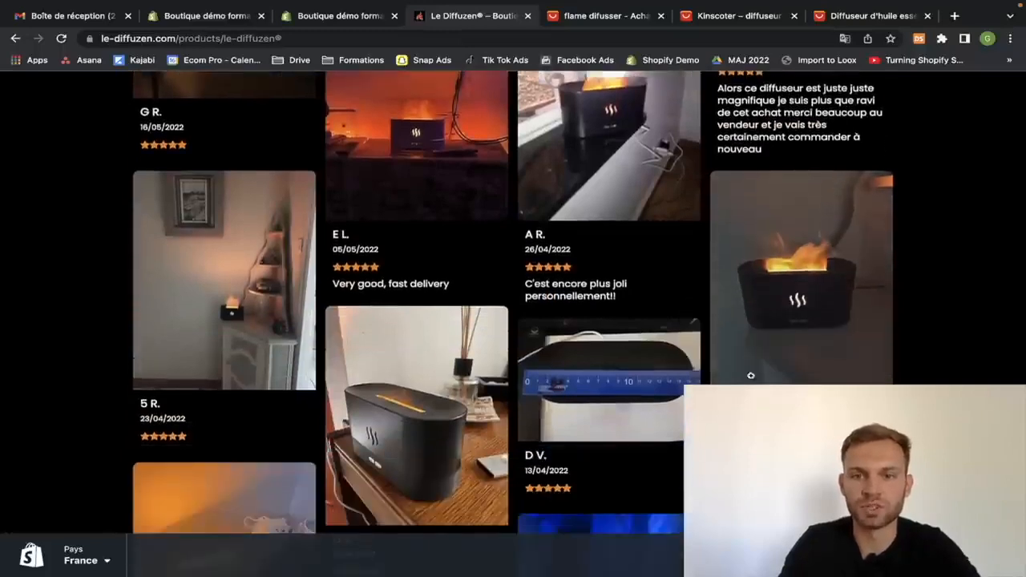
scroll(714, 366, "down", 8)
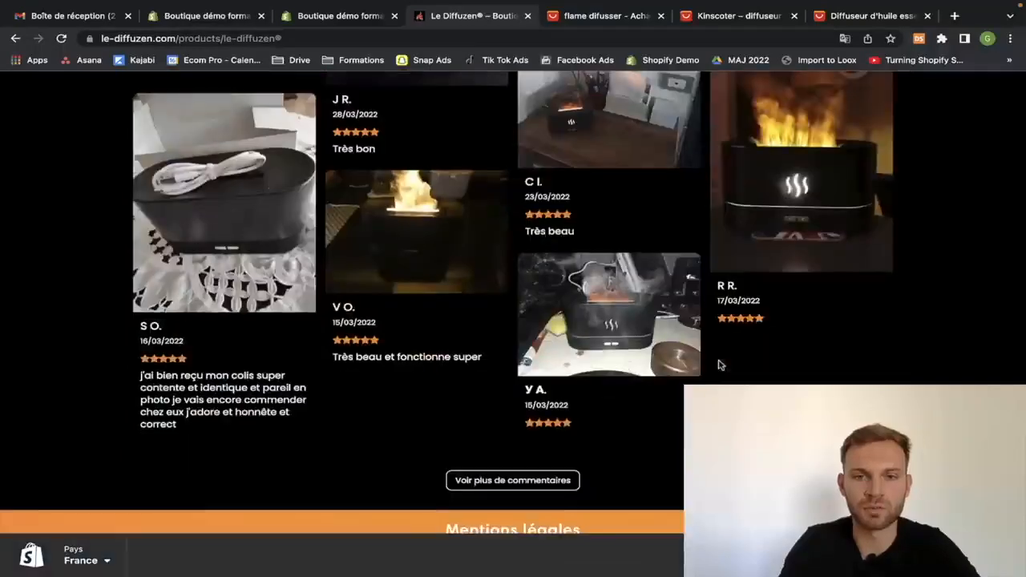
scroll(625, 393, "up", 20)
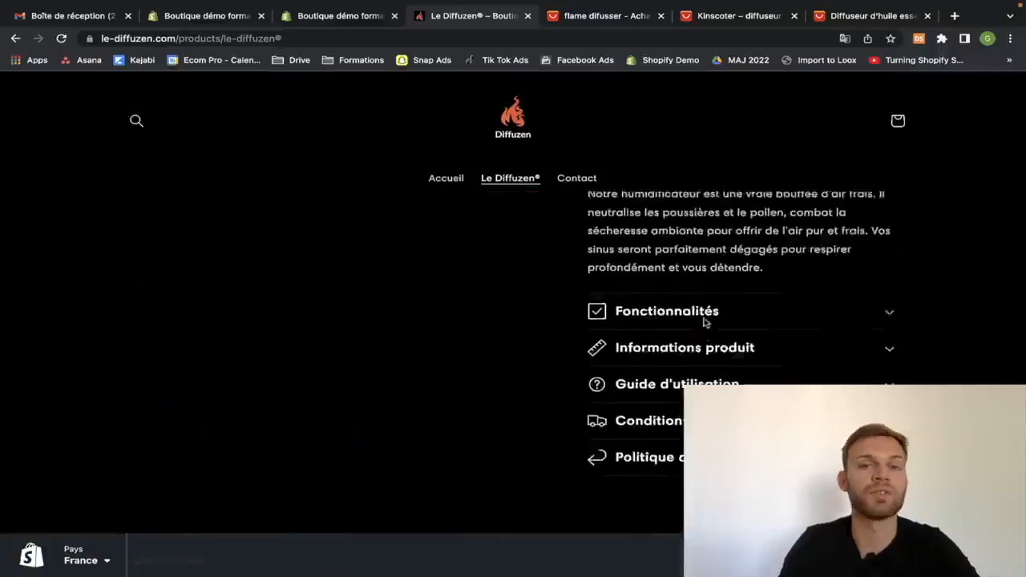
scroll(704, 323, "up", 15)
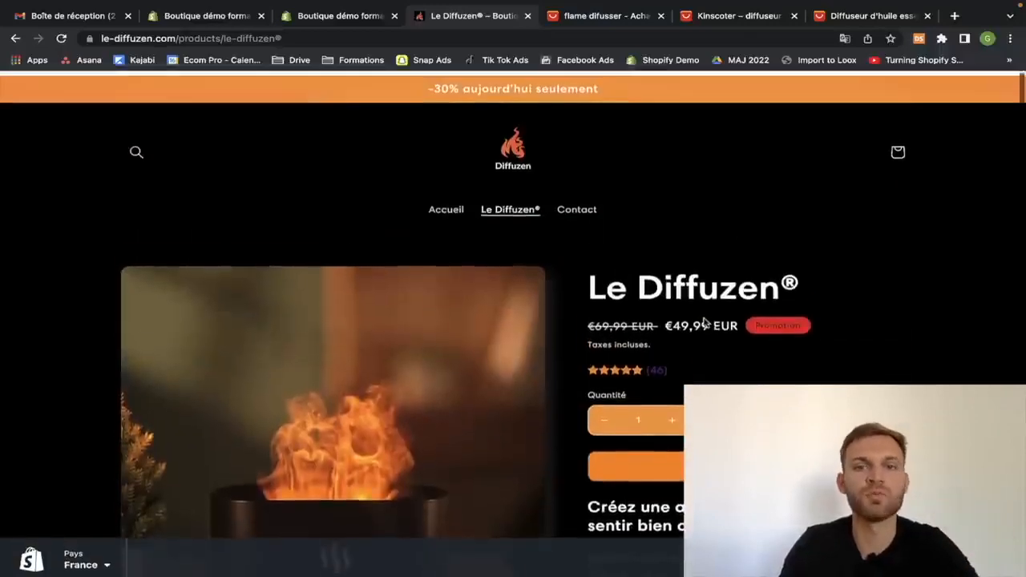
scroll(710, 355, "down", 1)
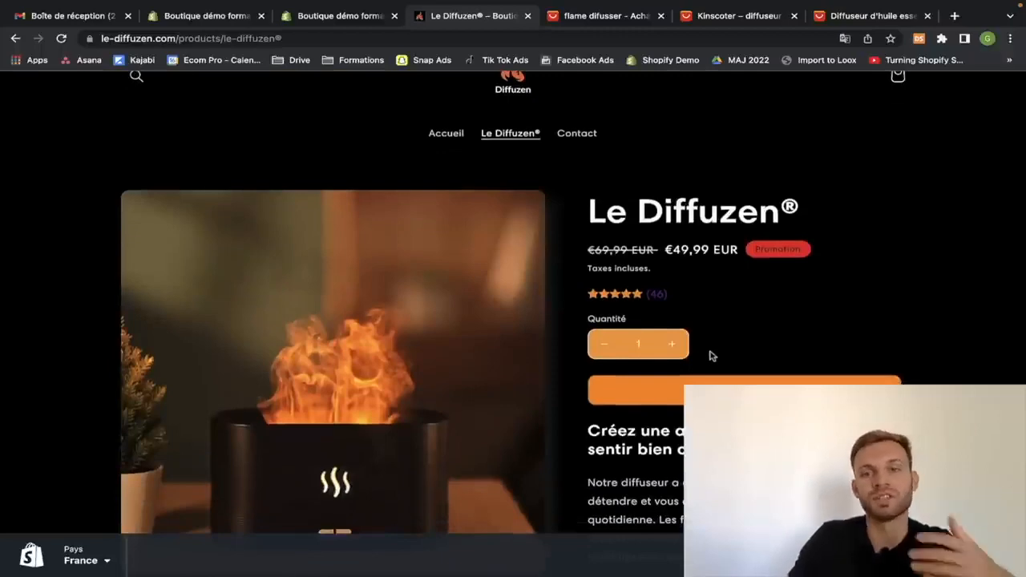
scroll(710, 355, "down", 20)
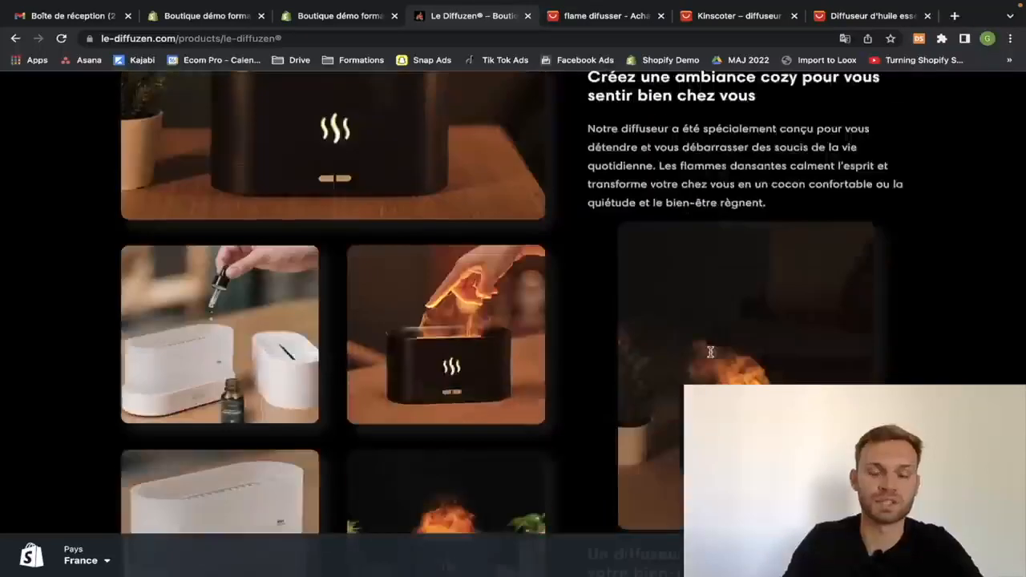
scroll(710, 355, "down", 5)
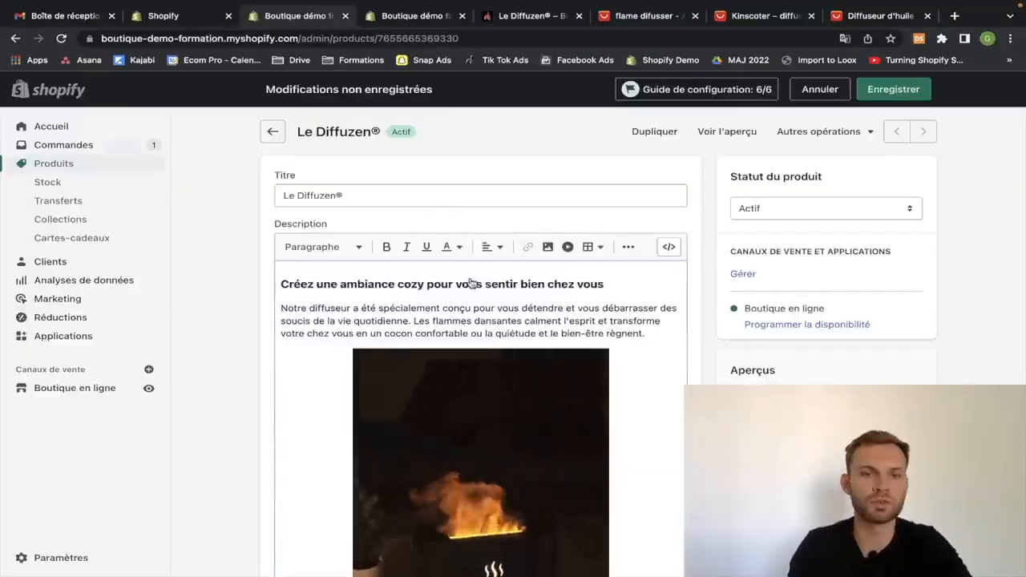
Step: Append 'Les avis peuvent provenir d'autres sites.' to the Le Diffuzen® description and save
scroll(472, 283, "down", 10)
scroll(579, 295, "up", 4)
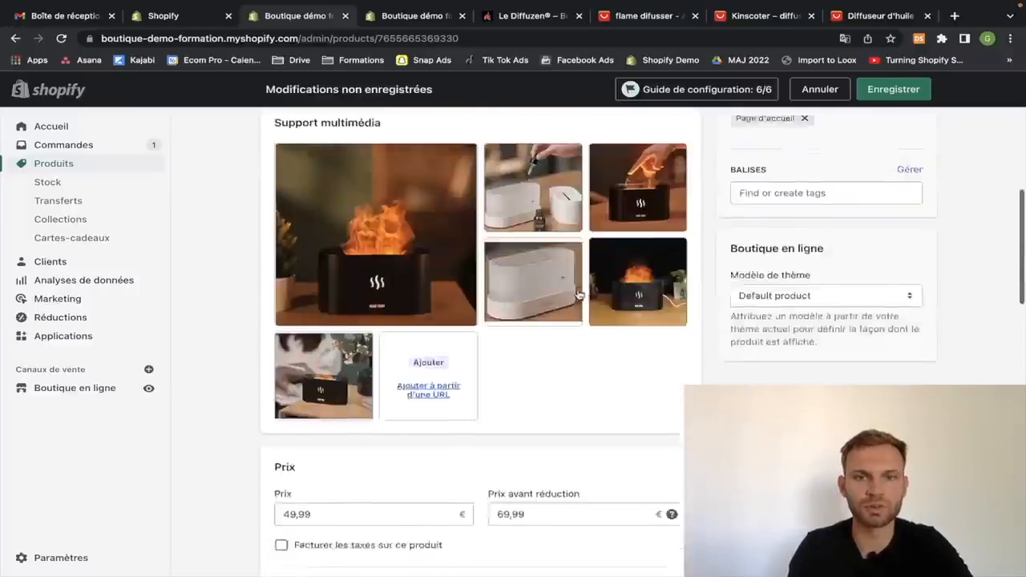
scroll(579, 295, "up", 3)
left_click(600, 313)
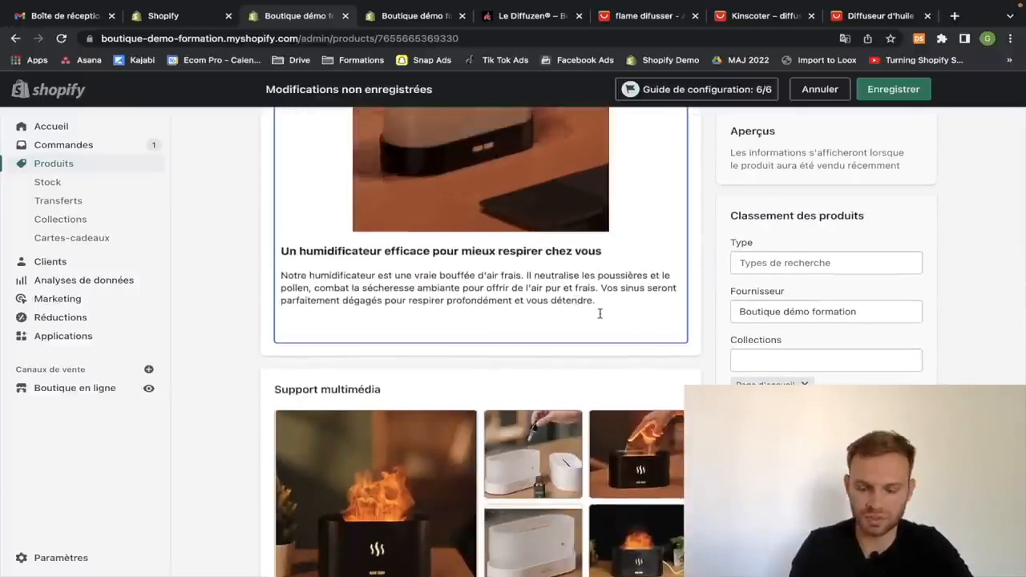
key("Return")
key("Return")
type("Les avis")
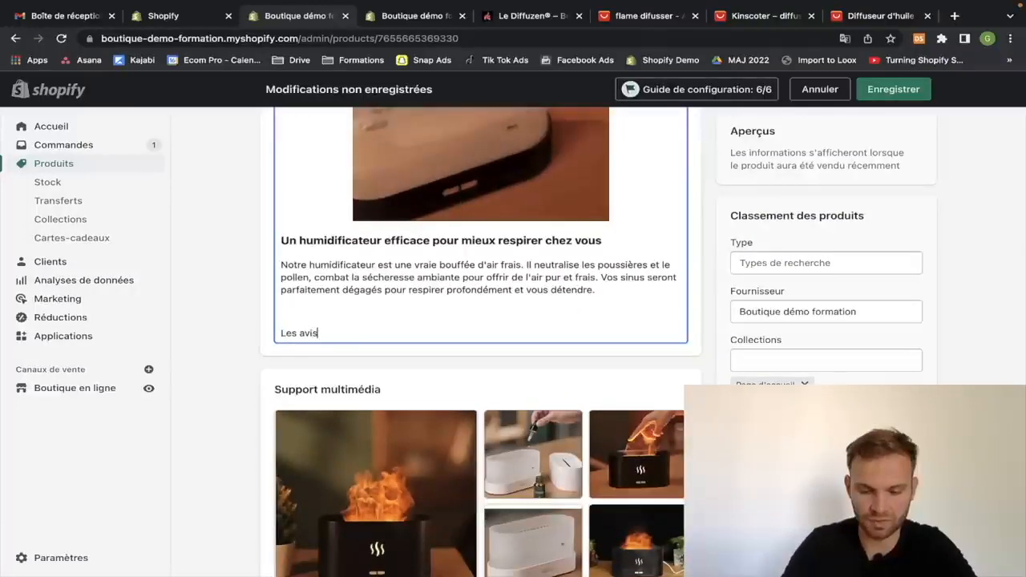
type(" peuvent prove")
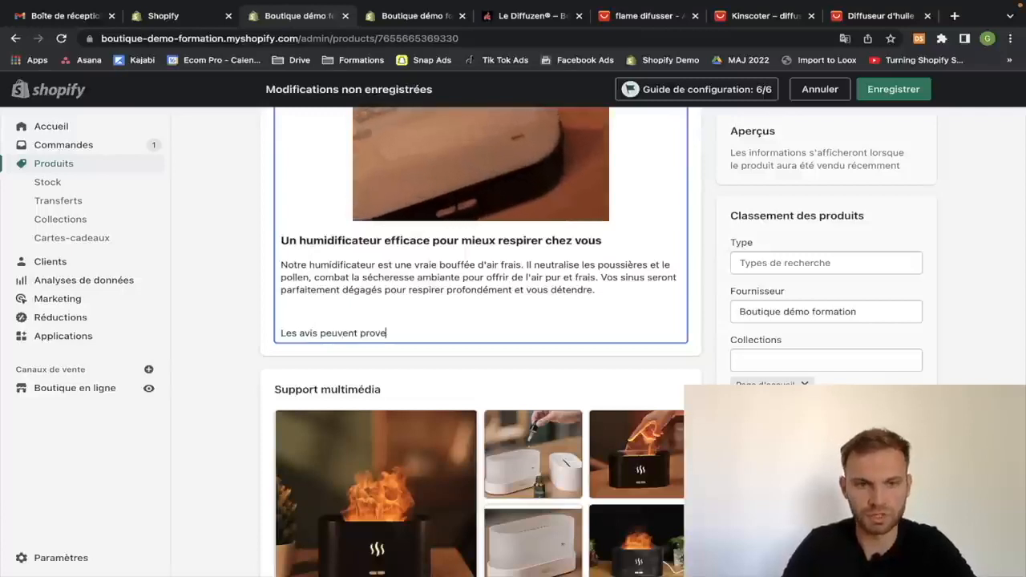
type("nir d'autres sites.")
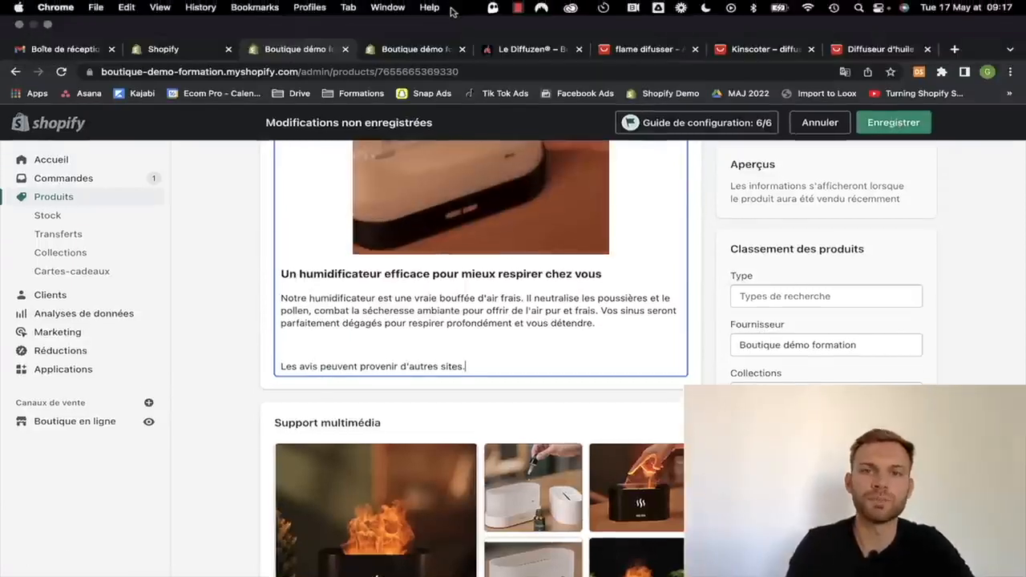
left_click(893, 89)
Step: Check the live Le Diffuzen® product page, then return to the admin Thèmes page
left_click(496, 16)
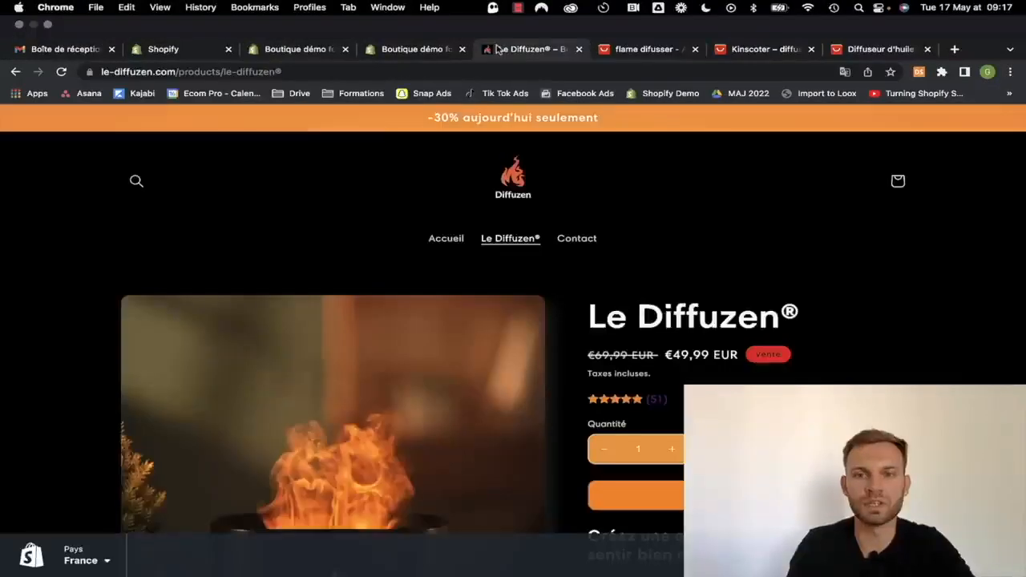
scroll(813, 359, "down", 1)
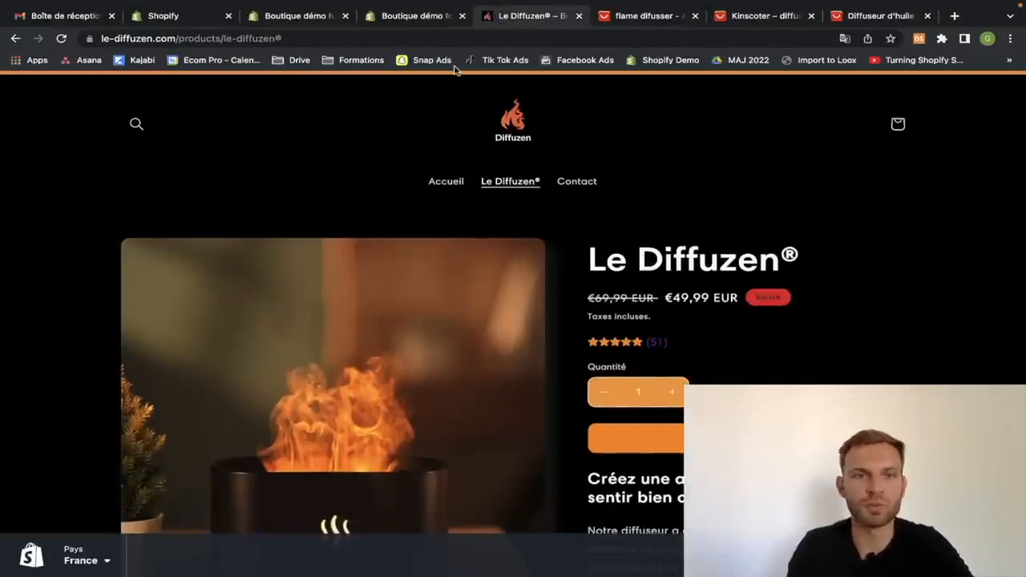
left_click(170, 18)
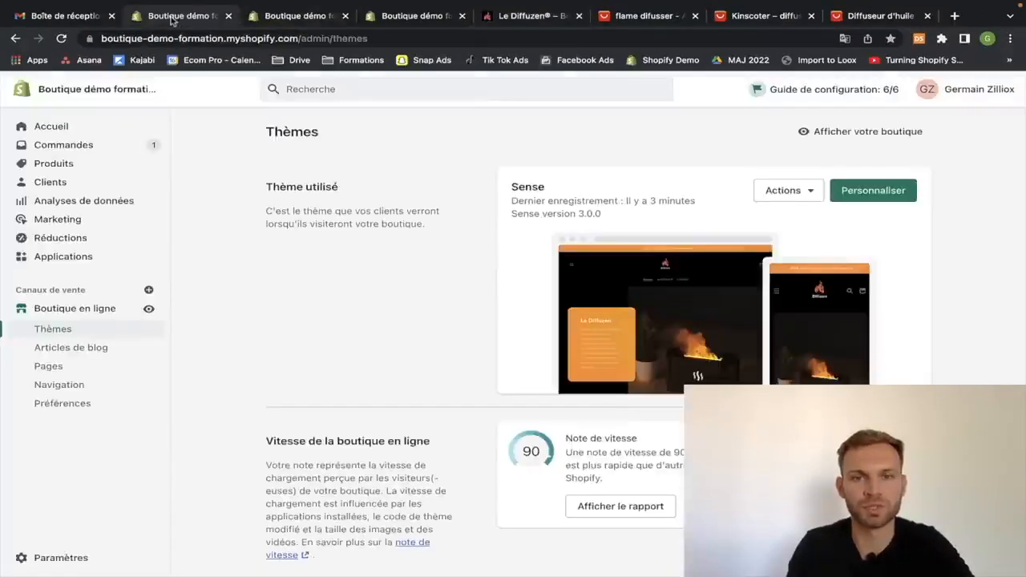
Step: Replace Vente with Promotion in the theme's Products On sale translation, save, and reload the storefront
left_click(33, 558)
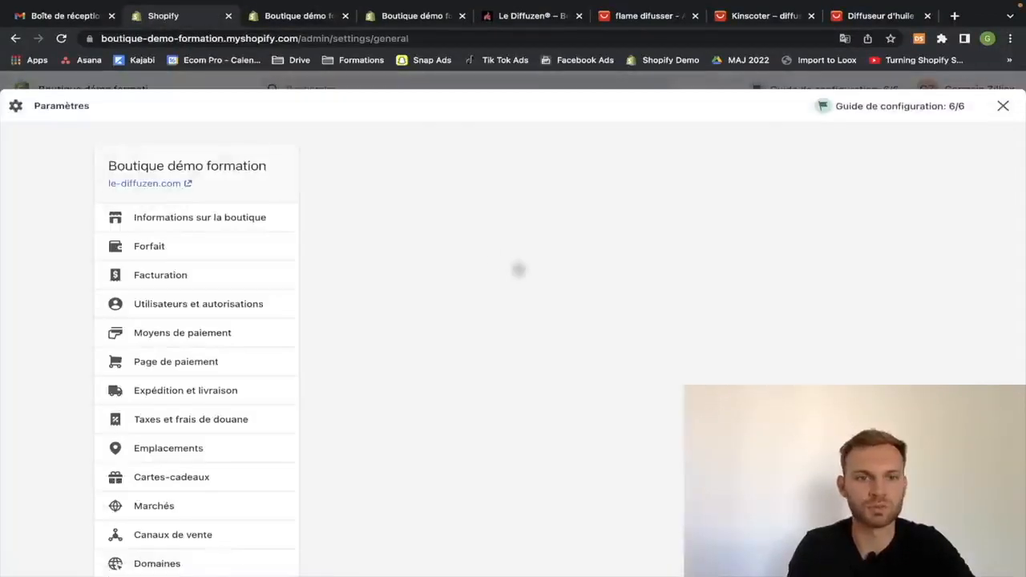
scroll(158, 354, "down", 5)
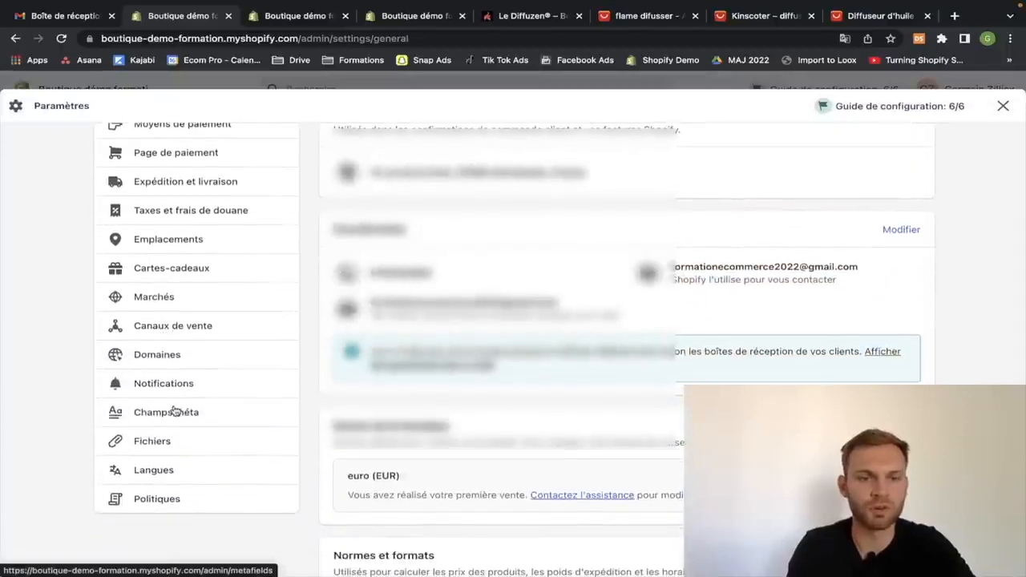
left_click(158, 474)
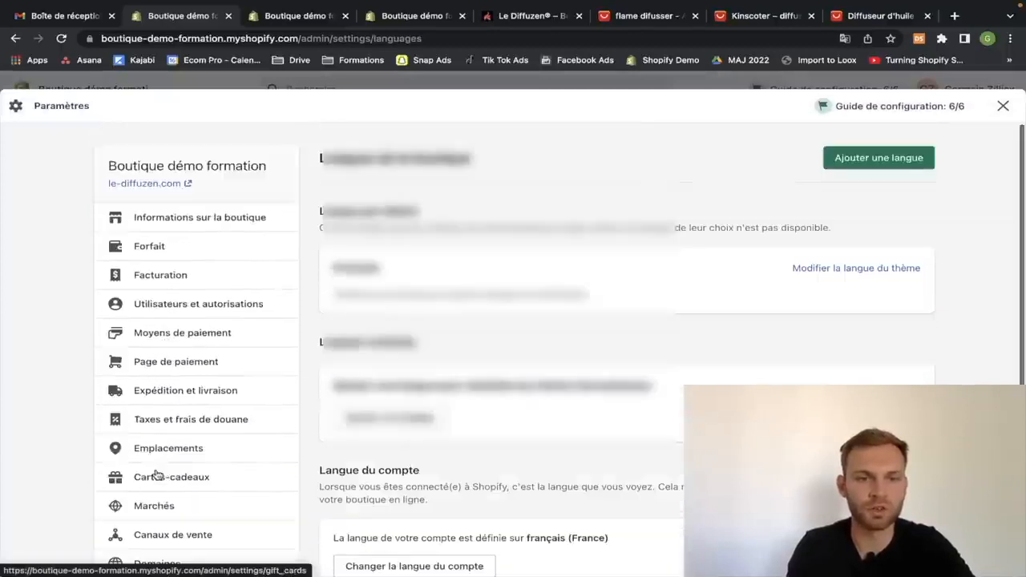
left_click(870, 274)
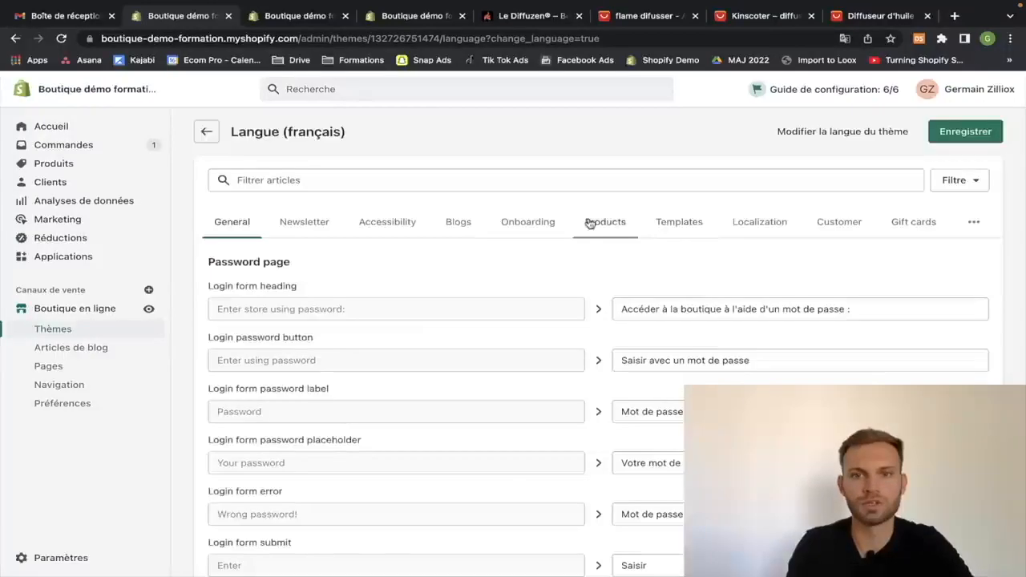
left_click(607, 224)
scroll(719, 294, "down", 3)
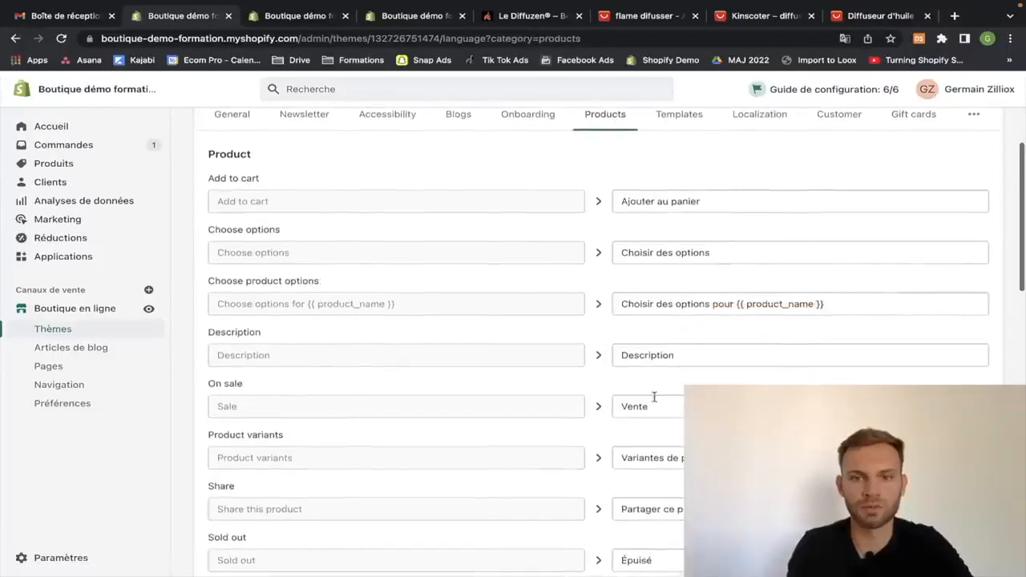
left_click(628, 409)
double_click(628, 409)
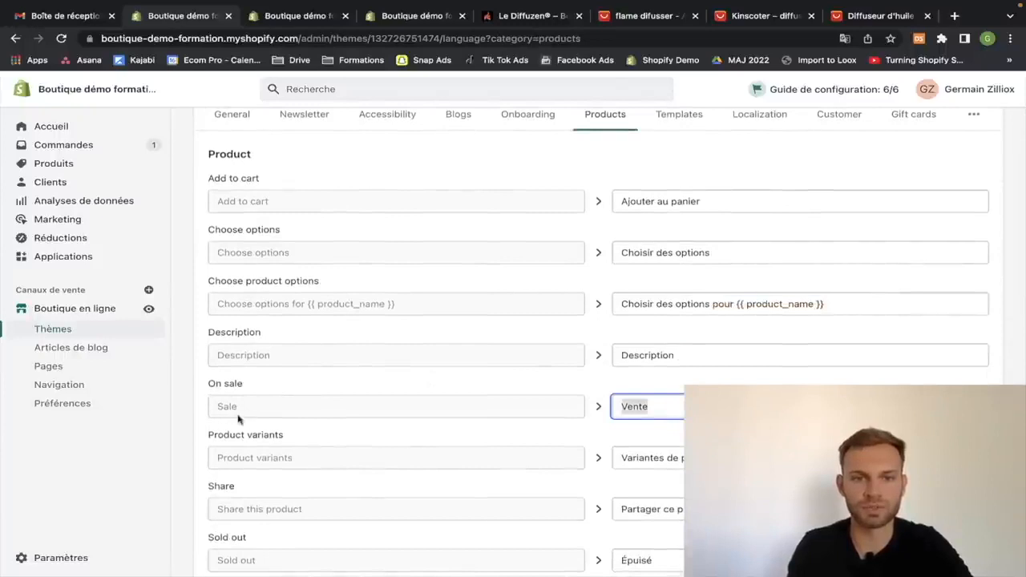
type("Promotion")
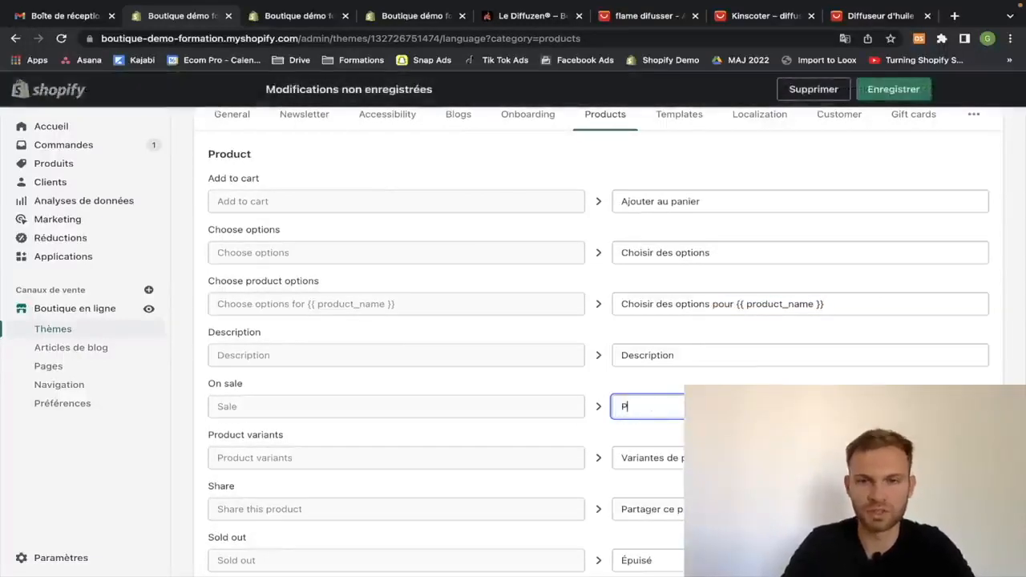
left_click(892, 89)
left_click(529, 15)
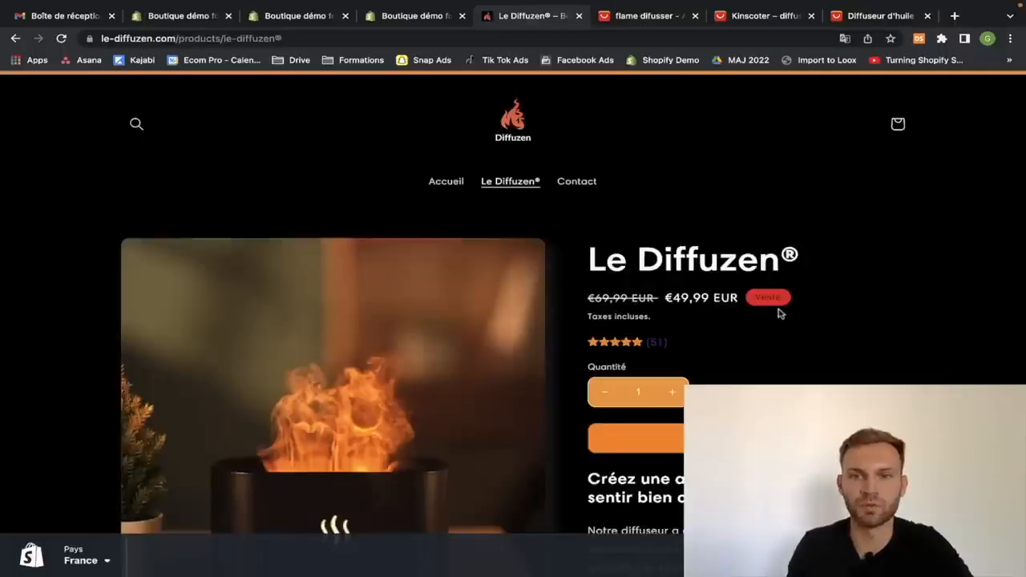
left_click(62, 38)
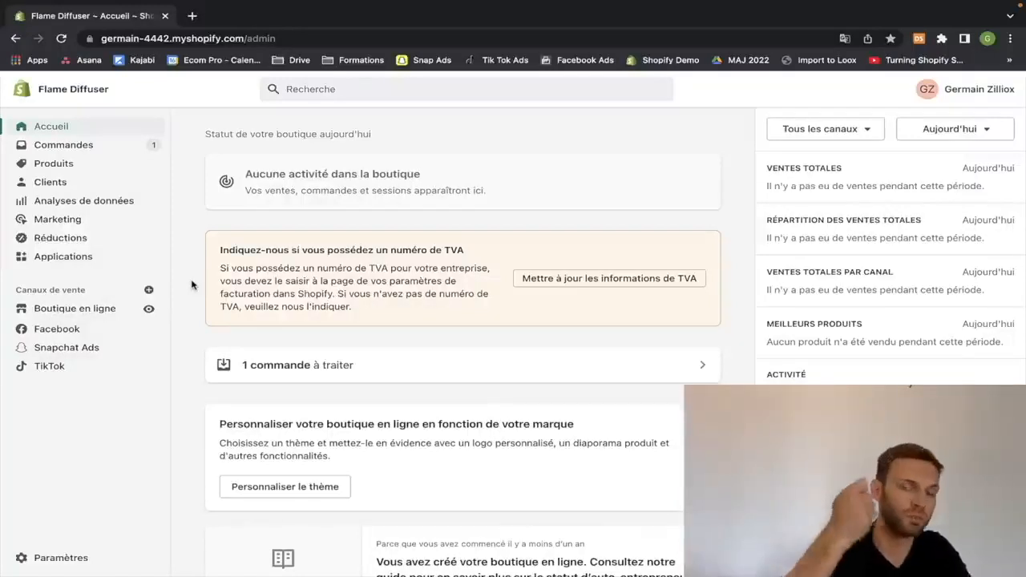
Step: In the Flame Diffuser store's payment settings, start Stripe setup as a new business
left_click(77, 560)
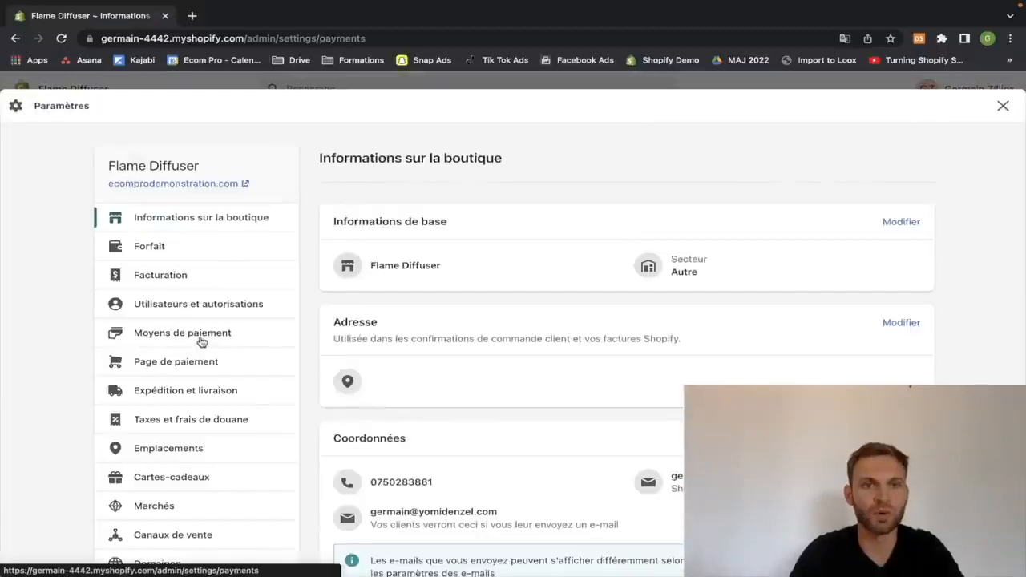
left_click(201, 342)
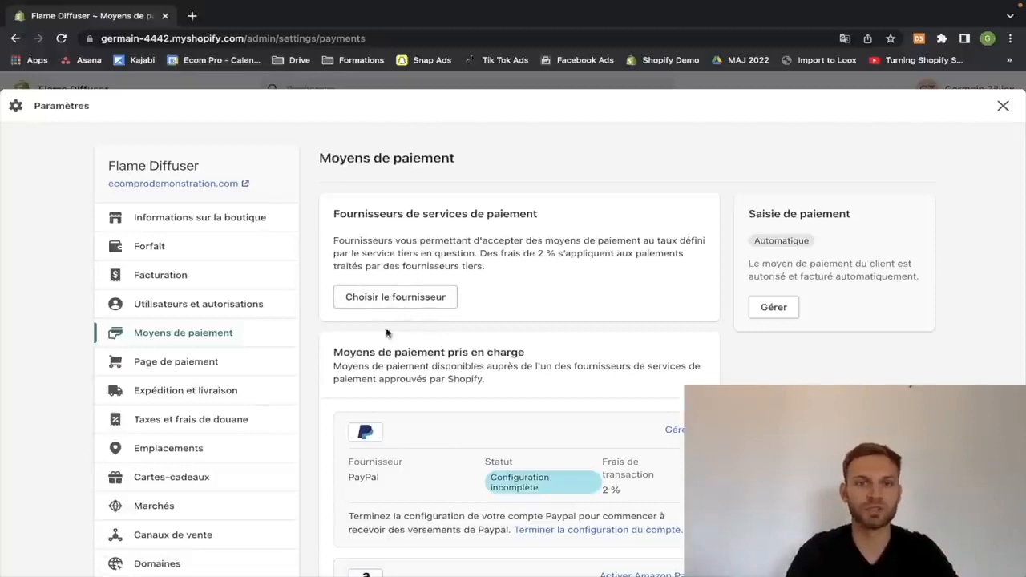
left_click(397, 303)
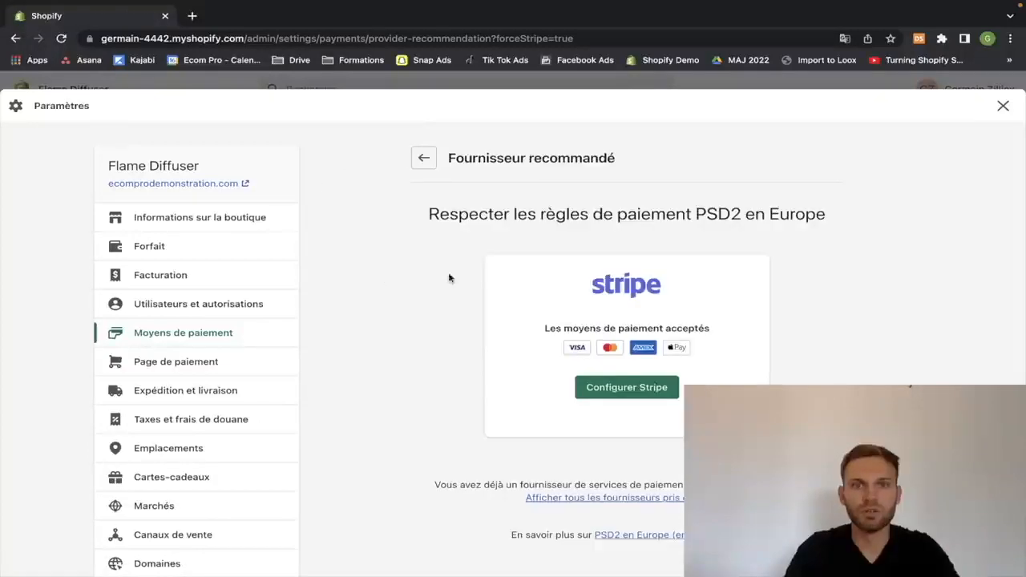
left_click(616, 388)
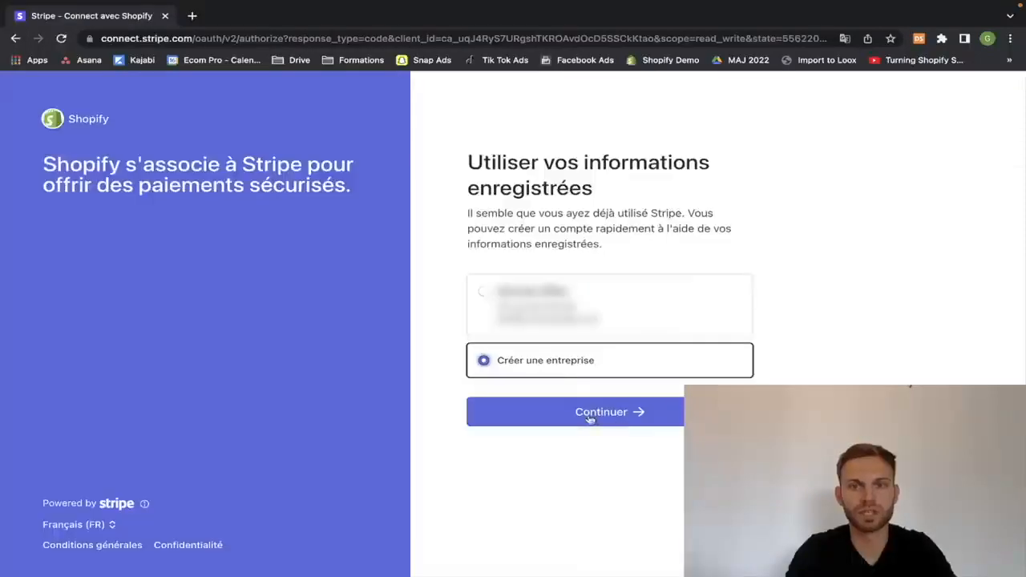
left_click(595, 401)
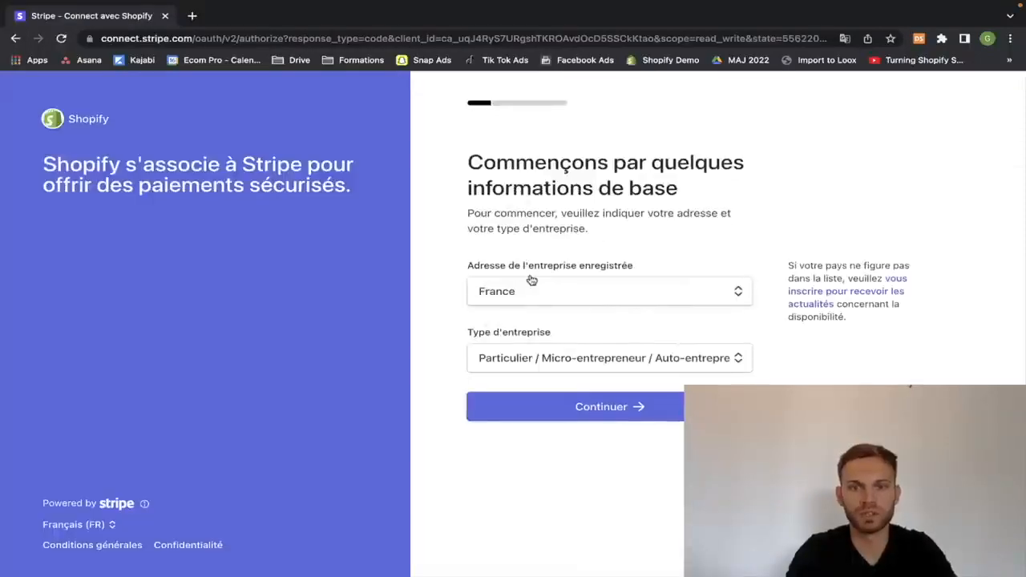
Step: Keep France and Particulier / Micro-entrepreneur as the business type, then autofill the personal details
left_click(513, 361)
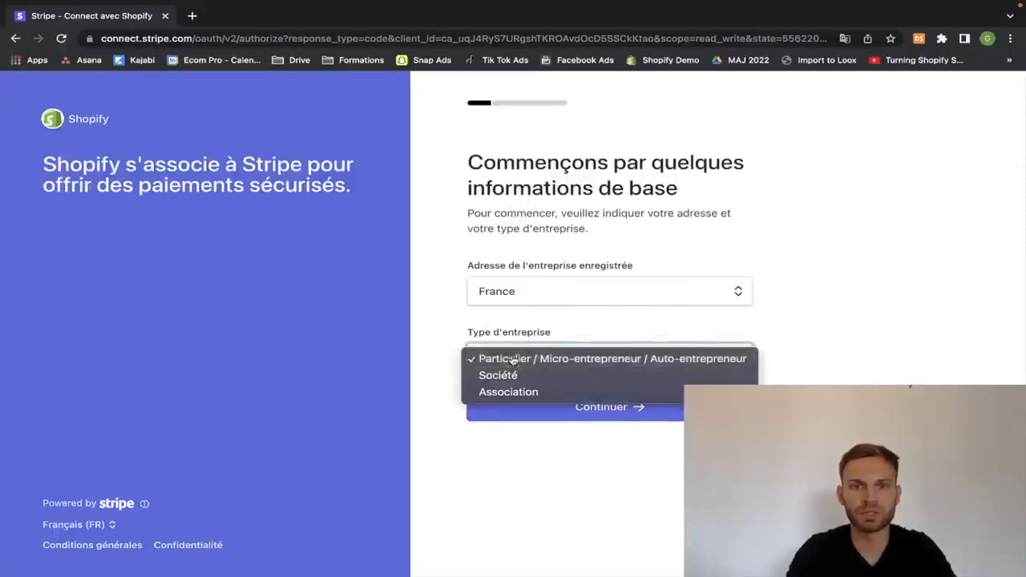
left_click(513, 360)
left_click(513, 359)
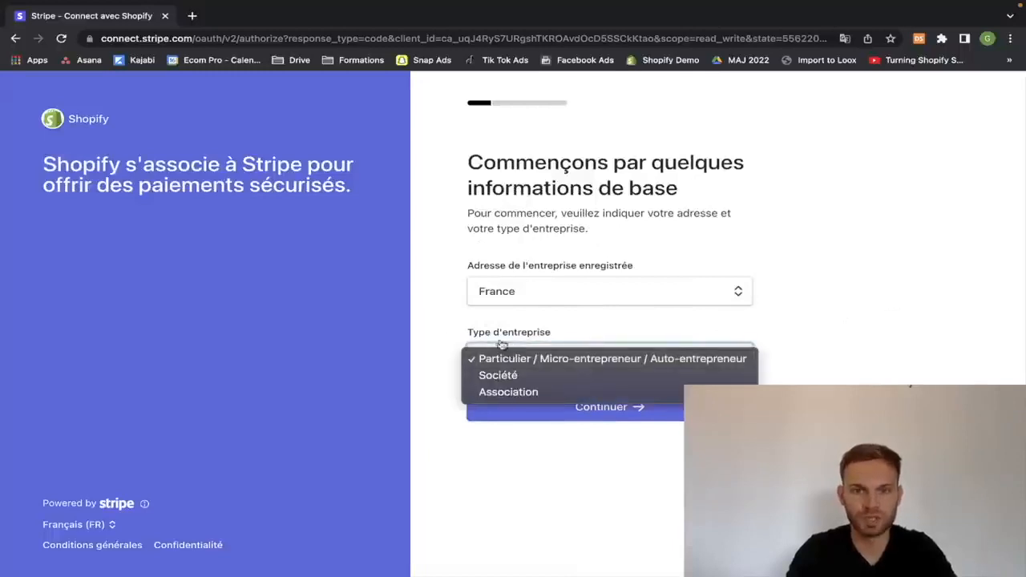
left_click(455, 345)
left_click(524, 358)
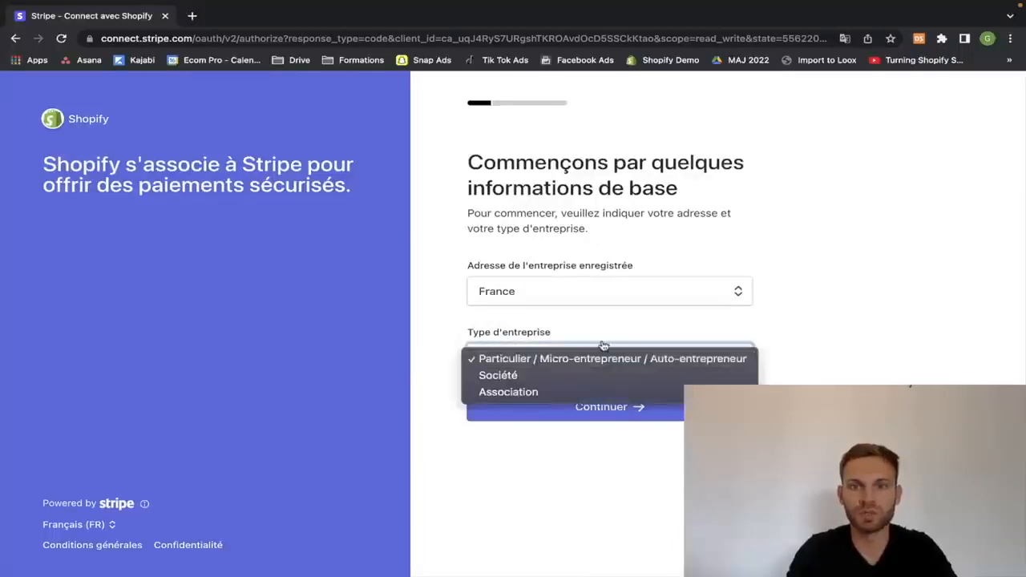
left_click(602, 346)
left_click(607, 408)
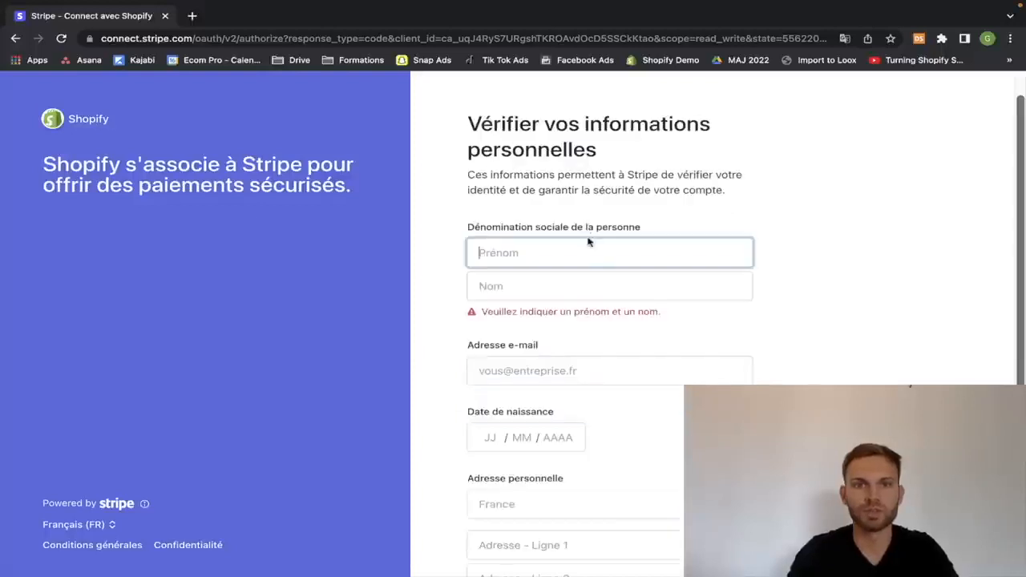
left_click(562, 221)
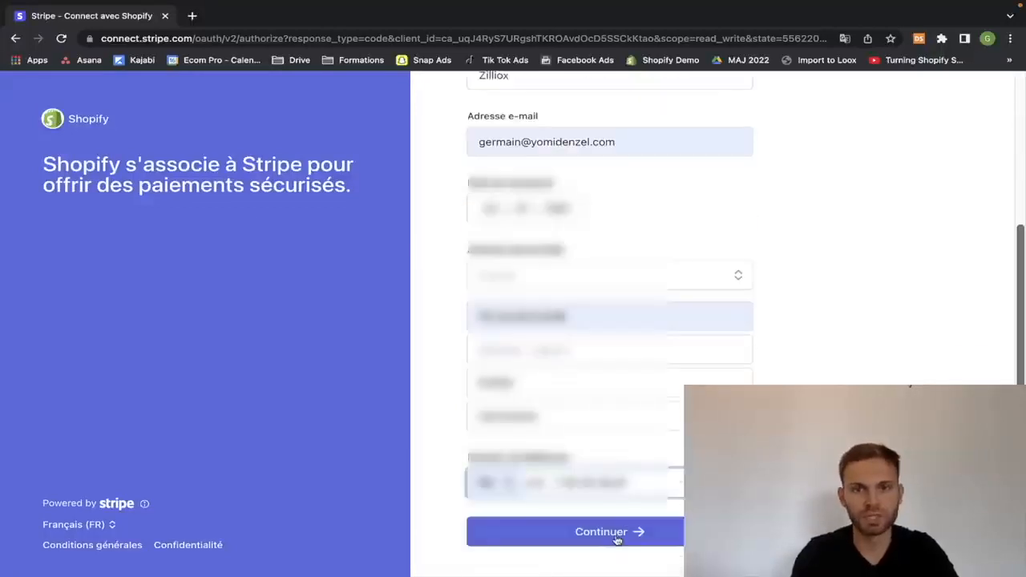
left_click(616, 540)
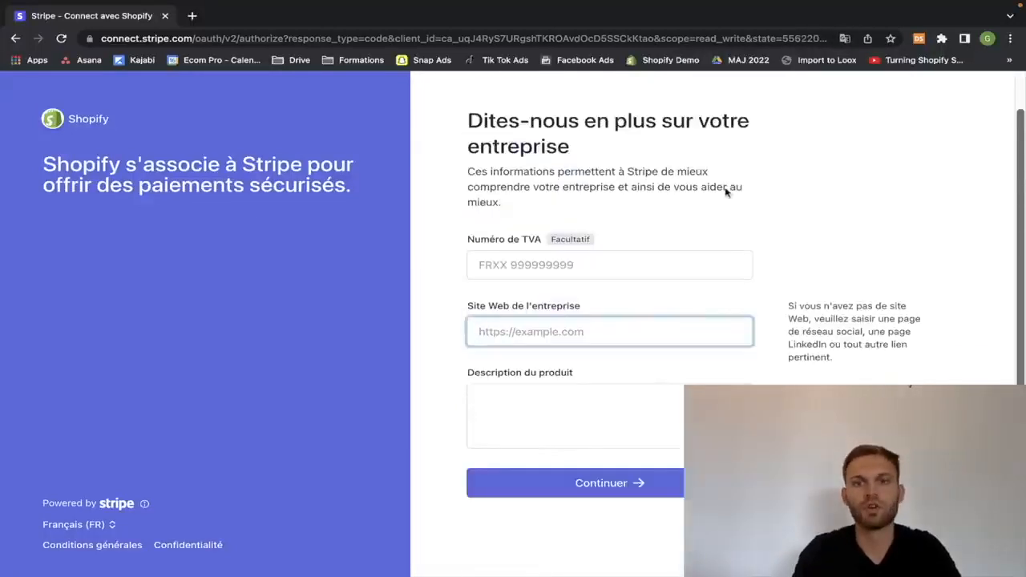
Step: Autofill the company website, paste the product description, and continue to the bank step
left_click_drag(465, 239, 538, 239)
left_click(609, 240)
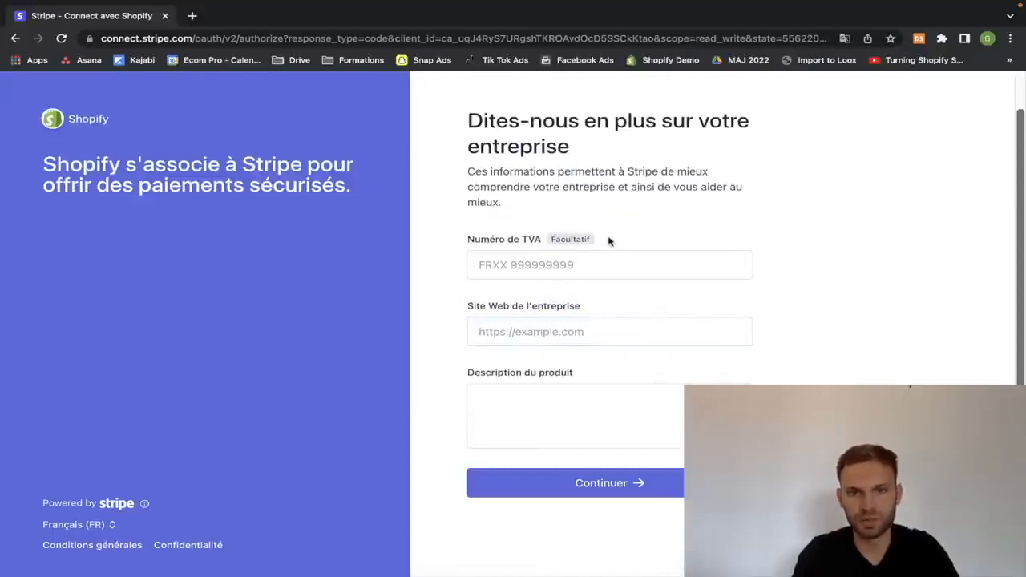
left_click(586, 265)
mouse_move(594, 337)
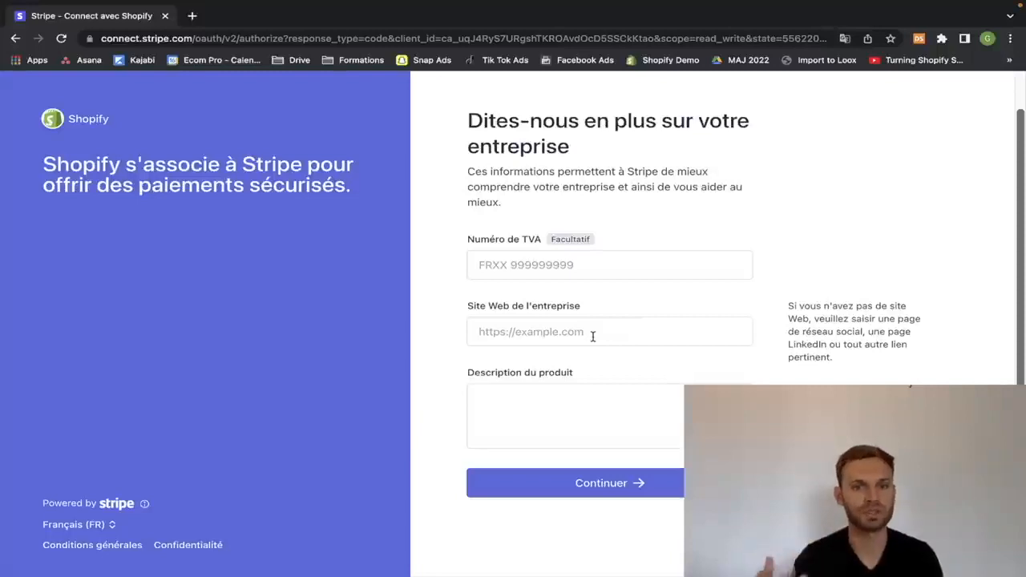
left_click(593, 337)
left_click(599, 370)
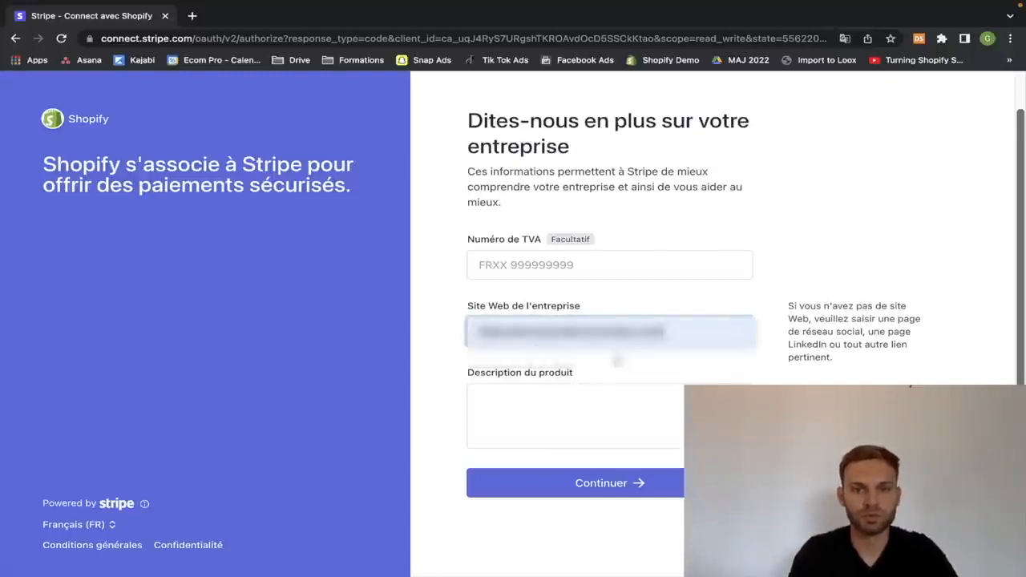
key("Tab")
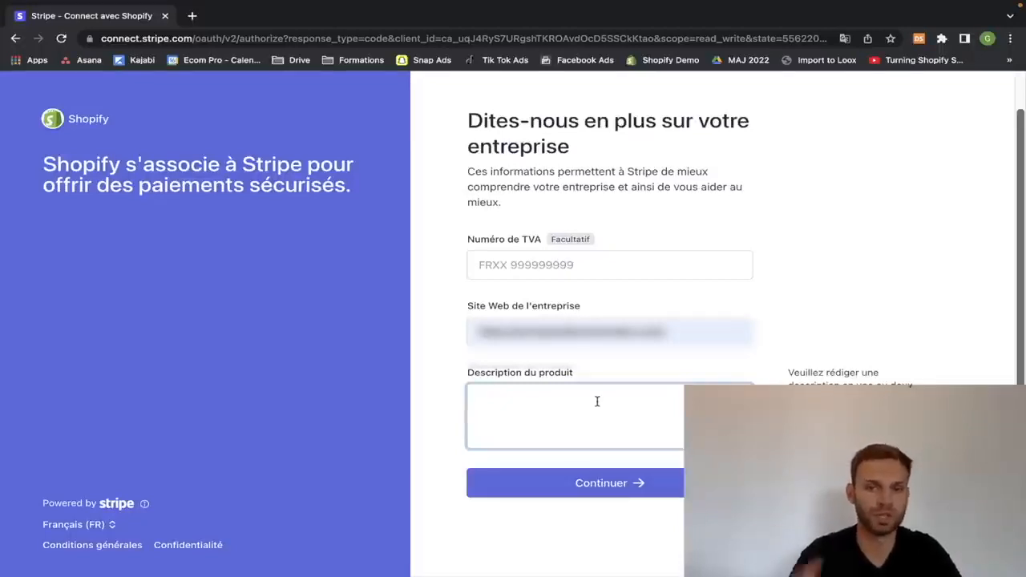
key("ctrl+v")
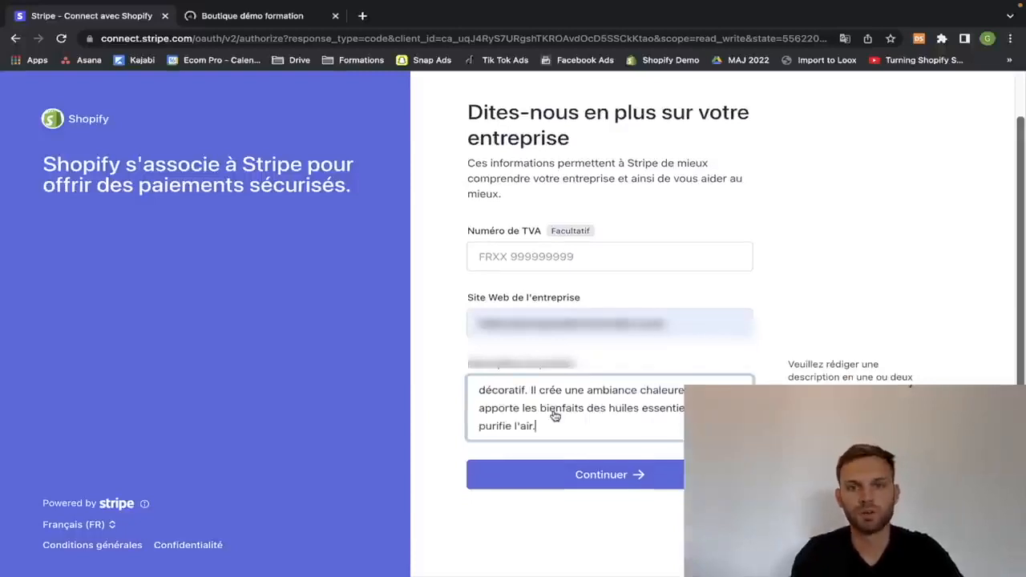
left_click(603, 471)
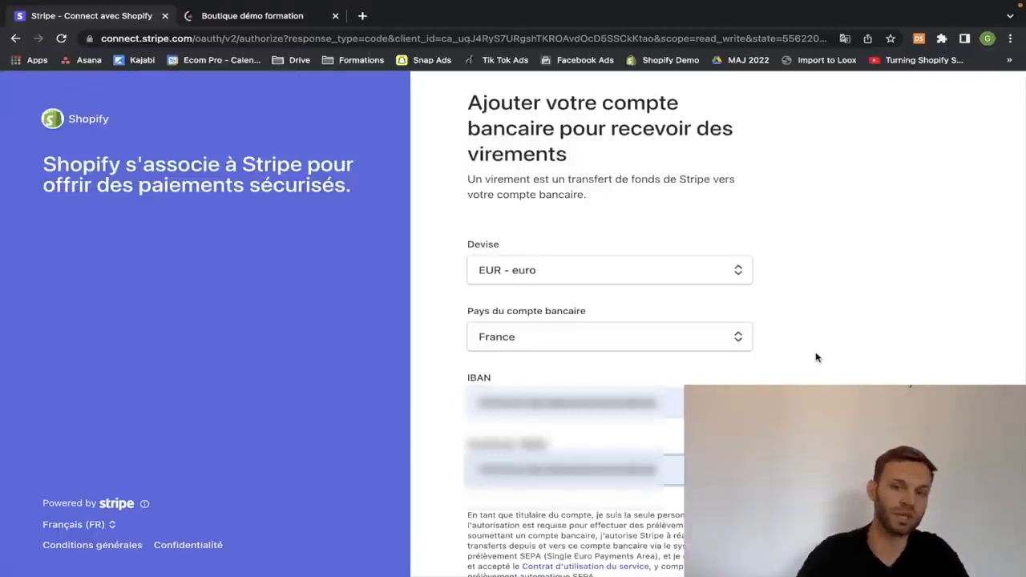
Step: Confirm the bank details and set the statement descriptor Le-diffuzen with short label Diffuzen
scroll(816, 358, "down", 2)
left_click(665, 500)
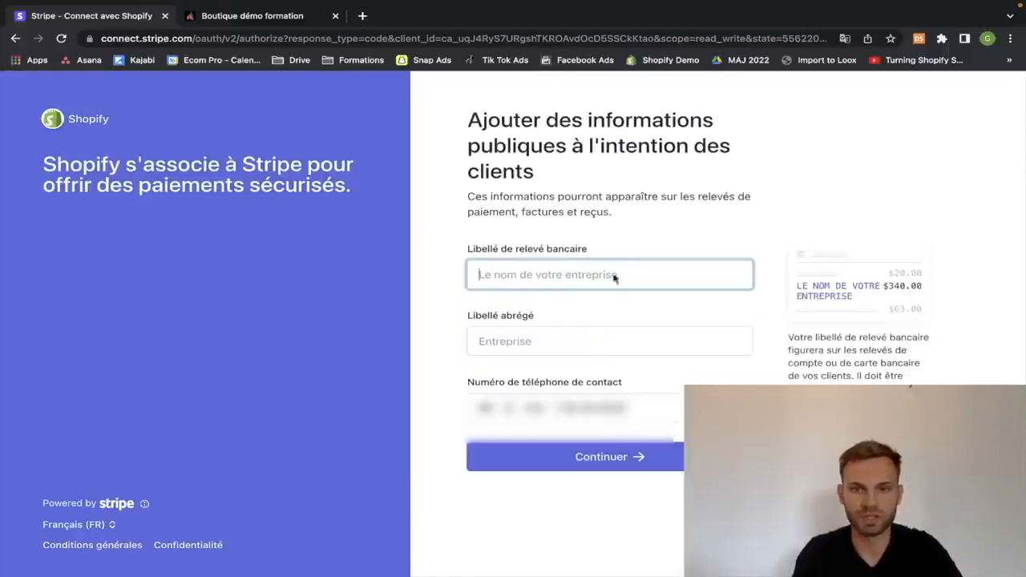
left_click_drag(460, 250, 610, 253)
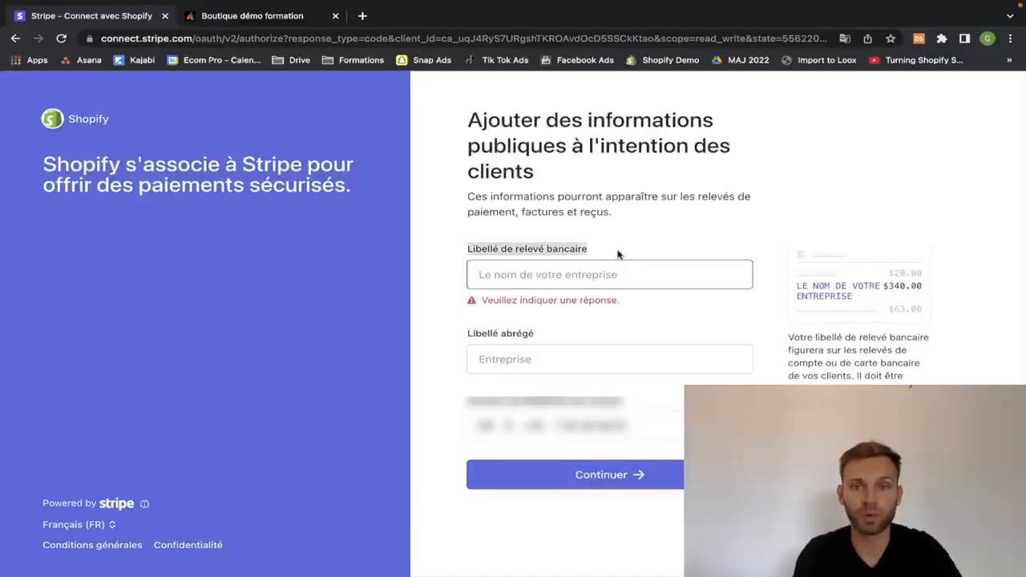
left_click(618, 254)
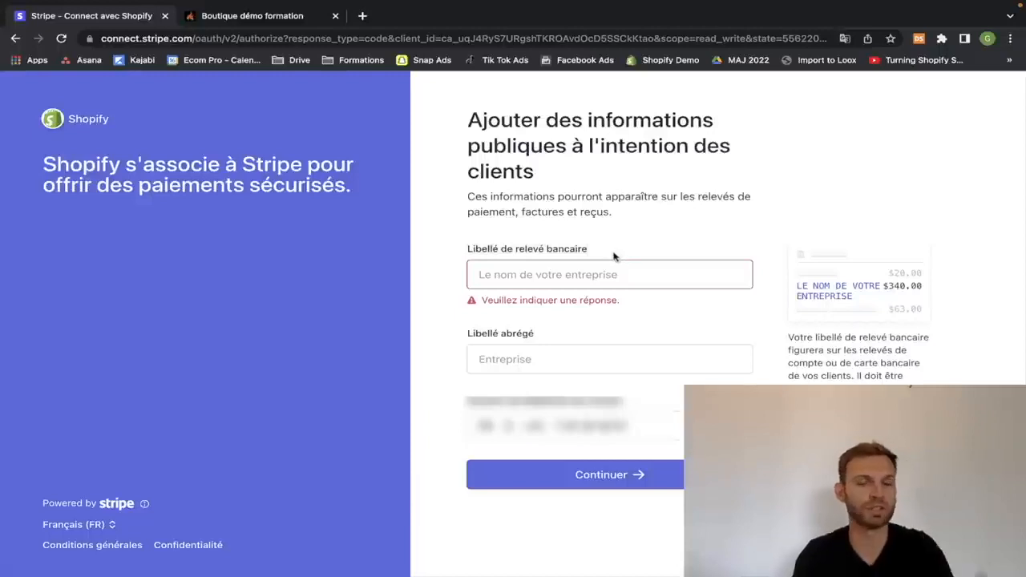
left_click(561, 275)
type("L")
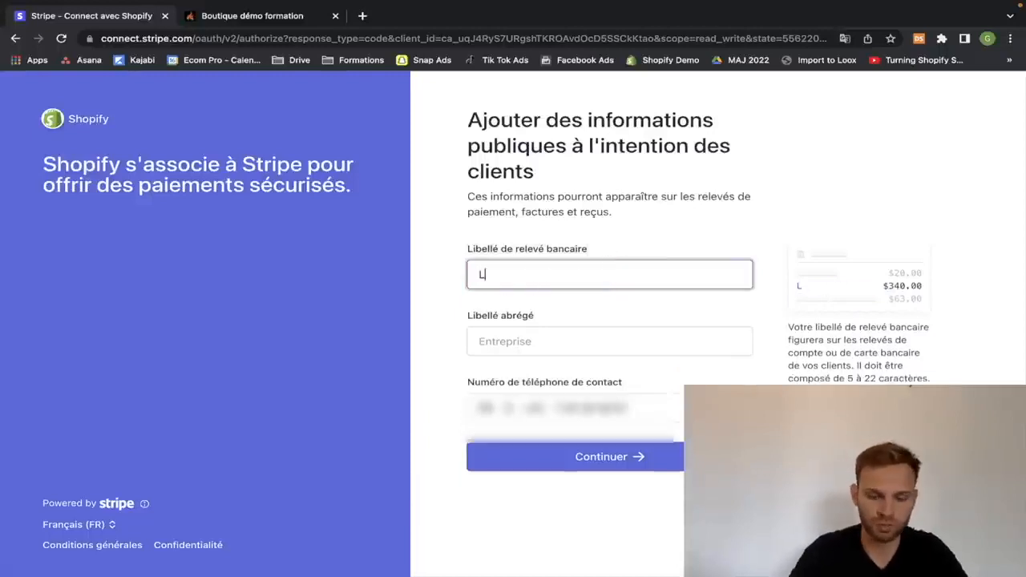
type("e-diffuzen")
left_click(638, 332)
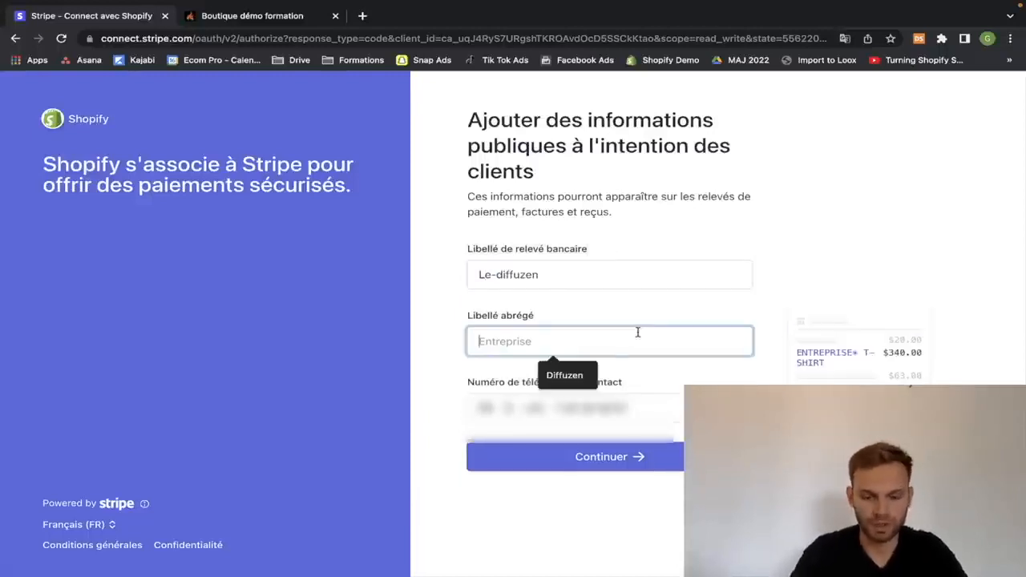
type("Diffuzen")
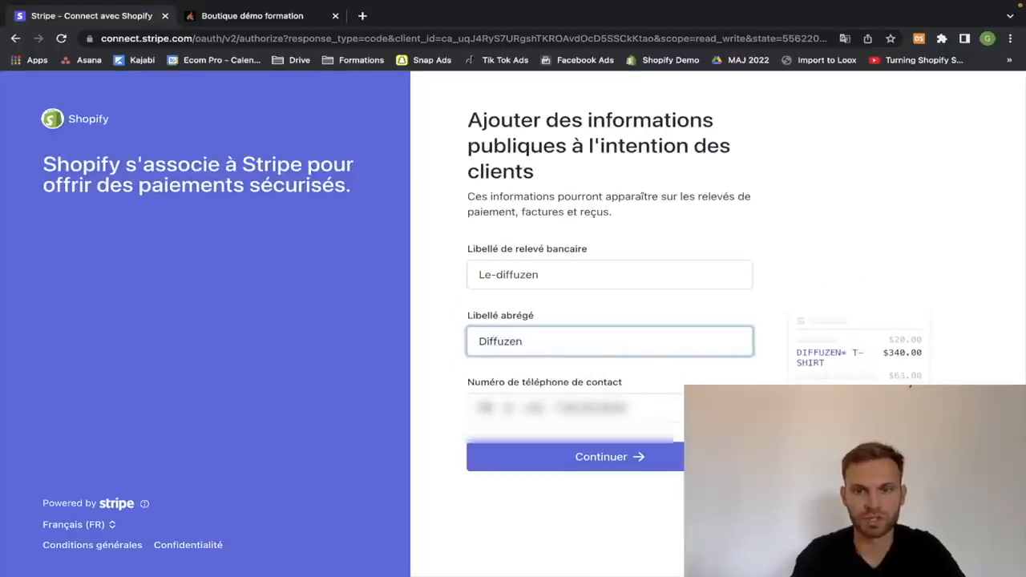
key("Return")
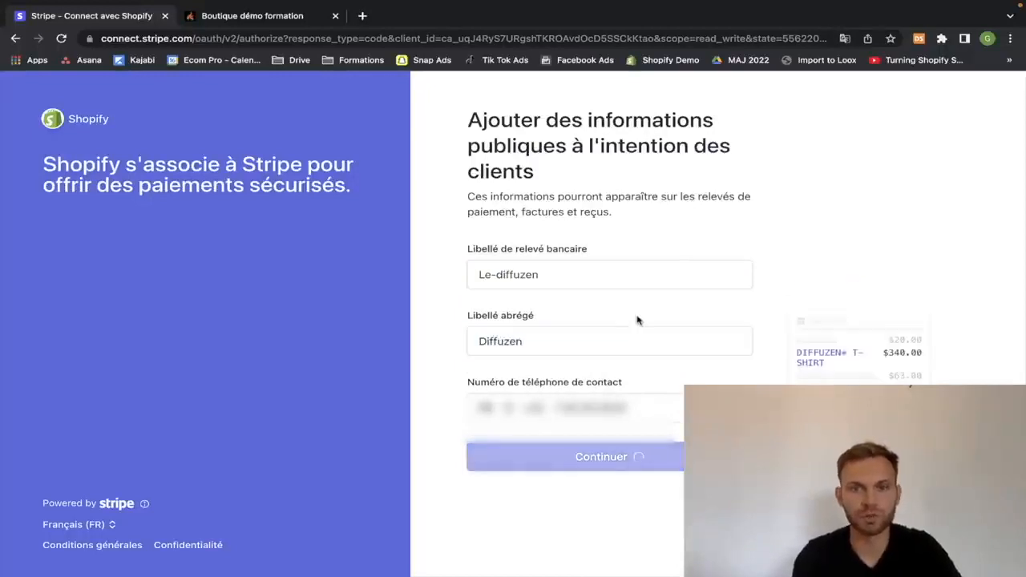
scroll(680, 321, "down", 5)
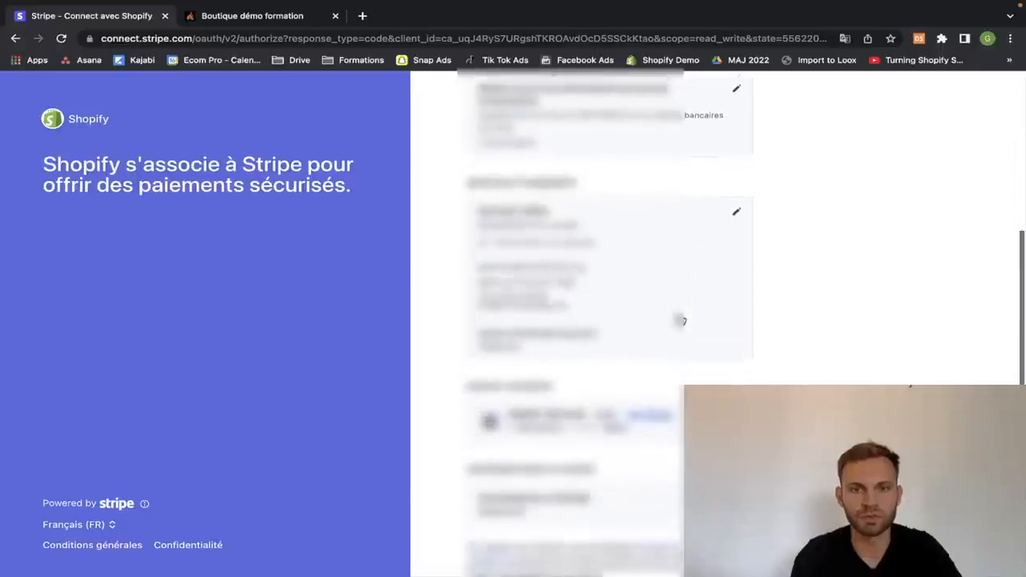
scroll(680, 321, "down", 3)
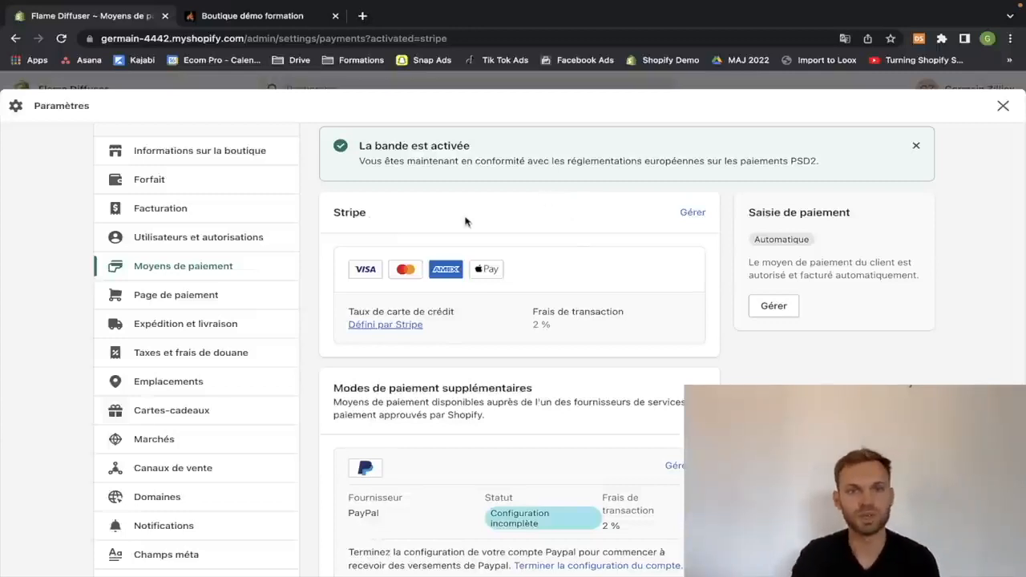
Step: Scroll down through Shopify's payment settings page
scroll(465, 221, "down", 1)
scroll(407, 416, "down", 2)
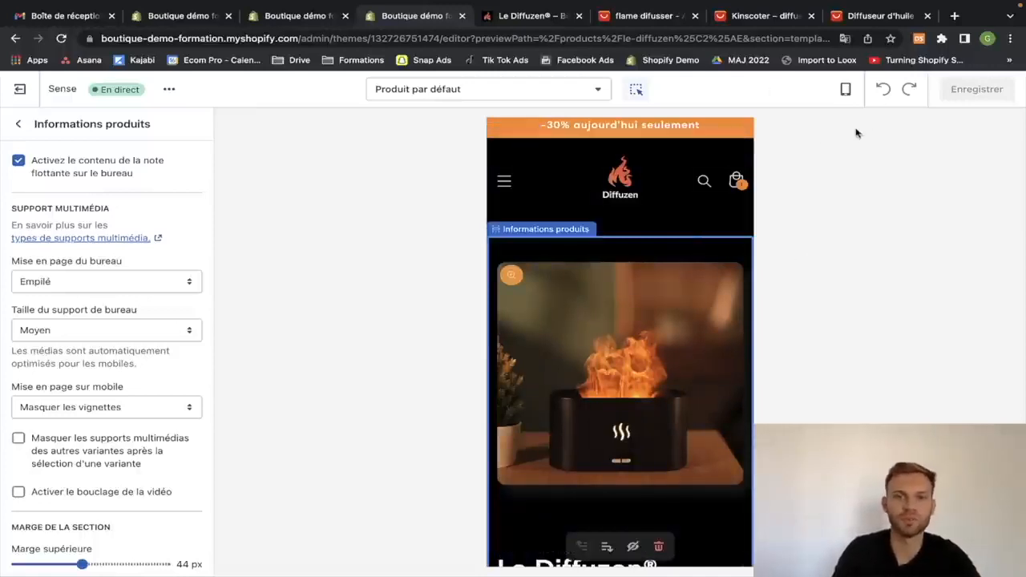
Step: Check the preview device choices, then return to the mobile product preview
scroll(687, 170, "down", 1)
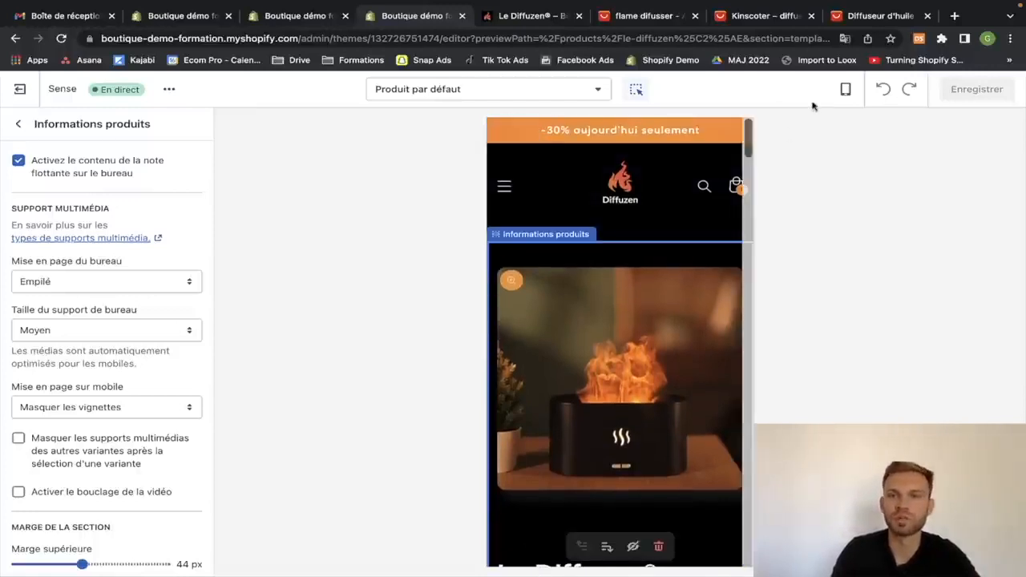
left_click(846, 89)
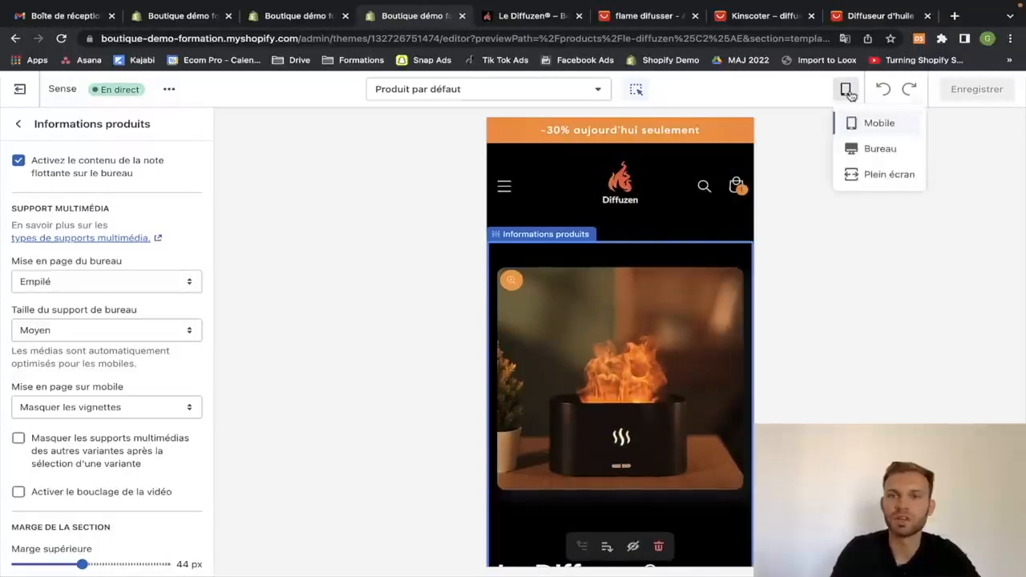
left_click(796, 251)
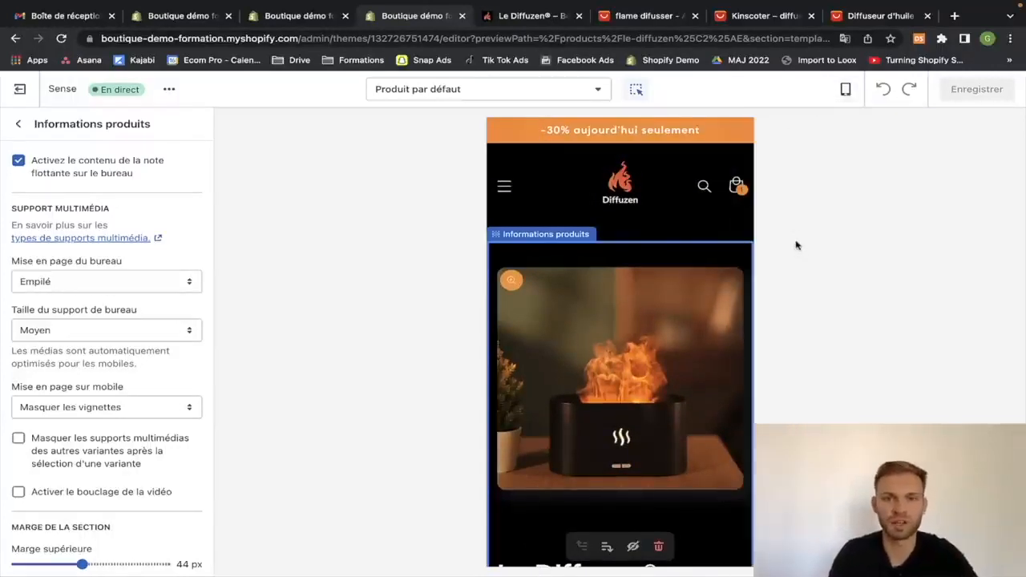
scroll(630, 256, "down", 2)
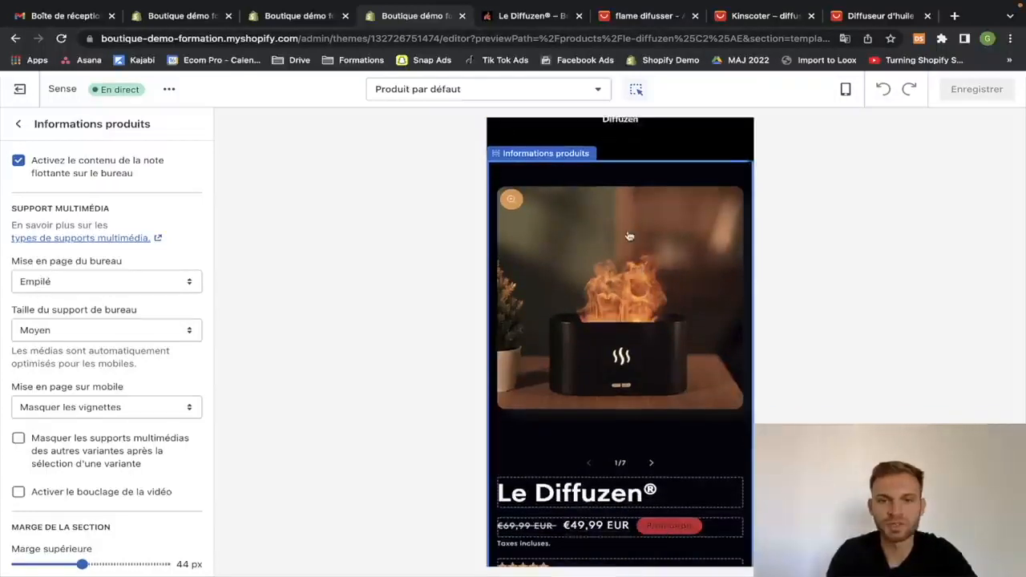
scroll(631, 241, "up", 1)
scroll(649, 401, "down", 1)
Step: Advance the mobile product gallery to image 6 of 7
left_click(651, 472)
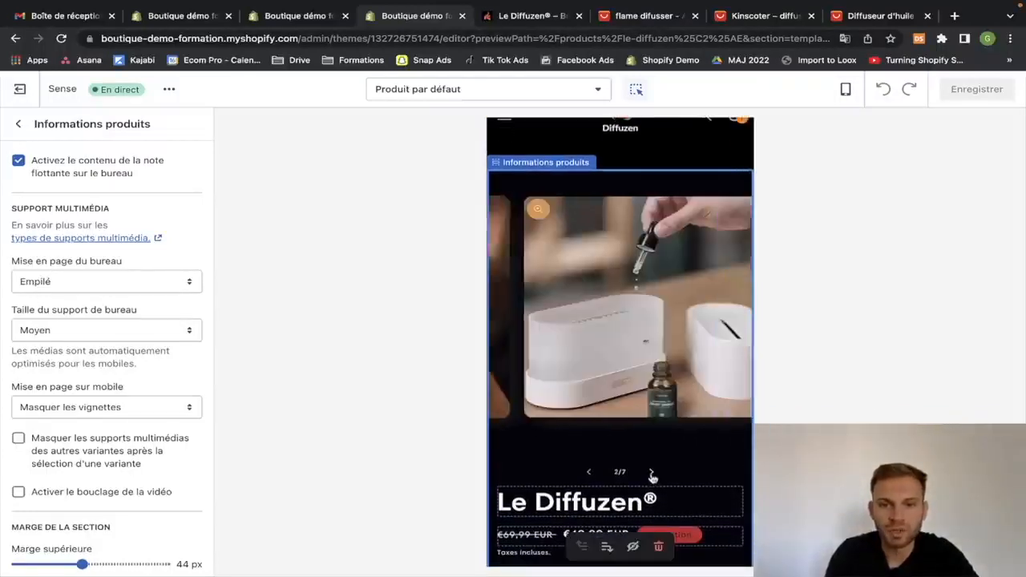
left_click(651, 474)
left_click(651, 474)
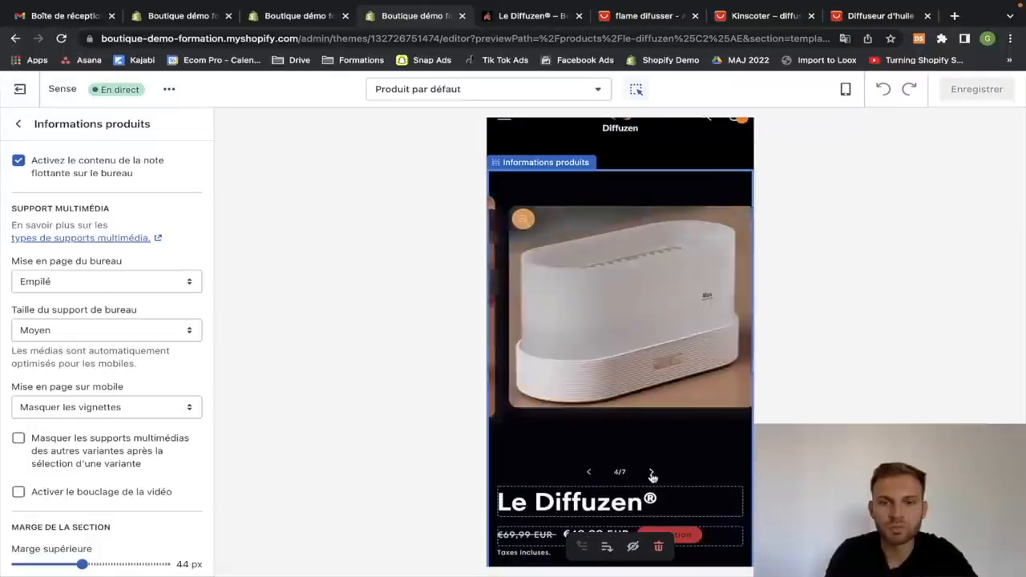
left_click(652, 474)
left_click(651, 474)
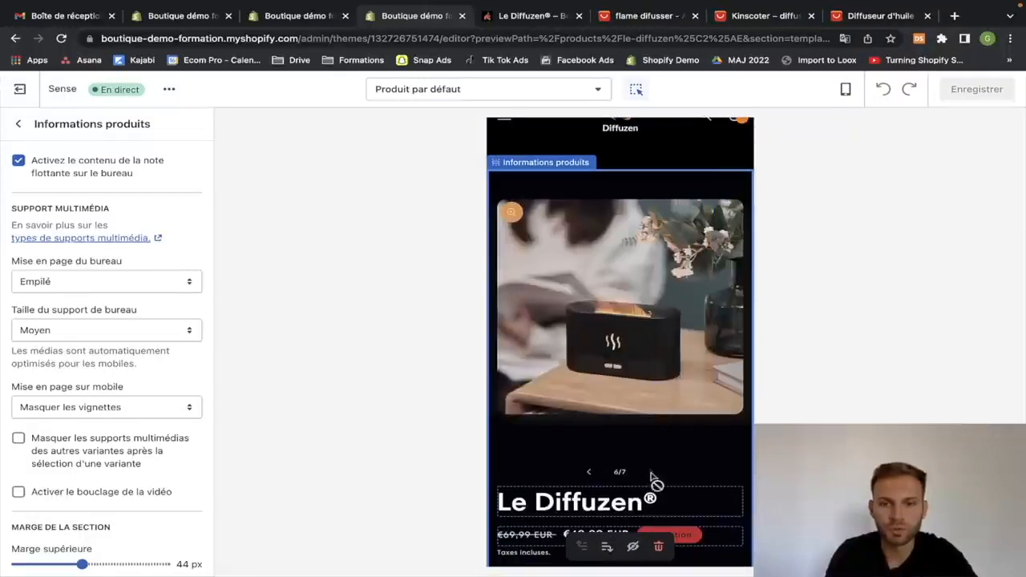
Step: Scroll down the mobile product preview to its 51 reviews
scroll(664, 375, "down", 3)
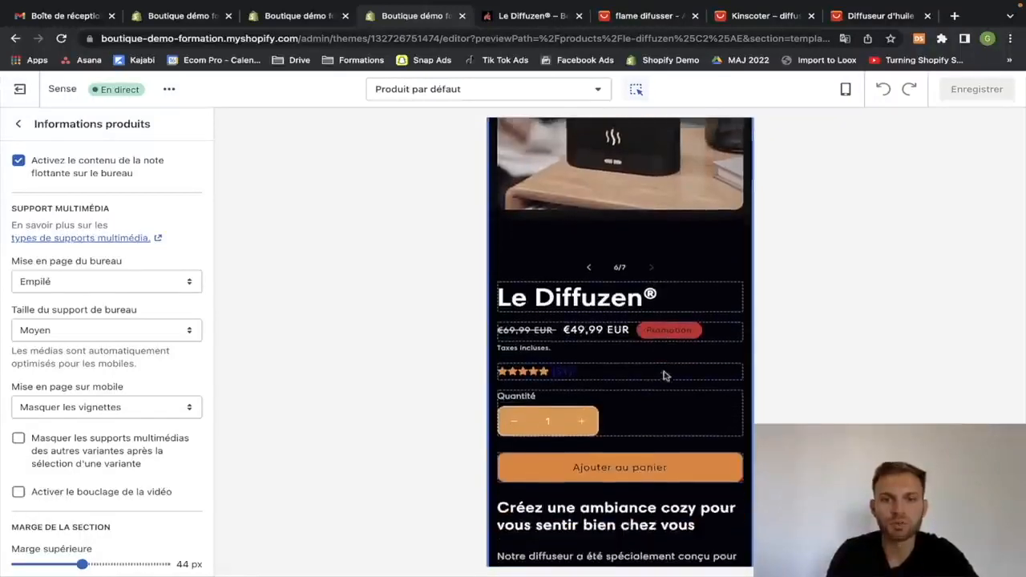
scroll(561, 337, "down", 3)
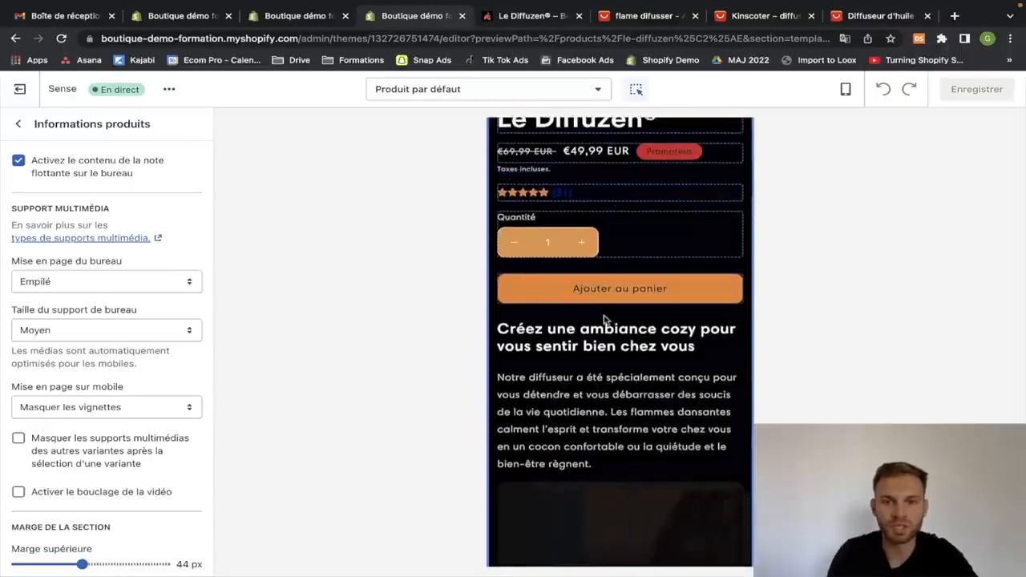
scroll(621, 318, "down", 1)
scroll(621, 319, "down", 1)
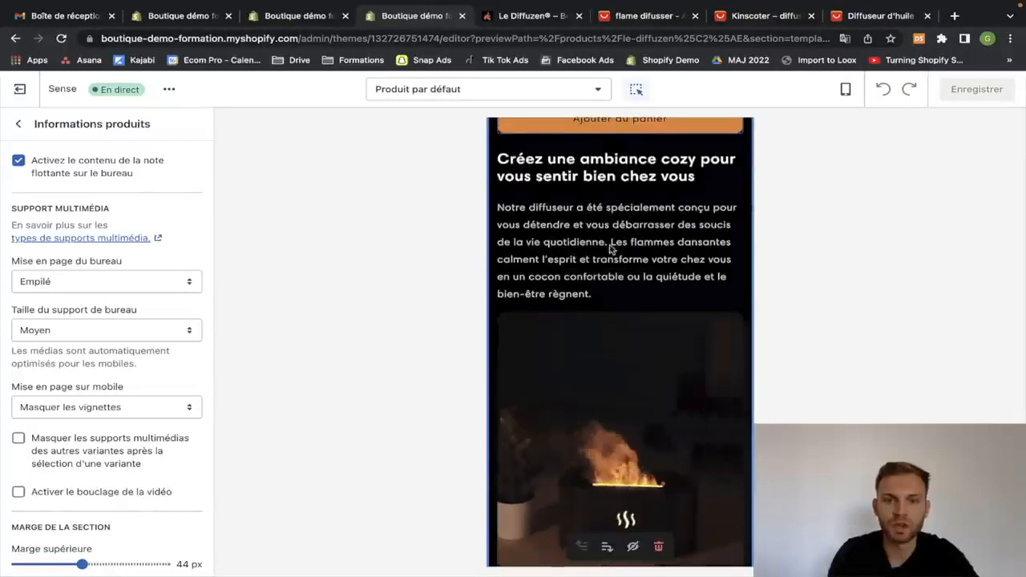
scroll(613, 245, "down", 1)
scroll(609, 249, "down", 1)
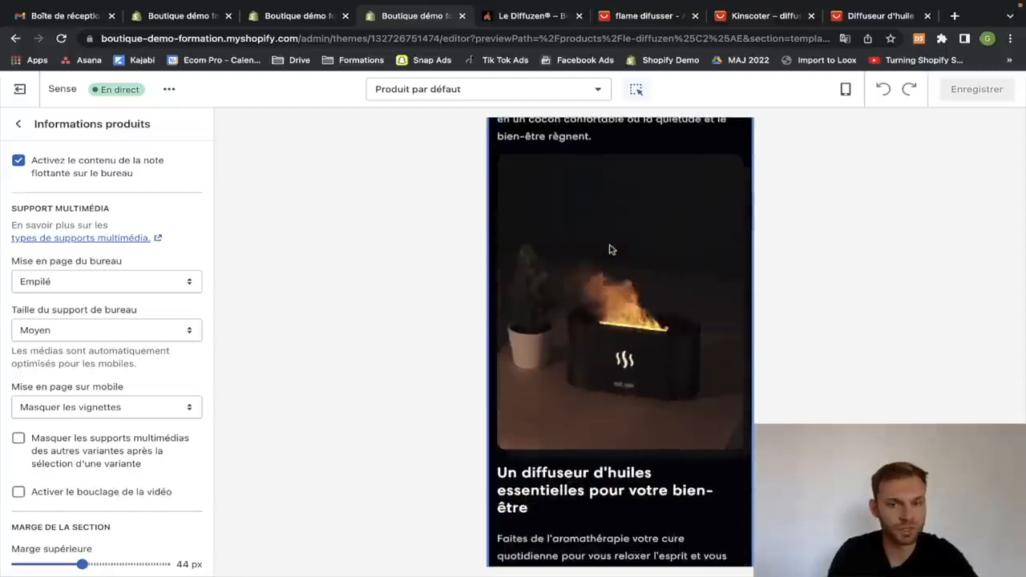
scroll(609, 250, "down", 4)
scroll(611, 249, "down", 9)
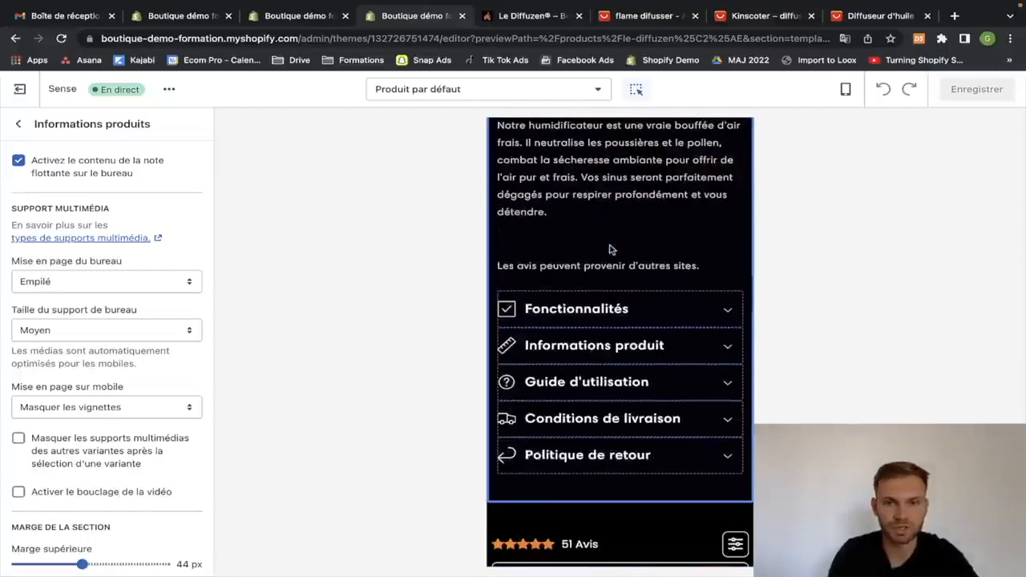
scroll(611, 248, "up", 1)
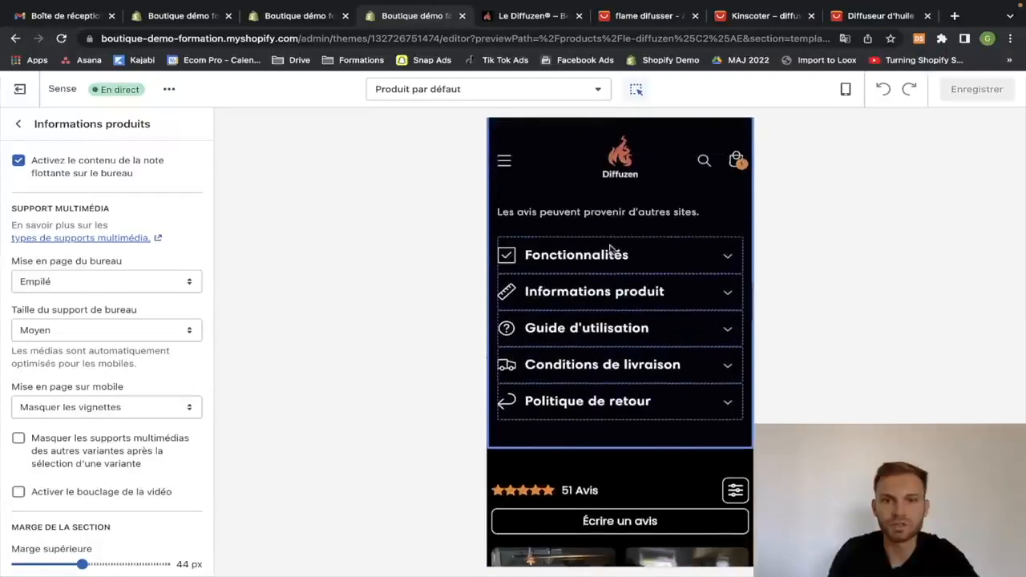
Step: Open the Fonctionnalités row settings, with icon Coche and « Un appareil silencieux » content
left_click(729, 259)
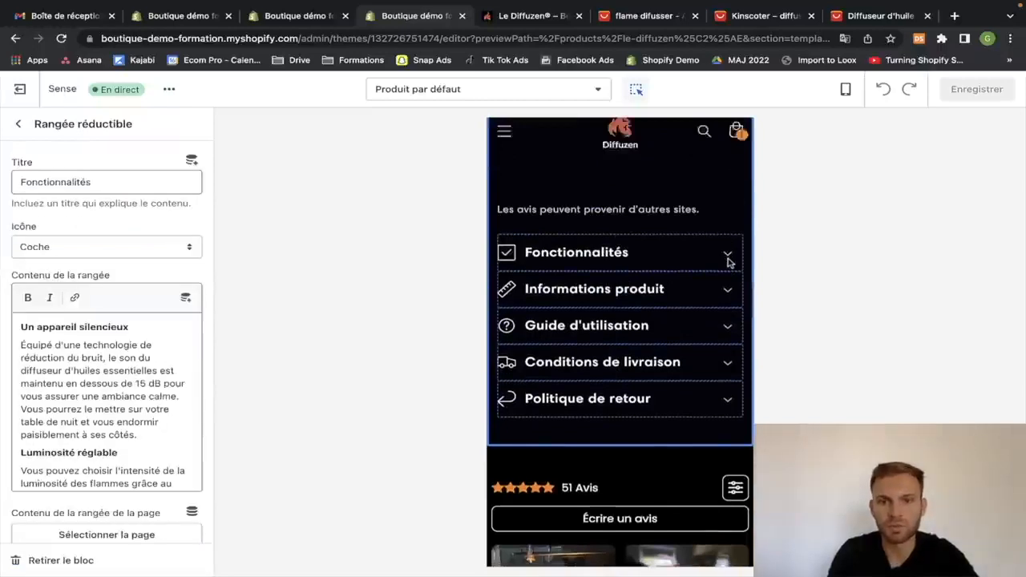
left_click(727, 258)
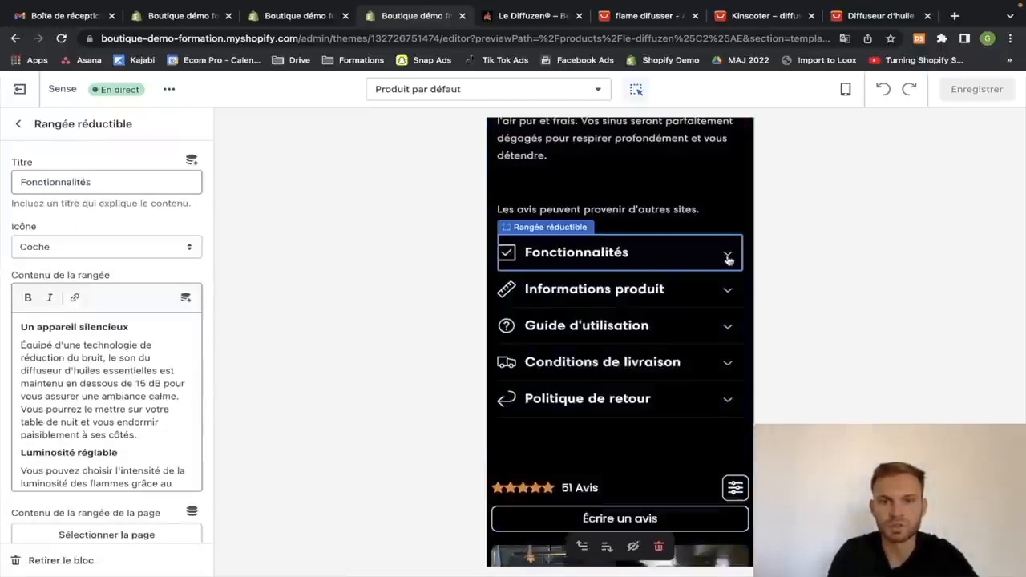
scroll(730, 356, "down", 3)
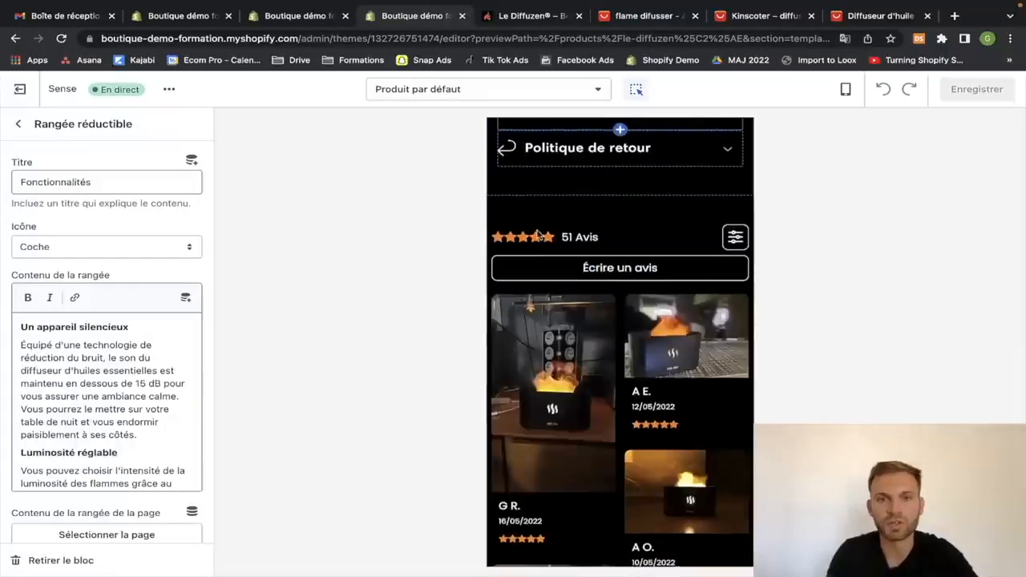
scroll(630, 240, "down", 5)
scroll(635, 223, "up", 10)
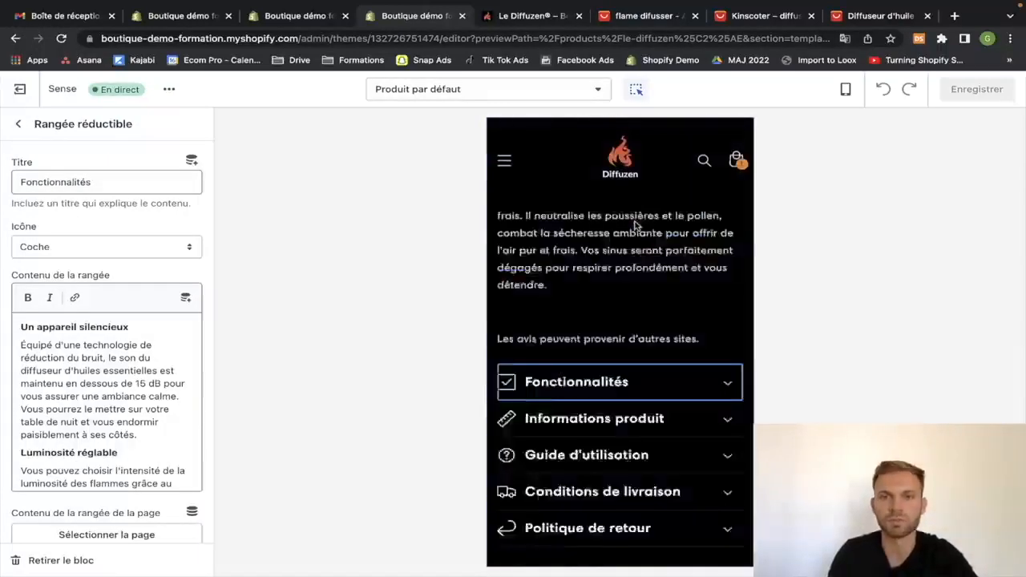